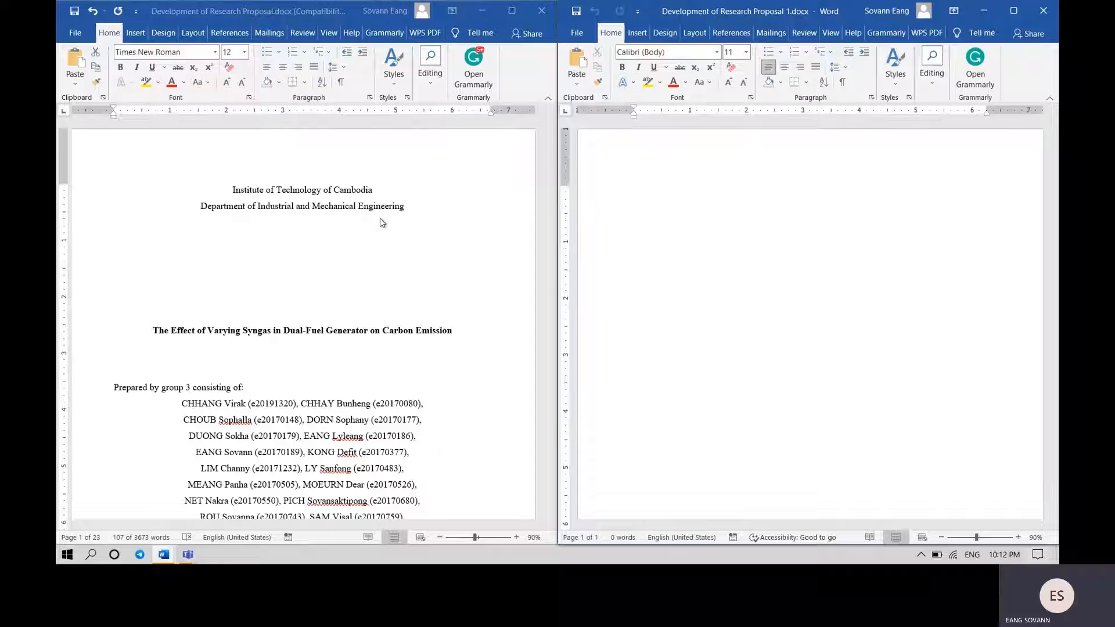
{"action": "scroll", "coordinate": [381, 221], "scroll_direction": "down", "scroll_amount": 1}
{"action": "scroll", "coordinate": [380, 223], "scroll_direction": "up", "scroll_amount": 1}
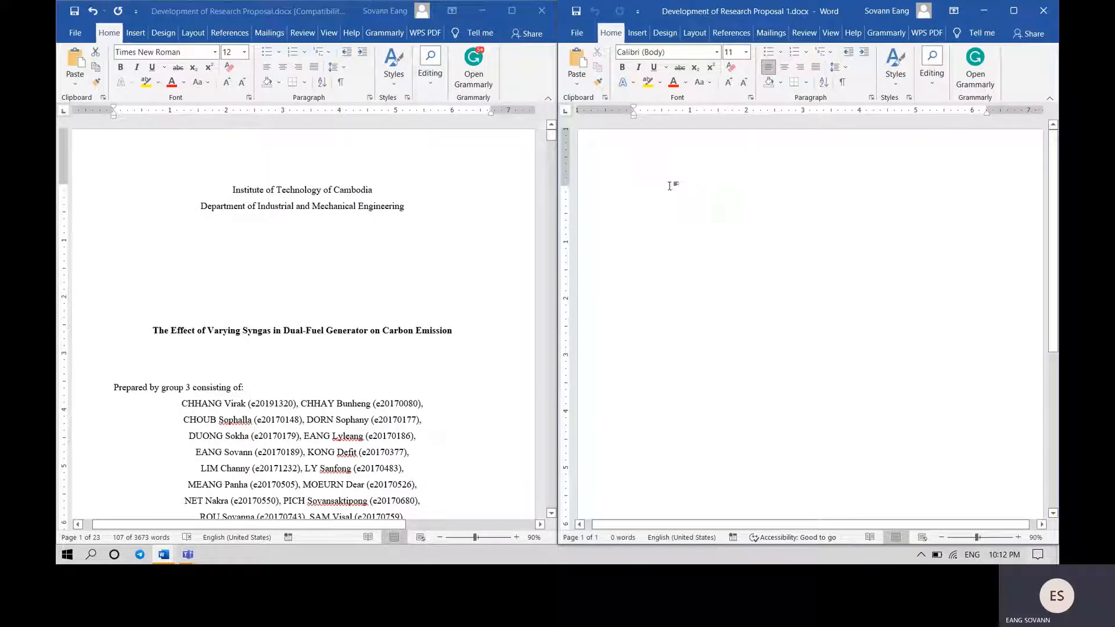
{"action": "left_click", "coordinate": [285, 20]}
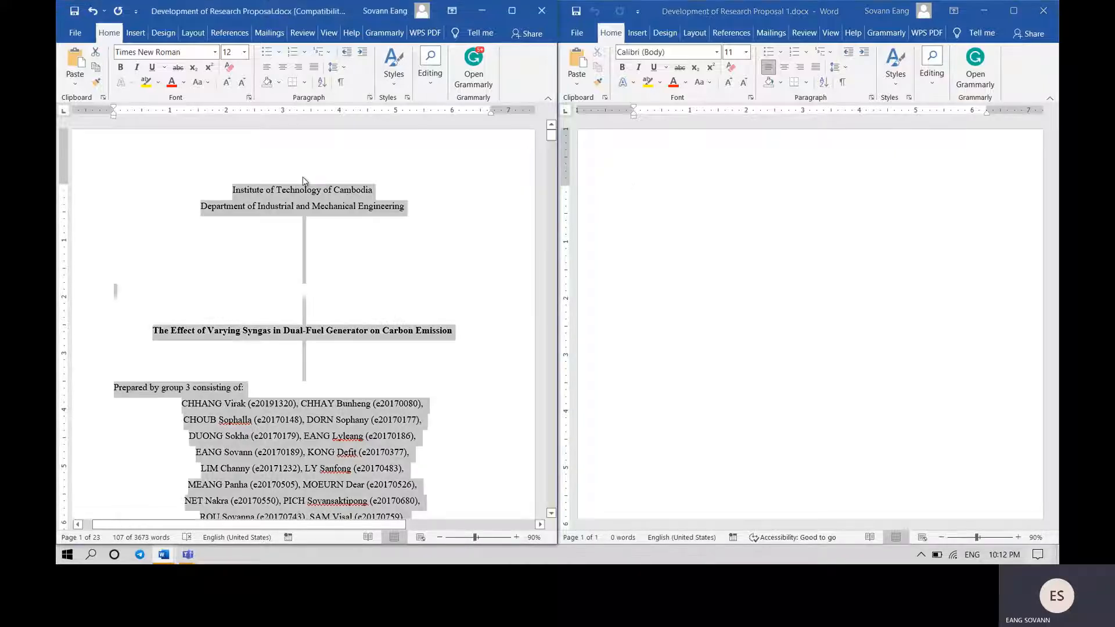
{"action": "left_click", "coordinate": [339, 261]}
{"action": "scroll", "coordinate": [331, 222], "scroll_direction": "down", "scroll_amount": 1}
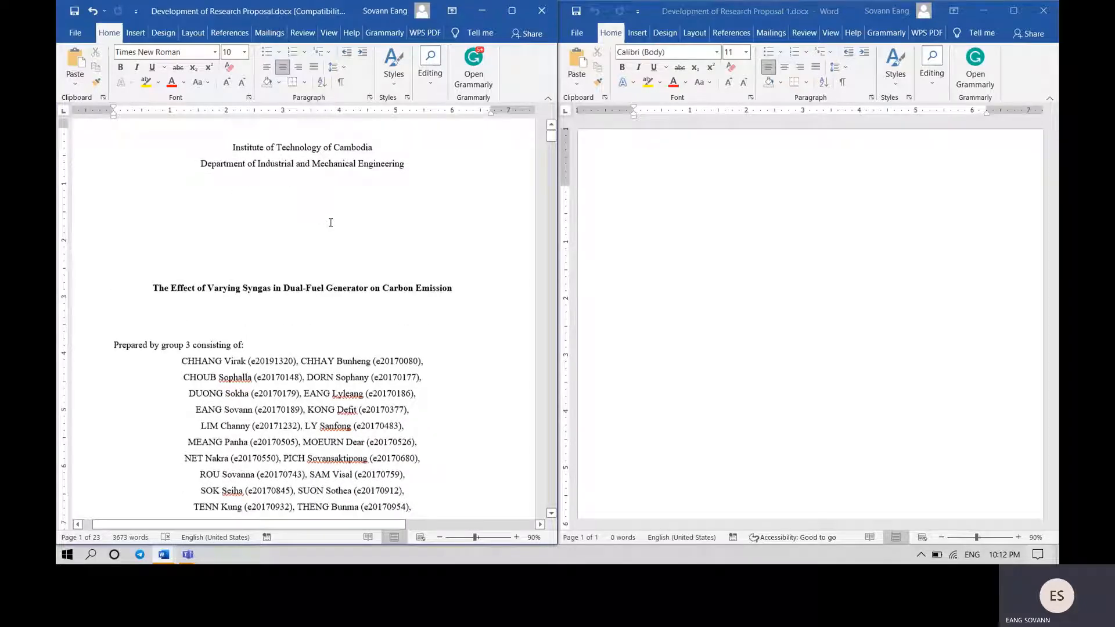
{"action": "scroll", "coordinate": [330, 222], "scroll_direction": "up", "scroll_amount": 1}
{"action": "left_click", "coordinate": [708, 199]}
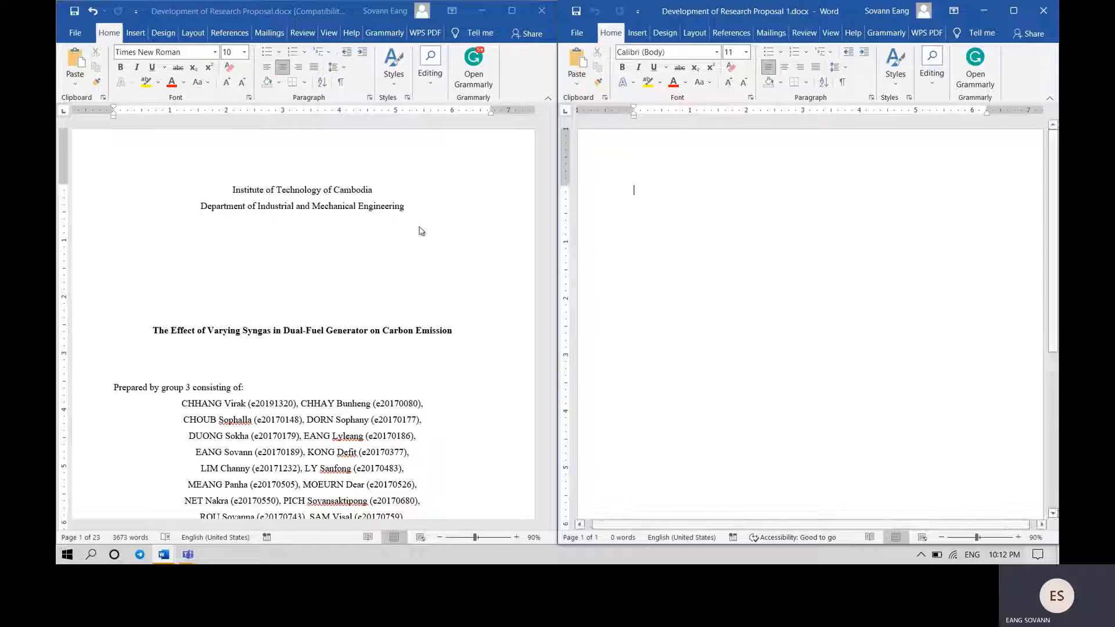
- Copy all cover page text, from the institute name to the deadline line, from the original proposal into the blank document
{"action": "scroll", "coordinate": [408, 234], "scroll_direction": "down", "scroll_amount": 5}
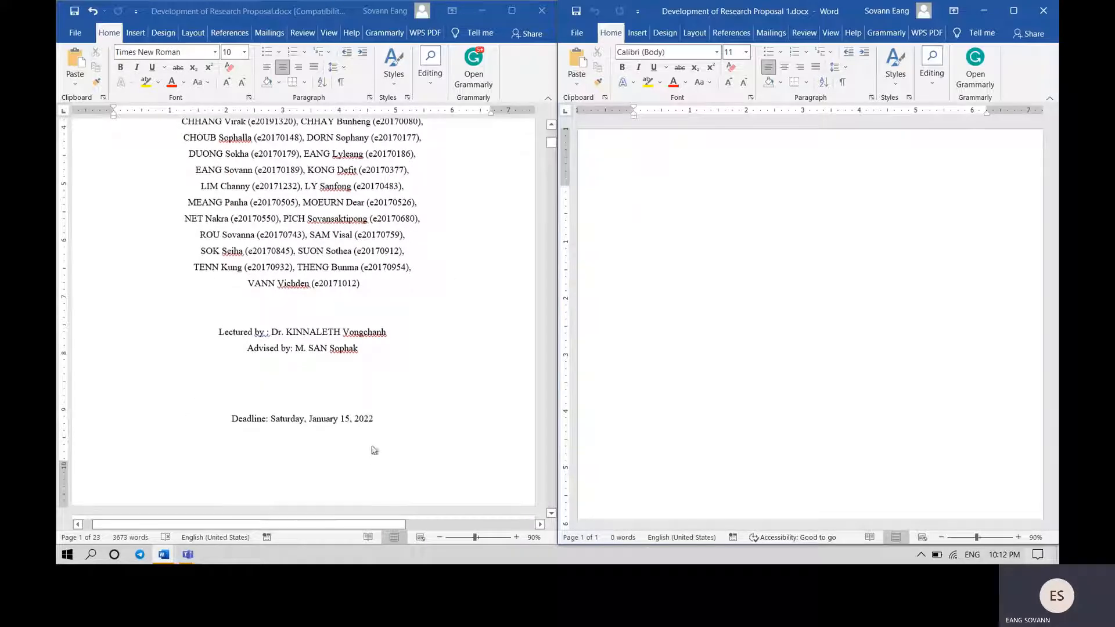
{"action": "left_click", "coordinate": [387, 418]}
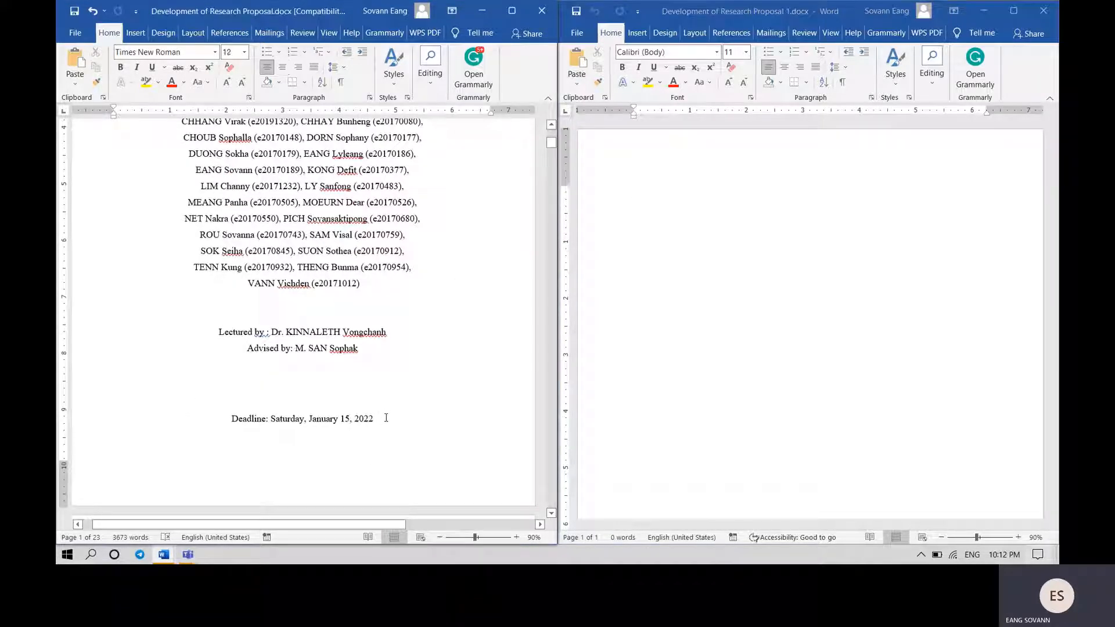
{"action": "left_click_drag", "start_coordinate": [387, 418], "coordinate": [228, 194]}
{"action": "key", "text": "ctrl+c"}
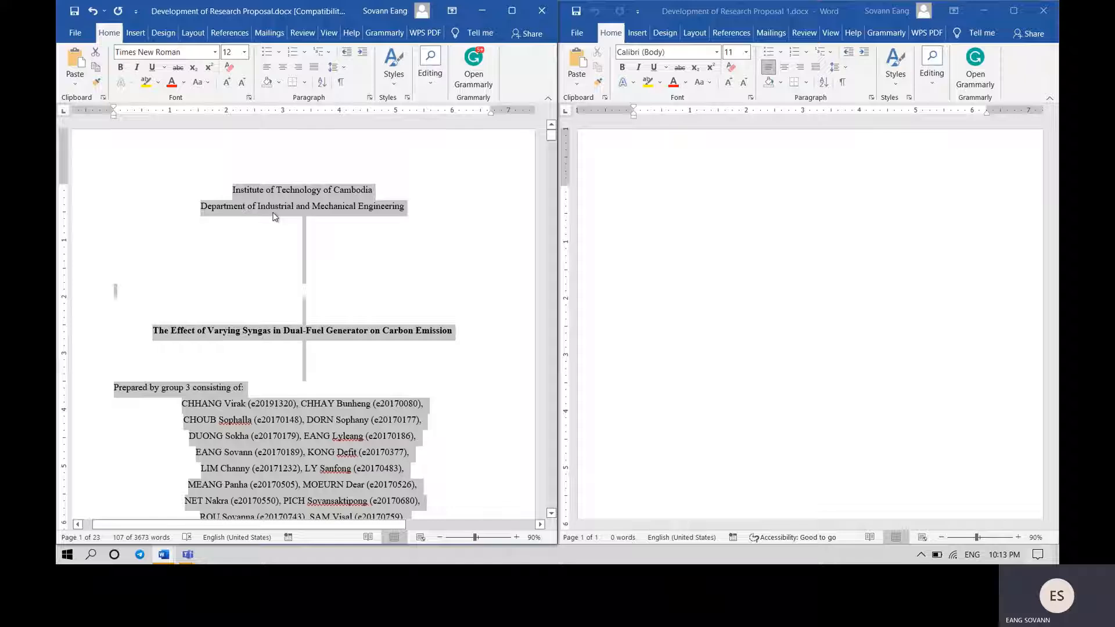
{"action": "left_click", "coordinate": [653, 191]}
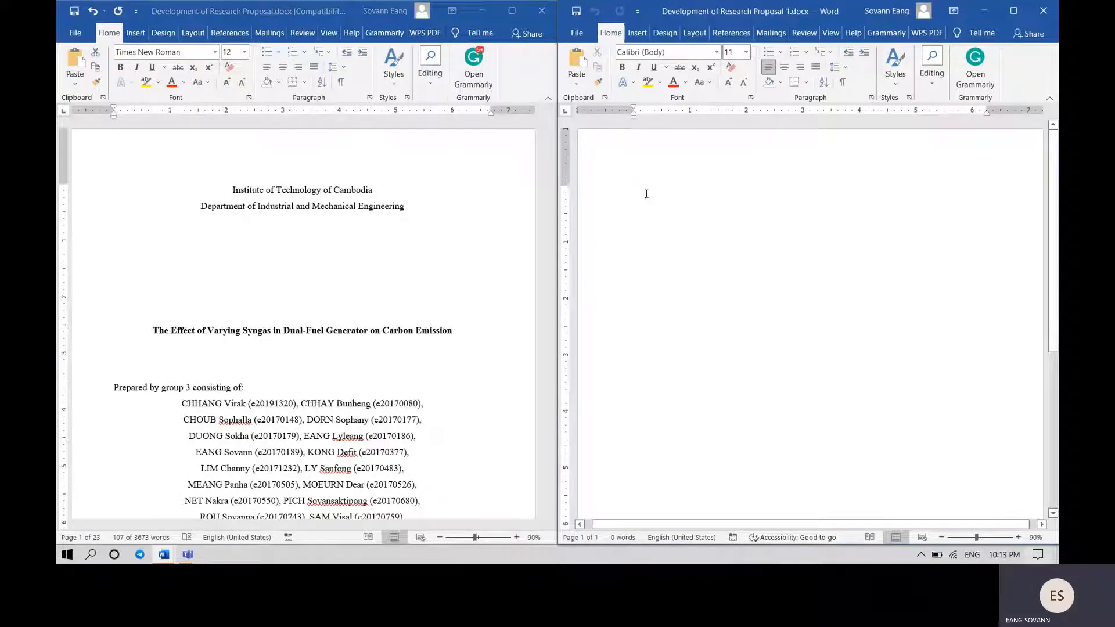
{"action": "key", "text": "ctrl+v"}
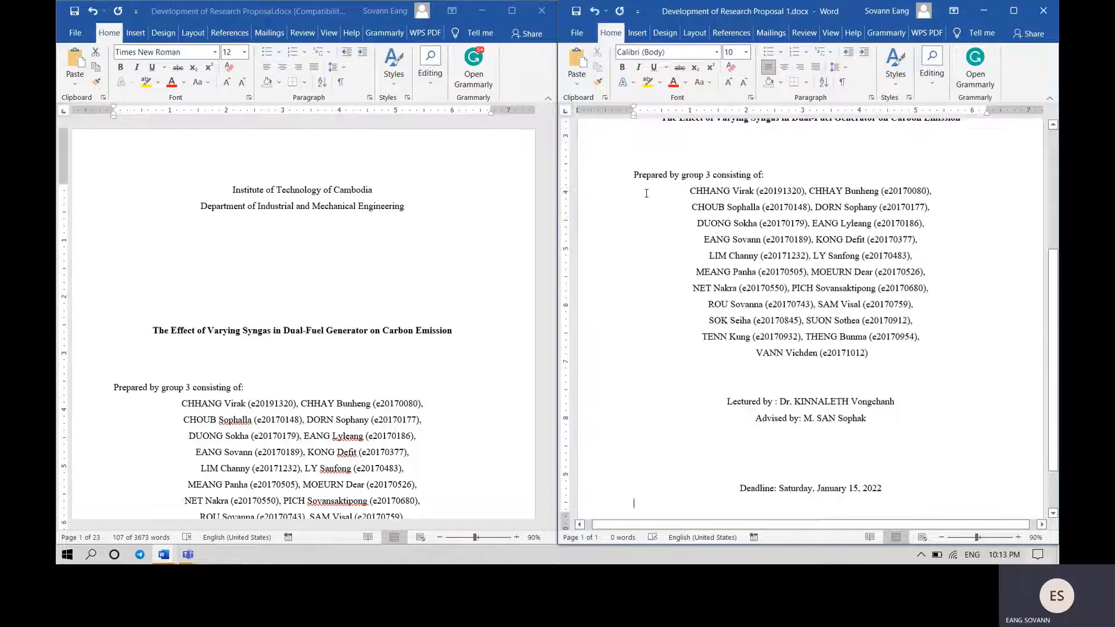
{"action": "scroll", "coordinate": [827, 205], "scroll_direction": "up", "scroll_amount": 8}
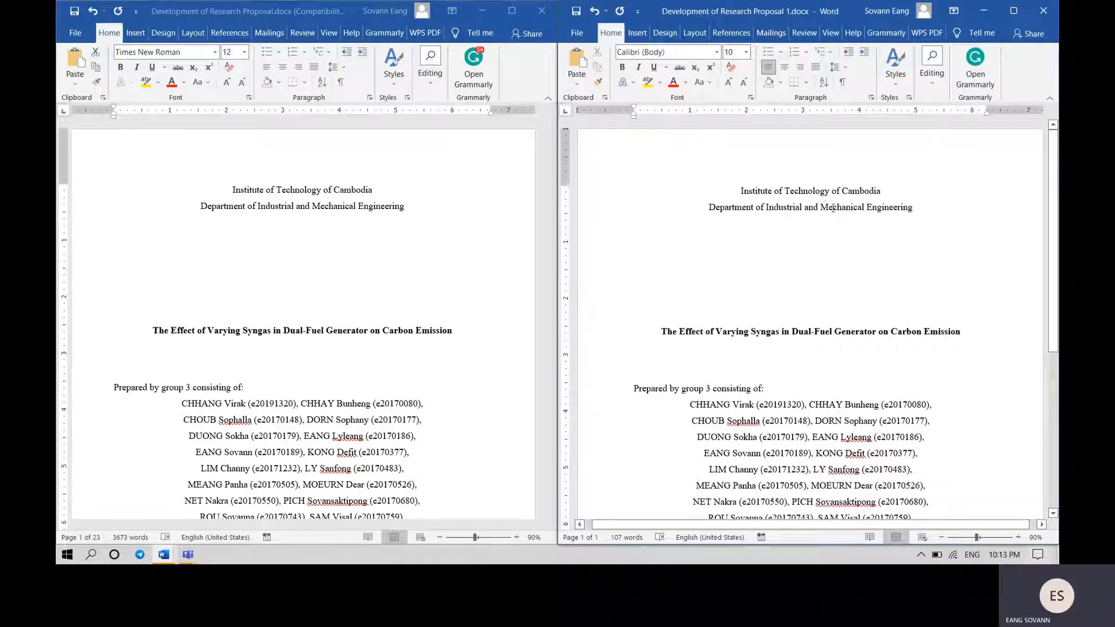
- Set all of the pasted cover page text to Times New Roman, size 12
{"action": "scroll", "coordinate": [833, 207], "scroll_direction": "down", "scroll_amount": 5}
{"action": "left_click", "coordinate": [824, 239]}
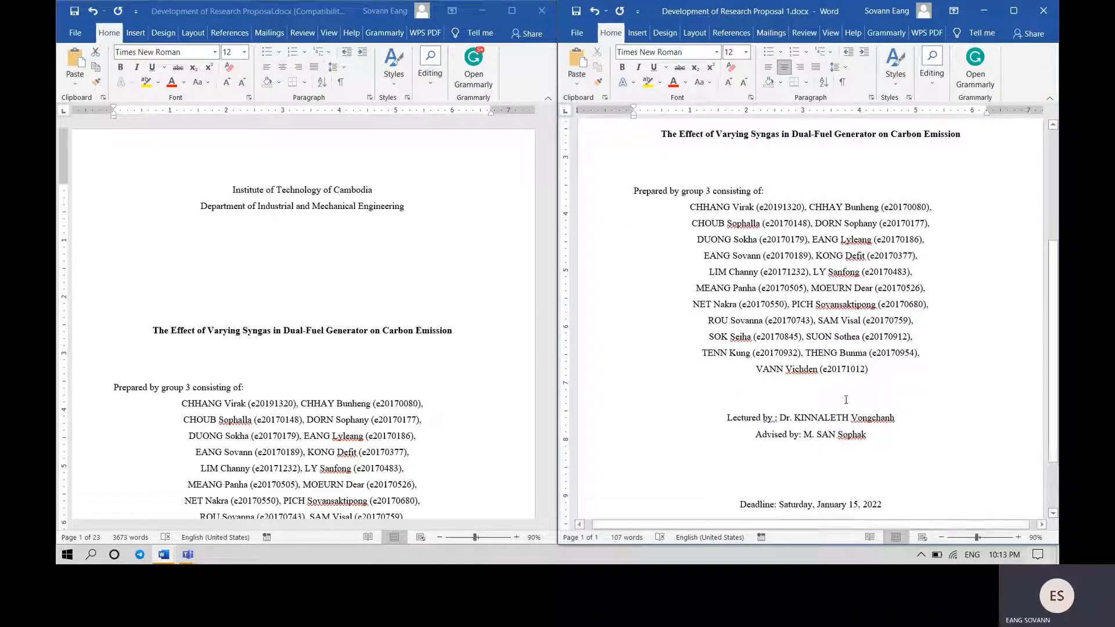
{"action": "scroll", "coordinate": [871, 414], "scroll_direction": "down", "scroll_amount": 2}
{"action": "left_click_drag", "start_coordinate": [905, 428], "coordinate": [734, 174]}
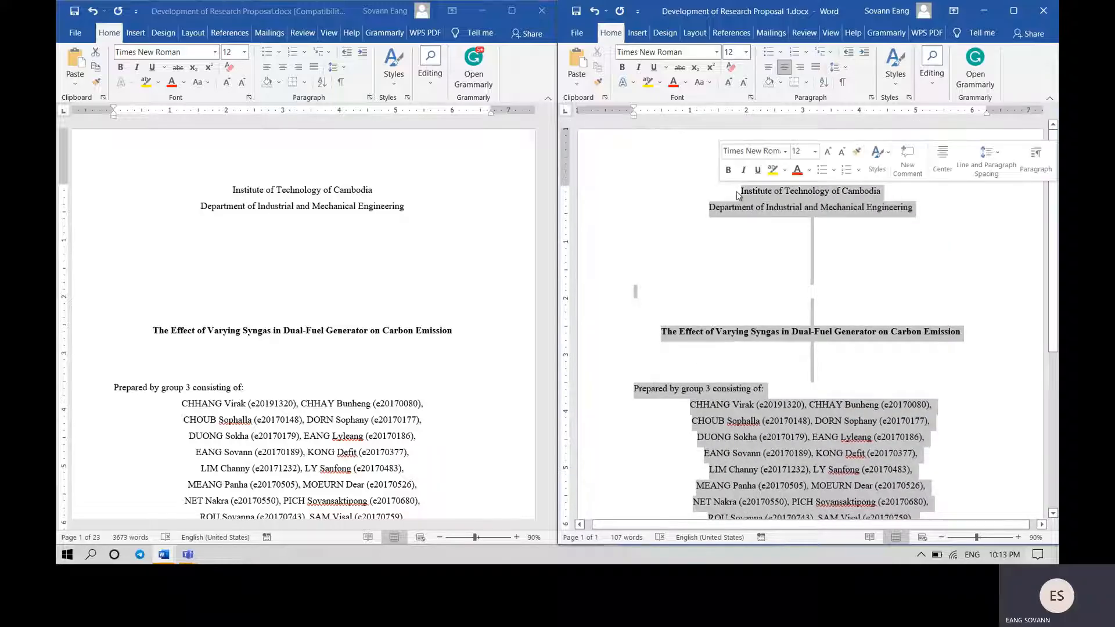
{"action": "left_click", "coordinate": [680, 51]}
{"action": "type", "text": "Times New Roman"}
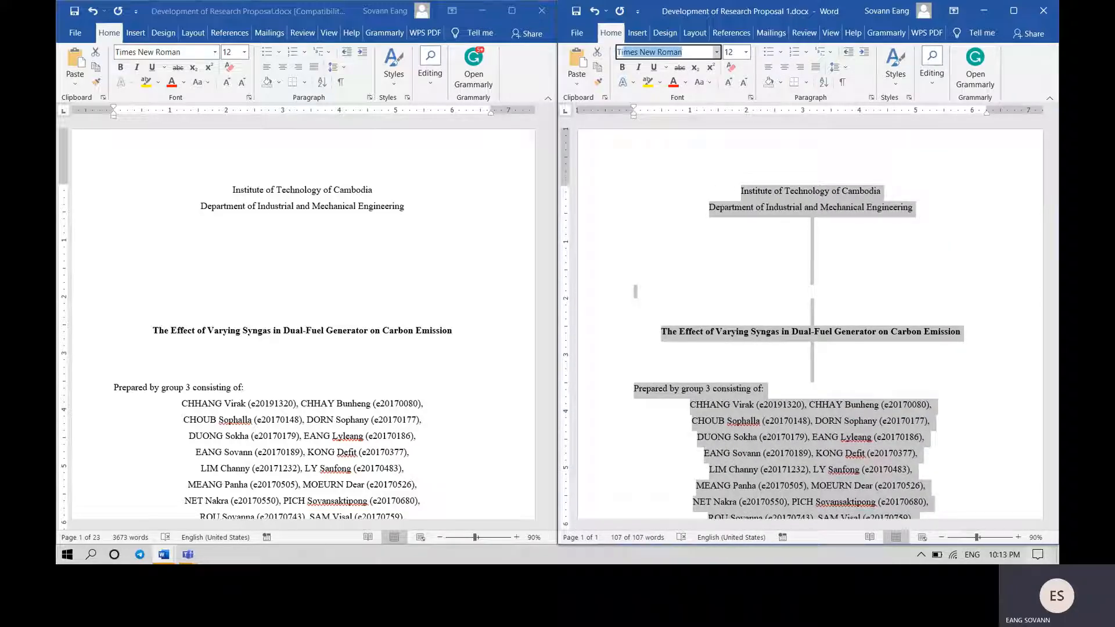
{"action": "key", "text": "Return"}
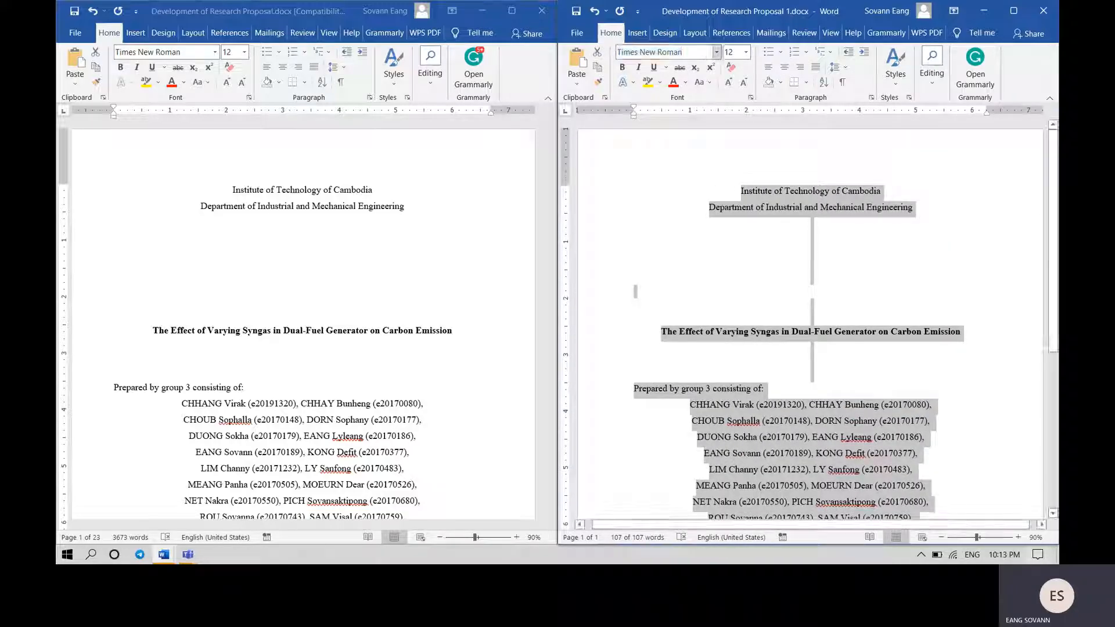
{"action": "left_click", "coordinate": [736, 51]}
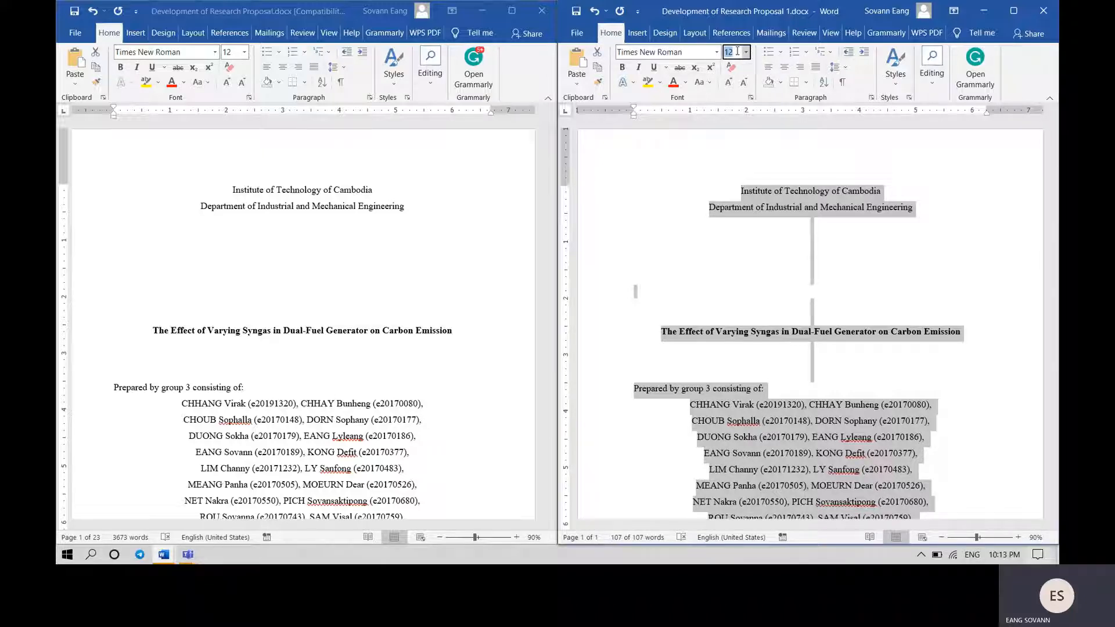
{"action": "type", "text": "12"}
{"action": "key", "text": "Return"}
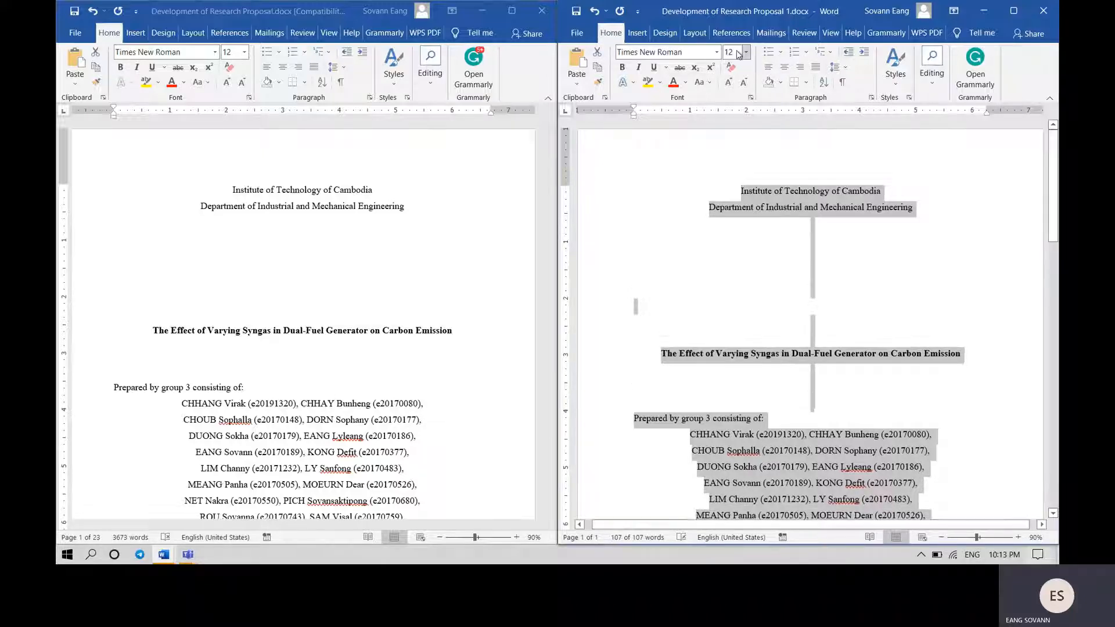
- Delete one blank line directly above the bold research title on the new cover page
{"action": "left_click", "coordinate": [836, 335]}
{"action": "scroll", "coordinate": [834, 314], "scroll_direction": "down", "scroll_amount": 2}
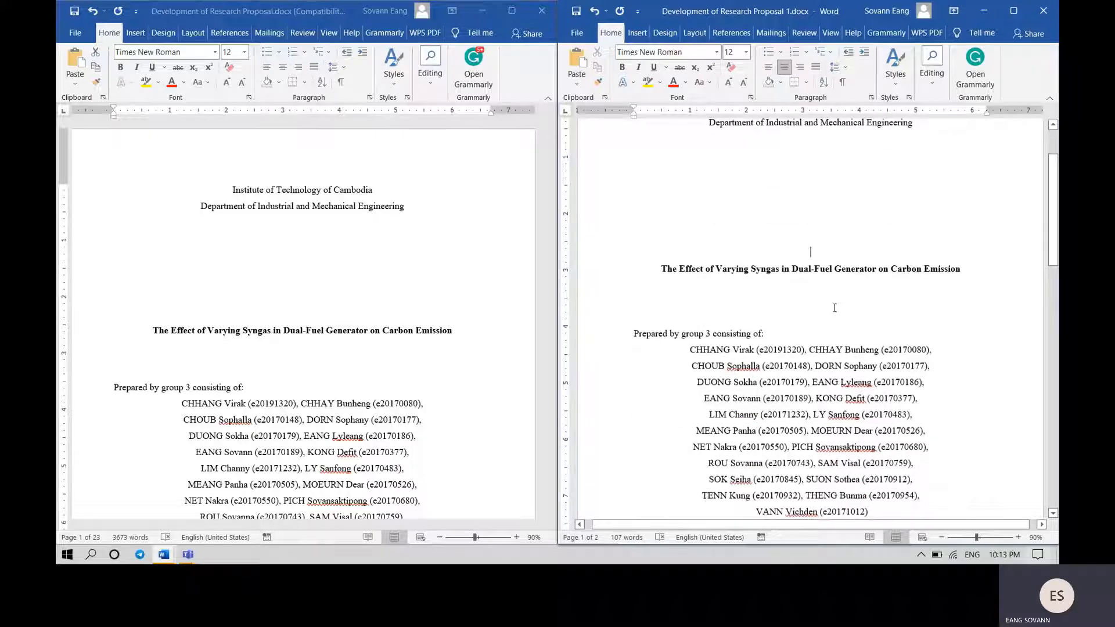
{"action": "key", "text": "BackSpace"}
{"action": "scroll", "coordinate": [847, 268], "scroll_direction": "up", "scroll_amount": 1}
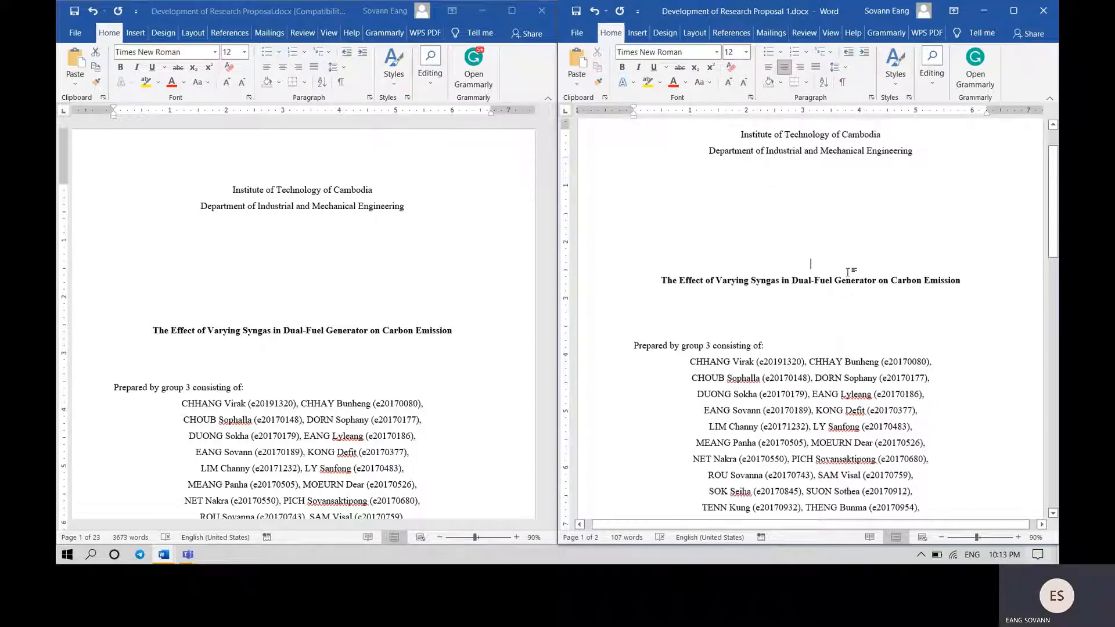
{"action": "scroll", "coordinate": [848, 272], "scroll_direction": "up", "scroll_amount": 1}
{"action": "scroll", "coordinate": [848, 272], "scroll_direction": "down", "scroll_amount": 1}
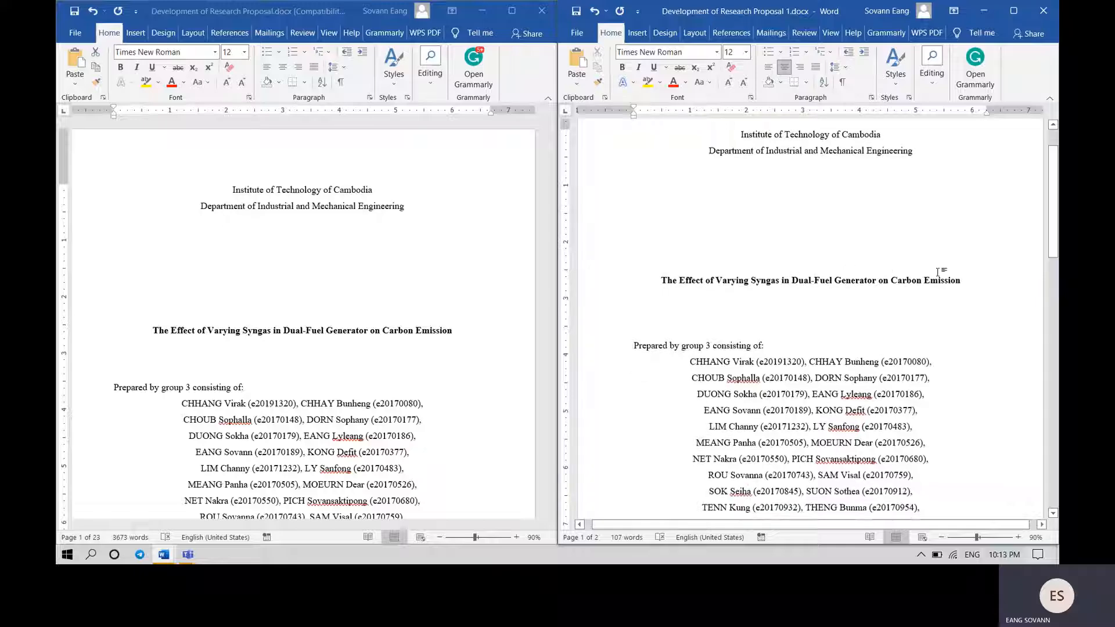
- Remove the empty paragraph after the deadline line so the new document has no blank second page
{"action": "left_click_drag", "start_coordinate": [970, 280], "coordinate": [660, 280]}
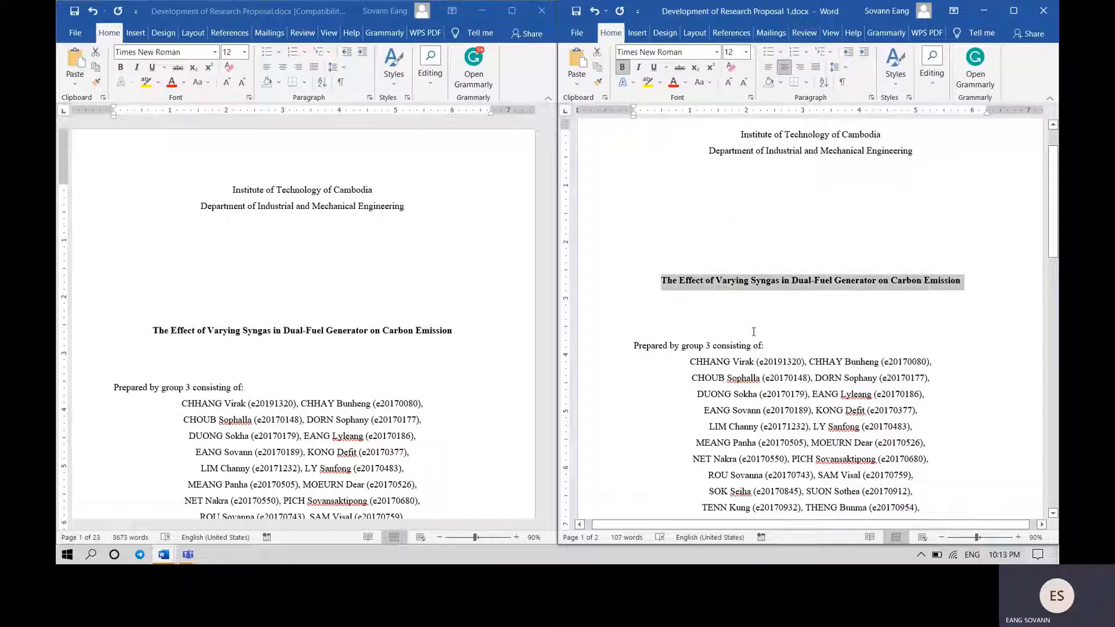
{"action": "scroll", "coordinate": [753, 331], "scroll_direction": "down", "scroll_amount": 5}
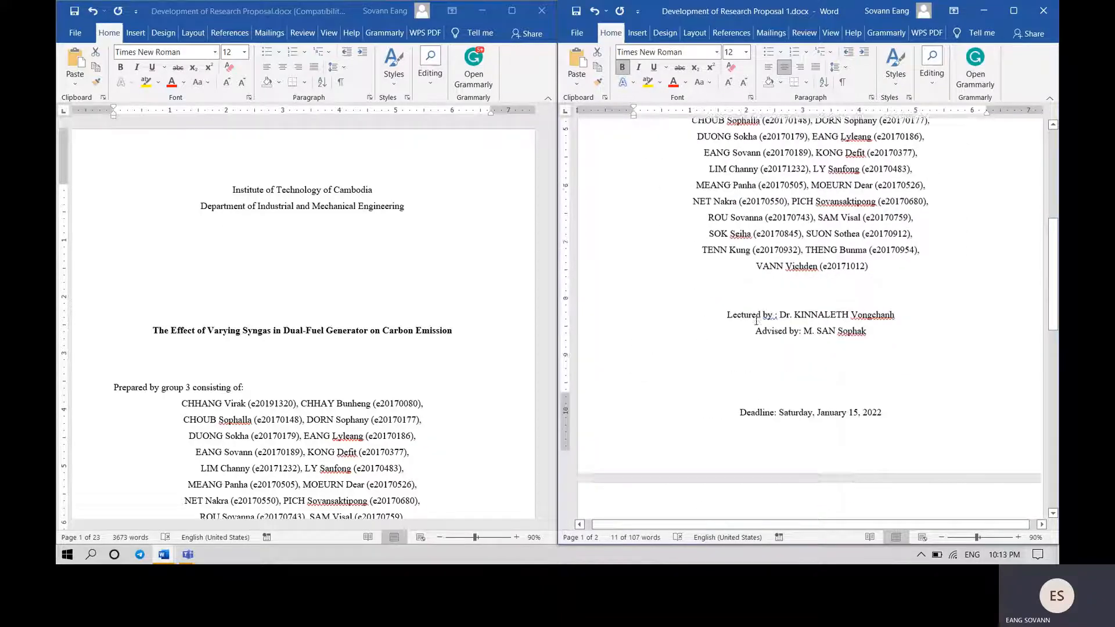
{"action": "scroll", "coordinate": [756, 319], "scroll_direction": "down", "scroll_amount": 5}
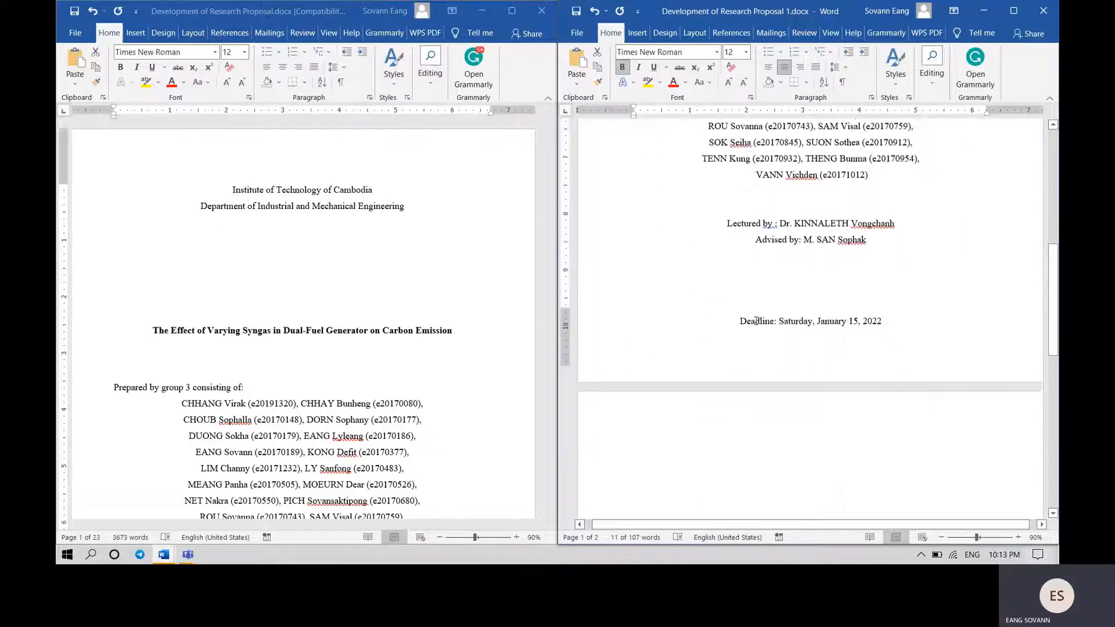
{"action": "left_click", "coordinate": [759, 407]}
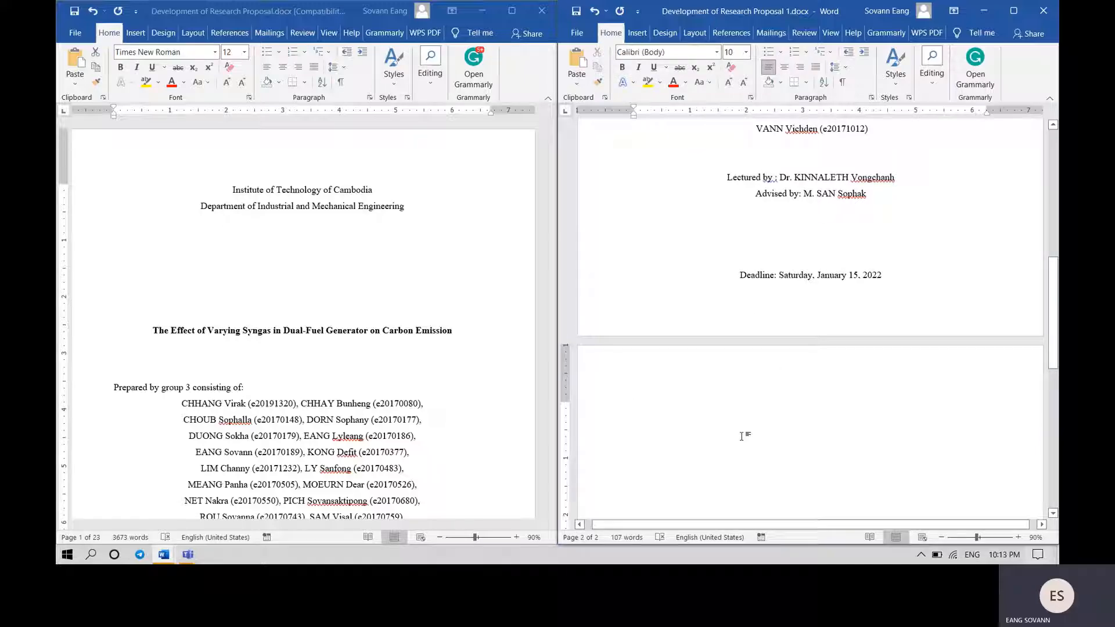
{"action": "key", "text": "BackSpace"}
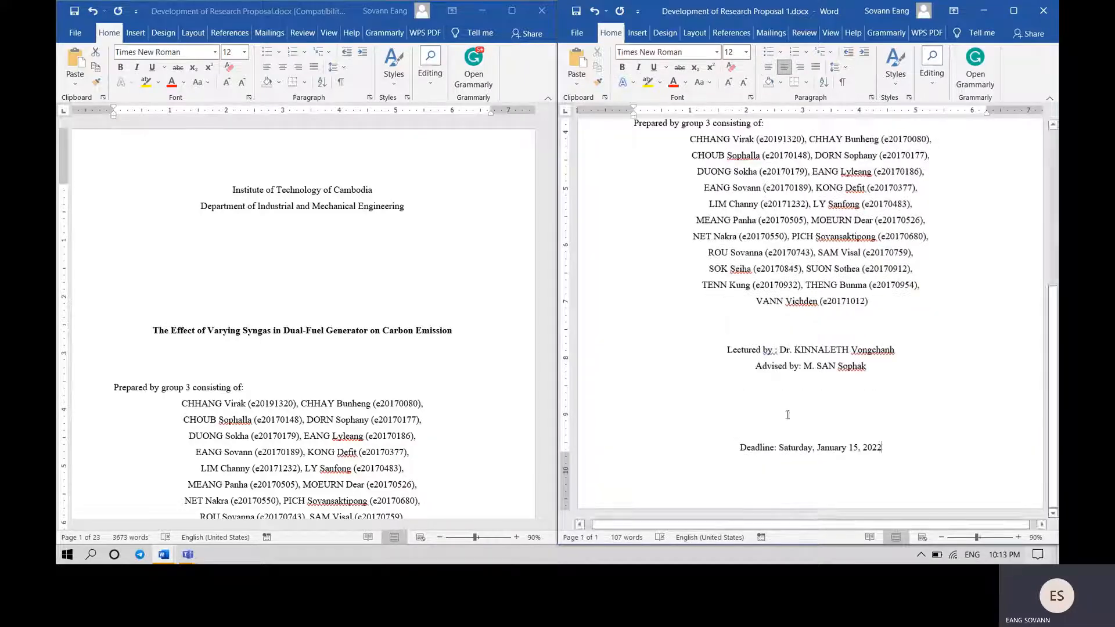
{"action": "scroll", "coordinate": [825, 405], "scroll_direction": "up", "scroll_amount": 3}
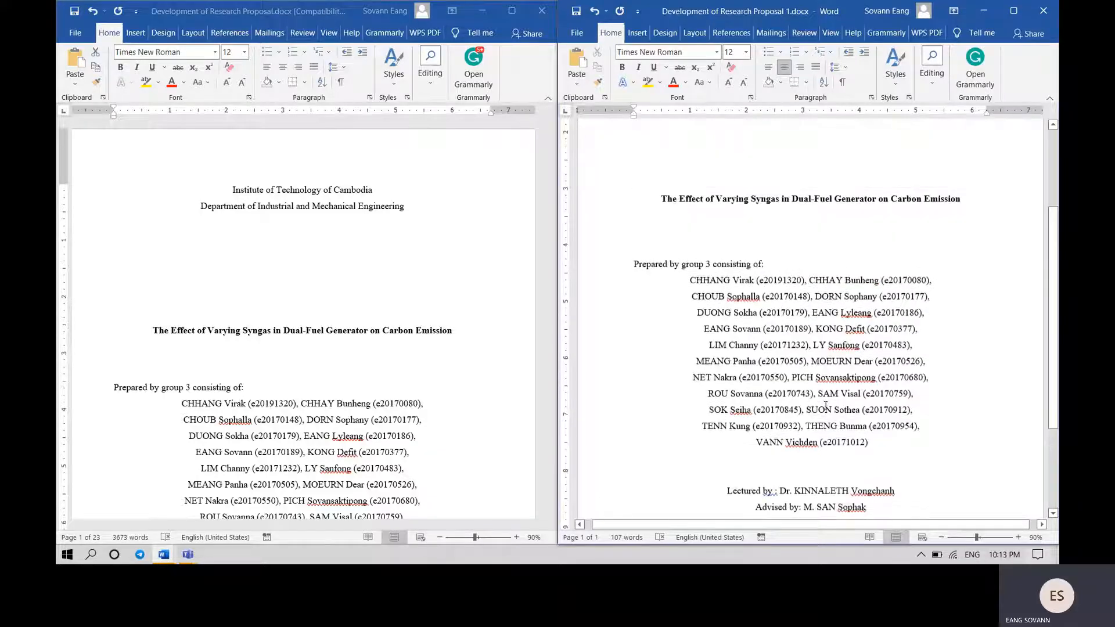
{"action": "scroll", "coordinate": [981, 420], "scroll_direction": "down", "scroll_amount": 2}
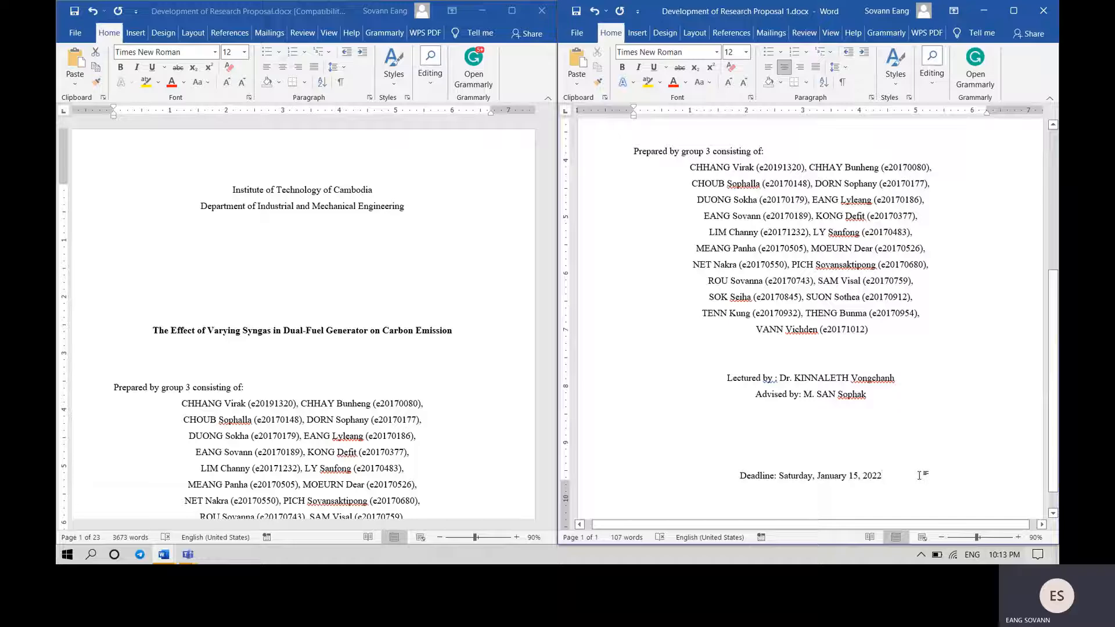
- Bring the original's Acknowledgements page into view and insert a Next Page section break after the deadline line in the new document
{"action": "scroll", "coordinate": [464, 264], "scroll_direction": "down", "scroll_amount": 5}
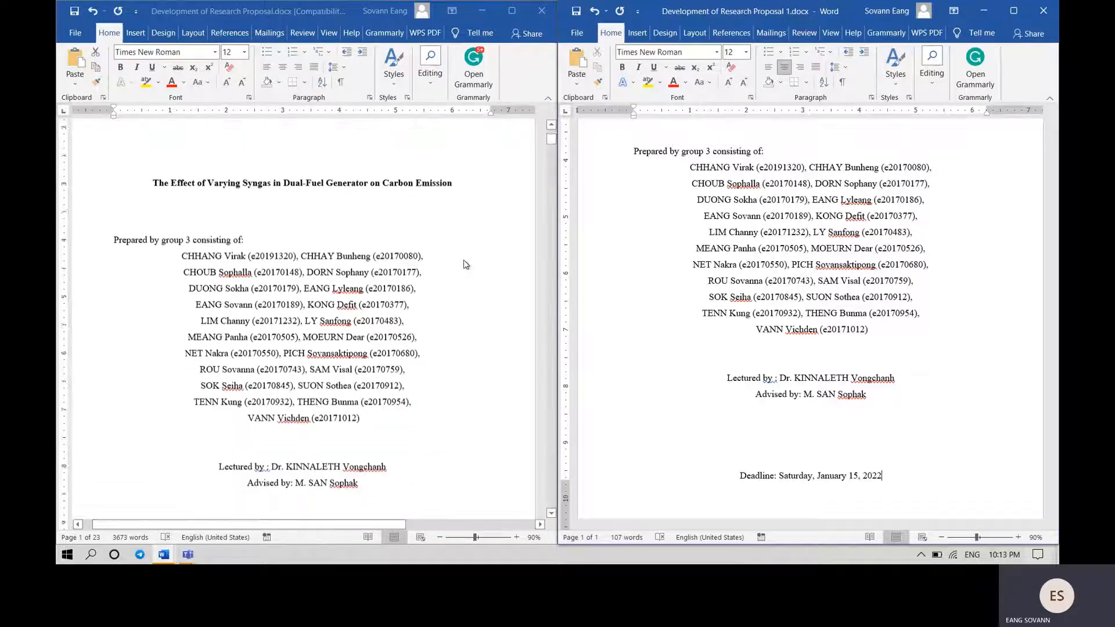
{"action": "scroll", "coordinate": [464, 264], "scroll_direction": "down", "scroll_amount": 18}
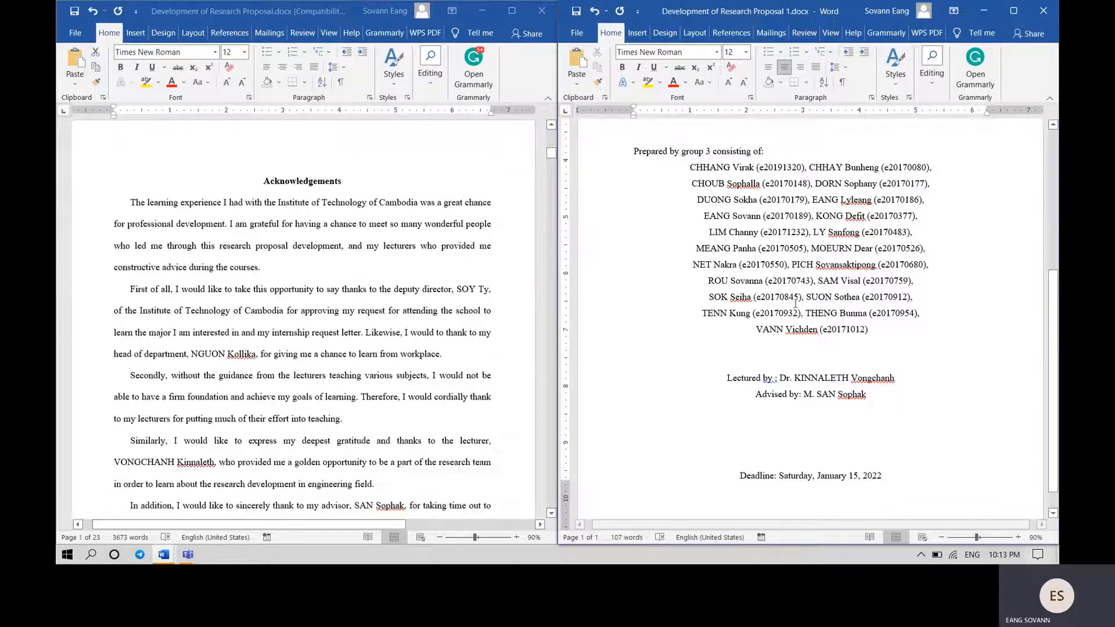
{"action": "scroll", "coordinate": [794, 303], "scroll_direction": "down", "scroll_amount": 1}
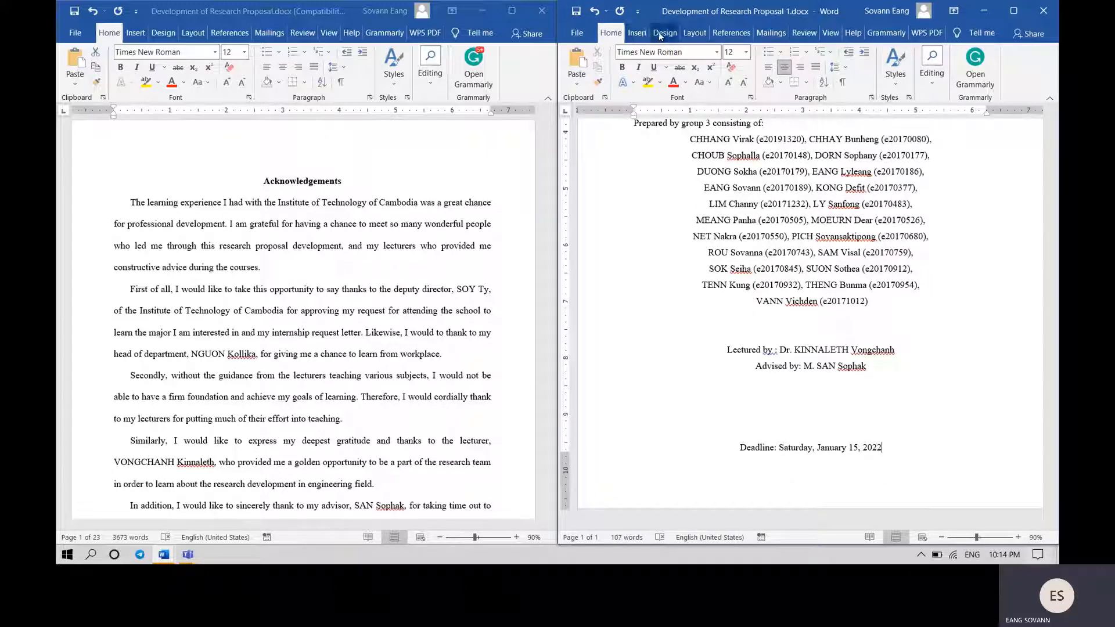
{"action": "left_click", "coordinate": [701, 37]}
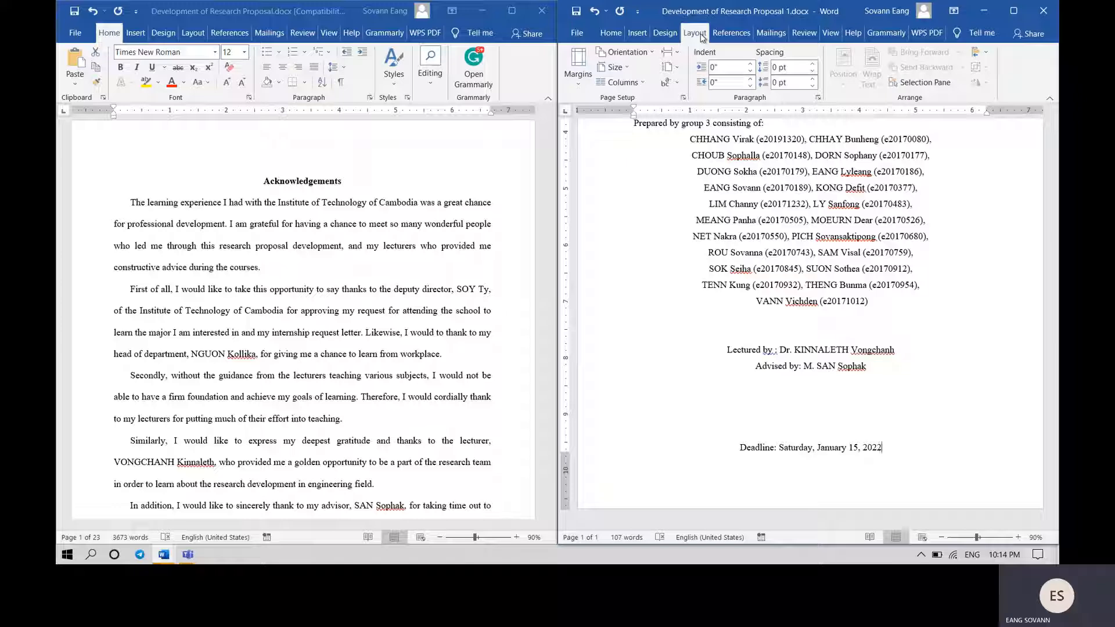
{"action": "left_click", "coordinate": [677, 54]}
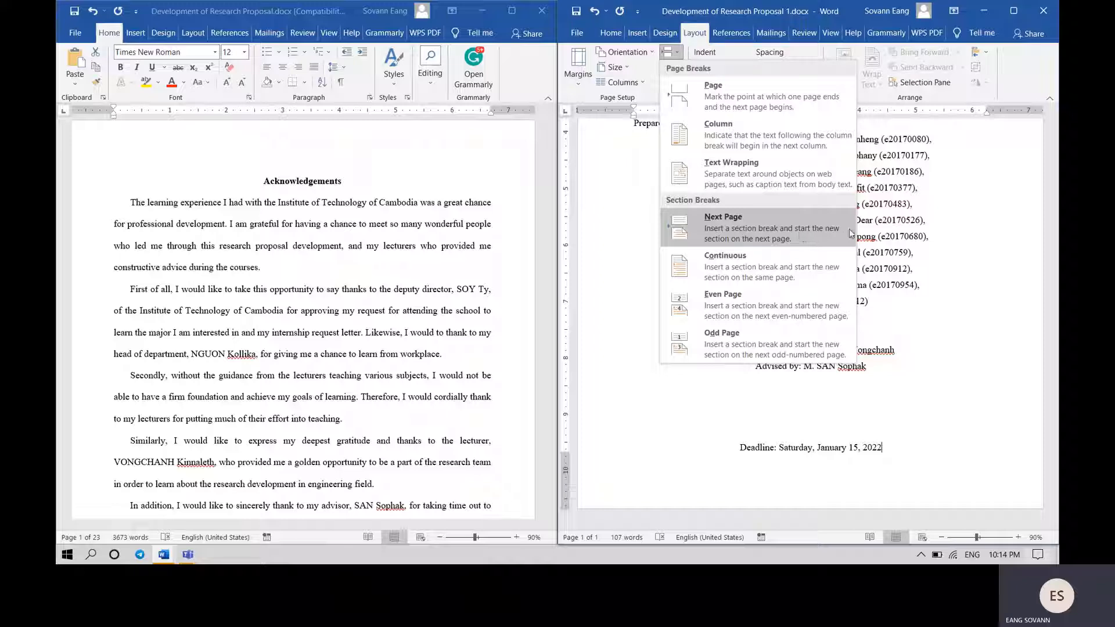
{"action": "key", "text": "Escape"}
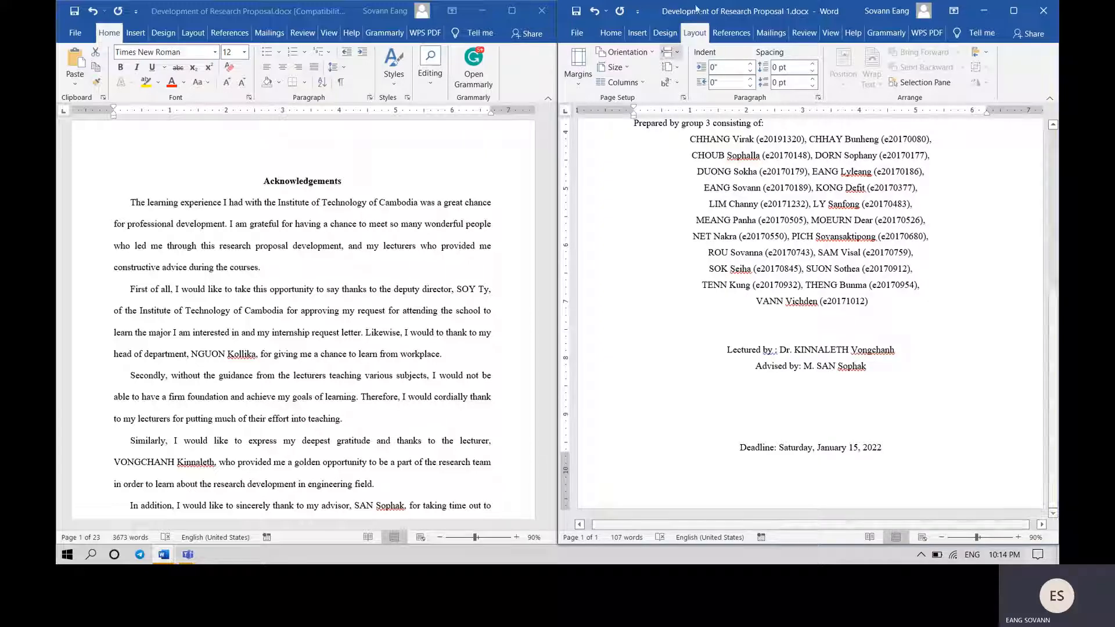
{"action": "left_click", "coordinate": [675, 52]}
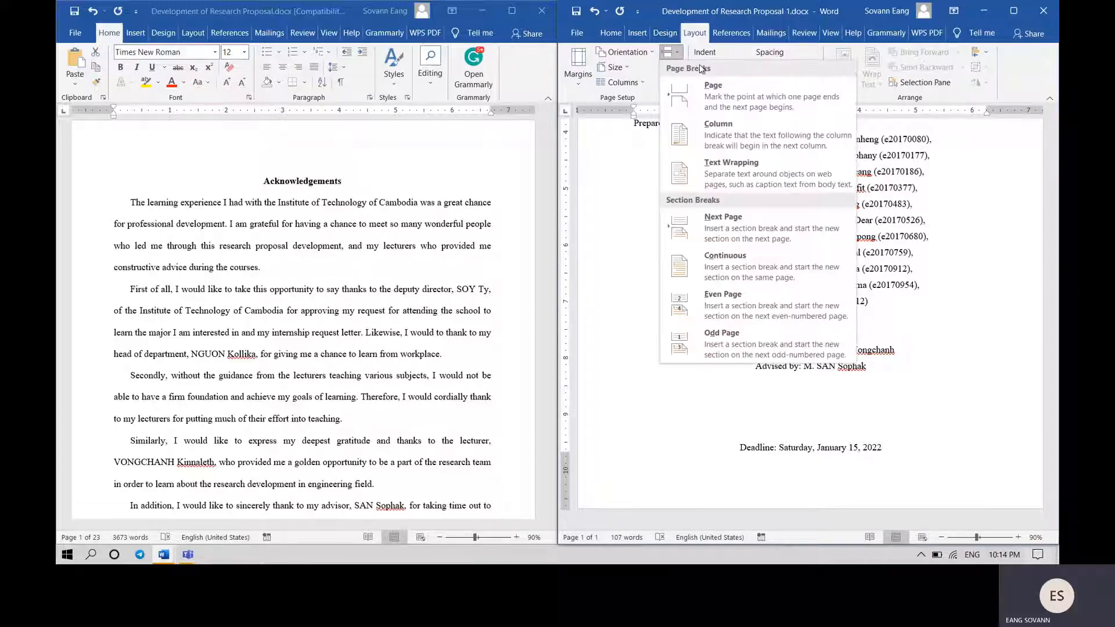
{"action": "left_click", "coordinate": [749, 227]}
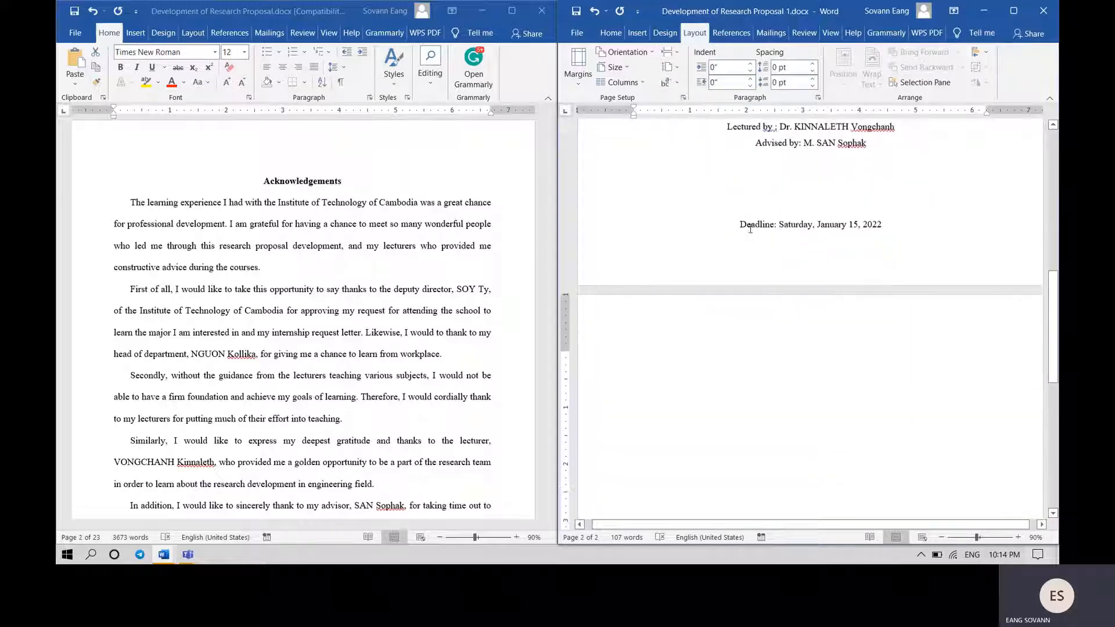
{"action": "scroll", "coordinate": [749, 228], "scroll_direction": "up", "scroll_amount": 3}
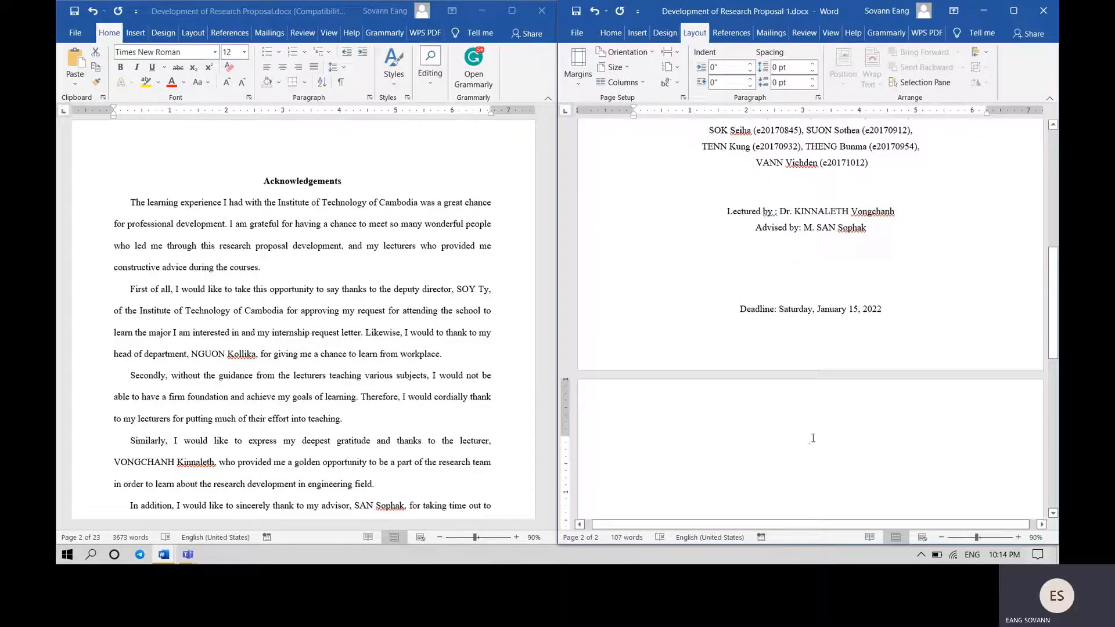
- Copy the full Acknowledgements text, from its heading to "Group 3", from the original and paste it onto the new document's second page
{"action": "scroll", "coordinate": [812, 439], "scroll_direction": "down", "scroll_amount": 3}
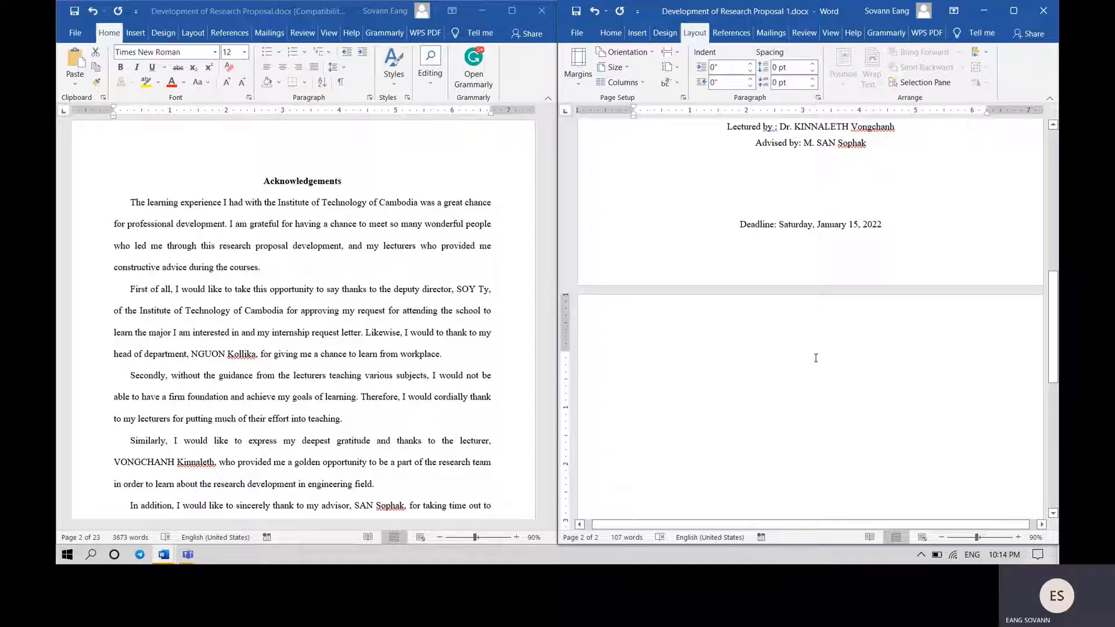
{"action": "scroll", "coordinate": [815, 359], "scroll_direction": "down", "scroll_amount": 1}
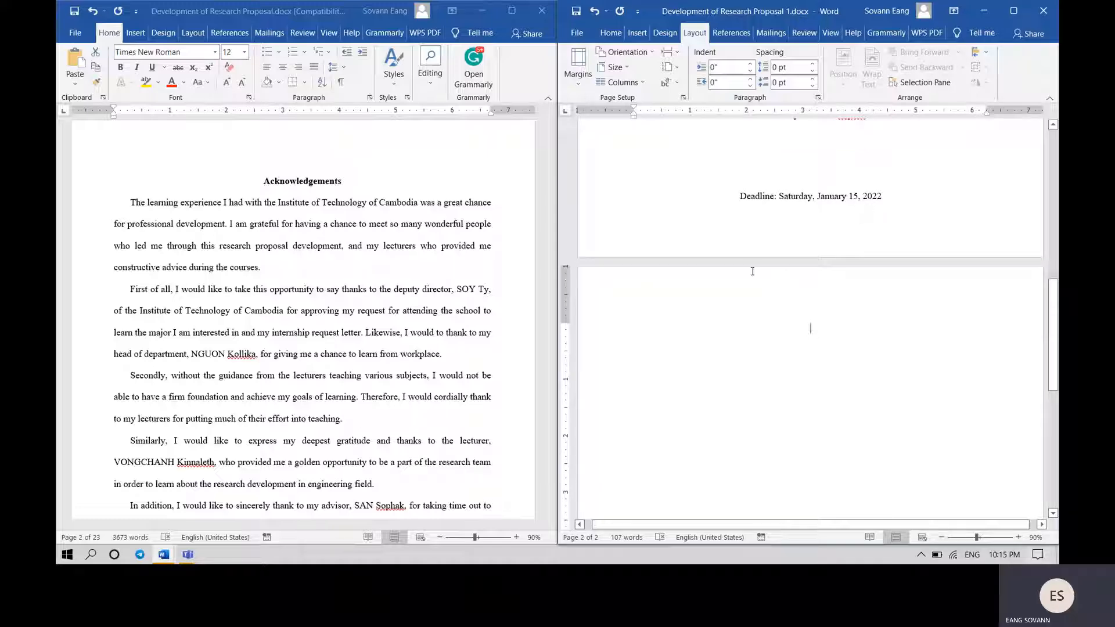
{"action": "scroll", "coordinate": [337, 313], "scroll_direction": "down", "scroll_amount": 2}
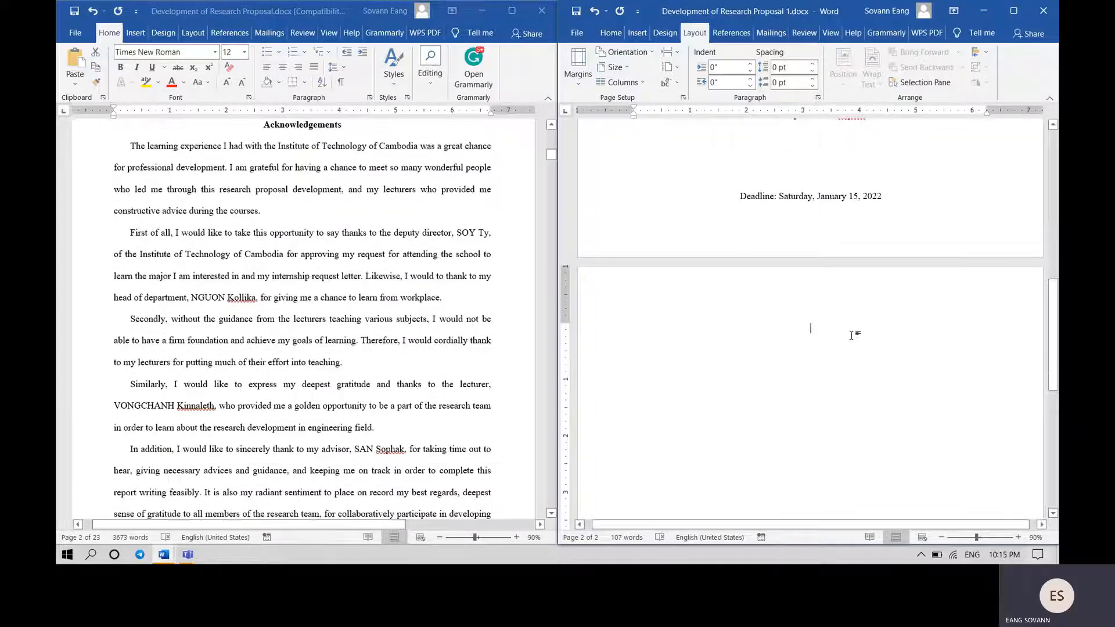
{"action": "scroll", "coordinate": [337, 312], "scroll_direction": "up", "scroll_amount": 2}
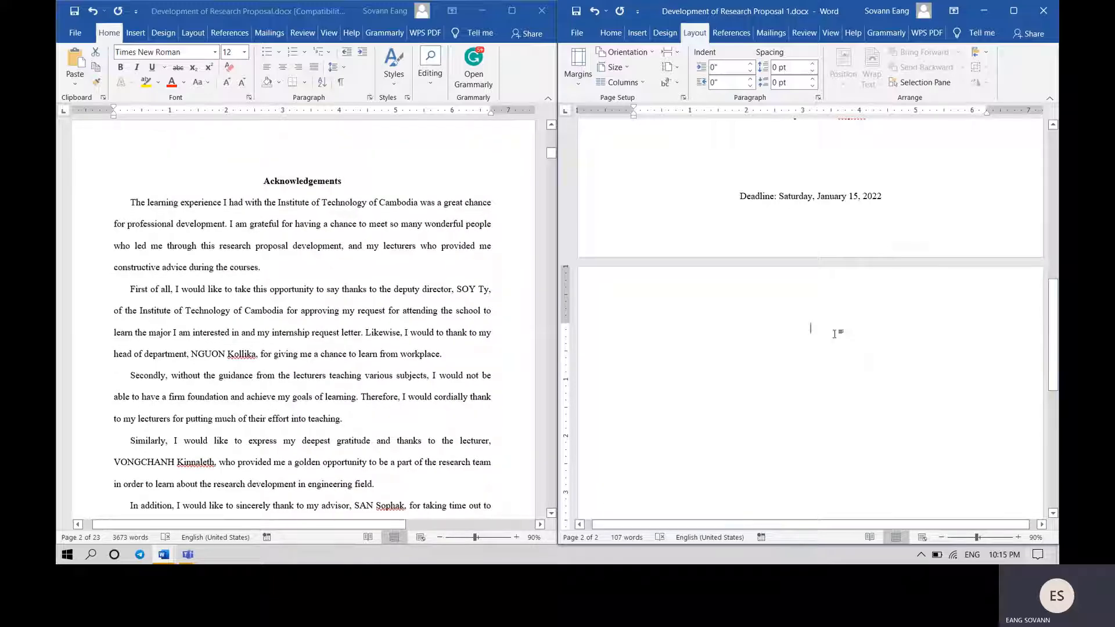
{"action": "scroll", "coordinate": [834, 334], "scroll_direction": "down", "scroll_amount": 3}
{"action": "scroll", "coordinate": [390, 279], "scroll_direction": "down", "scroll_amount": 1}
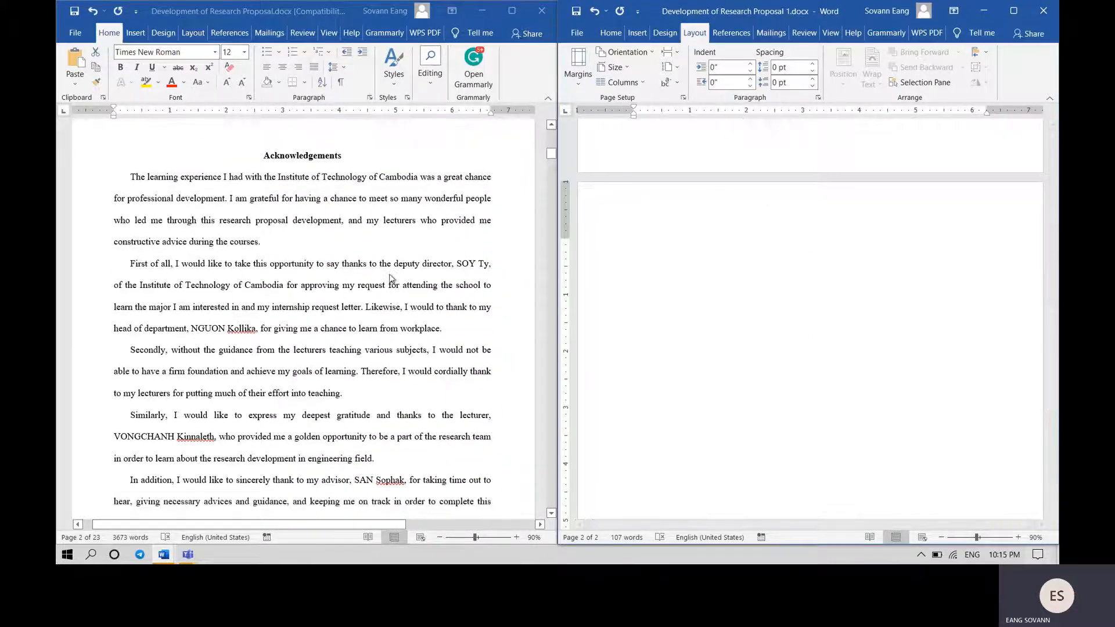
{"action": "scroll", "coordinate": [390, 278], "scroll_direction": "down", "scroll_amount": 20}
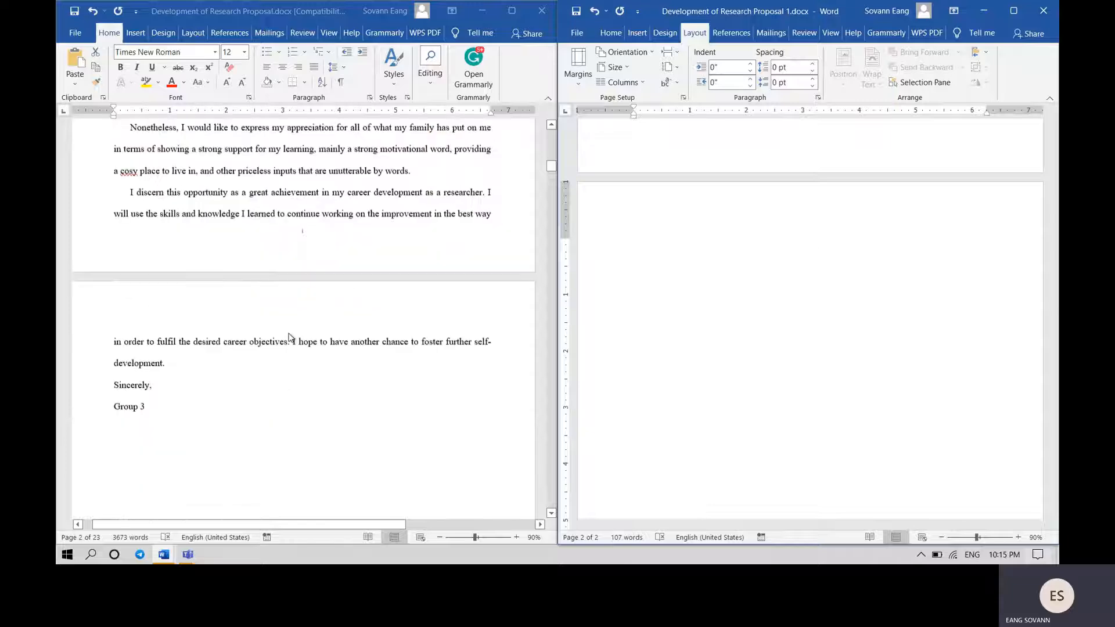
{"action": "left_click", "coordinate": [171, 407]}
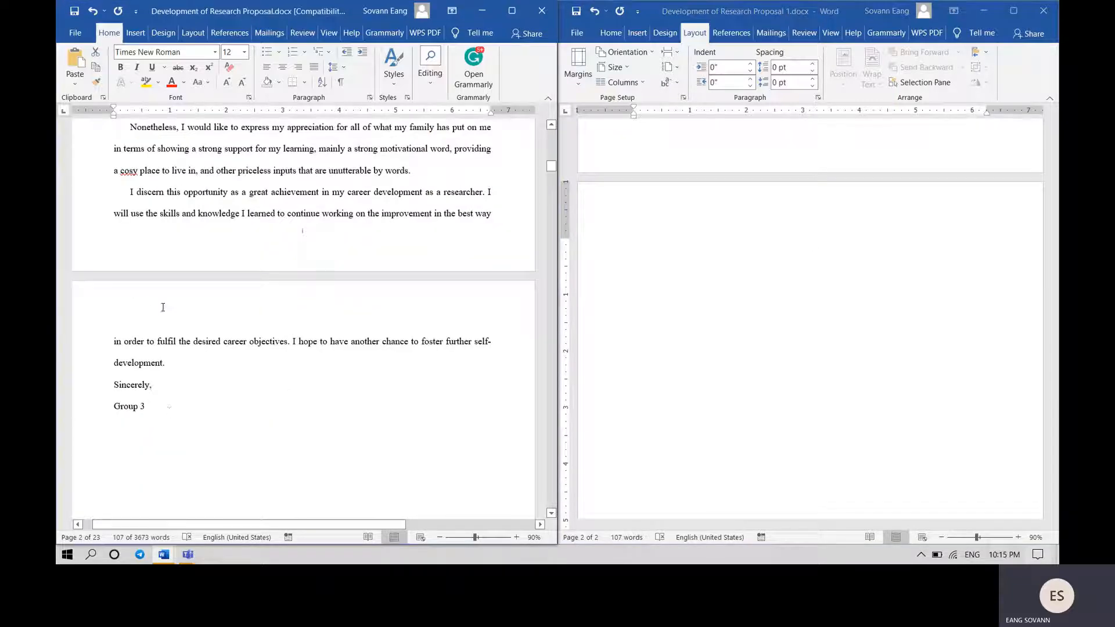
{"action": "left_click_drag", "start_coordinate": [164, 432], "coordinate": [194, 219]}
{"action": "key", "text": "ctrl+c"}
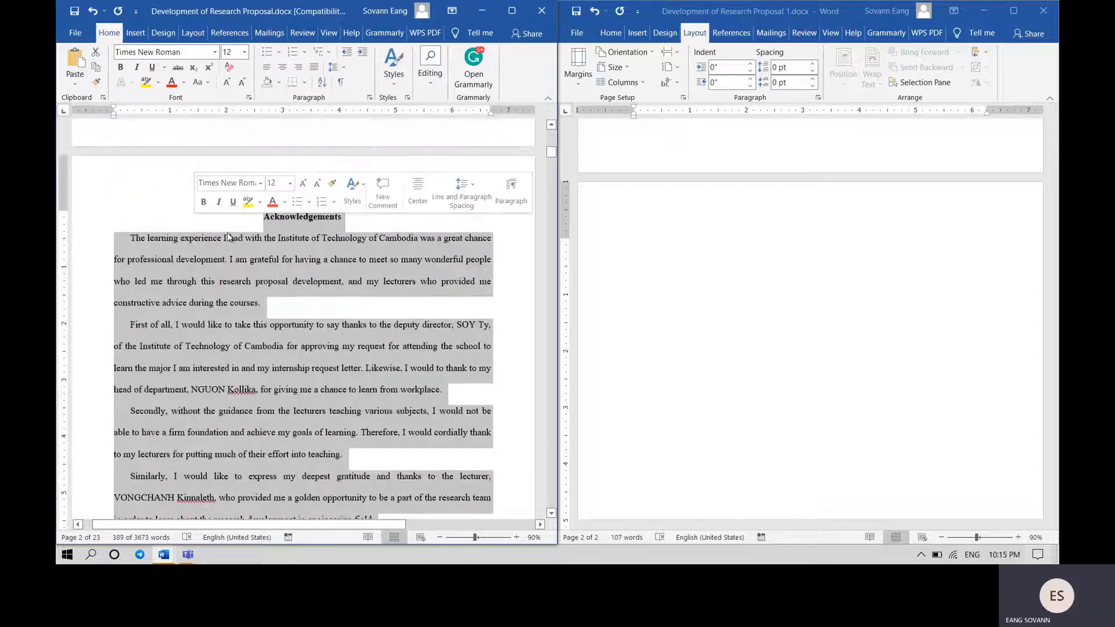
{"action": "double_click", "coordinate": [778, 243]}
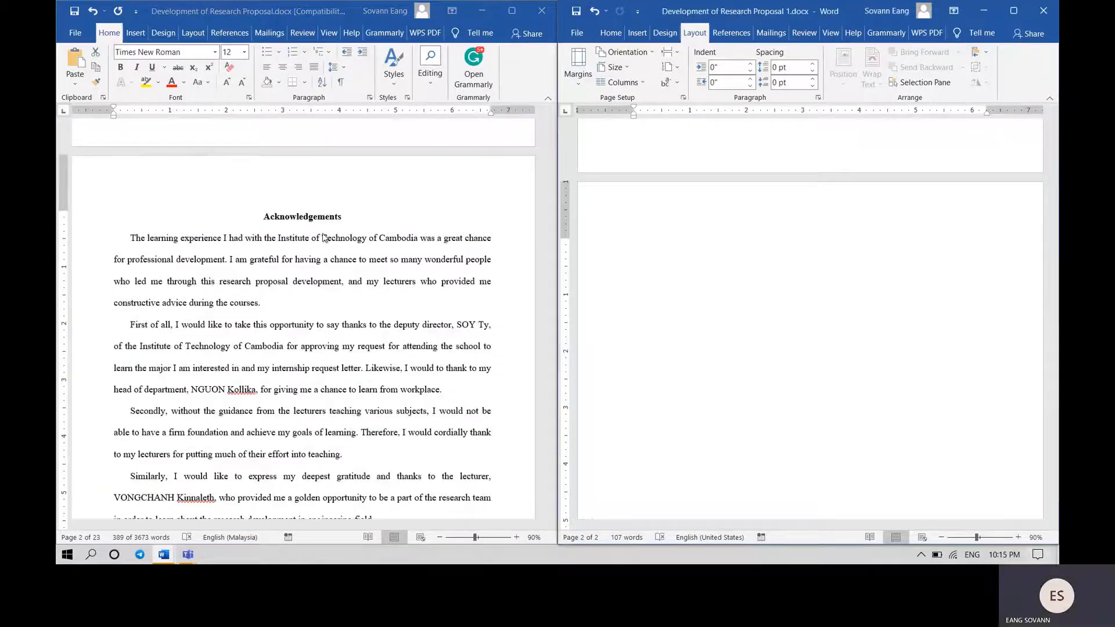
{"action": "key", "text": "ctrl+v"}
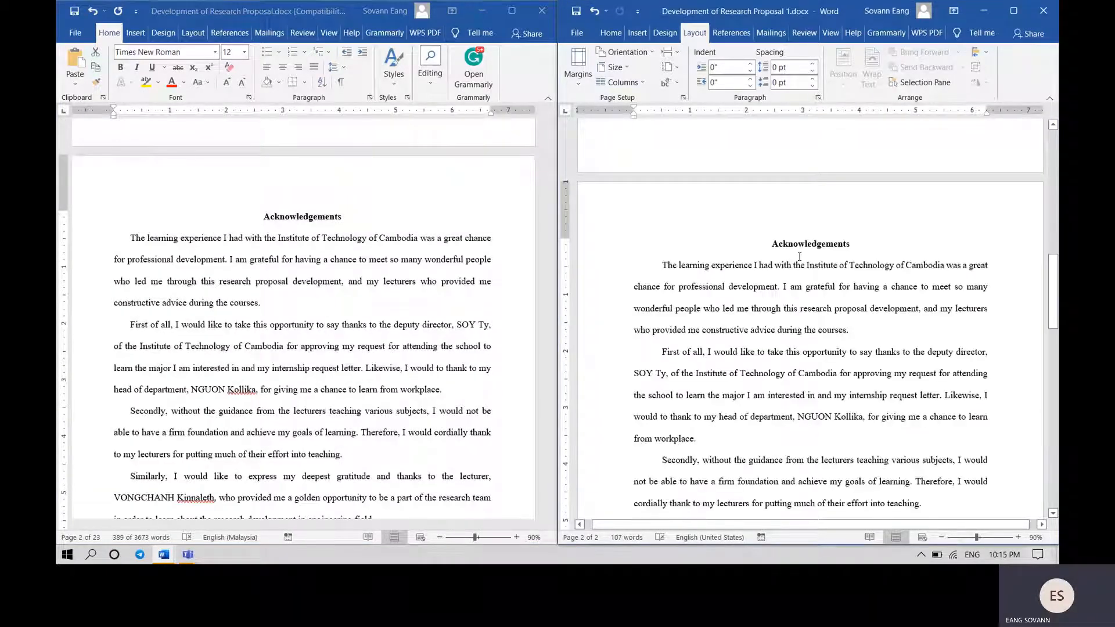
- Compare the pasted Acknowledgements pages with the original, from the heading down to the closing signature lines
{"action": "scroll", "coordinate": [821, 248], "scroll_direction": "up", "scroll_amount": 10}
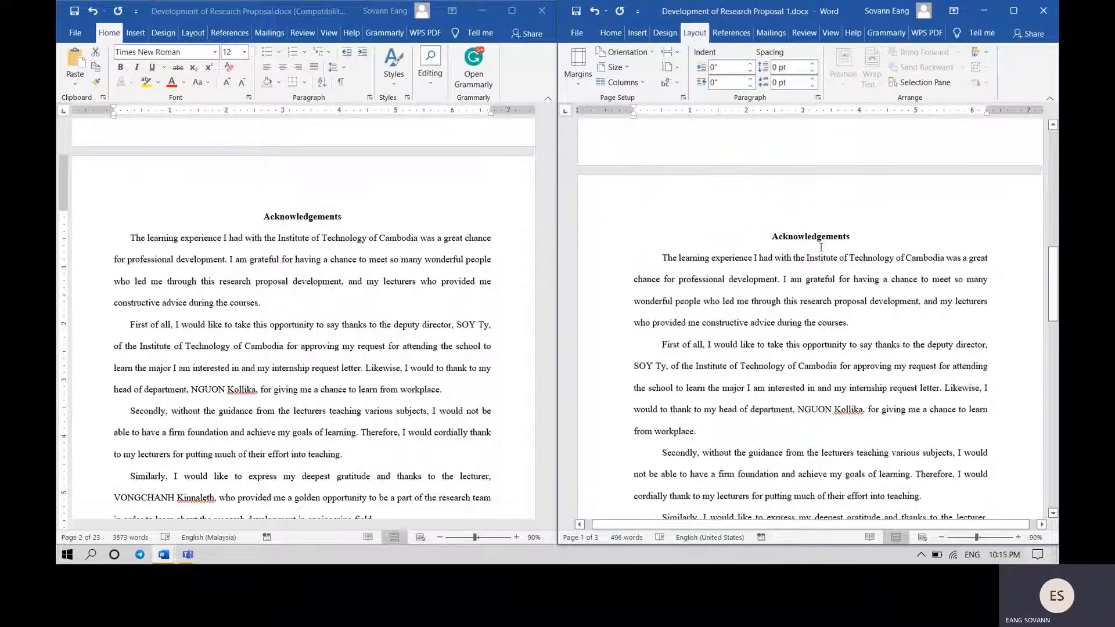
{"action": "scroll", "coordinate": [821, 247], "scroll_direction": "down", "scroll_amount": 10}
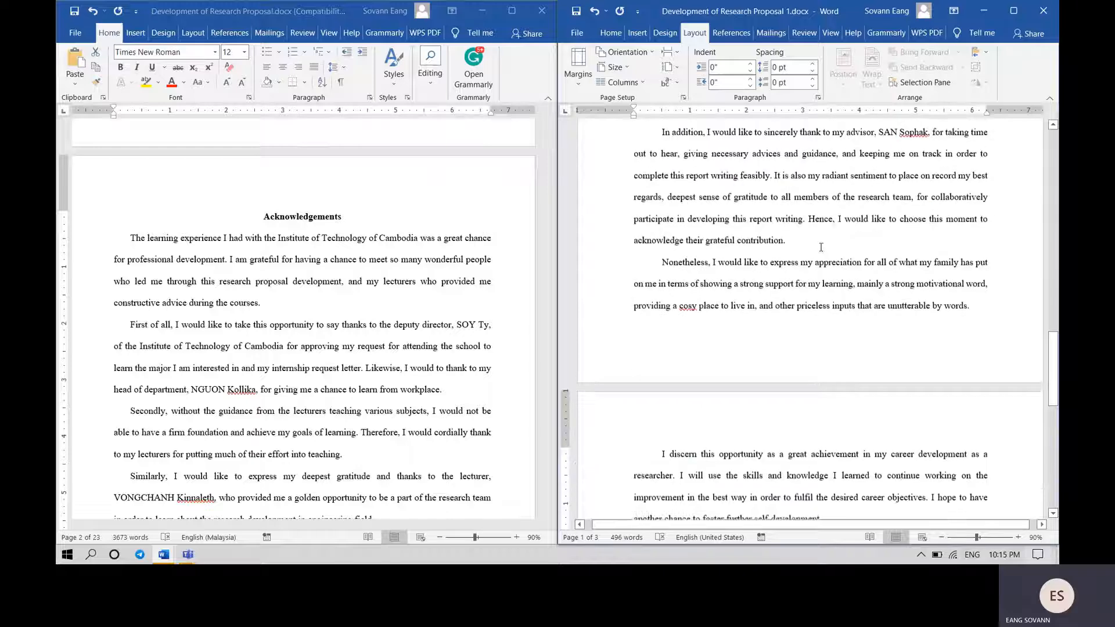
{"action": "scroll", "coordinate": [821, 248], "scroll_direction": "down", "scroll_amount": 3}
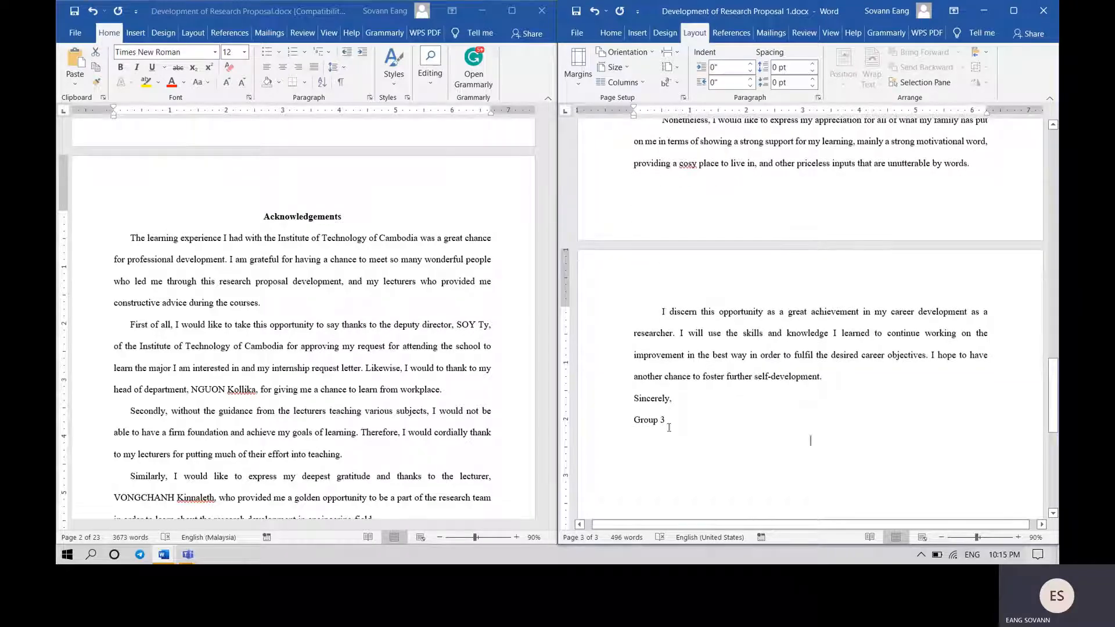
{"action": "scroll", "coordinate": [377, 404], "scroll_direction": "down", "scroll_amount": 5}
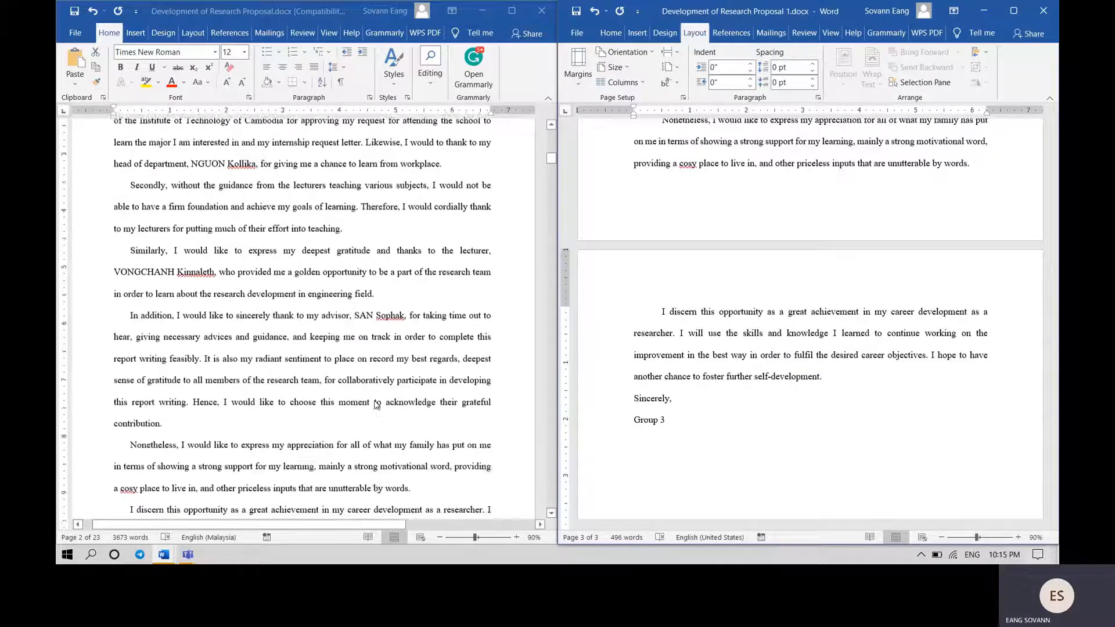
{"action": "scroll", "coordinate": [377, 405], "scroll_direction": "down", "scroll_amount": 5}
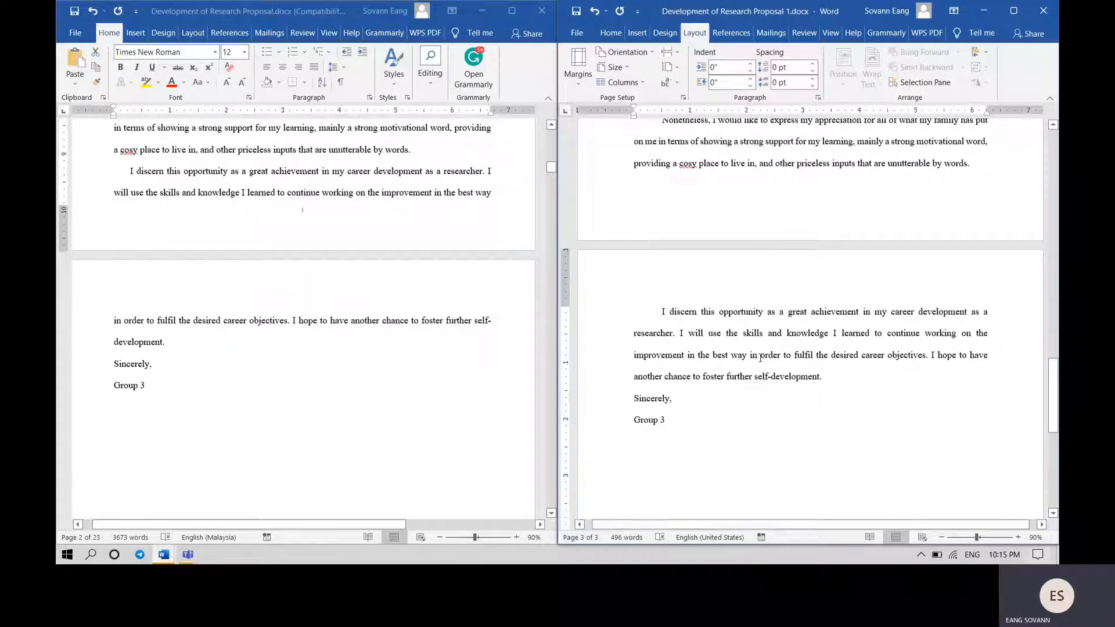
{"action": "scroll", "coordinate": [357, 353], "scroll_direction": "up", "scroll_amount": 3}
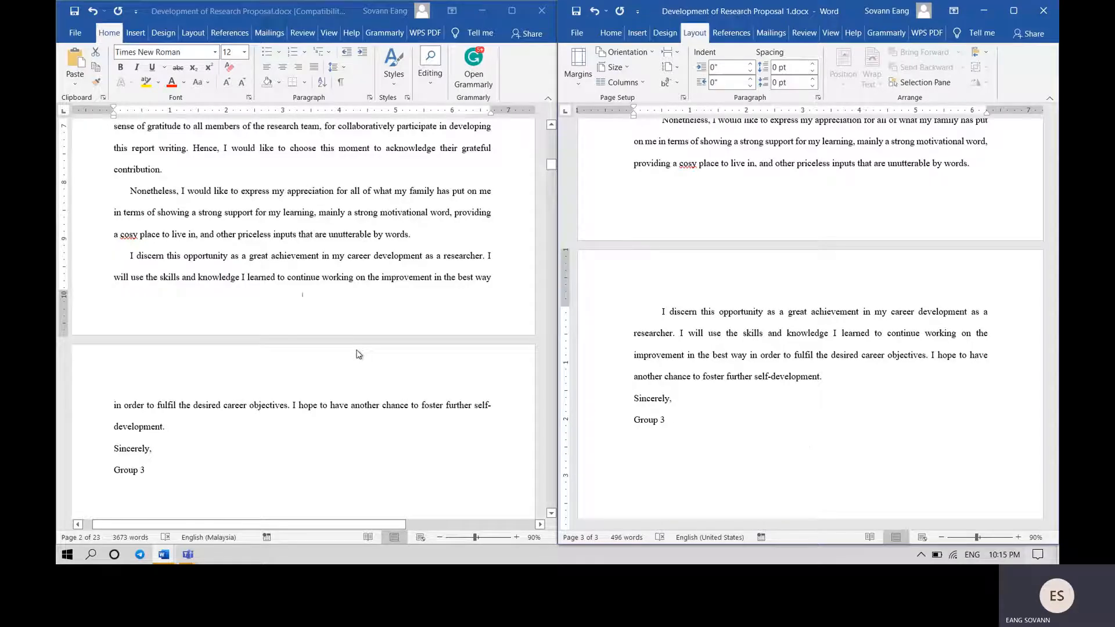
{"action": "scroll", "coordinate": [358, 354], "scroll_direction": "up", "scroll_amount": 20}
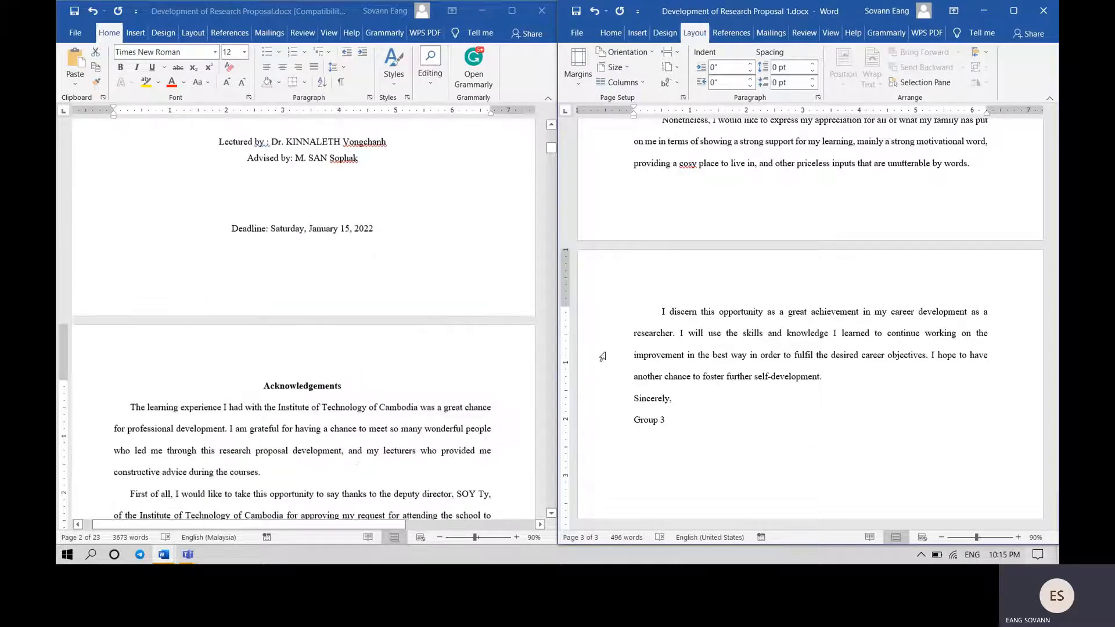
{"action": "scroll", "coordinate": [709, 311], "scroll_direction": "up", "scroll_amount": 17}
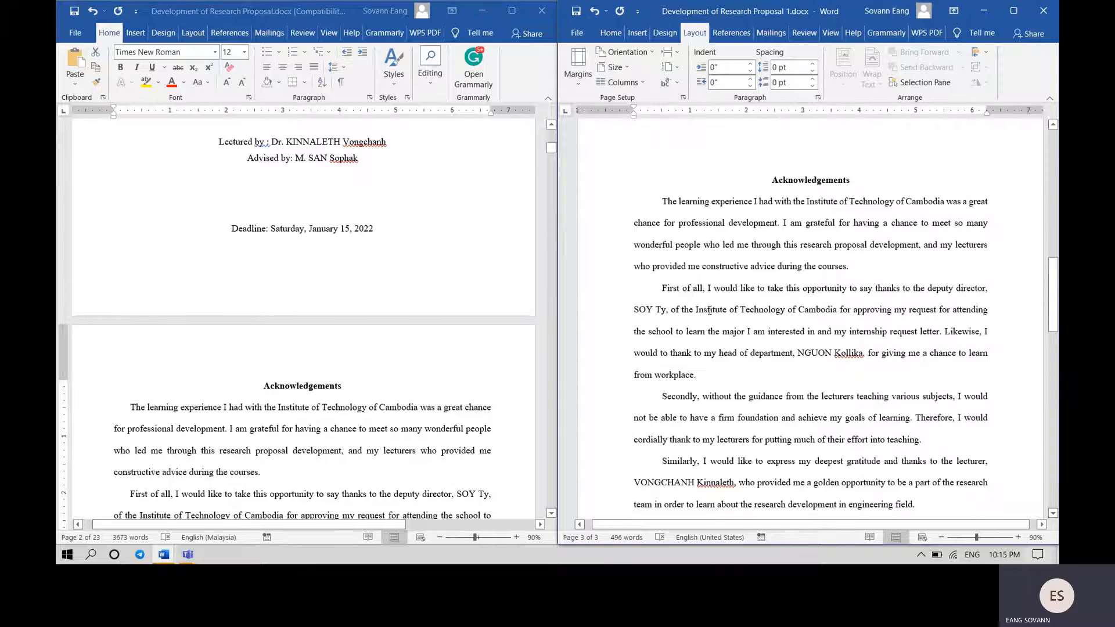
{"action": "scroll", "coordinate": [709, 311], "scroll_direction": "up", "scroll_amount": 2}
{"action": "scroll", "coordinate": [708, 311], "scroll_direction": "down", "scroll_amount": 15}
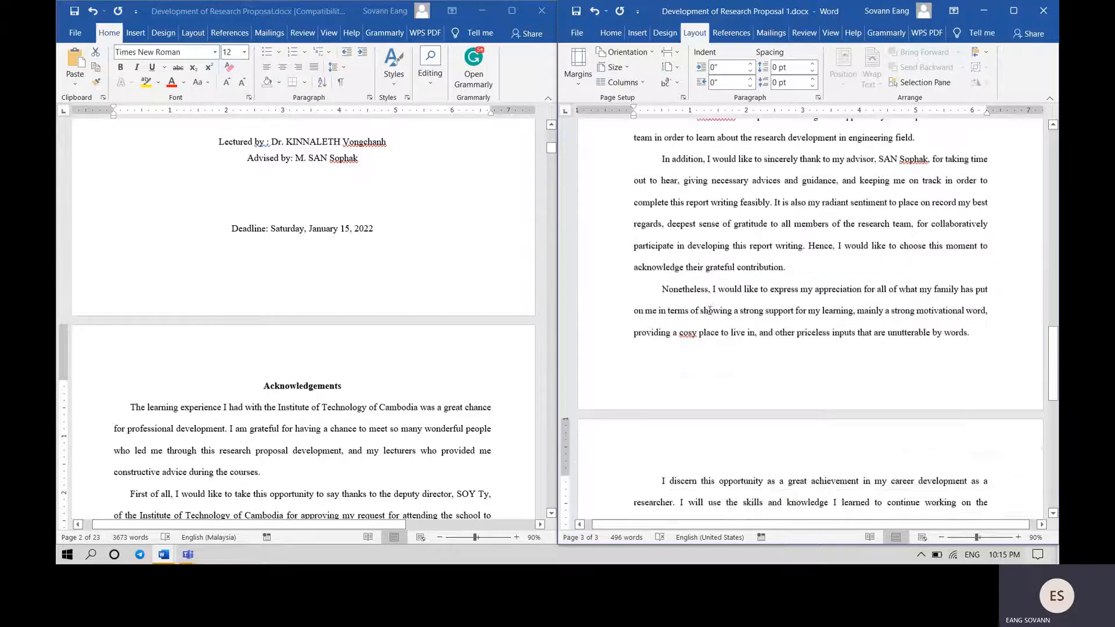
{"action": "scroll", "coordinate": [709, 310], "scroll_direction": "down", "scroll_amount": 3}
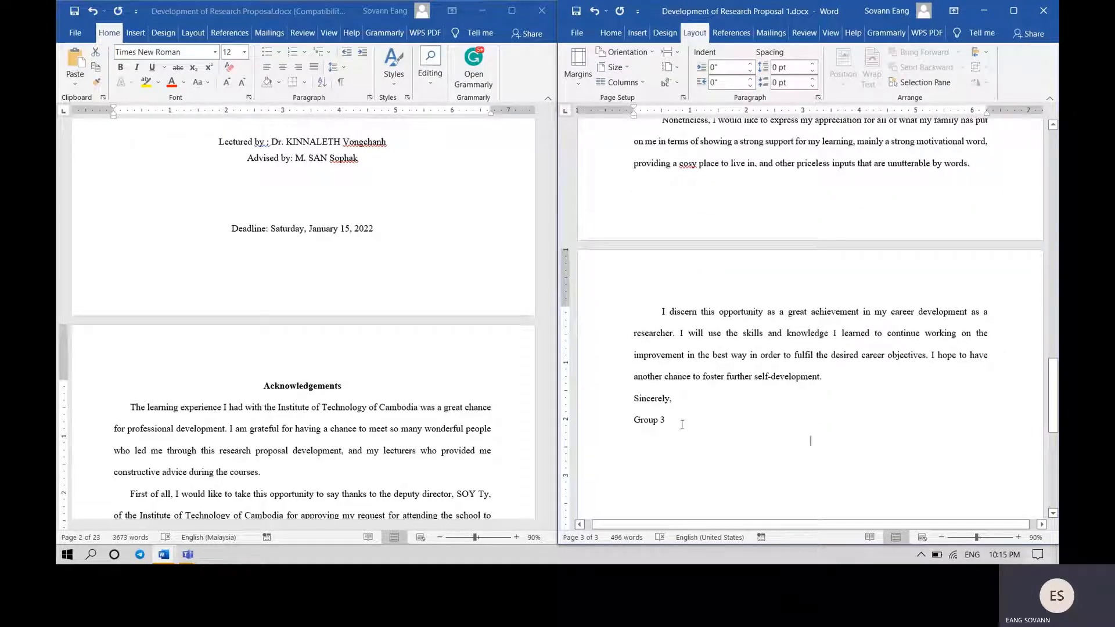
- Apply double line spacing to all of the pasted Acknowledgements text in the new document
{"action": "left_click", "coordinate": [681, 424]}
{"action": "left_click_drag", "start_coordinate": [668, 421], "coordinate": [727, 271]}
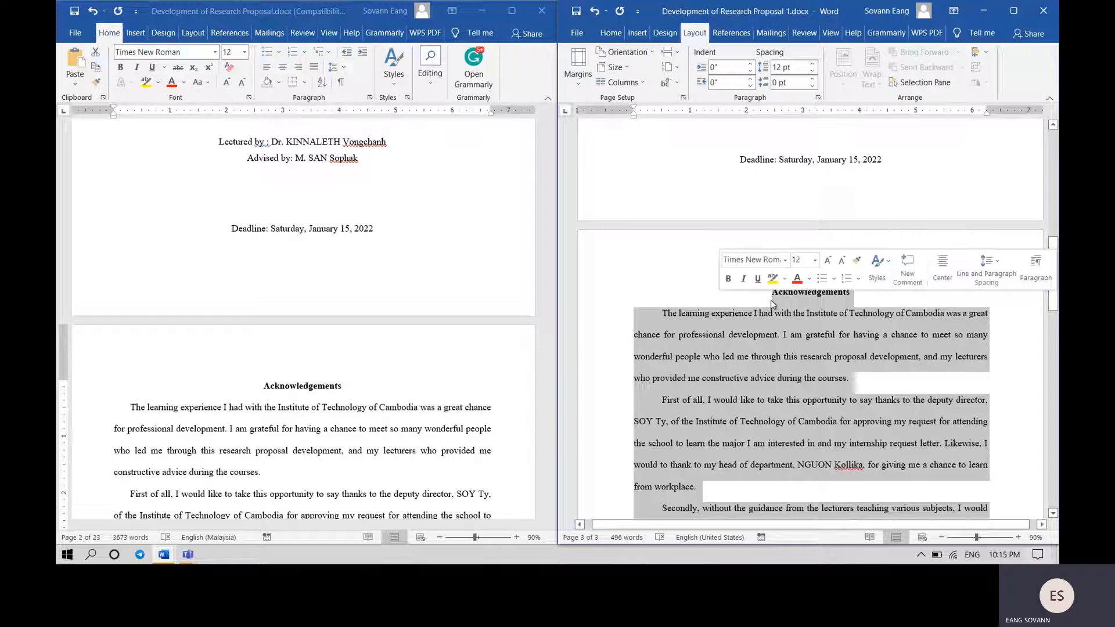
{"action": "left_click", "coordinate": [611, 33]}
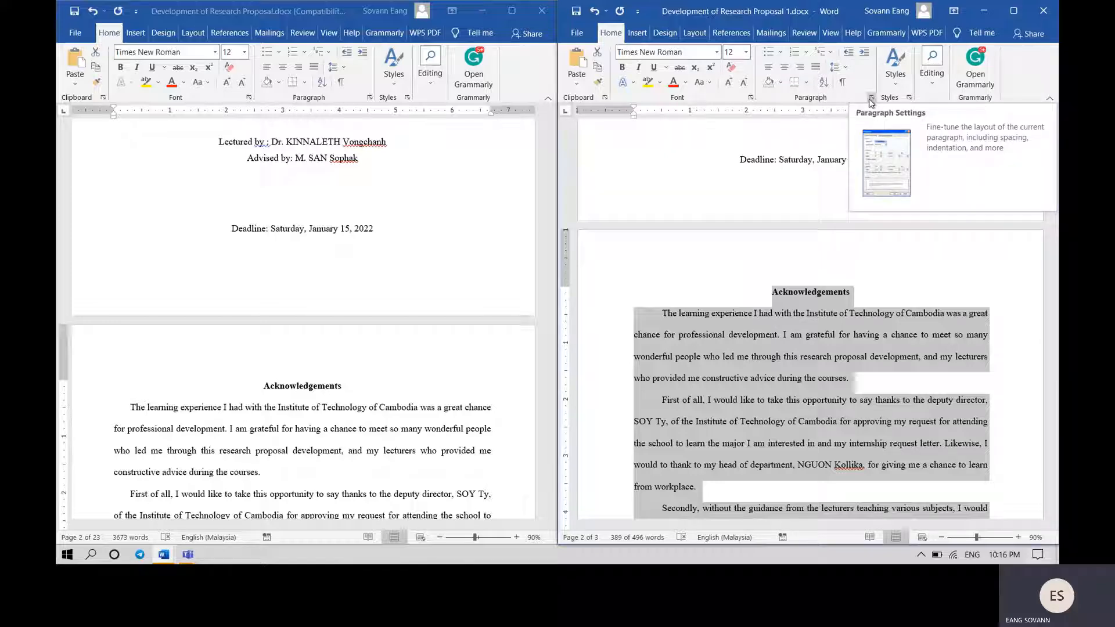
{"action": "left_click", "coordinate": [871, 98]}
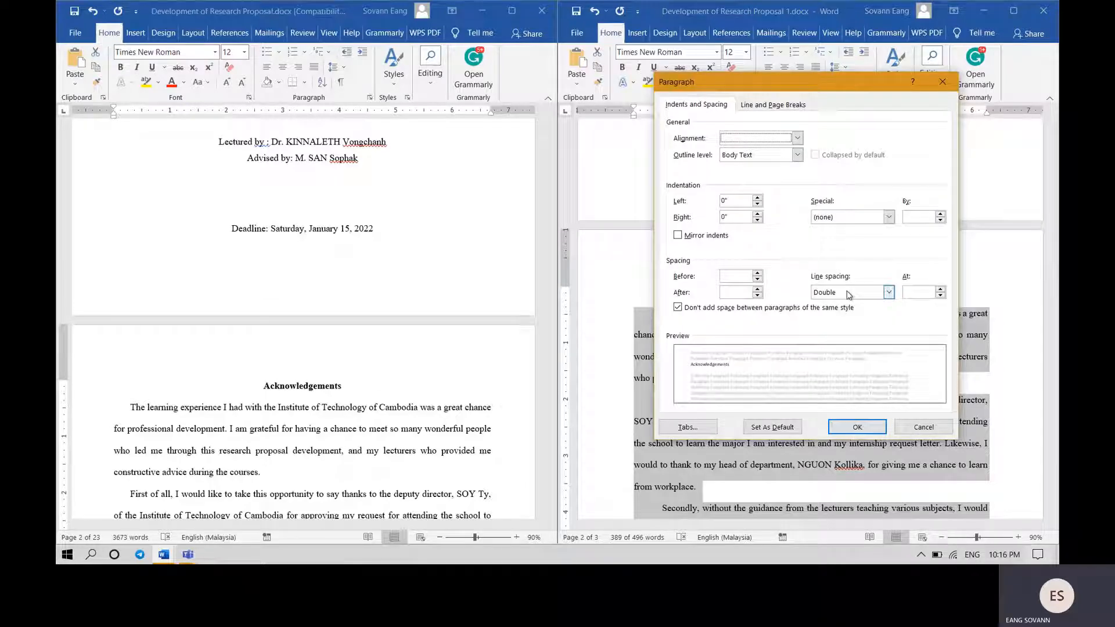
{"action": "left_click", "coordinate": [847, 293]}
{"action": "left_click", "coordinate": [842, 323]}
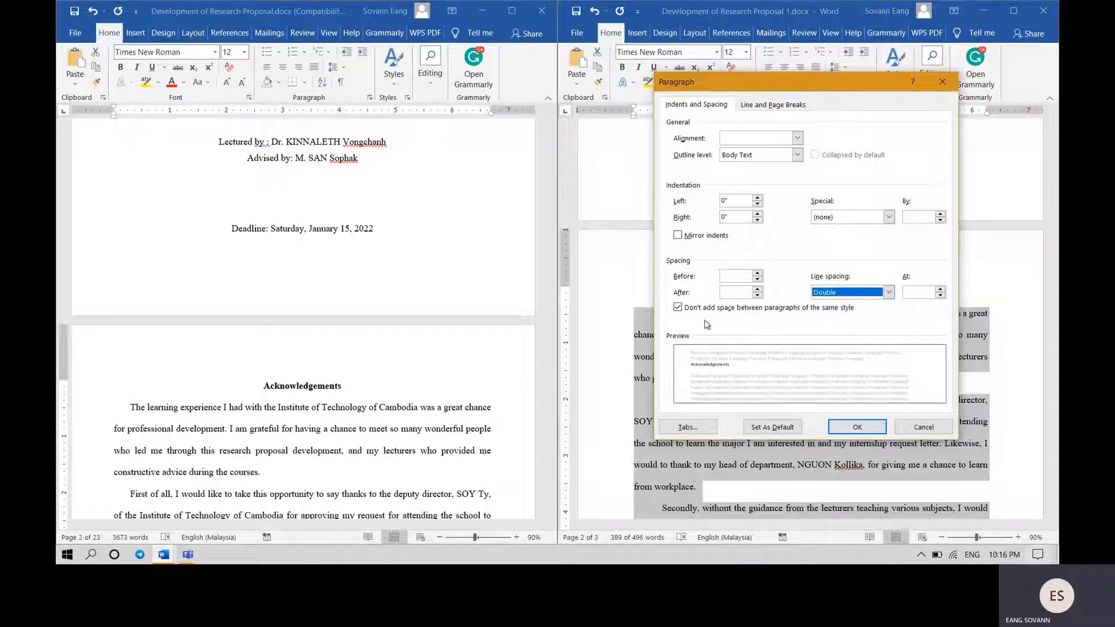
{"action": "left_click", "coordinate": [691, 309]}
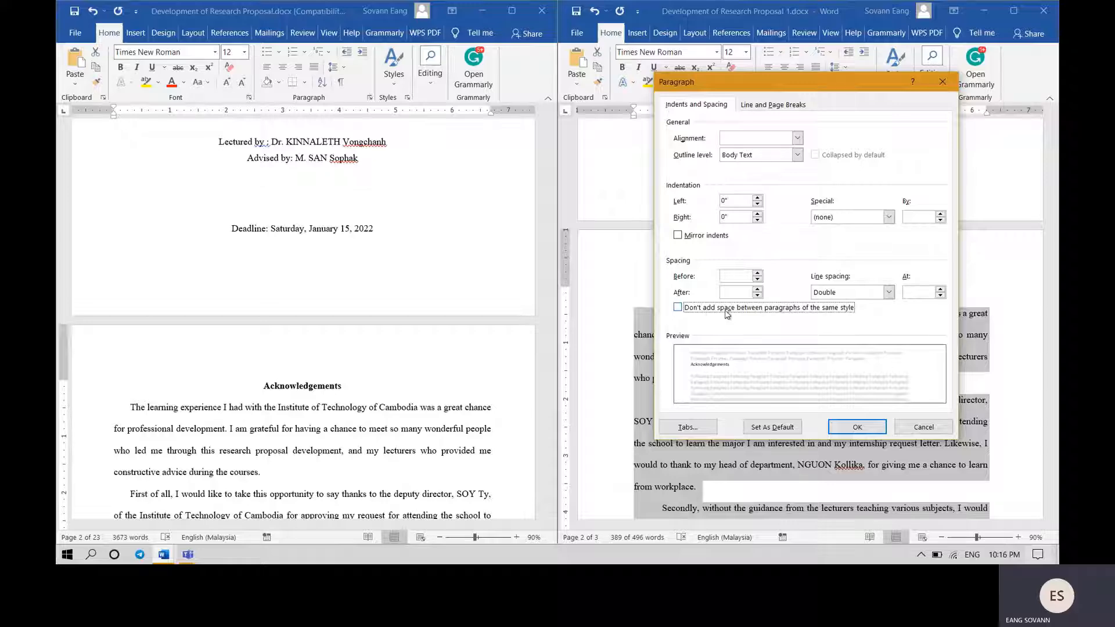
{"action": "left_click", "coordinate": [678, 308]}
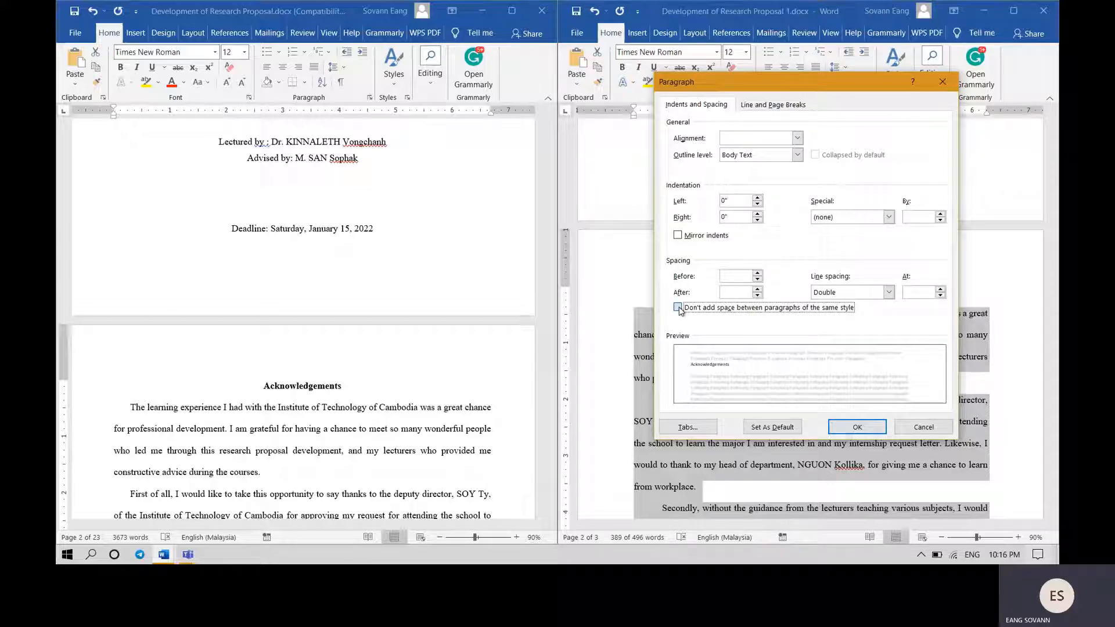
{"action": "left_click", "coordinate": [862, 427]}
{"action": "left_click", "coordinate": [858, 383]}
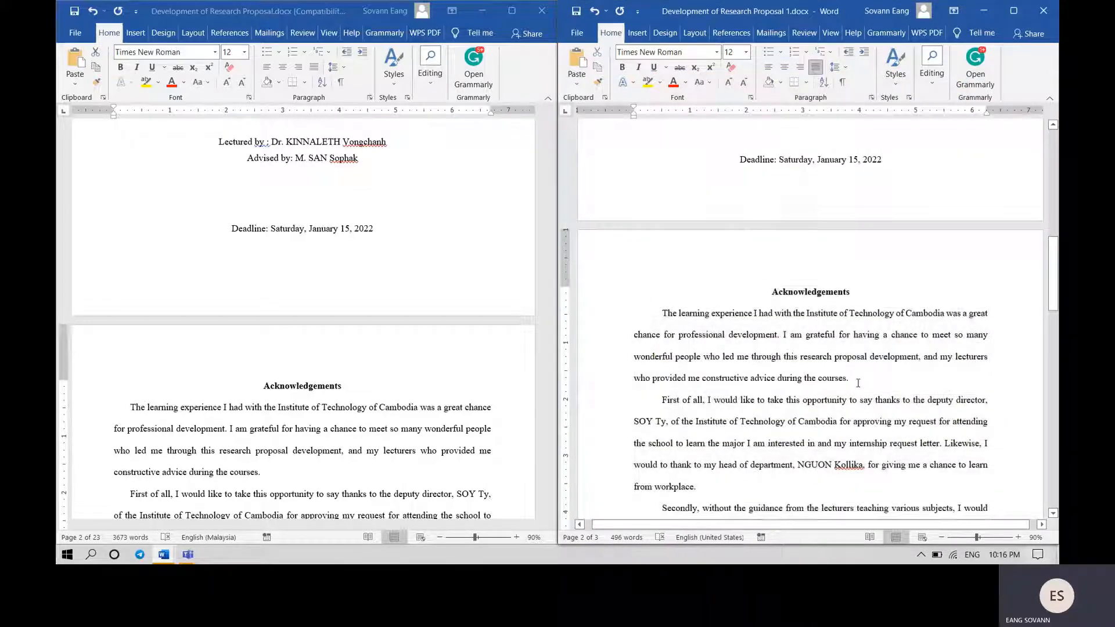
- Check the paper size and margins in the page setup of the new document's Acknowledgements section, leaving the settings as they are
{"action": "scroll", "coordinate": [850, 379], "scroll_direction": "down", "scroll_amount": 5}
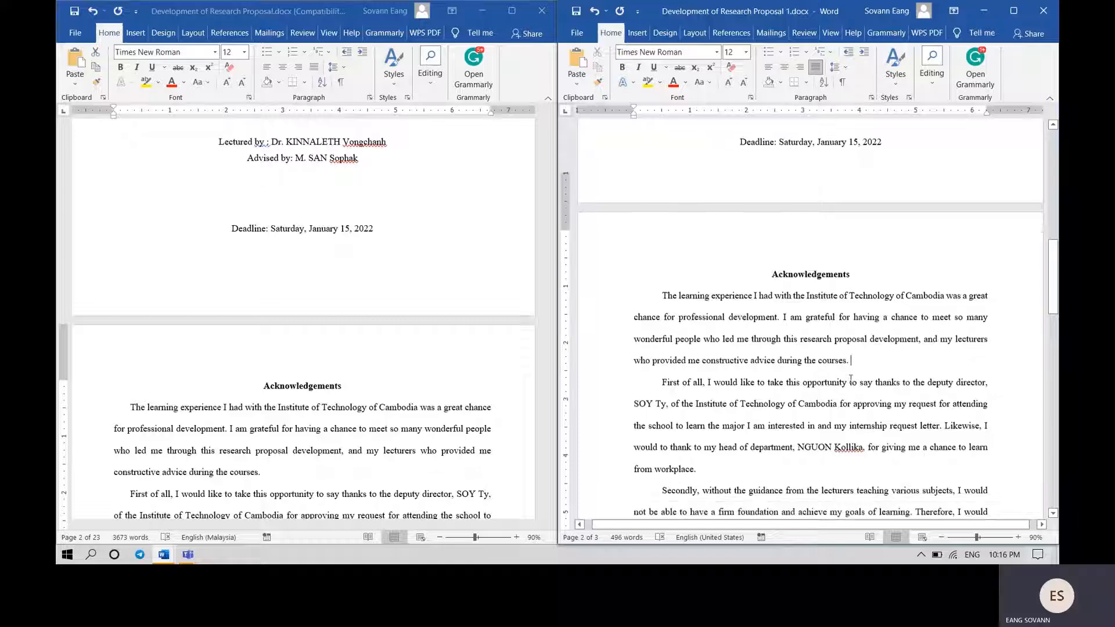
{"action": "scroll", "coordinate": [849, 378], "scroll_direction": "up", "scroll_amount": 4}
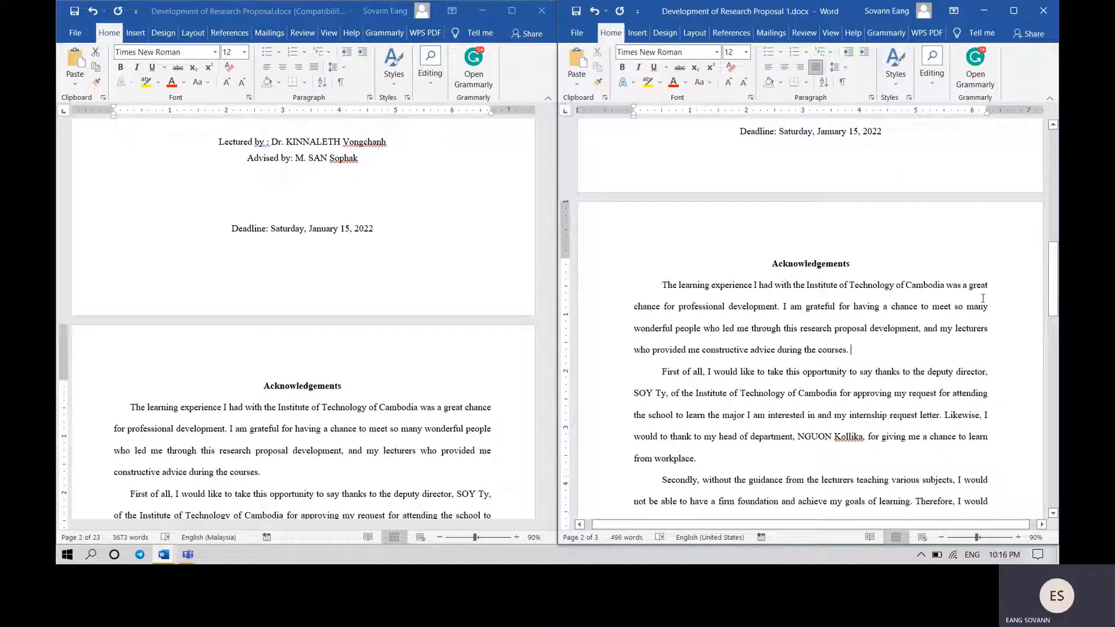
{"action": "scroll", "coordinate": [961, 273], "scroll_direction": "up", "scroll_amount": 1}
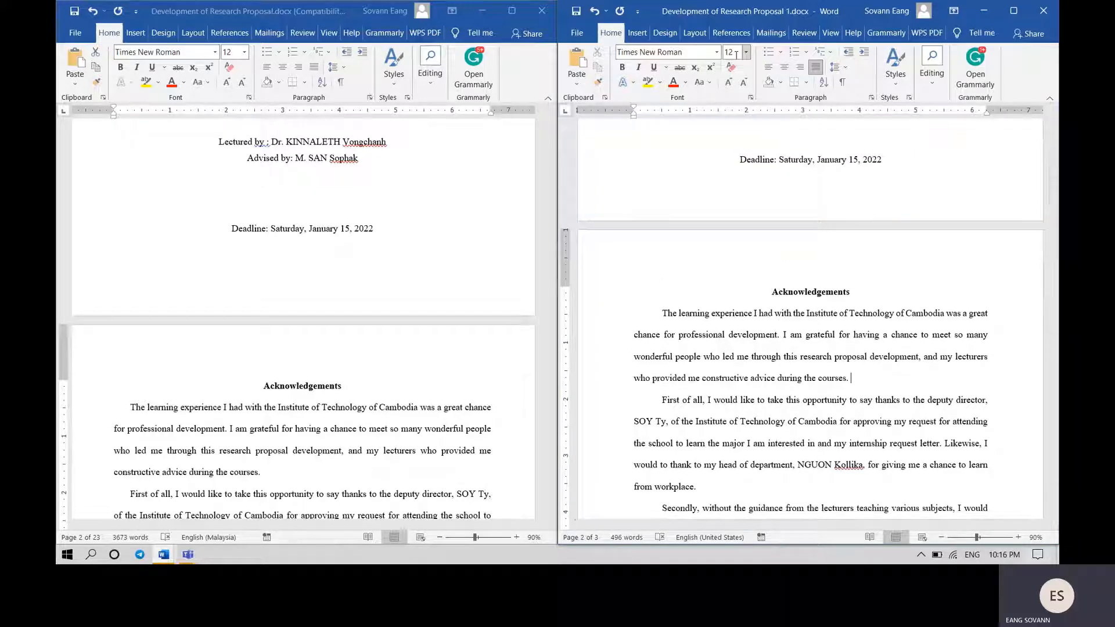
{"action": "left_click", "coordinate": [695, 39]}
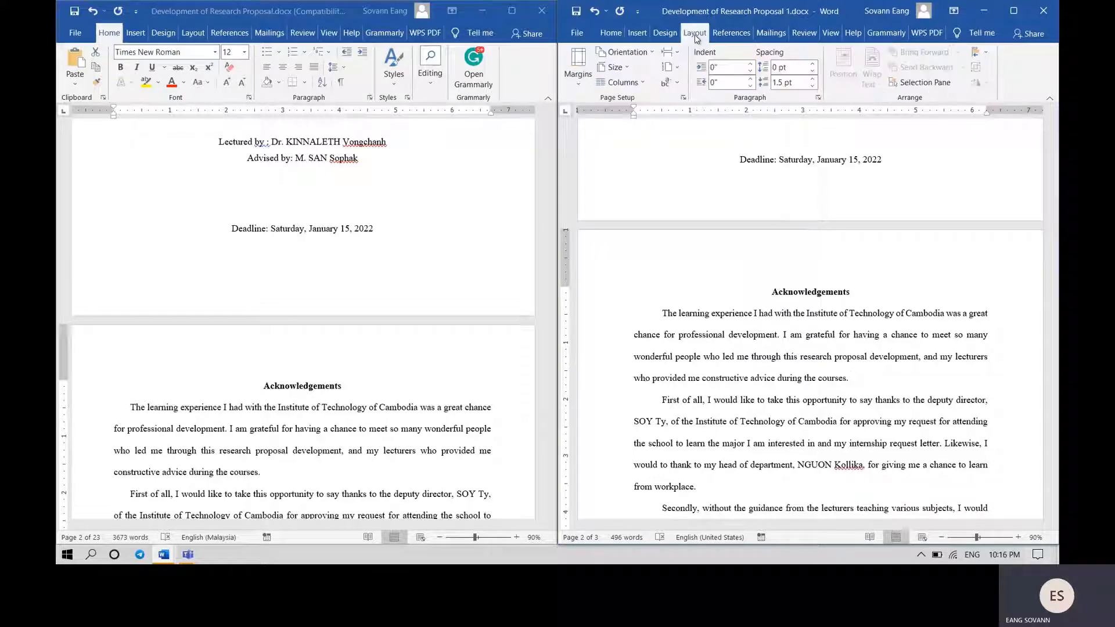
{"action": "left_click", "coordinate": [683, 98]}
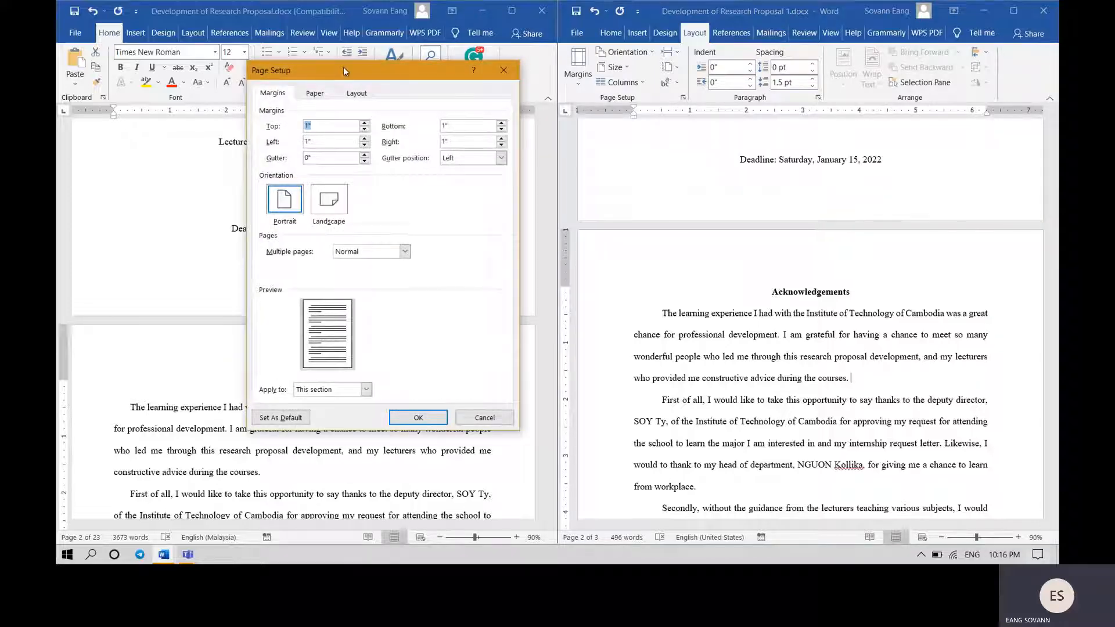
{"action": "left_click_drag", "start_coordinate": [343, 70], "coordinate": [555, 68]}
{"action": "left_click", "coordinate": [314, 92]}
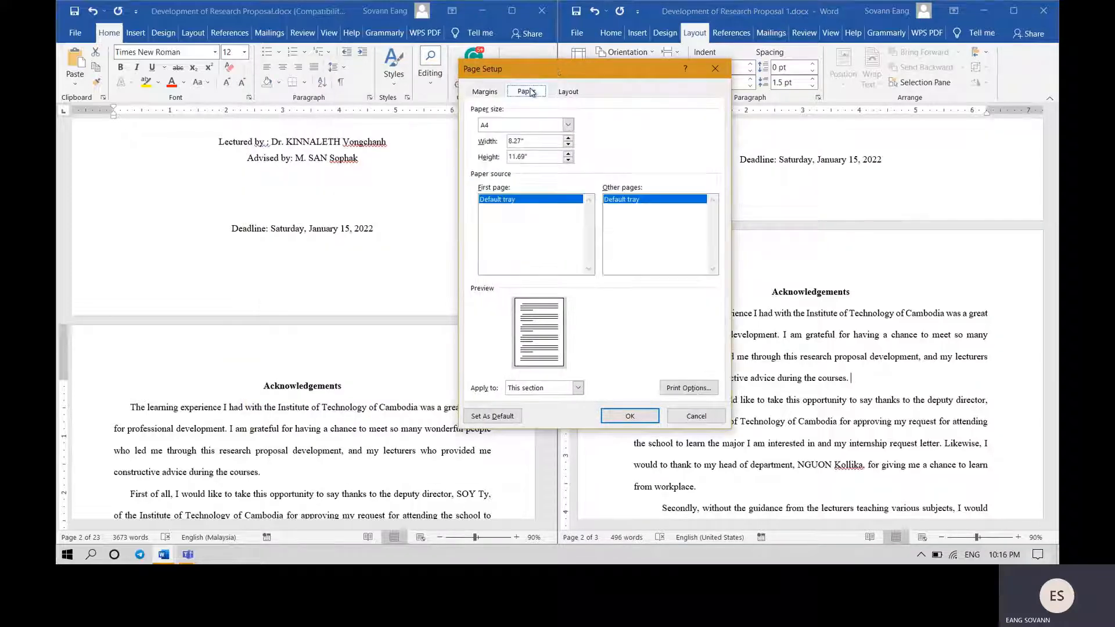
{"action": "left_click", "coordinate": [536, 126]}
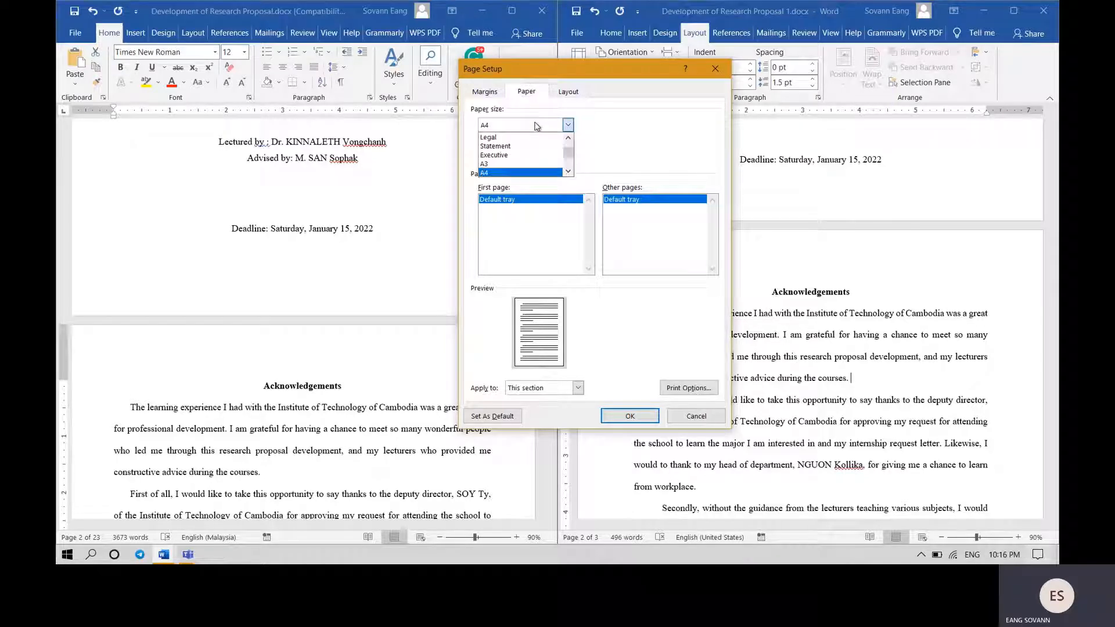
{"action": "left_click", "coordinate": [516, 172]}
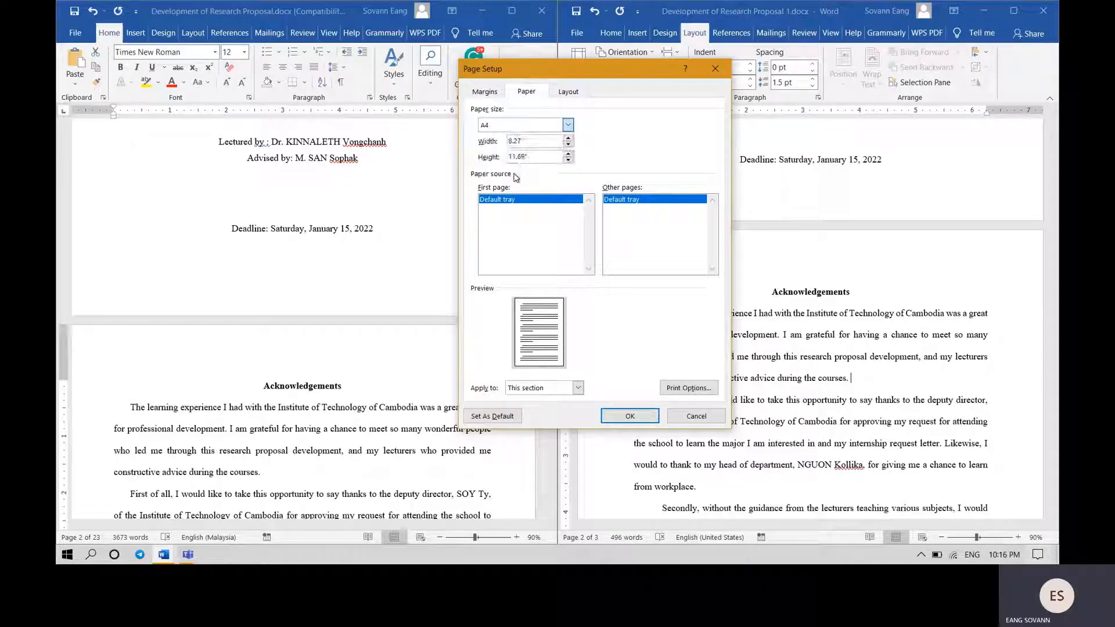
{"action": "left_click", "coordinate": [487, 94]}
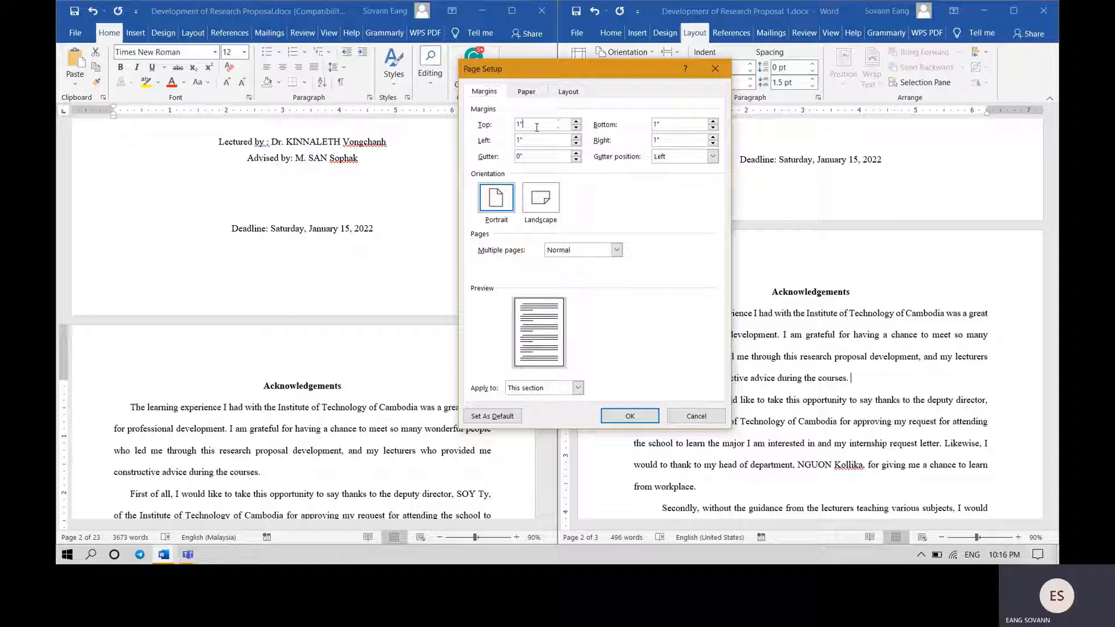
{"action": "left_click_drag", "start_coordinate": [537, 124], "coordinate": [505, 139]}
{"action": "left_click", "coordinate": [686, 416]}
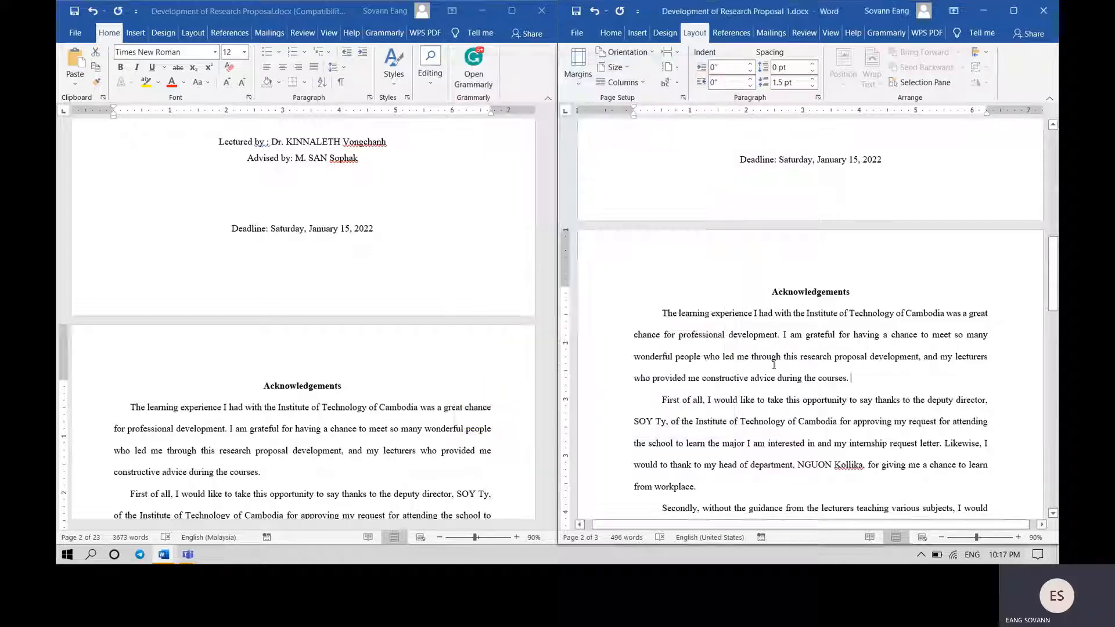
- Compare where the Acknowledgements end in both documents and examine the Table of Contents page that follows in the original
{"action": "scroll", "coordinate": [776, 353], "scroll_direction": "down", "scroll_amount": 5}
{"action": "scroll", "coordinate": [776, 353], "scroll_direction": "down", "scroll_amount": 7}
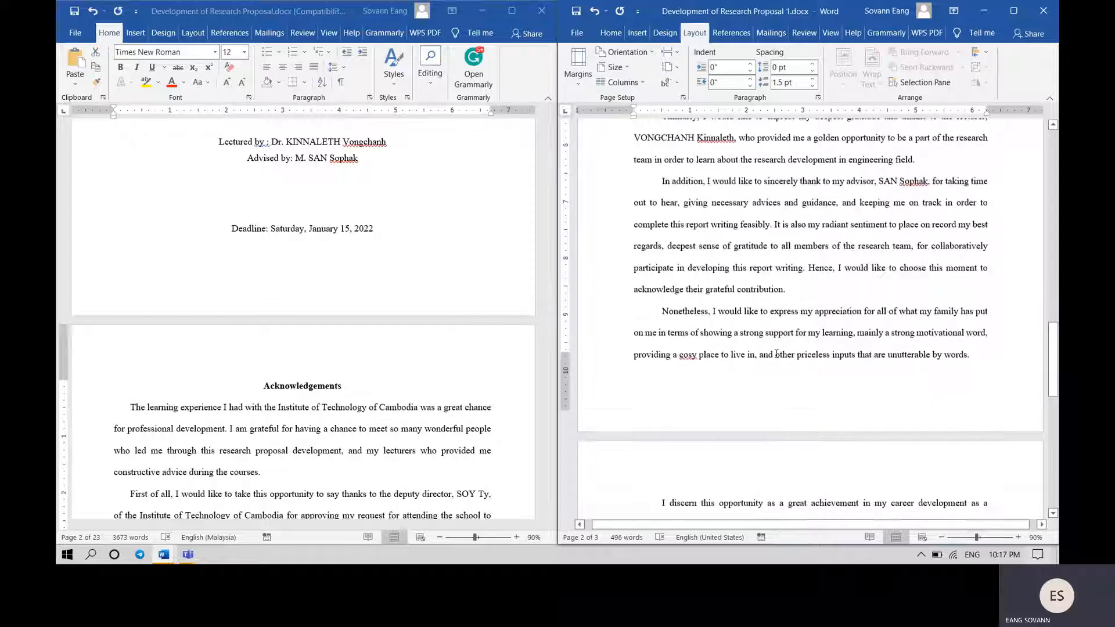
{"action": "scroll", "coordinate": [436, 369], "scroll_direction": "down", "scroll_amount": 7}
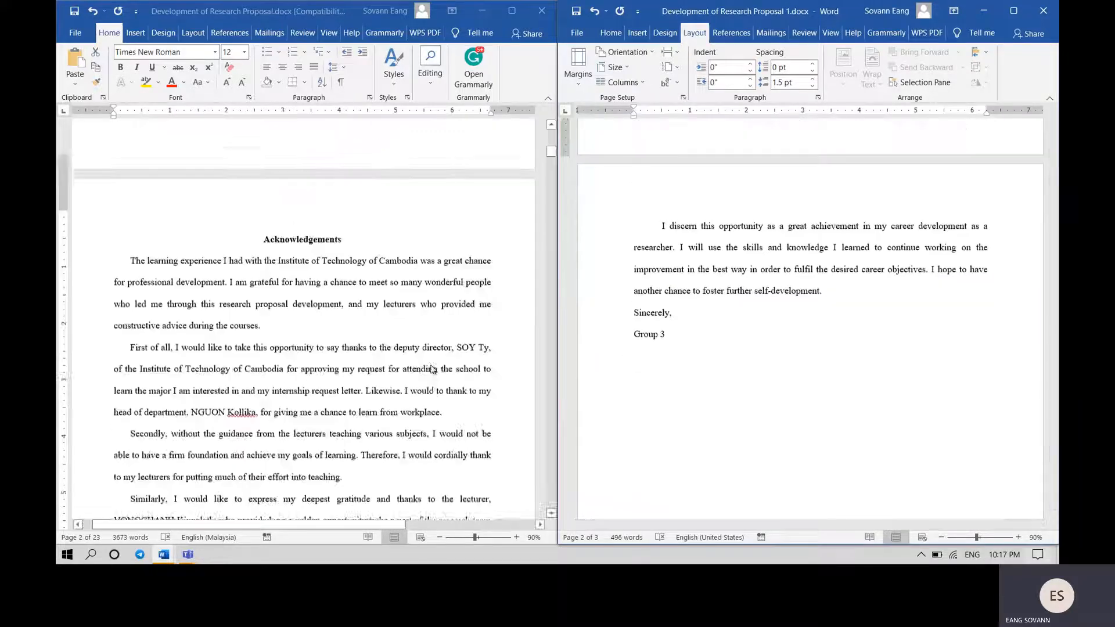
{"action": "scroll", "coordinate": [433, 369], "scroll_direction": "down", "scroll_amount": 12}
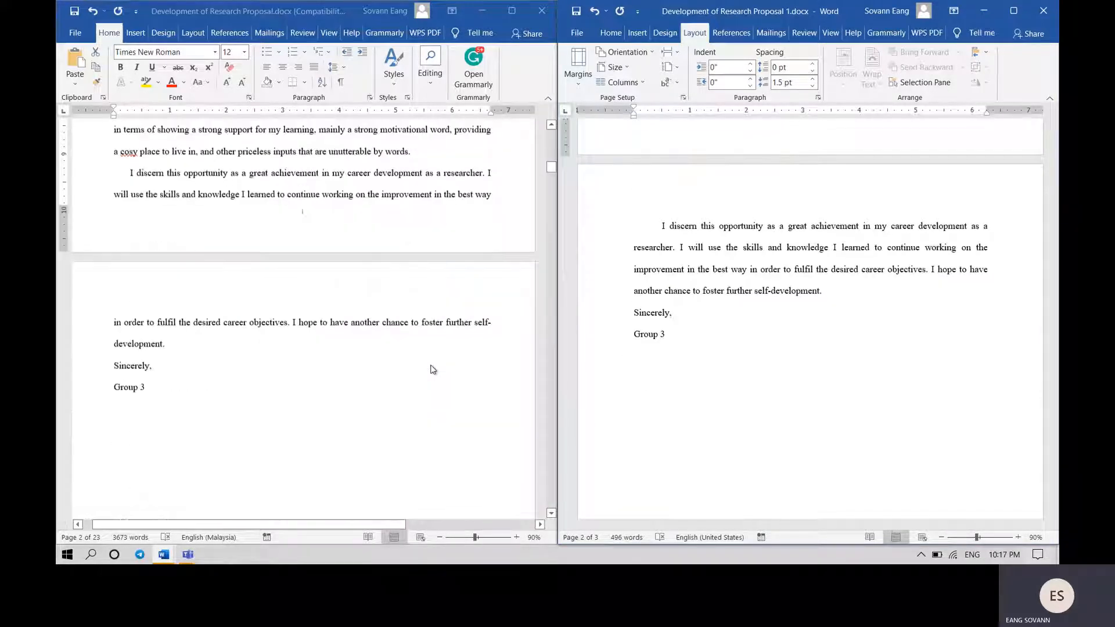
{"action": "scroll", "coordinate": [433, 369], "scroll_direction": "down", "scroll_amount": 8}
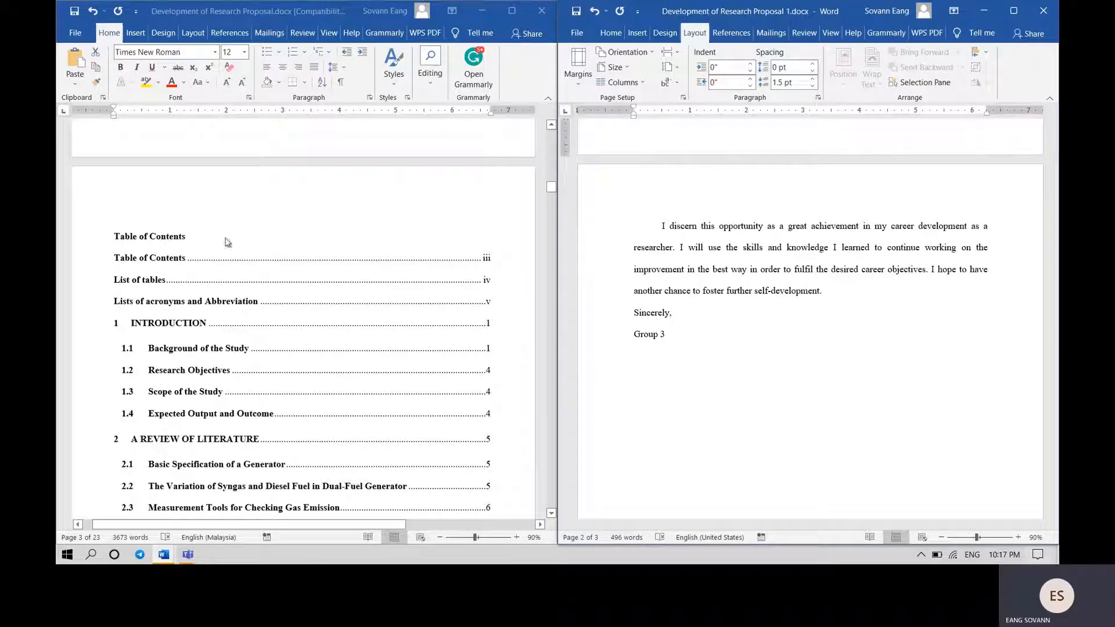
{"action": "scroll", "coordinate": [267, 242], "scroll_direction": "up", "scroll_amount": 5}
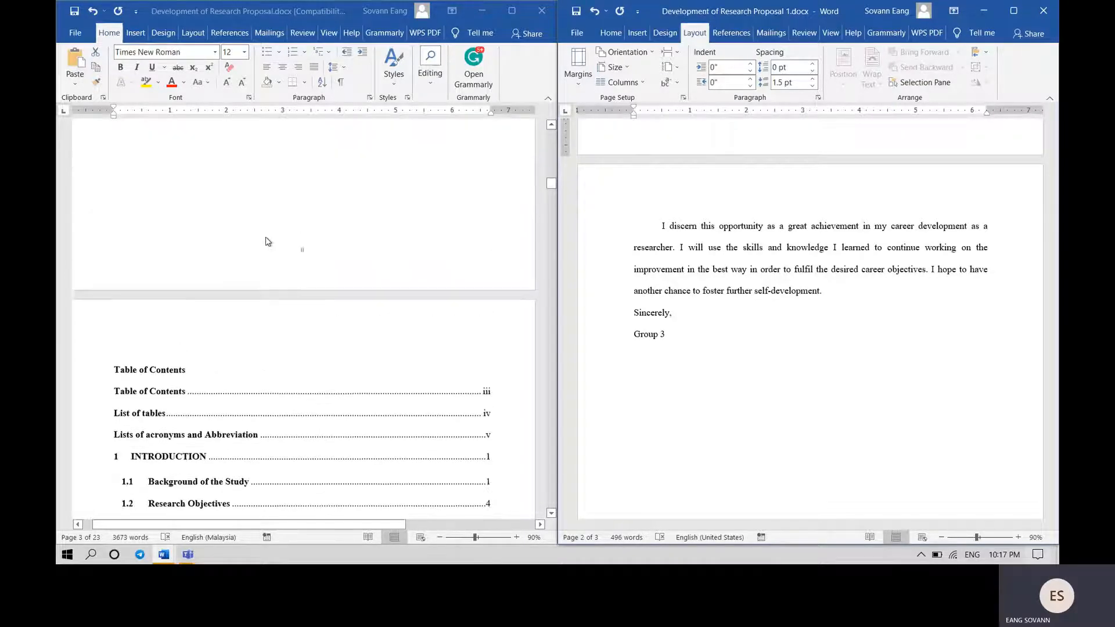
{"action": "scroll", "coordinate": [267, 242], "scroll_direction": "down", "scroll_amount": 5}
{"action": "scroll", "coordinate": [267, 241], "scroll_direction": "up", "scroll_amount": 1}
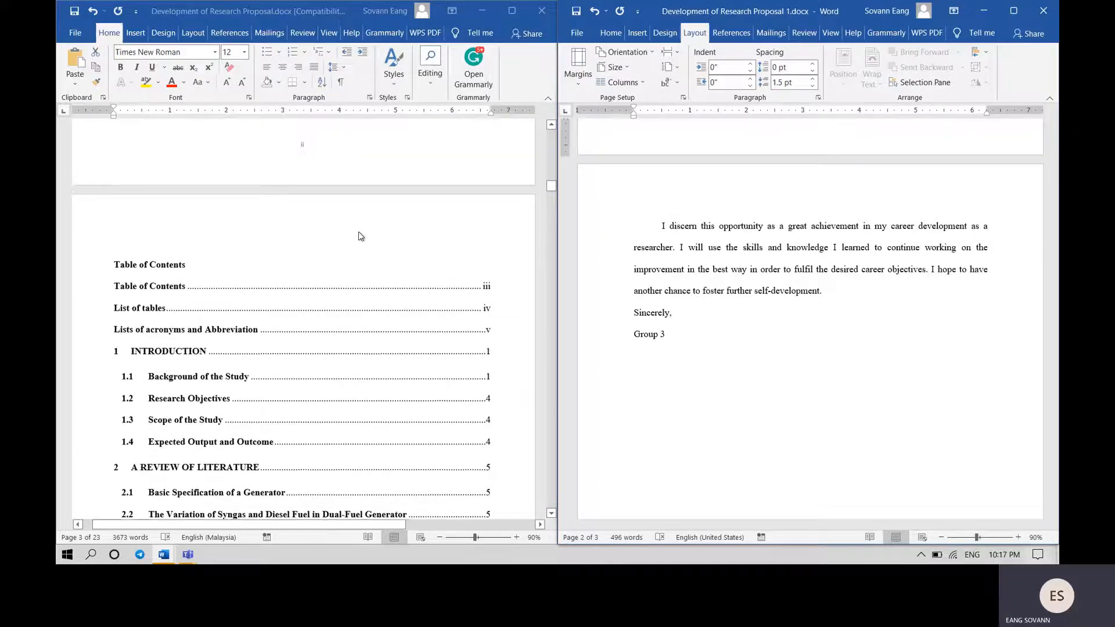
- Insert a page break after "Group 3" at the end of the new document's Acknowledgements
{"action": "left_click", "coordinate": [697, 337]}
{"action": "scroll", "coordinate": [705, 276], "scroll_direction": "down", "scroll_amount": 2}
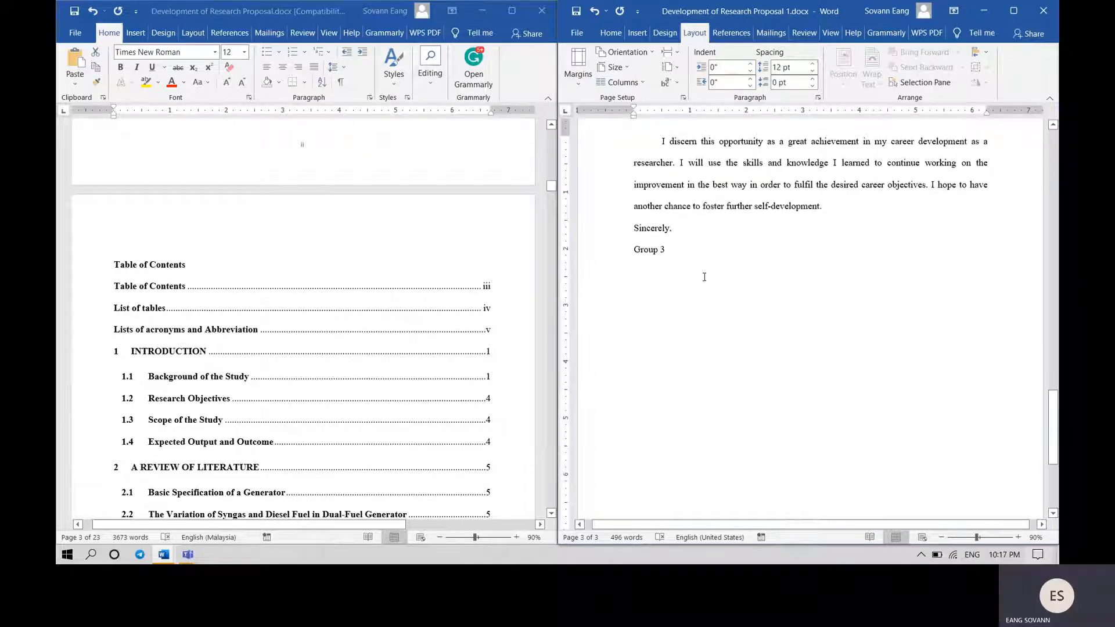
{"action": "left_click", "coordinate": [676, 55]}
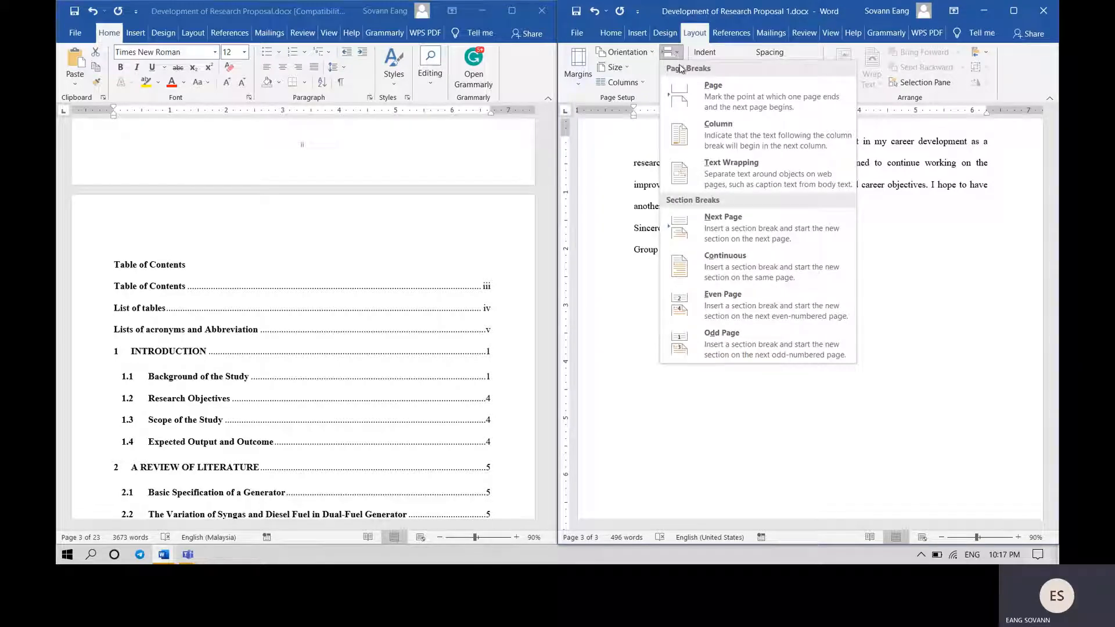
{"action": "left_click", "coordinate": [782, 112]}
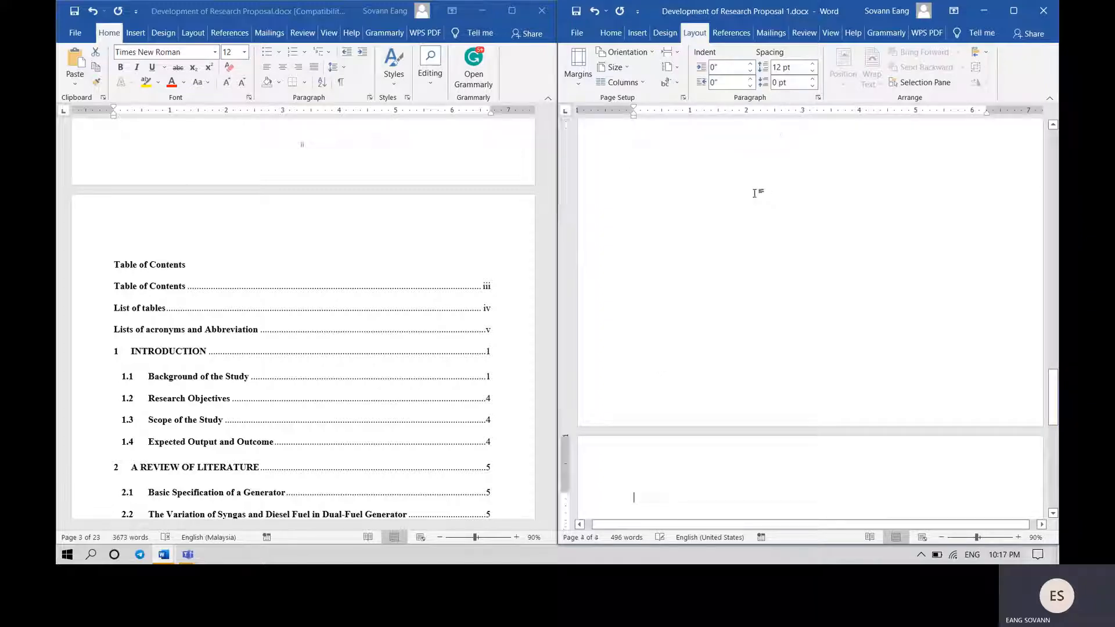
{"action": "scroll", "coordinate": [755, 194], "scroll_direction": "up", "scroll_amount": 5}
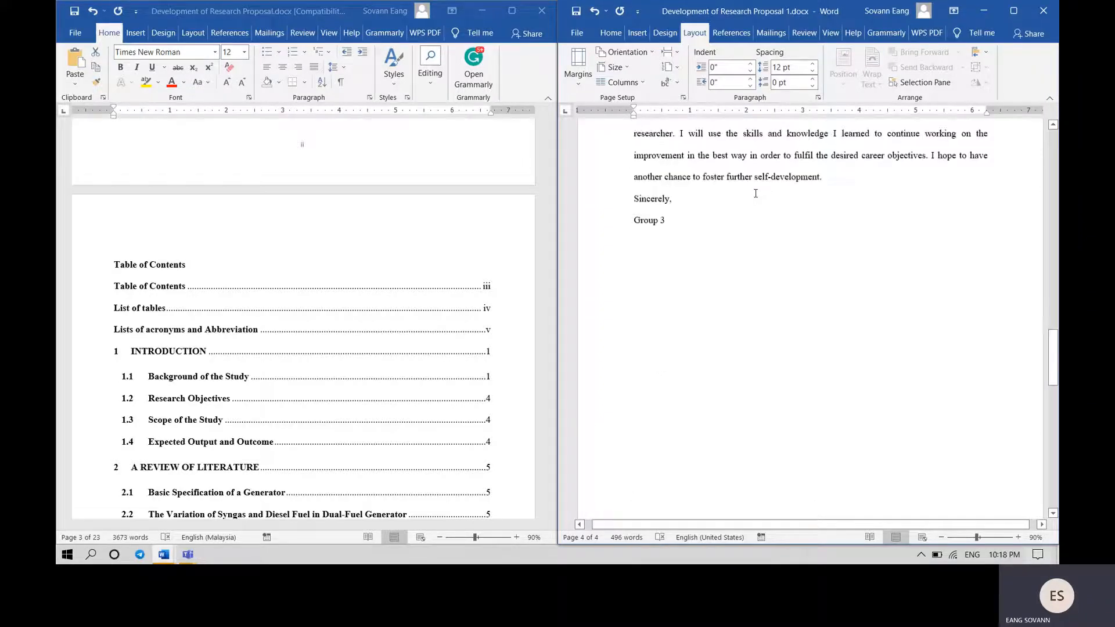
{"action": "scroll", "coordinate": [755, 194], "scroll_direction": "down", "scroll_amount": 5}
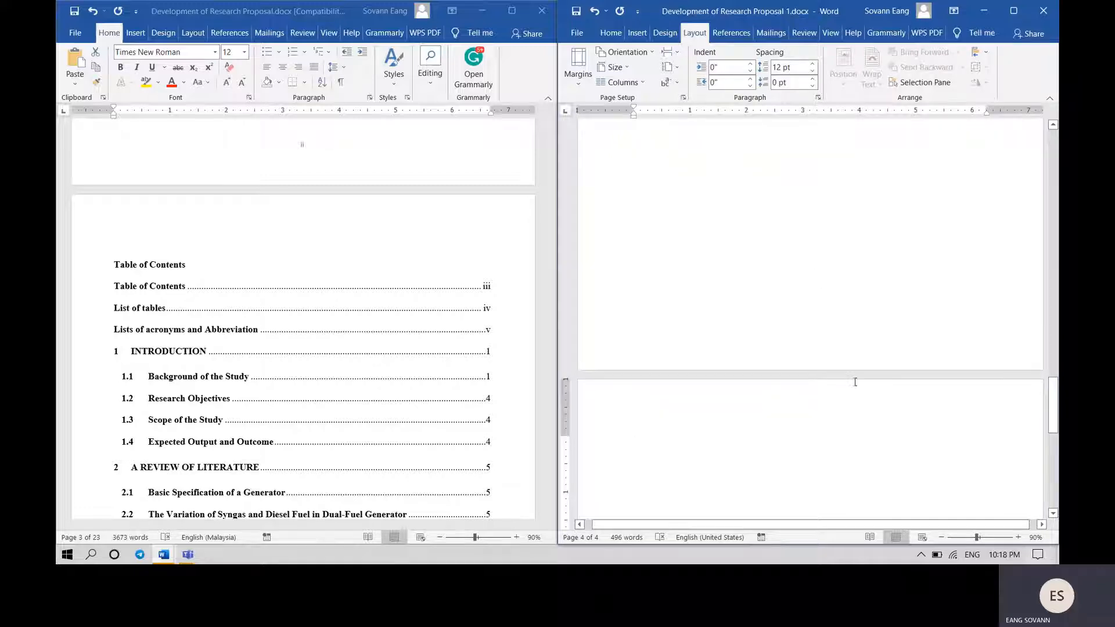
- Add page numbers to the new document's footers in the bottom-of-page Plain Number 2 style and check them back to the cover
{"action": "double_click", "coordinate": [832, 345]}
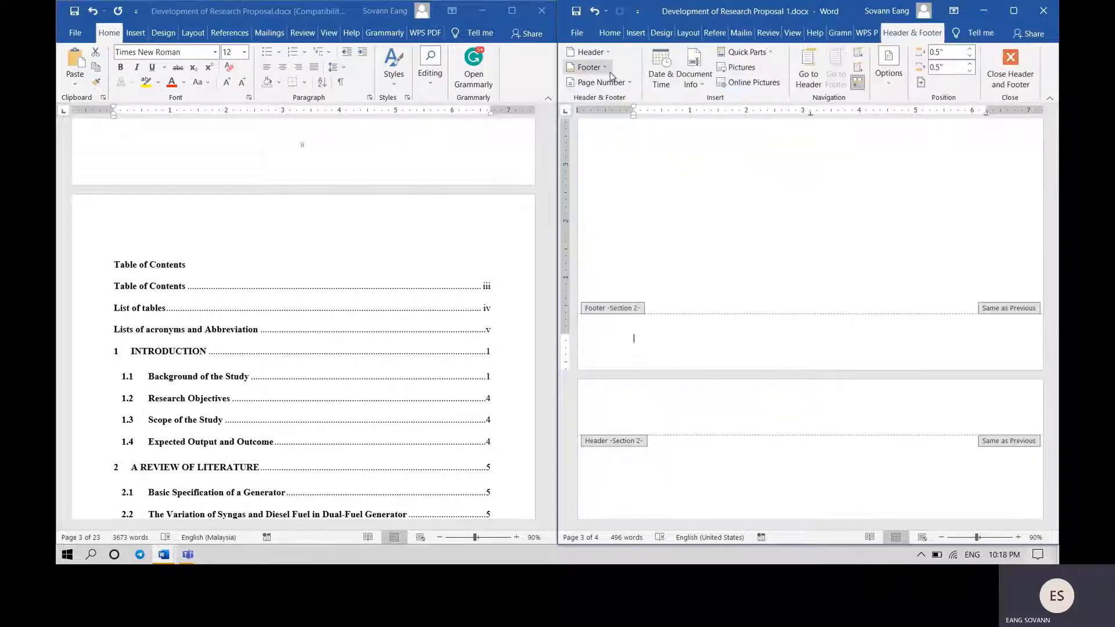
{"action": "left_click", "coordinate": [604, 84]}
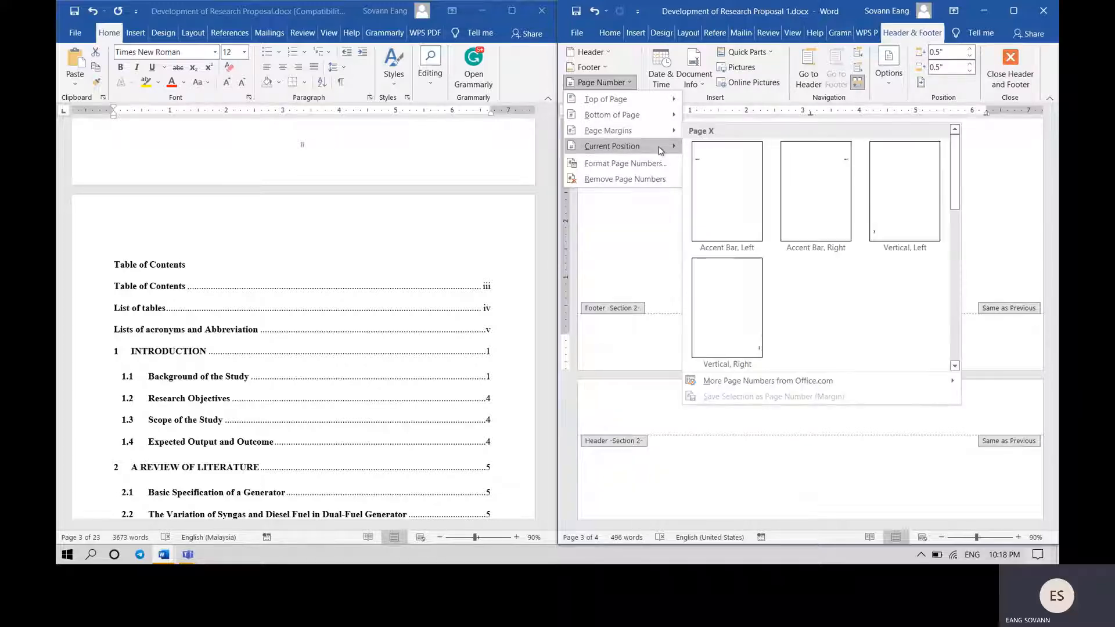
{"action": "mouse_move", "coordinate": [638, 146]}
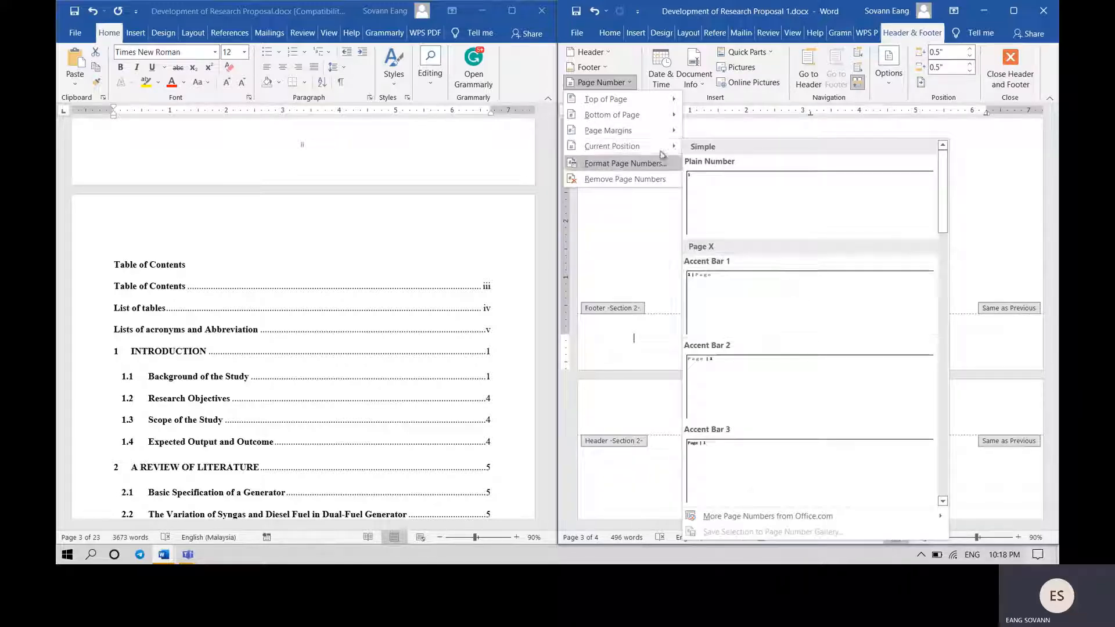
{"action": "mouse_move", "coordinate": [647, 125]}
{"action": "mouse_move", "coordinate": [615, 115]}
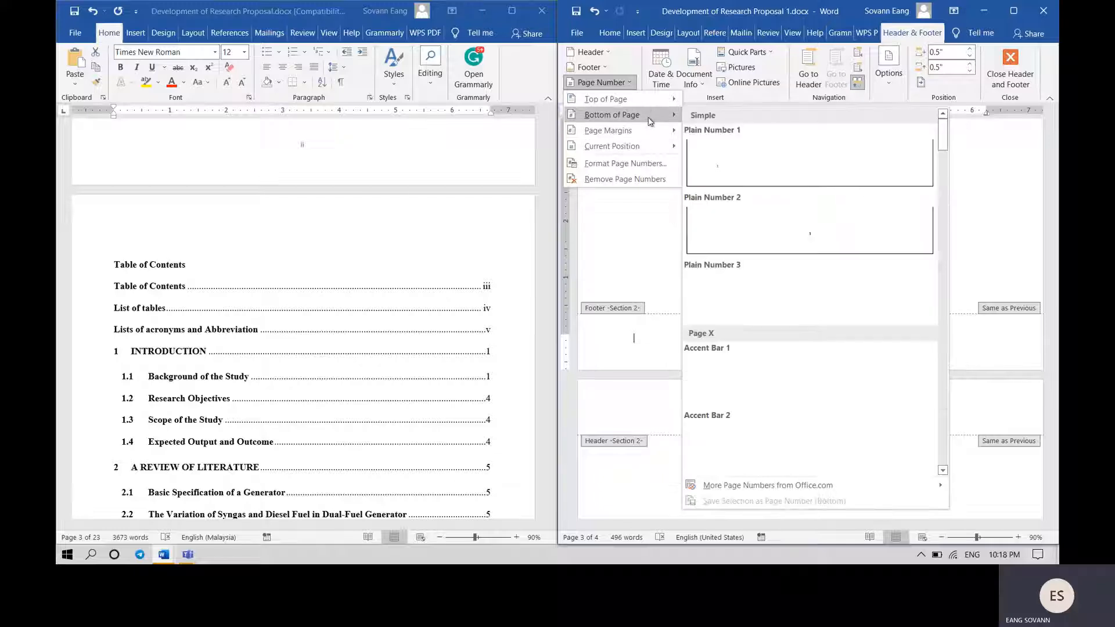
{"action": "left_click", "coordinate": [880, 224]}
{"action": "scroll", "coordinate": [850, 304], "scroll_direction": "down", "scroll_amount": 8}
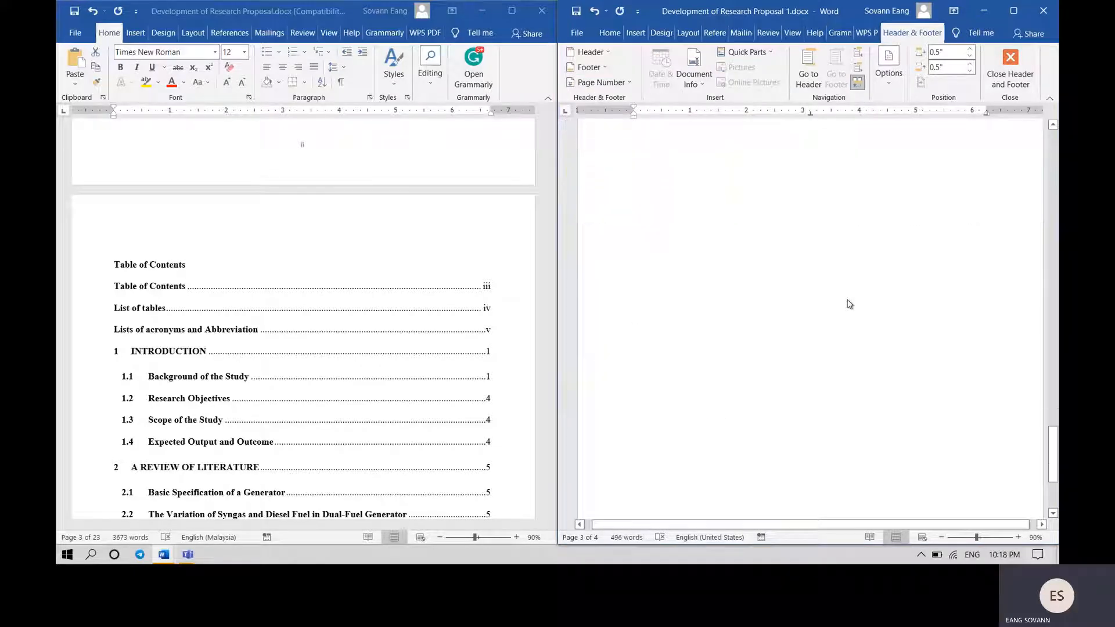
{"action": "scroll", "coordinate": [847, 301], "scroll_direction": "up", "scroll_amount": 8}
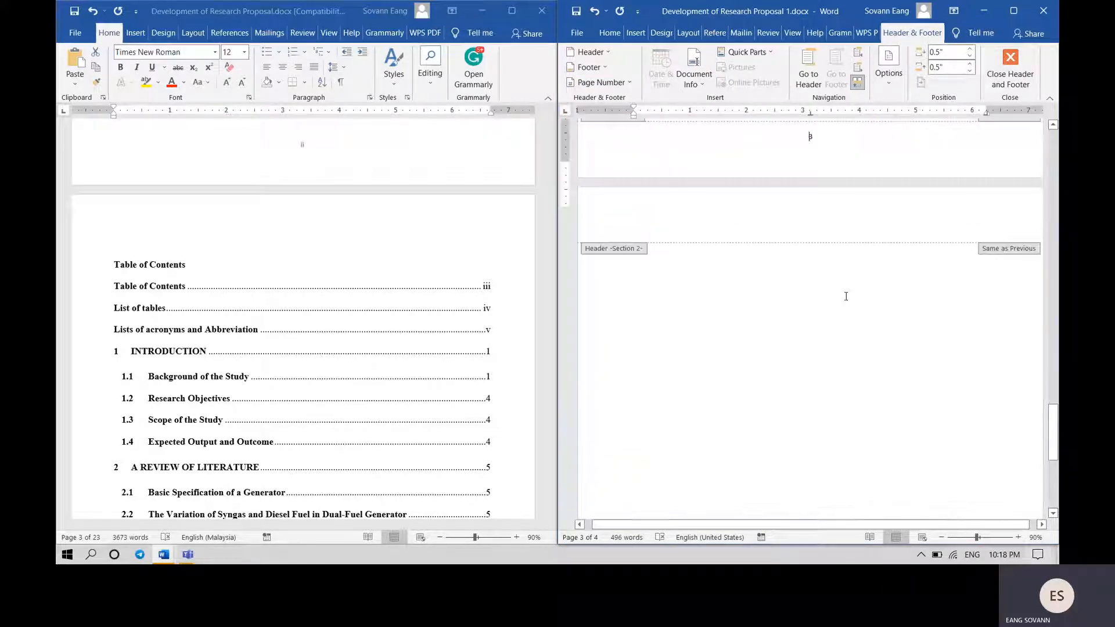
{"action": "scroll", "coordinate": [846, 300], "scroll_direction": "up", "scroll_amount": 10}
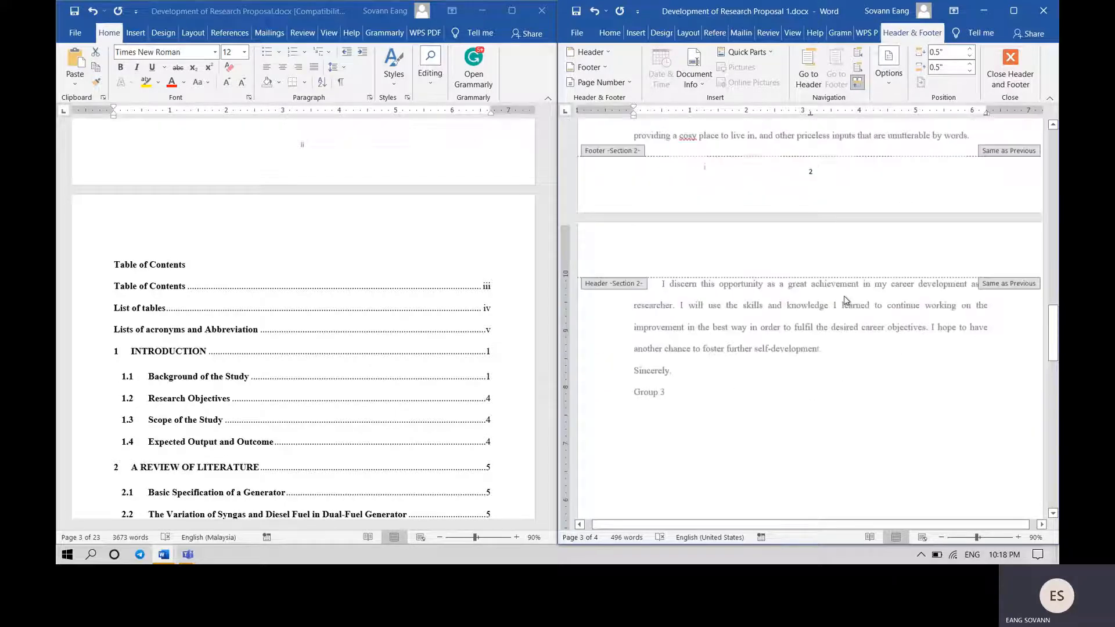
{"action": "scroll", "coordinate": [847, 301], "scroll_direction": "up", "scroll_amount": 9}
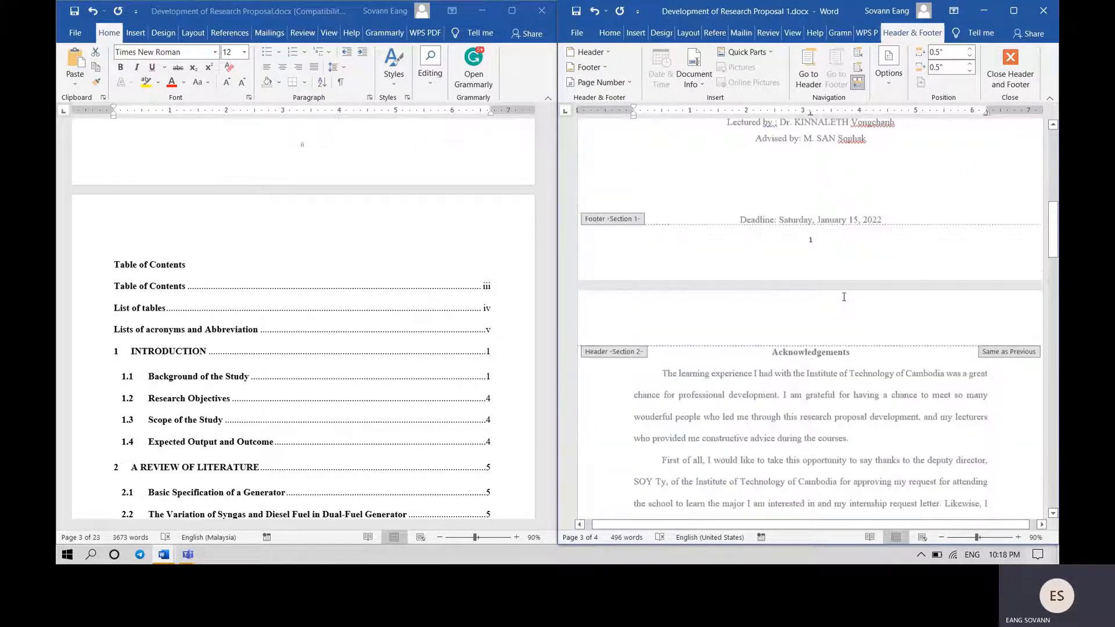
{"action": "left_click", "coordinate": [825, 385]}
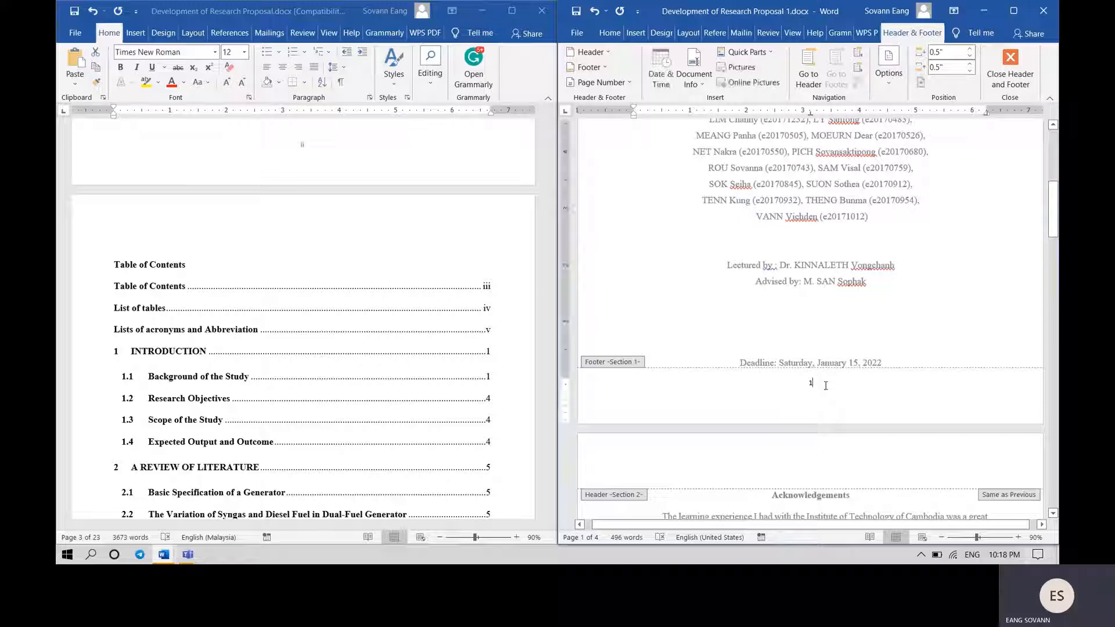
{"action": "double_click", "coordinate": [806, 383]}
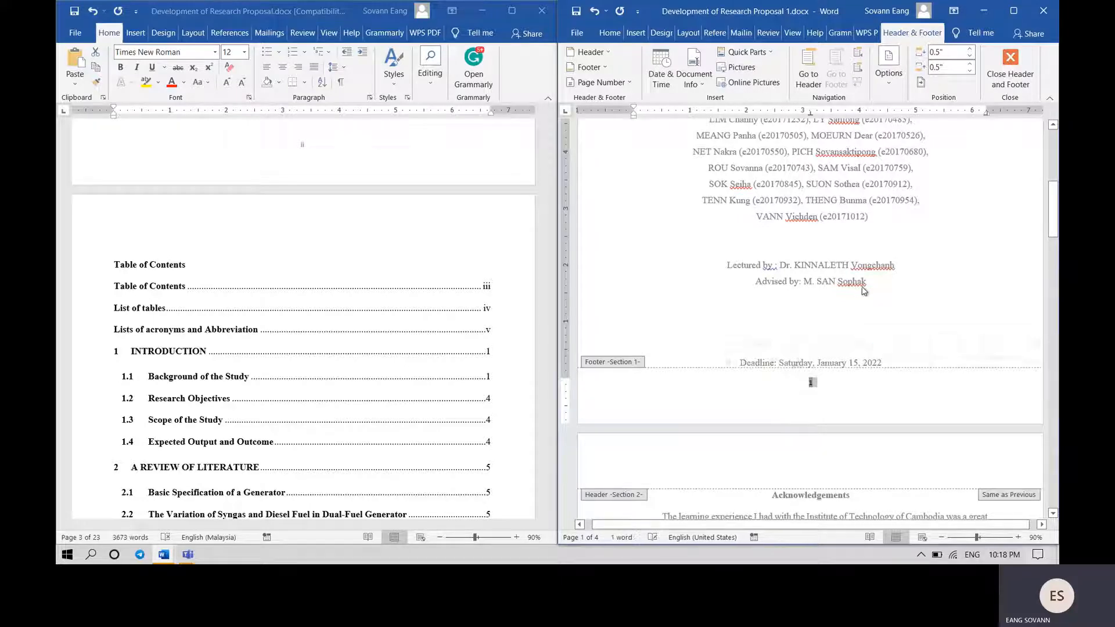
{"action": "double_click", "coordinate": [882, 302]}
{"action": "scroll", "coordinate": [829, 334], "scroll_direction": "down", "scroll_amount": 2}
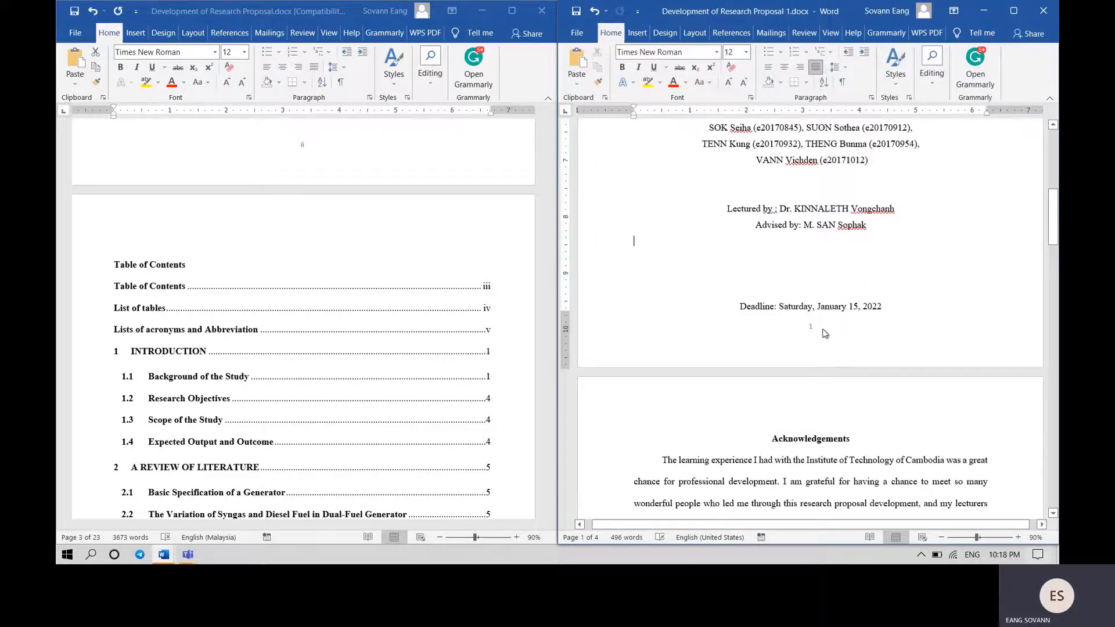
- Format the cover section's page number as i, ii, iii, starting at 1, and return to the body text
{"action": "double_click", "coordinate": [823, 329]}
{"action": "double_click", "coordinate": [824, 329]}
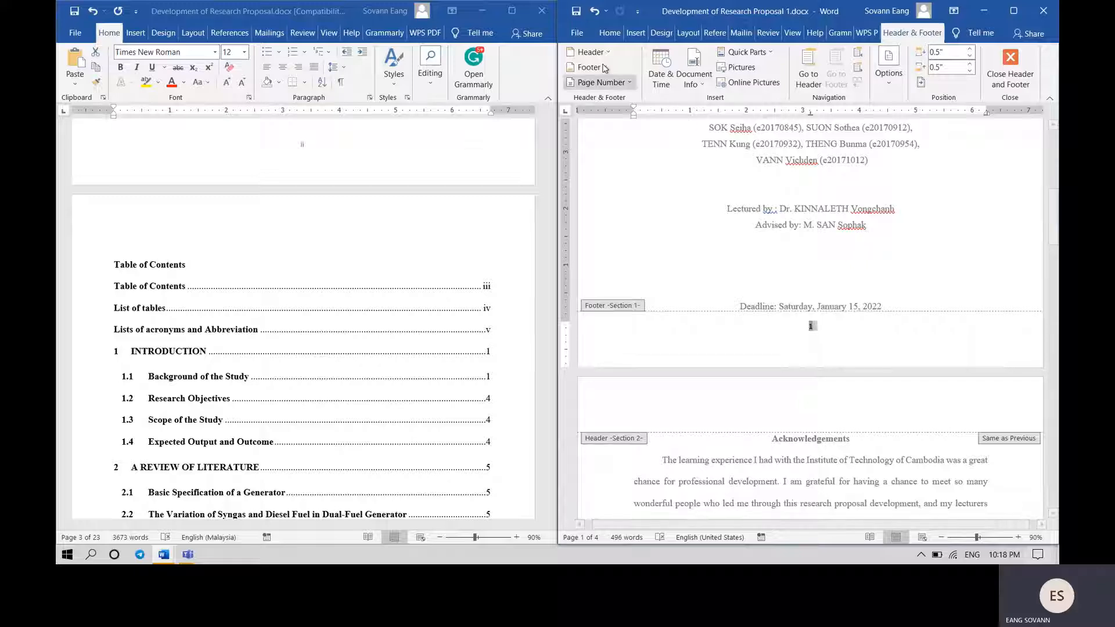
{"action": "left_click", "coordinate": [610, 82]}
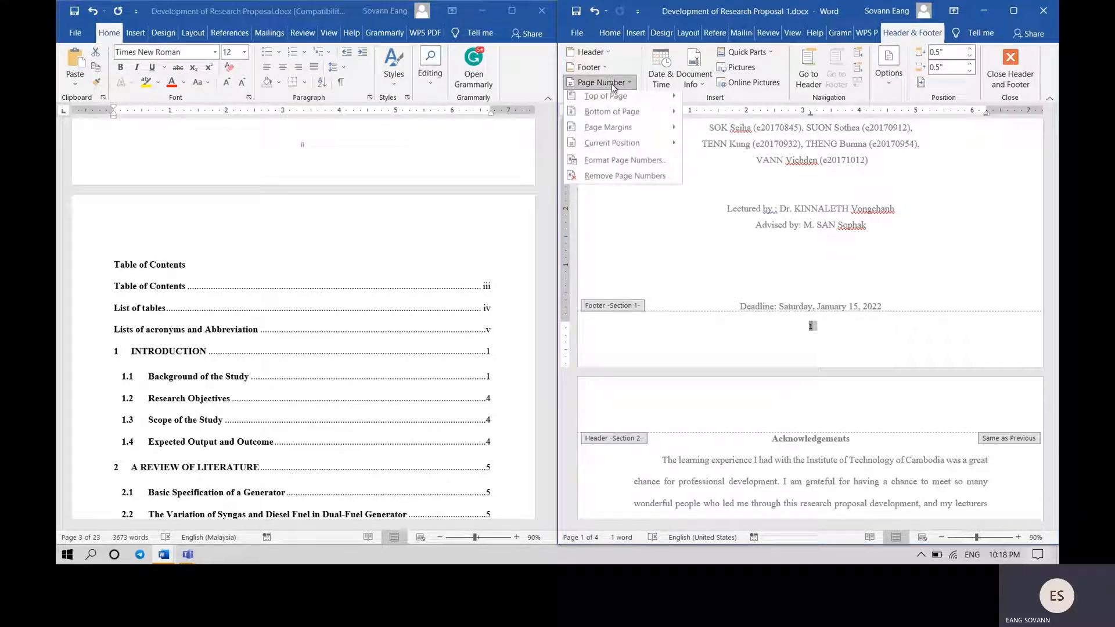
{"action": "left_click", "coordinate": [636, 165]}
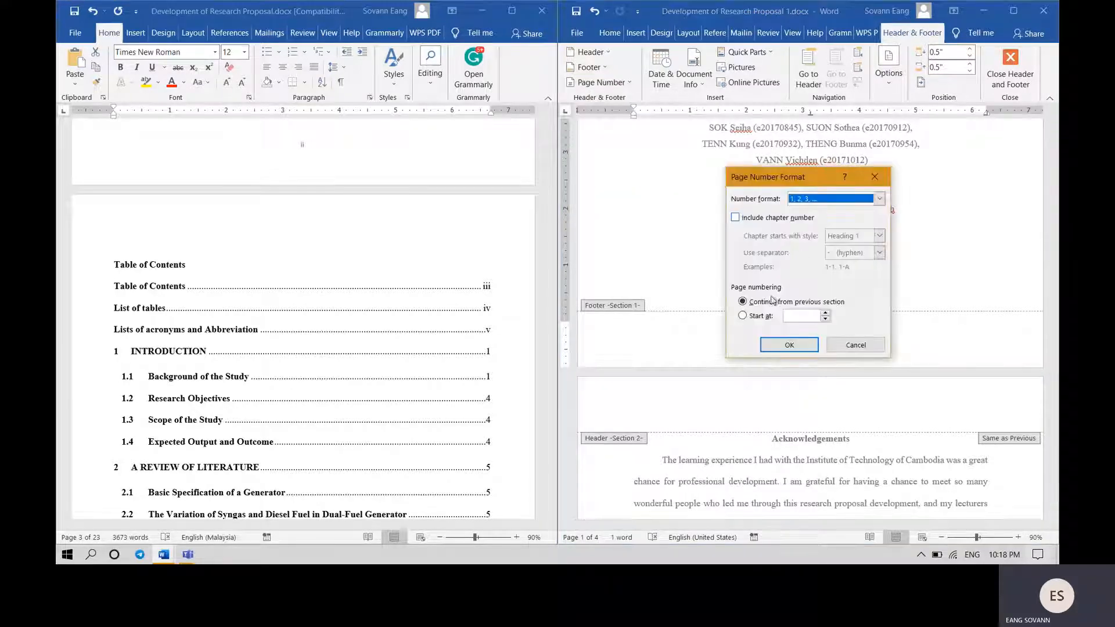
{"action": "left_click", "coordinate": [757, 316]}
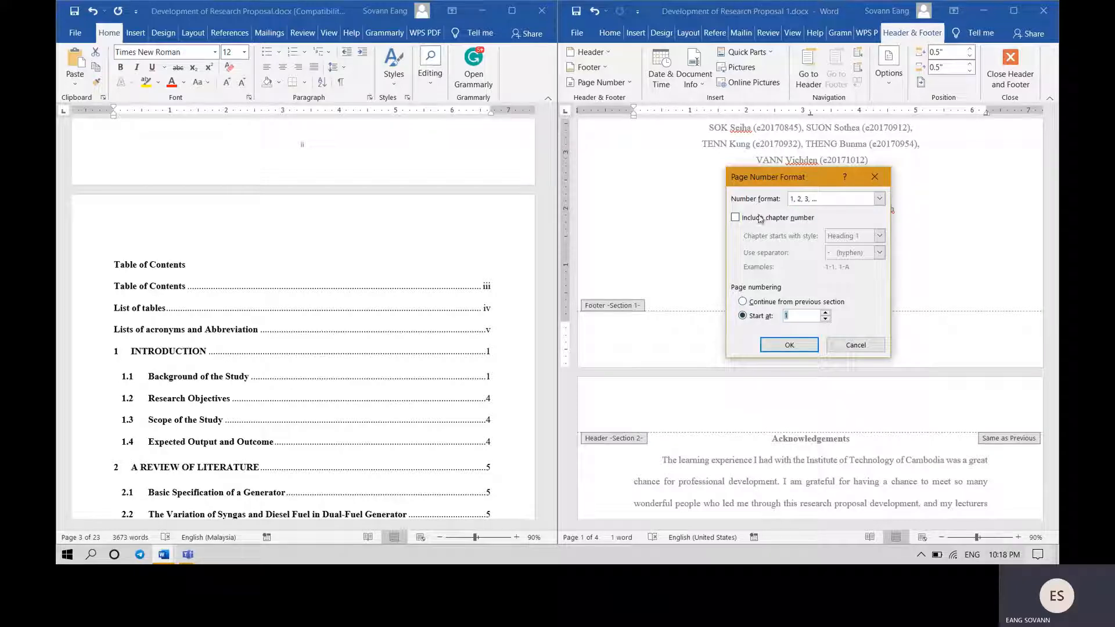
{"action": "left_click", "coordinate": [819, 200]}
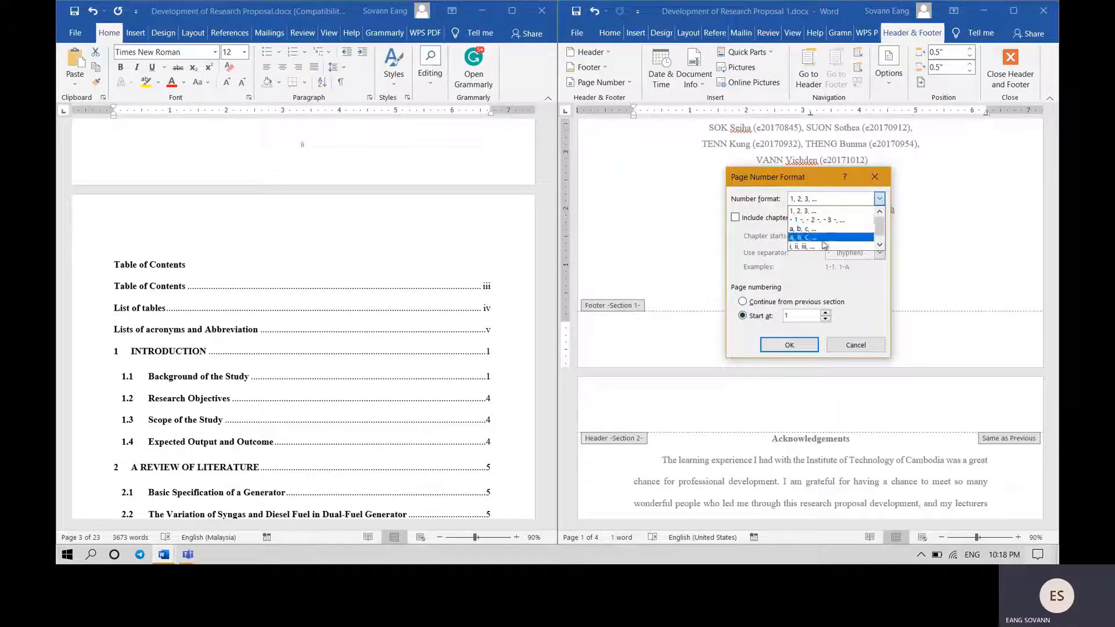
{"action": "left_click", "coordinate": [822, 239]}
{"action": "left_click", "coordinate": [789, 344]}
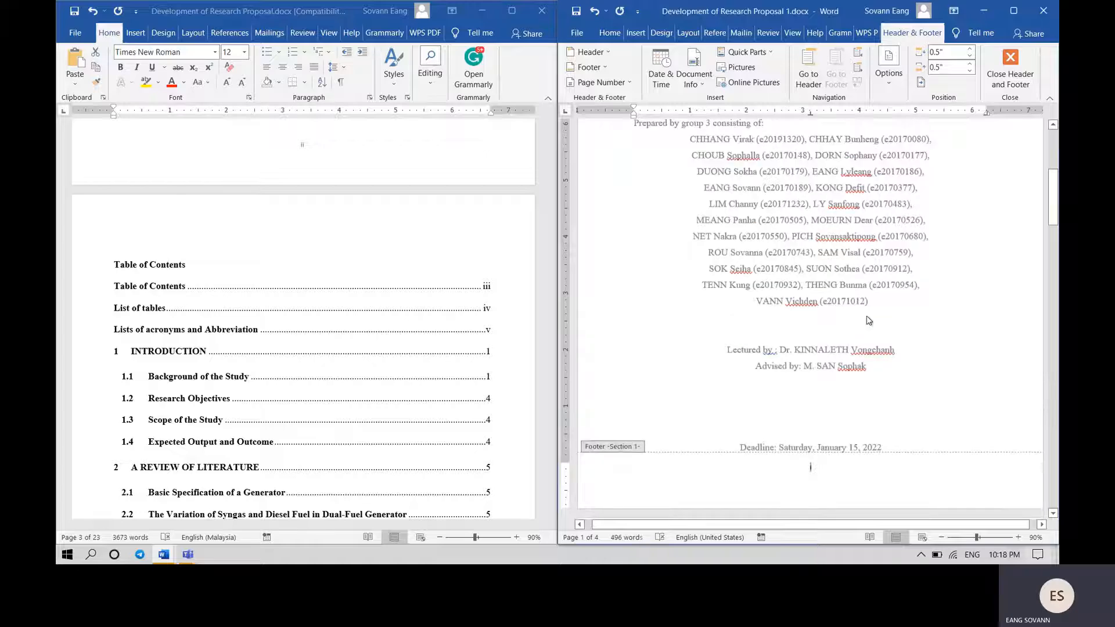
{"action": "double_click", "coordinate": [867, 316]}
- Check the footer page numbers of the new document from the Acknowledgements through to the blank last page
{"action": "scroll", "coordinate": [866, 316], "scroll_direction": "down", "scroll_amount": 10}
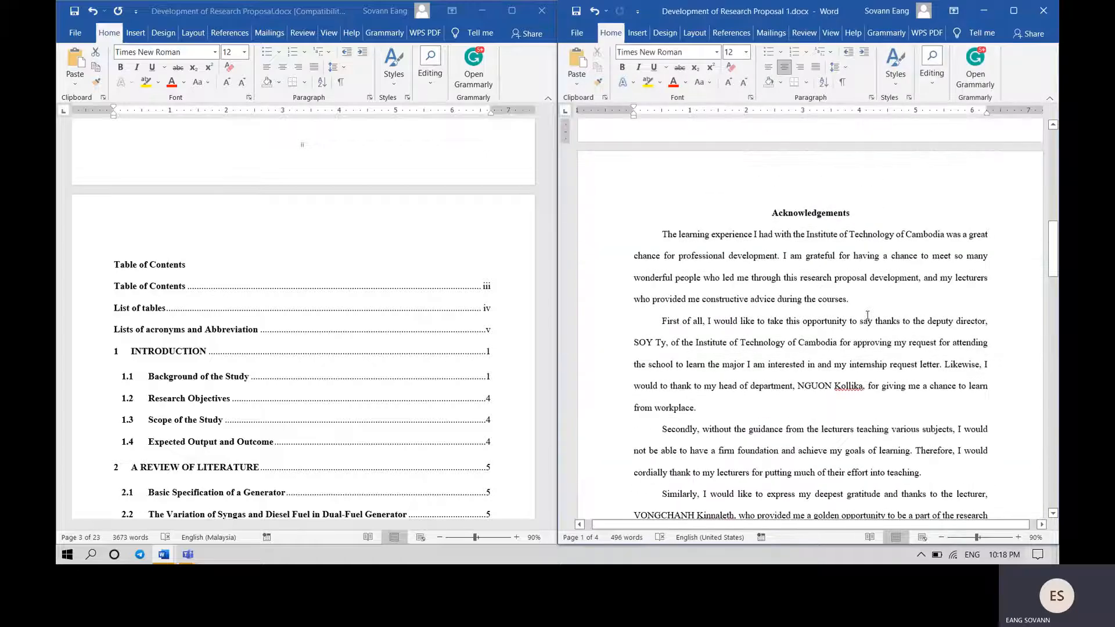
{"action": "scroll", "coordinate": [867, 316], "scroll_direction": "down", "scroll_amount": 5}
{"action": "scroll", "coordinate": [867, 316], "scroll_direction": "up", "scroll_amount": 1}
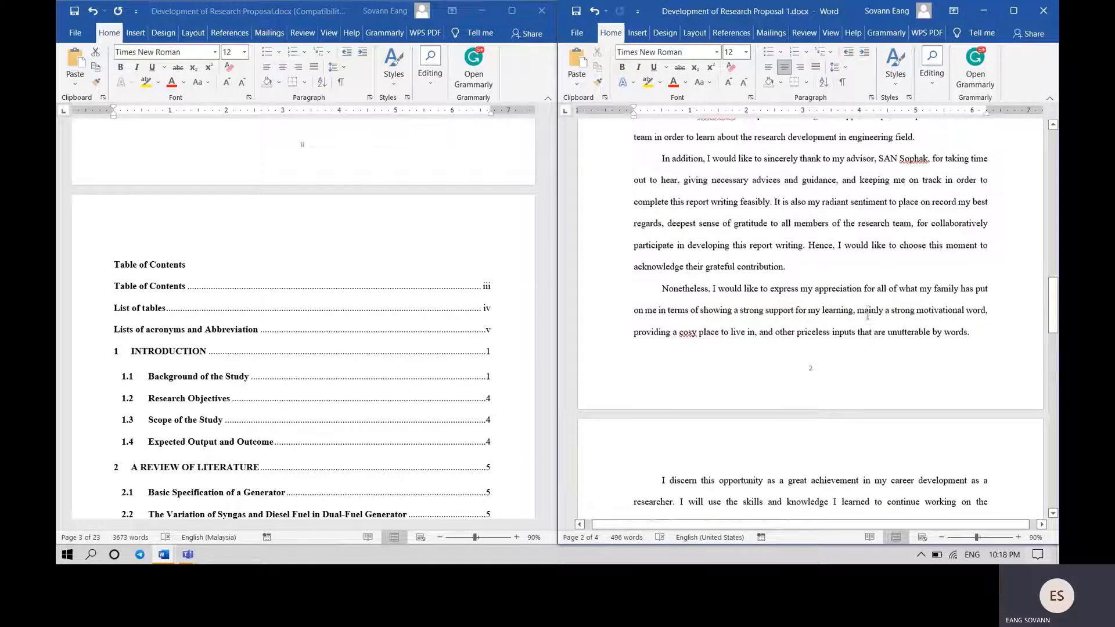
{"action": "scroll", "coordinate": [867, 316], "scroll_direction": "down", "scroll_amount": 6}
{"action": "scroll", "coordinate": [866, 315], "scroll_direction": "down", "scroll_amount": 8}
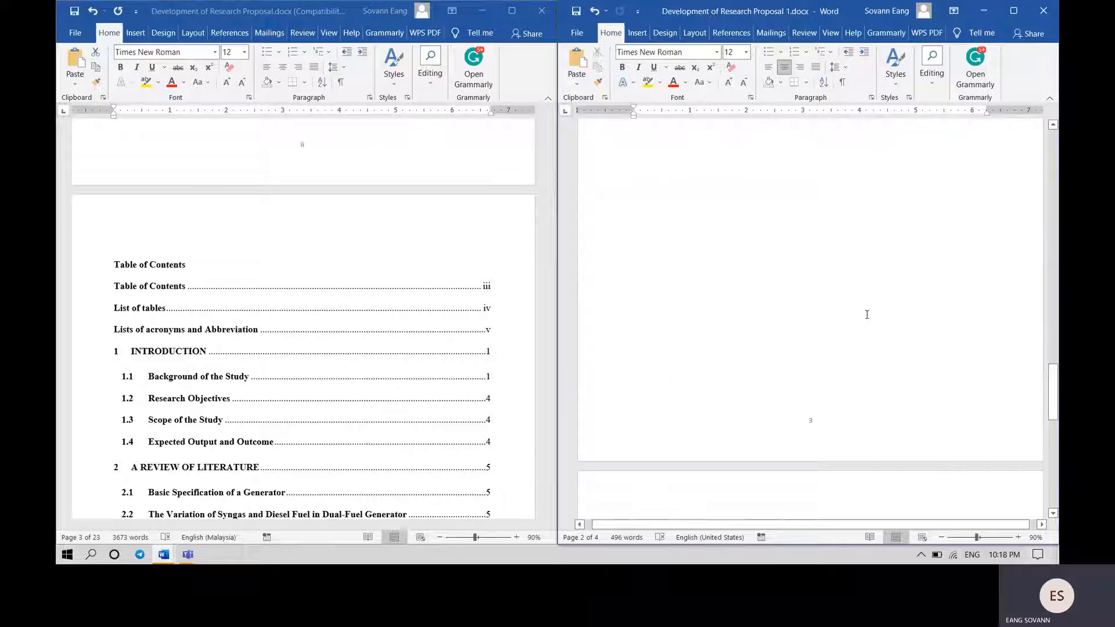
{"action": "scroll", "coordinate": [867, 314], "scroll_direction": "down", "scroll_amount": 8}
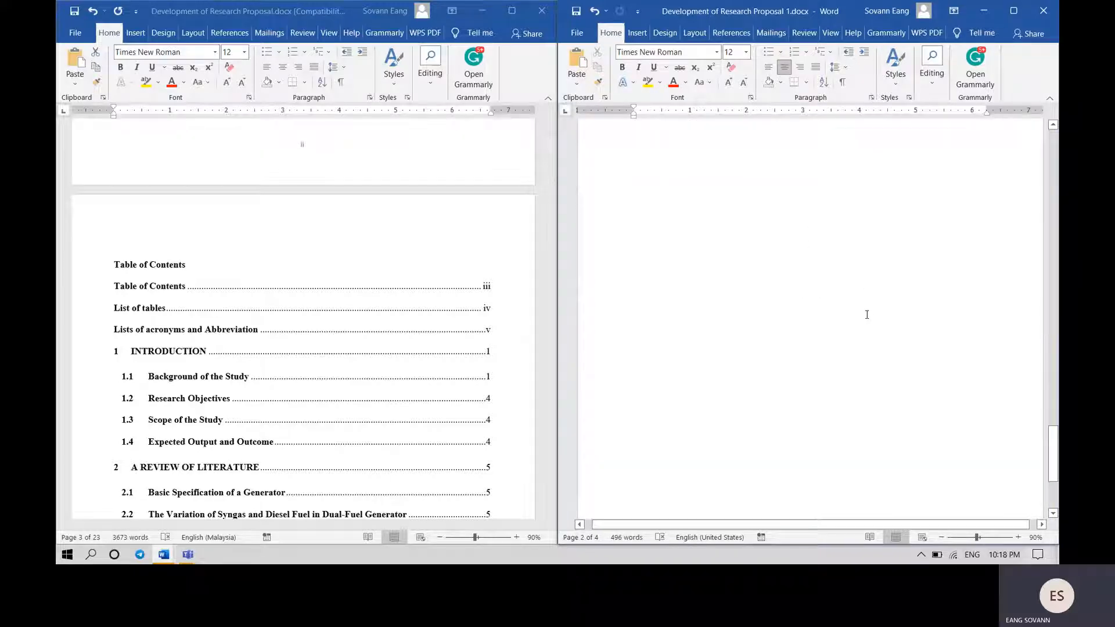
{"action": "double_click", "coordinate": [811, 464]}
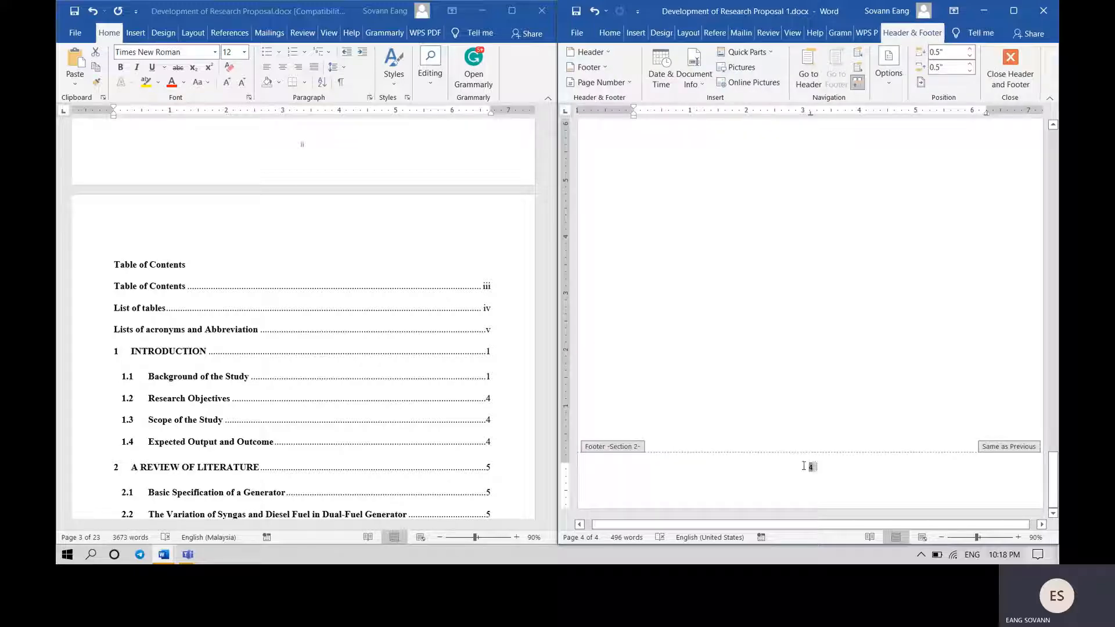
{"action": "scroll", "coordinate": [778, 134], "scroll_direction": "up", "scroll_amount": 4}
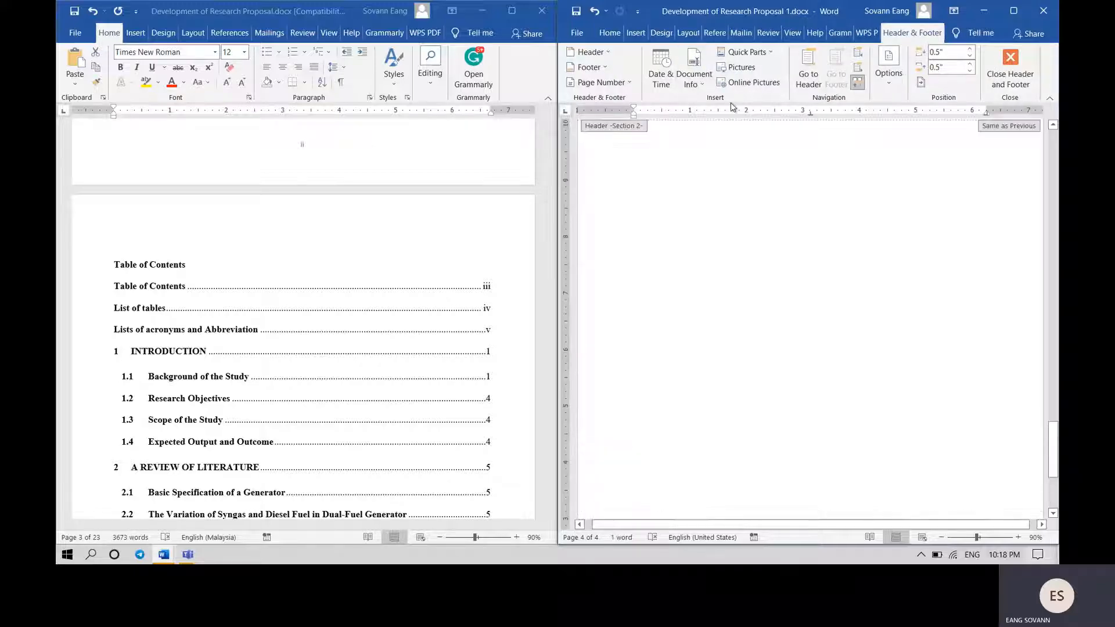
{"action": "scroll", "coordinate": [714, 101], "scroll_direction": "up", "scroll_amount": 6}
{"action": "scroll", "coordinate": [791, 226], "scroll_direction": "up", "scroll_amount": 2}
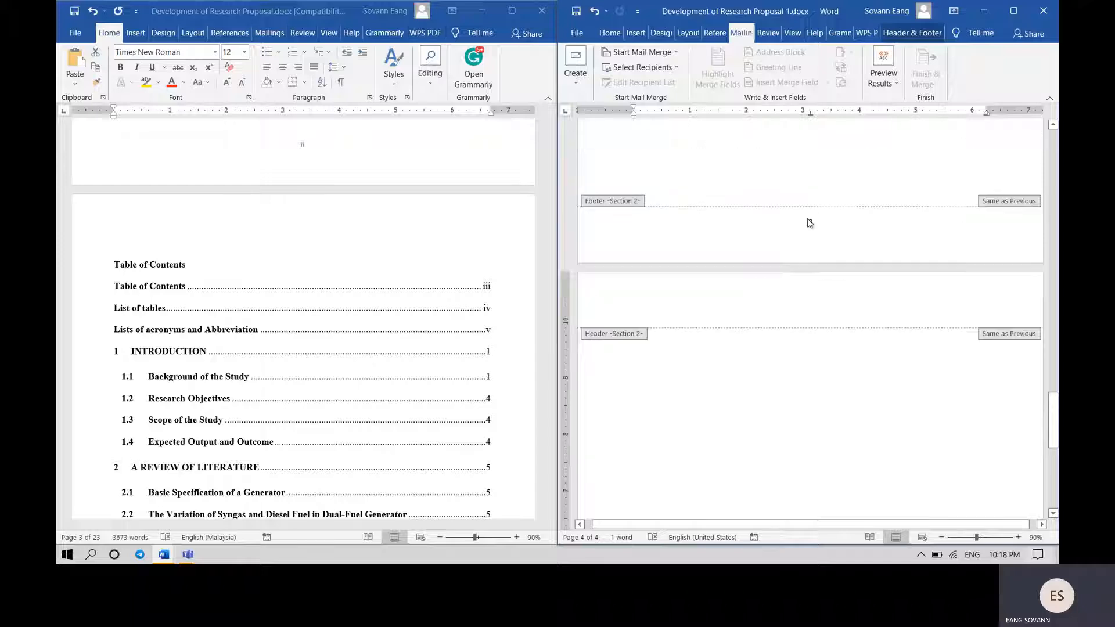
- Format the Section 2 page numbers as i, ii, iii, continuing from the previous section, and leave the footer
{"action": "left_click", "coordinate": [819, 223]}
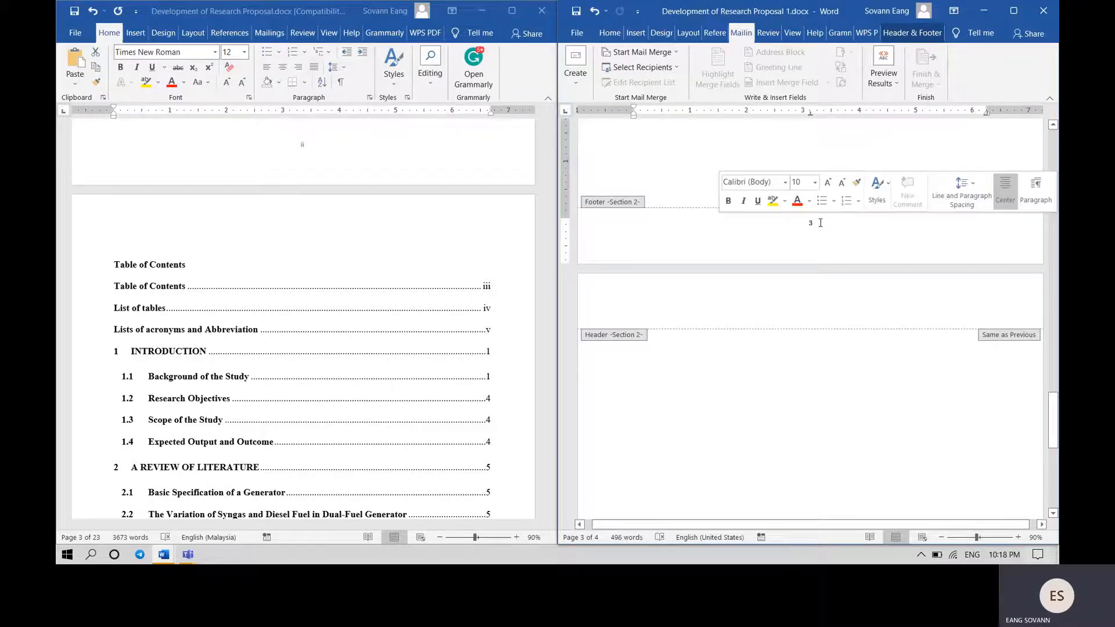
{"action": "double_click", "coordinate": [811, 223]}
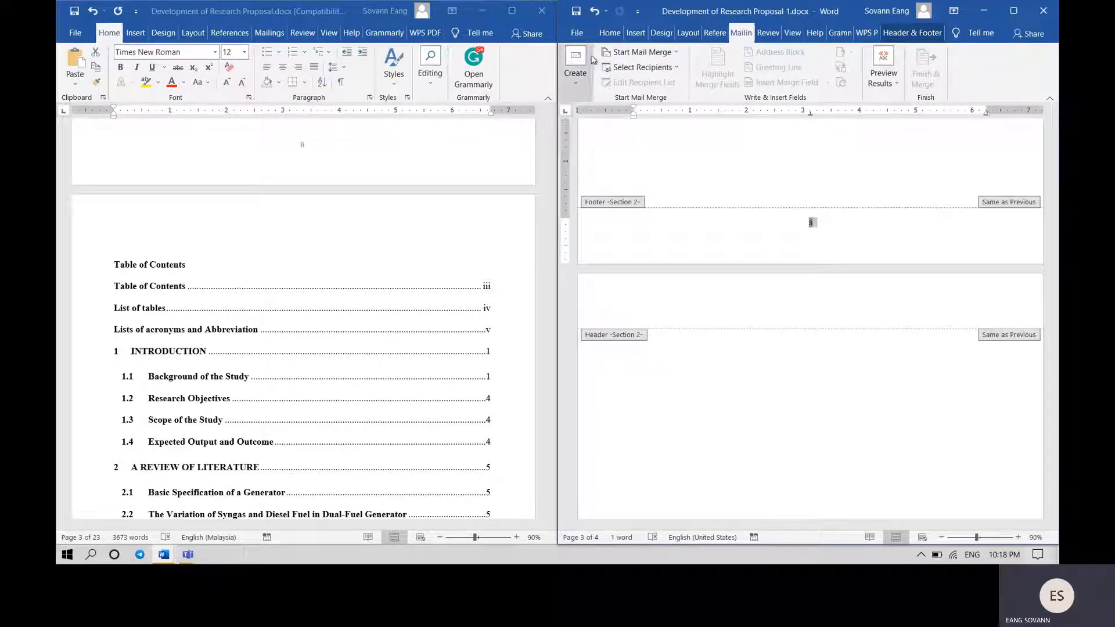
{"action": "left_click", "coordinate": [689, 34]}
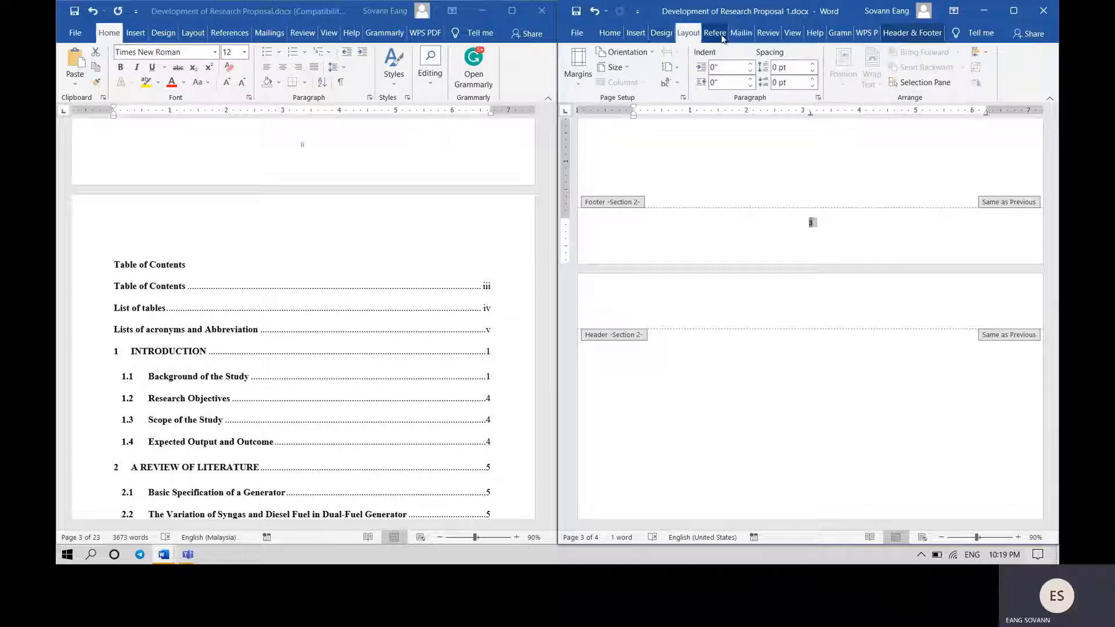
{"action": "left_click", "coordinate": [912, 33]}
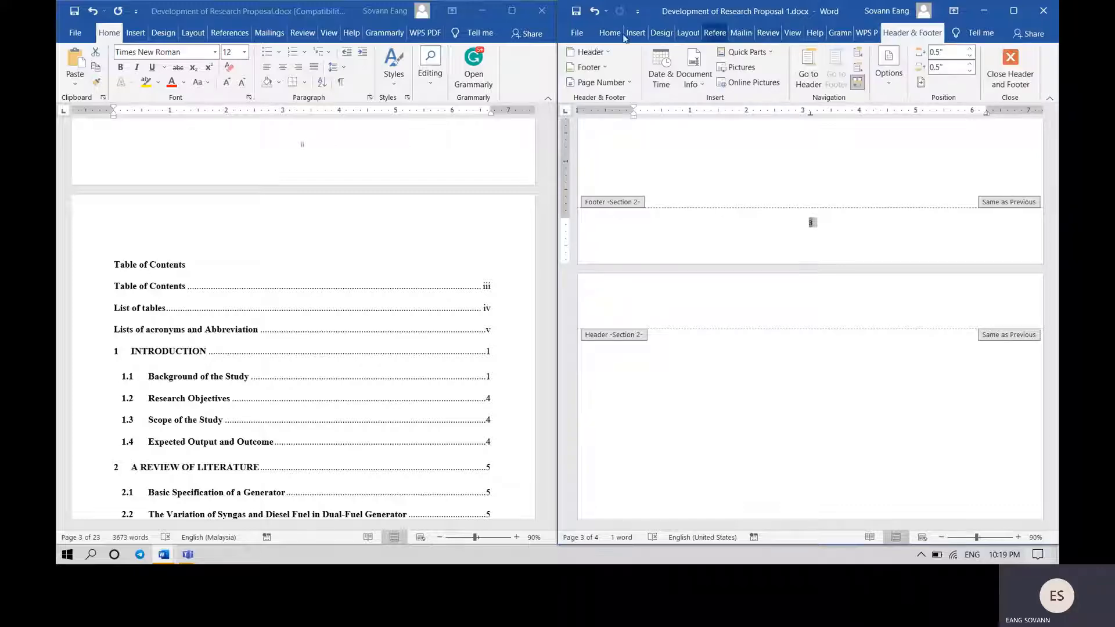
{"action": "left_click", "coordinate": [609, 83]}
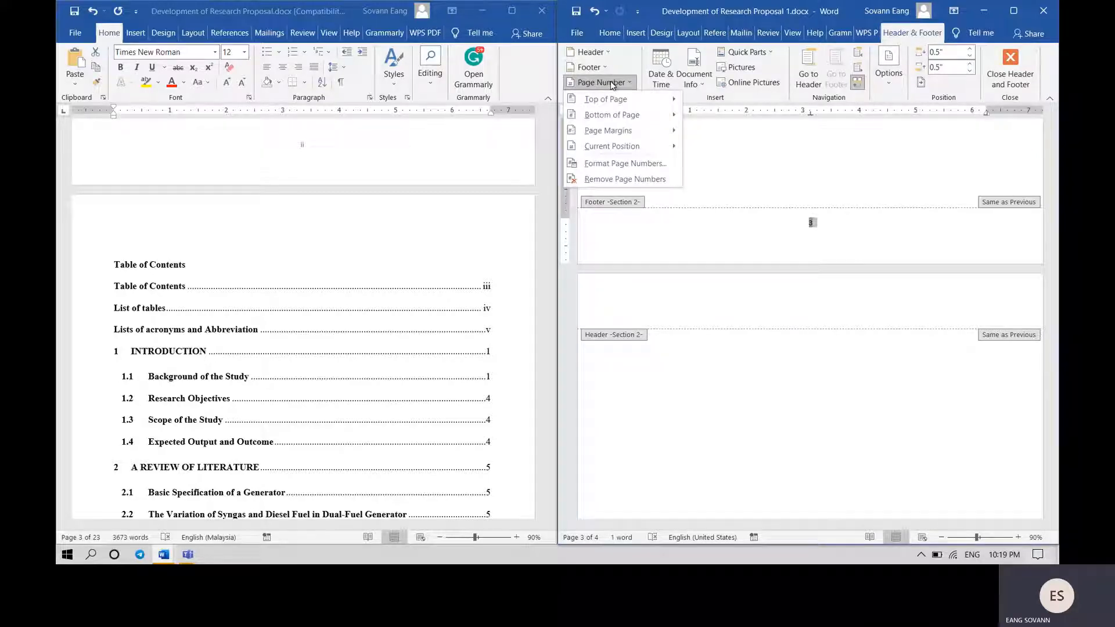
{"action": "left_click", "coordinate": [648, 165]}
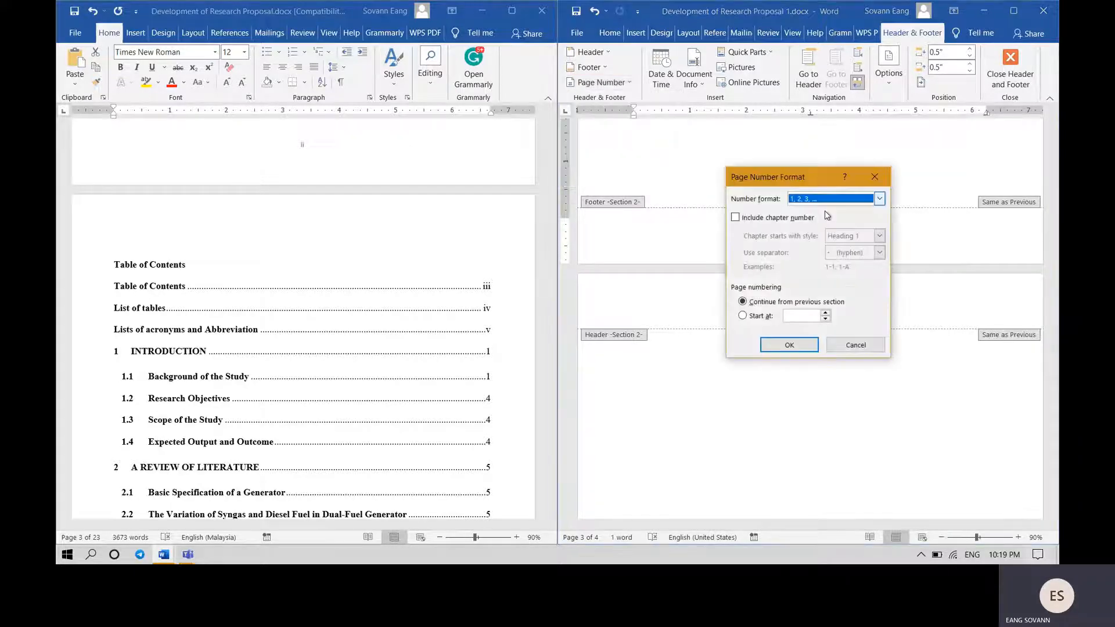
{"action": "left_click", "coordinate": [832, 199]}
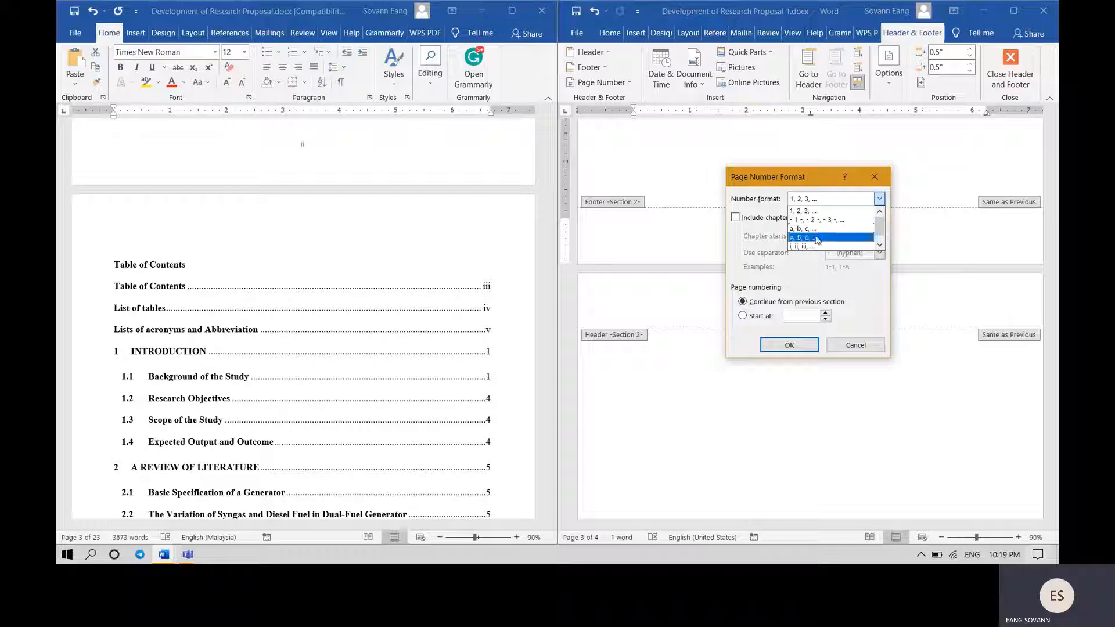
{"action": "left_click", "coordinate": [814, 249]}
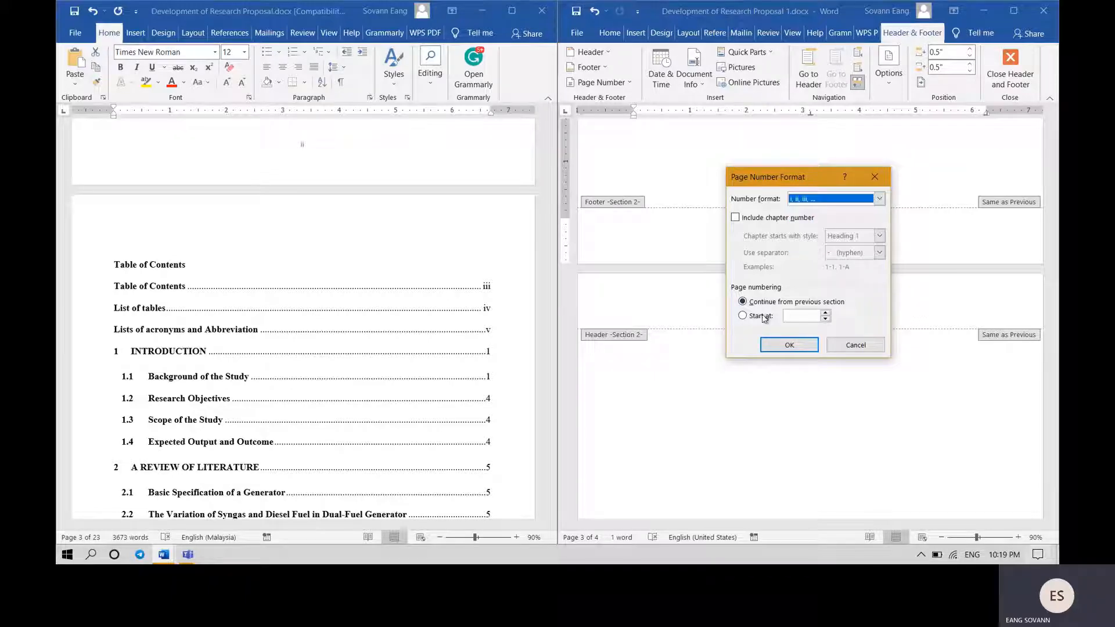
{"action": "left_click", "coordinate": [790, 346]}
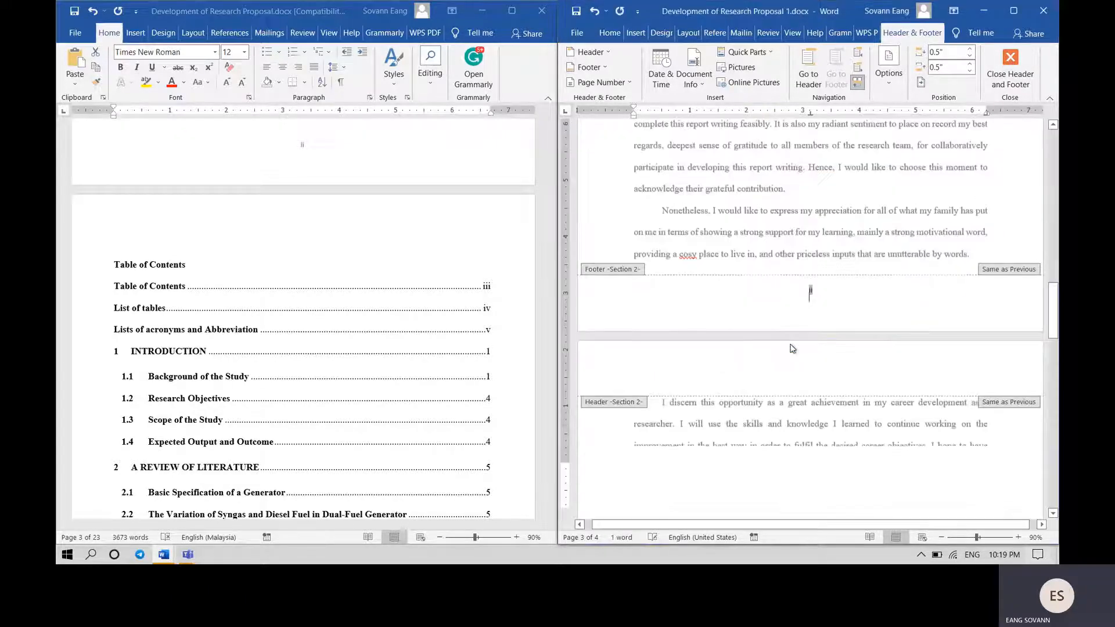
{"action": "double_click", "coordinate": [798, 345]}
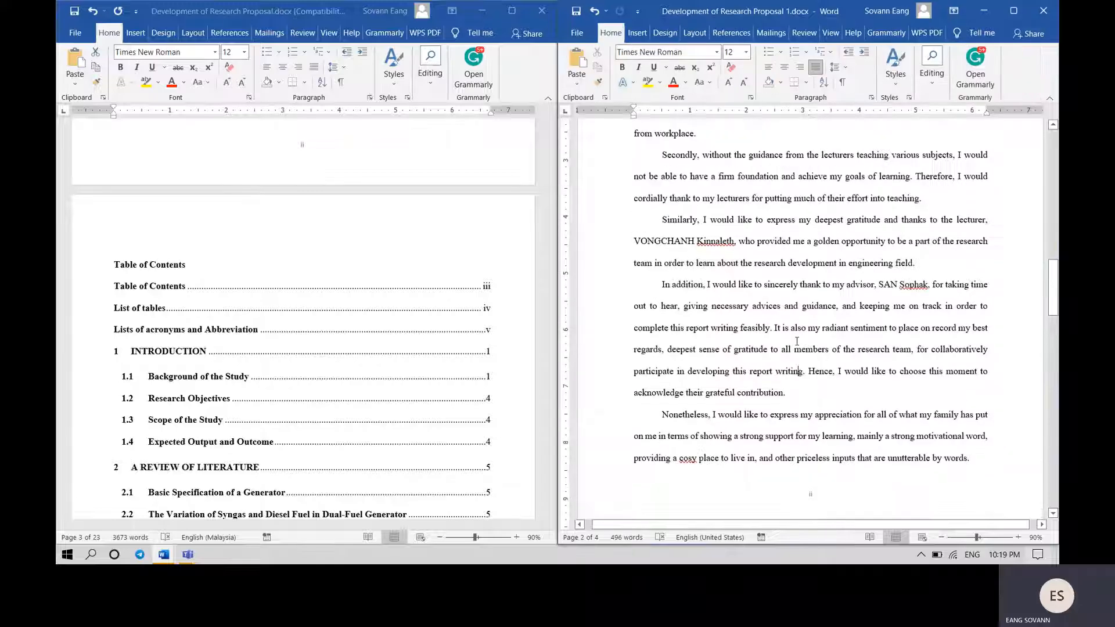
- Check the page numbering from the Acknowledgements to the last page and place the cursor at the start of the blank last page
{"action": "scroll", "coordinate": [796, 340], "scroll_direction": "up", "scroll_amount": 4}
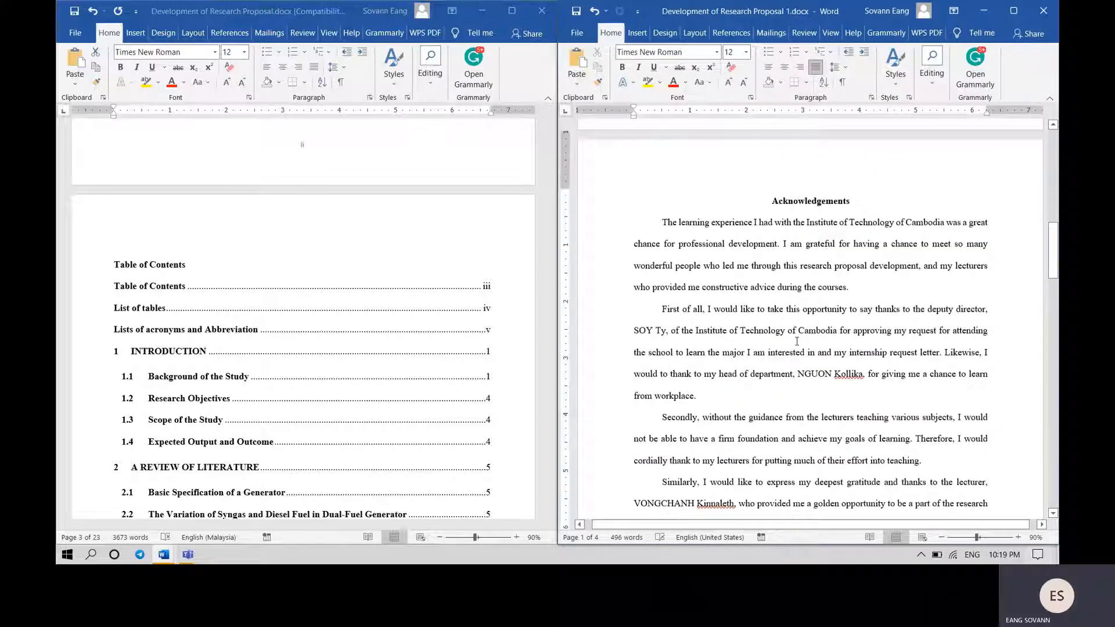
{"action": "scroll", "coordinate": [796, 341], "scroll_direction": "down", "scroll_amount": 10}
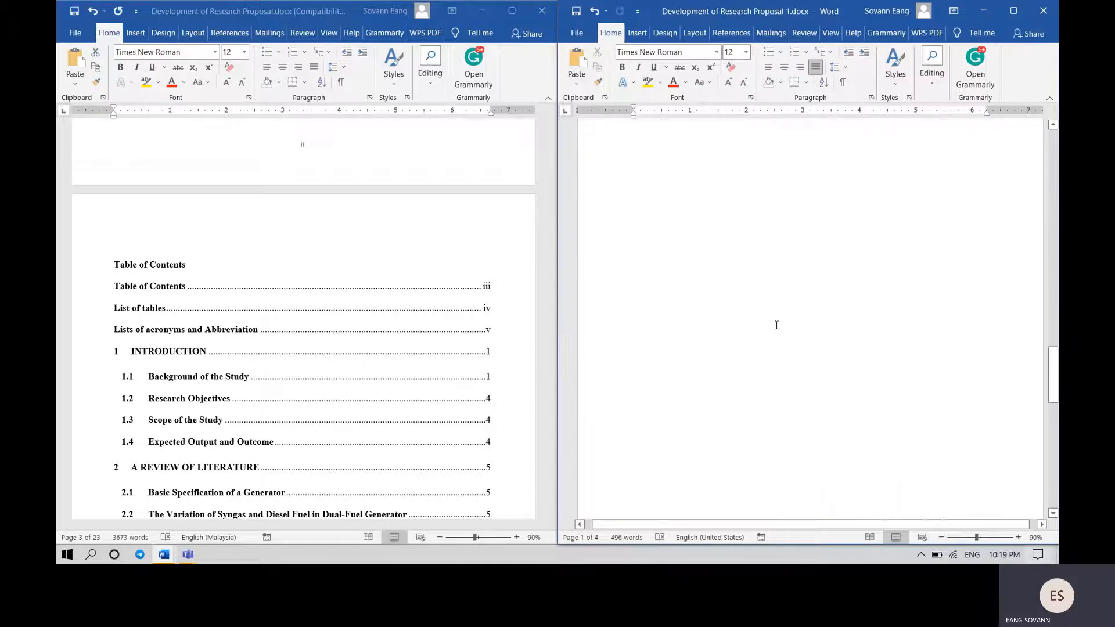
{"action": "scroll", "coordinate": [776, 324], "scroll_direction": "down", "scroll_amount": 8}
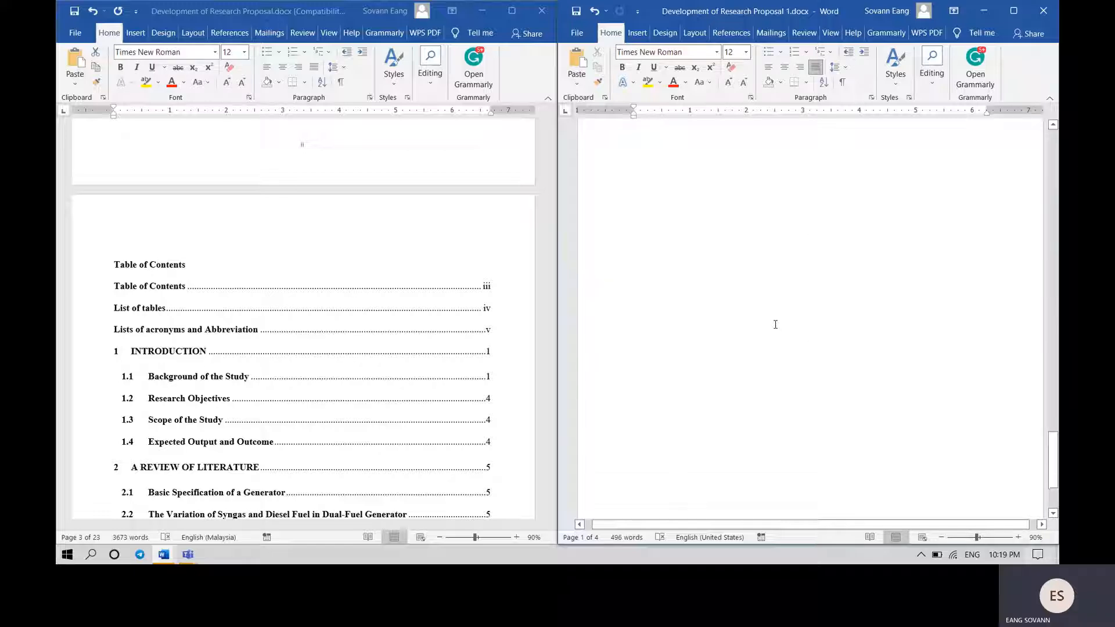
{"action": "scroll", "coordinate": [775, 324], "scroll_direction": "down", "scroll_amount": 1}
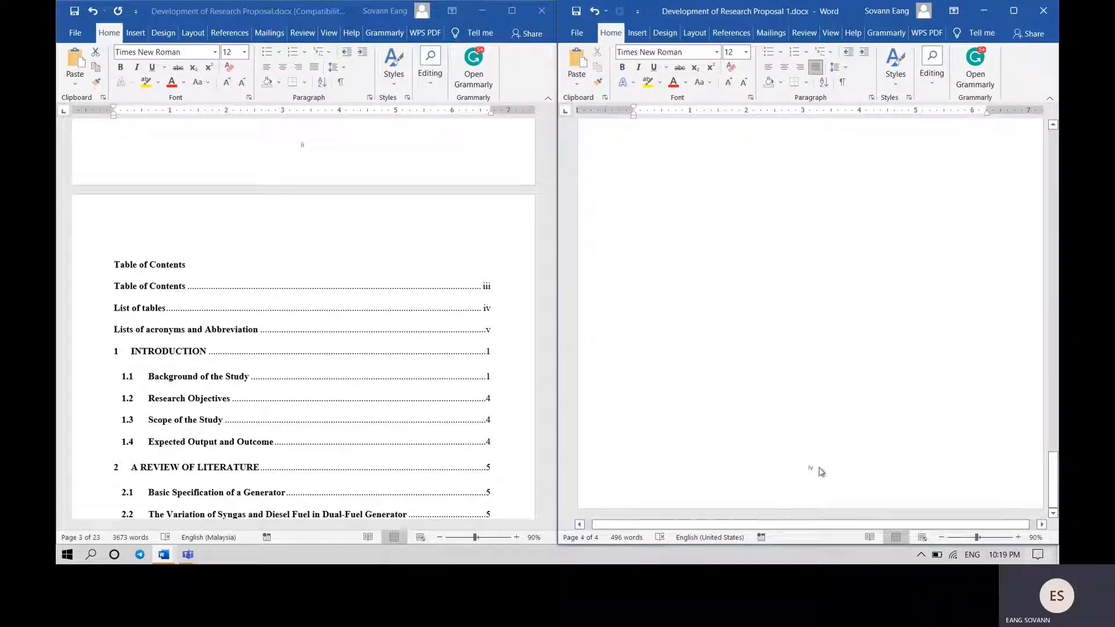
{"action": "scroll", "coordinate": [820, 468], "scroll_direction": "up", "scroll_amount": 6}
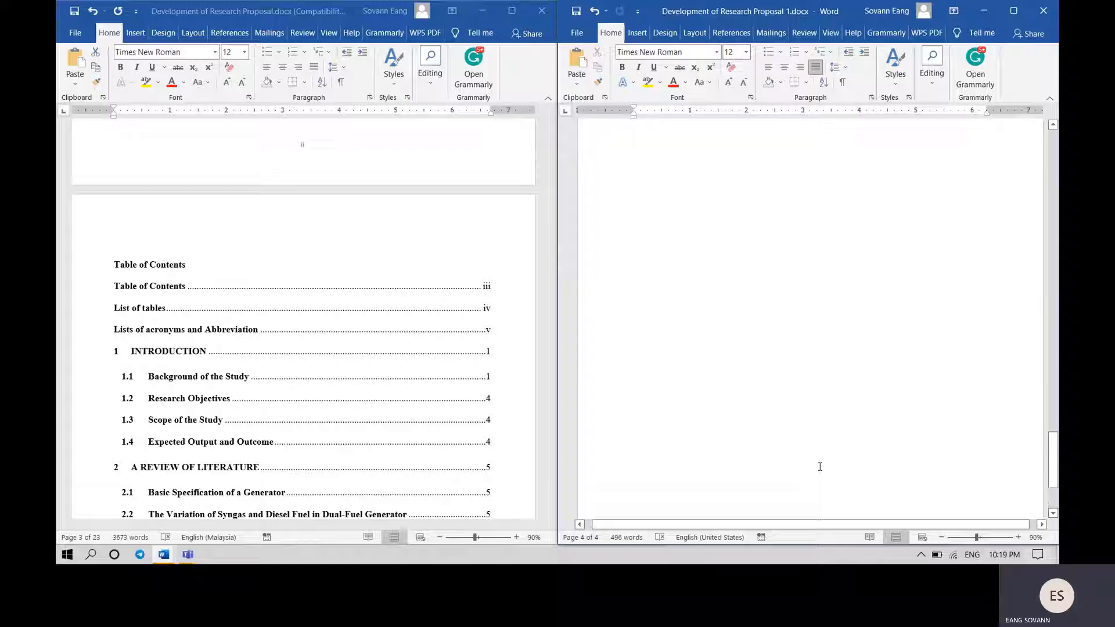
{"action": "scroll", "coordinate": [820, 467], "scroll_direction": "up", "scroll_amount": 6}
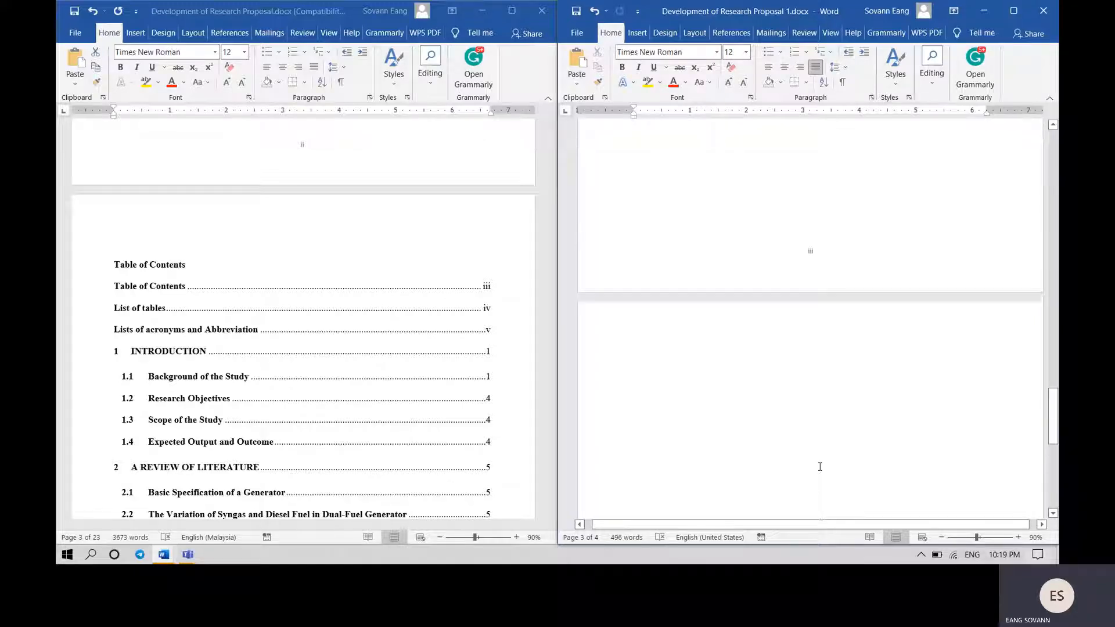
{"action": "scroll", "coordinate": [820, 467], "scroll_direction": "up", "scroll_amount": 5}
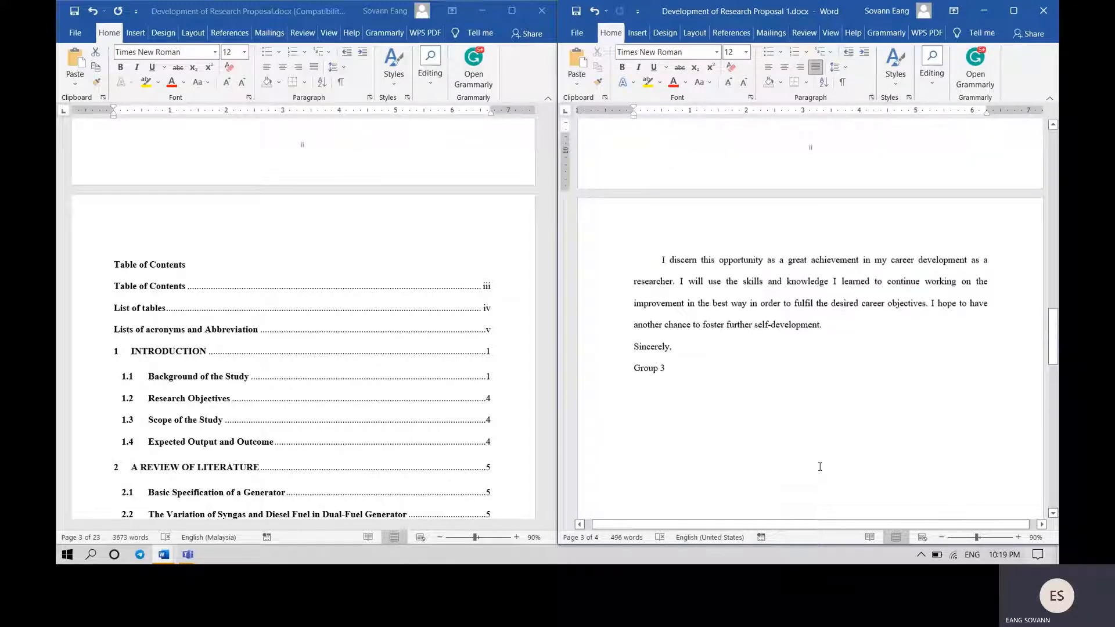
{"action": "scroll", "coordinate": [817, 461], "scroll_direction": "down", "scroll_amount": 7}
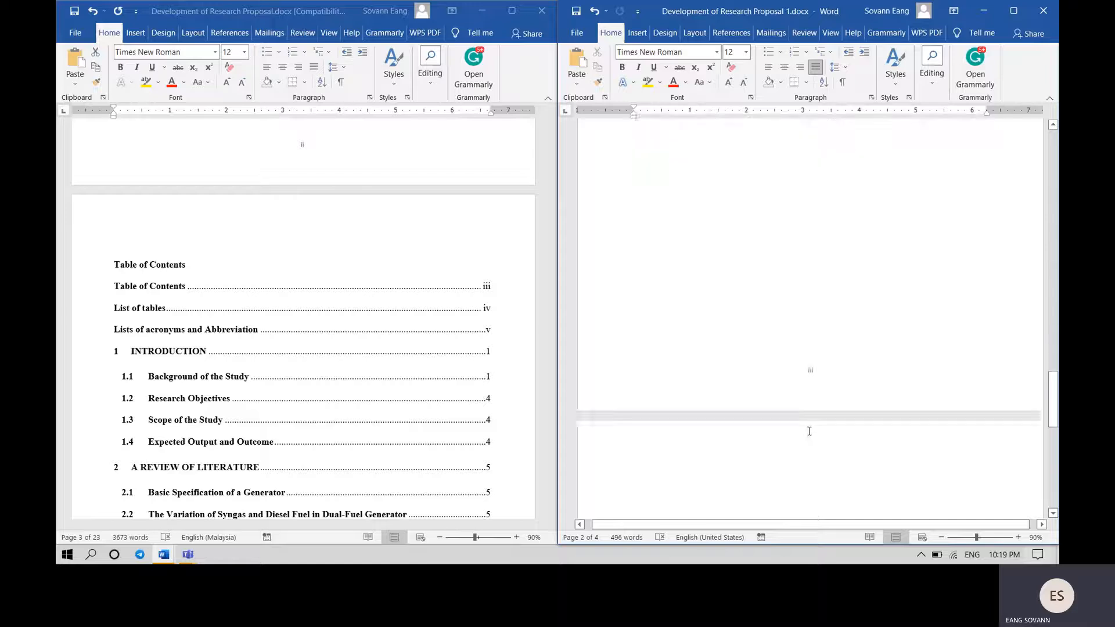
{"action": "left_click", "coordinate": [673, 332]}
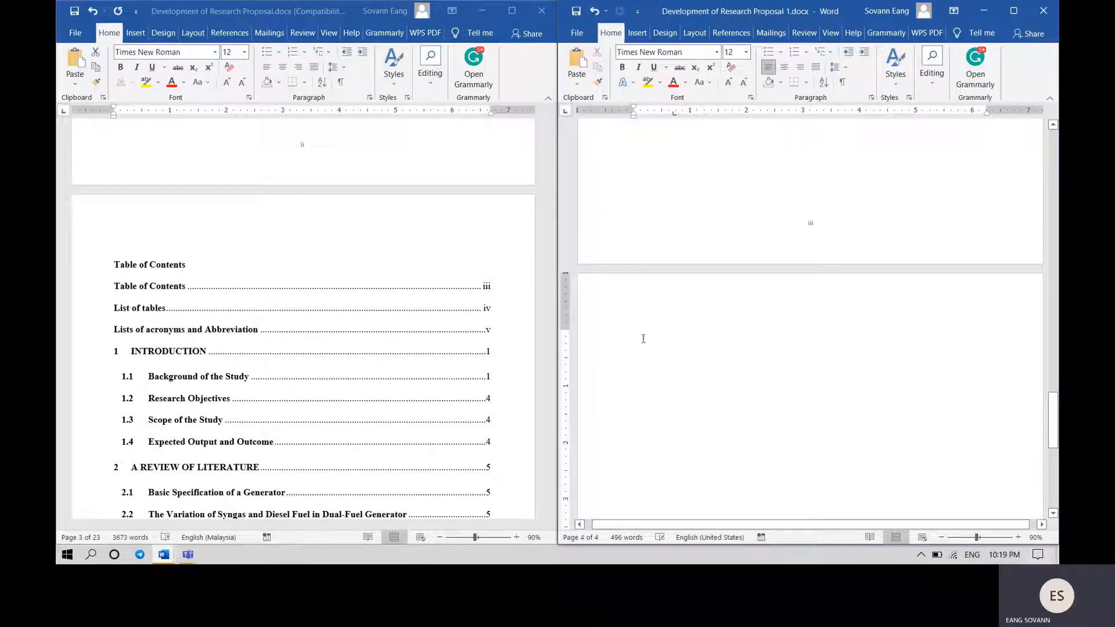
- Enter the heading "Table of Contents" at the start of the blank last page of the new document
{"action": "key", "text": "ctrl+z"}
{"action": "type", "text": "Tab"}
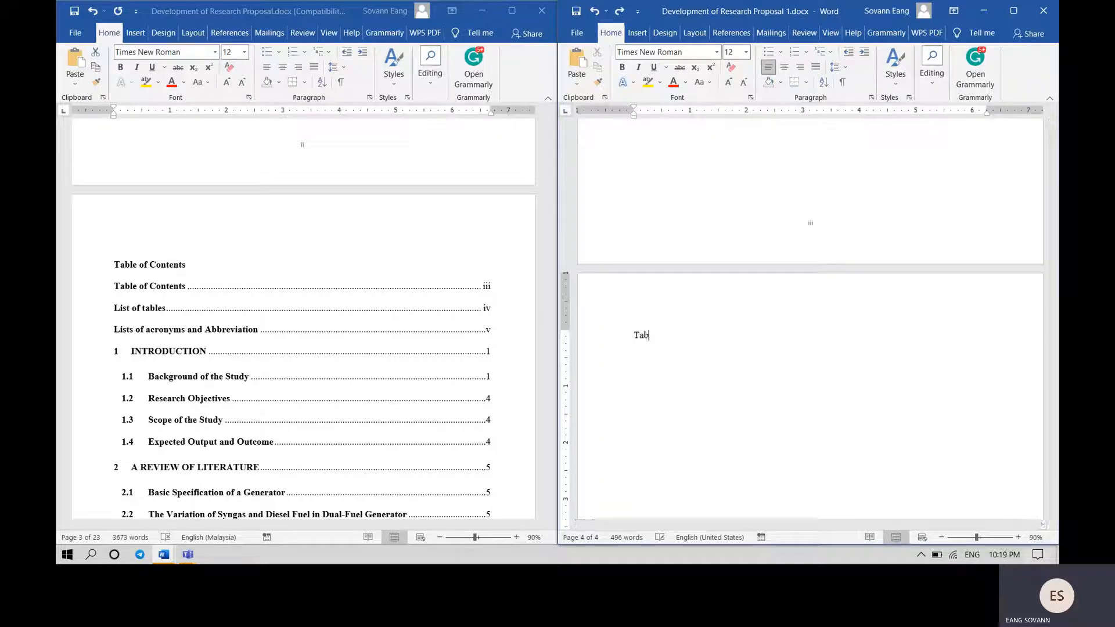
{"action": "type", "text": "le of Contents"}
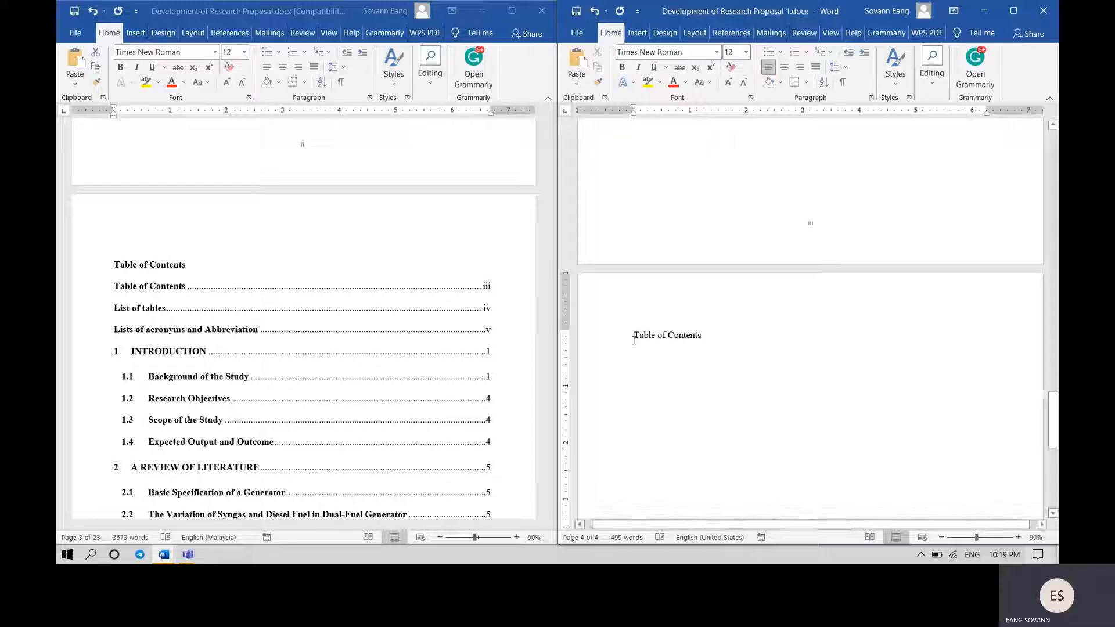
- Review the Table of Contents and List of tables pages in the original proposal for the order of the front matter
{"action": "scroll", "coordinate": [697, 314], "scroll_direction": "down", "scroll_amount": 5}
{"action": "scroll", "coordinate": [702, 310], "scroll_direction": "down", "scroll_amount": 2}
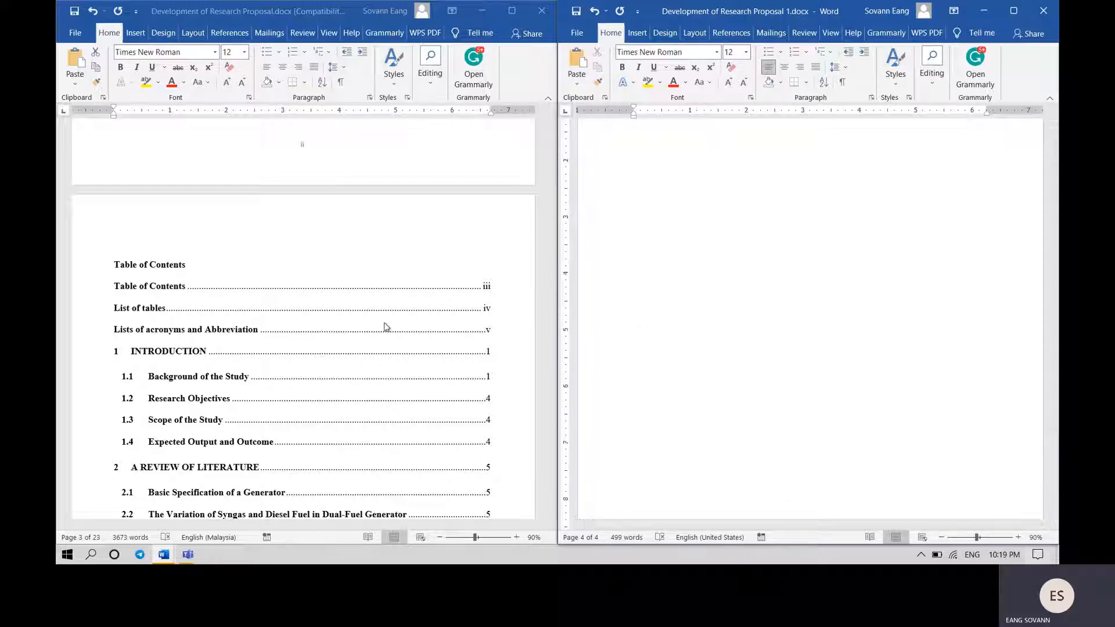
{"action": "scroll", "coordinate": [383, 323], "scroll_direction": "down", "scroll_amount": 10}
{"action": "scroll", "coordinate": [384, 326], "scroll_direction": "down", "scroll_amount": 10}
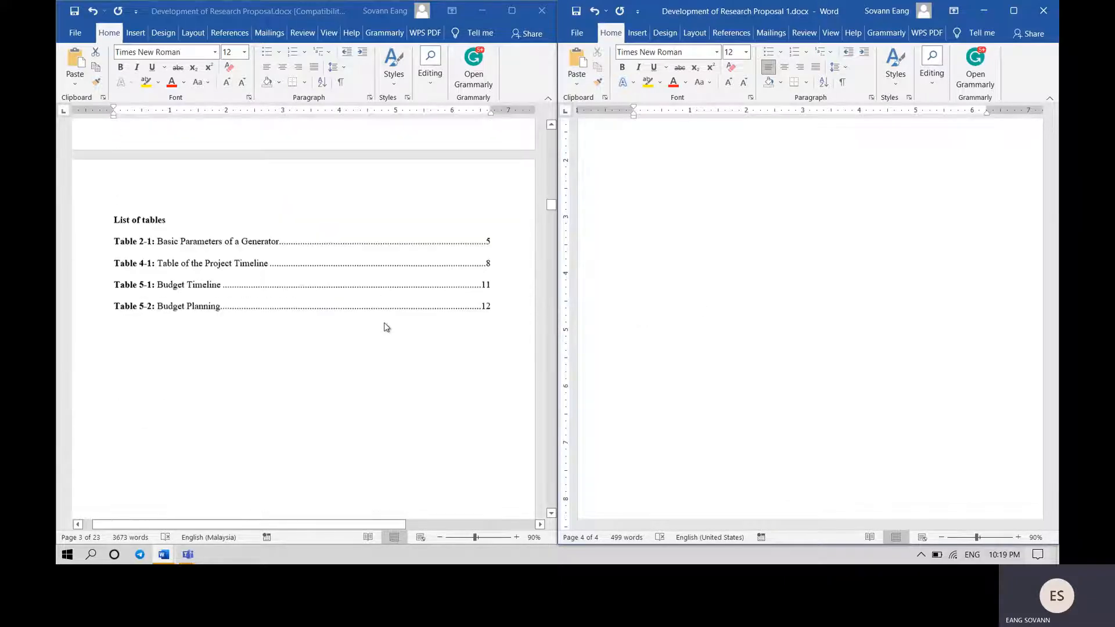
{"action": "scroll", "coordinate": [386, 327], "scroll_direction": "up", "scroll_amount": 2}
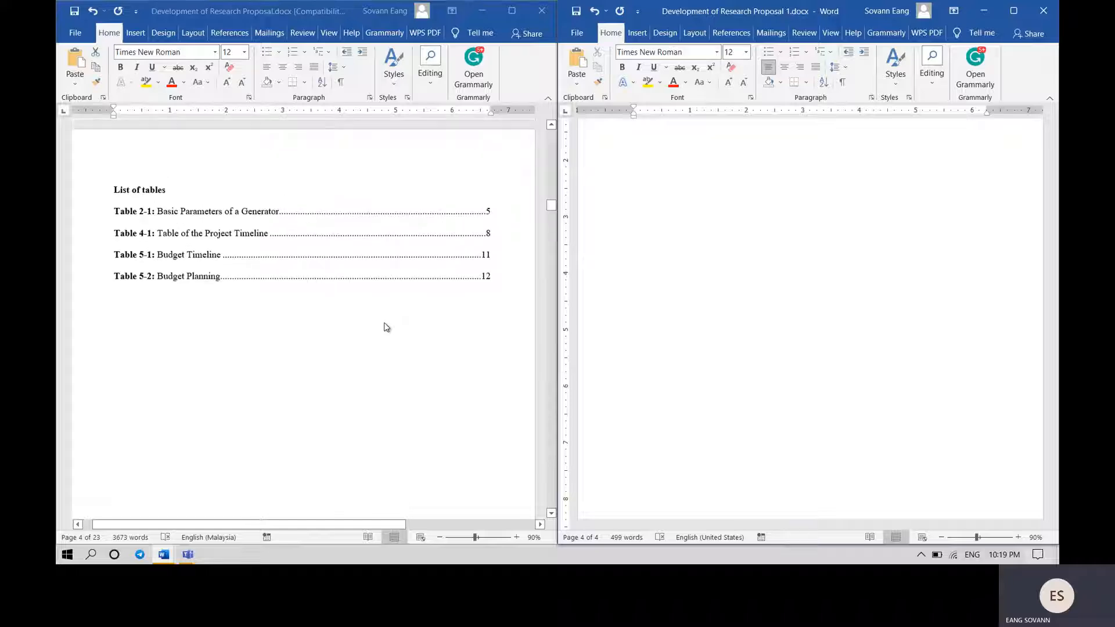
{"action": "scroll", "coordinate": [387, 327], "scroll_direction": "up", "scroll_amount": 3}
{"action": "scroll", "coordinate": [386, 327], "scroll_direction": "up", "scroll_amount": 20}
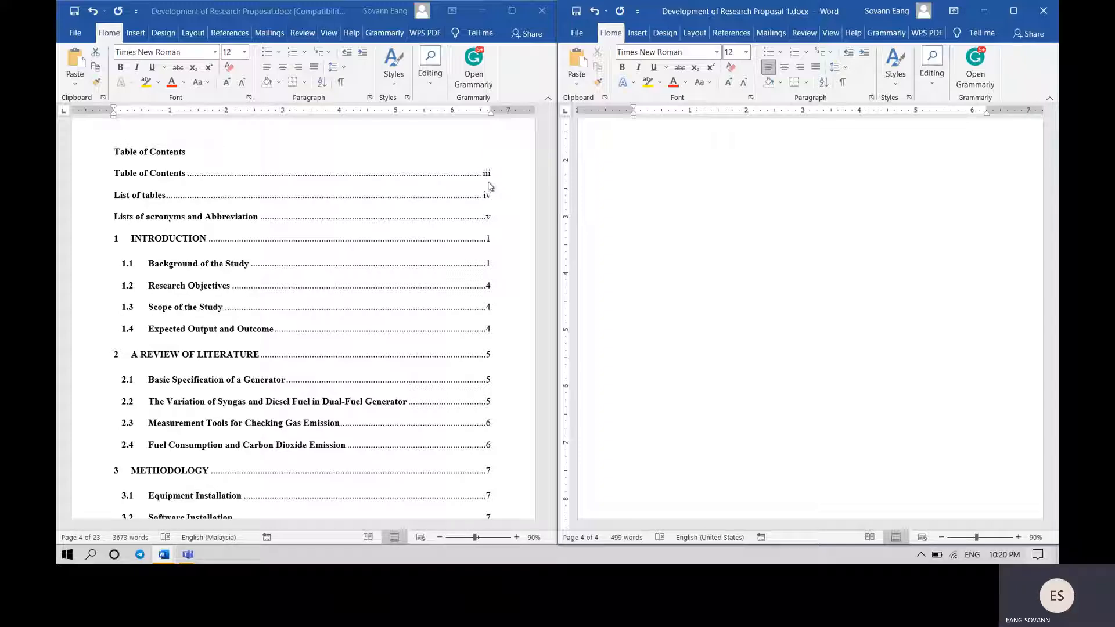
- Insert a page break after the Table of Contents heading in the new document and enter "List of tables" on the added page
{"action": "left_click", "coordinate": [726, 175]}
{"action": "scroll", "coordinate": [749, 191], "scroll_direction": "up", "scroll_amount": 3}
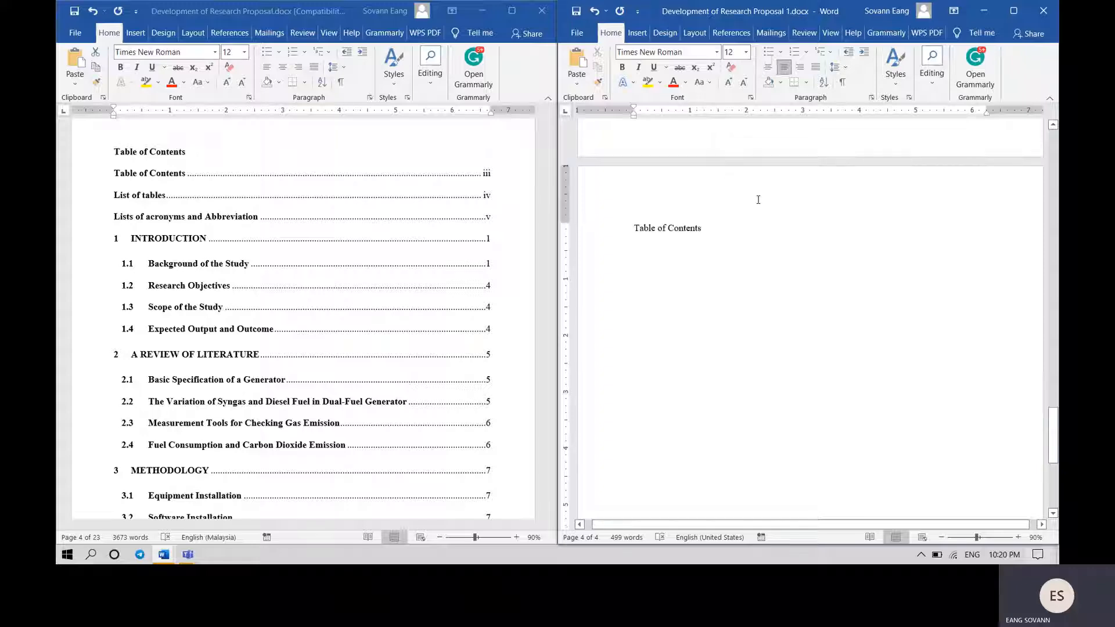
{"action": "left_click", "coordinate": [789, 221]}
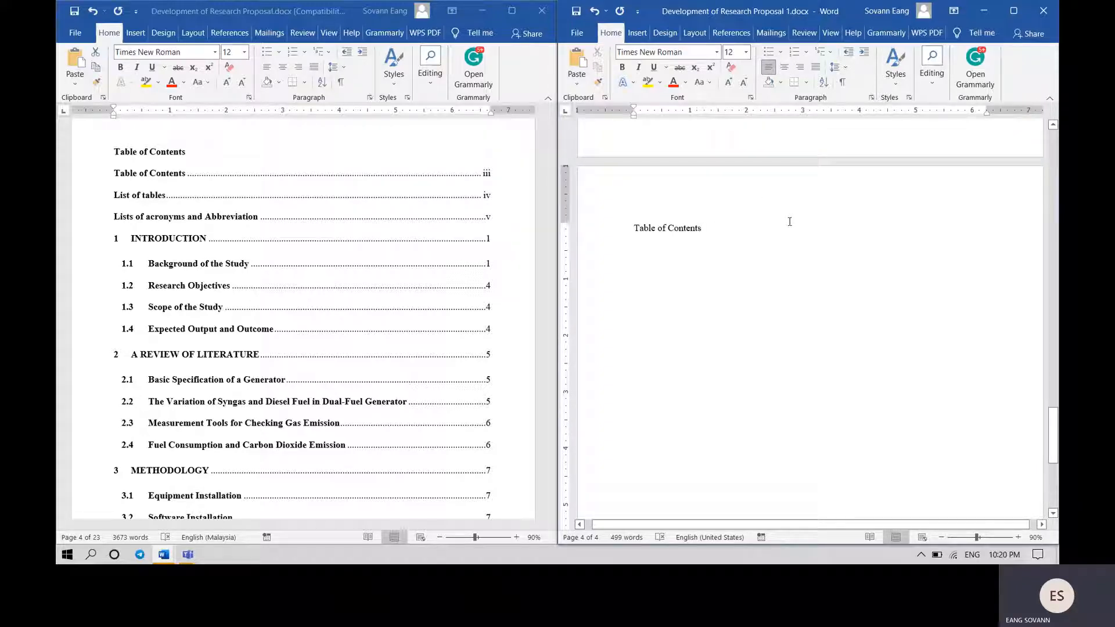
{"action": "key", "text": "ctrl+Return"}
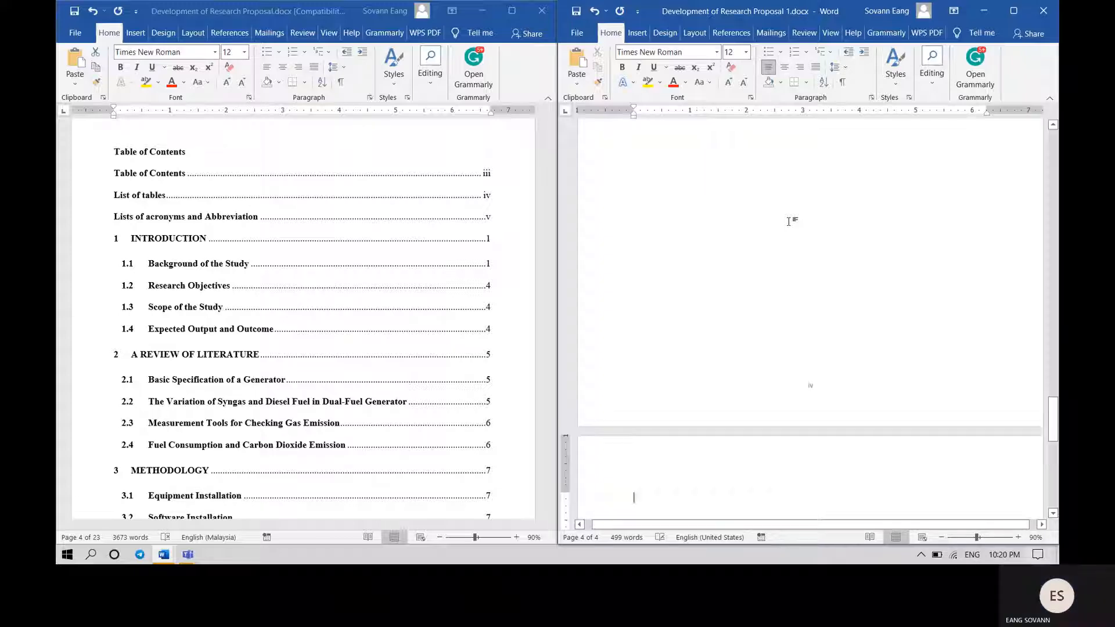
{"action": "scroll", "coordinate": [740, 289], "scroll_direction": "down", "scroll_amount": 7}
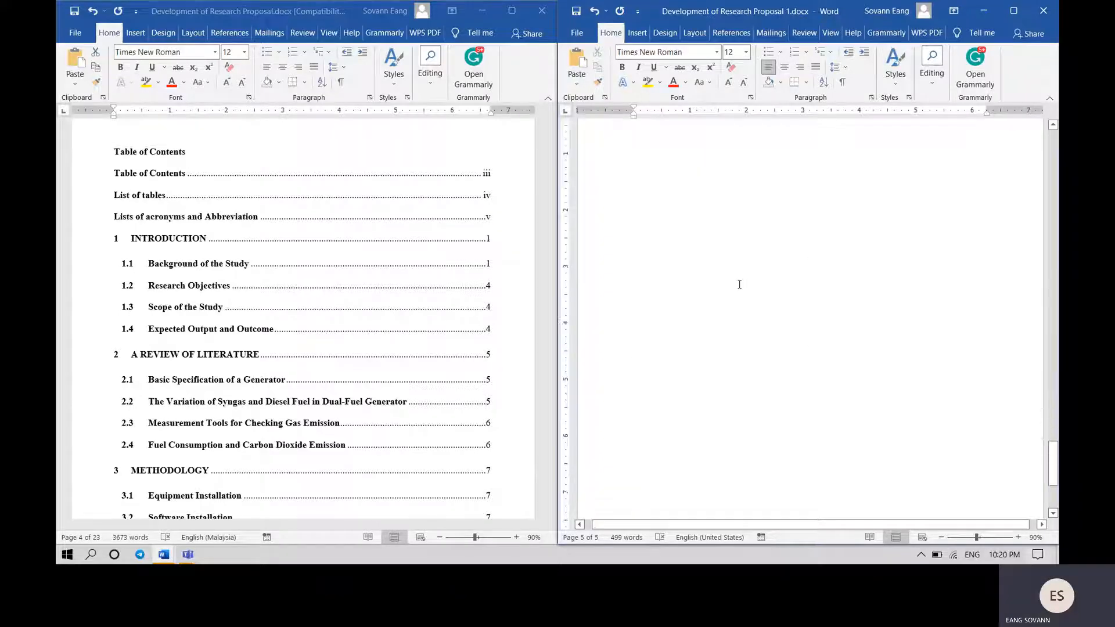
{"action": "scroll", "coordinate": [739, 284], "scroll_direction": "up", "scroll_amount": 7}
{"action": "scroll", "coordinate": [738, 286], "scroll_direction": "up", "scroll_amount": 1}
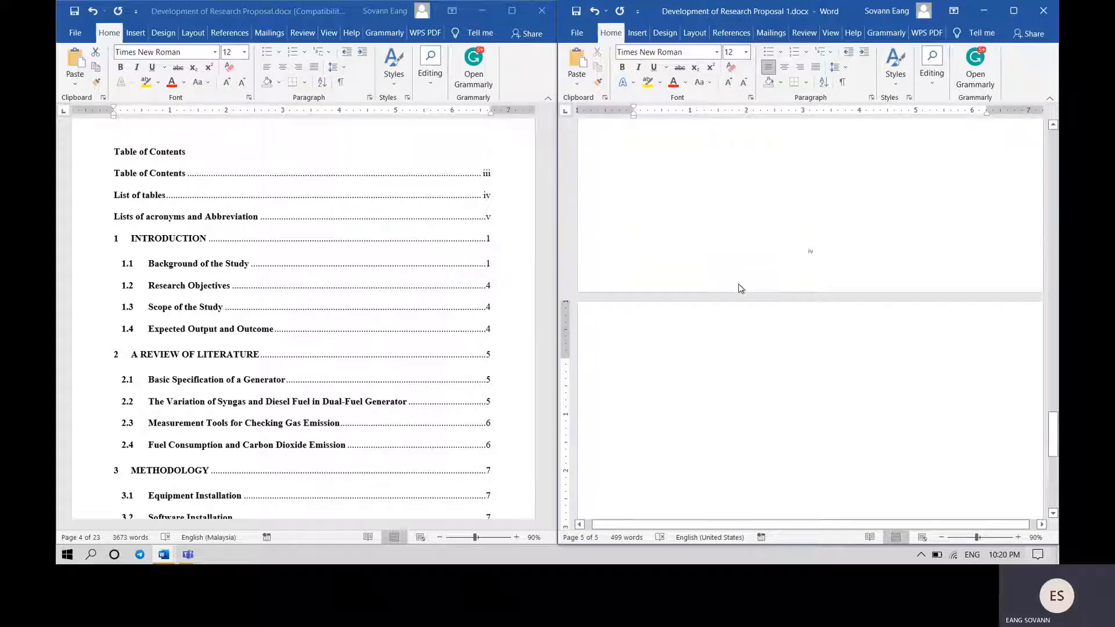
{"action": "type", "text": "List of tables"}
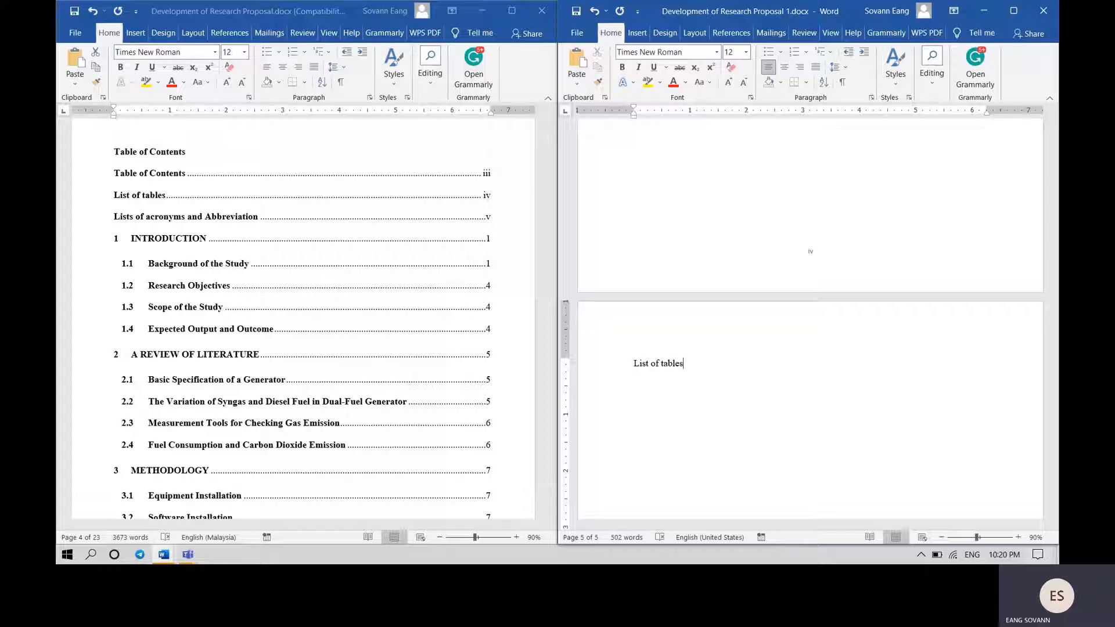
- Insert a page break after the List of tables heading and enter "Lists of acronyms and Abbreviation" on the added page
{"action": "scroll", "coordinate": [810, 324], "scroll_direction": "down", "scroll_amount": 3}
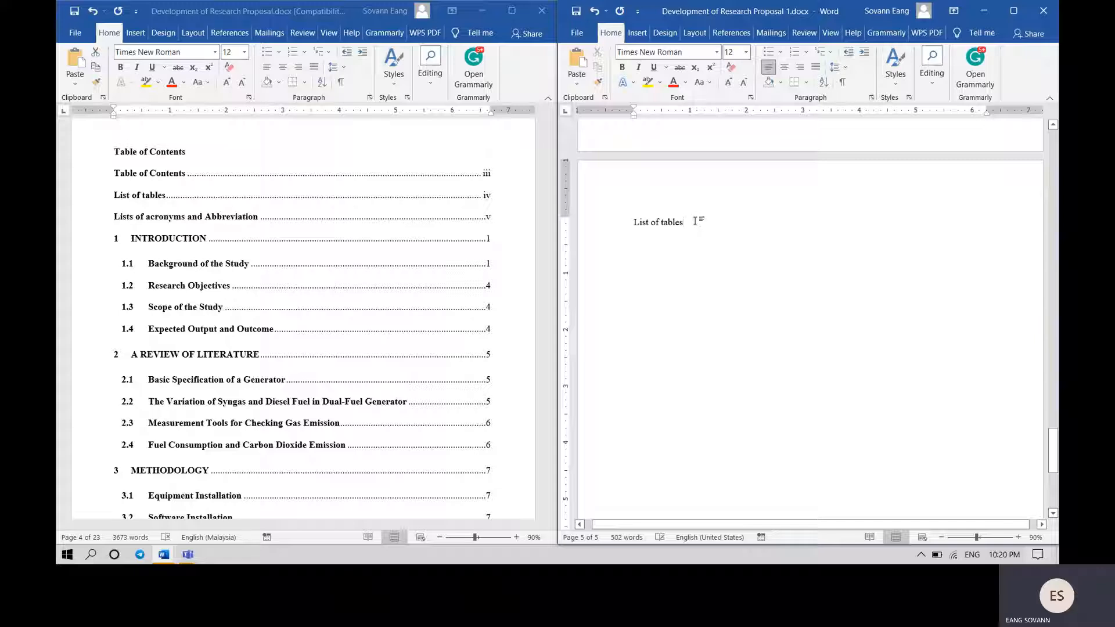
{"action": "key", "text": "ctrl+Return"}
{"action": "type", "text": "L"}
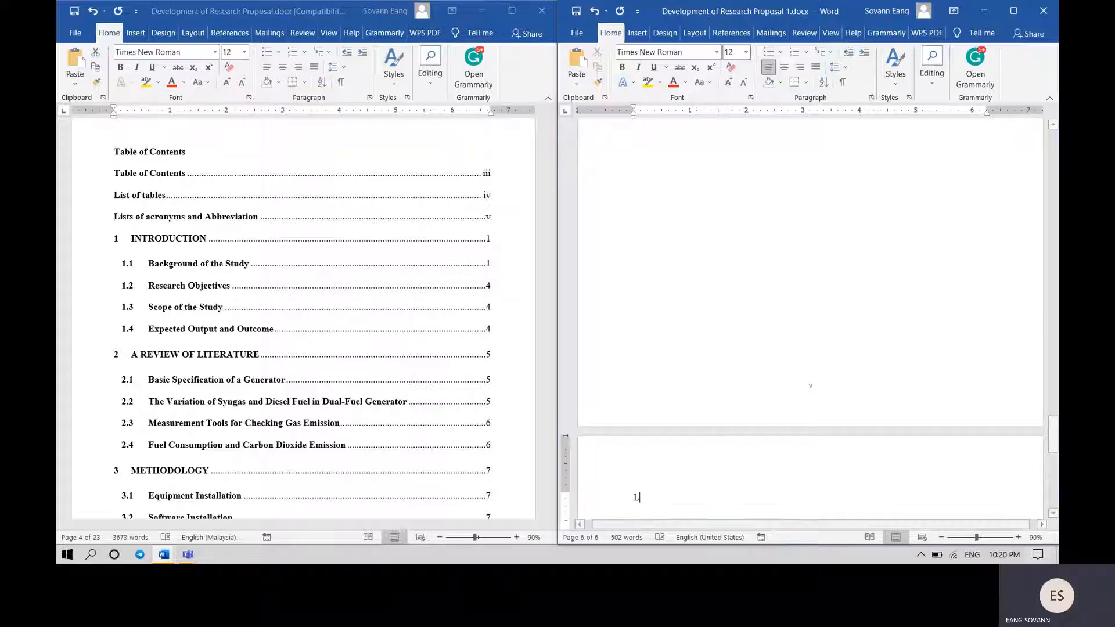
{"action": "type", "text": "ists "}
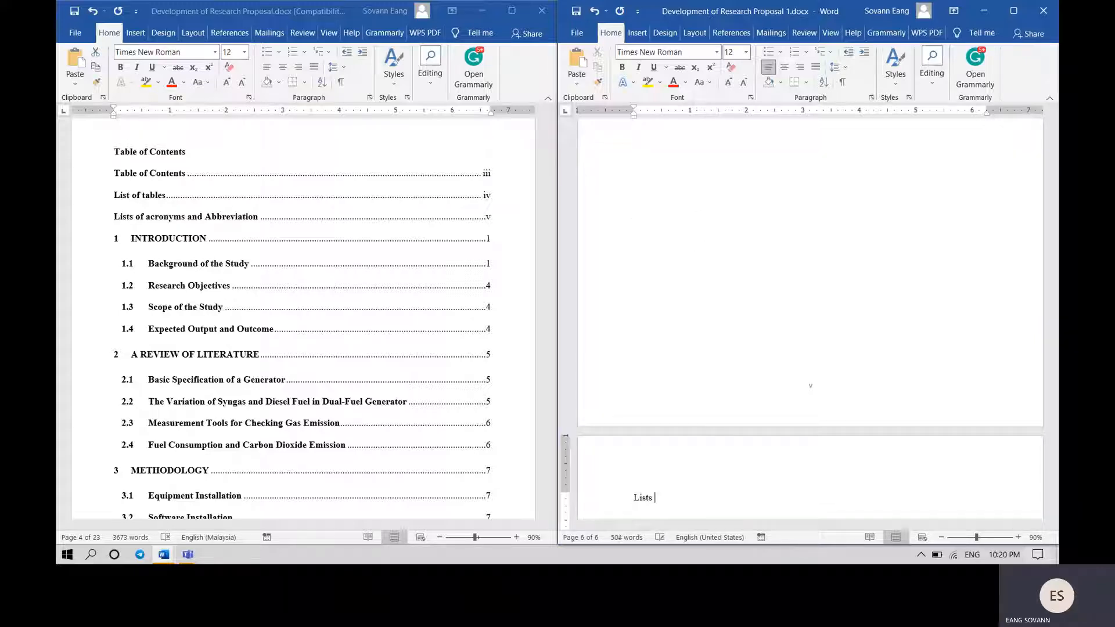
{"action": "type", "text": "of Acro"}
{"action": "key", "text": "BackSpace"}
{"action": "key", "text": "BackSpace"}
{"action": "key", "text": "BackSpace"}
{"action": "type", "text": "acronyms and Abbreviation"}
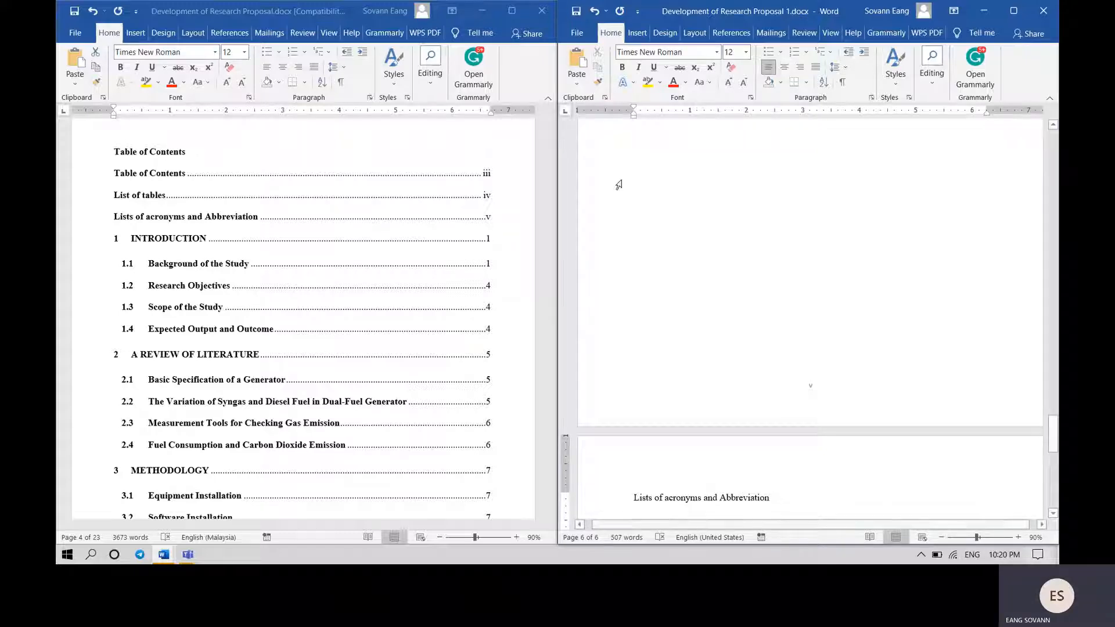
- Insert a Next Page section break after the "Lists of acronyms and Abbreviation" heading in the new document
{"action": "scroll", "coordinate": [485, 308], "scroll_direction": "down", "scroll_amount": 4}
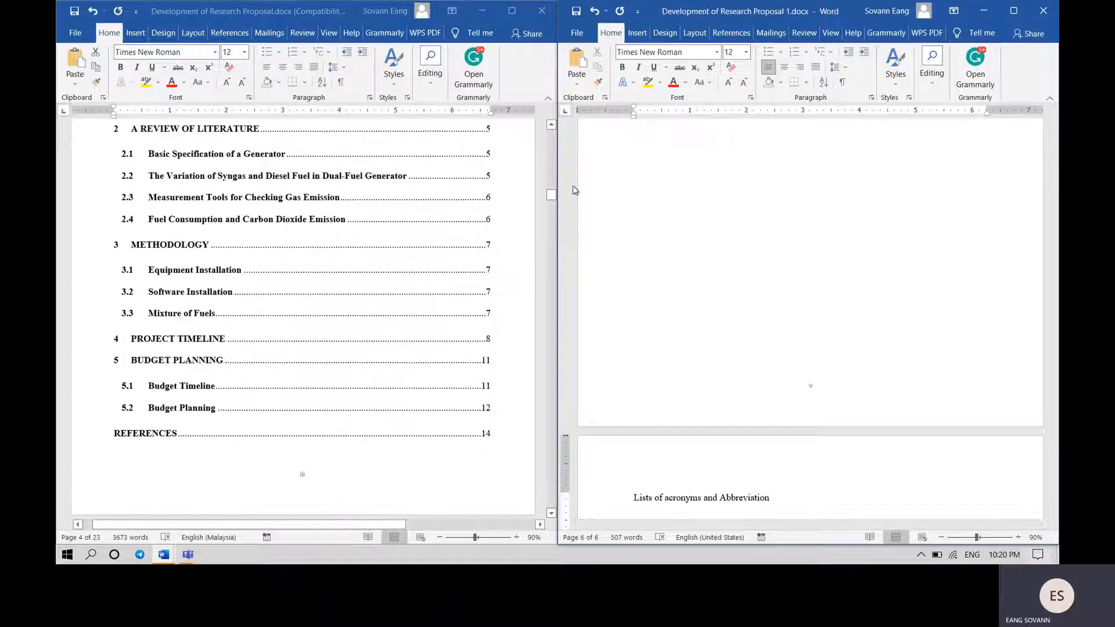
{"action": "left_click_drag", "start_coordinate": [550, 196], "coordinate": [547, 243]}
{"action": "scroll", "coordinate": [801, 379], "scroll_direction": "down", "scroll_amount": 5}
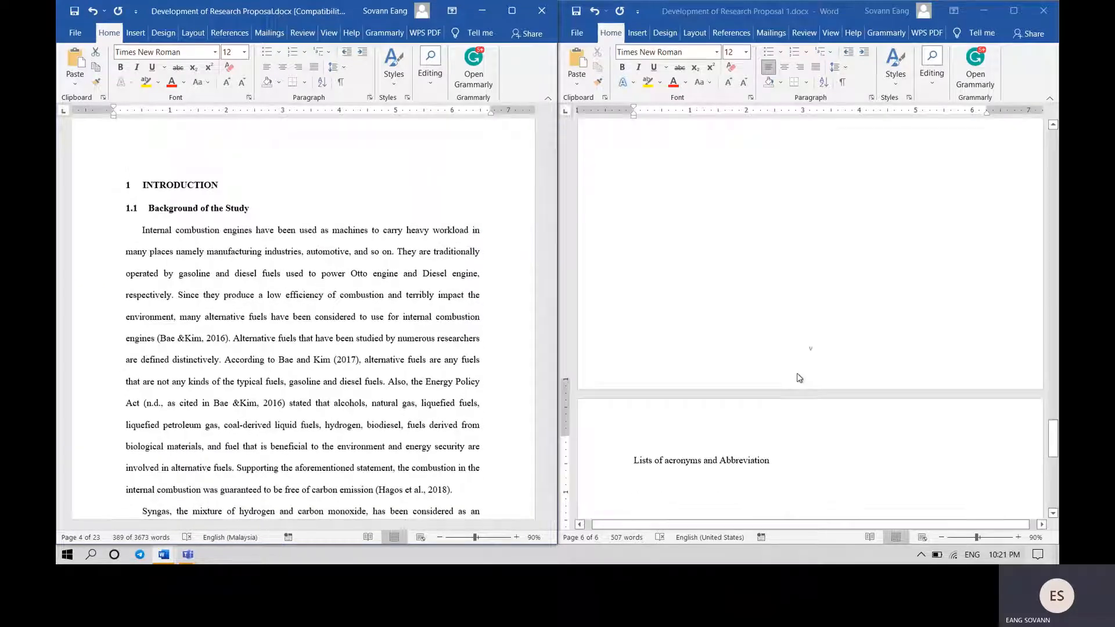
{"action": "left_click", "coordinate": [813, 291]}
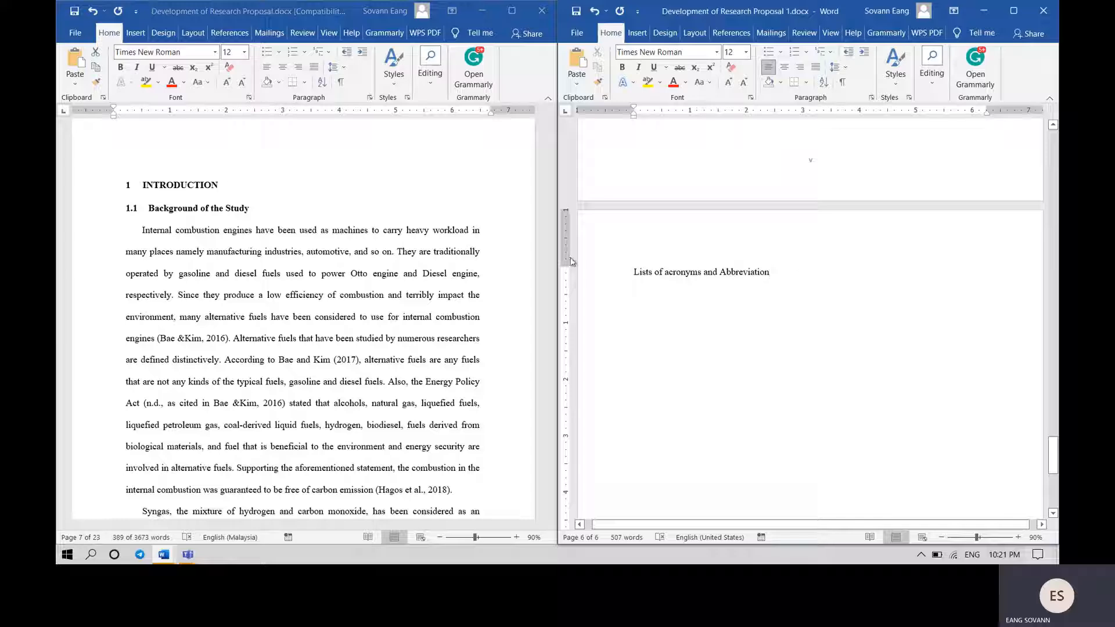
{"action": "left_click", "coordinate": [465, 214]}
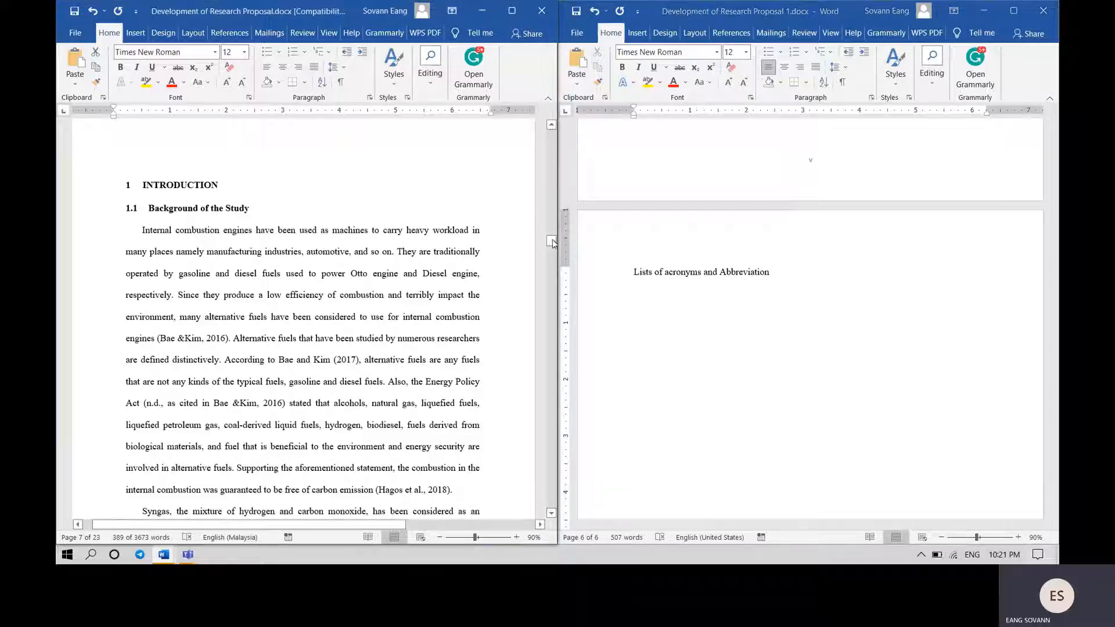
{"action": "mouse_move", "coordinate": [551, 239]}
{"action": "left_mouse_down"}
{"action": "mouse_move", "coordinate": [567, 149]}
{"action": "mouse_move", "coordinate": [568, 243]}
{"action": "mouse_move", "coordinate": [569, 173]}
{"action": "mouse_move", "coordinate": [574, 195]}
{"action": "left_mouse_up"}
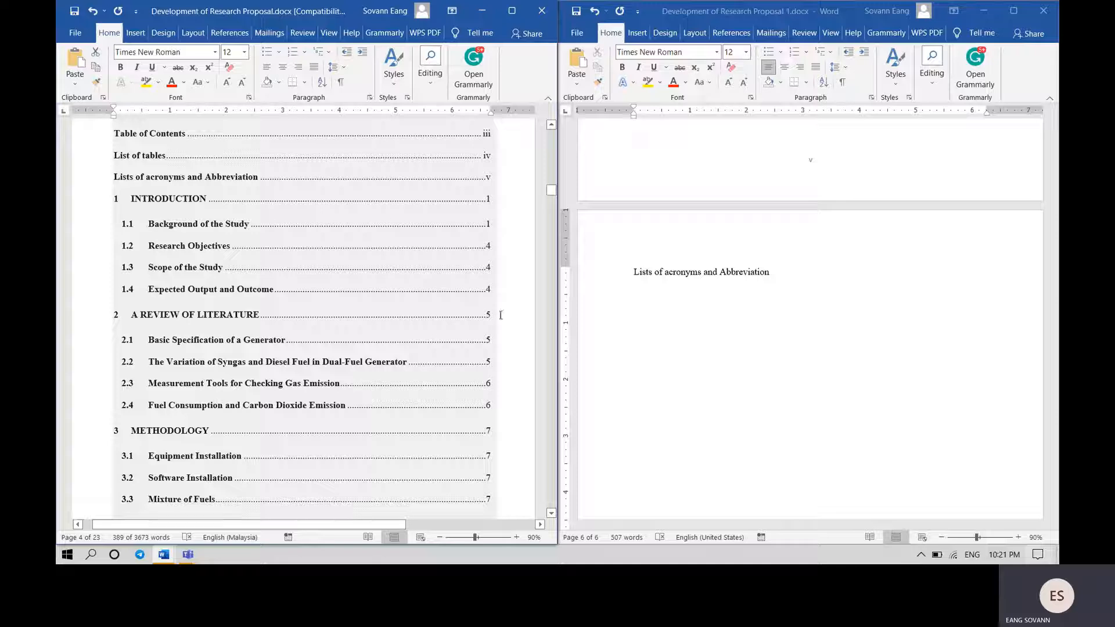
{"action": "left_click", "coordinate": [749, 286]}
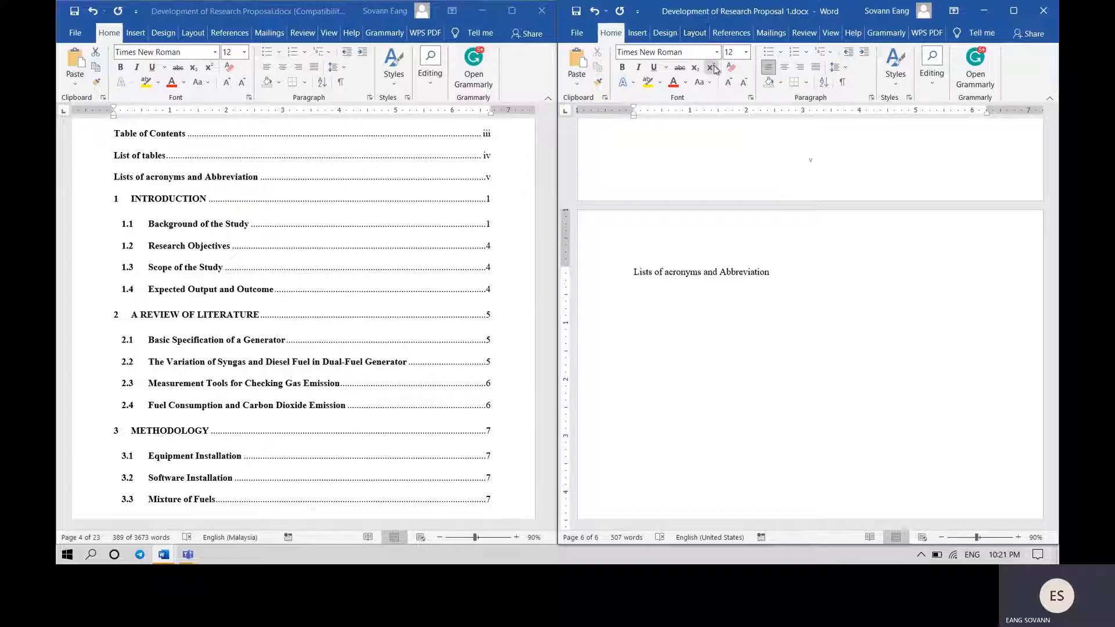
{"action": "left_click", "coordinate": [695, 33]}
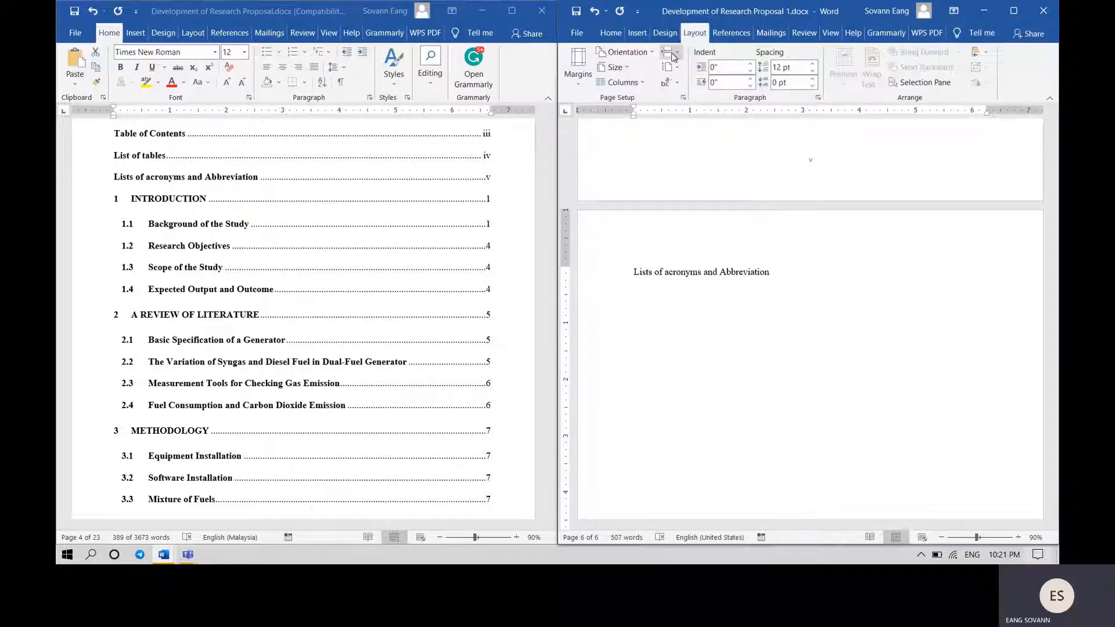
{"action": "left_click", "coordinate": [671, 53]}
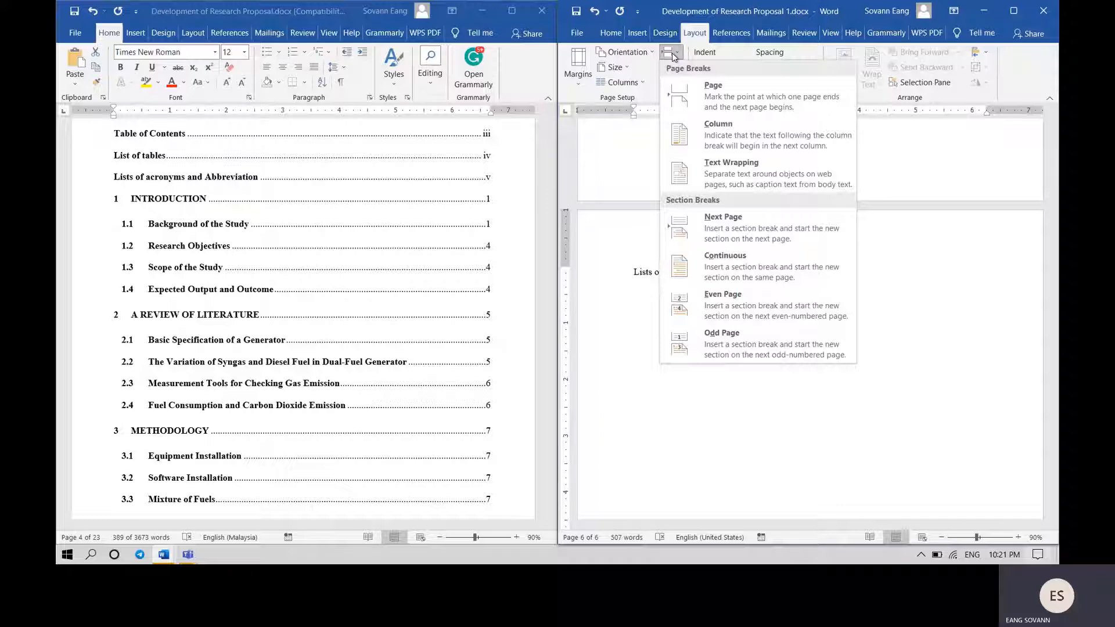
{"action": "left_click", "coordinate": [759, 232]}
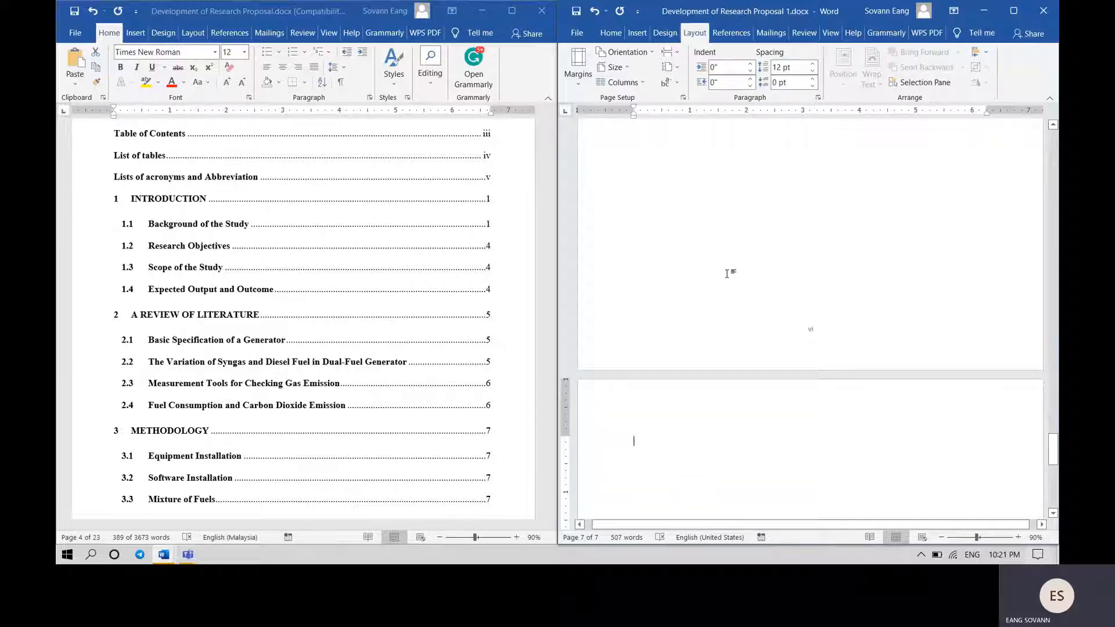
- Enter "Introduction" on the new section's first page and "Background of the Study" on the line below it, followed by a new line
{"action": "scroll", "coordinate": [521, 299], "scroll_direction": "down", "scroll_amount": 5}
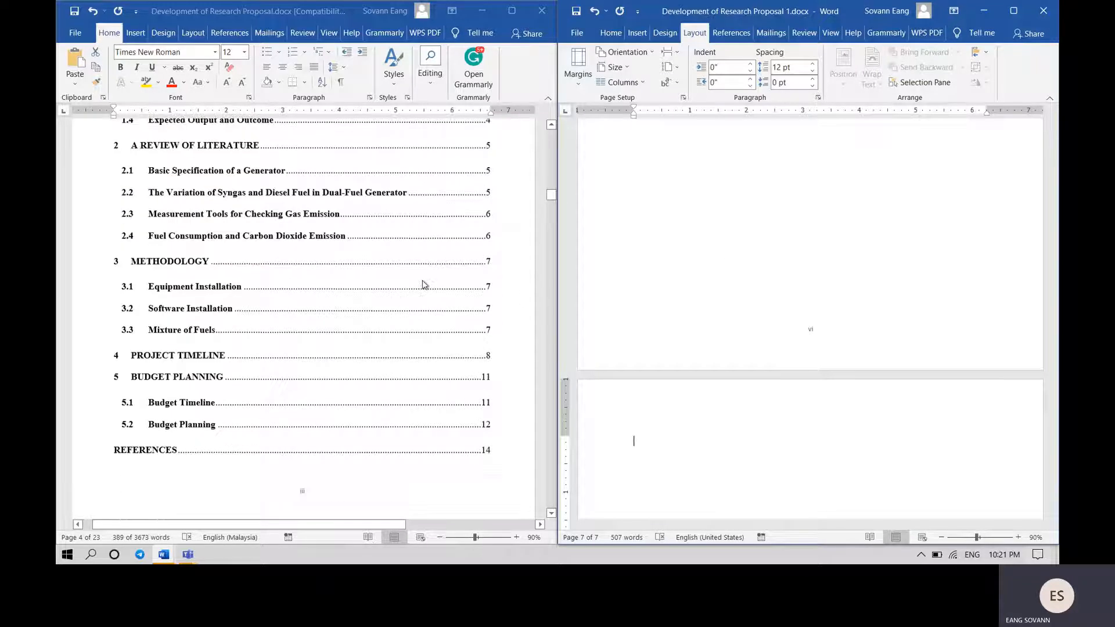
{"action": "scroll", "coordinate": [422, 285], "scroll_direction": "up", "scroll_amount": 8}
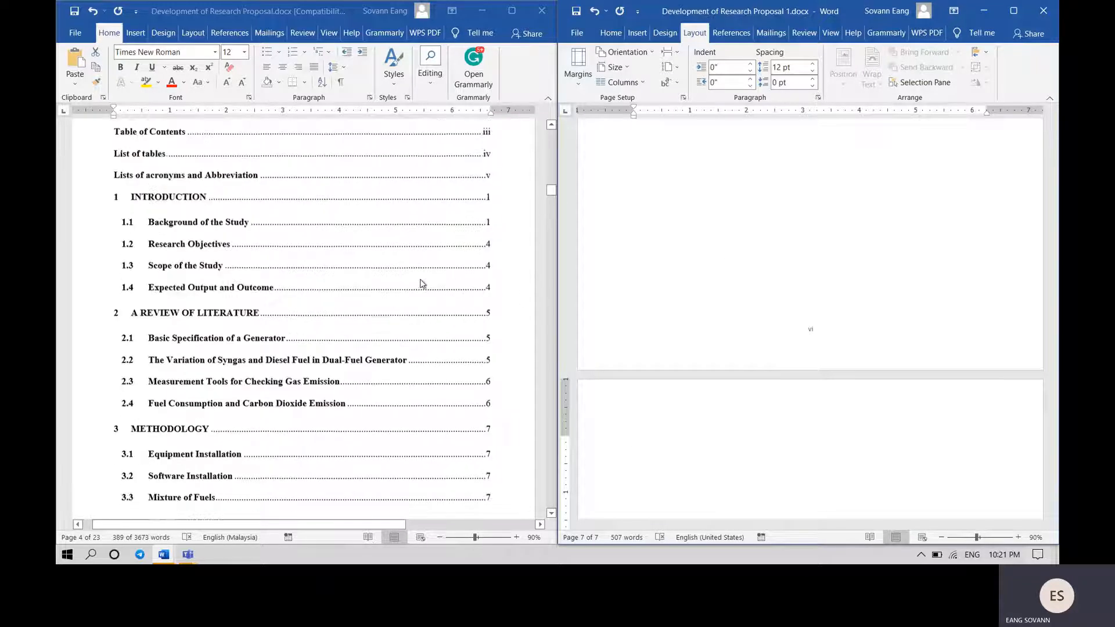
{"action": "left_click", "coordinate": [634, 441]}
{"action": "type", "text": "Introduction"}
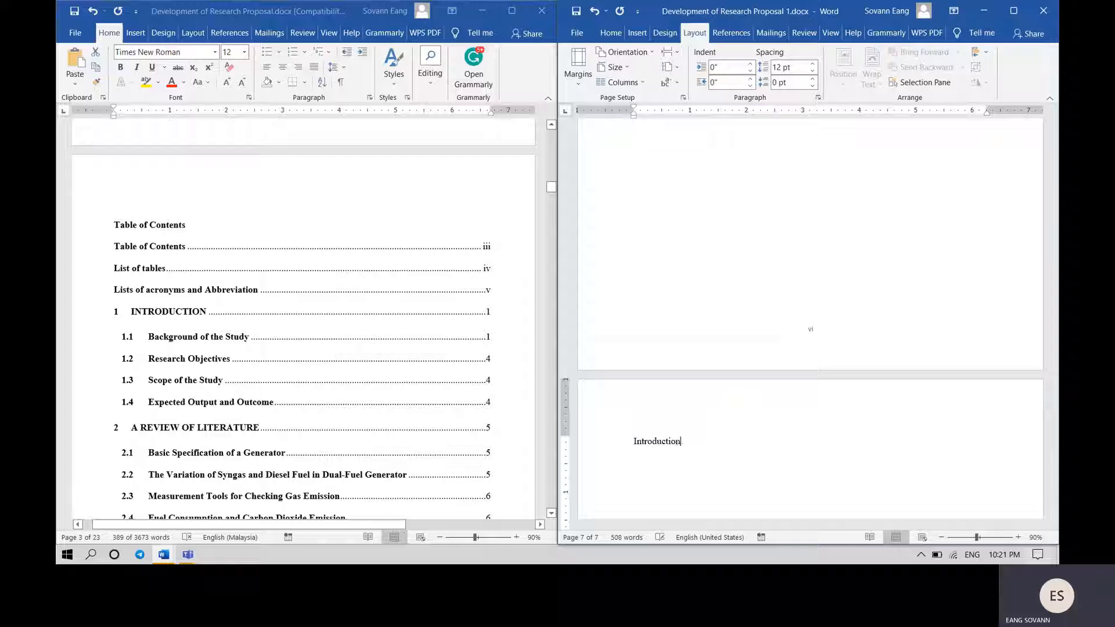
{"action": "left_click", "coordinate": [551, 188]}
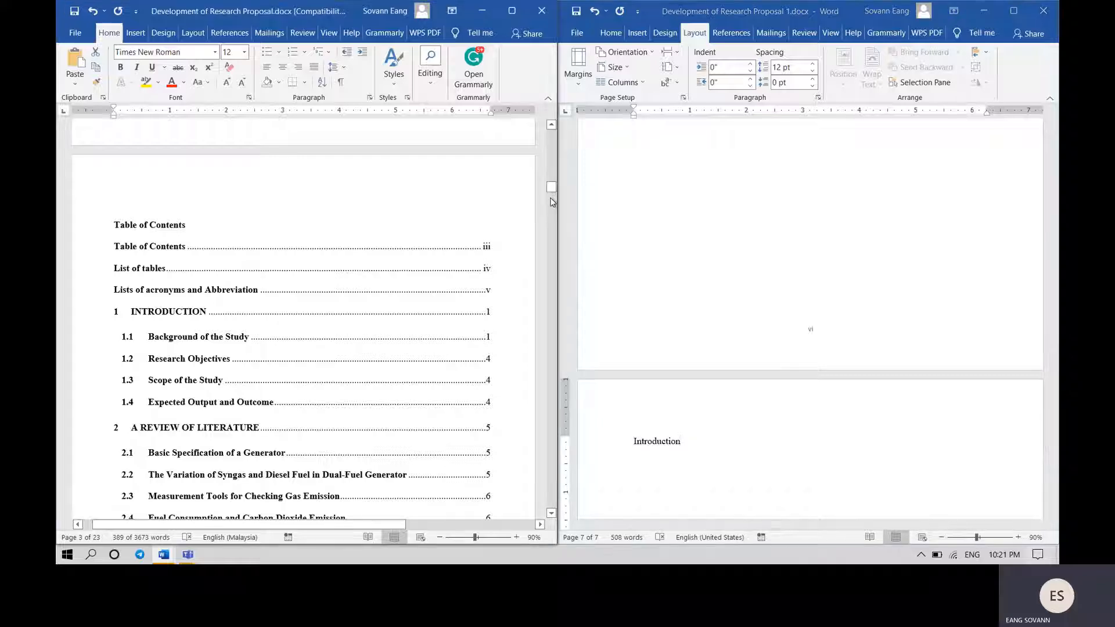
{"action": "left_click_drag", "start_coordinate": [551, 201], "coordinate": [551, 239]}
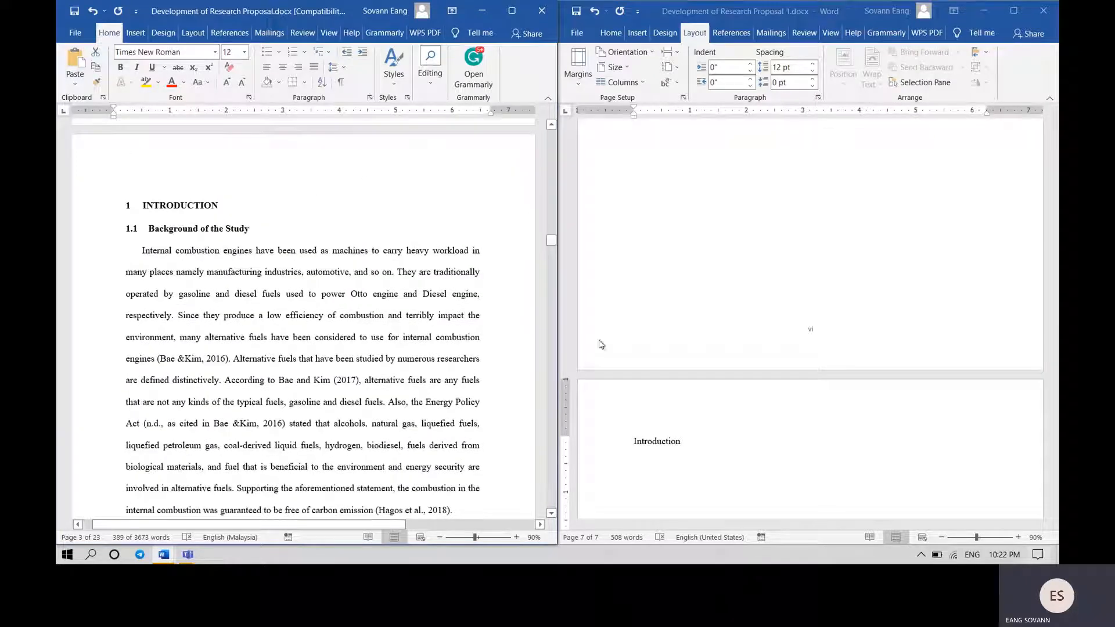
{"action": "left_click", "coordinate": [714, 443]}
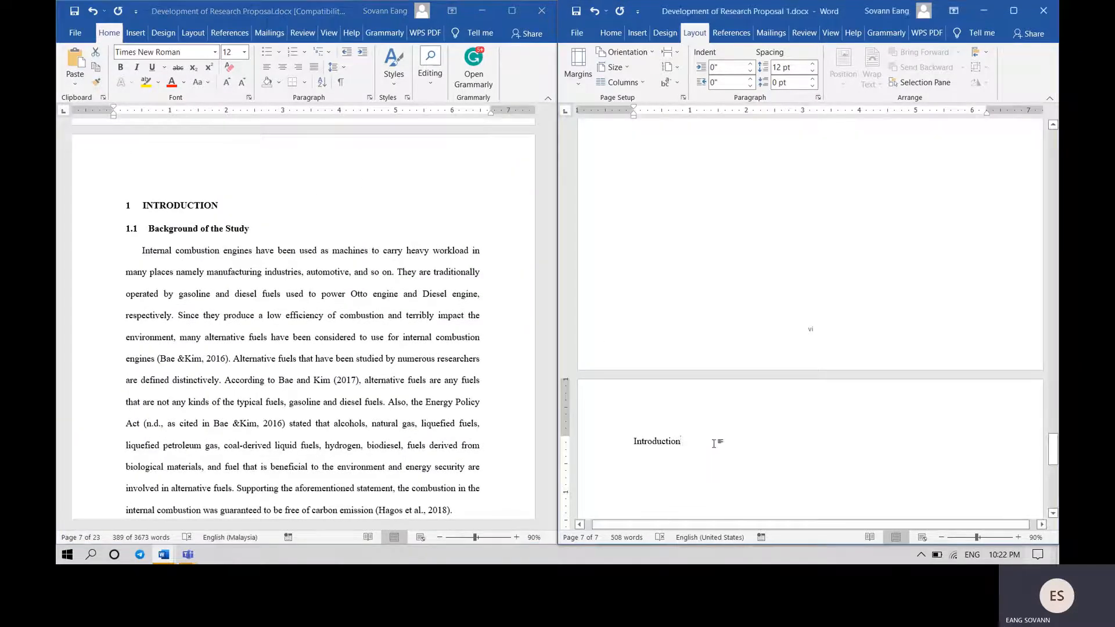
{"action": "key", "text": "Return"}
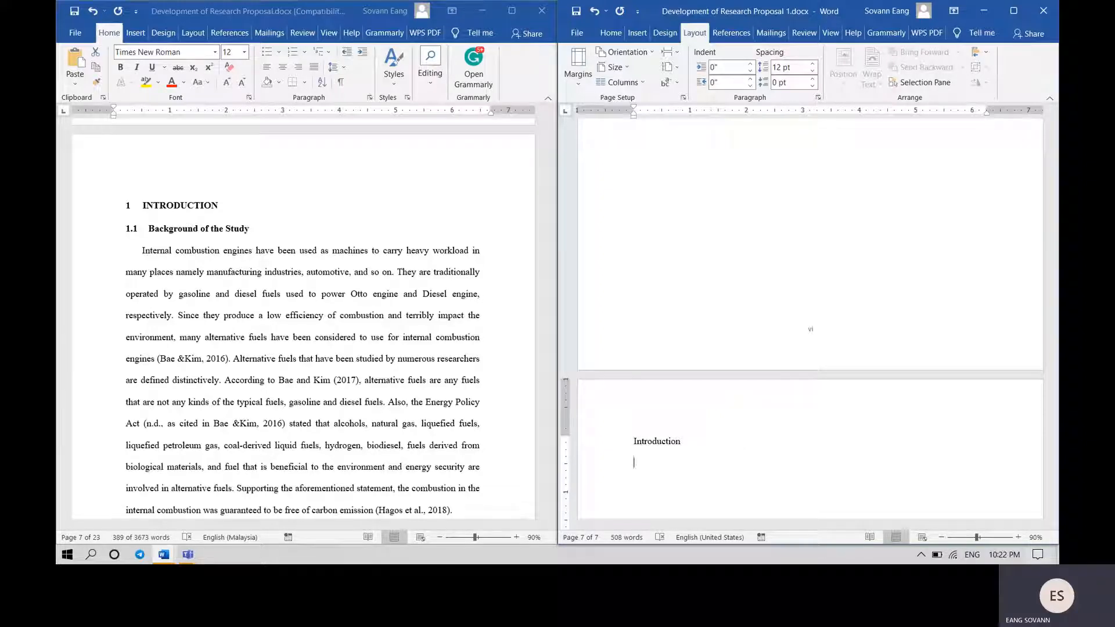
{"action": "type", "text": "Background of the Study"}
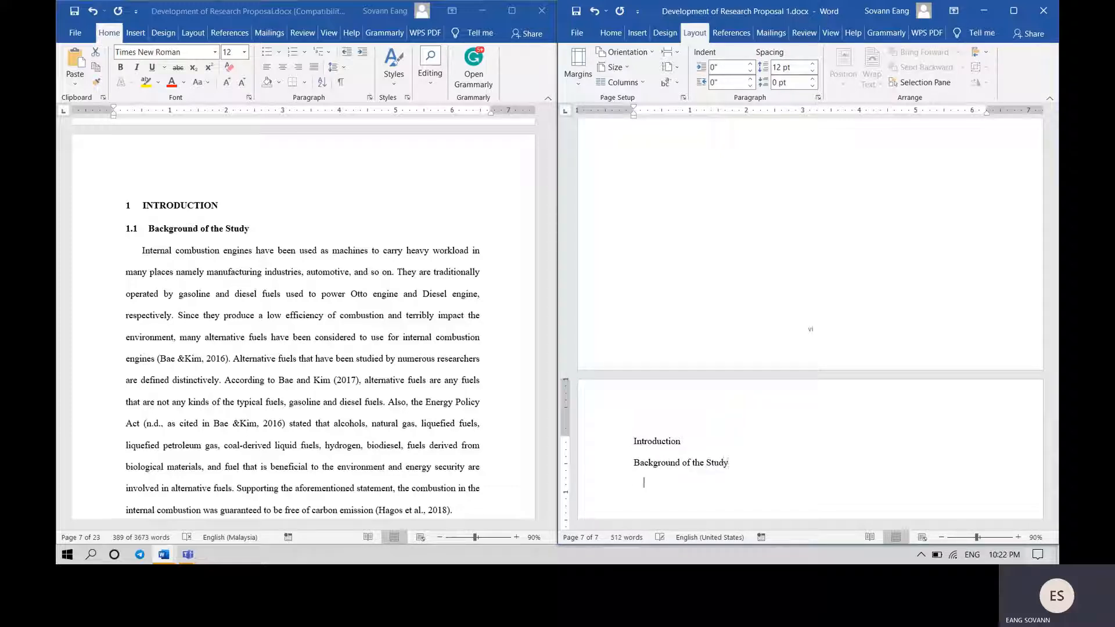
- Copy the body text of section 1.1 from the original proposal and paste it below "Background of the Study" in the new document
{"action": "left_click", "coordinate": [141, 251]}
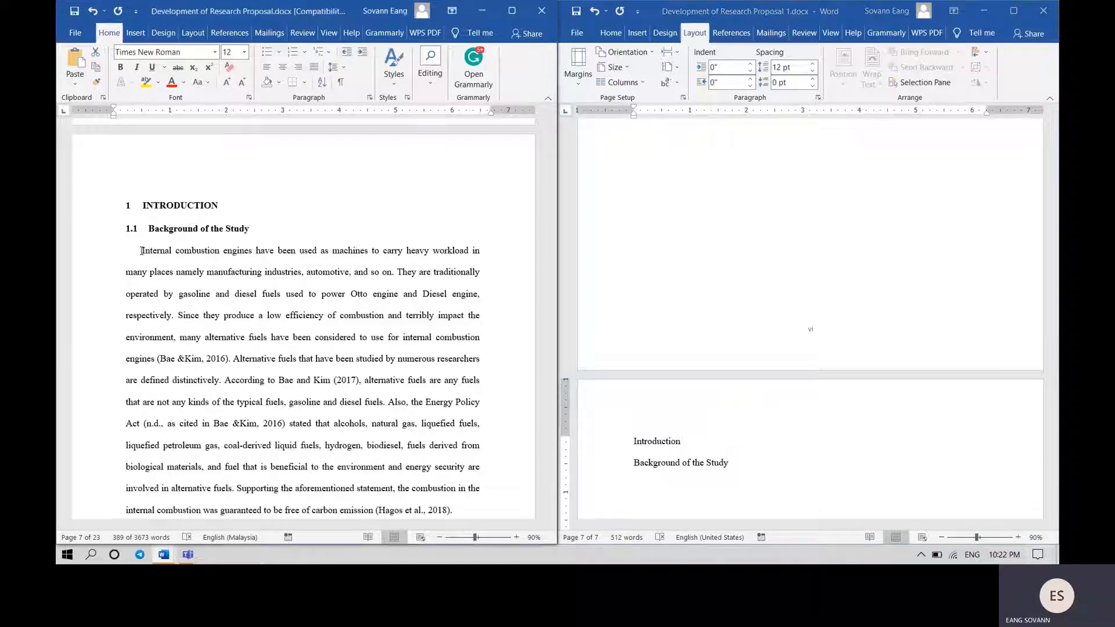
{"action": "left_click_drag", "start_coordinate": [141, 250], "coordinate": [326, 513]}
{"action": "left_click", "coordinate": [388, 182]}
{"action": "left_click_drag", "start_coordinate": [355, 100], "coordinate": [348, 262]}
{"action": "scroll", "coordinate": [689, 328], "scroll_direction": "down", "scroll_amount": 5}
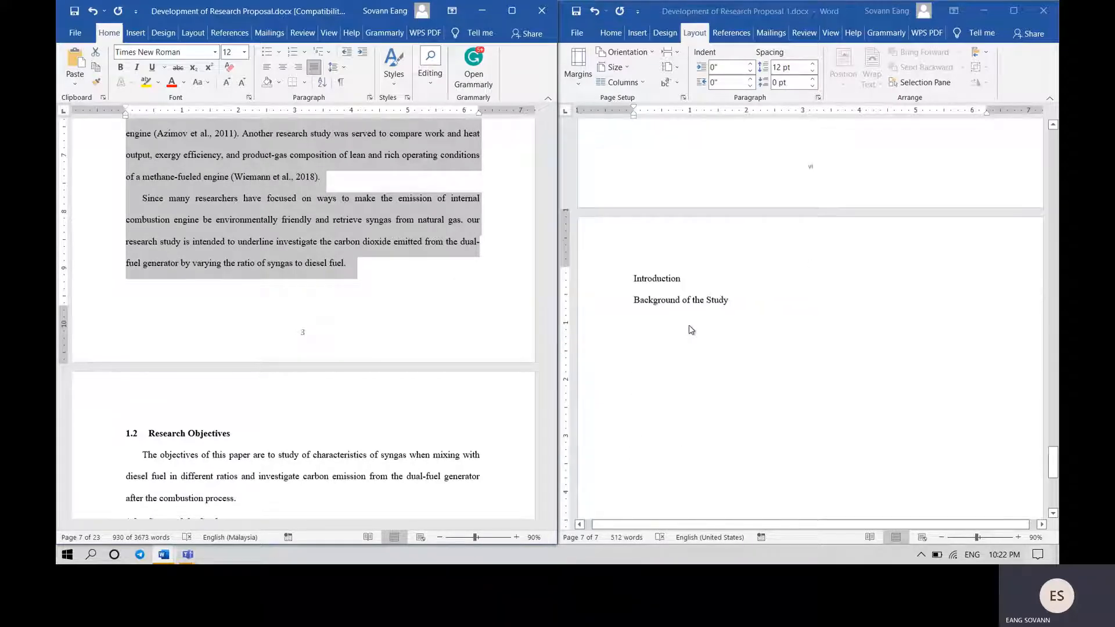
{"action": "left_click", "coordinate": [654, 315]}
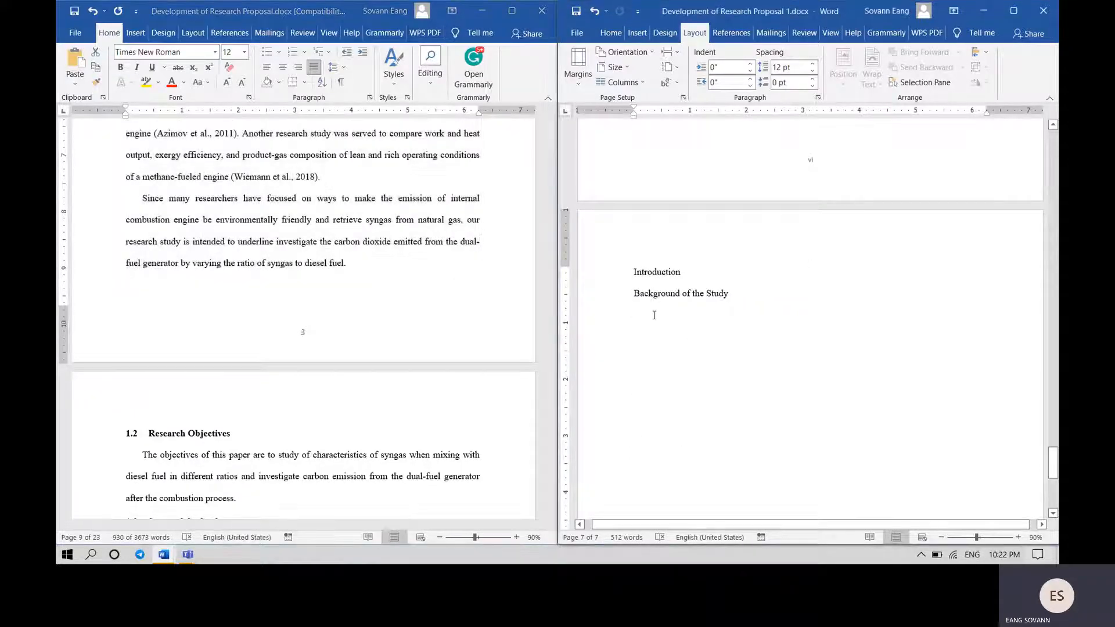
{"action": "key", "text": "ctrl+v"}
- Include the "Introduction" heading in the table of contents as Level 1
{"action": "scroll", "coordinate": [719, 322], "scroll_direction": "up", "scroll_amount": 15}
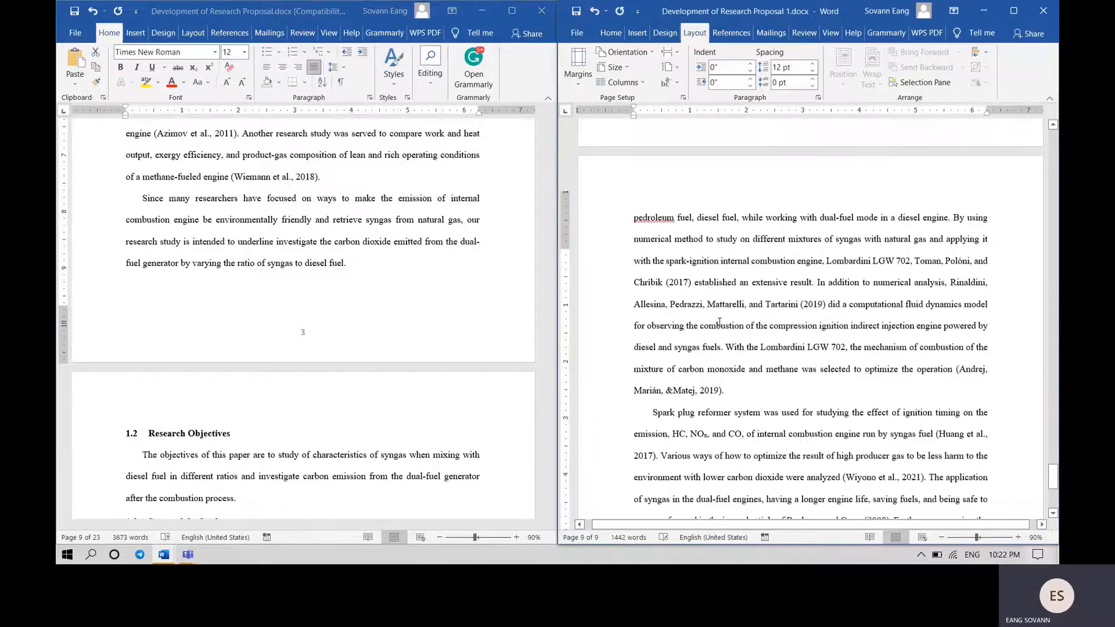
{"action": "scroll", "coordinate": [719, 322], "scroll_direction": "up", "scroll_amount": 10}
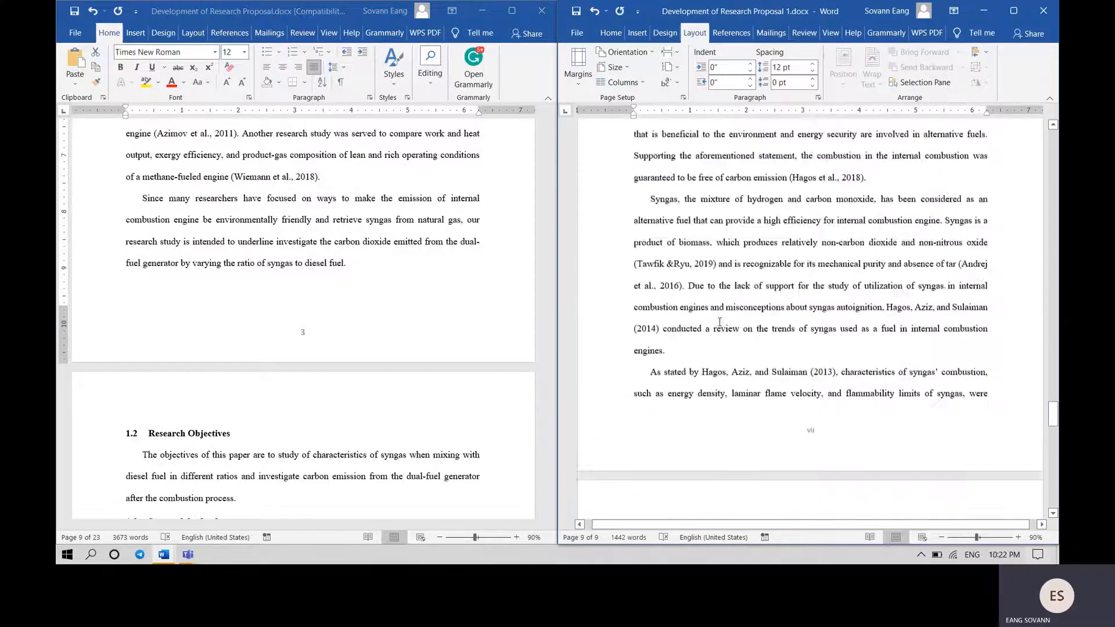
{"action": "scroll", "coordinate": [719, 323], "scroll_direction": "up", "scroll_amount": 1}
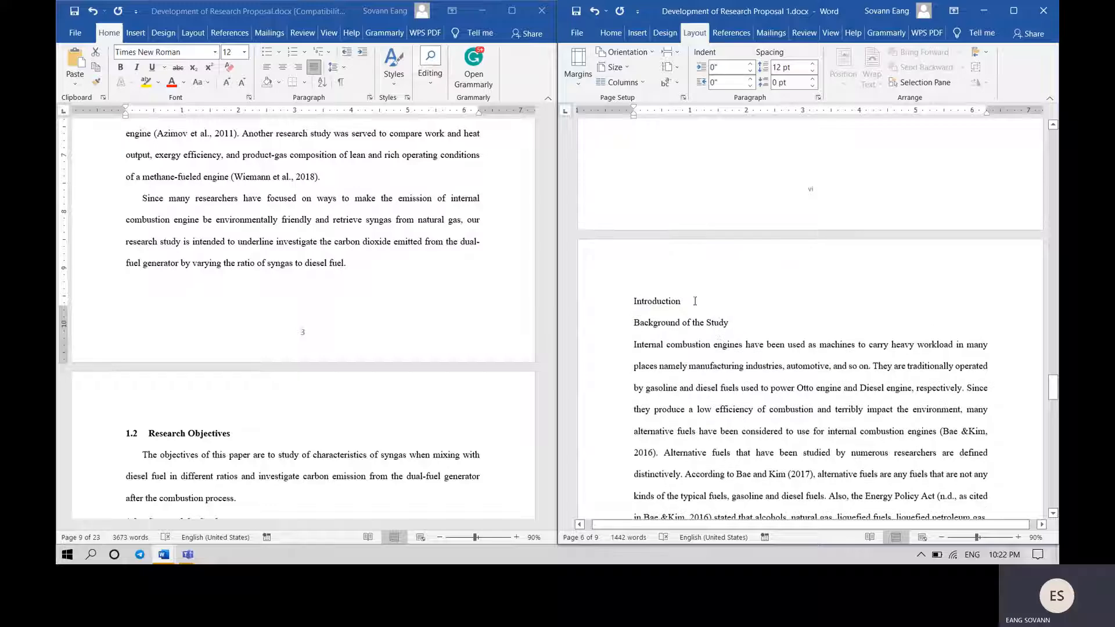
{"action": "scroll", "coordinate": [708, 301], "scroll_direction": "down", "scroll_amount": 5}
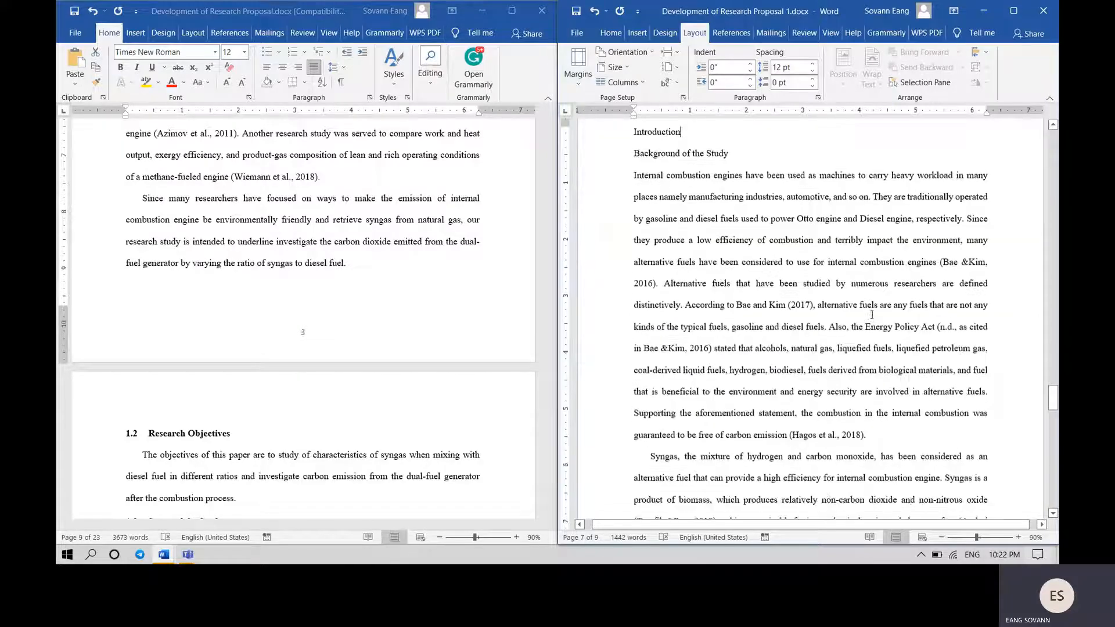
{"action": "scroll", "coordinate": [650, 179], "scroll_direction": "up", "scroll_amount": 3}
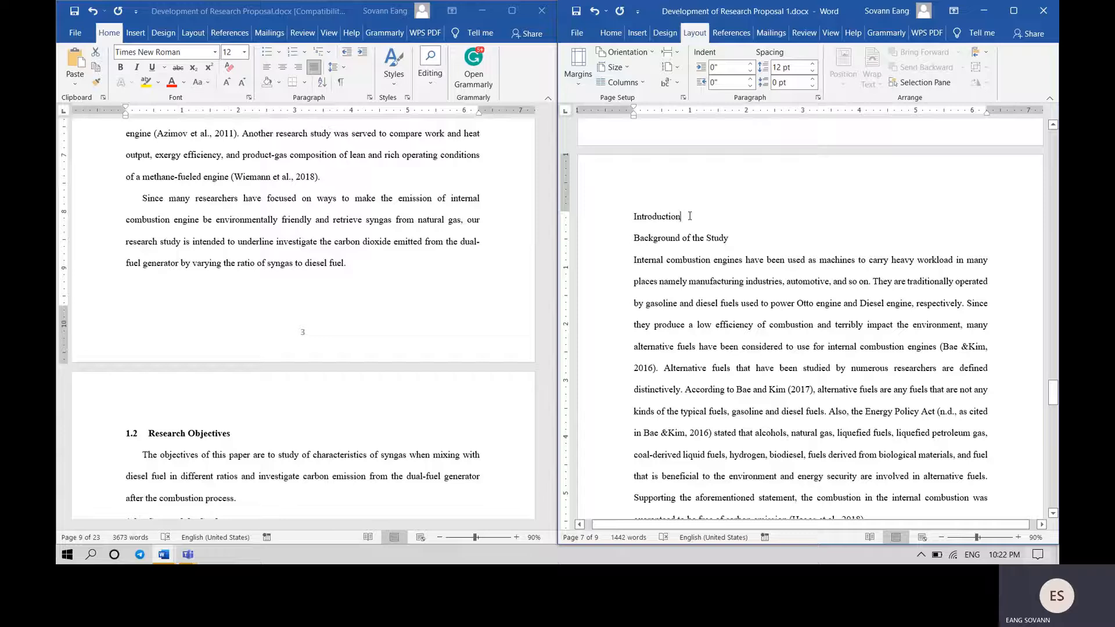
{"action": "double_click", "coordinate": [639, 216]}
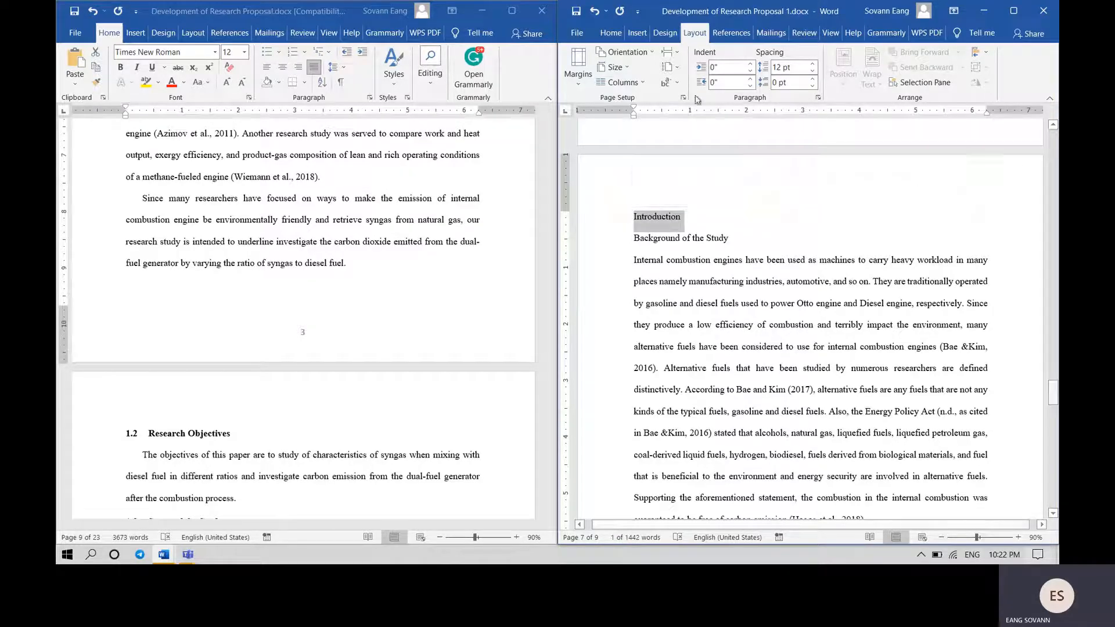
{"action": "left_click", "coordinate": [731, 32]}
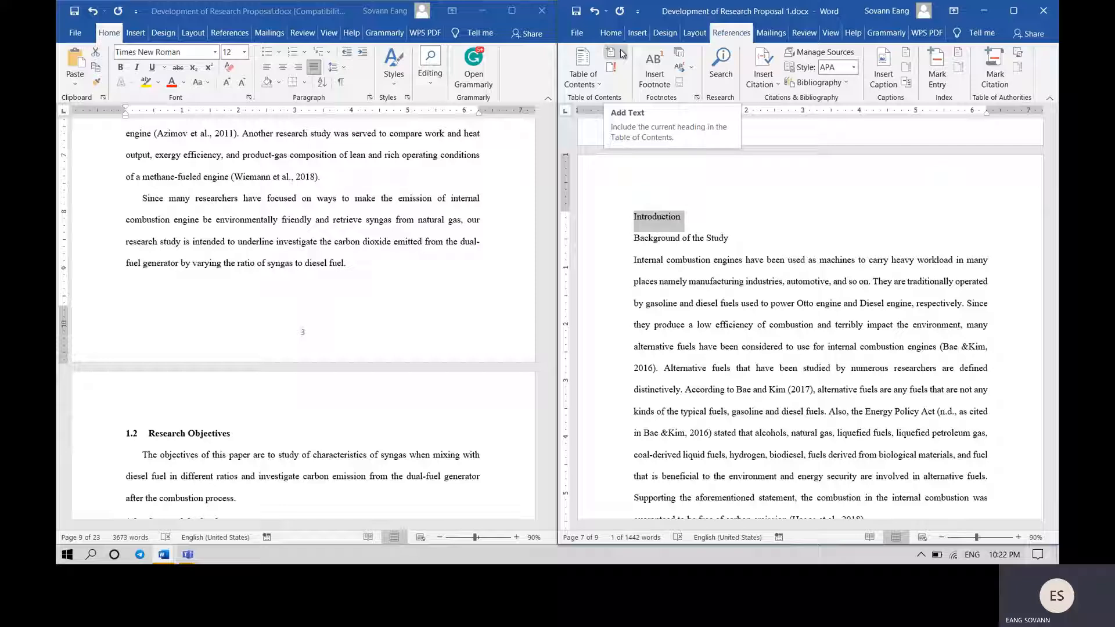
{"action": "left_click", "coordinate": [622, 54]}
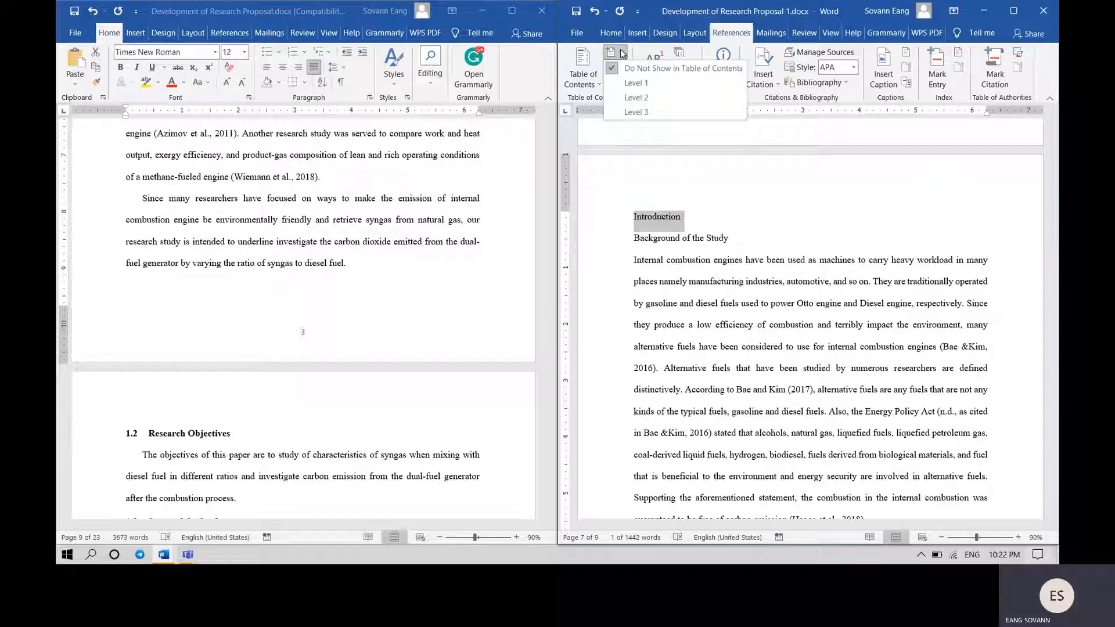
{"action": "left_click", "coordinate": [635, 83]}
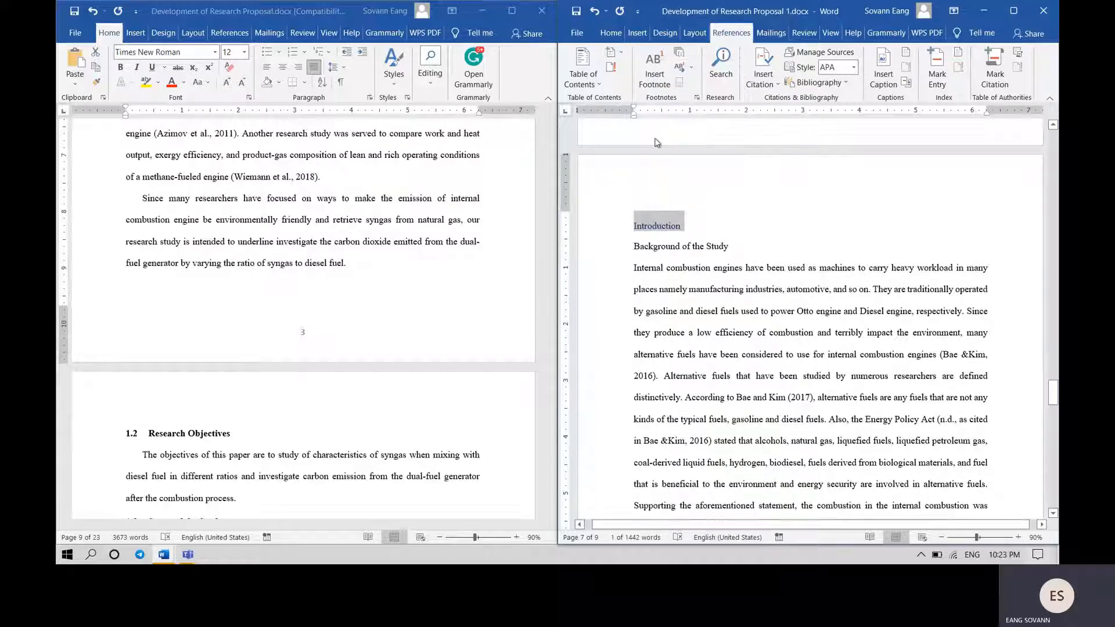
- Apply the 1., 1.1., 1.1.1. multilevel list to the "Introduction" heading
{"action": "left_click", "coordinate": [610, 34]}
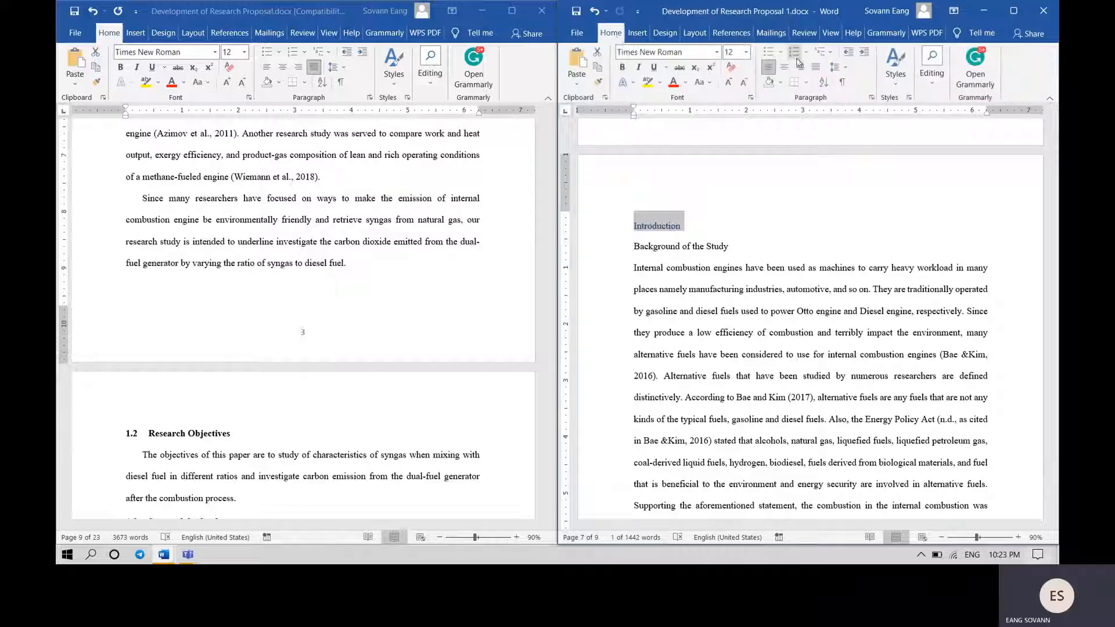
{"action": "left_click", "coordinate": [829, 54]}
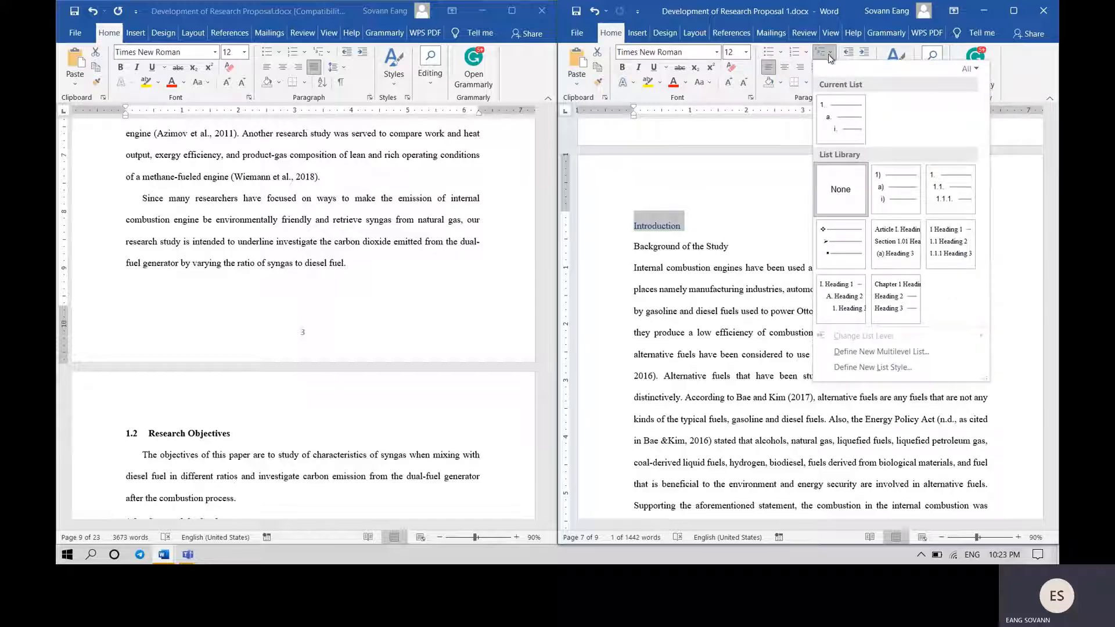
{"action": "mouse_move", "coordinate": [930, 192]}
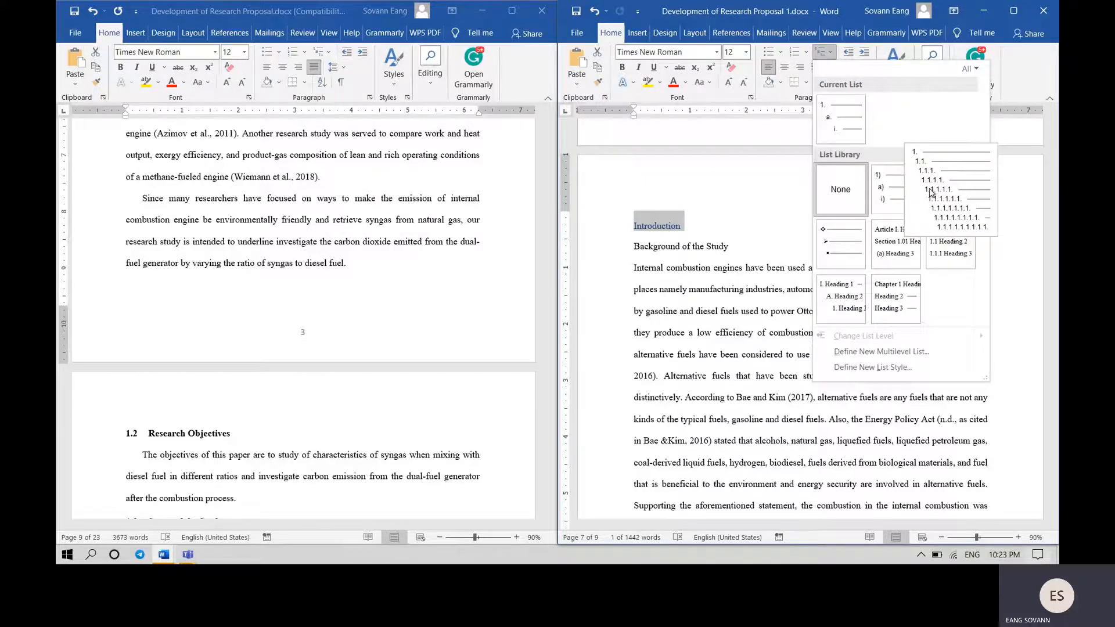
{"action": "left_click", "coordinate": [965, 203]}
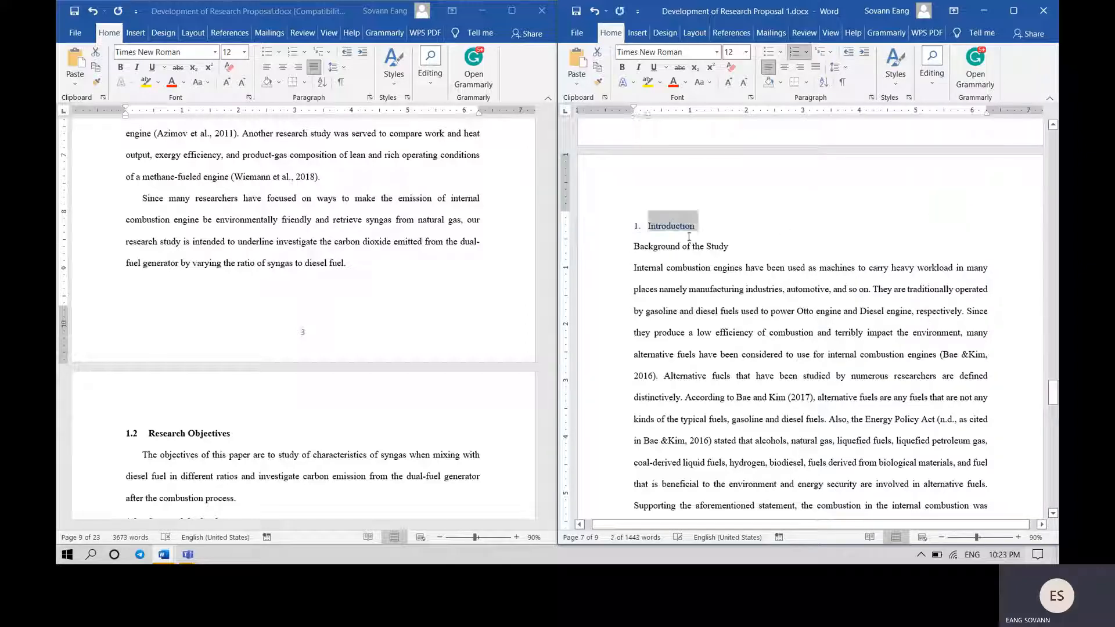
- Include the "Background of the Study" heading in the table of contents as Level 2
{"action": "left_click_drag", "start_coordinate": [734, 250], "coordinate": [627, 248]}
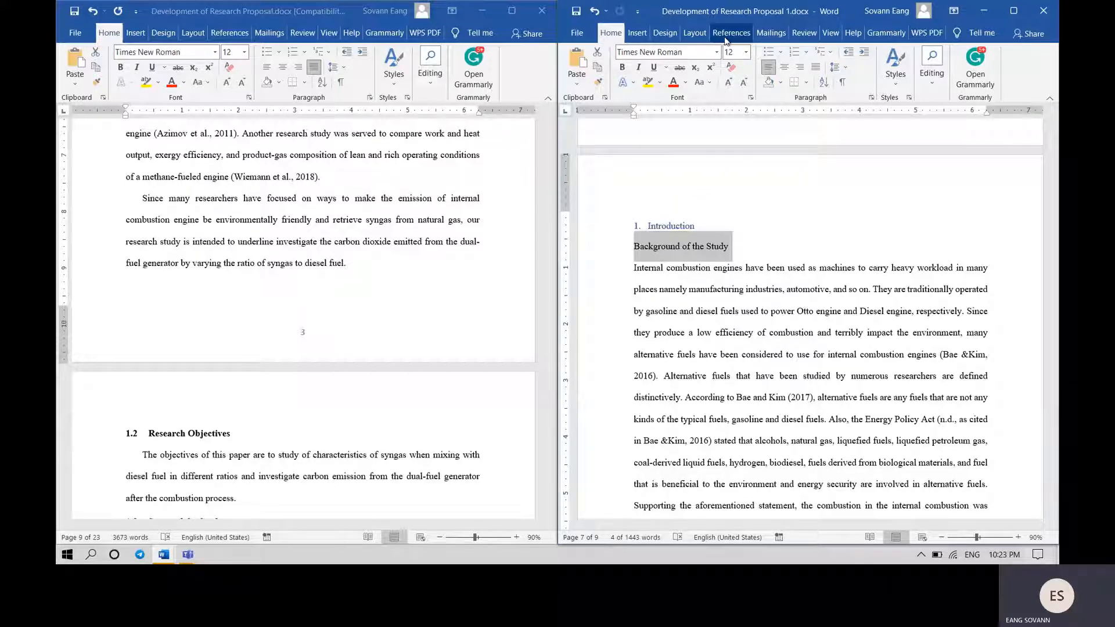
{"action": "left_click", "coordinate": [726, 36]}
{"action": "left_click", "coordinate": [623, 56]}
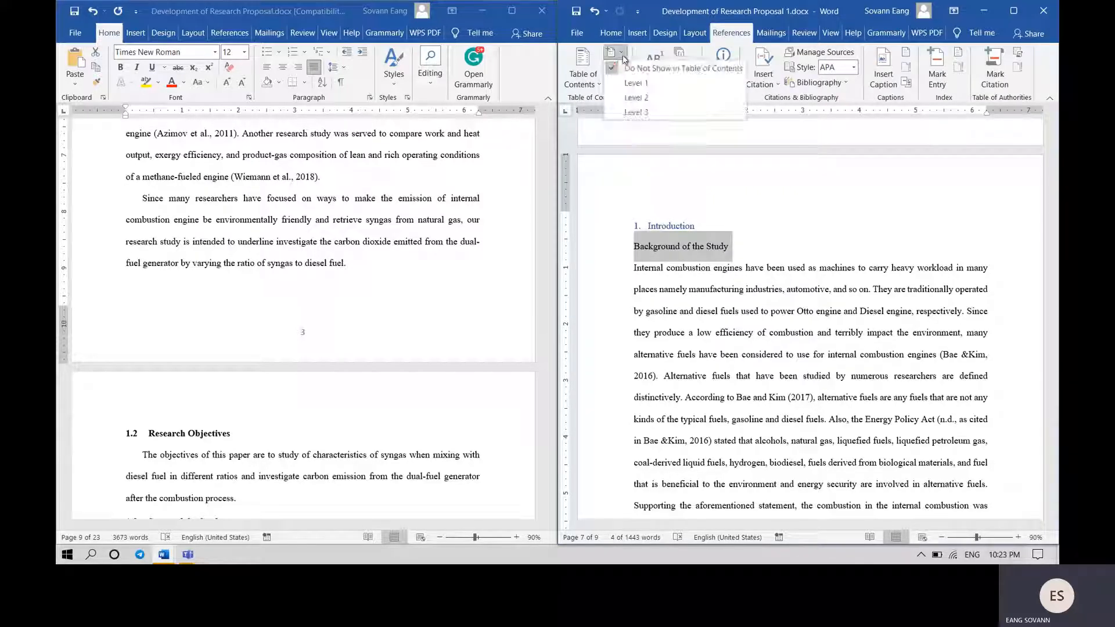
{"action": "left_click", "coordinate": [622, 99]}
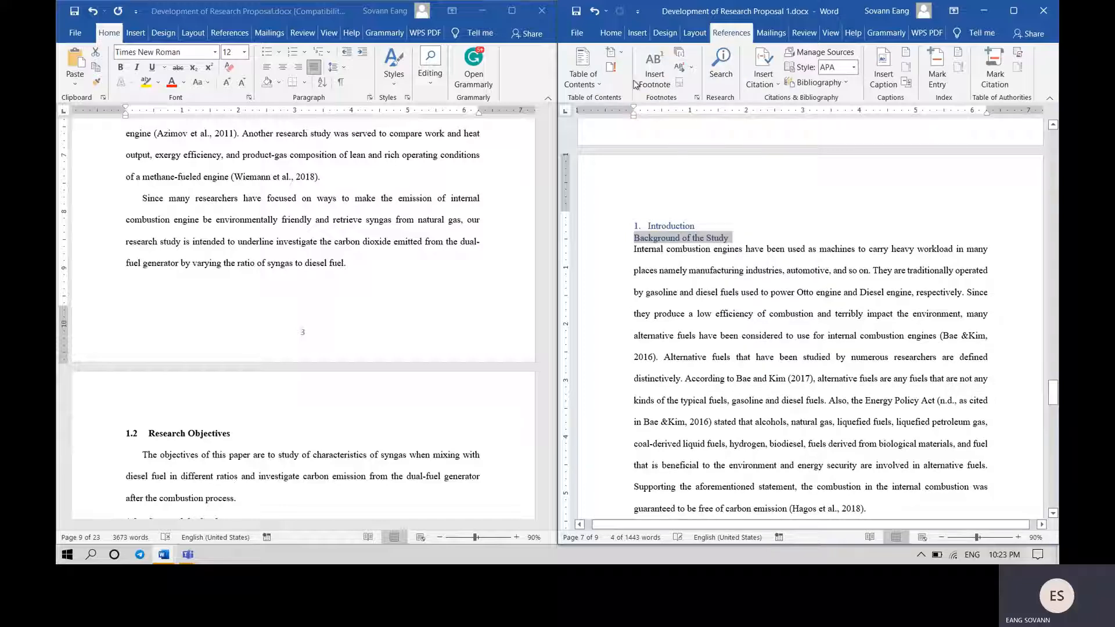
- Apply the document's current 1., 1.1., 1.1.1. multilevel list to the "Background of the Study" heading
{"action": "left_click", "coordinate": [611, 34]}
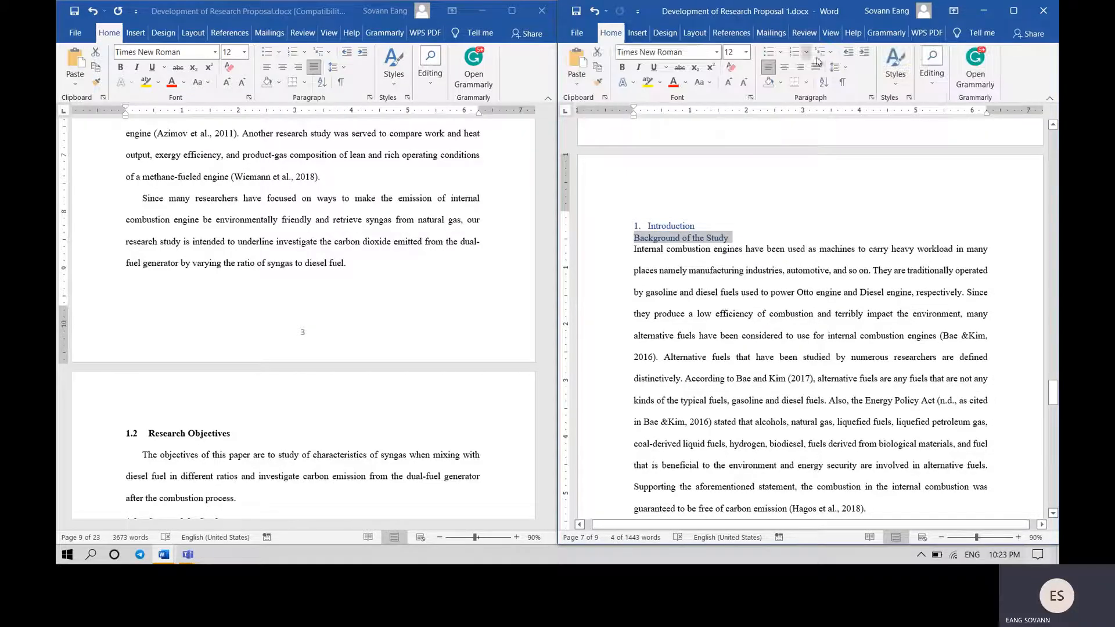
{"action": "left_click", "coordinate": [827, 56]}
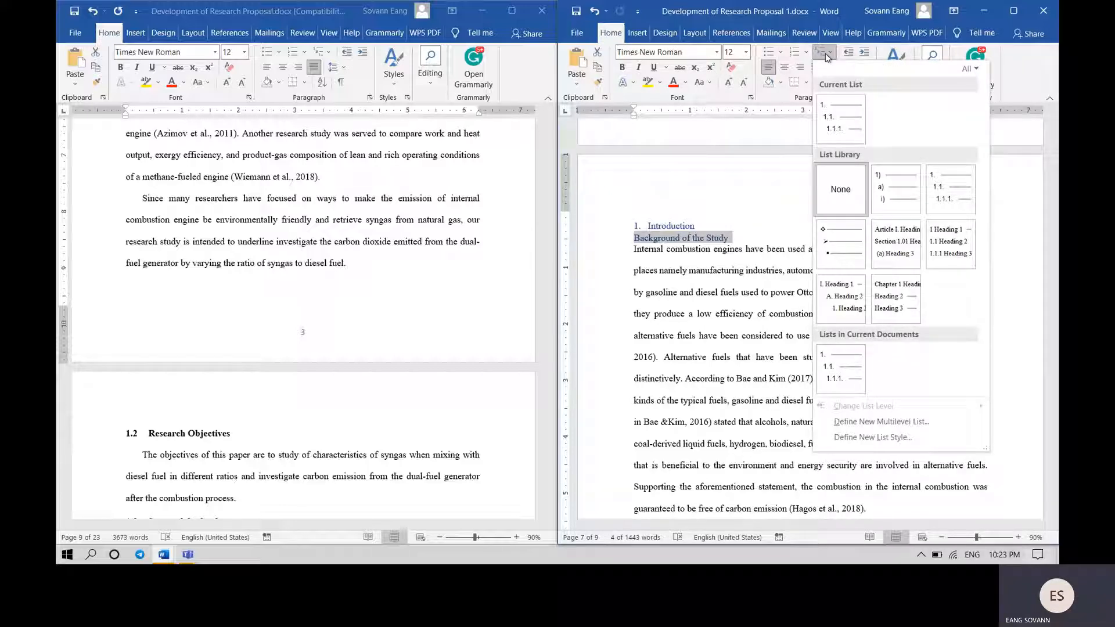
{"action": "mouse_move", "coordinate": [850, 125]}
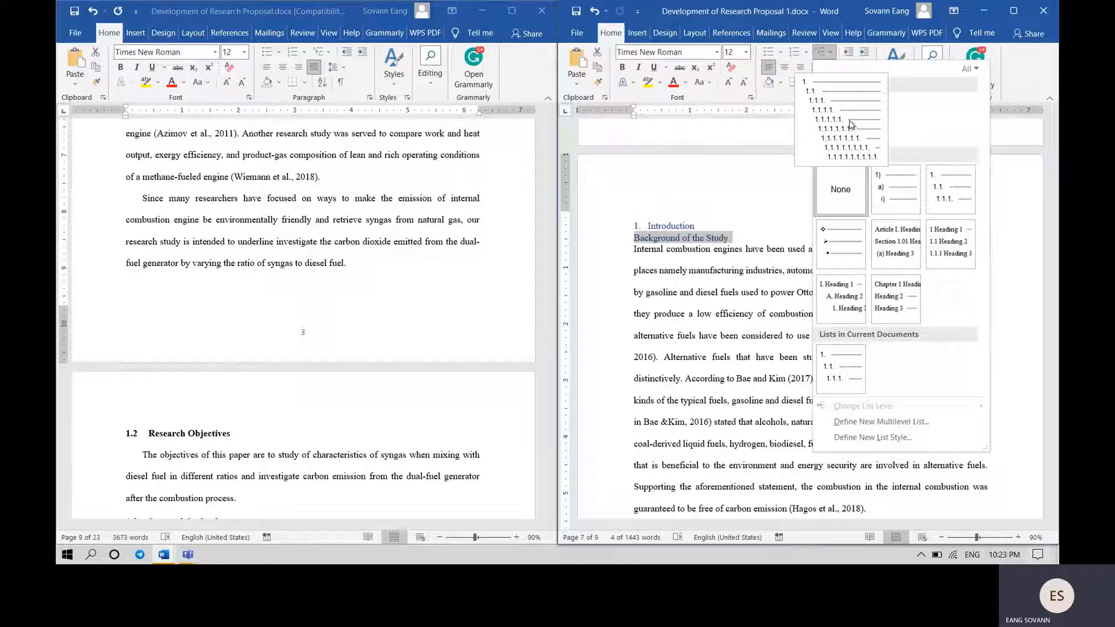
{"action": "left_click", "coordinate": [850, 125]}
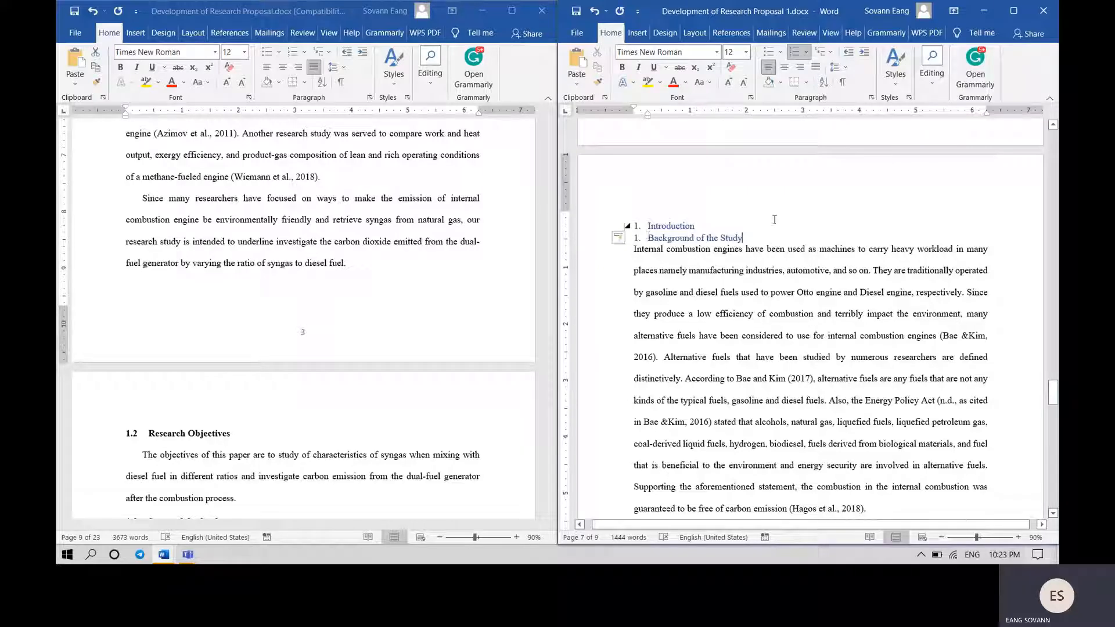
- Switch "Background of the Study" to the heading-linked multilevel list with 1 Heading 1, 1.1 Heading 2, 1.1.1 Heading 3
{"action": "triple_click", "coordinate": [737, 240]}
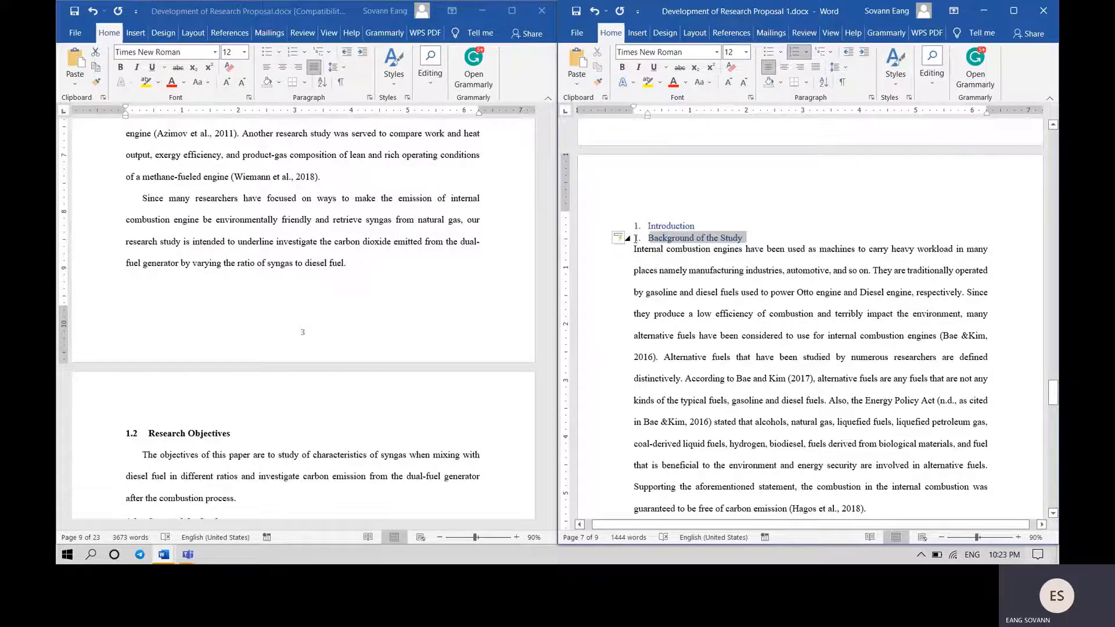
{"action": "left_click", "coordinate": [807, 53]}
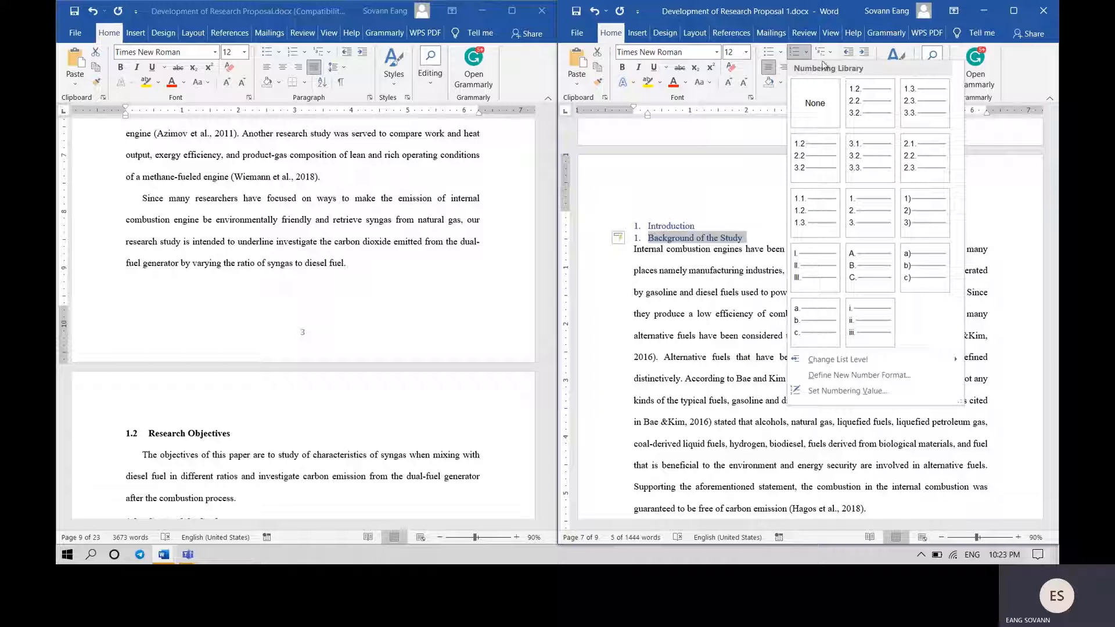
{"action": "left_click", "coordinate": [830, 53]}
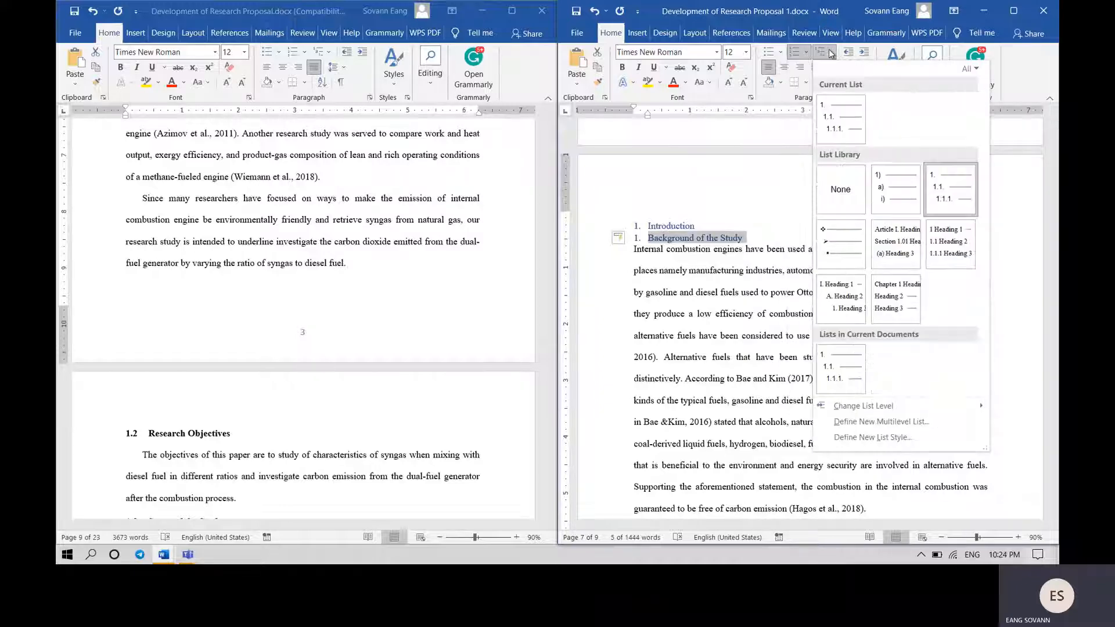
{"action": "left_click", "coordinate": [951, 260]}
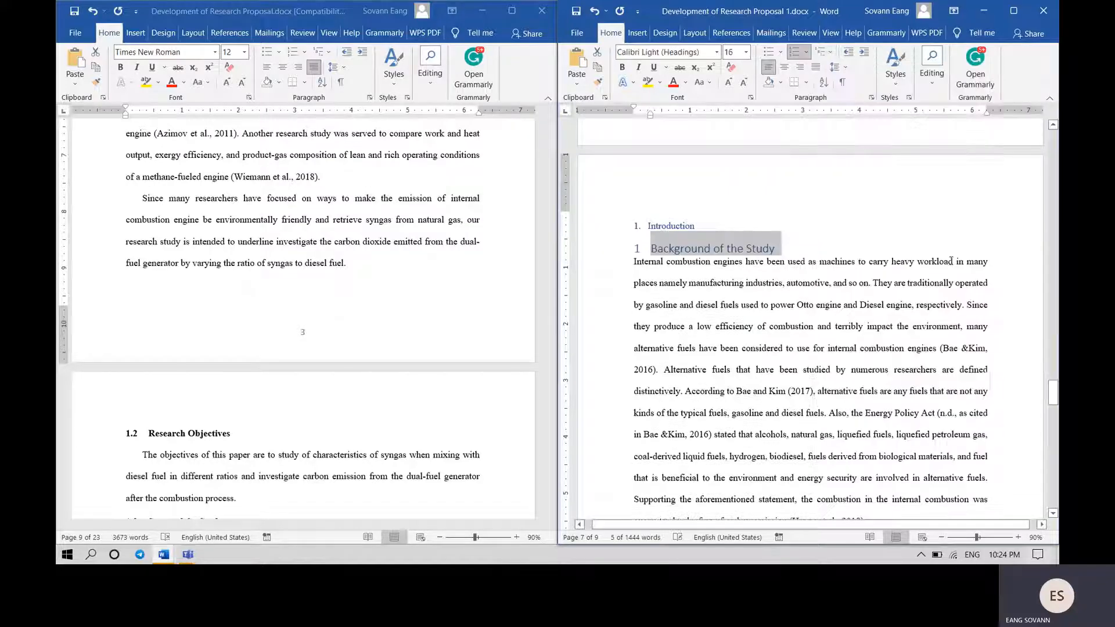
- Switch the "Introduction" heading to the same 1 Heading 1, 1.1 Heading 2, 1.1.1 Heading 3 multilevel list
{"action": "left_click", "coordinate": [806, 248]}
{"action": "left_click_drag", "start_coordinate": [707, 222], "coordinate": [647, 226]}
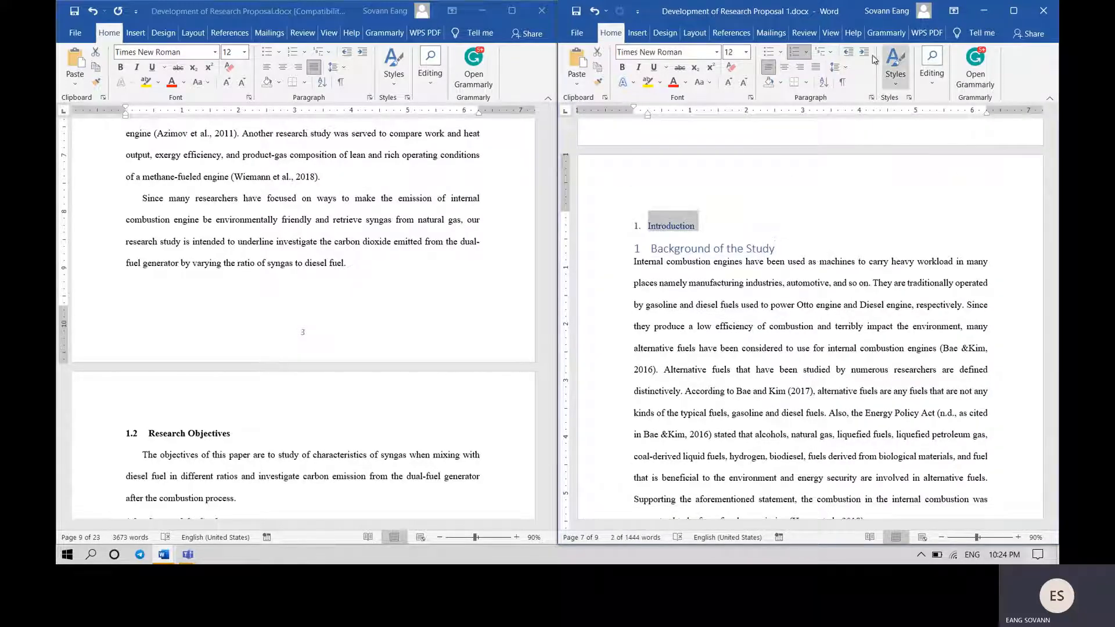
{"action": "left_click", "coordinate": [824, 51]}
{"action": "left_click", "coordinate": [957, 202]}
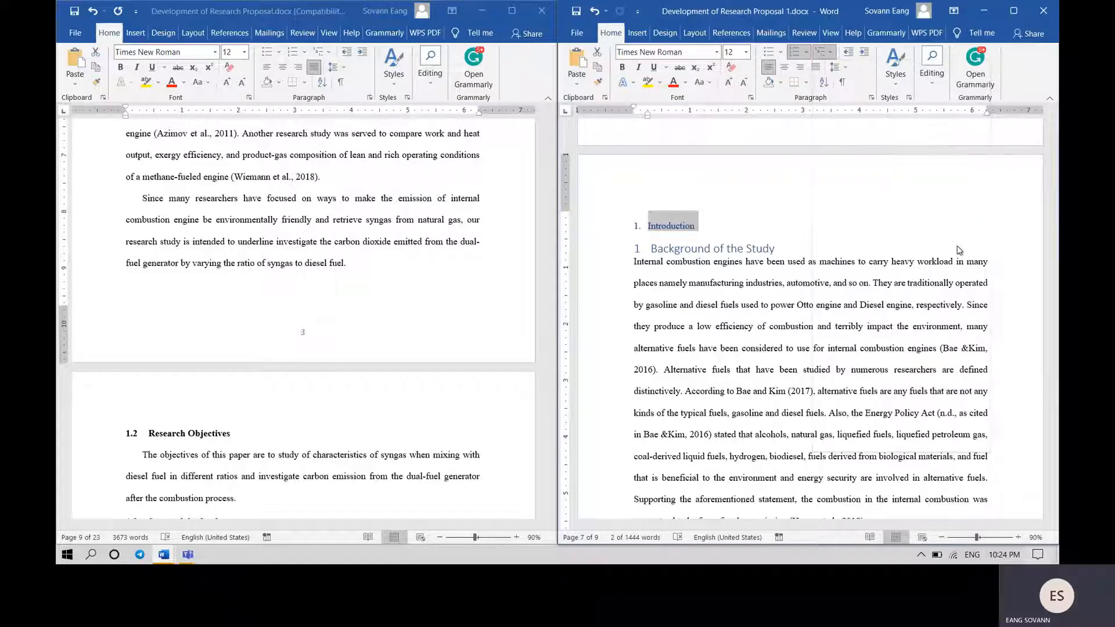
- Try the "Chapter 1 Heading 1" multilevel list on the "Background of the Study" heading and undo it
{"action": "left_click", "coordinate": [788, 252]}
{"action": "left_click_drag", "start_coordinate": [787, 252], "coordinate": [651, 249]}
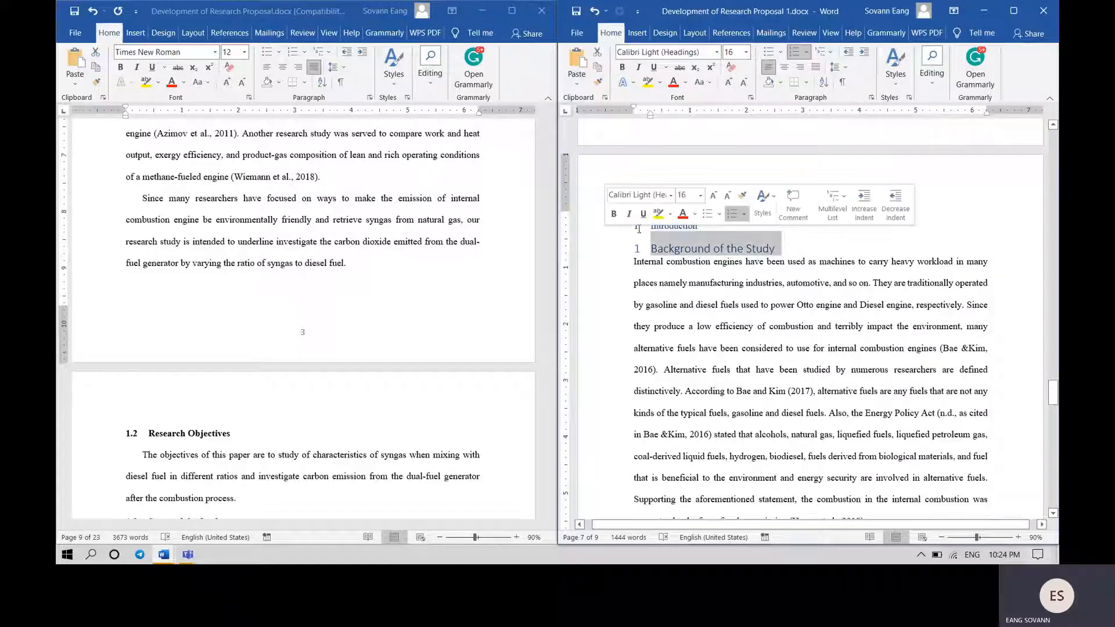
{"action": "left_click", "coordinate": [834, 202]}
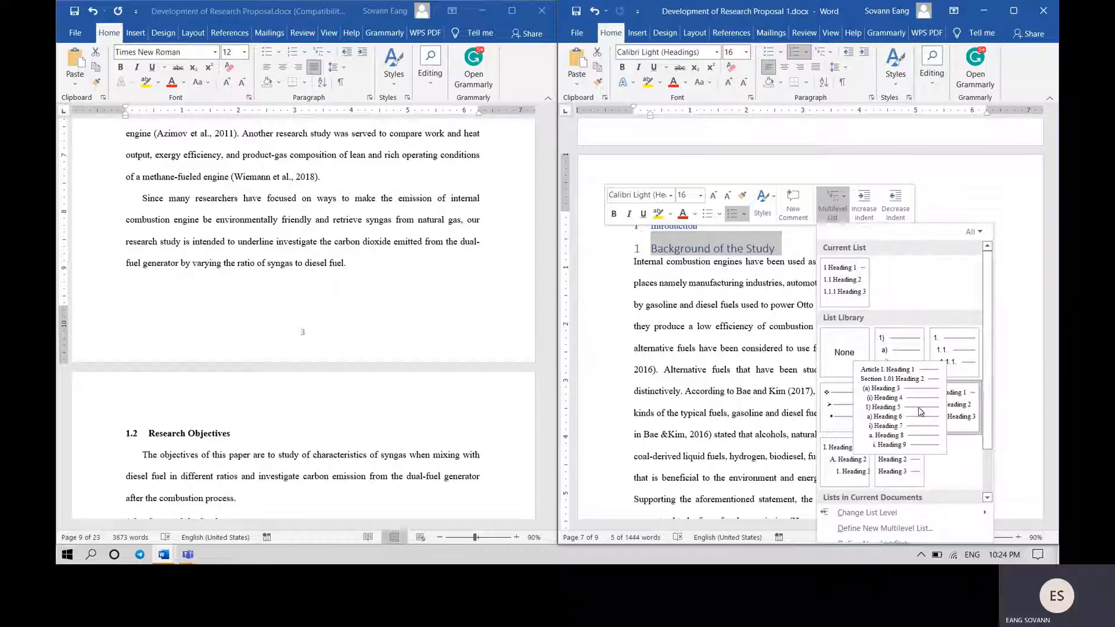
{"action": "left_click", "coordinate": [910, 472]}
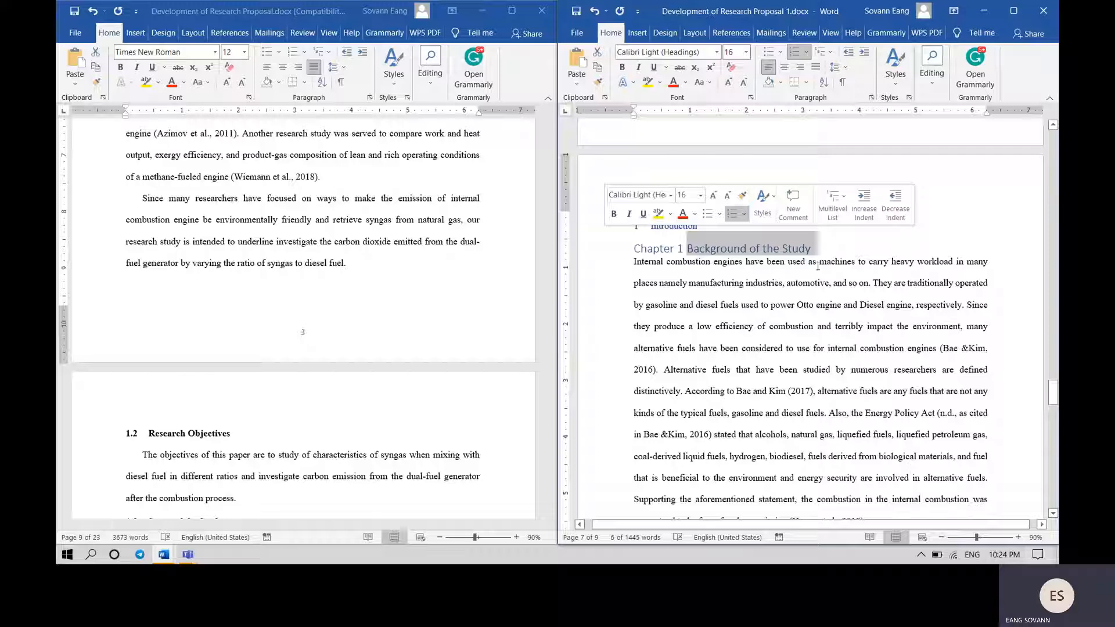
{"action": "key", "text": "ctrl+z"}
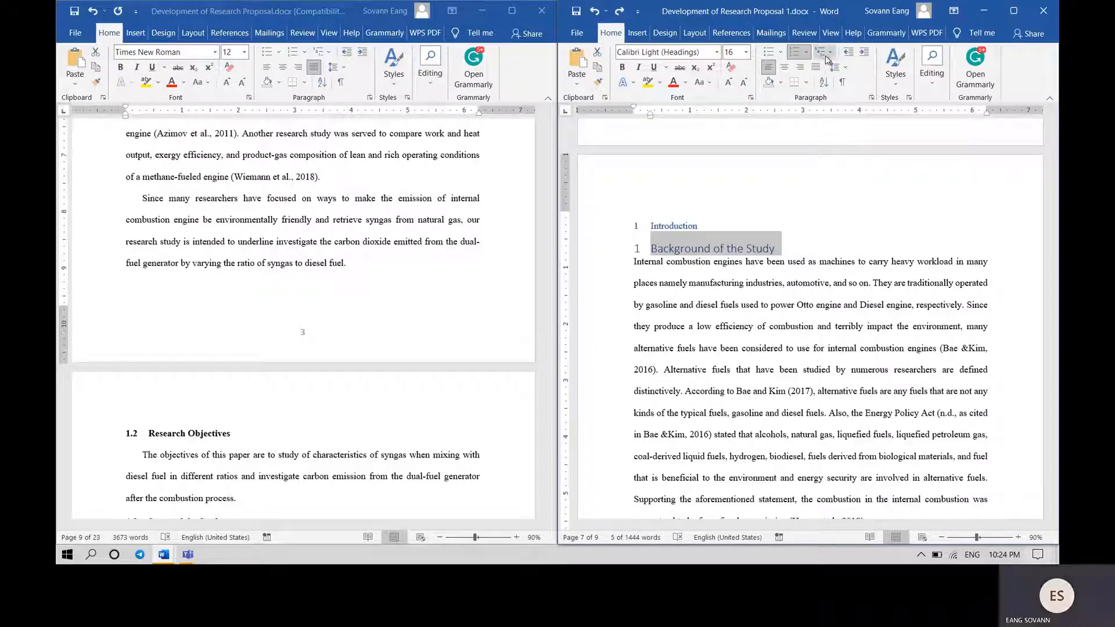
- Apply the 1., 1.1., 1.1.1. multilevel list from the list library to the "Background of the Study" heading
{"action": "left_click", "coordinate": [828, 59]}
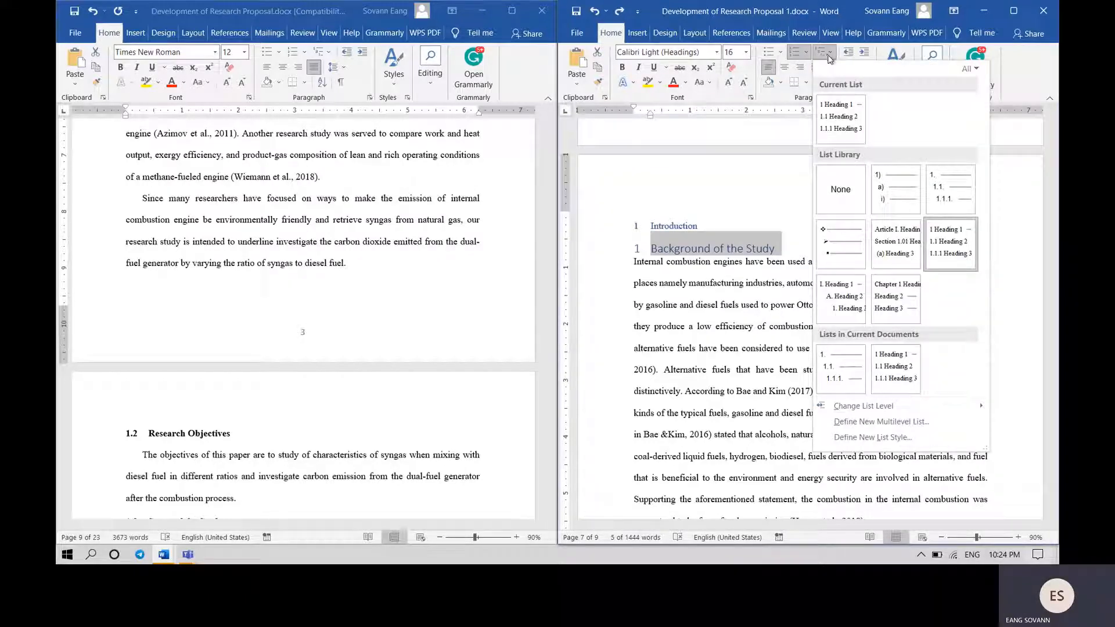
{"action": "mouse_move", "coordinate": [904, 216]}
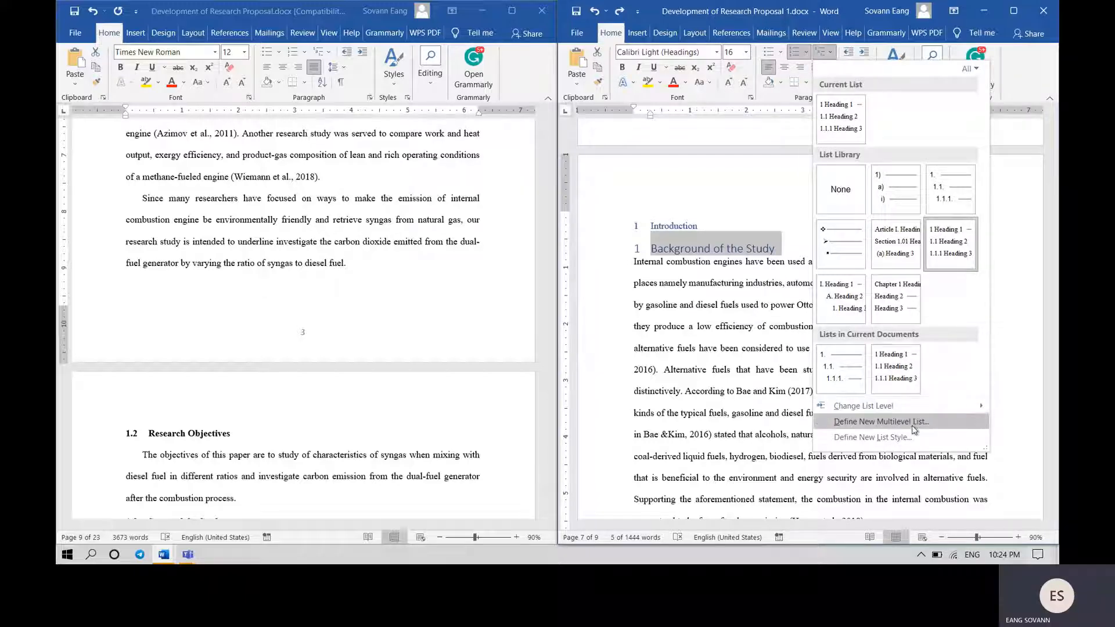
{"action": "mouse_move", "coordinate": [972, 199]}
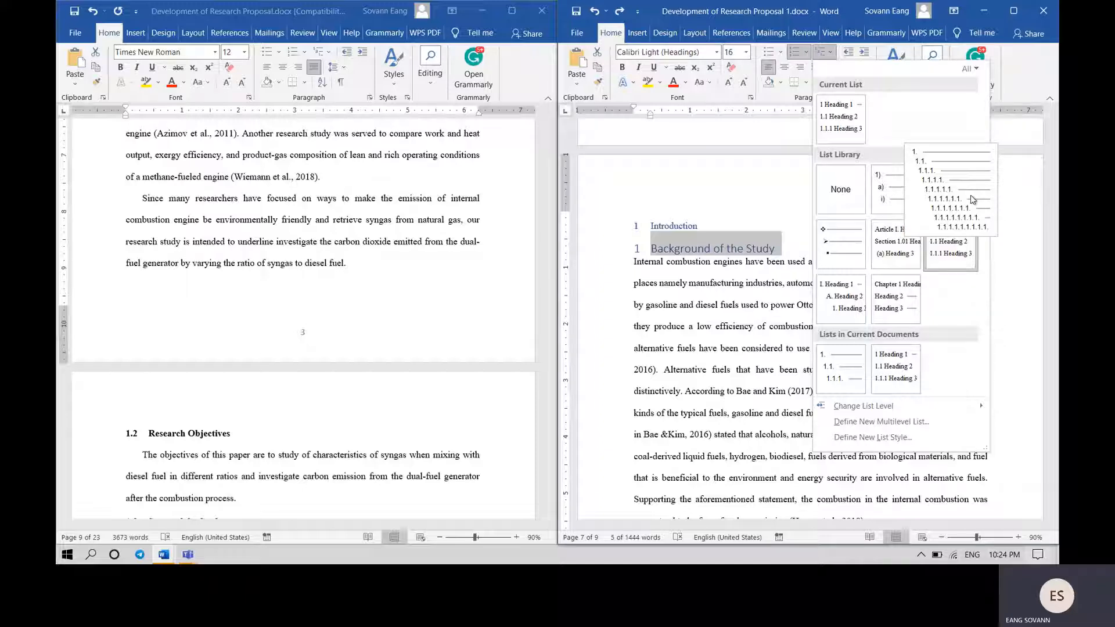
{"action": "left_click", "coordinate": [973, 200]}
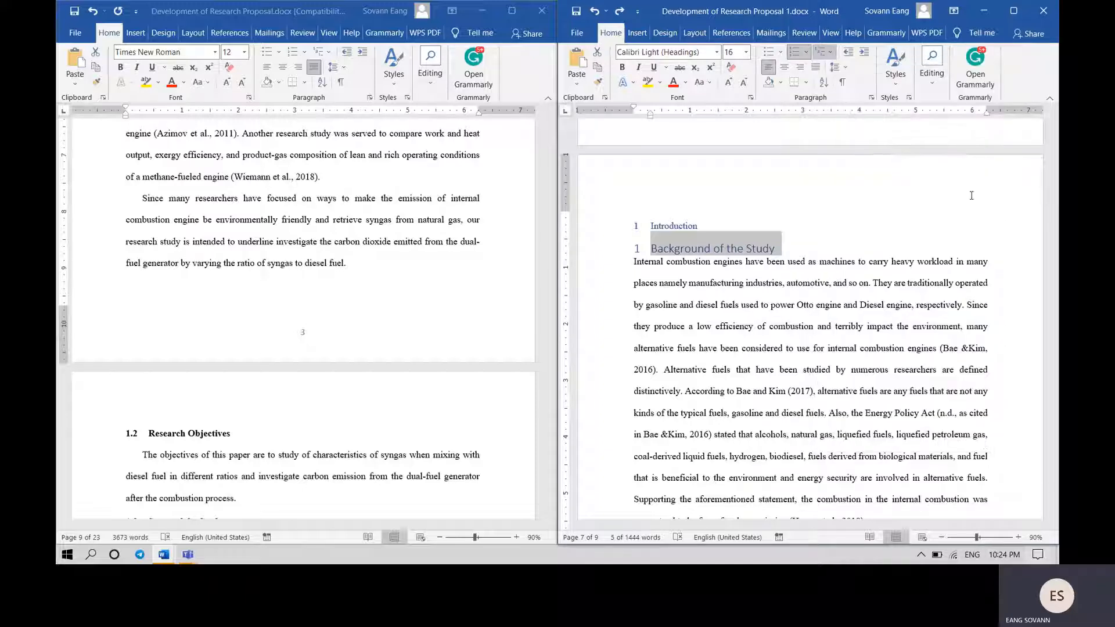
- Check the multilevel list and table-of-contents level options for the "Introduction" heading
{"action": "left_click", "coordinate": [649, 252]}
{"action": "left_click_drag", "start_coordinate": [700, 225], "coordinate": [644, 227]}
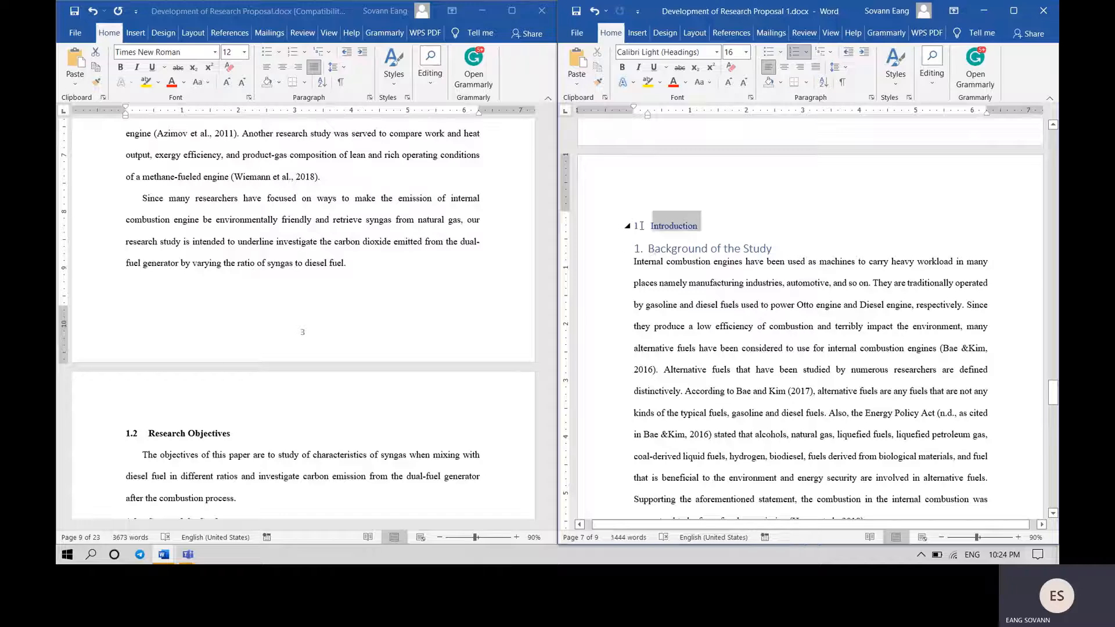
{"action": "left_click", "coordinate": [831, 53]}
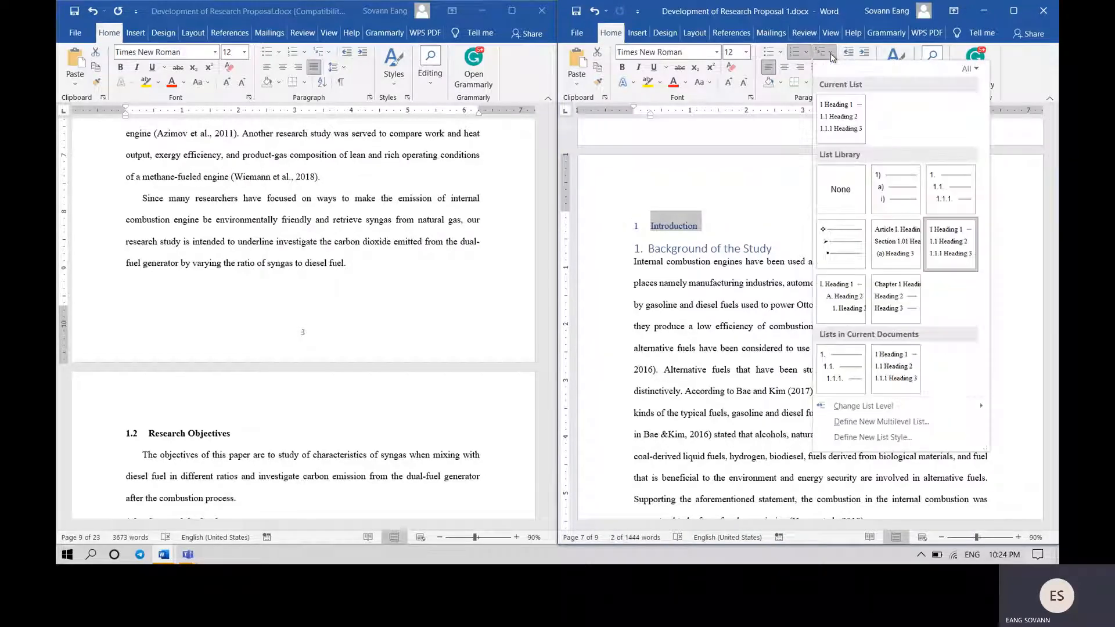
{"action": "left_click", "coordinate": [832, 58]}
{"action": "left_click", "coordinate": [734, 35]}
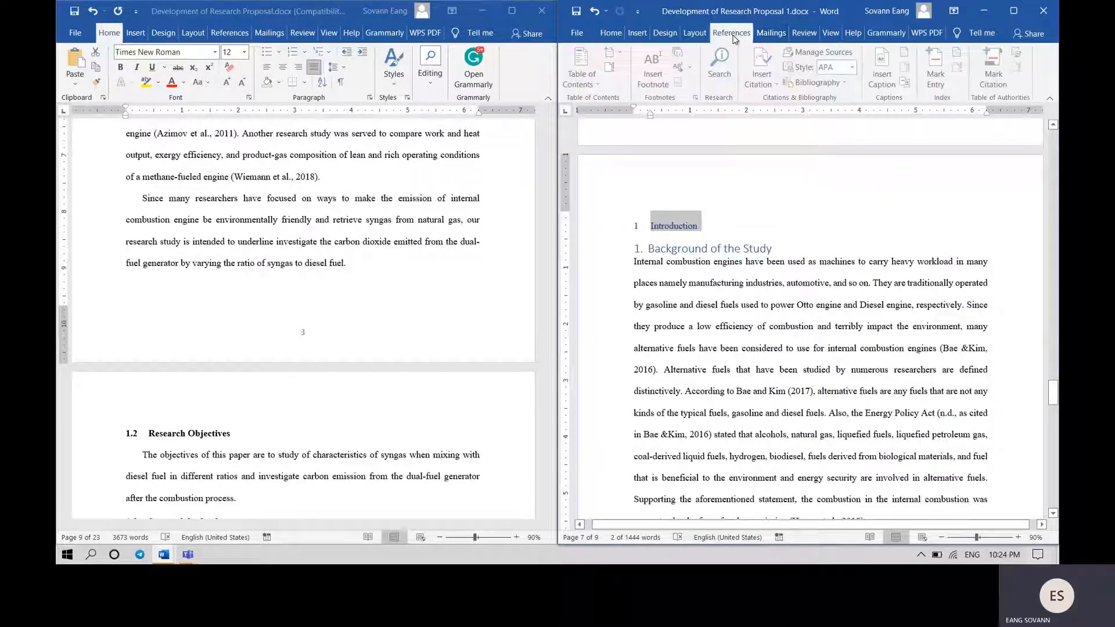
{"action": "left_click", "coordinate": [608, 58]}
{"action": "left_click", "coordinate": [607, 58]}
- Assign the "Background of the Study" heading to table-of-contents Level 2
{"action": "left_click_drag", "start_coordinate": [773, 249], "coordinate": [640, 255]}
{"action": "left_click", "coordinate": [619, 57]}
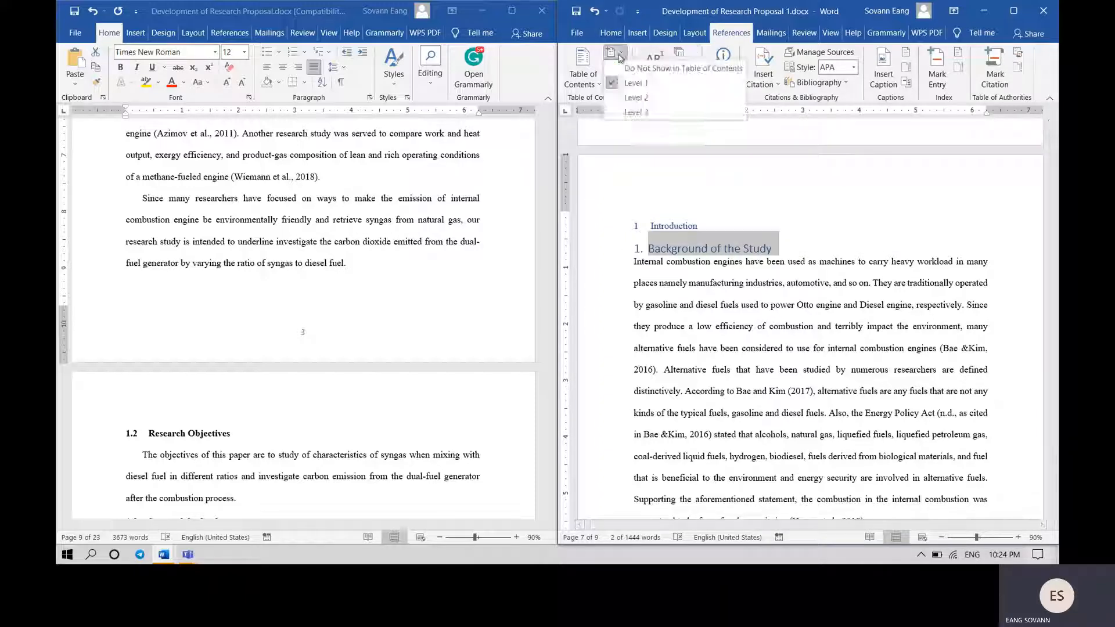
{"action": "left_click", "coordinate": [619, 58]}
{"action": "left_click", "coordinate": [620, 57]}
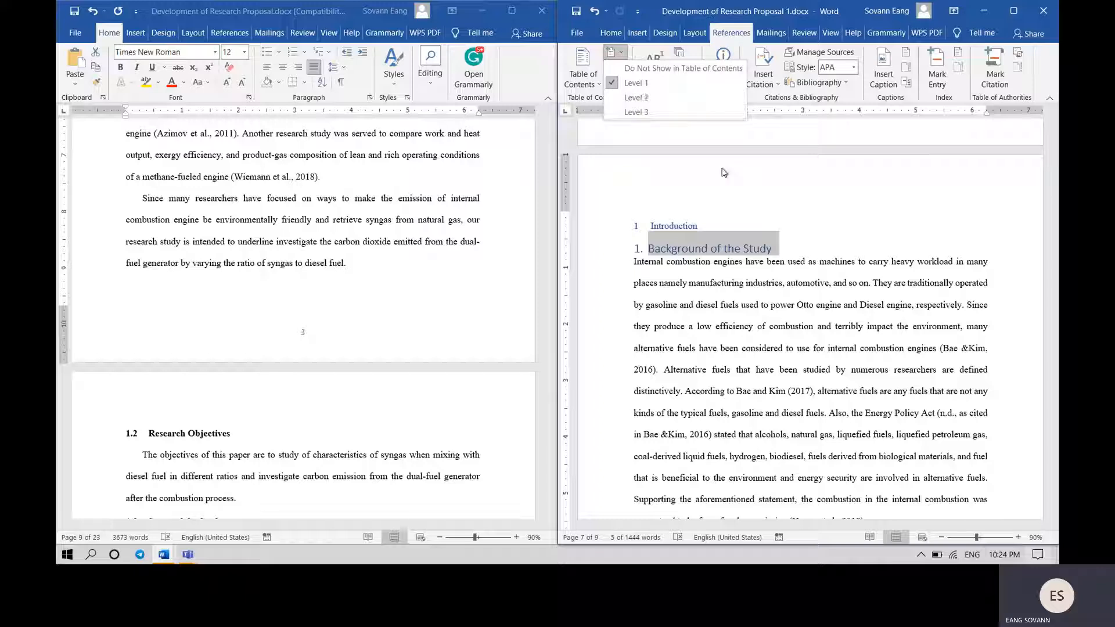
{"action": "left_click", "coordinate": [663, 98]}
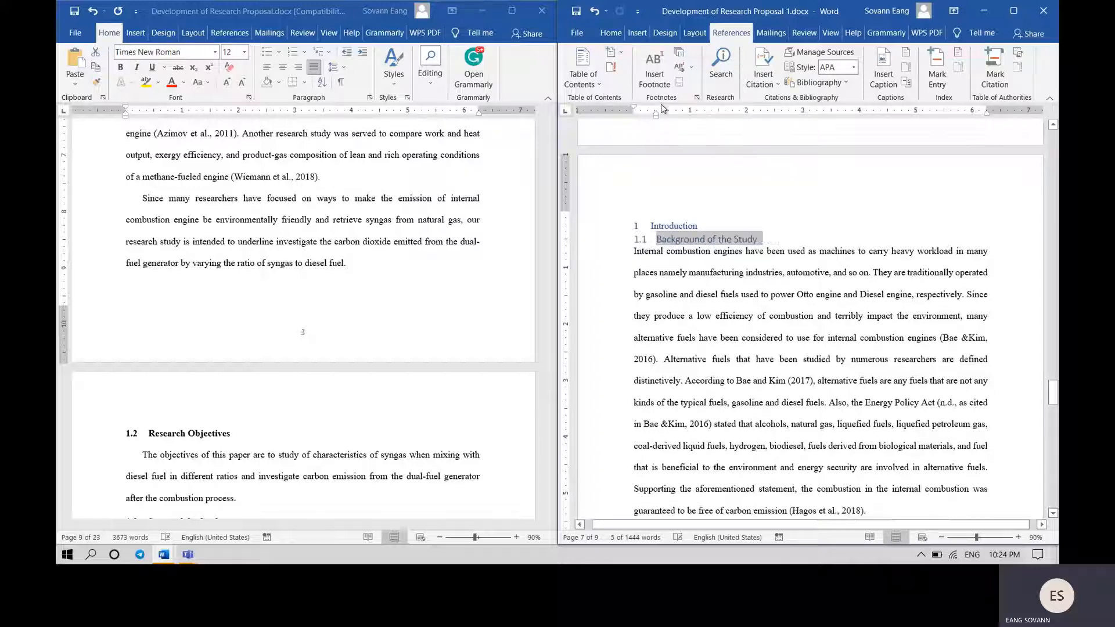
- Set the "Introduction" and "Background of the Study" headings to Times New Roman, size 12
{"action": "left_click_drag", "start_coordinate": [760, 241], "coordinate": [635, 227]}
{"action": "left_click", "coordinate": [610, 32]}
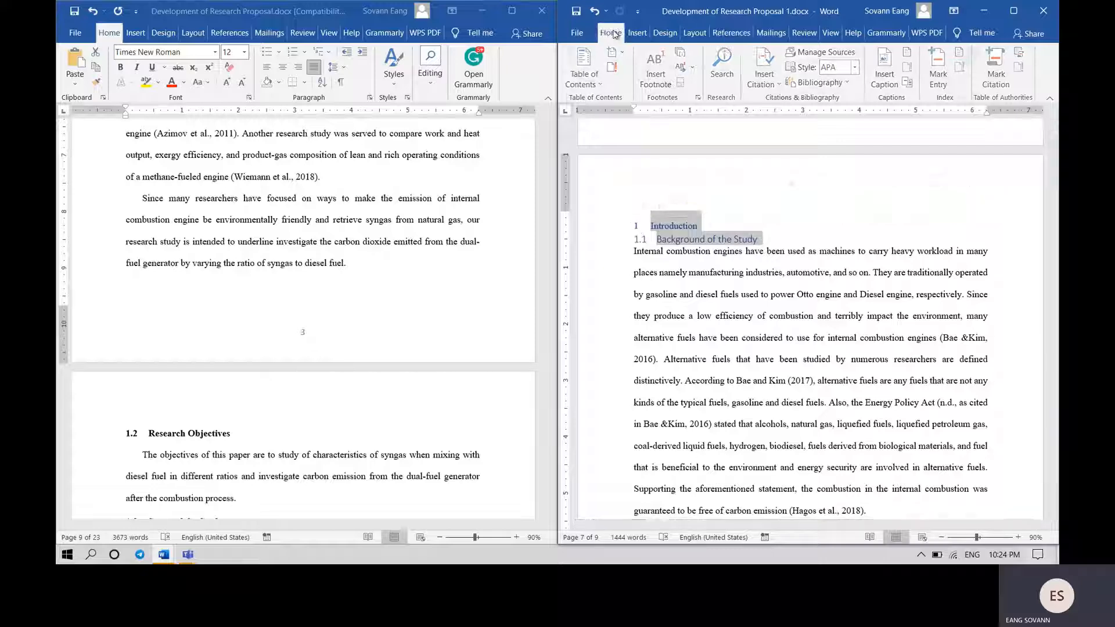
{"action": "type", "text": "Times New Roman"}
{"action": "key", "text": "Return"}
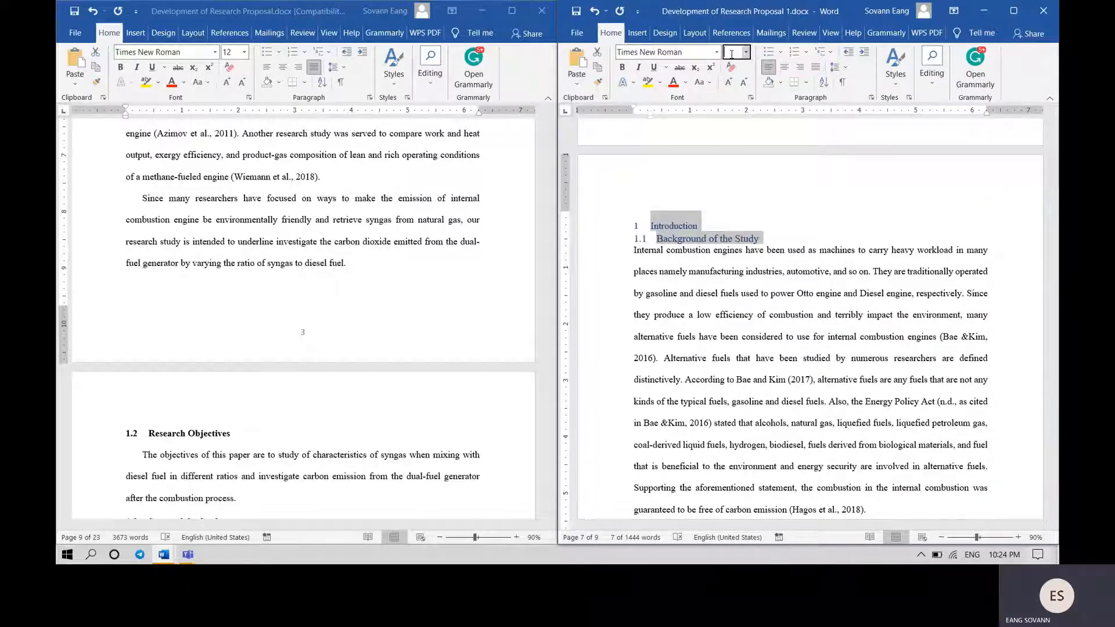
{"action": "type", "text": "12"}
{"action": "key", "text": "Return"}
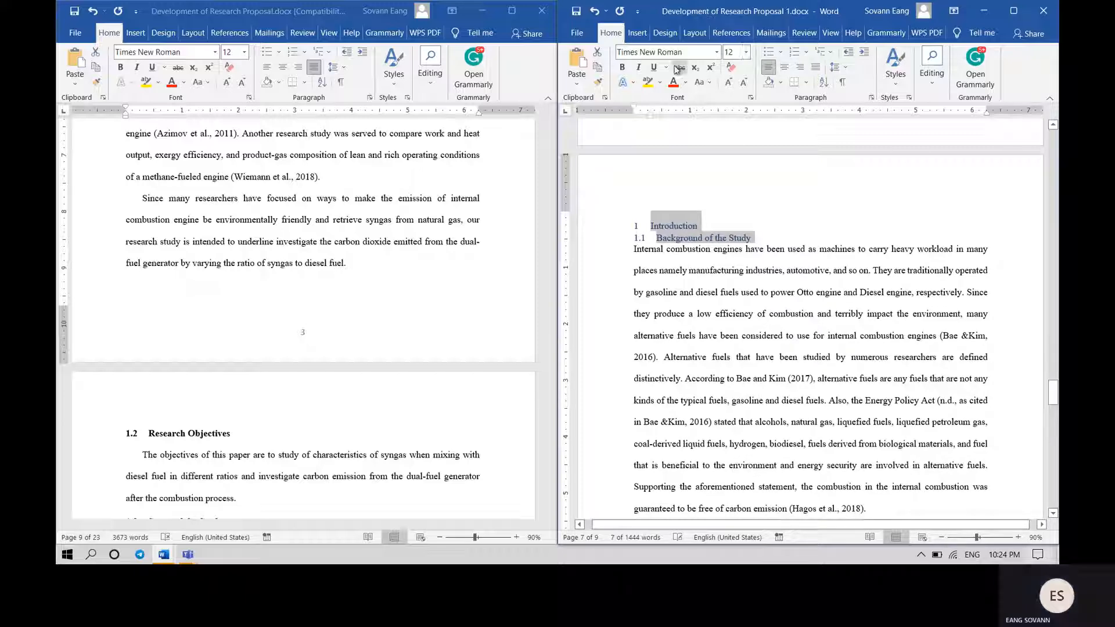
- Make the "Introduction" and "Background of the Study" headings bold with the Automatic font color
{"action": "left_click", "coordinate": [622, 67]}
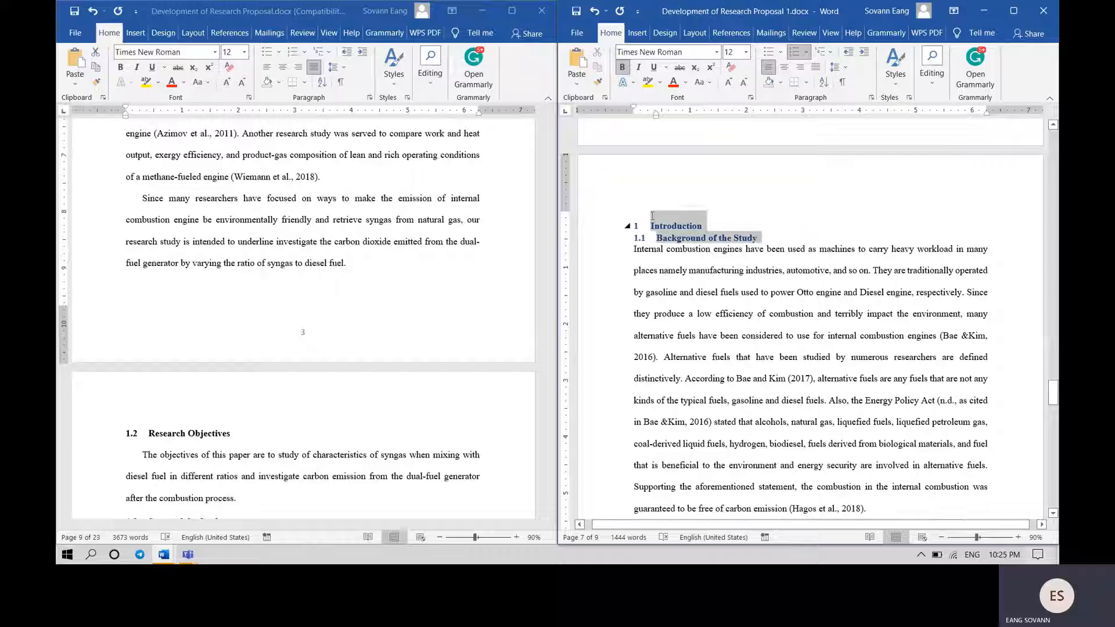
{"action": "left_click", "coordinate": [685, 84]}
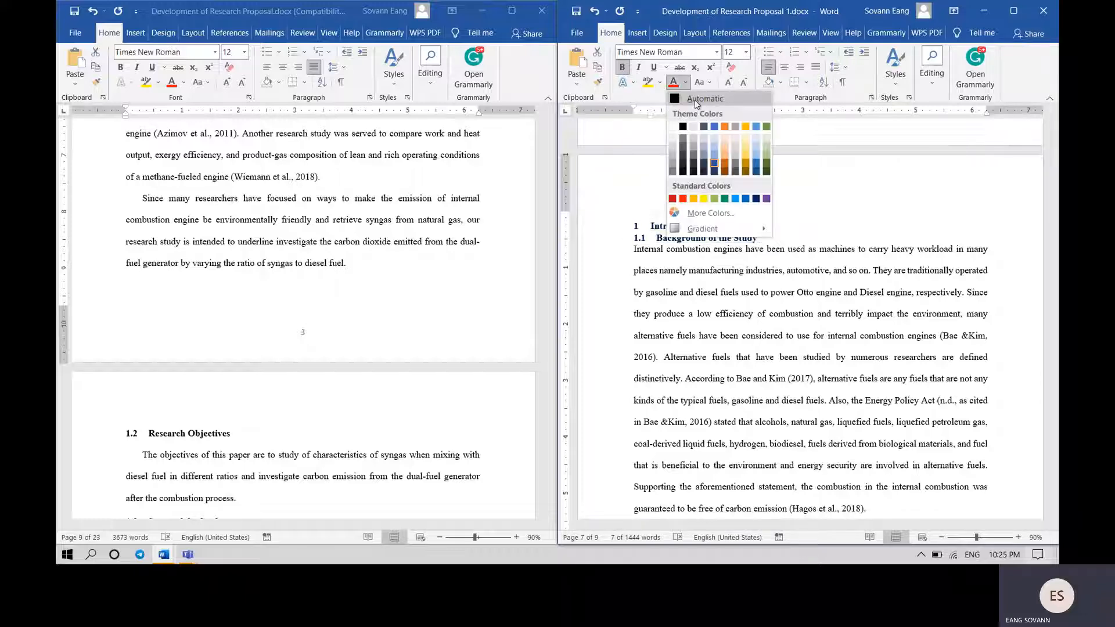
{"action": "left_click", "coordinate": [696, 100]}
{"action": "left_click", "coordinate": [766, 236]}
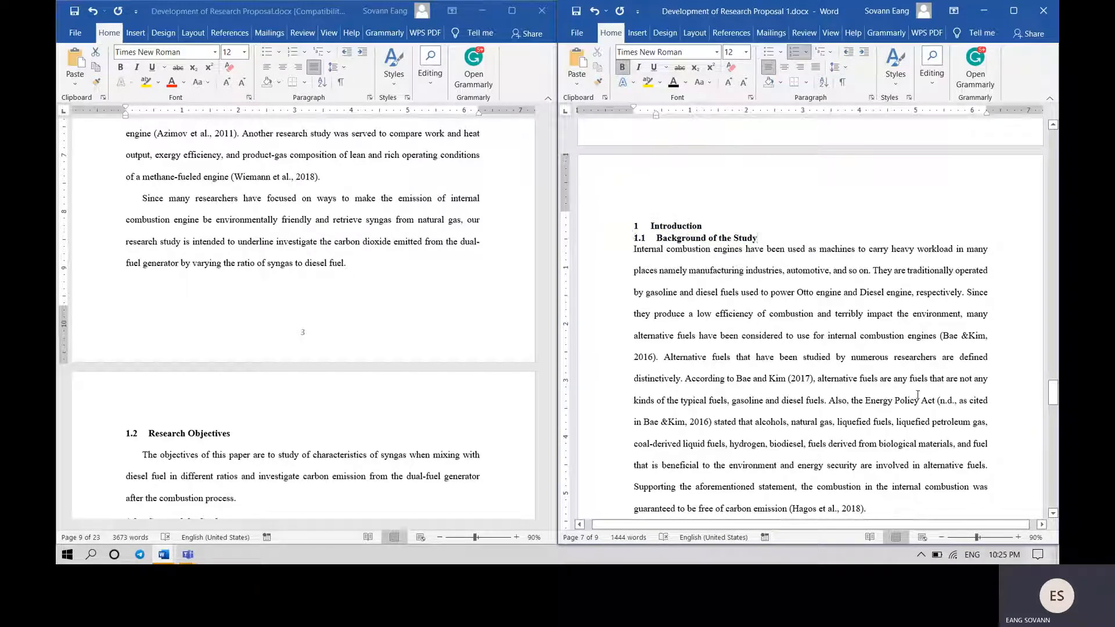
- Apply double line spacing without extra space between same-style paragraphs from the "Introduction" heading through the first body paragraph
{"action": "scroll", "coordinate": [869, 395], "scroll_direction": "down", "scroll_amount": 5}
{"action": "left_click_drag", "start_coordinate": [869, 395], "coordinate": [651, 476]}
{"action": "scroll", "coordinate": [836, 135], "scroll_direction": "down", "scroll_amount": 3}
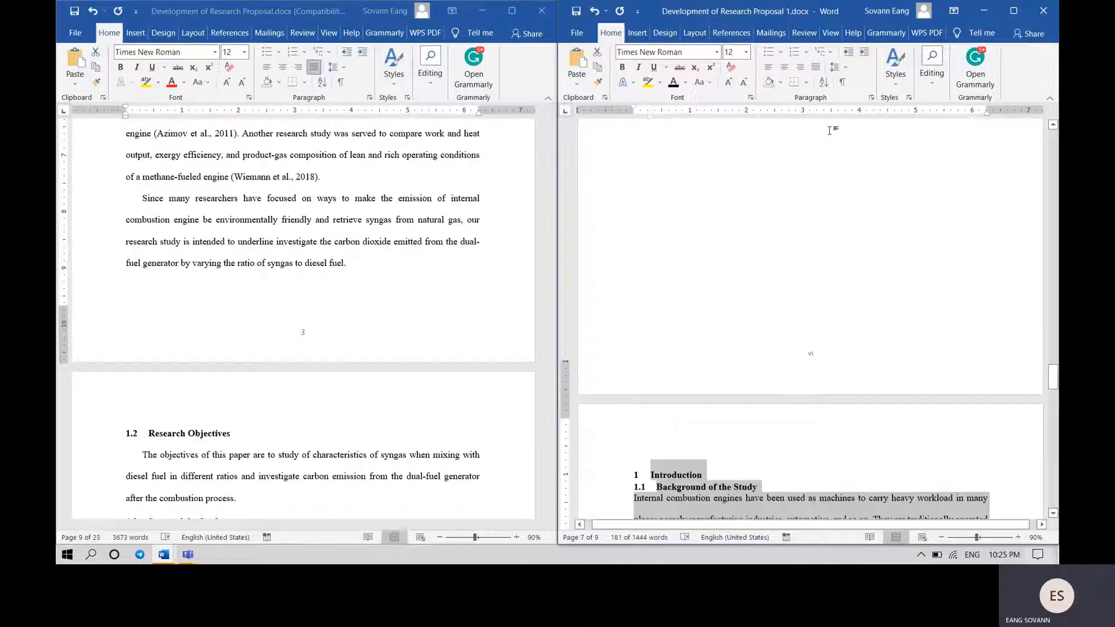
{"action": "scroll", "coordinate": [836, 135], "scroll_direction": "down", "scroll_amount": 1}
{"action": "left_click", "coordinate": [871, 97]}
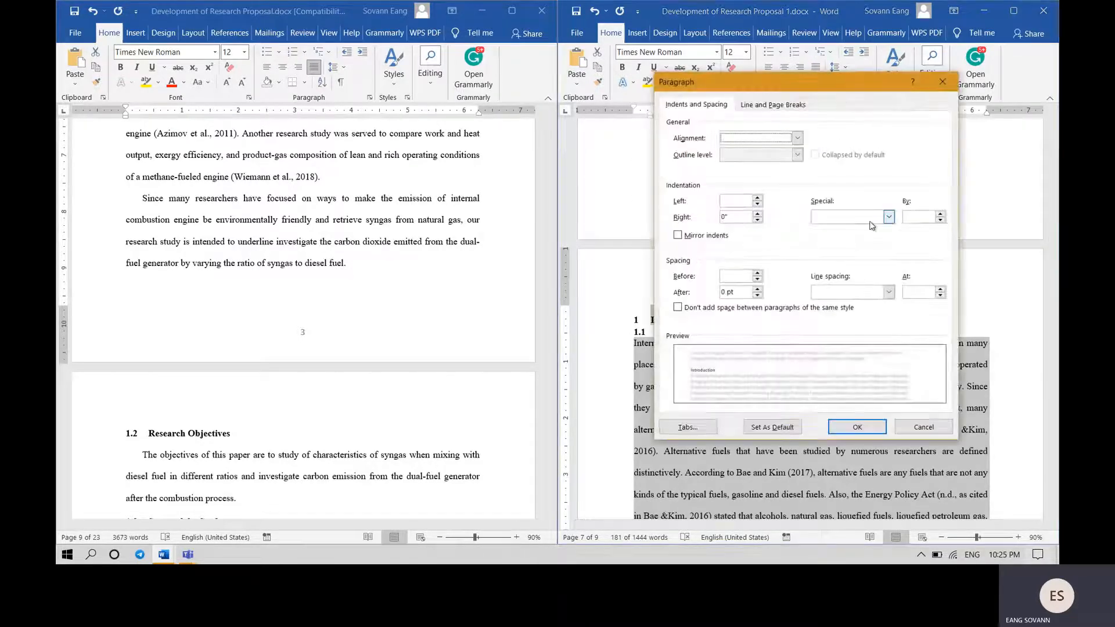
{"action": "left_click", "coordinate": [939, 83]}
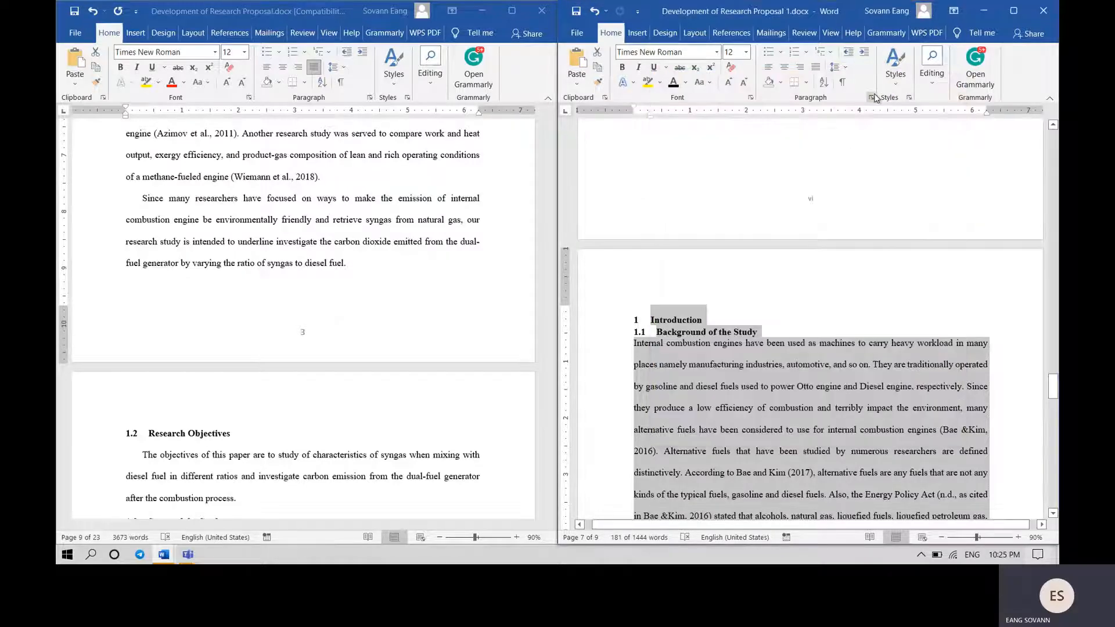
{"action": "left_click", "coordinate": [873, 98]}
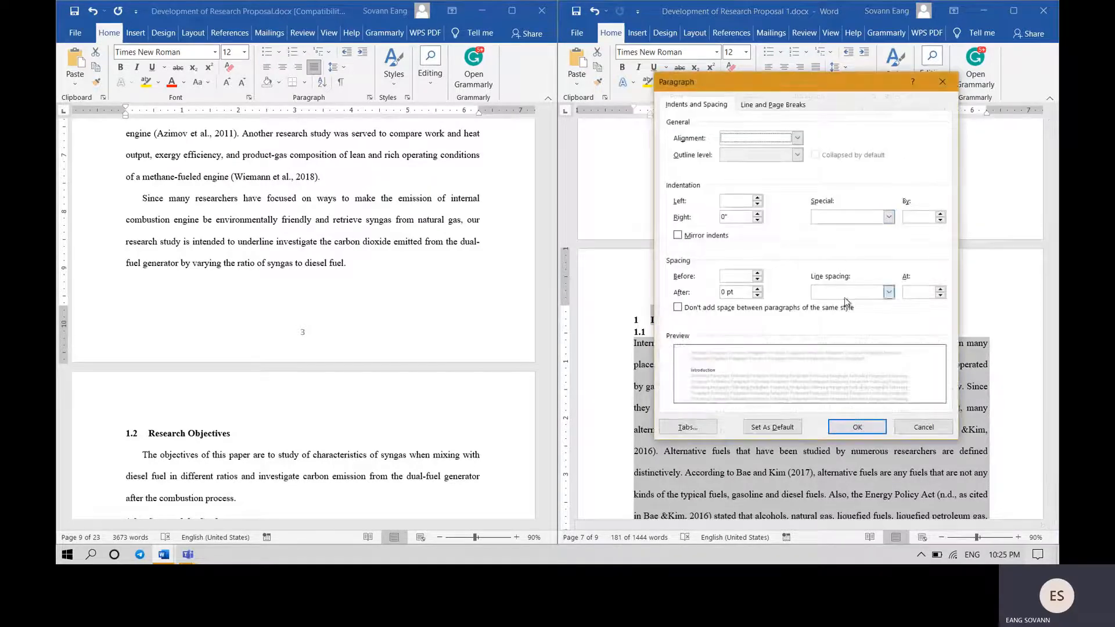
{"action": "left_click", "coordinate": [889, 292]}
{"action": "left_click", "coordinate": [841, 319]}
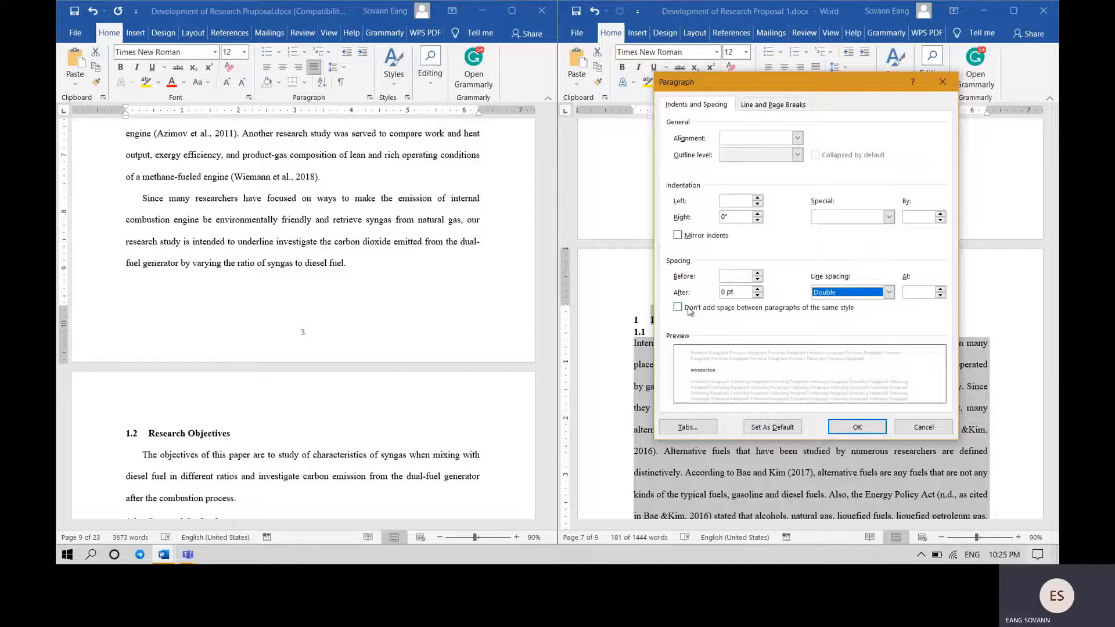
{"action": "left_click", "coordinate": [689, 309]}
{"action": "left_click", "coordinate": [856, 427]}
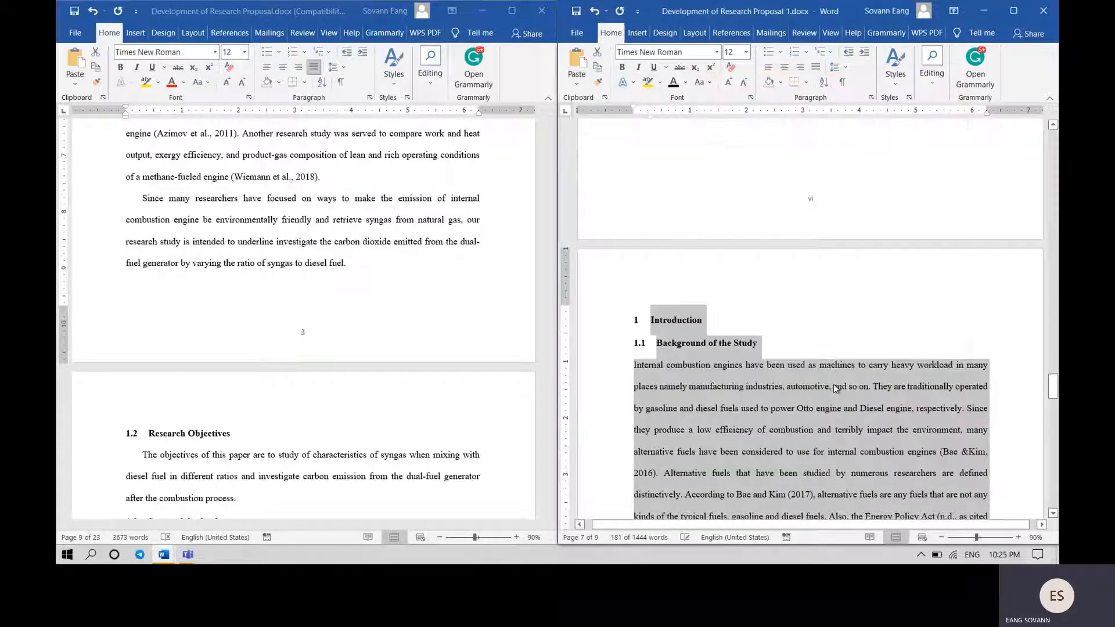
{"action": "left_click", "coordinate": [834, 386]}
- Copy sections 1.2 Research Objectives through 1.4 Expected Output and Outcome from the original proposal onto a new line at the new document's end
{"action": "scroll", "coordinate": [834, 386], "scroll_direction": "down", "scroll_amount": 6}
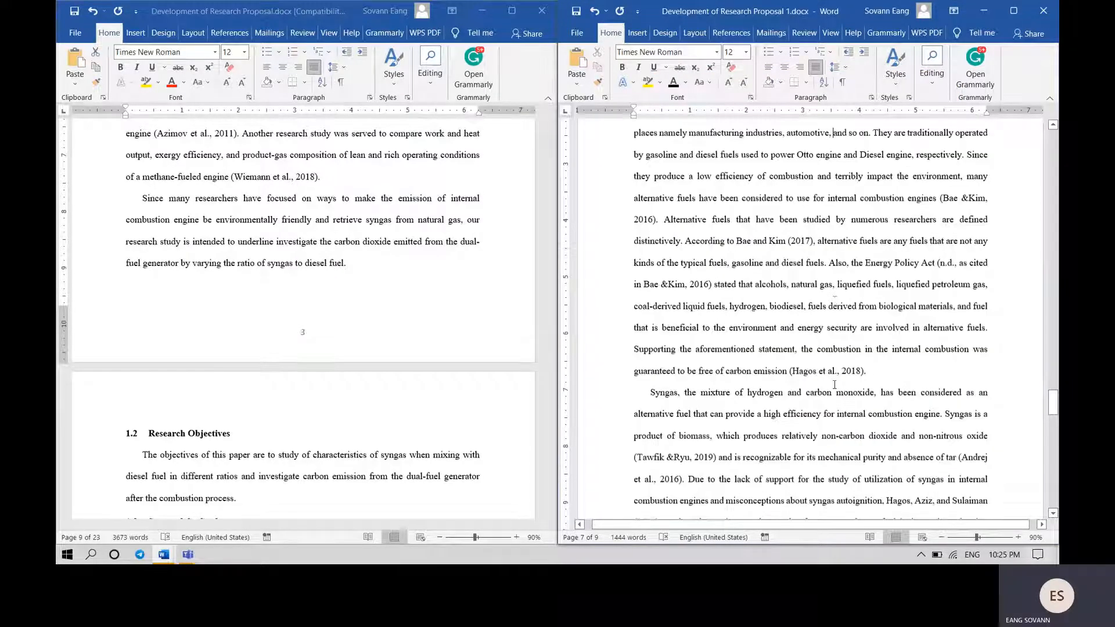
{"action": "scroll", "coordinate": [832, 383], "scroll_direction": "down", "scroll_amount": 13}
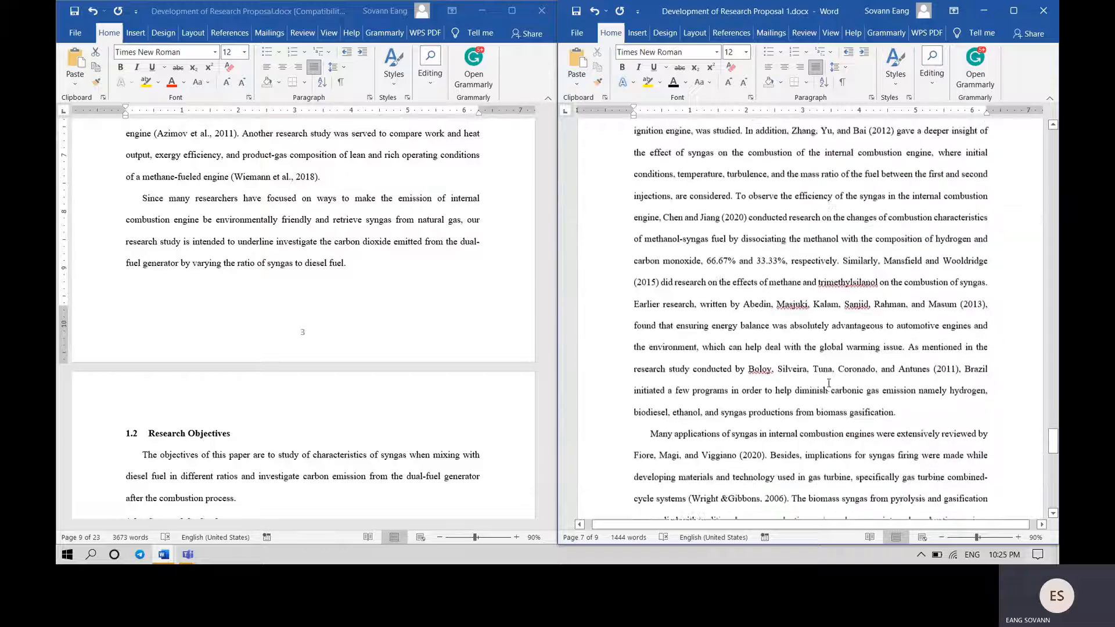
{"action": "scroll", "coordinate": [826, 381], "scroll_direction": "down", "scroll_amount": 6}
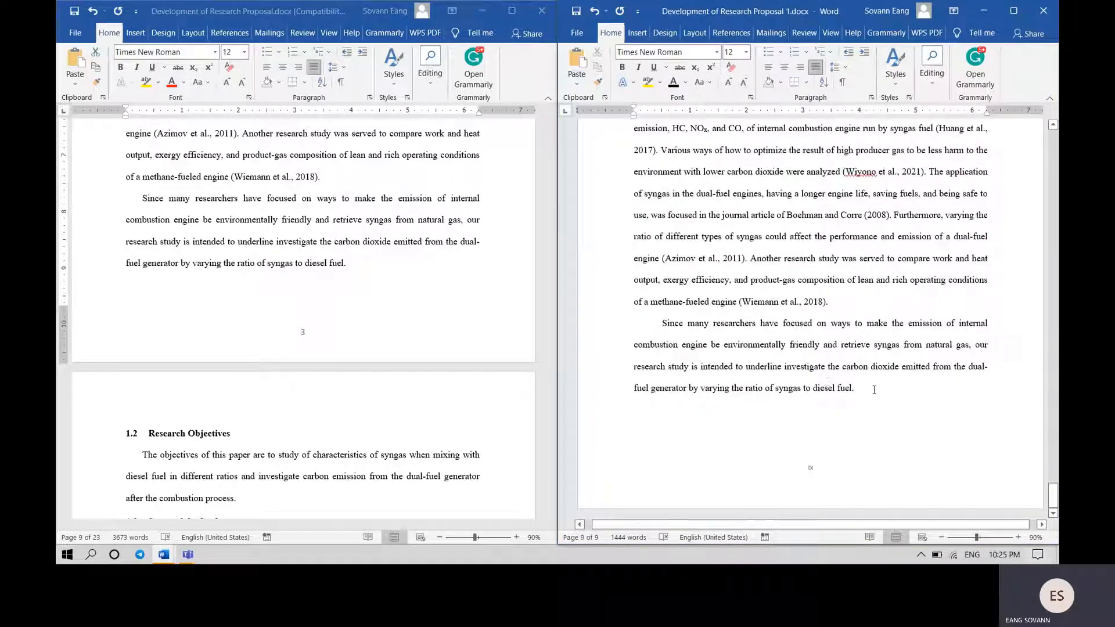
{"action": "scroll", "coordinate": [316, 336], "scroll_direction": "down", "scroll_amount": 2}
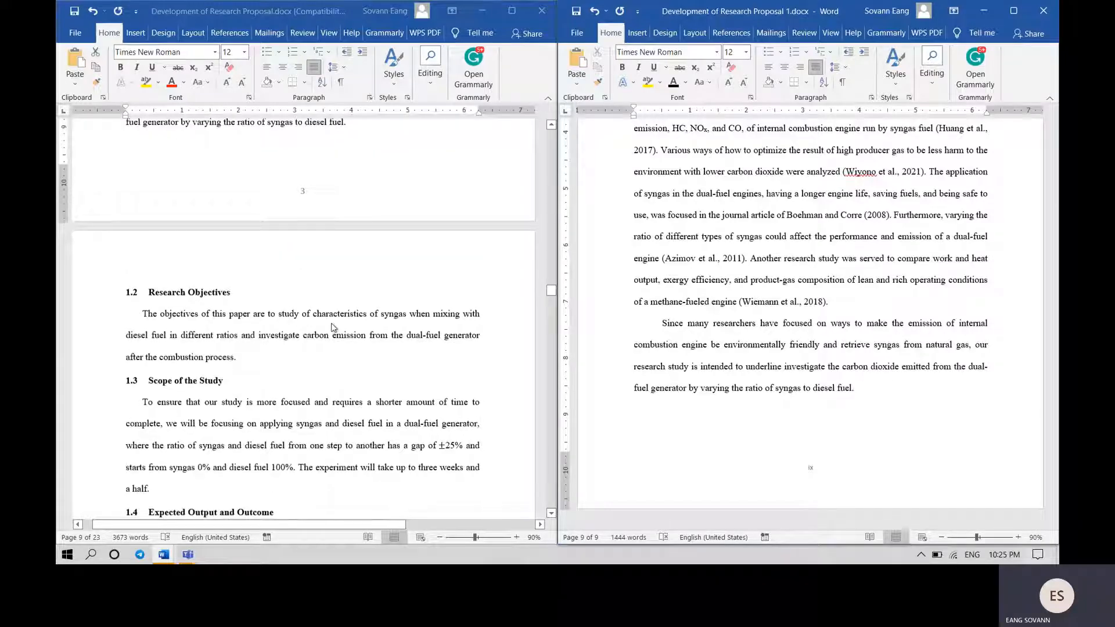
{"action": "scroll", "coordinate": [333, 327], "scroll_direction": "up", "scroll_amount": 2}
{"action": "scroll", "coordinate": [333, 327], "scroll_direction": "down", "scroll_amount": 4}
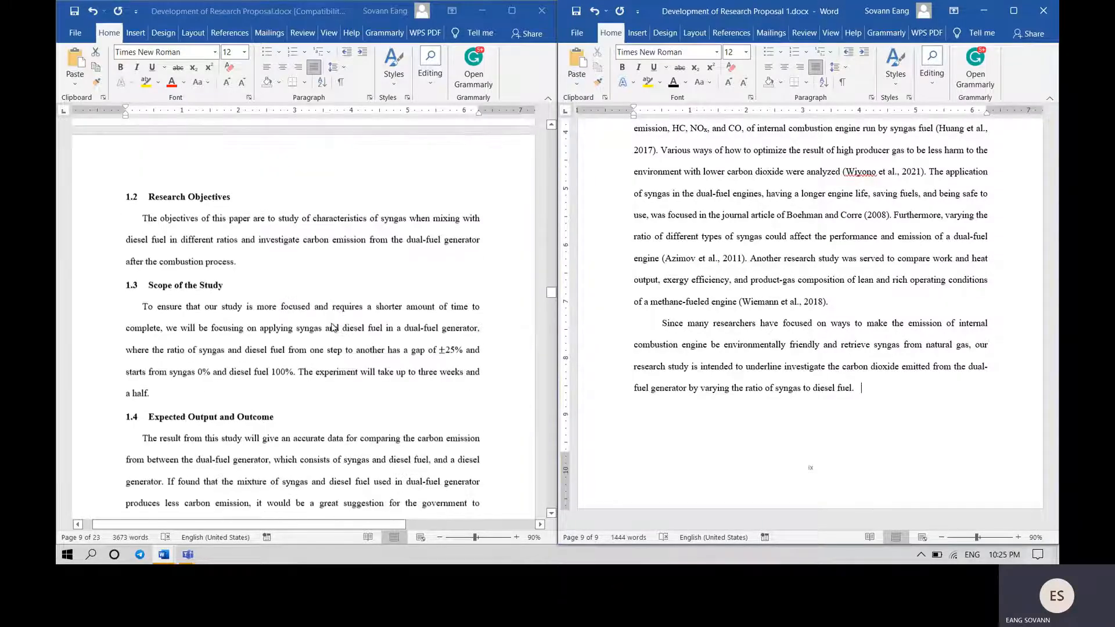
{"action": "scroll", "coordinate": [333, 327], "scroll_direction": "down", "scroll_amount": 4}
{"action": "left_click_drag", "start_coordinate": [454, 299], "coordinate": [130, 431]}
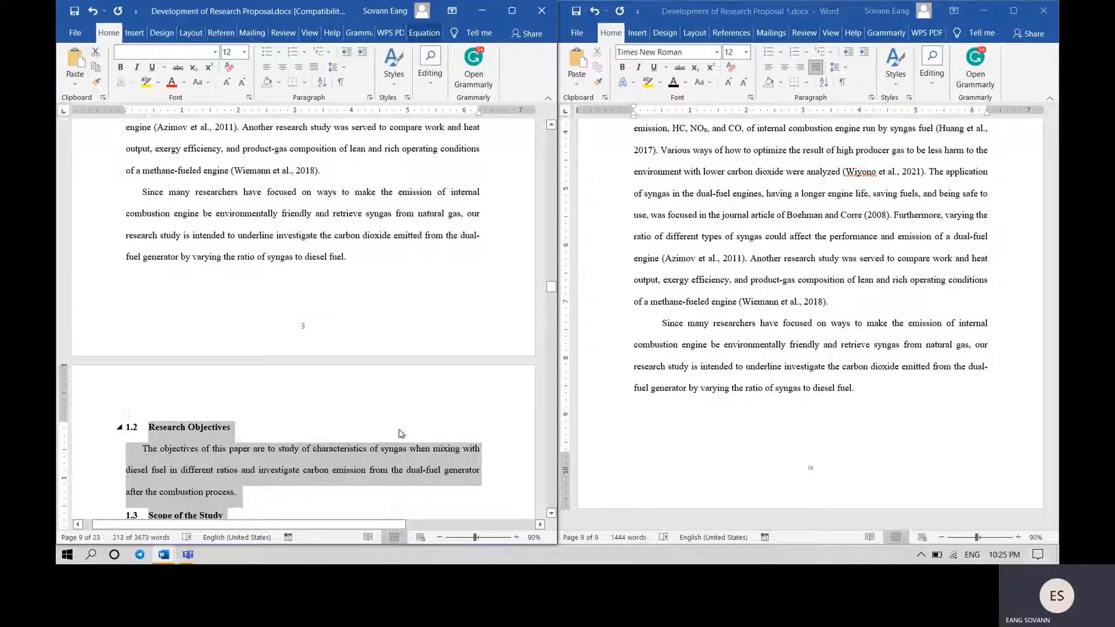
{"action": "left_click", "coordinate": [883, 388]}
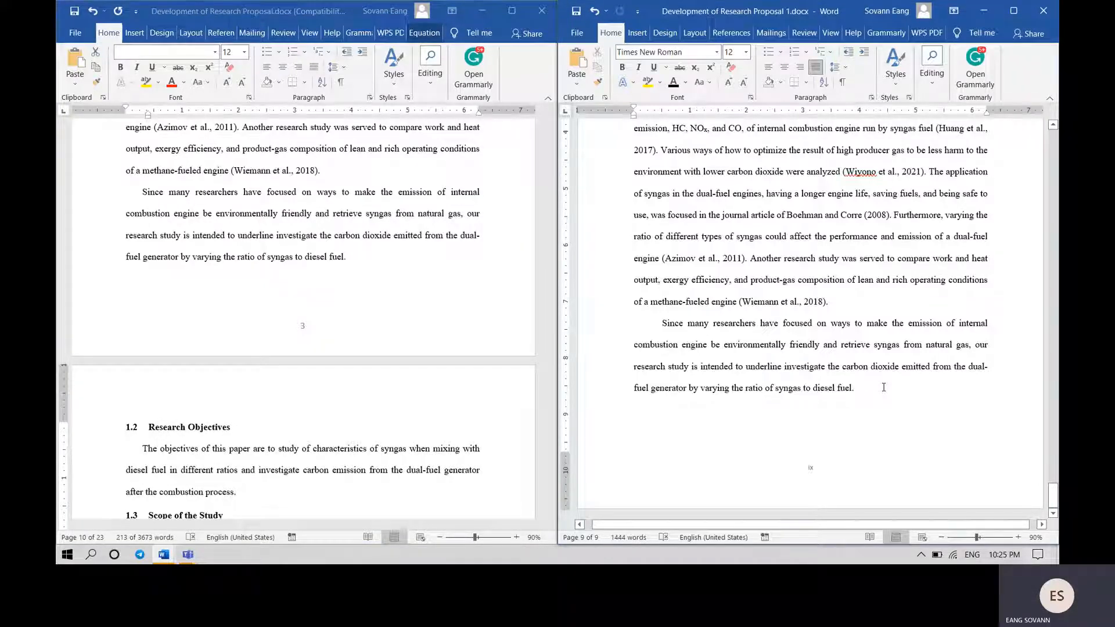
{"action": "key", "text": "Return"}
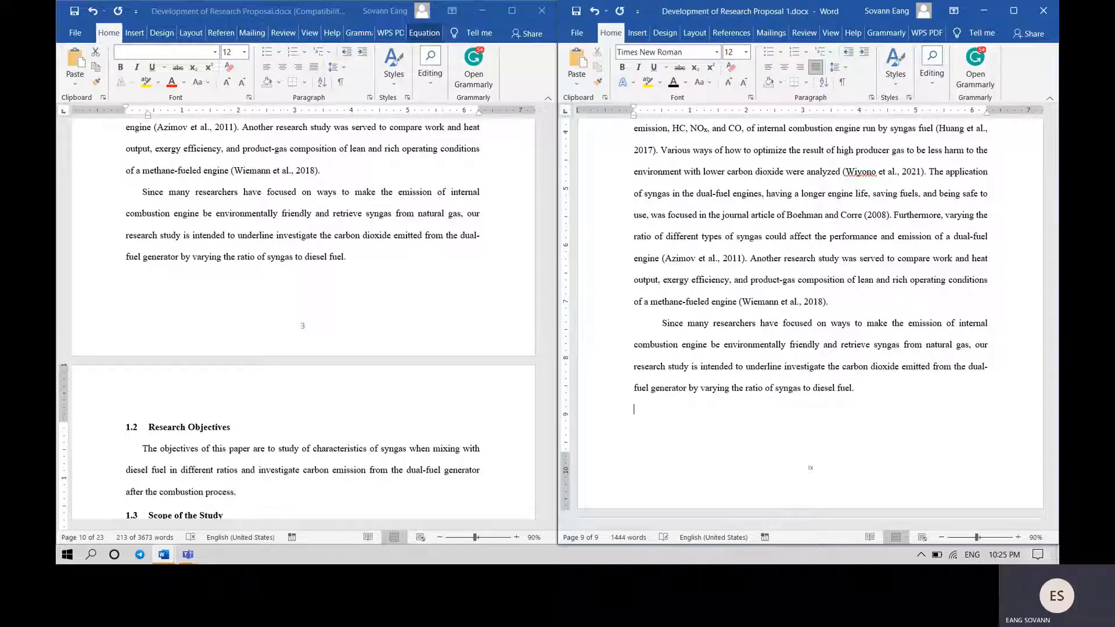
{"action": "key", "text": "ctrl+v"}
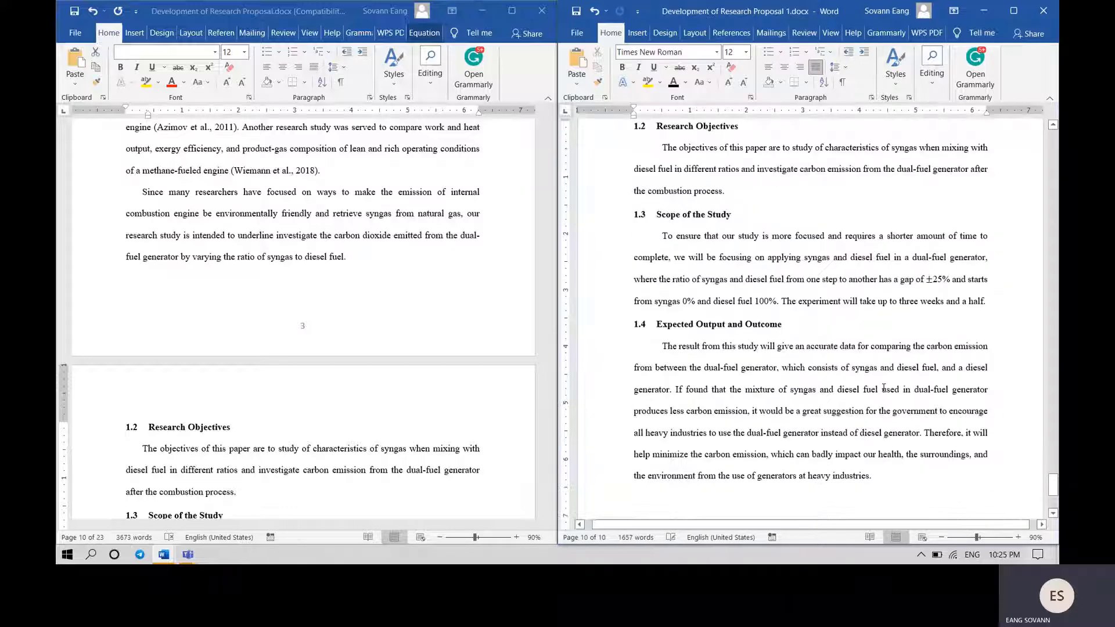
- Mark the "Research Objectives" heading in the new document as a Level 2 table of contents entry
{"action": "scroll", "coordinate": [819, 344], "scroll_direction": "up", "scroll_amount": 3}
{"action": "left_click", "coordinate": [720, 323]}
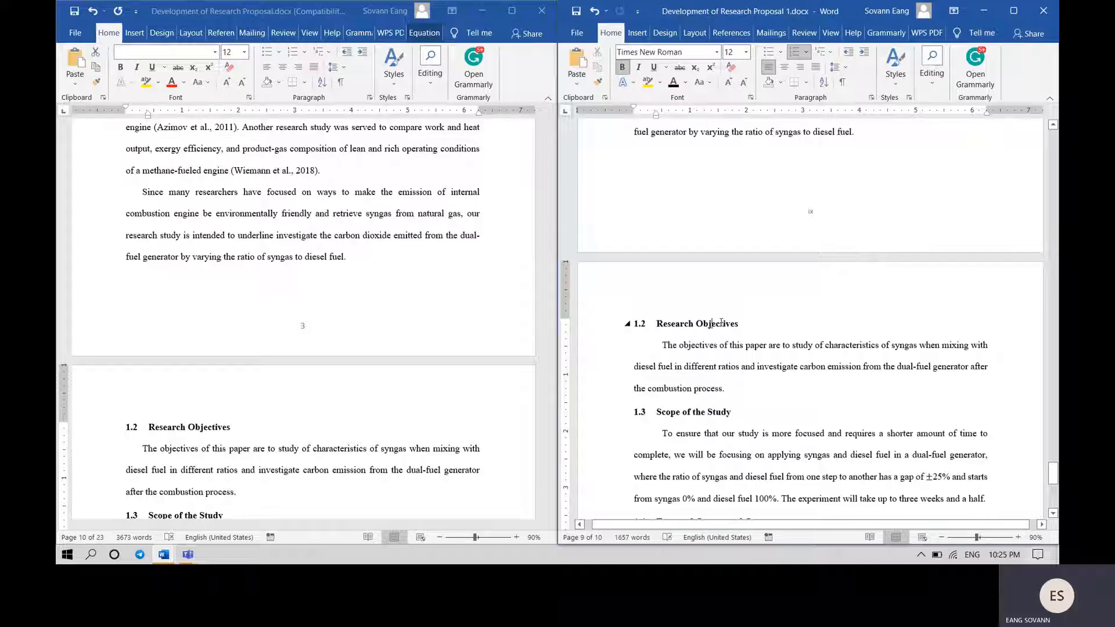
{"action": "left_click_drag", "start_coordinate": [744, 323], "coordinate": [656, 323]}
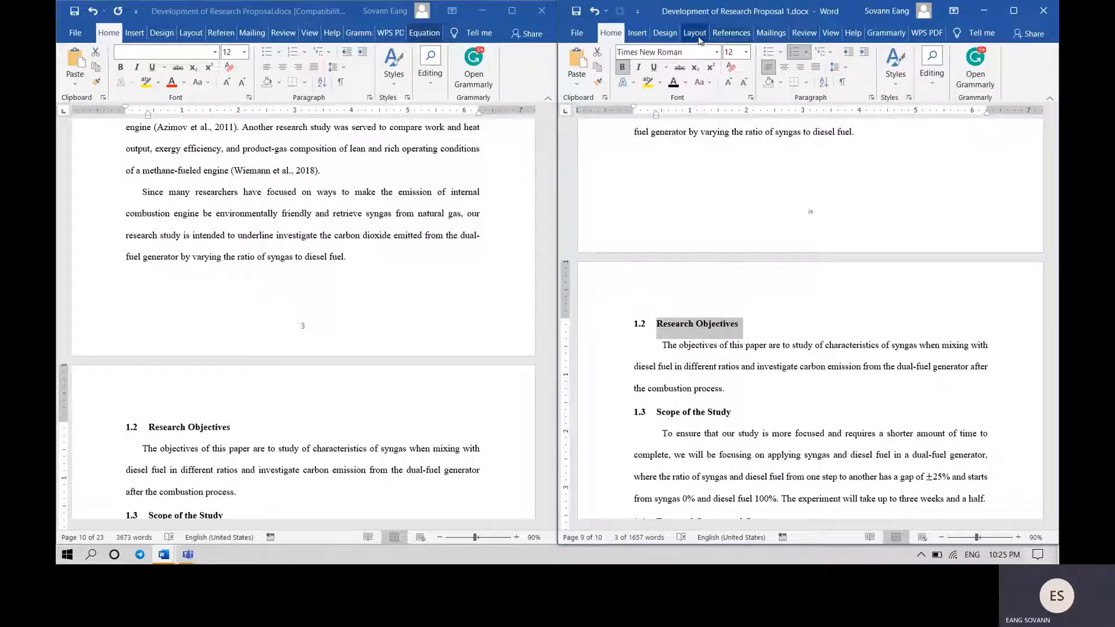
{"action": "left_click", "coordinate": [732, 33]}
{"action": "left_click", "coordinate": [622, 55]}
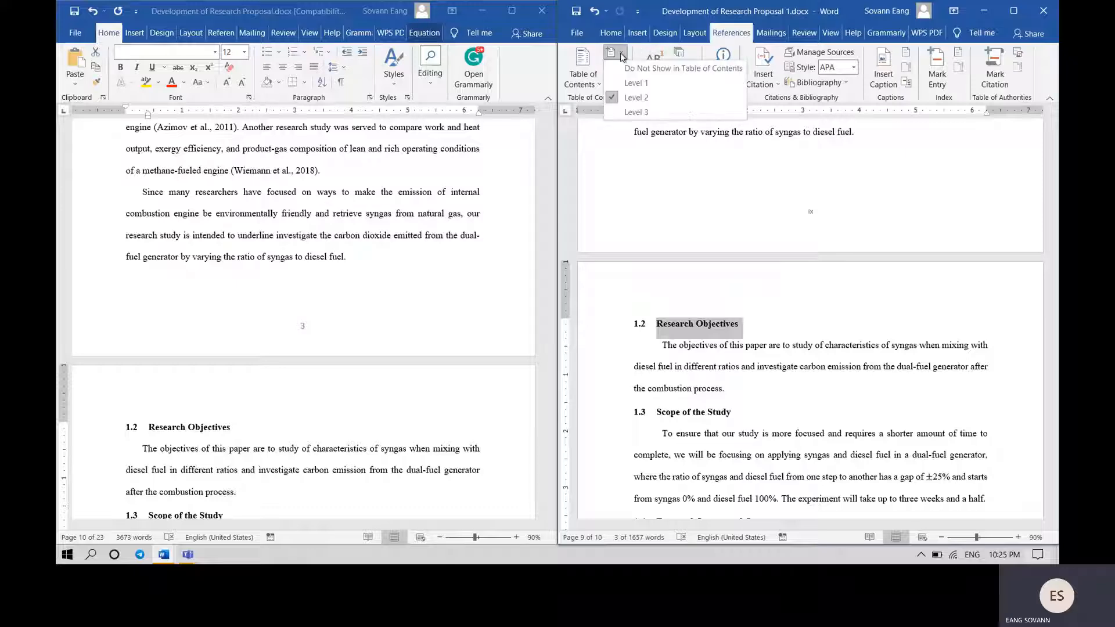
{"action": "left_click", "coordinate": [621, 55]}
{"action": "left_click", "coordinate": [621, 55]}
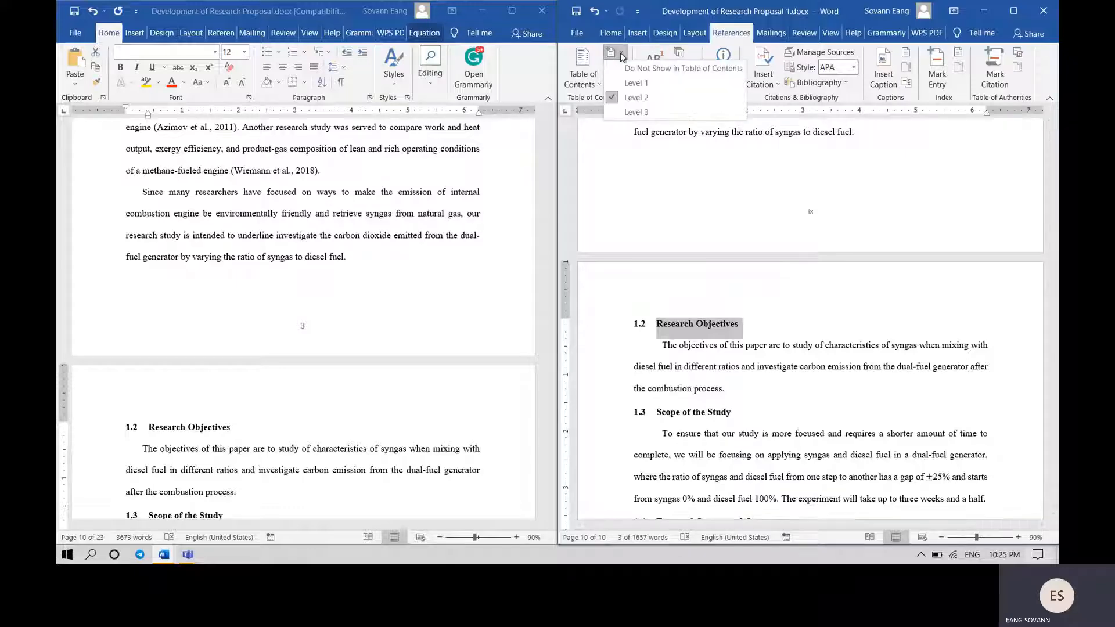
{"action": "left_click", "coordinate": [638, 99]}
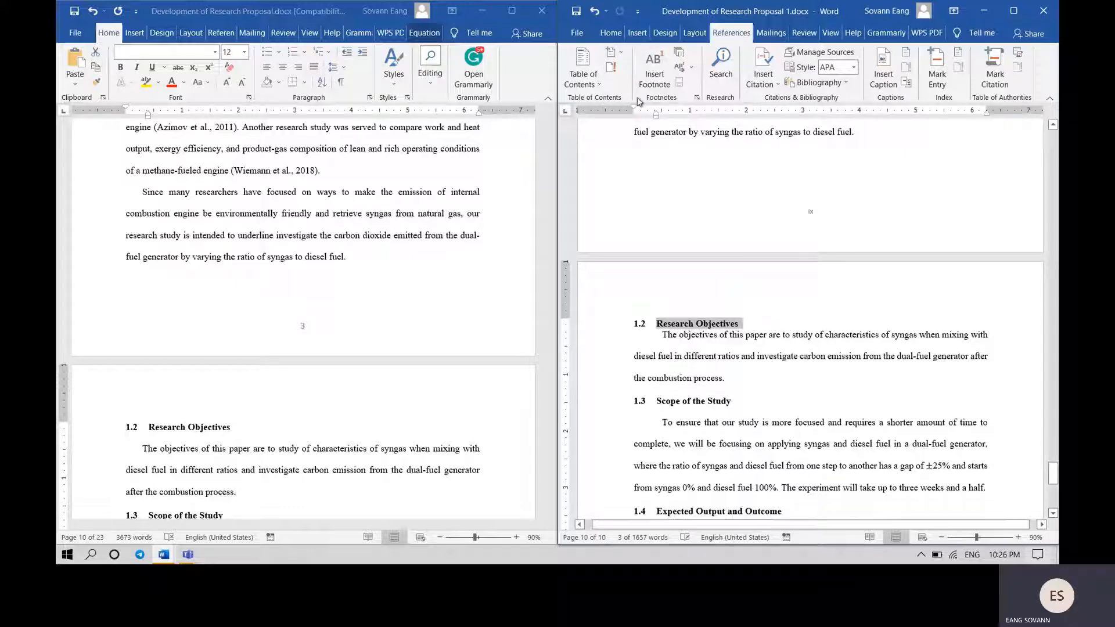
{"action": "left_click", "coordinate": [621, 53]}
{"action": "left_click", "coordinate": [640, 100]}
{"action": "left_click", "coordinate": [621, 54]}
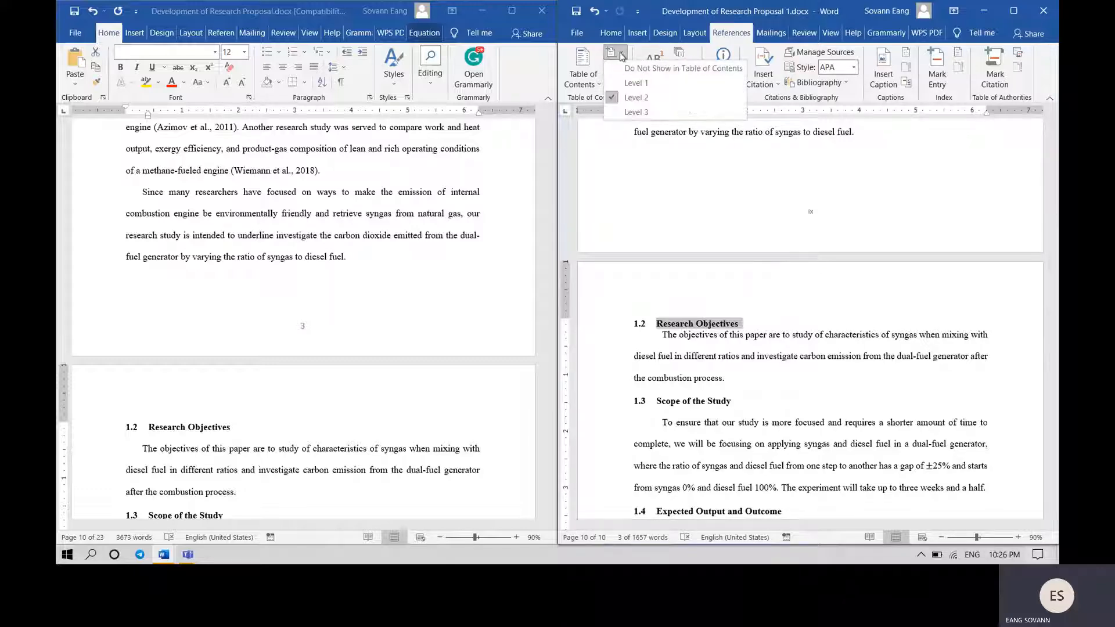
{"action": "left_click", "coordinate": [627, 69]}
- Apply the 1 Heading 1, 1.1 Heading 2, 1.1.1 Heading 3 multilevel list to the "Research Objectives" heading
{"action": "left_click", "coordinate": [616, 34]}
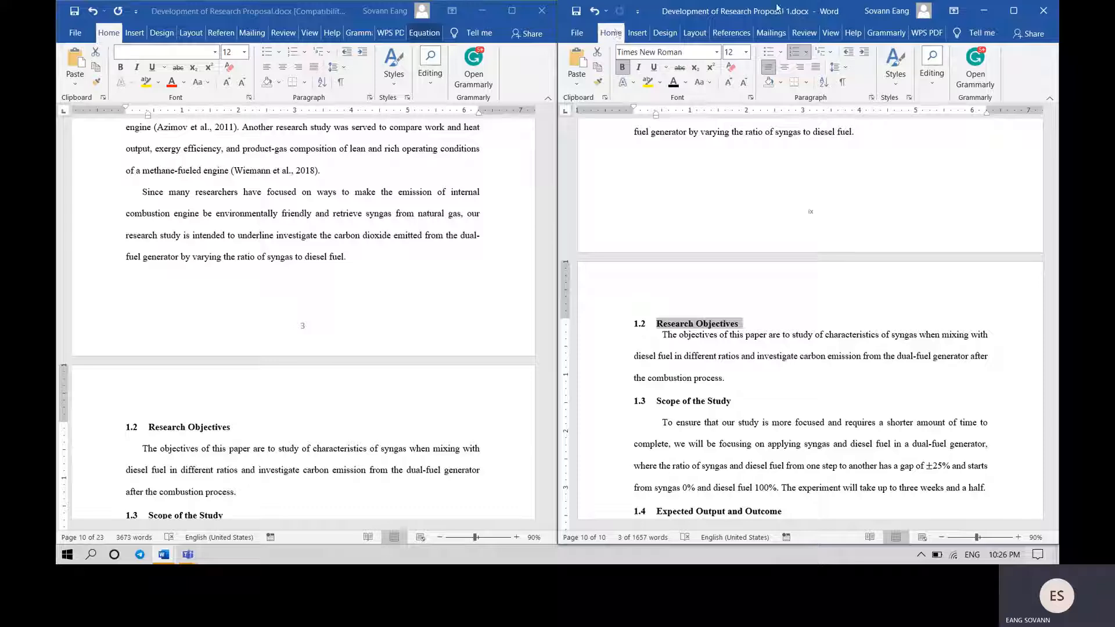
{"action": "left_click", "coordinate": [835, 51]}
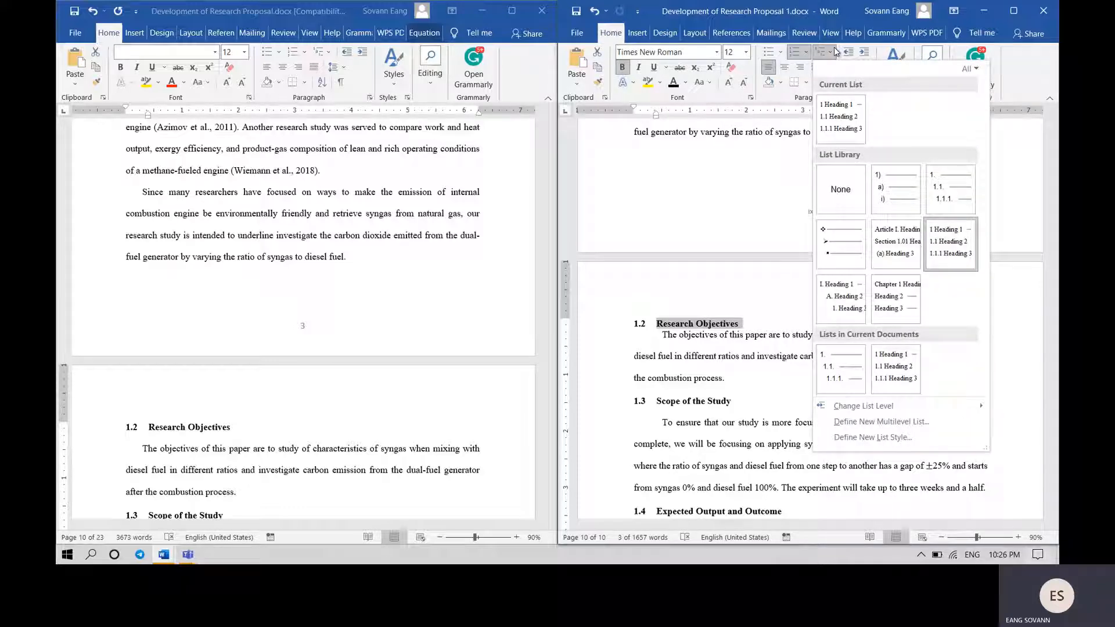
{"action": "mouse_move", "coordinate": [950, 255]}
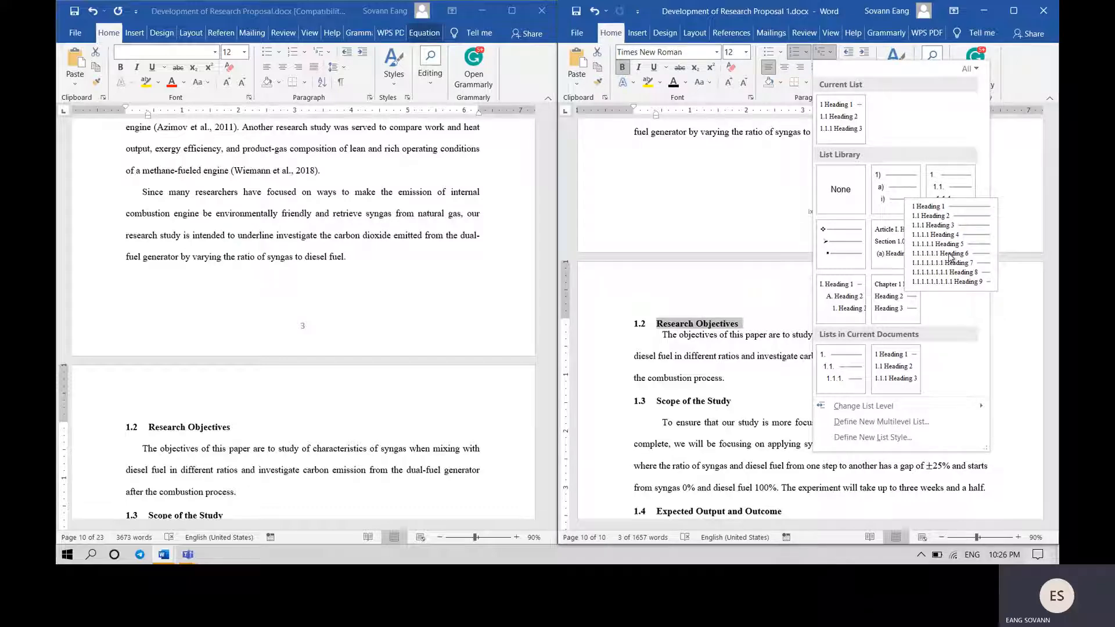
{"action": "left_click", "coordinate": [950, 256]}
{"action": "left_click", "coordinate": [642, 316]}
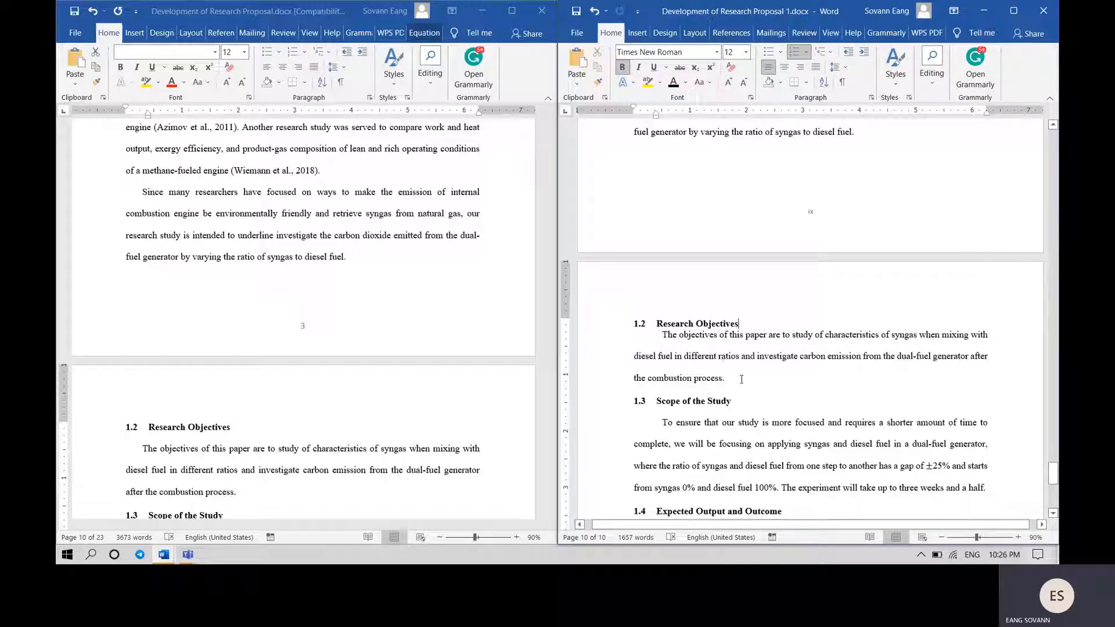
- Set double line spacing without extra space between same-style paragraphs for the "Research Objectives" heading and its body paragraph
{"action": "left_click_drag", "start_coordinate": [741, 379], "coordinate": [662, 324]}
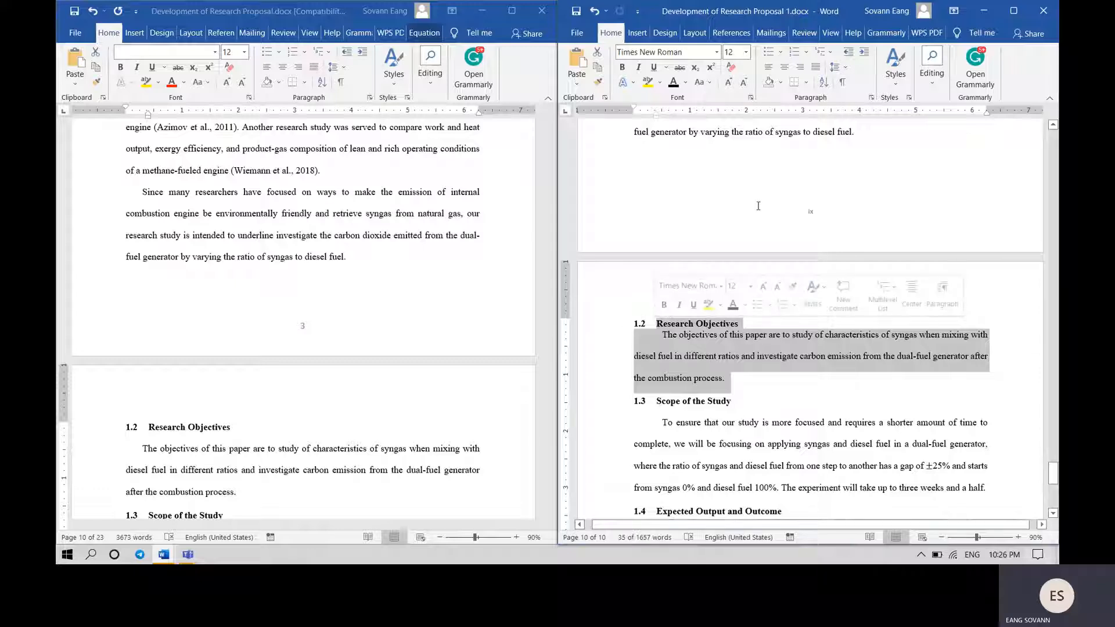
{"action": "left_click", "coordinate": [871, 99]}
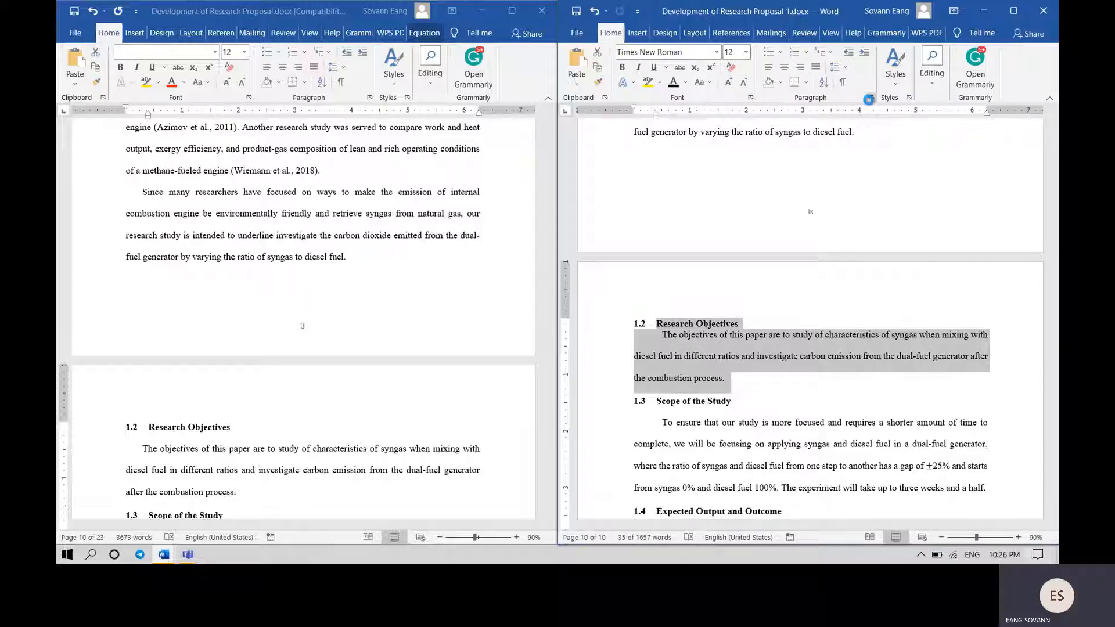
{"action": "left_click", "coordinate": [877, 292]}
{"action": "left_click", "coordinate": [845, 314]}
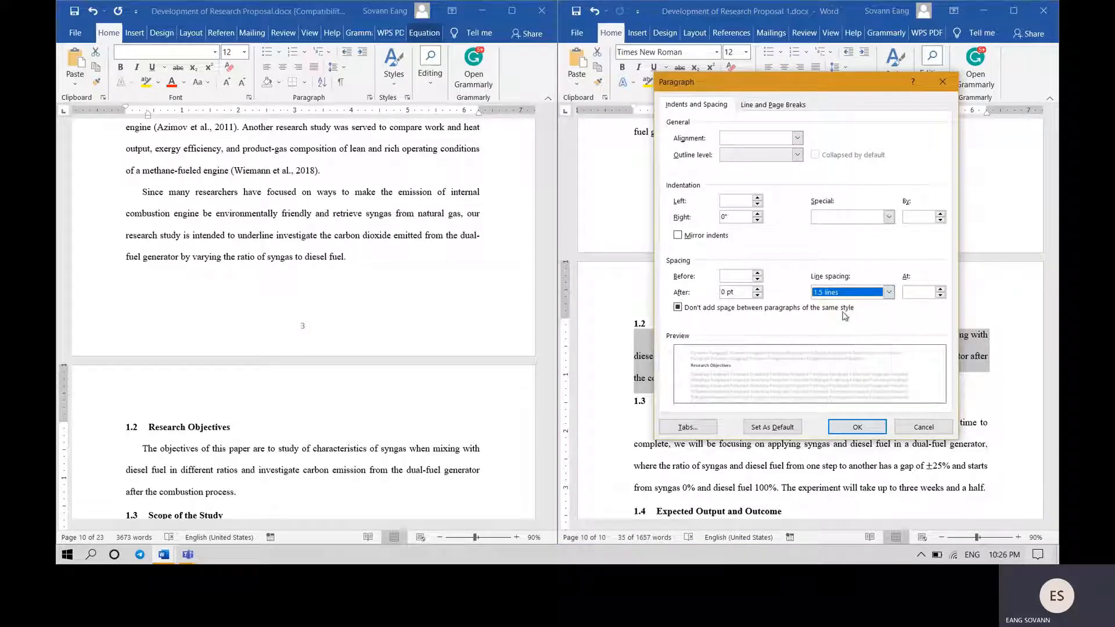
{"action": "left_click", "coordinate": [889, 292]}
{"action": "left_click", "coordinate": [818, 317]}
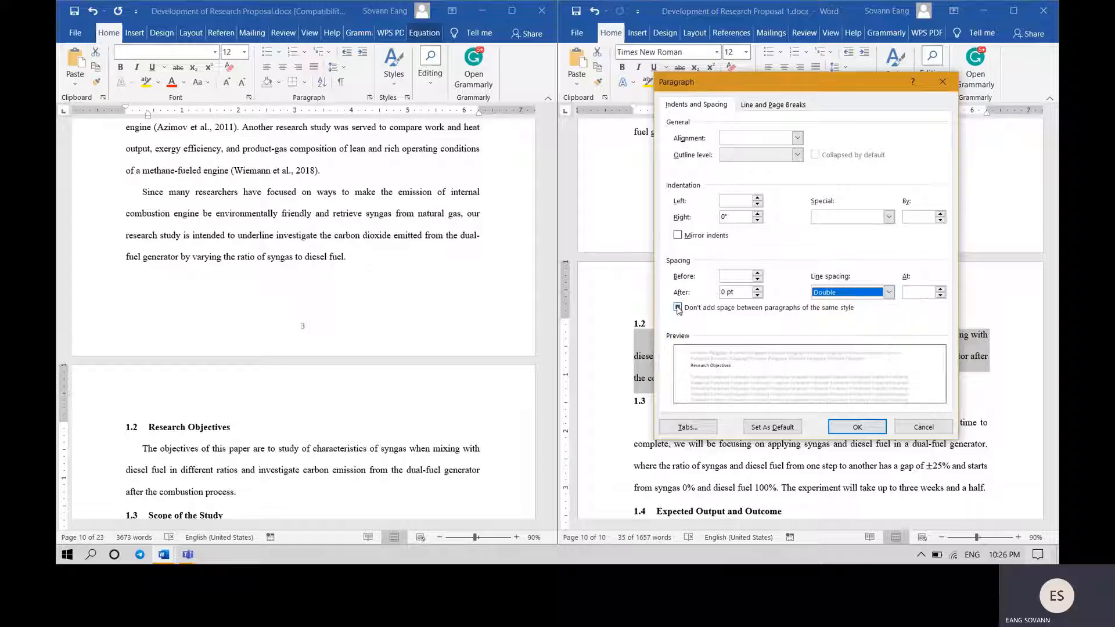
{"action": "left_click", "coordinate": [678, 308]}
{"action": "left_click", "coordinate": [857, 426]}
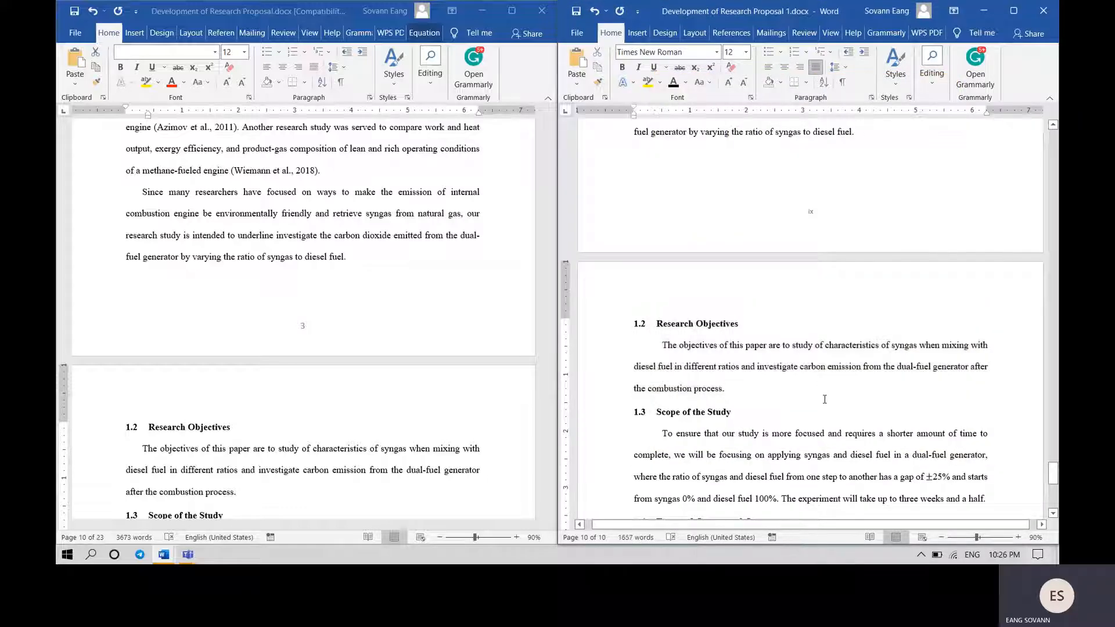
- Insert a page break after the last paragraph of section 1.4 in the new document
{"action": "scroll", "coordinate": [824, 399], "scroll_direction": "down", "scroll_amount": 9}
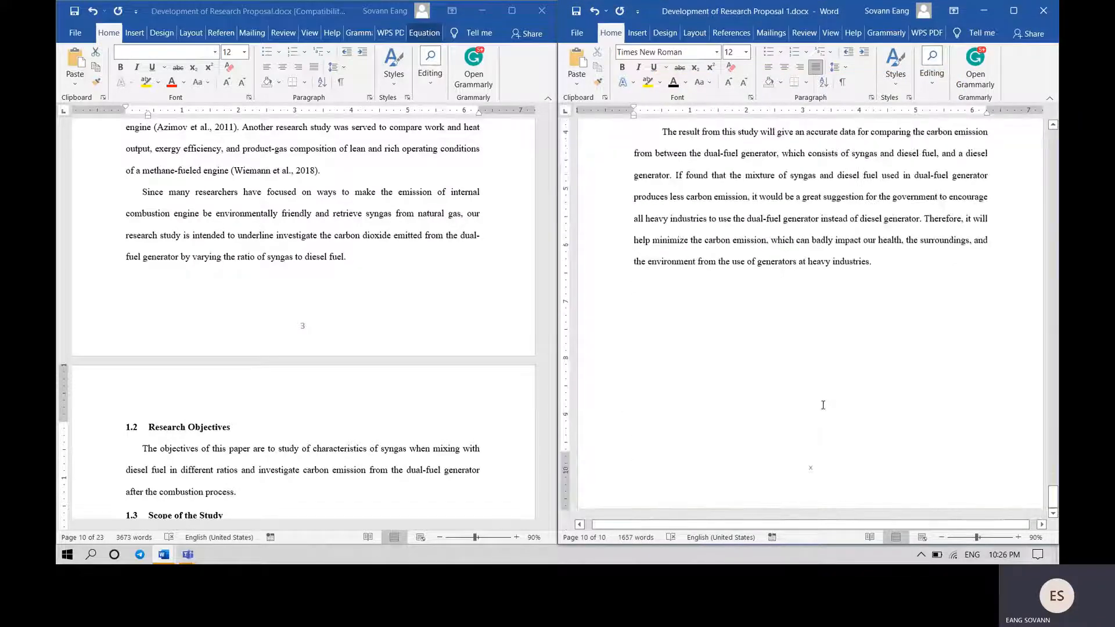
{"action": "scroll", "coordinate": [232, 301], "scroll_direction": "down", "scroll_amount": 8}
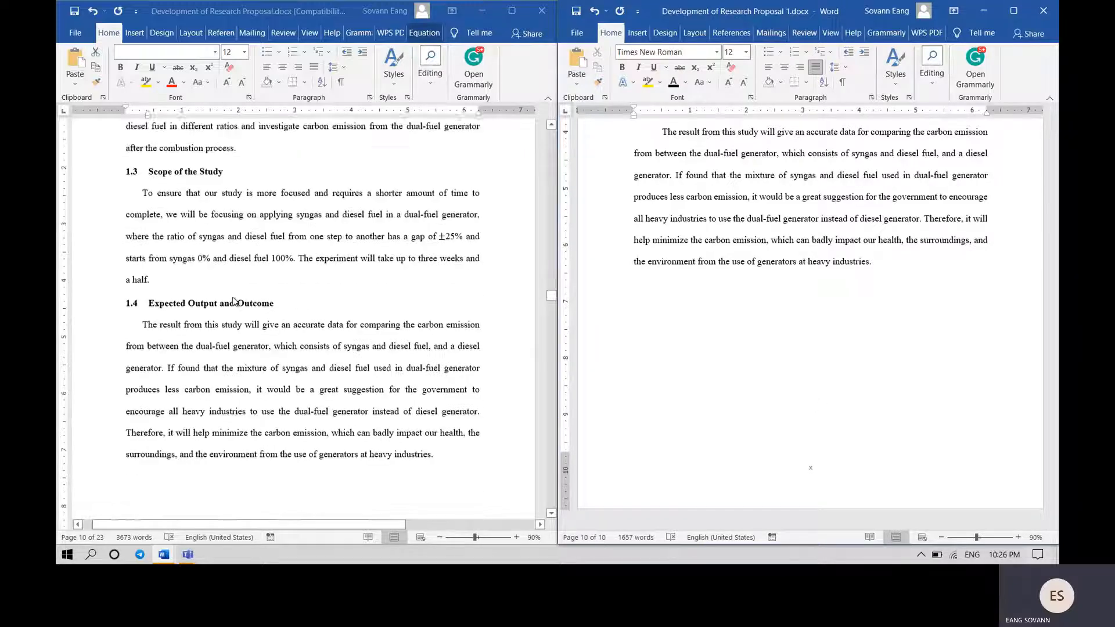
{"action": "scroll", "coordinate": [235, 300], "scroll_direction": "down", "scroll_amount": 7}
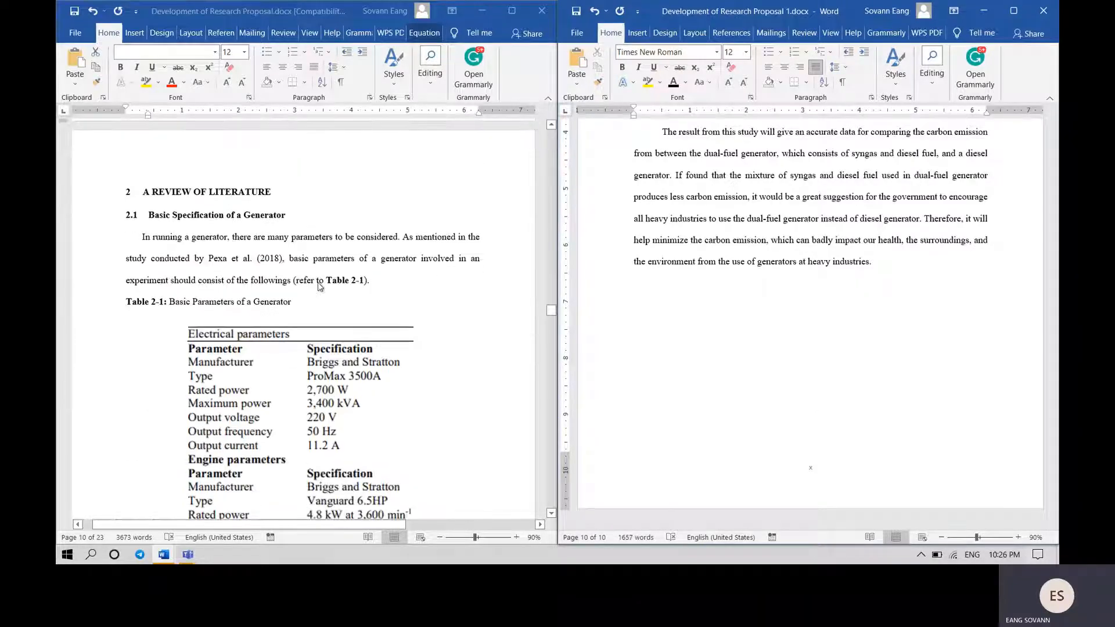
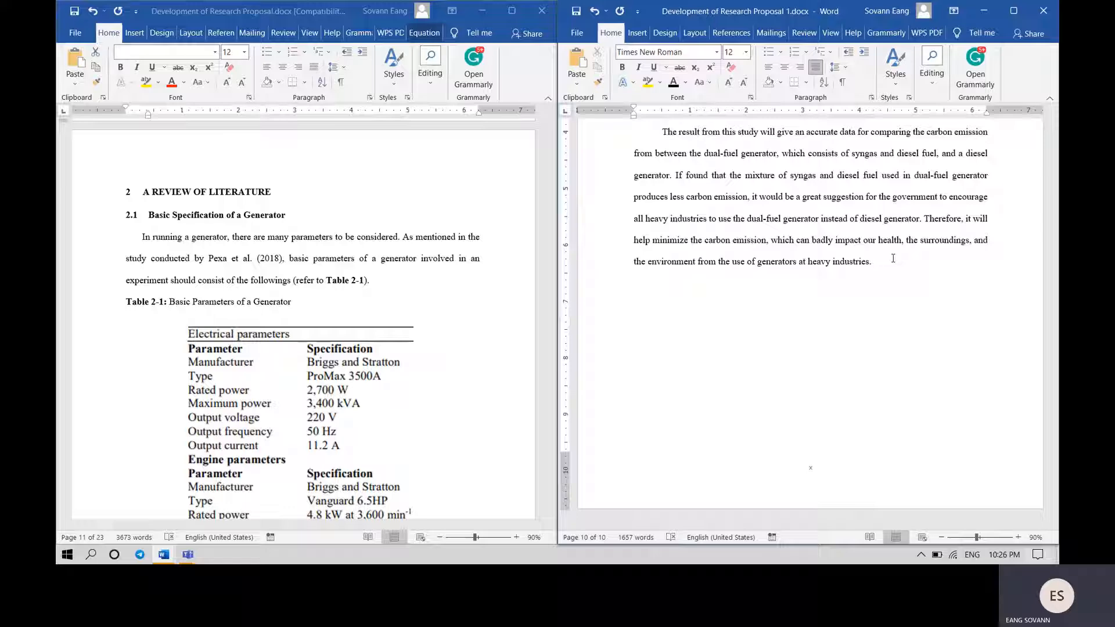
{"action": "scroll", "coordinate": [893, 258], "scroll_direction": "up", "scroll_amount": 4}
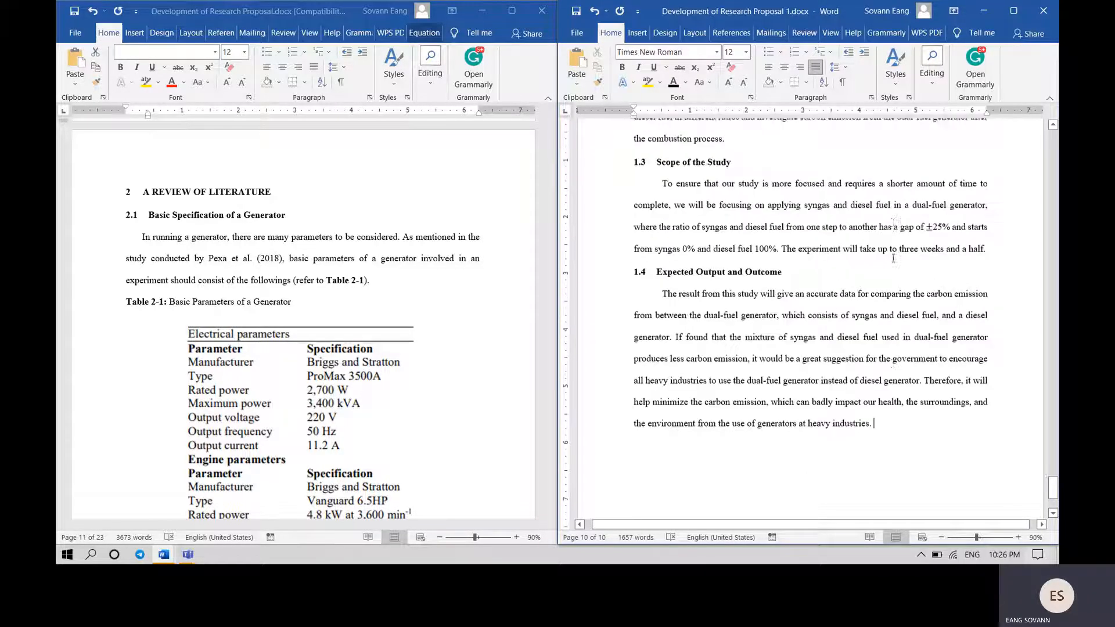
{"action": "scroll", "coordinate": [893, 258], "scroll_direction": "up", "scroll_amount": 8}
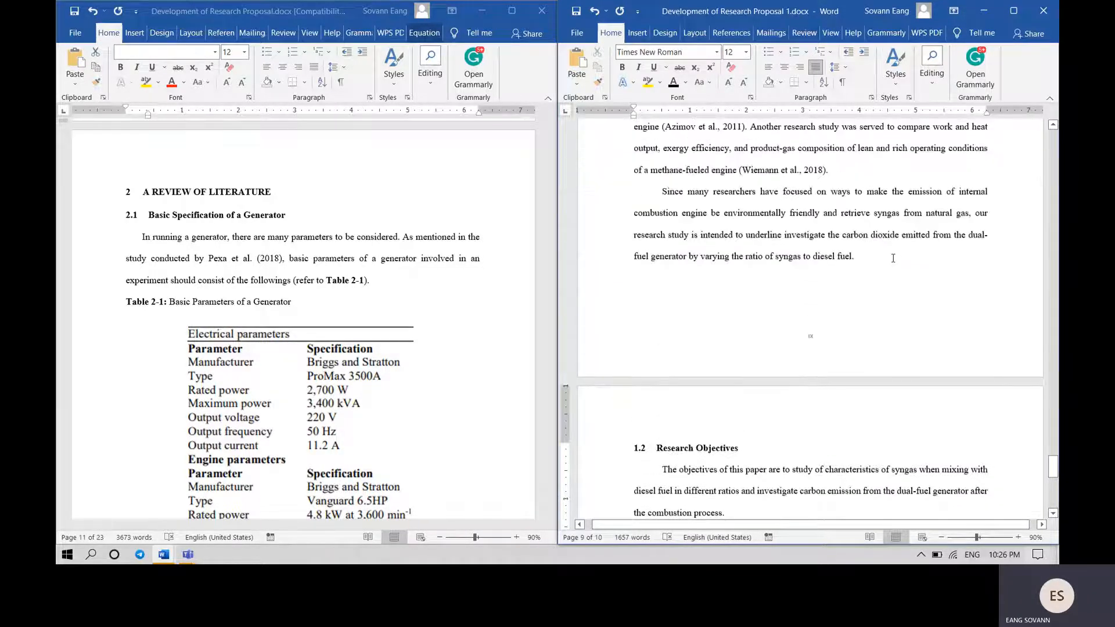
{"action": "scroll", "coordinate": [893, 258], "scroll_direction": "down", "scroll_amount": 10}
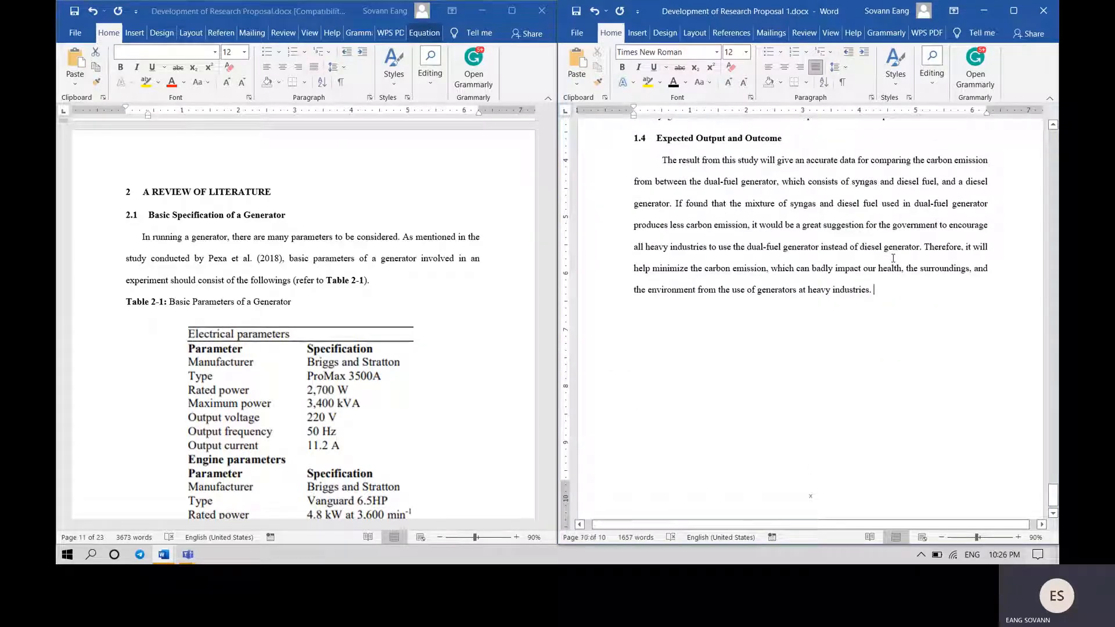
{"action": "key", "text": "ctrl+Return"}
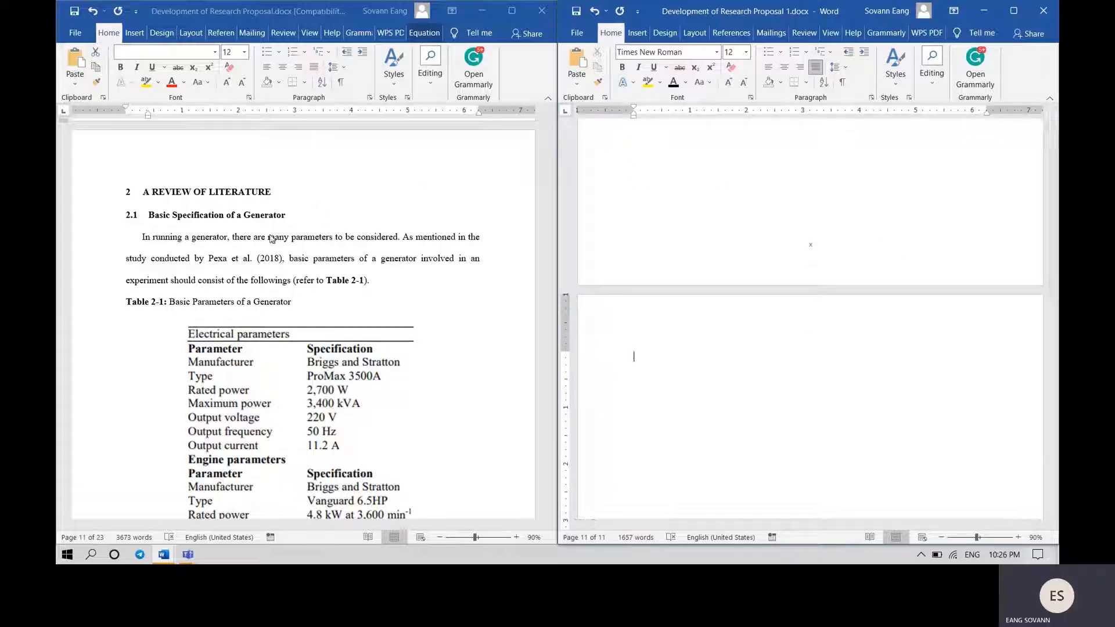
- Copy the "A REVIEW OF LITERATURE" heading, heading 2.1 and its first paragraph from the original proposal onto the new page
{"action": "scroll", "coordinate": [262, 233], "scroll_direction": "down", "scroll_amount": 1}
{"action": "scroll", "coordinate": [262, 233], "scroll_direction": "up", "scroll_amount": 2}
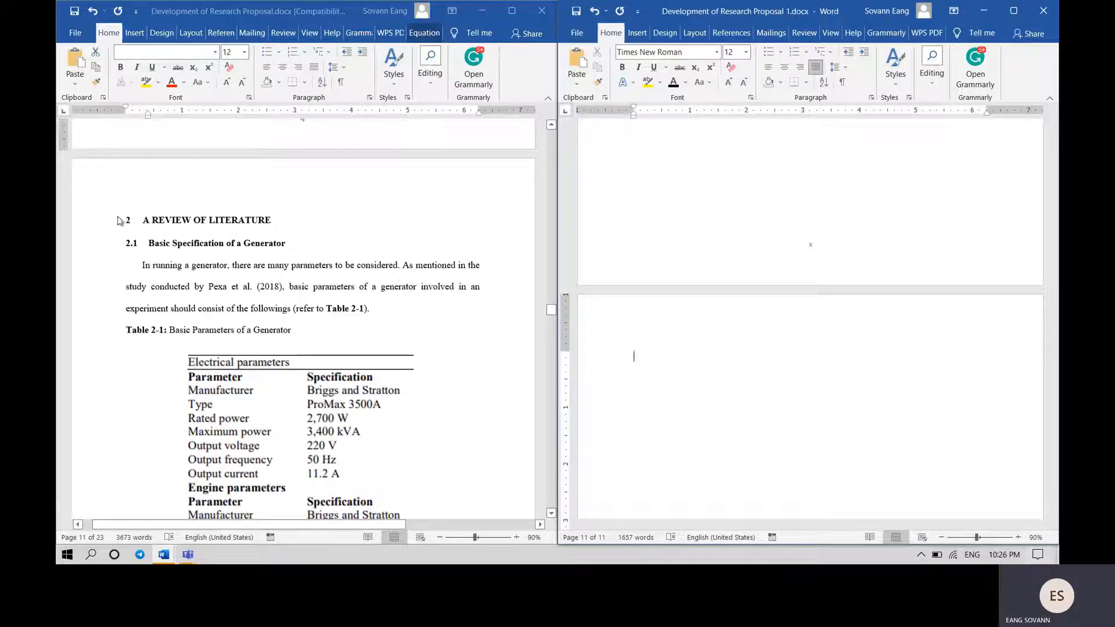
{"action": "left_click", "coordinate": [140, 220]}
{"action": "left_click_drag", "start_coordinate": [140, 220], "coordinate": [374, 311]}
{"action": "key", "text": "ctrl+c"}
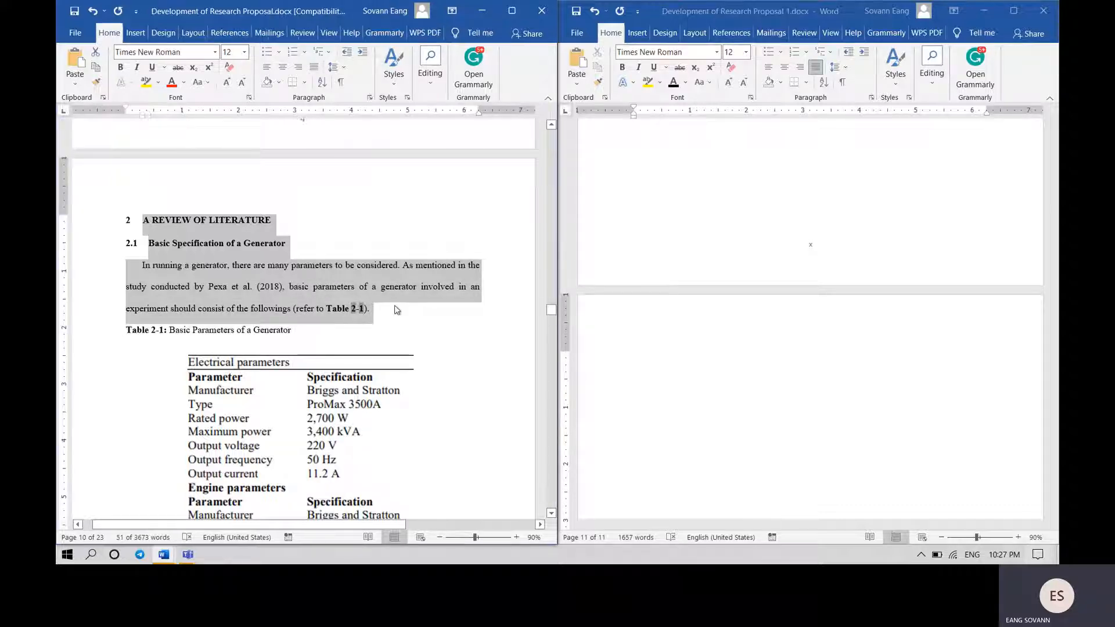
{"action": "left_click", "coordinate": [643, 373]}
{"action": "key", "text": "ctrl+v"}
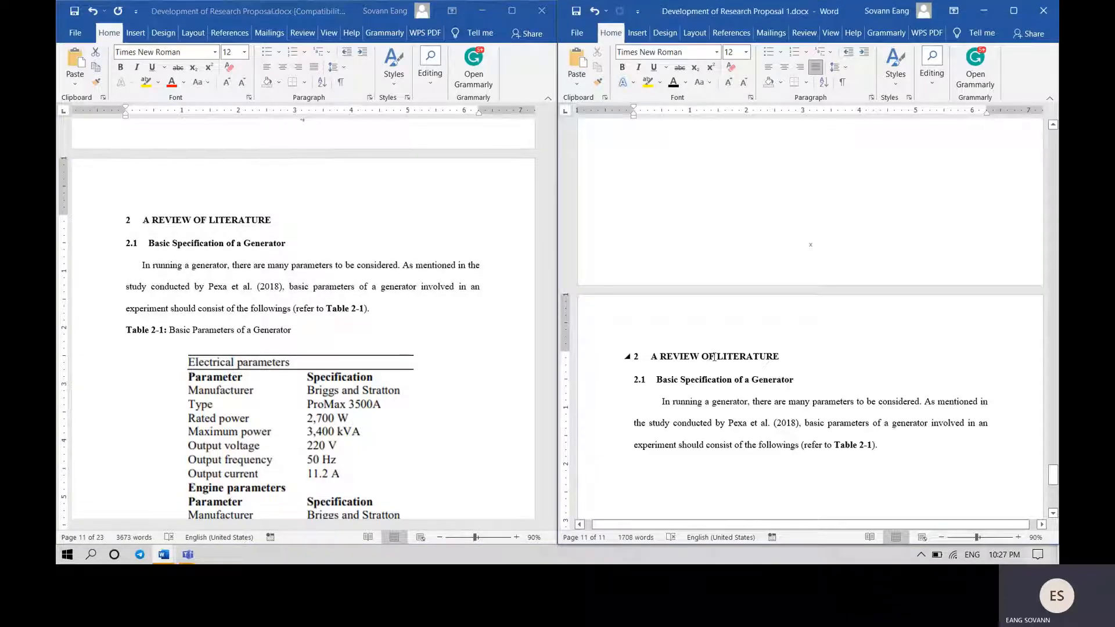
- Copy the Table 2-1 generator parameters picture from the original proposal to a centred line below the section 2.1 paragraph
{"action": "scroll", "coordinate": [714, 357], "scroll_direction": "down", "scroll_amount": 2}
{"action": "scroll", "coordinate": [380, 338], "scroll_direction": "down", "scroll_amount": 1}
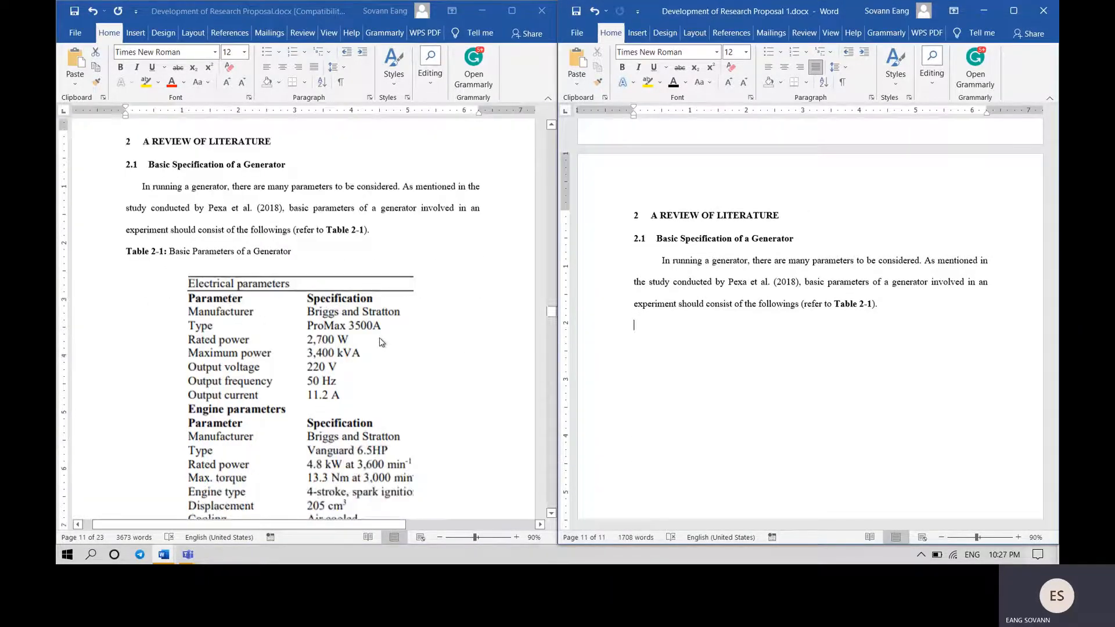
{"action": "scroll", "coordinate": [316, 325], "scroll_direction": "down", "scroll_amount": 3}
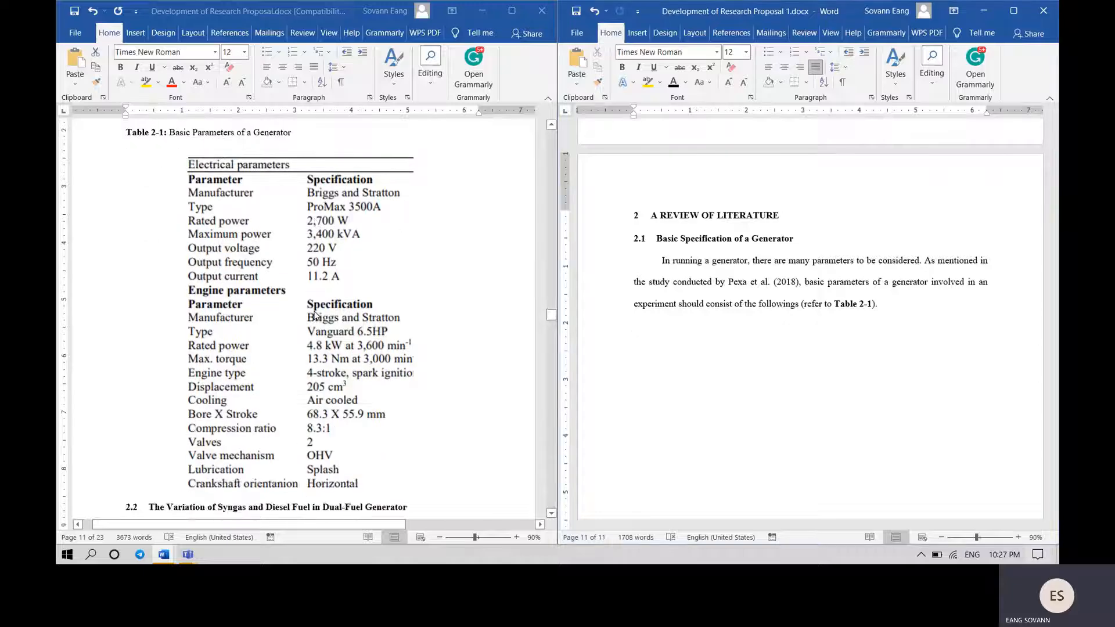
{"action": "left_click", "coordinate": [314, 315]}
{"action": "left_click", "coordinate": [304, 317]}
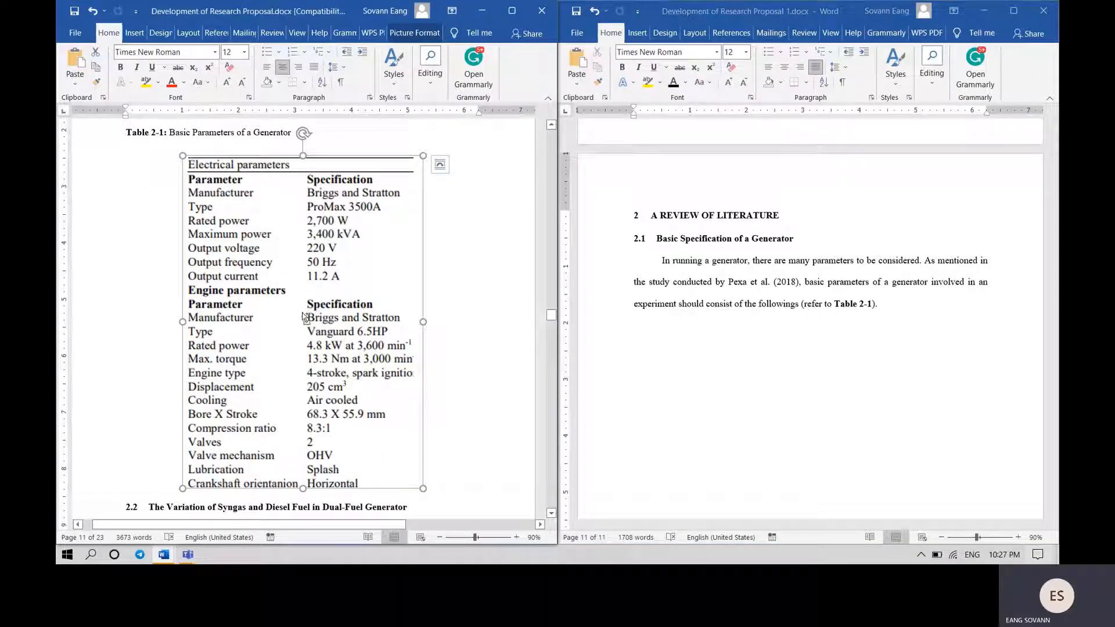
{"action": "left_click", "coordinate": [817, 346]}
{"action": "key", "text": "ctrl+e"}
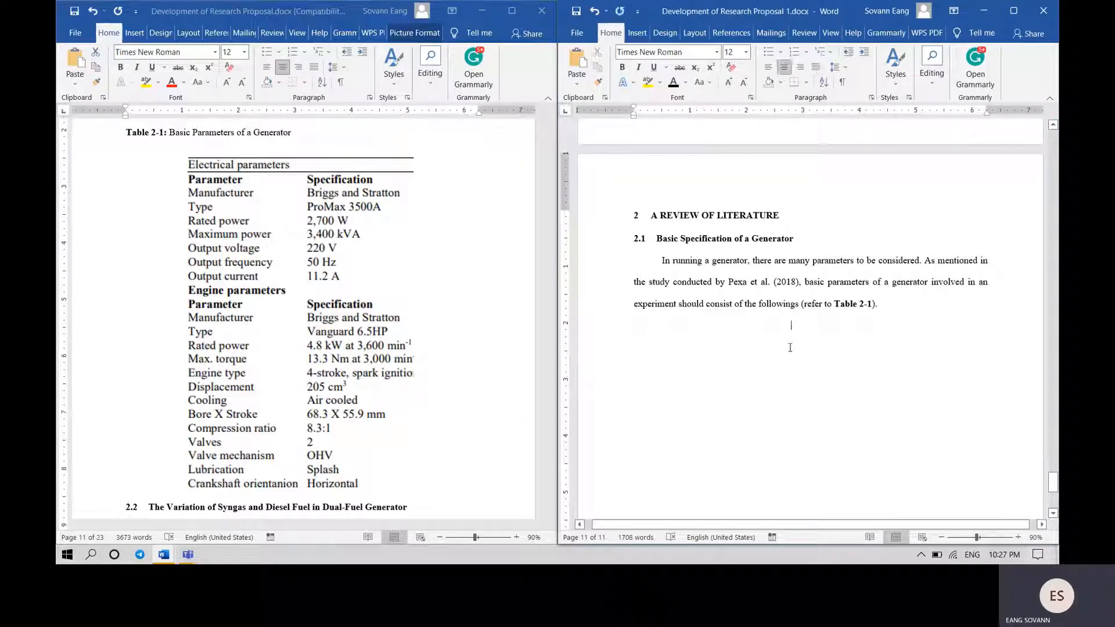
{"action": "key", "text": "ctrl+v"}
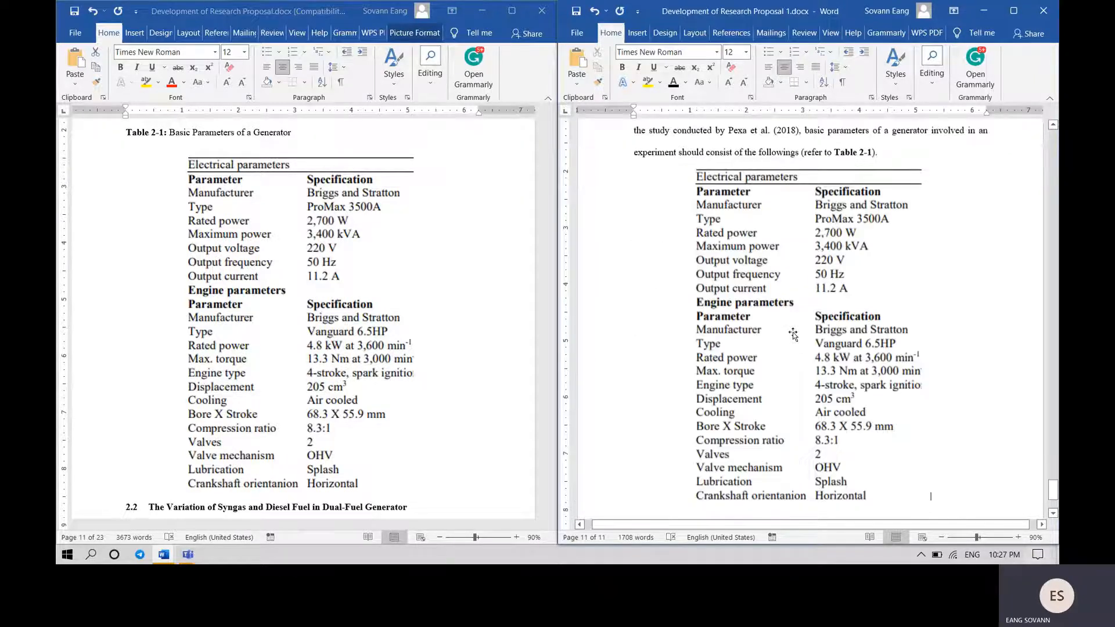
- Start a caption for the generator parameters picture in the new document, using the Table label
{"action": "left_click", "coordinate": [801, 269]}
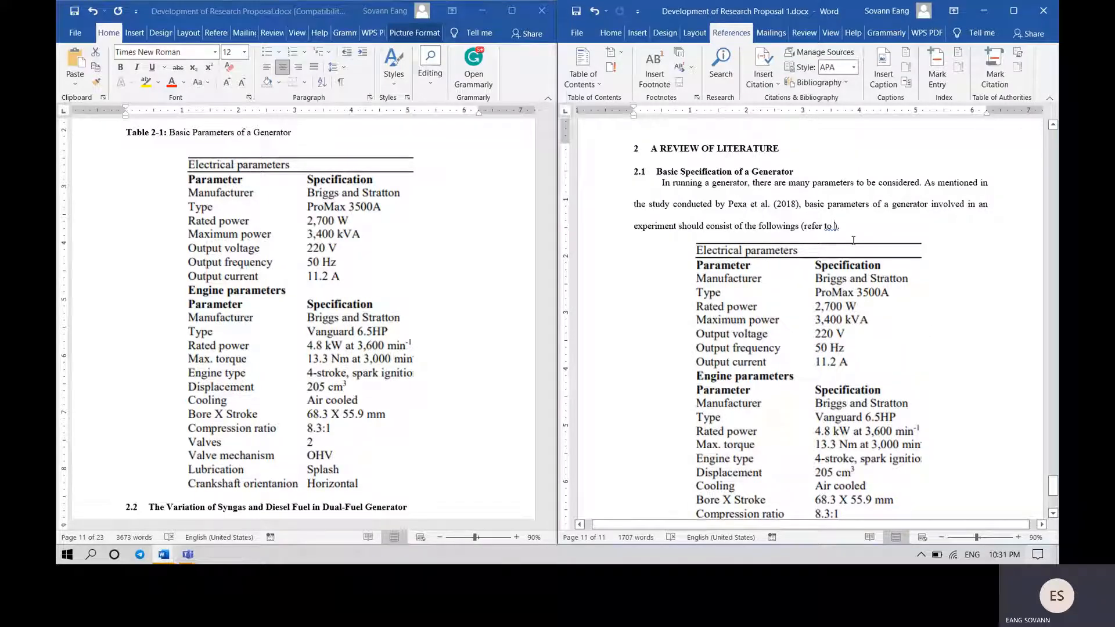
{"action": "scroll", "coordinate": [824, 237], "scroll_direction": "down", "scroll_amount": 2}
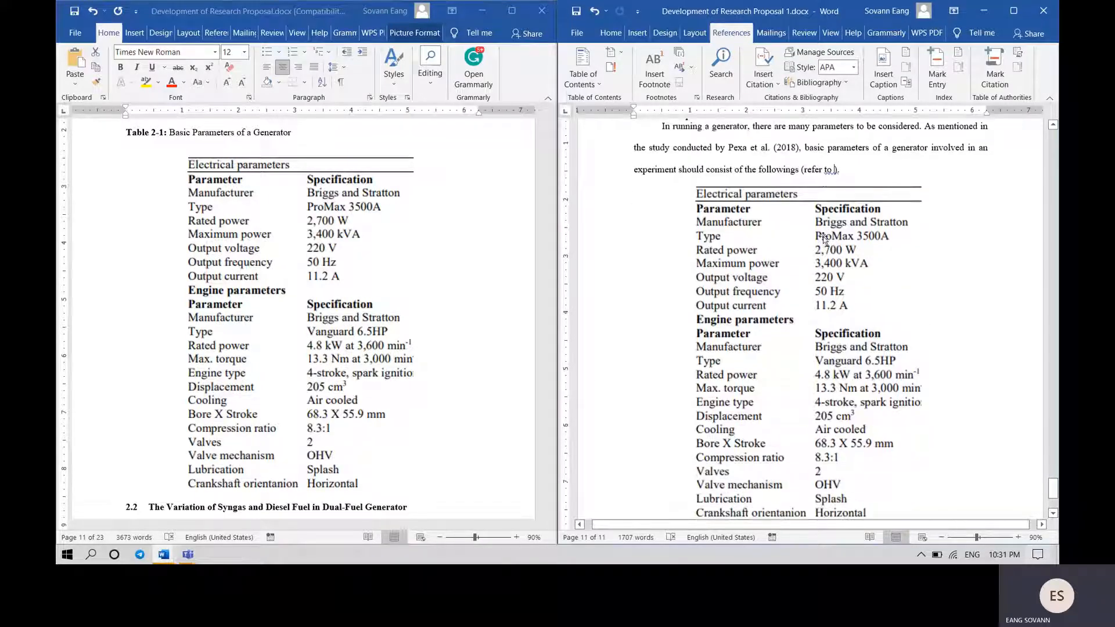
{"action": "scroll", "coordinate": [818, 244], "scroll_direction": "up", "scroll_amount": 2}
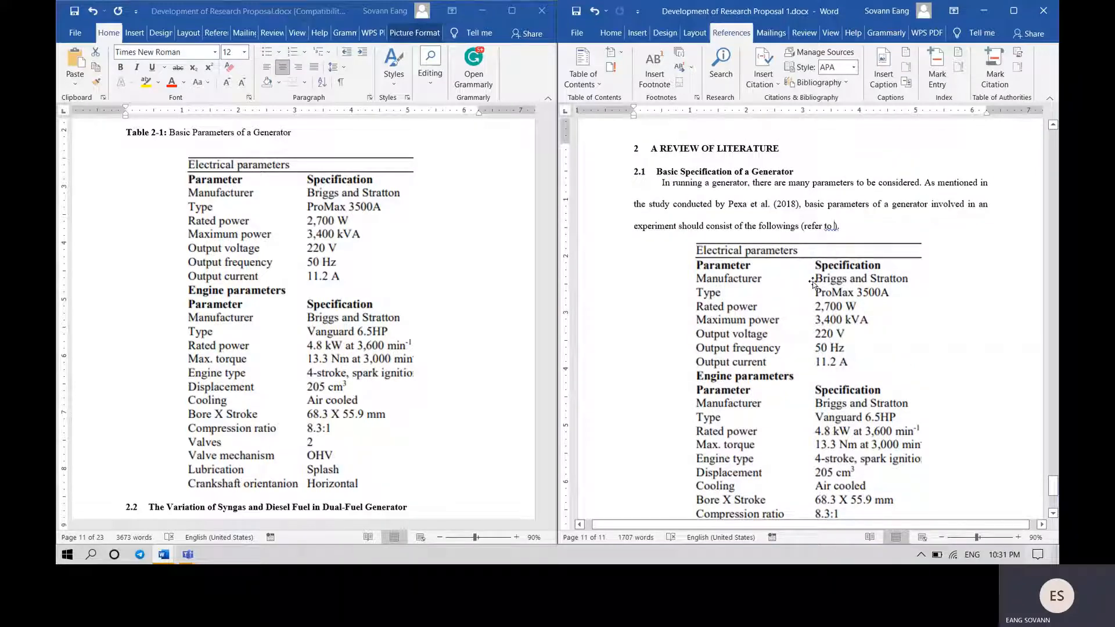
{"action": "left_click", "coordinate": [813, 283]}
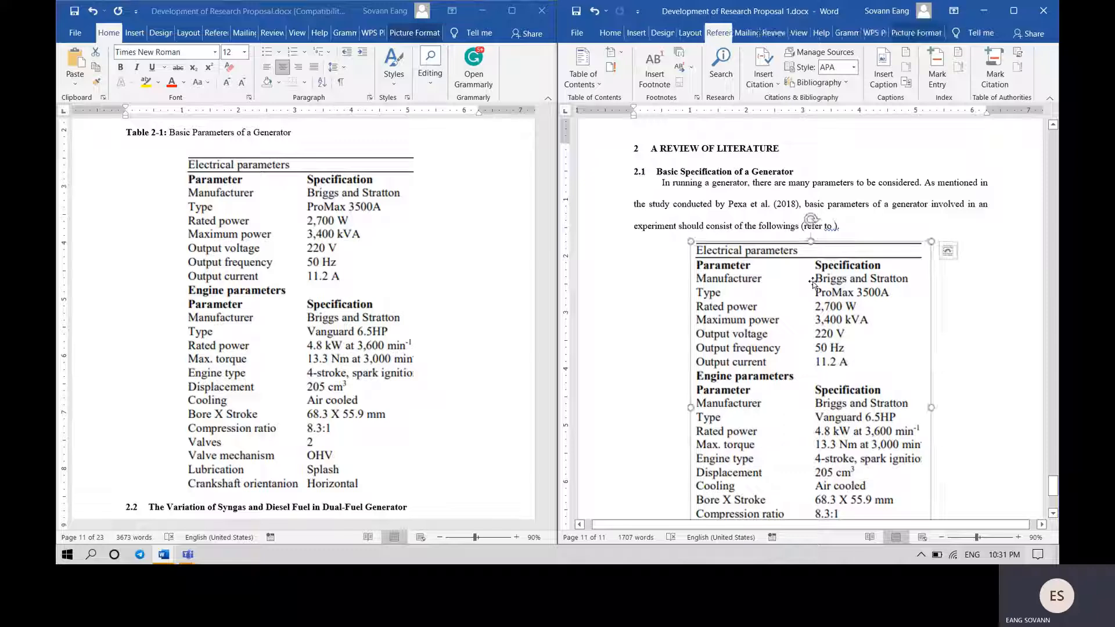
{"action": "right_click", "coordinate": [812, 283]}
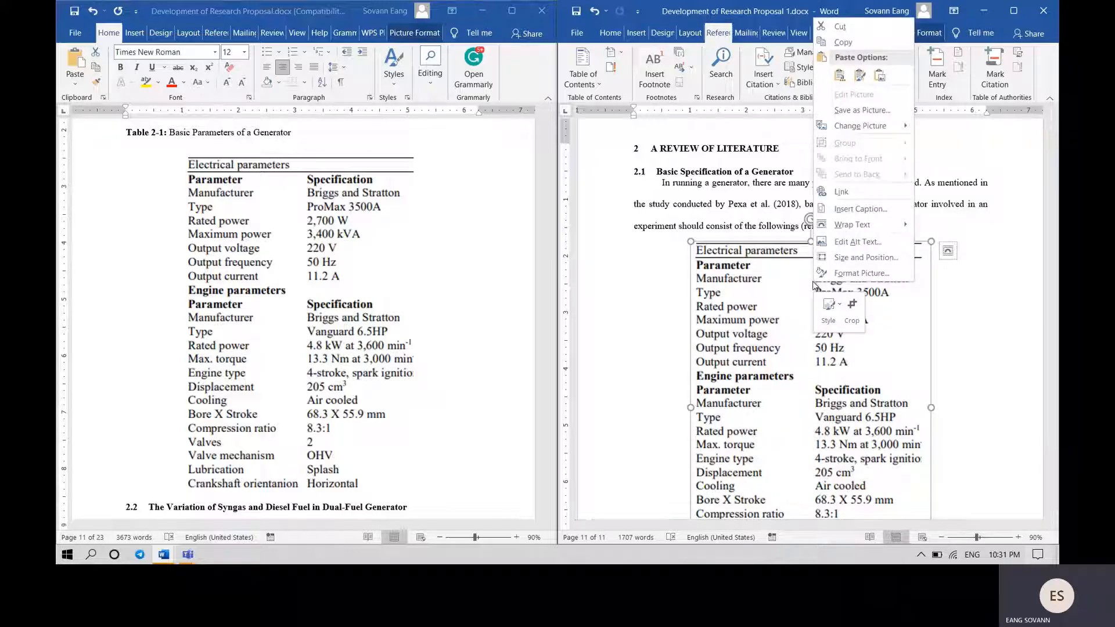
{"action": "left_click", "coordinate": [871, 206]}
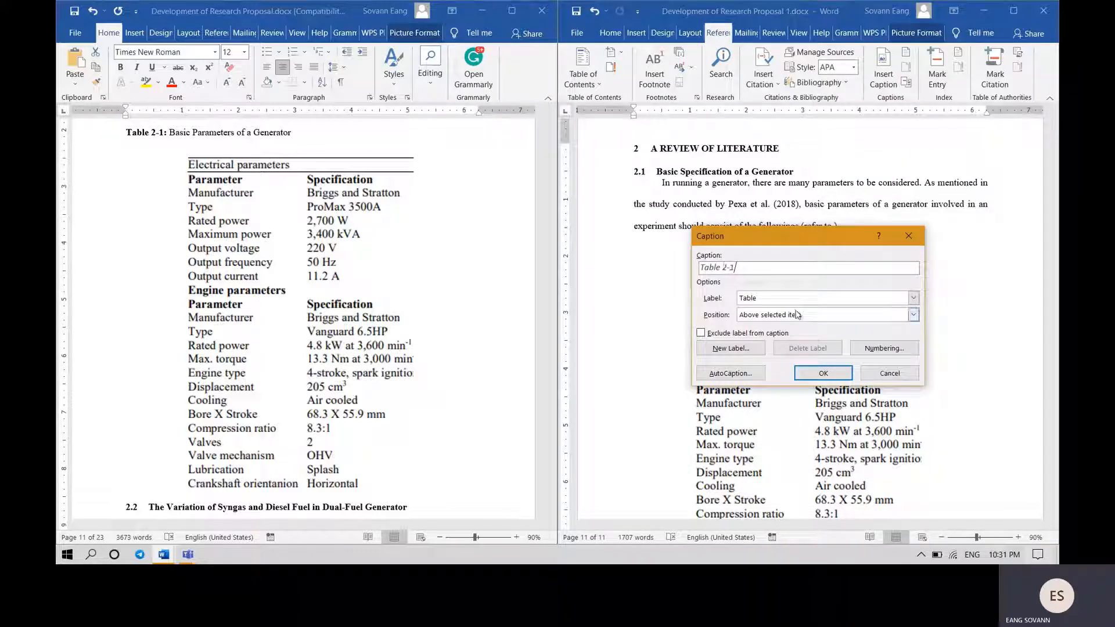
{"action": "left_click", "coordinate": [791, 299]}
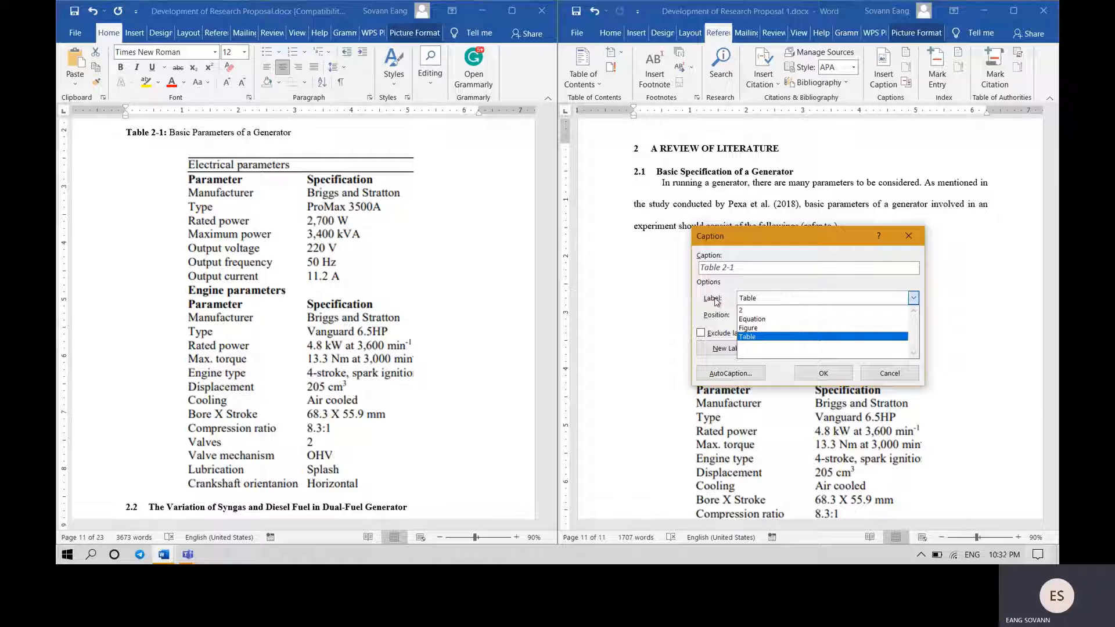
{"action": "left_click", "coordinate": [749, 328]}
{"action": "left_click", "coordinate": [773, 302]}
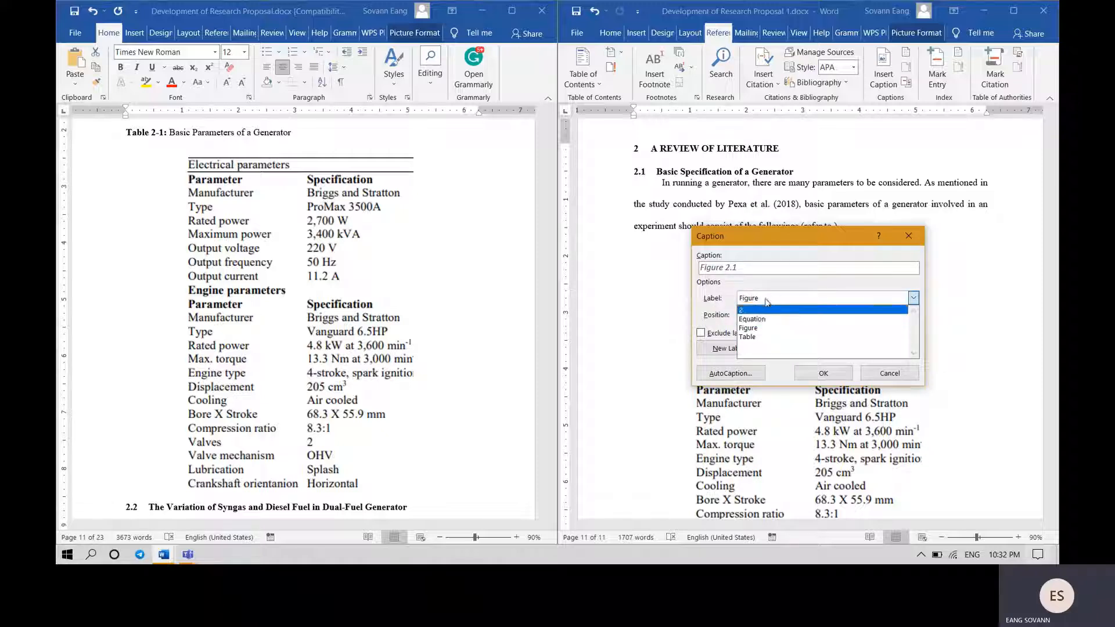
{"action": "left_click", "coordinate": [753, 338]}
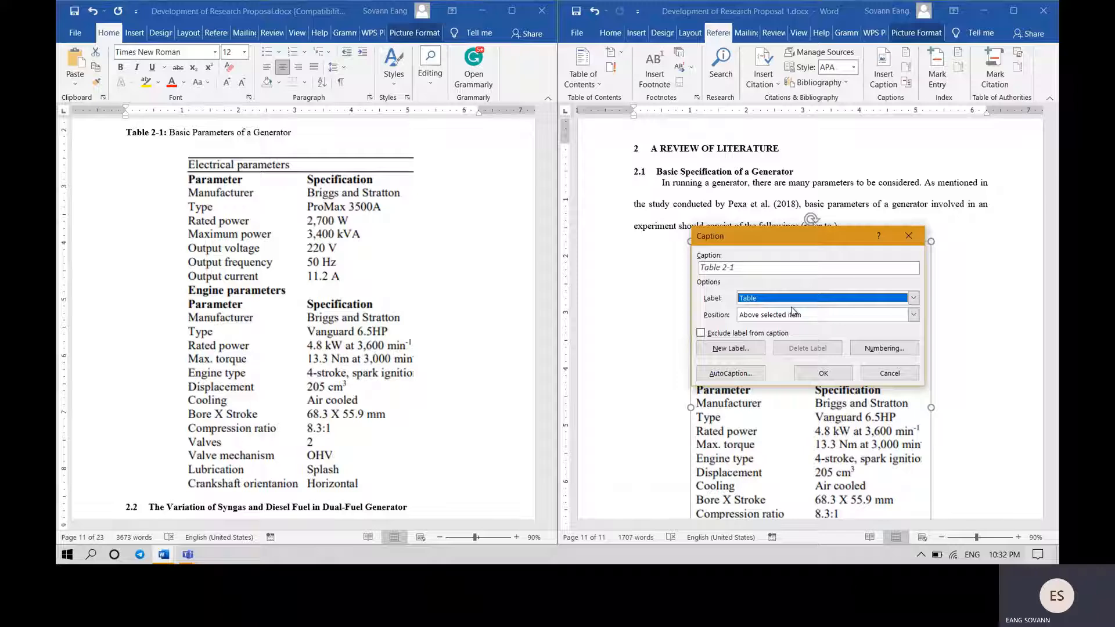
- Set the caption numbering to include the chapter number from Heading 1, with a hyphen as separator
{"action": "left_click", "coordinate": [892, 348]}
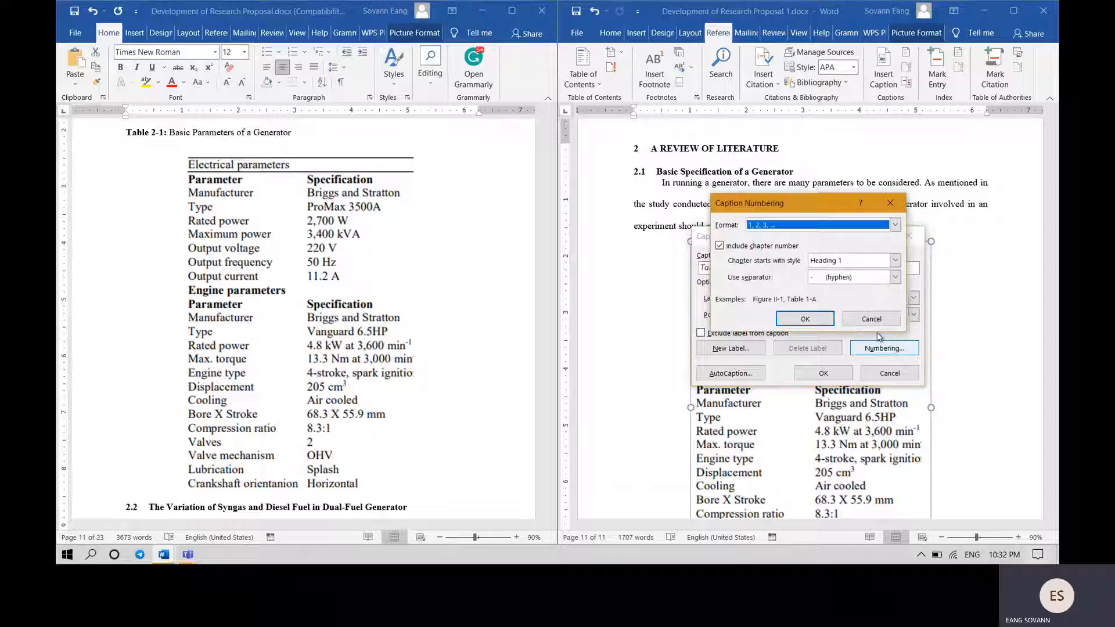
{"action": "left_click", "coordinate": [833, 261]}
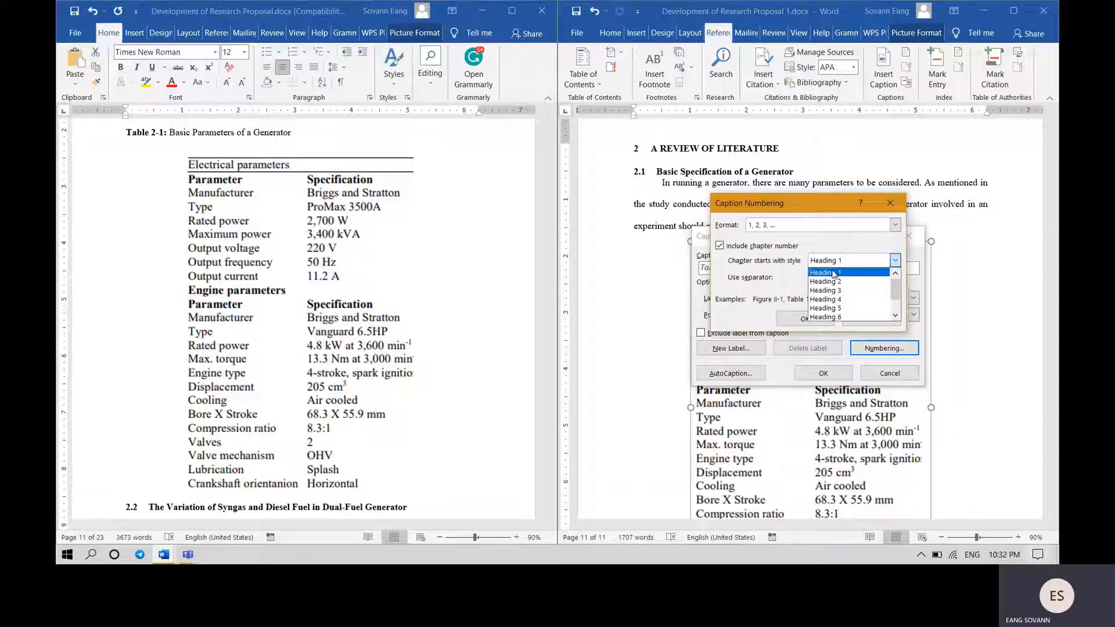
{"action": "left_click", "coordinate": [840, 272]}
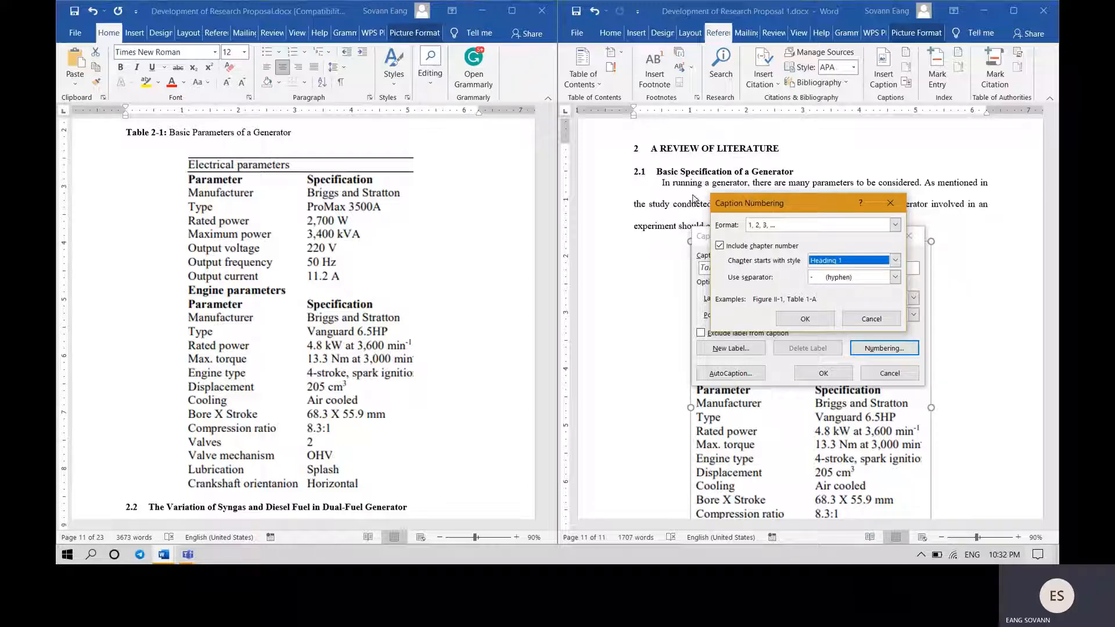
{"action": "left_click", "coordinate": [861, 278]}
{"action": "left_click", "coordinate": [864, 286]}
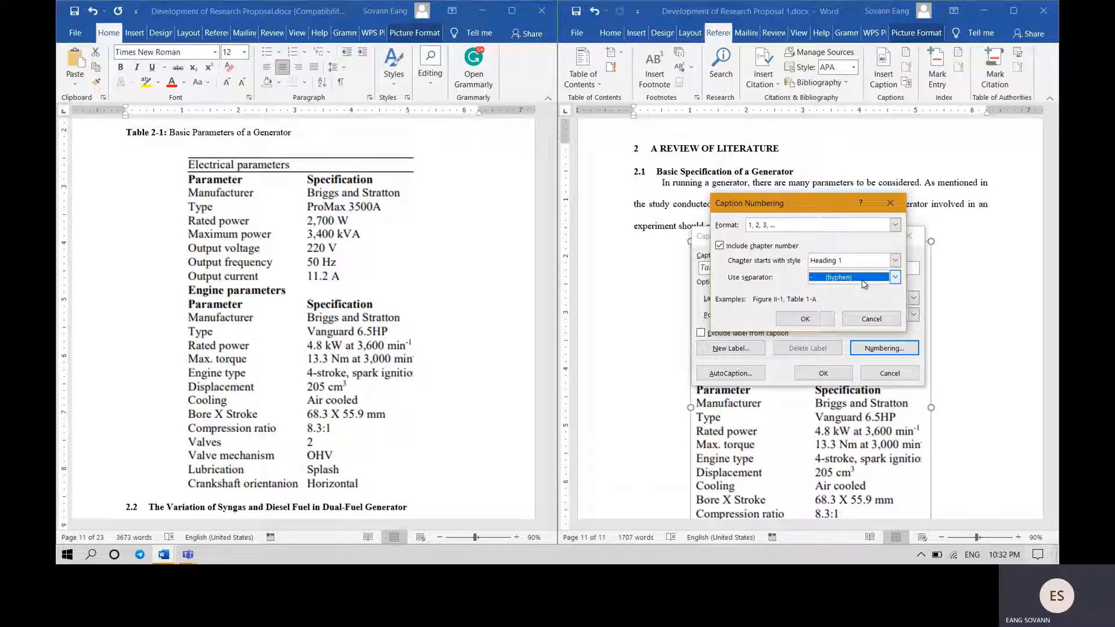
{"action": "left_click", "coordinate": [825, 320]}
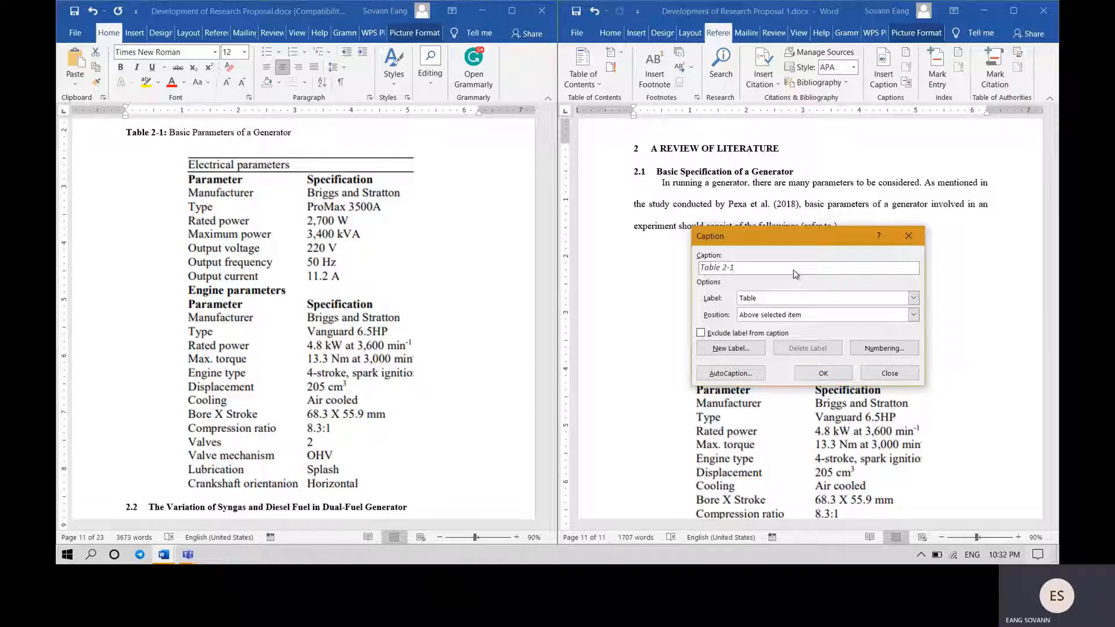
- Complete the caption as "Table 2-1: Basic Parameters of a Generator" and insert it above the picture
{"action": "type", "text": ": Basic Paramter"}
{"action": "key", "text": "BackSpace"}
{"action": "key", "text": "BackSpace"}
{"action": "key", "text": "BackSpace"}
{"action": "type", "text": "eters of a Generator"}
{"action": "left_click", "coordinate": [823, 374]}
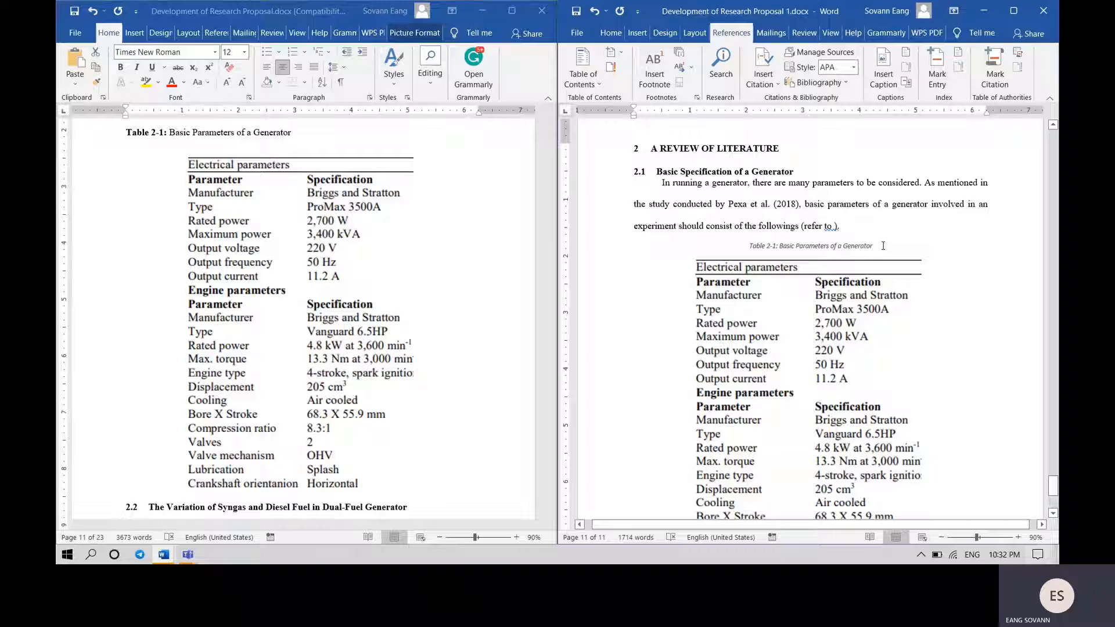
- Format the table caption as left-aligned, non-italic Times New Roman at 12 pt
{"action": "left_click_drag", "start_coordinate": [882, 245], "coordinate": [745, 247]}
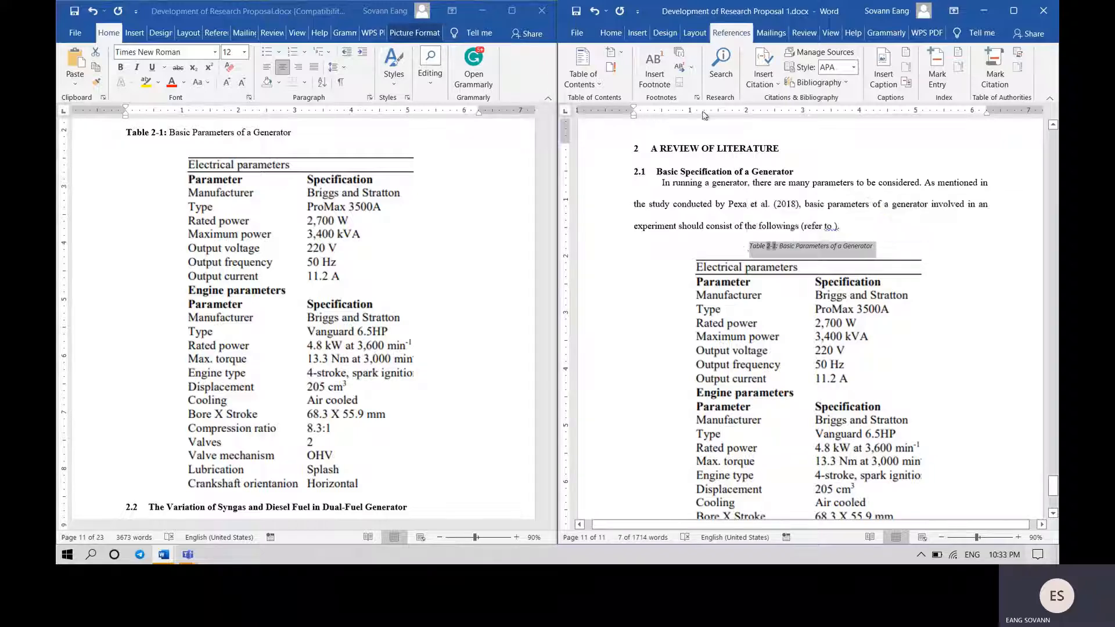
{"action": "left_click", "coordinate": [611, 32]}
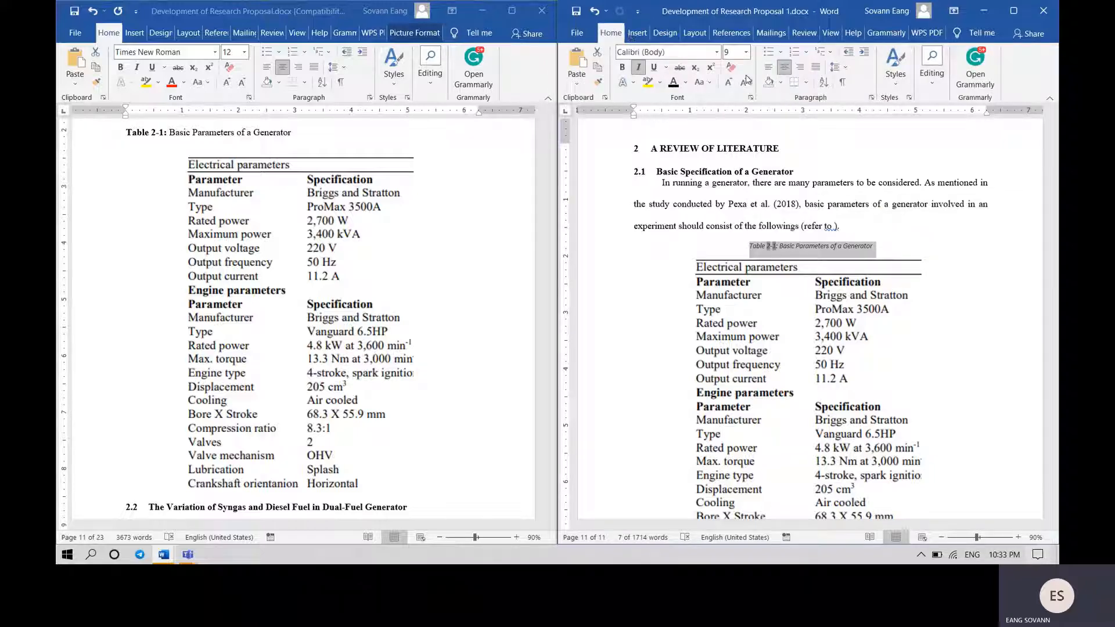
{"action": "left_click", "coordinate": [769, 70]}
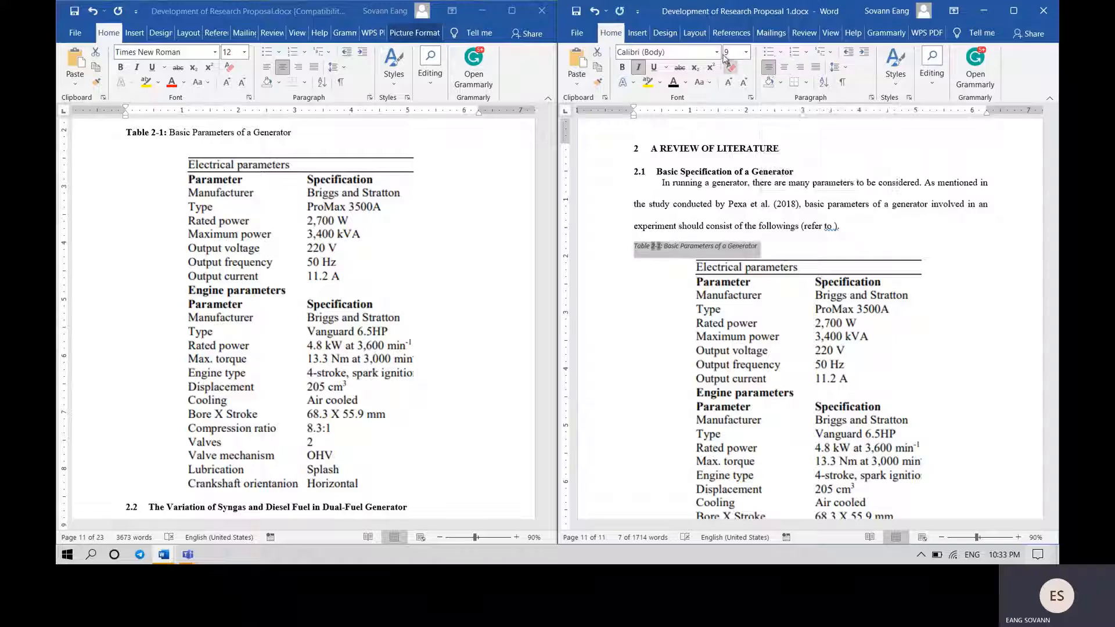
{"action": "left_click", "coordinate": [674, 54]}
{"action": "type", "text": "Times New Roman"}
{"action": "key", "text": "Return"}
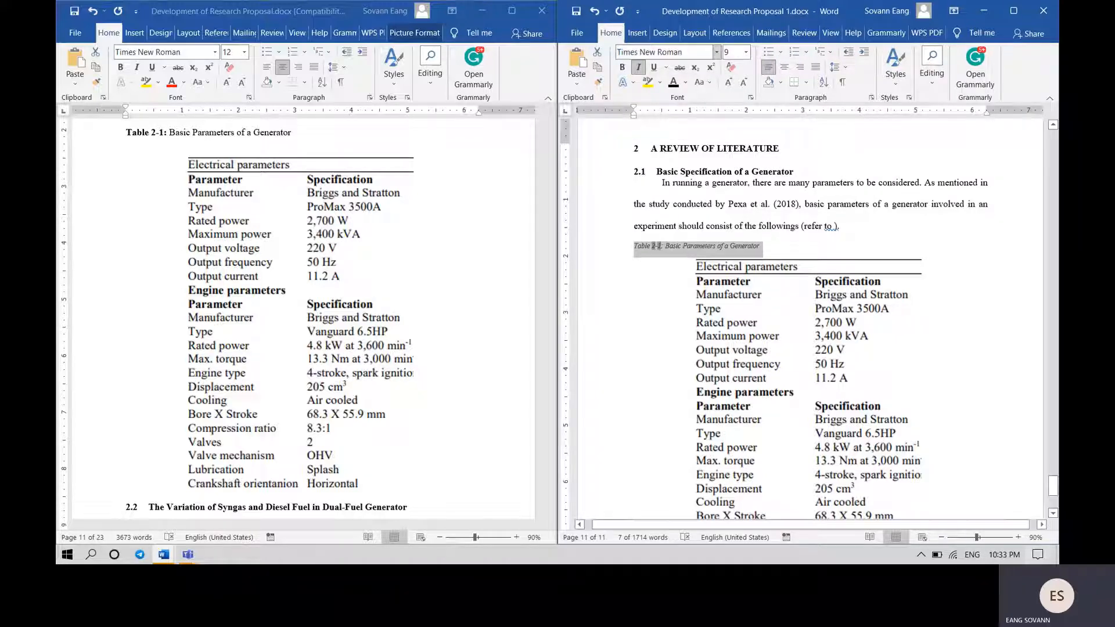
{"action": "left_click", "coordinate": [734, 52]}
{"action": "type", "text": "1"}
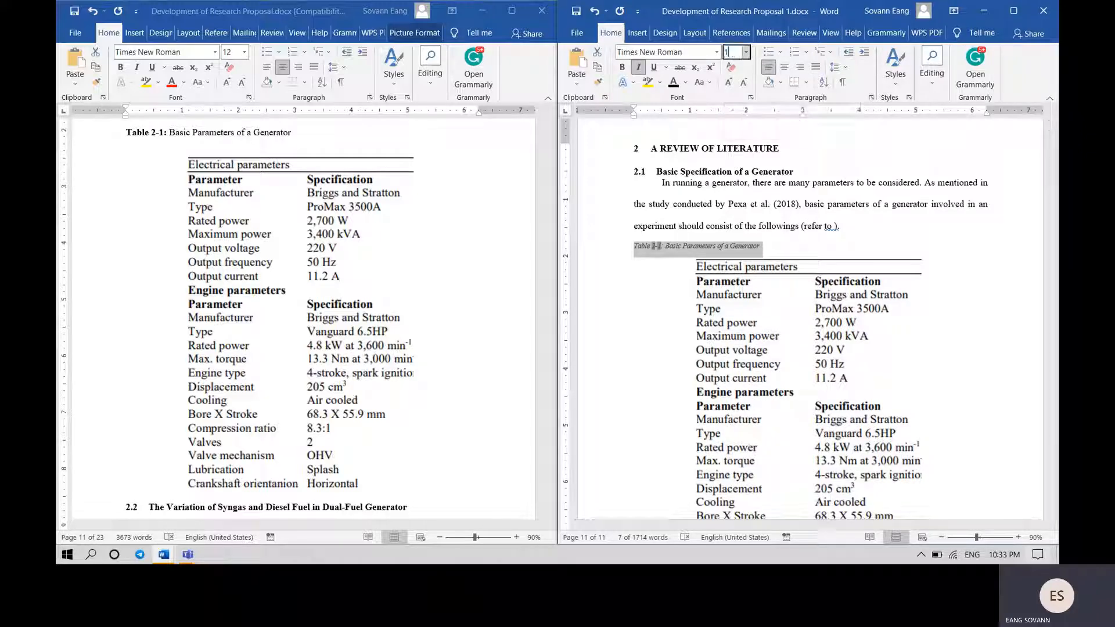
{"action": "type", "text": "2"}
{"action": "key", "text": "Return"}
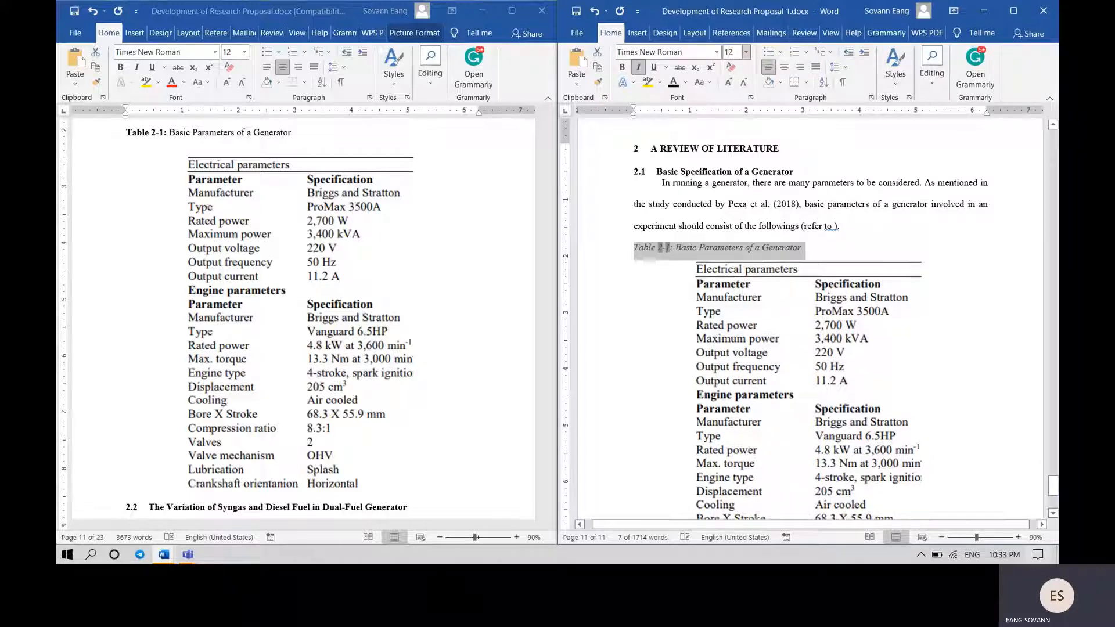
{"action": "left_click", "coordinate": [641, 70]}
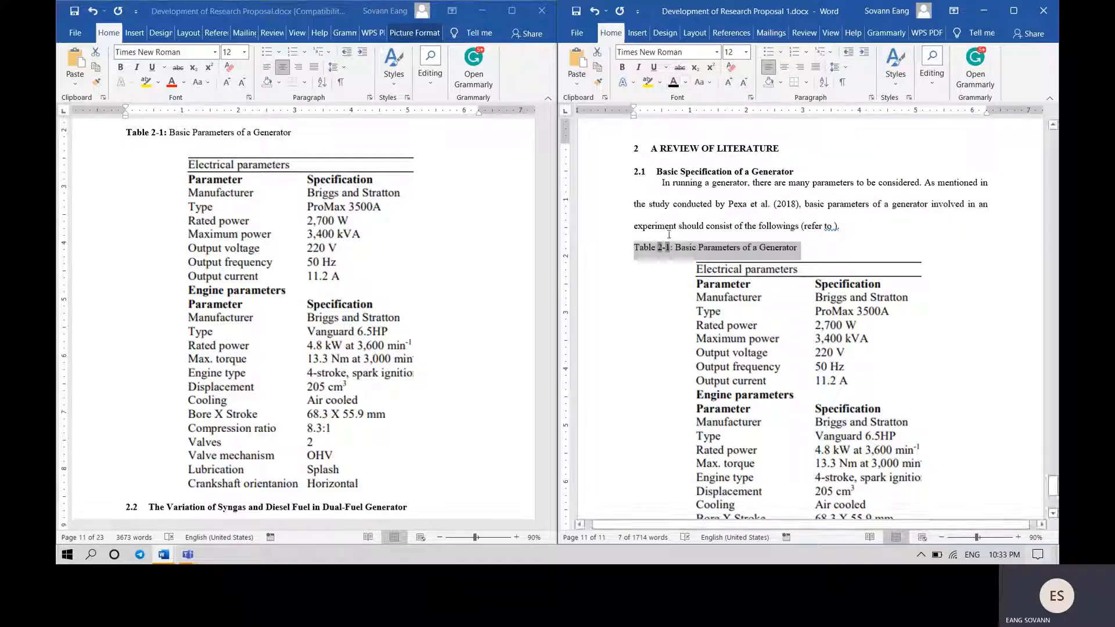
- Make only the "Table 2-1:" part of the caption bold
{"action": "left_click_drag", "start_coordinate": [636, 250], "coordinate": [675, 251]}
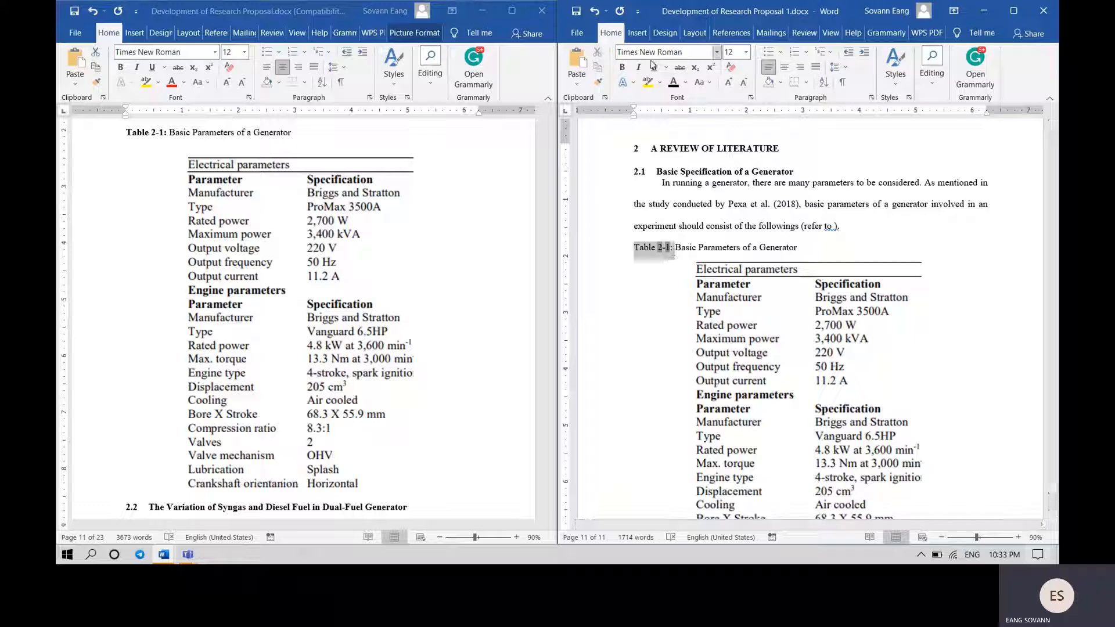
{"action": "left_click", "coordinate": [621, 67]}
{"action": "left_click", "coordinate": [825, 246]}
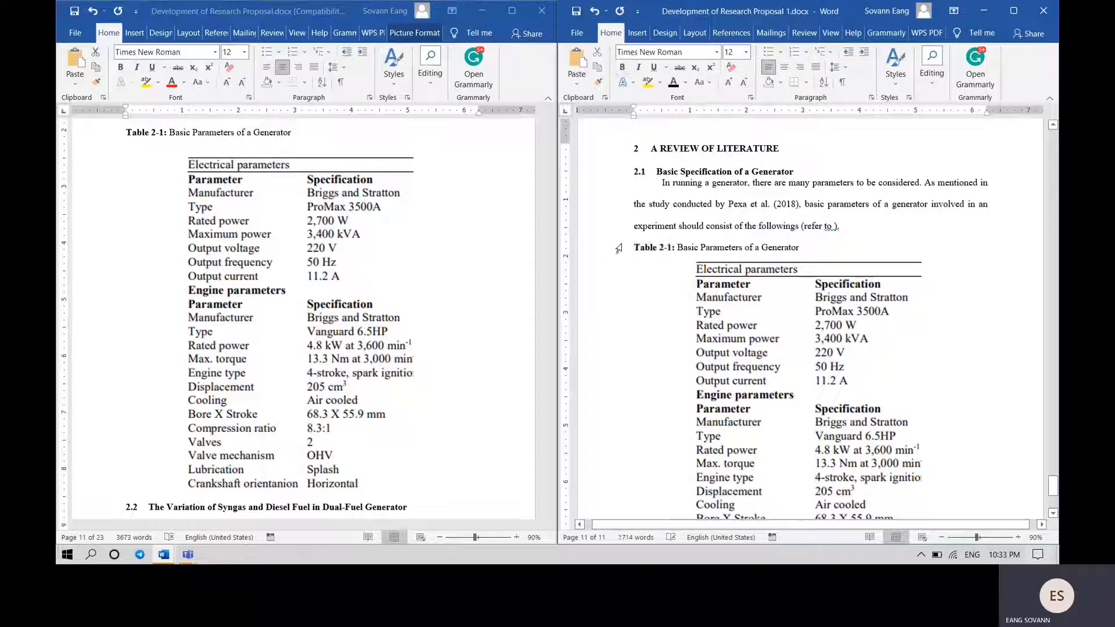
- Copy "Table 2-1" from the caption into the "(refer to )" parentheses in section 2.1, remove its italics and save the document
{"action": "left_click_drag", "start_coordinate": [634, 250], "coordinate": [674, 250]}
{"action": "key", "text": "ctrl+c"}
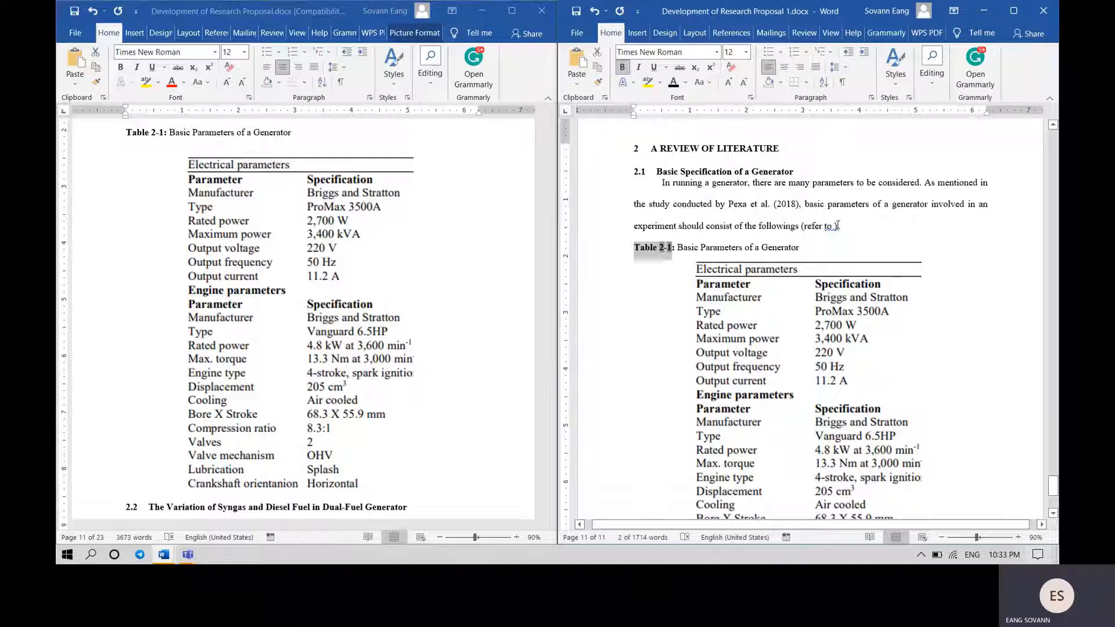
{"action": "left_click", "coordinate": [863, 232]}
{"action": "key", "text": "ctrl+v"}
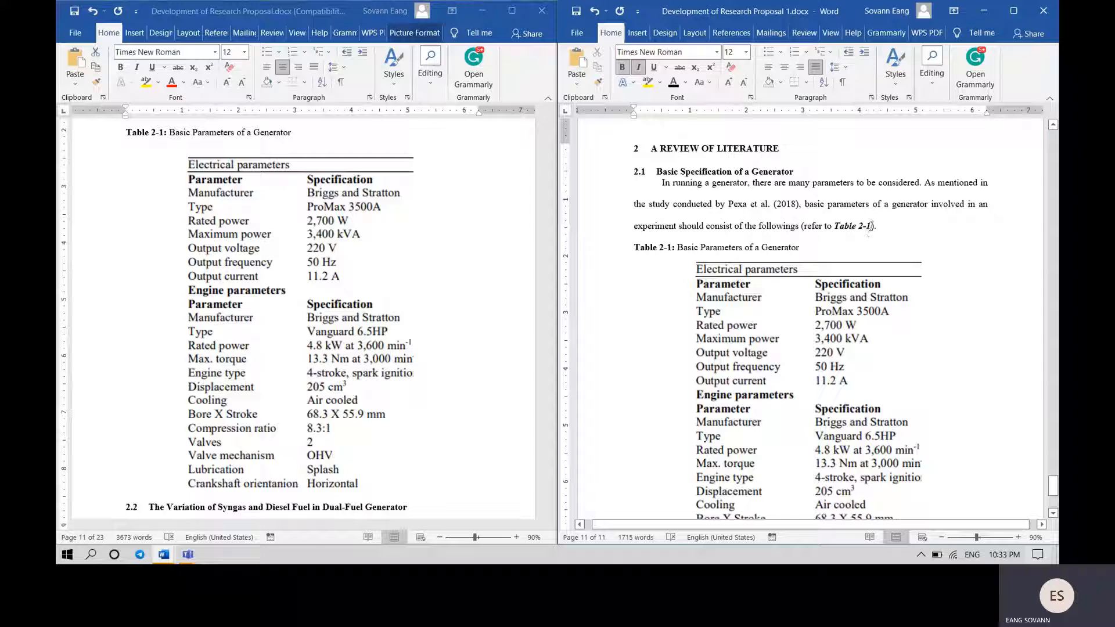
{"action": "left_click_drag", "start_coordinate": [872, 227], "coordinate": [835, 227]}
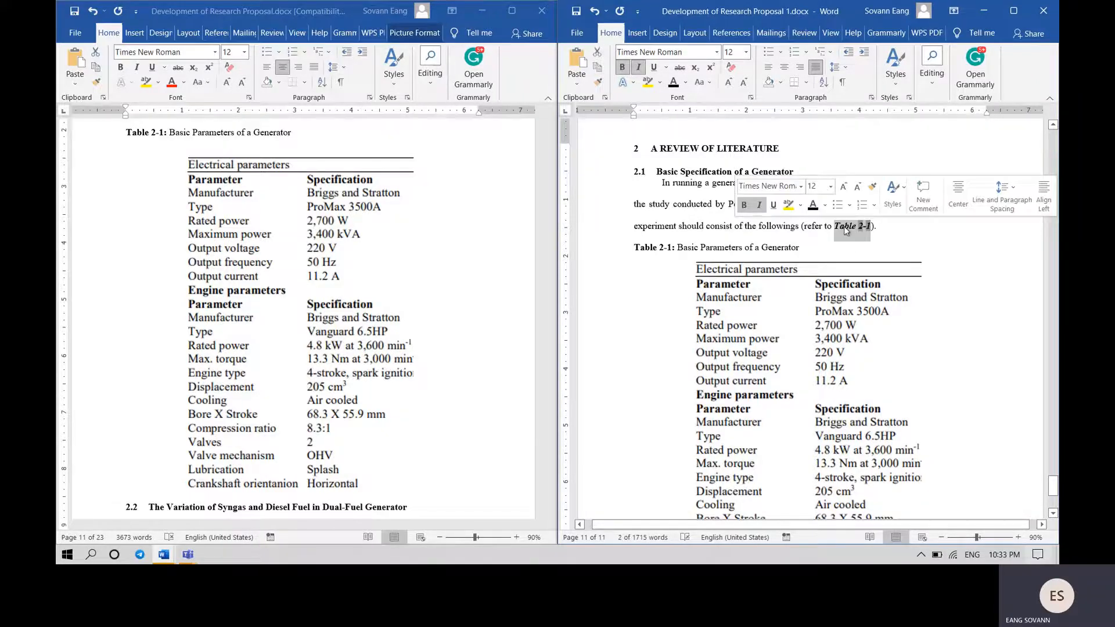
{"action": "left_click", "coordinate": [636, 68]}
{"action": "left_click", "coordinate": [815, 256]}
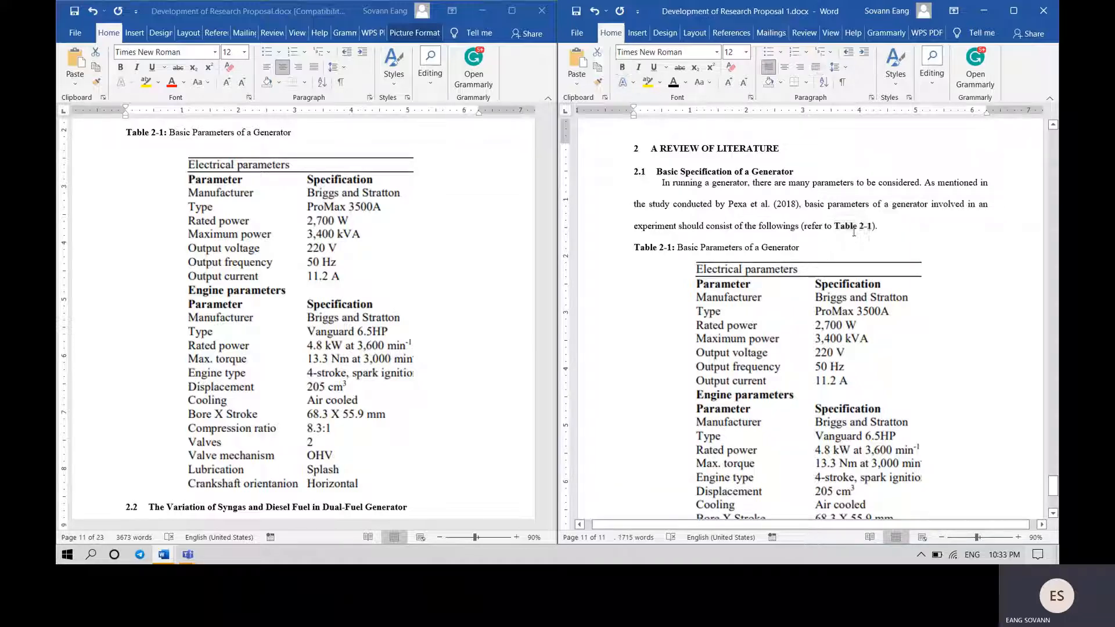
{"action": "left_click", "coordinate": [579, 13]}
- Copy sections 2.2 through 2.4, headings and body text, from the original proposal document
{"action": "scroll", "coordinate": [803, 214], "scroll_direction": "down", "scroll_amount": 3}
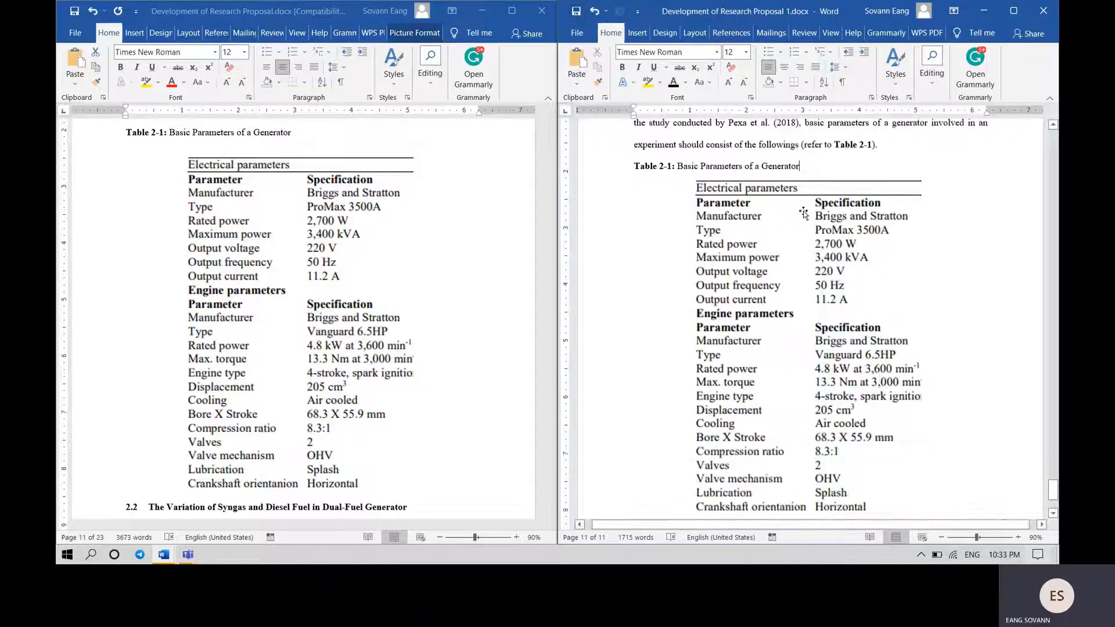
{"action": "scroll", "coordinate": [803, 213], "scroll_direction": "down", "scroll_amount": 4}
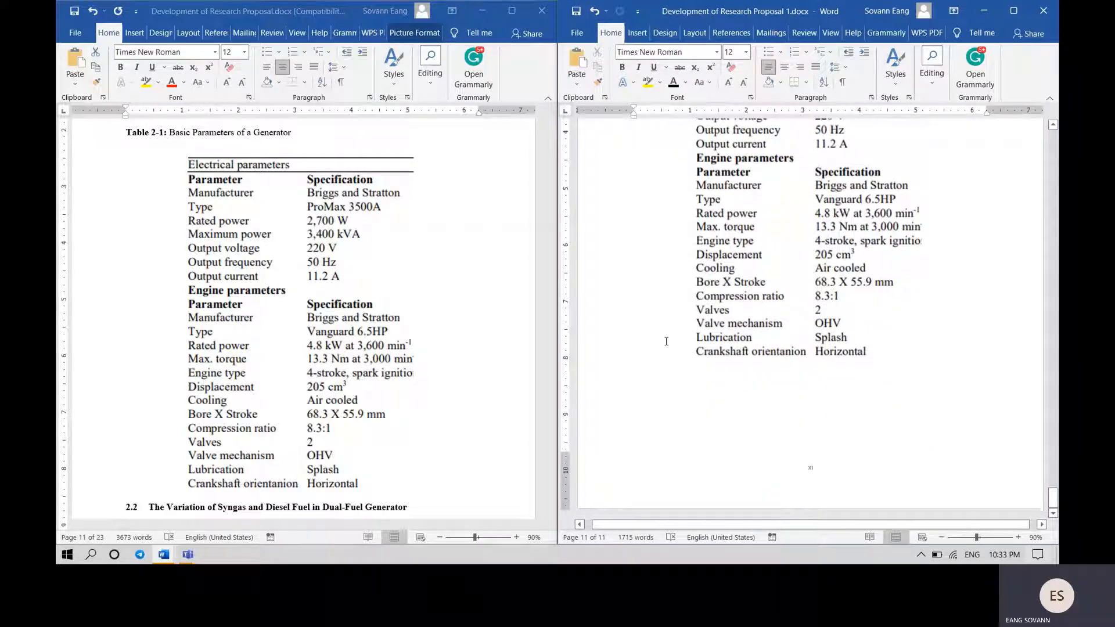
{"action": "scroll", "coordinate": [318, 277], "scroll_direction": "down", "scroll_amount": 10}
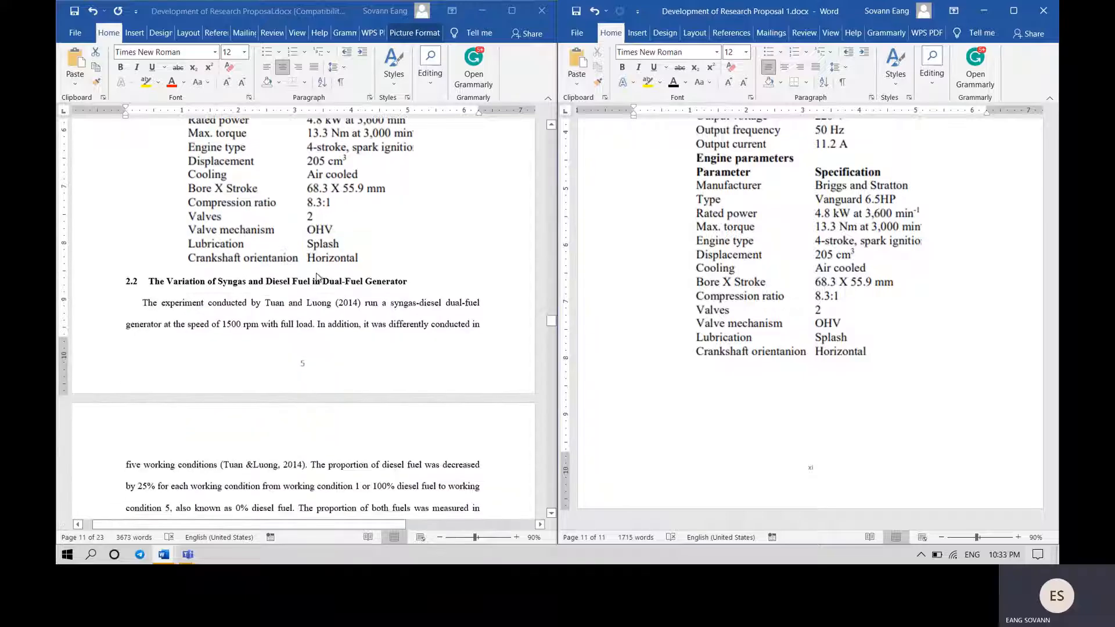
{"action": "scroll", "coordinate": [318, 277], "scroll_direction": "down", "scroll_amount": 15}
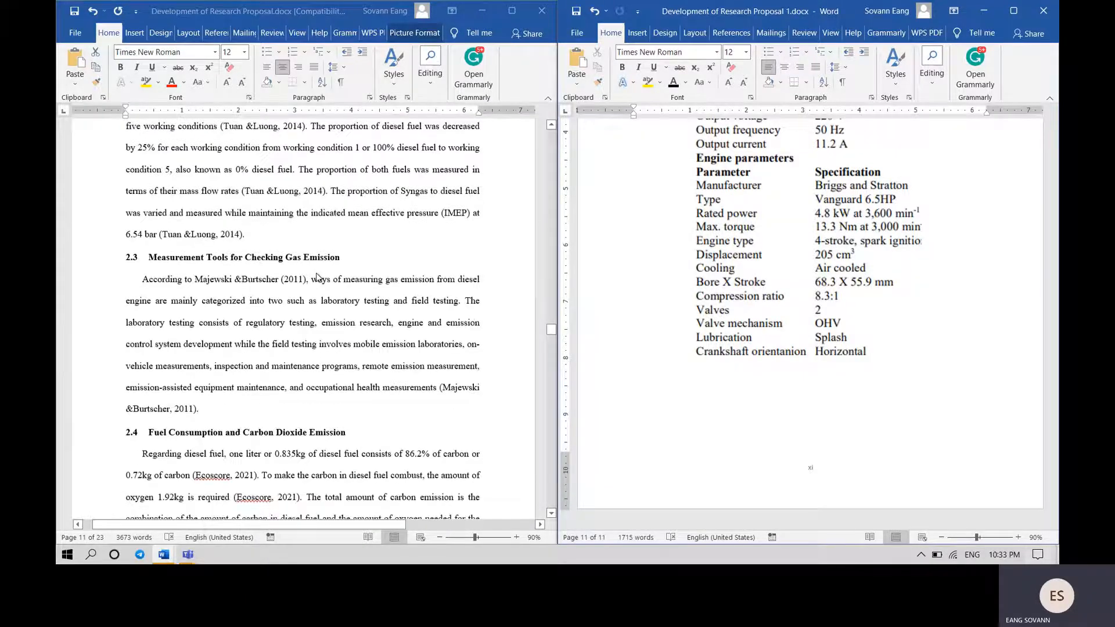
{"action": "scroll", "coordinate": [319, 277], "scroll_direction": "down", "scroll_amount": 6}
{"action": "scroll", "coordinate": [316, 274], "scroll_direction": "up", "scroll_amount": 7}
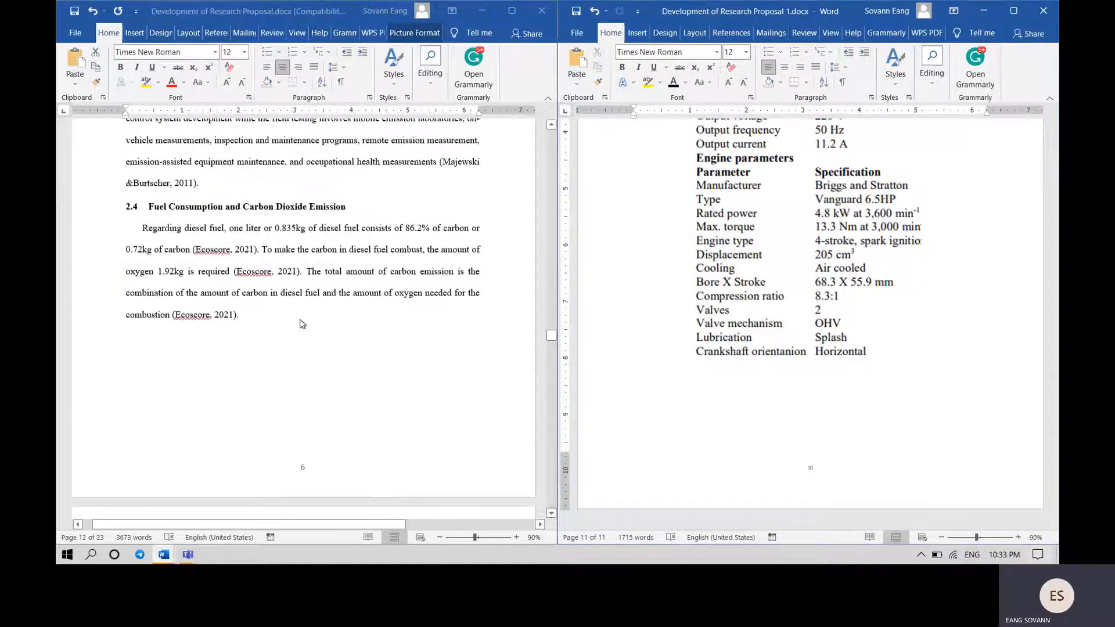
{"action": "left_click_drag", "start_coordinate": [297, 319], "coordinate": [149, 366]}
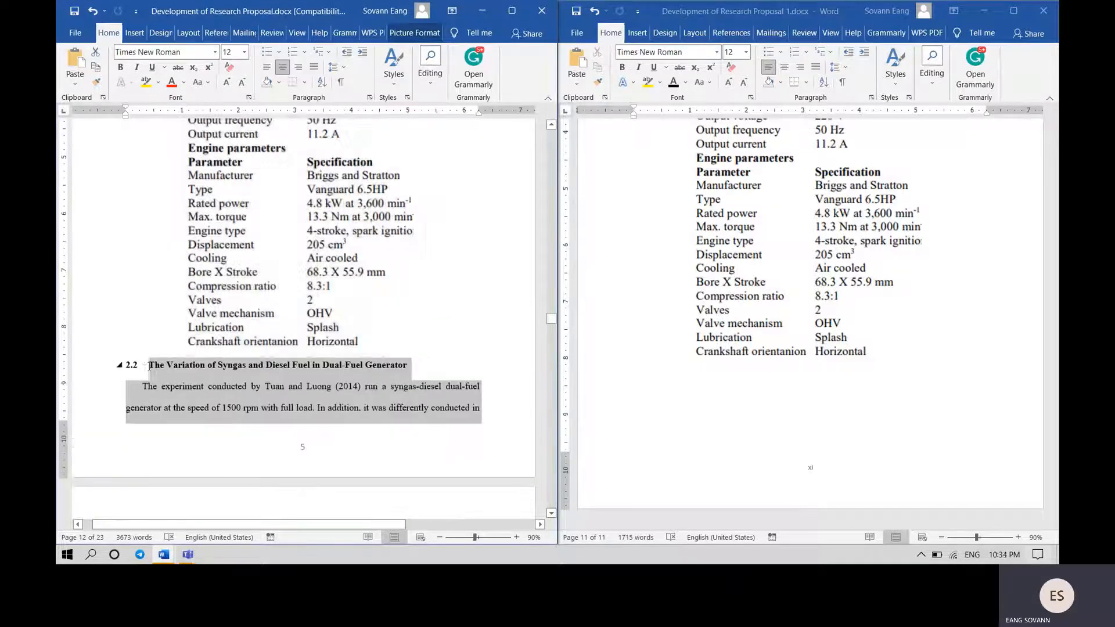
- Paste sections 2.2 to 2.4 below the generator parameters picture in Development of Research Proposal 1.docx
{"action": "left_click", "coordinate": [725, 402]}
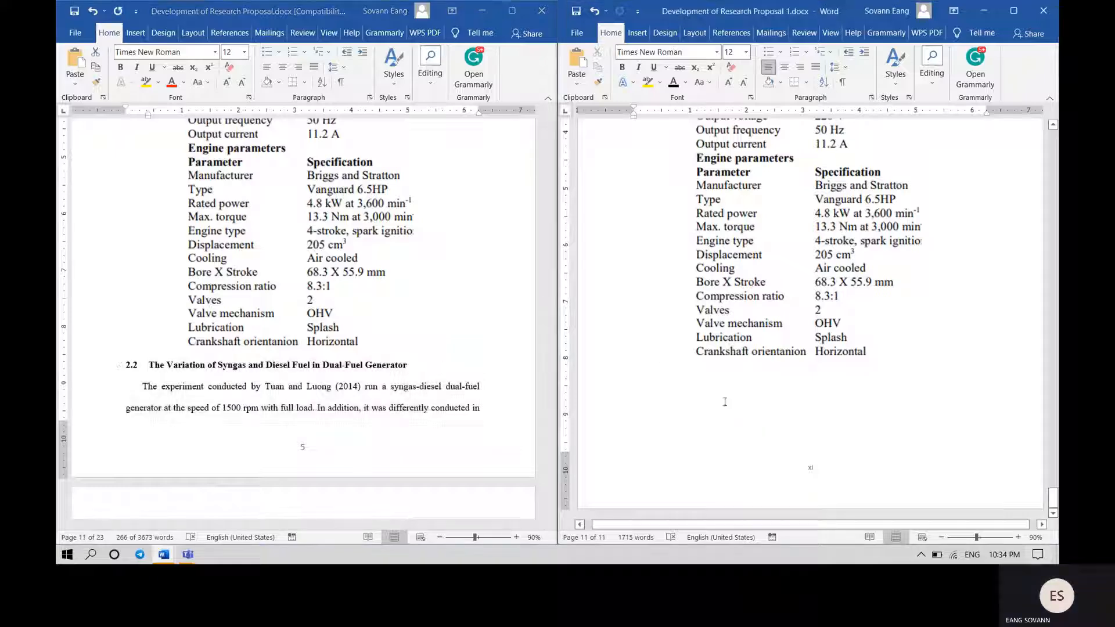
{"action": "left_click", "coordinate": [687, 383]}
{"action": "key", "text": "ctrl+v"}
{"action": "scroll", "coordinate": [686, 383], "scroll_direction": "down", "scroll_amount": 10}
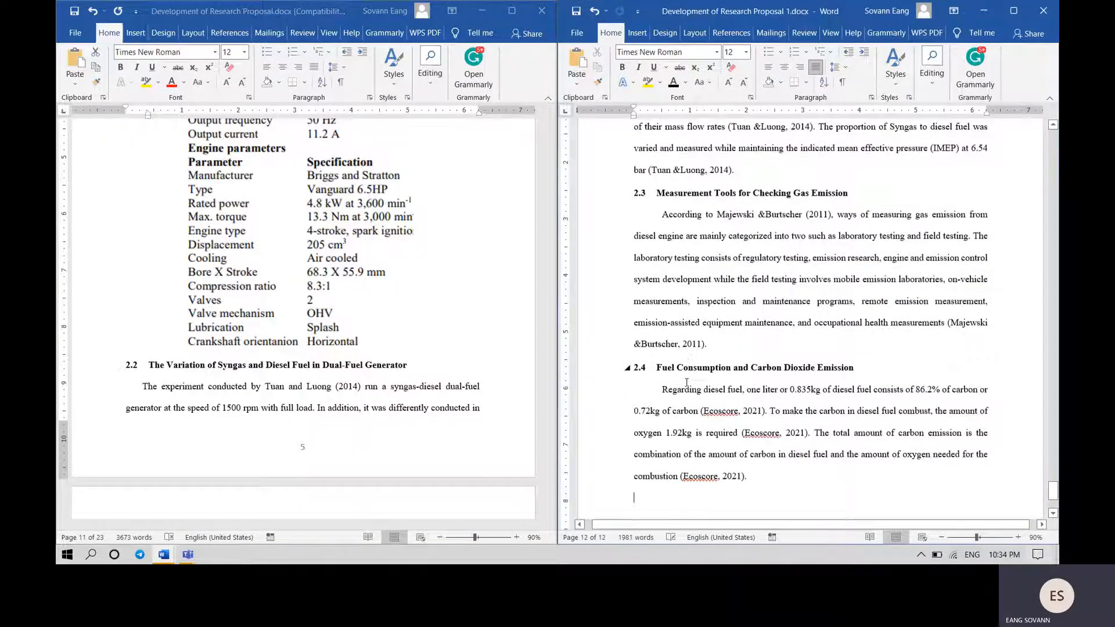
- Copy the whole METHODOLOGY chapter, from its heading through the end of section 3.3 Mixture of Fuels, from the original proposal
{"action": "scroll", "coordinate": [349, 393], "scroll_direction": "down", "scroll_amount": 10}
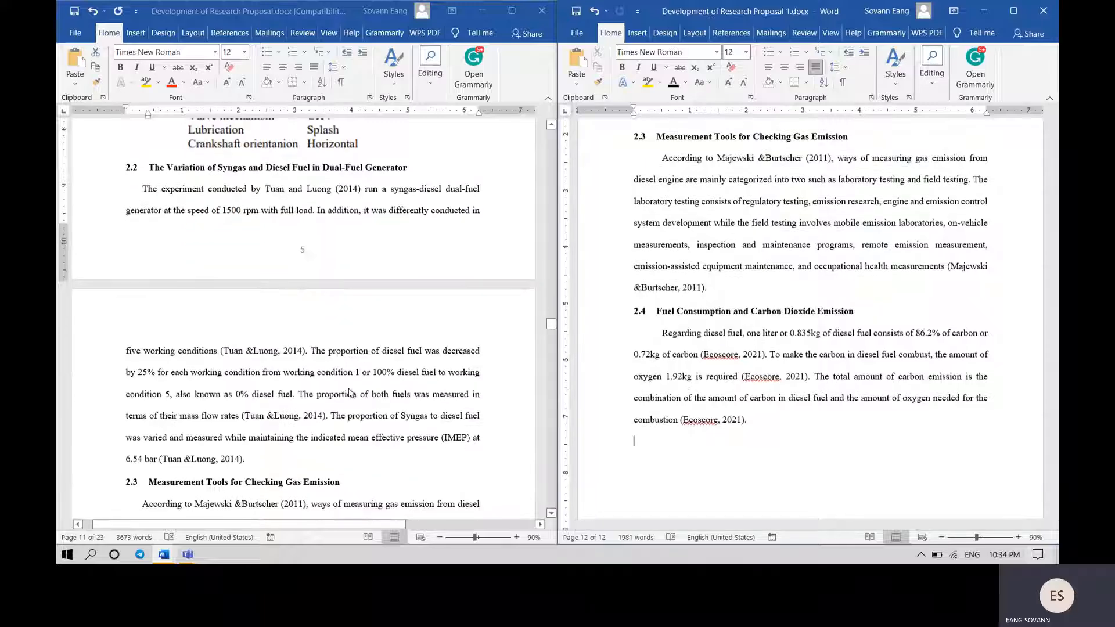
{"action": "scroll", "coordinate": [348, 392], "scroll_direction": "down", "scroll_amount": 10}
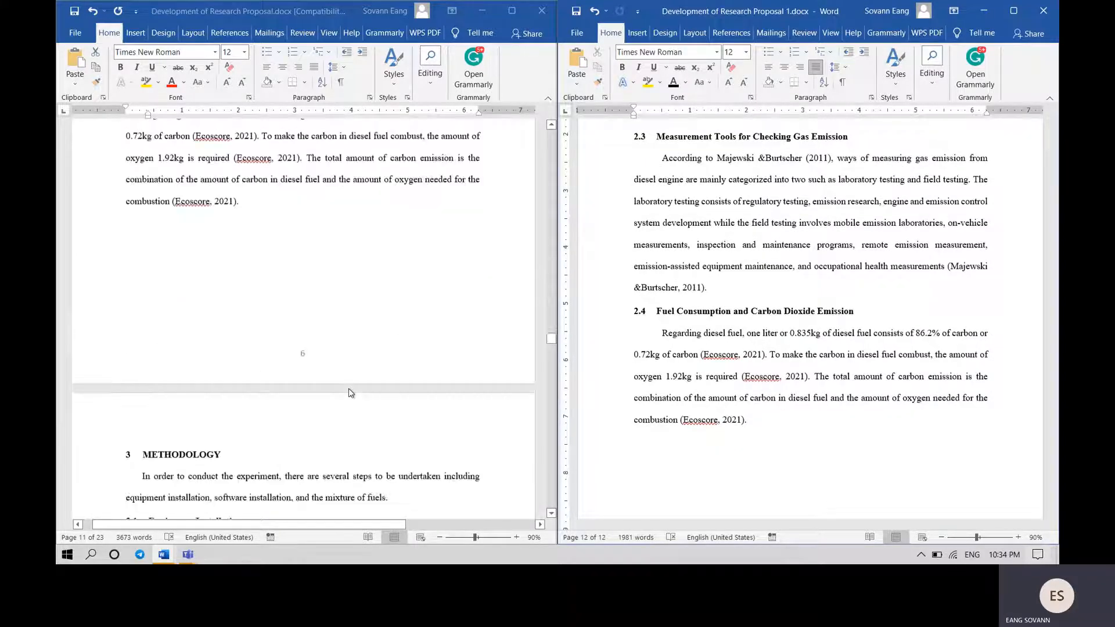
{"action": "scroll", "coordinate": [349, 393], "scroll_direction": "down", "scroll_amount": 6}
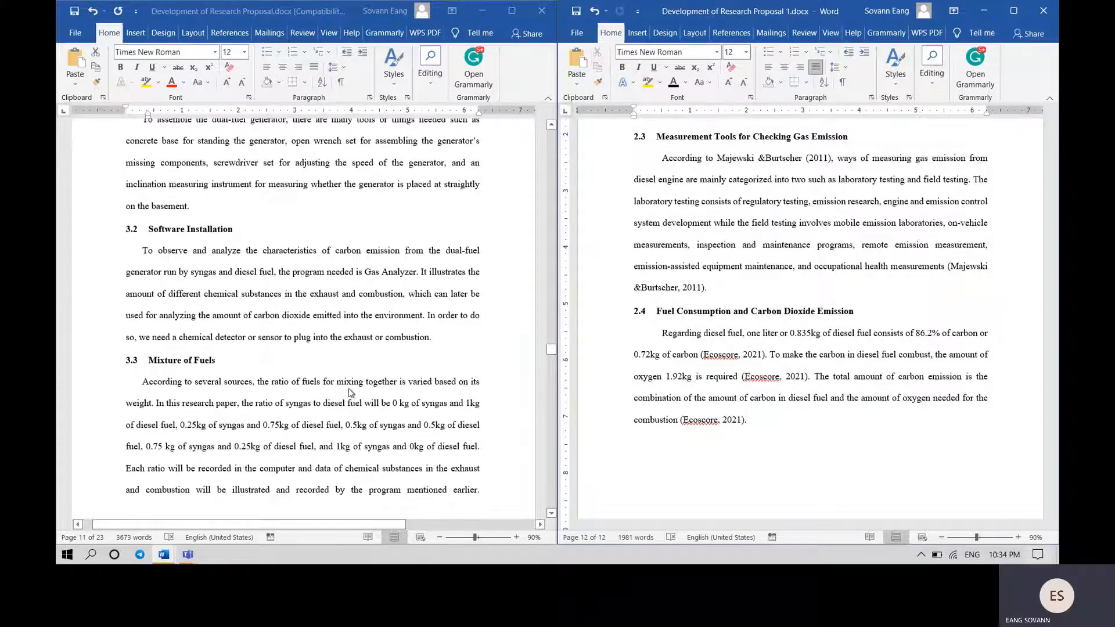
{"action": "scroll", "coordinate": [350, 392], "scroll_direction": "down", "scroll_amount": 8}
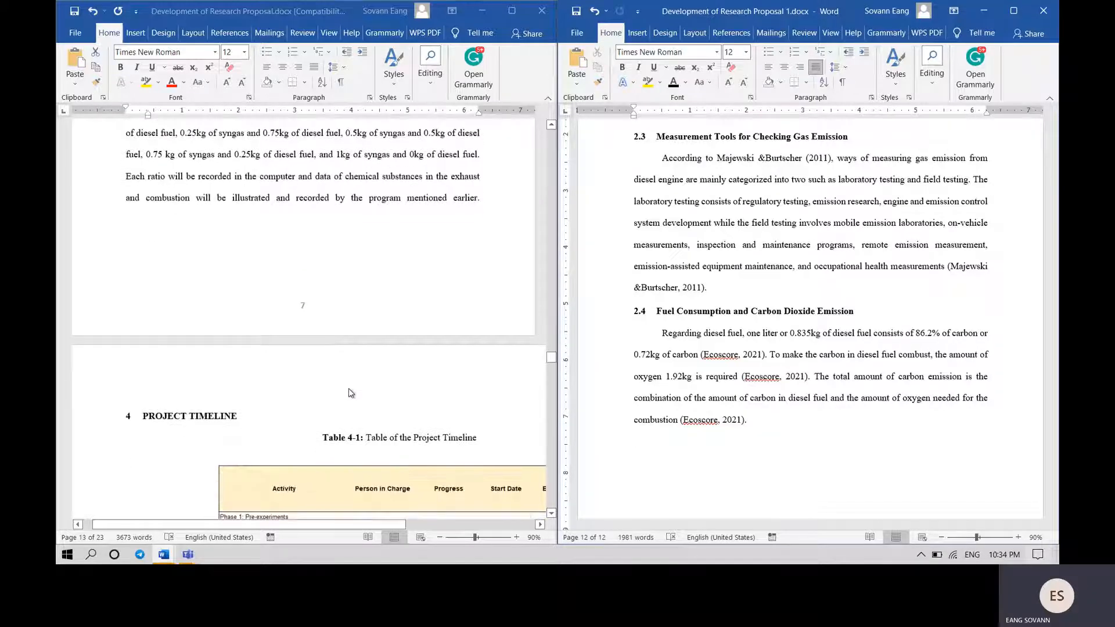
{"action": "scroll", "coordinate": [350, 393], "scroll_direction": "up", "scroll_amount": 10}
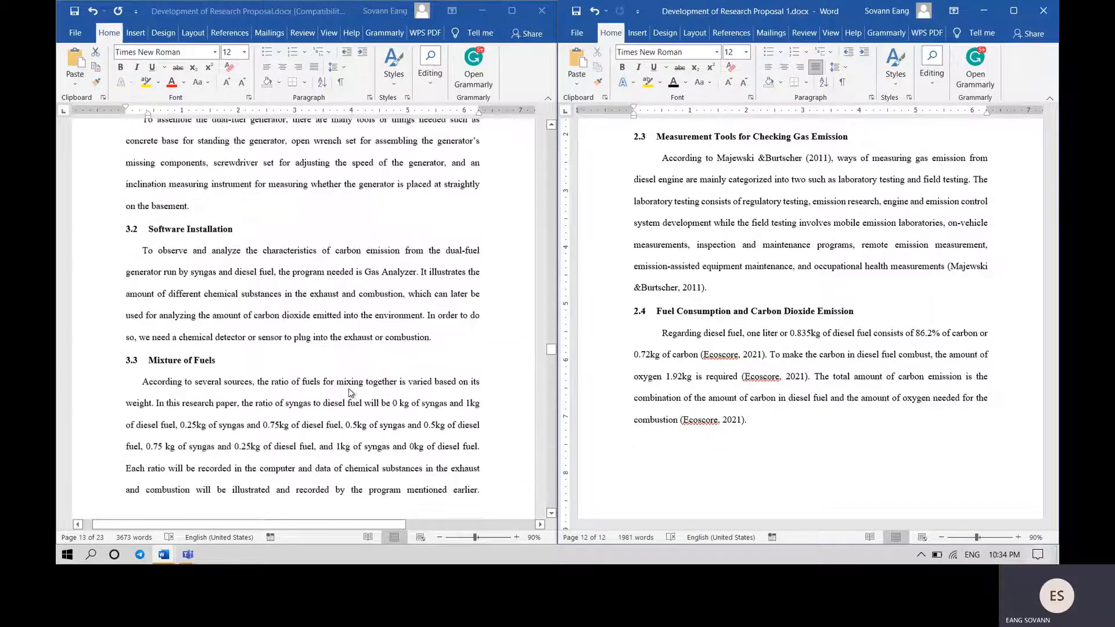
{"action": "scroll", "coordinate": [350, 392], "scroll_direction": "up", "scroll_amount": 3}
{"action": "scroll", "coordinate": [350, 392], "scroll_direction": "down", "scroll_amount": 8}
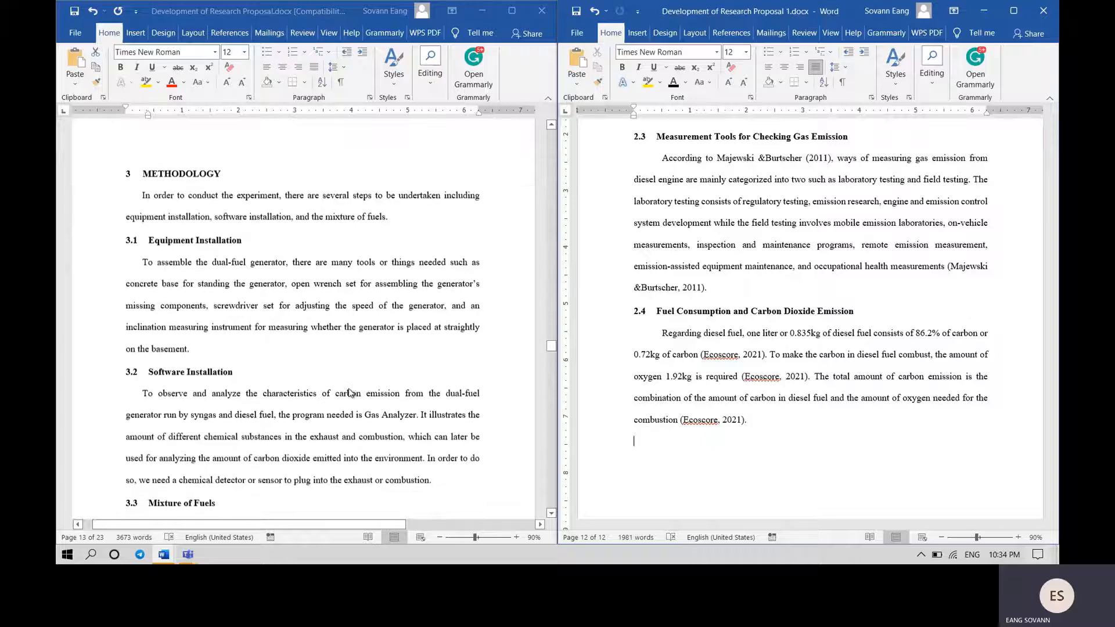
{"action": "left_click", "coordinate": [489, 292]}
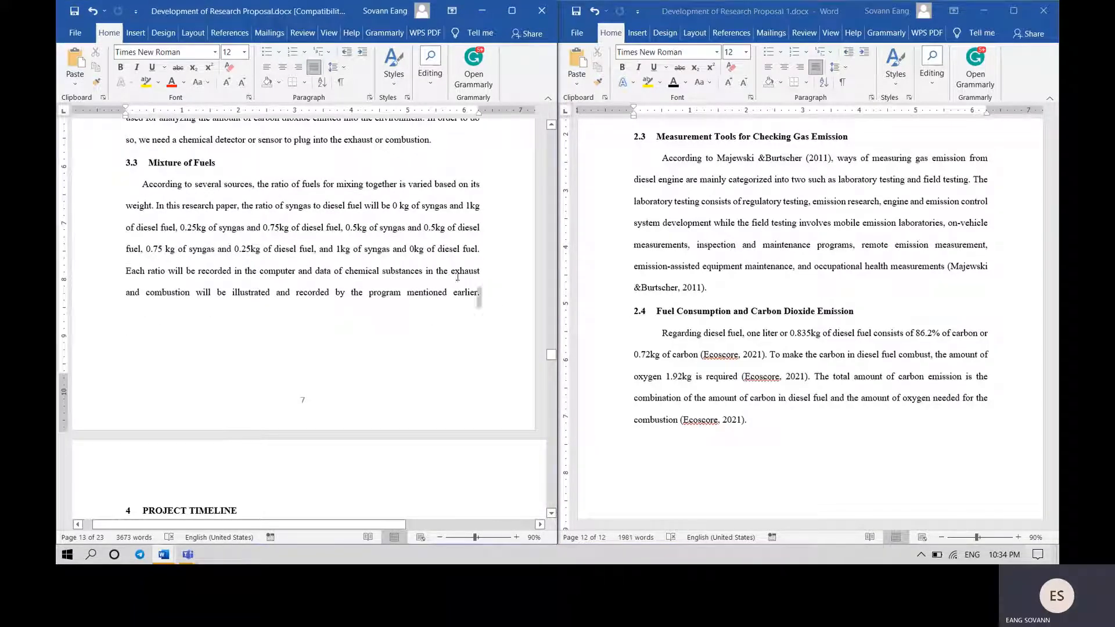
{"action": "left_click_drag", "start_coordinate": [457, 277], "coordinate": [193, 245]}
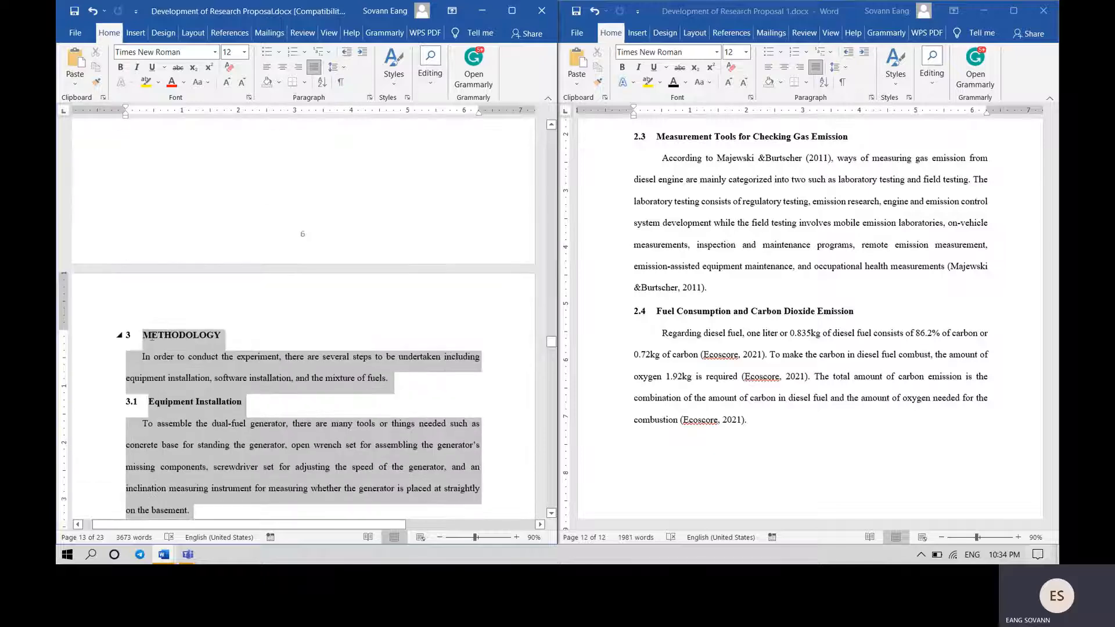
{"action": "left_click_drag", "start_coordinate": [147, 339], "coordinate": [148, 342]}
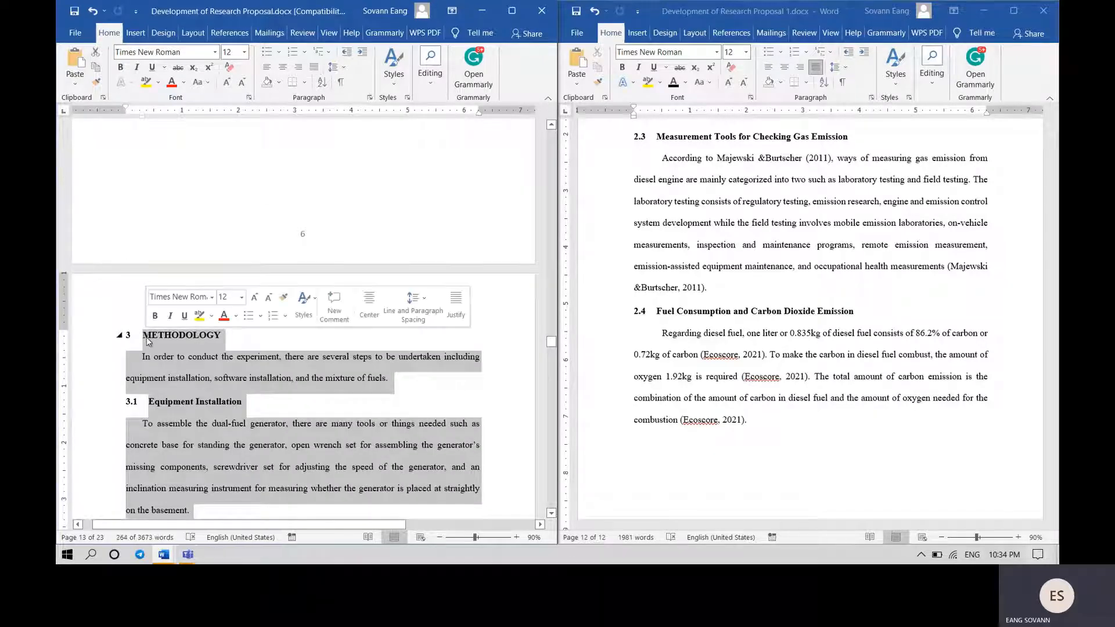
- Insert a page break after section 2.4 in the new document and paste the METHODOLOGY chapter on the new page
{"action": "left_click", "coordinate": [784, 424]}
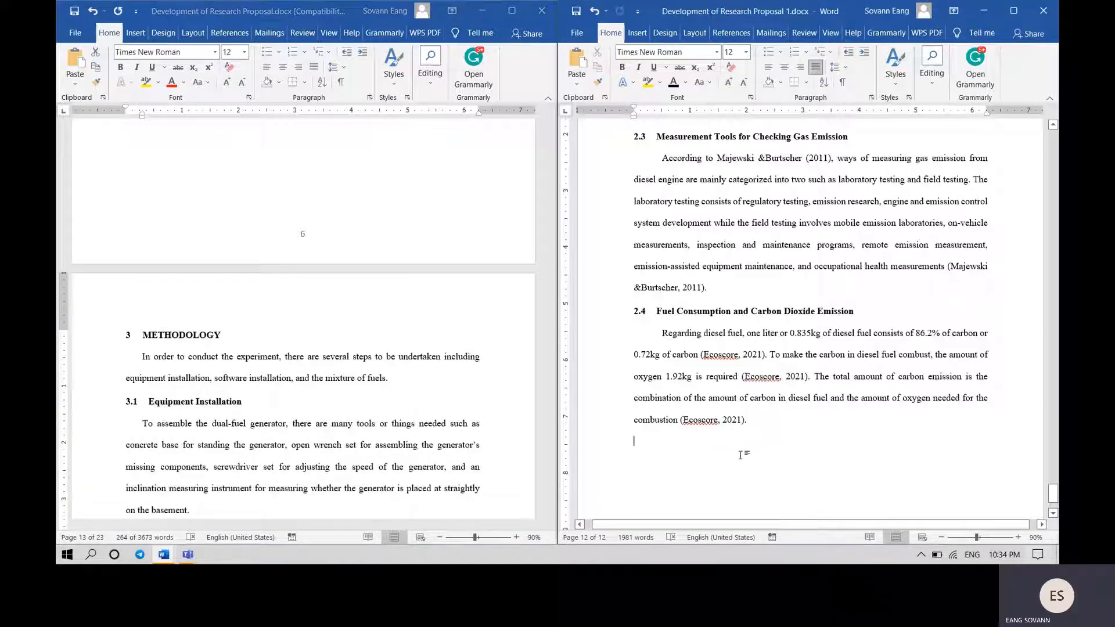
{"action": "scroll", "coordinate": [741, 454], "scroll_direction": "up", "scroll_amount": 1}
{"action": "scroll", "coordinate": [740, 455], "scroll_direction": "down", "scroll_amount": 2}
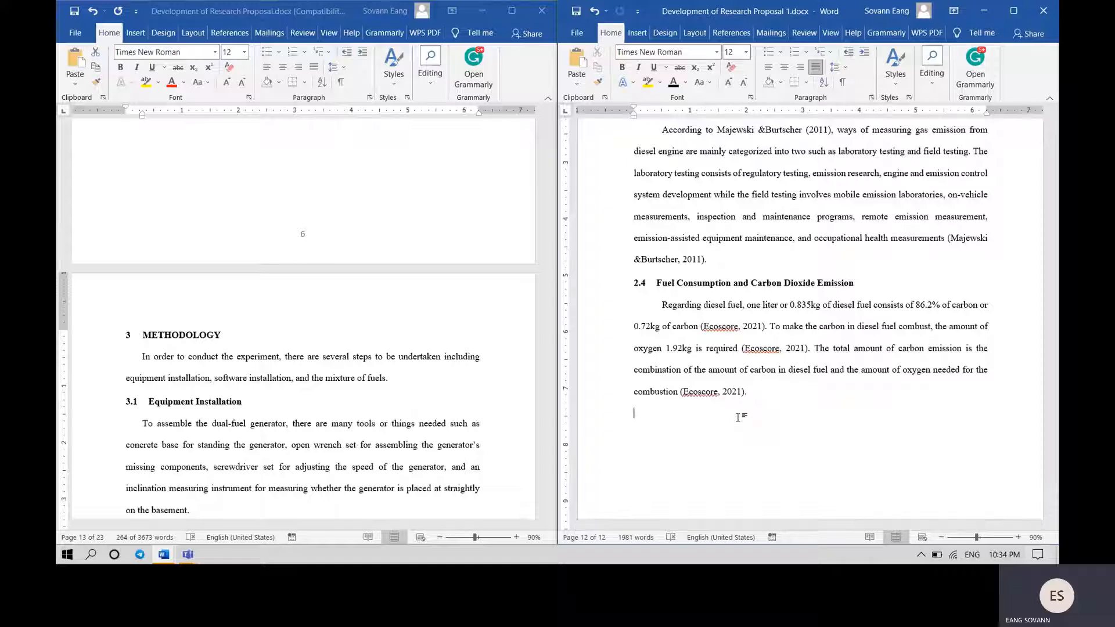
{"action": "key", "text": "ctrl+Return"}
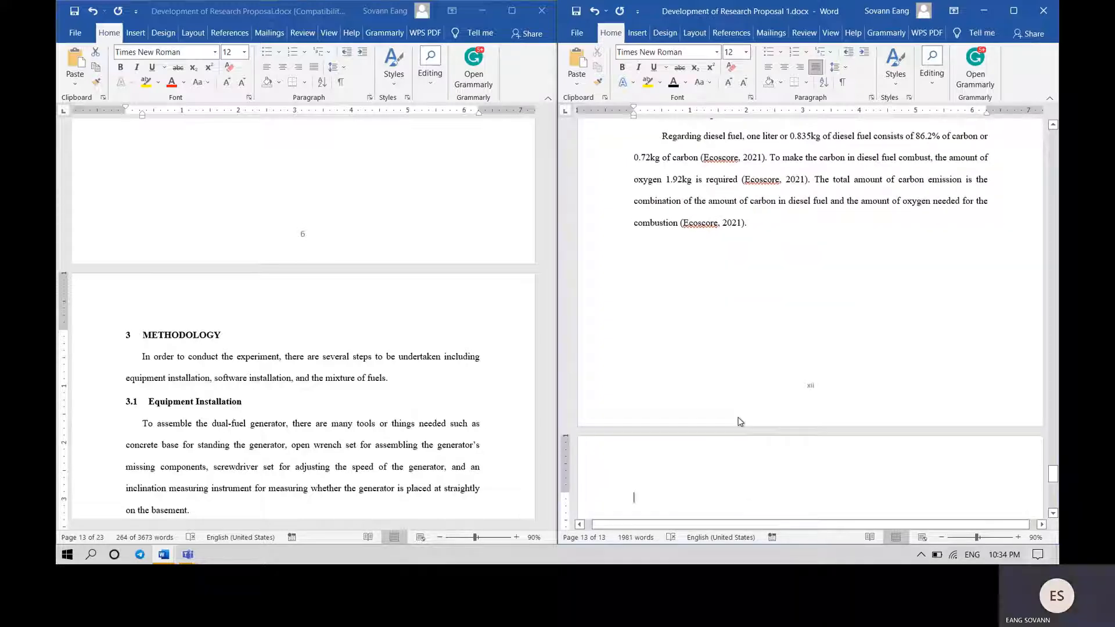
{"action": "key", "text": "ctrl+v"}
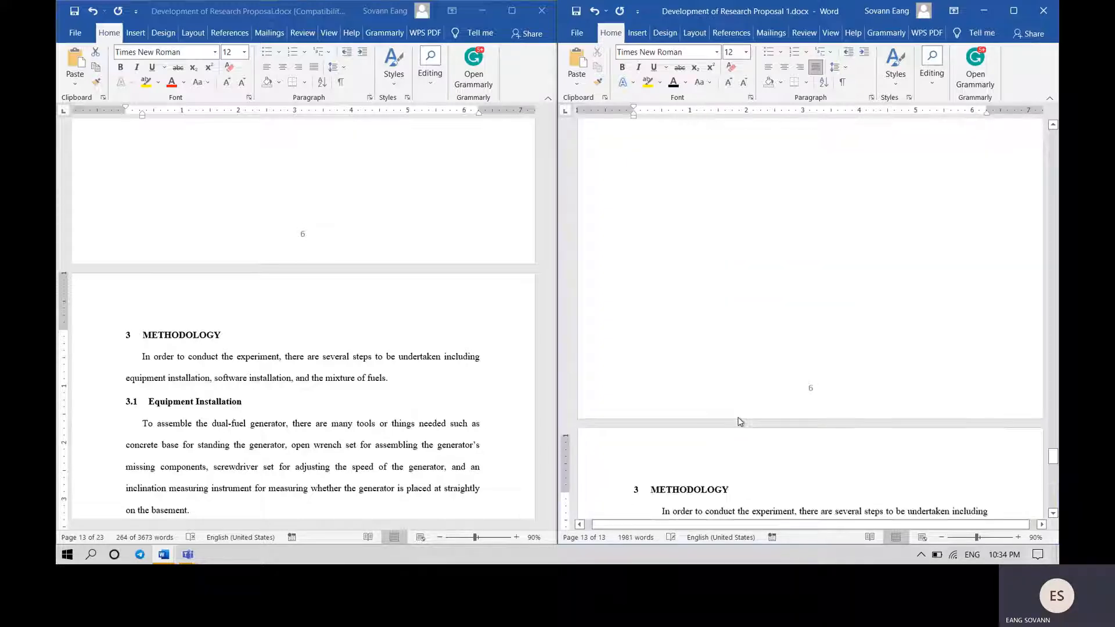
{"action": "scroll", "coordinate": [737, 417], "scroll_direction": "up", "scroll_amount": 2}
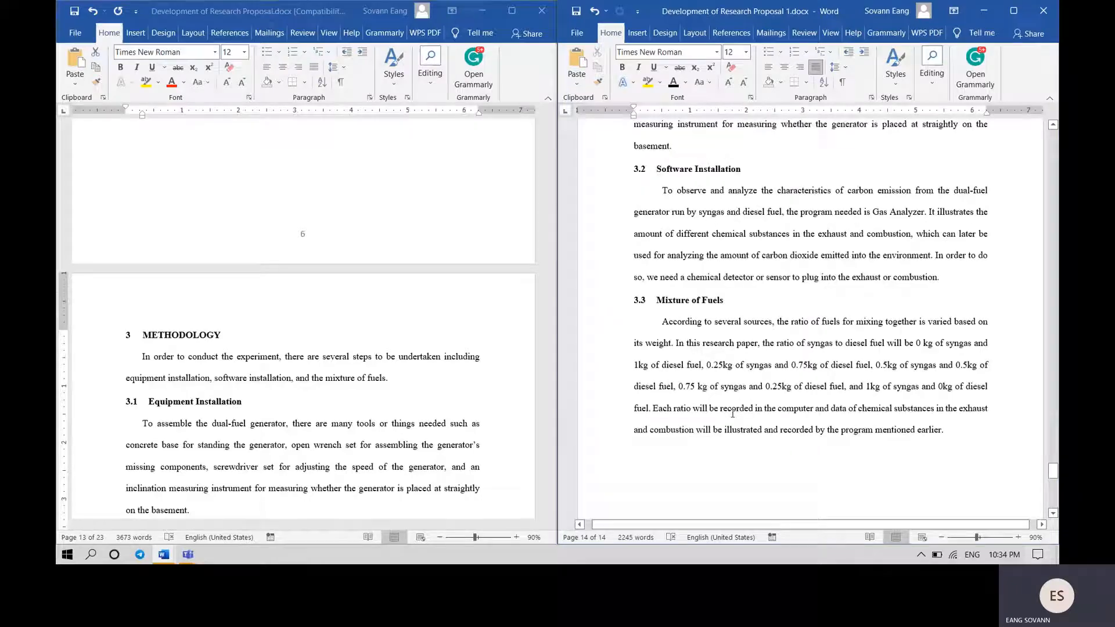
- Review the Software Installation and Mixture of Fuels sections and the blank page following them in the proposal copy
{"action": "left_click", "coordinate": [686, 299]}
{"action": "scroll", "coordinate": [725, 280], "scroll_direction": "up", "scroll_amount": 2}
{"action": "left_click", "coordinate": [716, 309]}
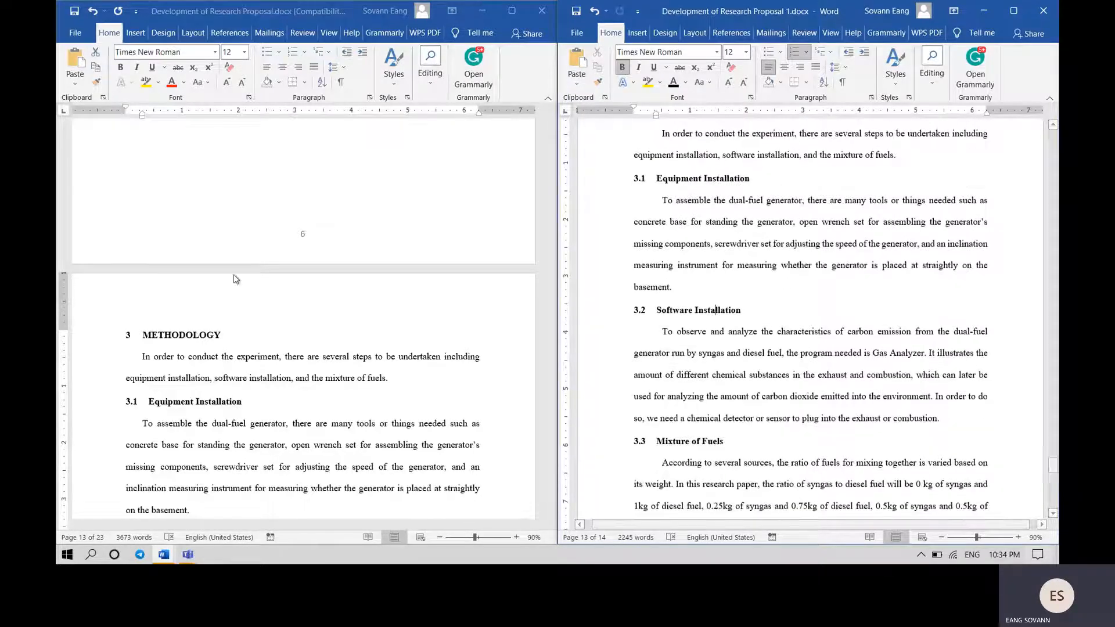
{"action": "scroll", "coordinate": [356, 319], "scroll_direction": "down", "scroll_amount": 2}
{"action": "scroll", "coordinate": [727, 308], "scroll_direction": "down", "scroll_amount": 3}
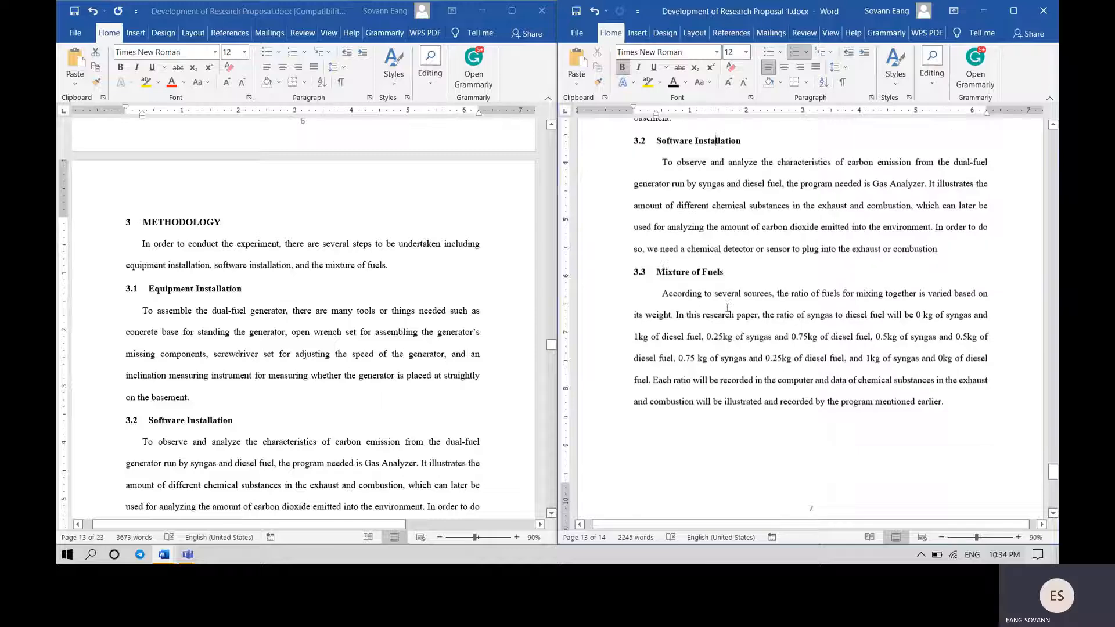
{"action": "scroll", "coordinate": [727, 308], "scroll_direction": "down", "scroll_amount": 6}
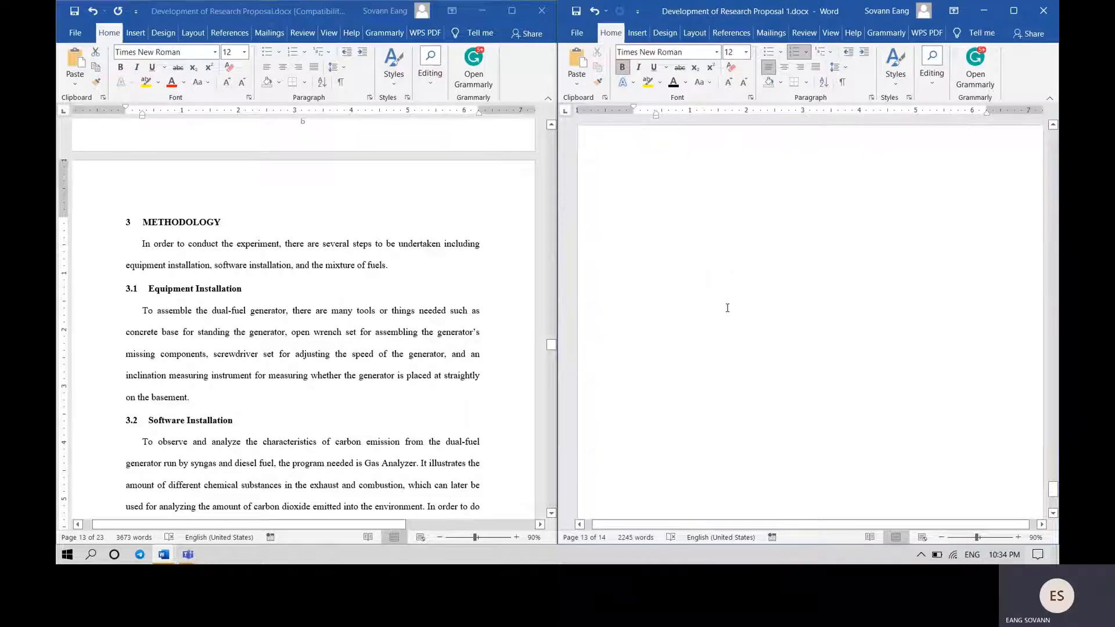
{"action": "scroll", "coordinate": [727, 308], "scroll_direction": "up", "scroll_amount": 3}
- Try to remove the blank page after the Mixture of Fuels section, restoring the end of the paragraph's last sentence
{"action": "left_click", "coordinate": [719, 386]}
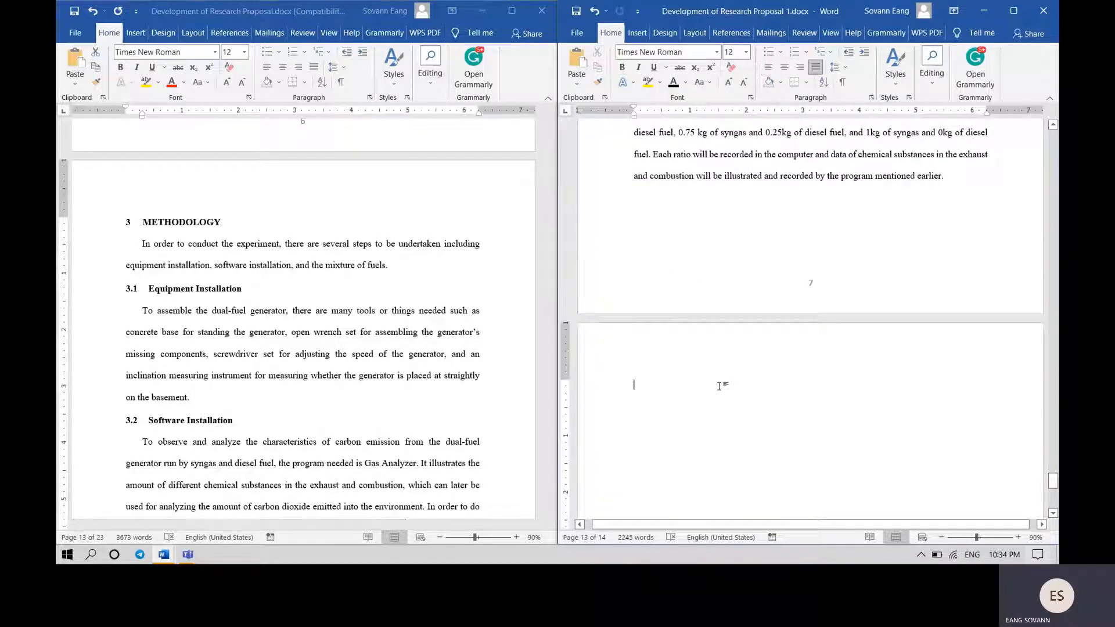
{"action": "key", "text": "BackSpace"}
{"action": "key", "text": "BackSpace"}
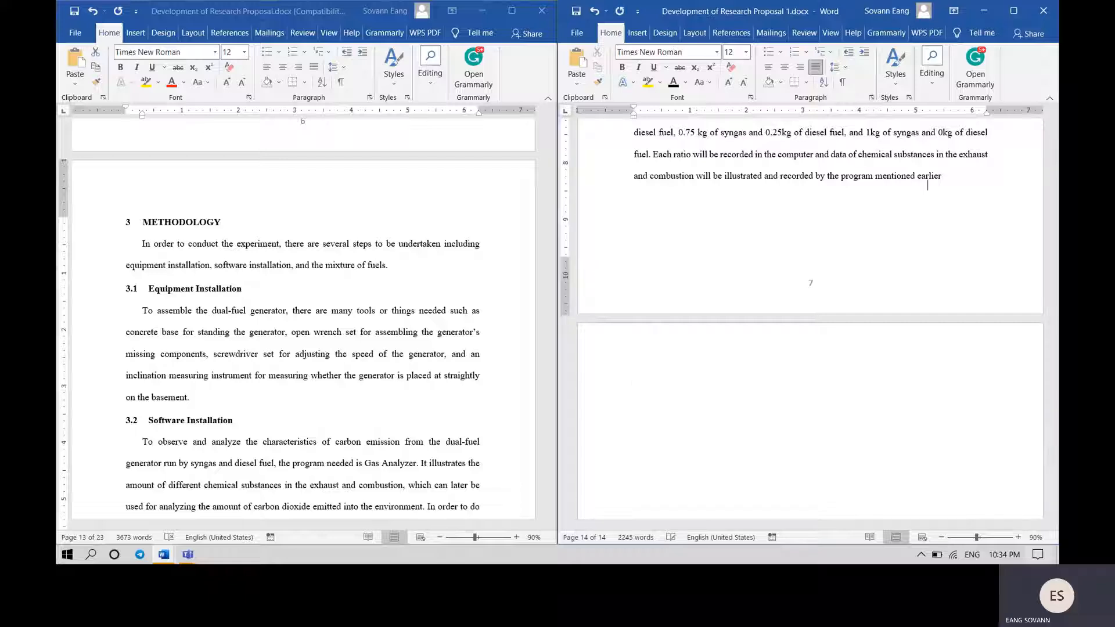
{"action": "left_click", "coordinate": [633, 385]}
{"action": "key", "text": "BackSpace"}
{"action": "key", "text": "BackSpace"}
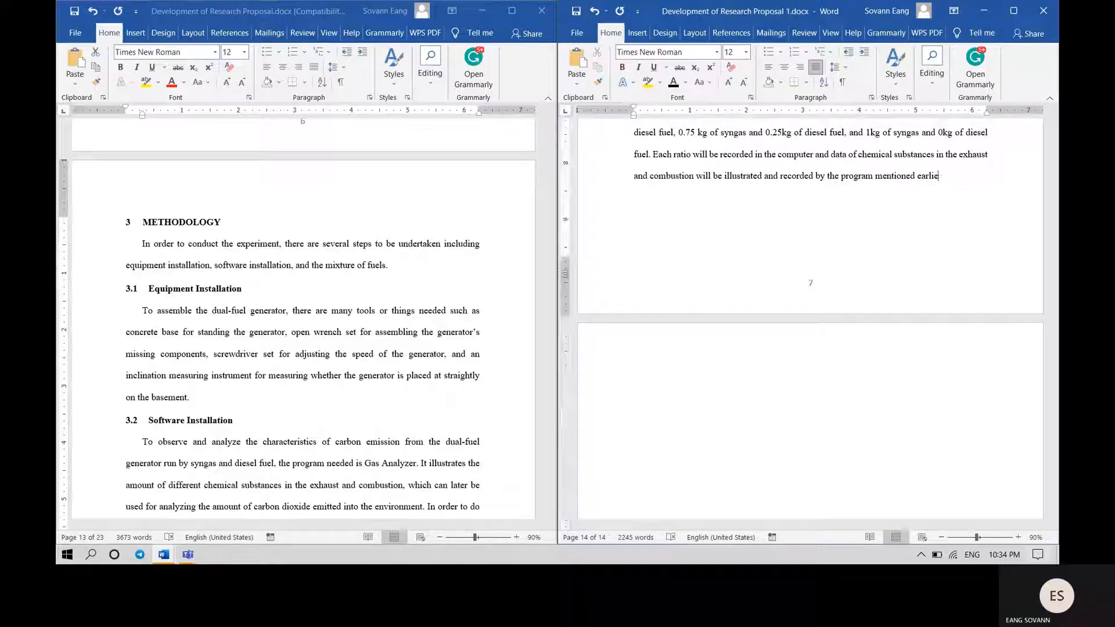
{"action": "left_click", "coordinate": [633, 406]}
{"action": "key", "text": "ctrl+e"}
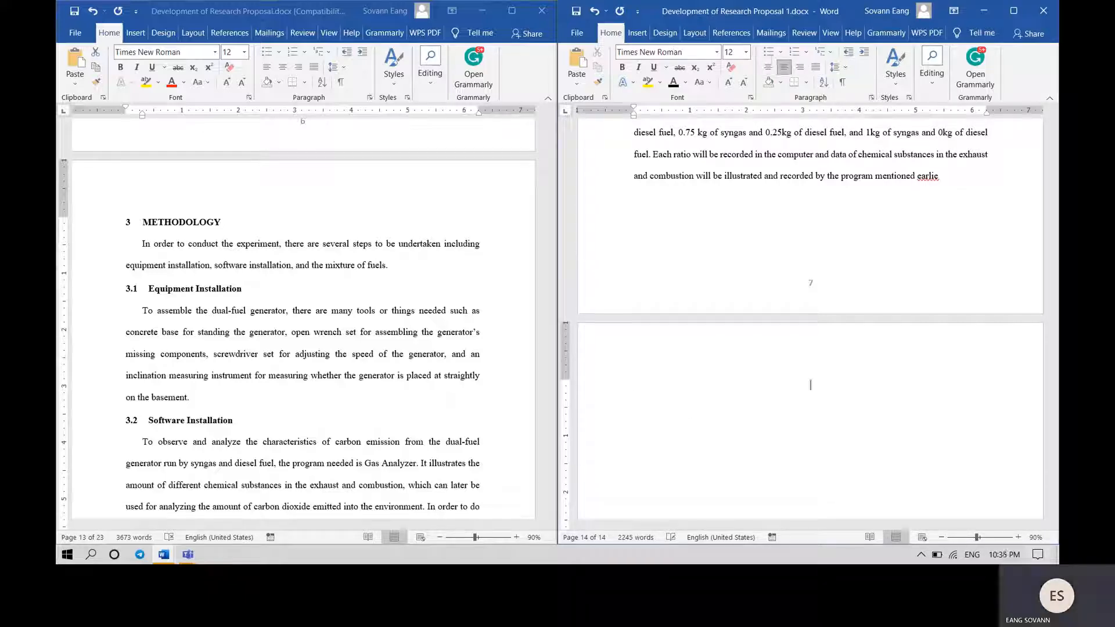
{"action": "key", "text": "BackSpace"}
{"action": "key", "text": "BackSpace"}
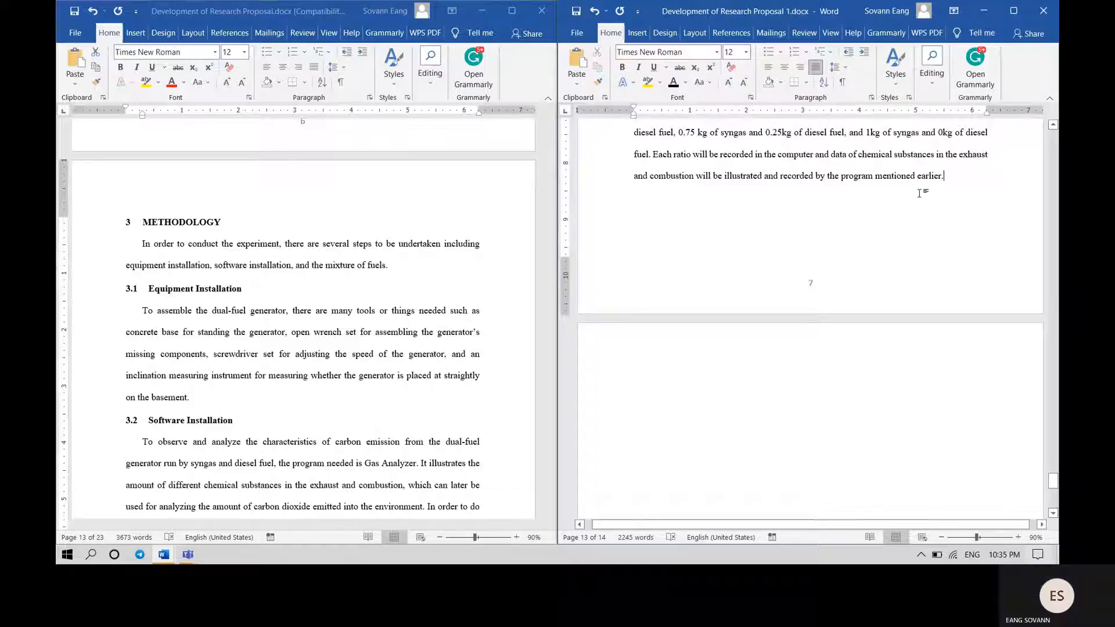
- Show the formatting marks to inspect the break before the blank page, and hide them again
{"action": "left_click", "coordinate": [843, 82]}
{"action": "left_click", "coordinate": [860, 383]}
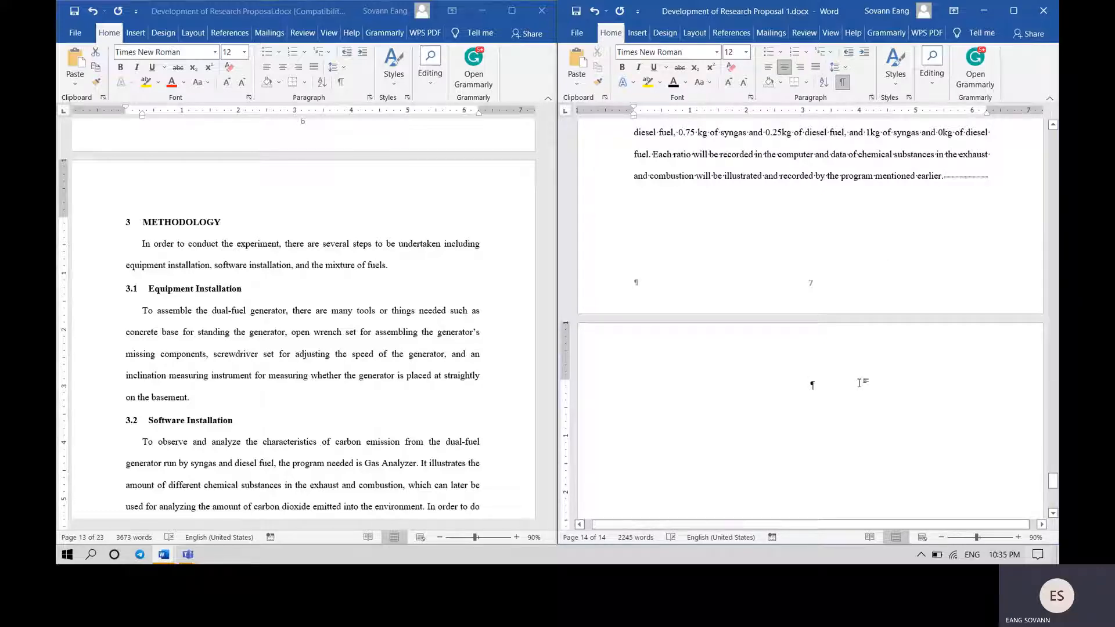
{"action": "key", "text": "BackSpace"}
{"action": "key", "text": "BackSpace"}
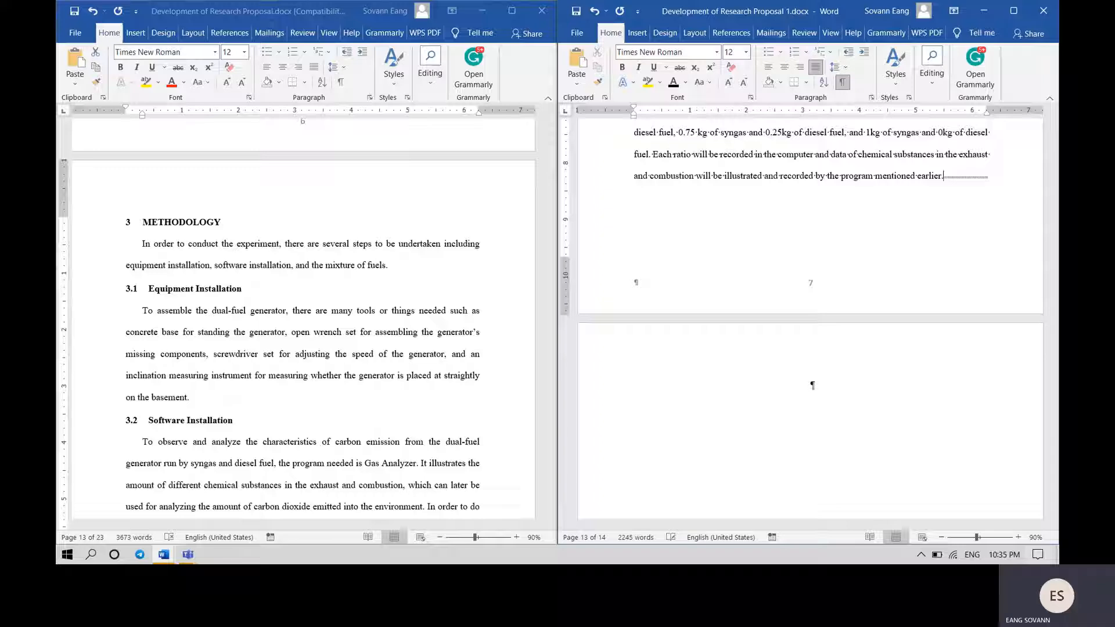
{"action": "key", "text": "ctrl+shift+8"}
- Examine the Project Timeline chapter in the original proposal, including its wide table on landscape pages and the explanatory text below
{"action": "scroll", "coordinate": [270, 260], "scroll_direction": "down", "scroll_amount": 1}
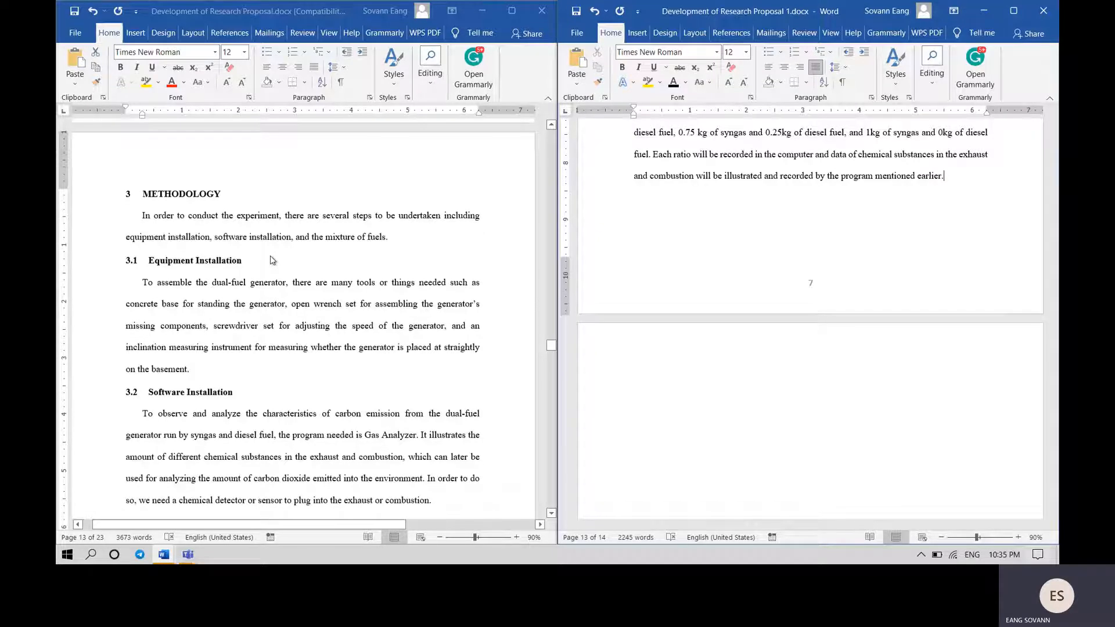
{"action": "scroll", "coordinate": [270, 260], "scroll_direction": "down", "scroll_amount": 12}
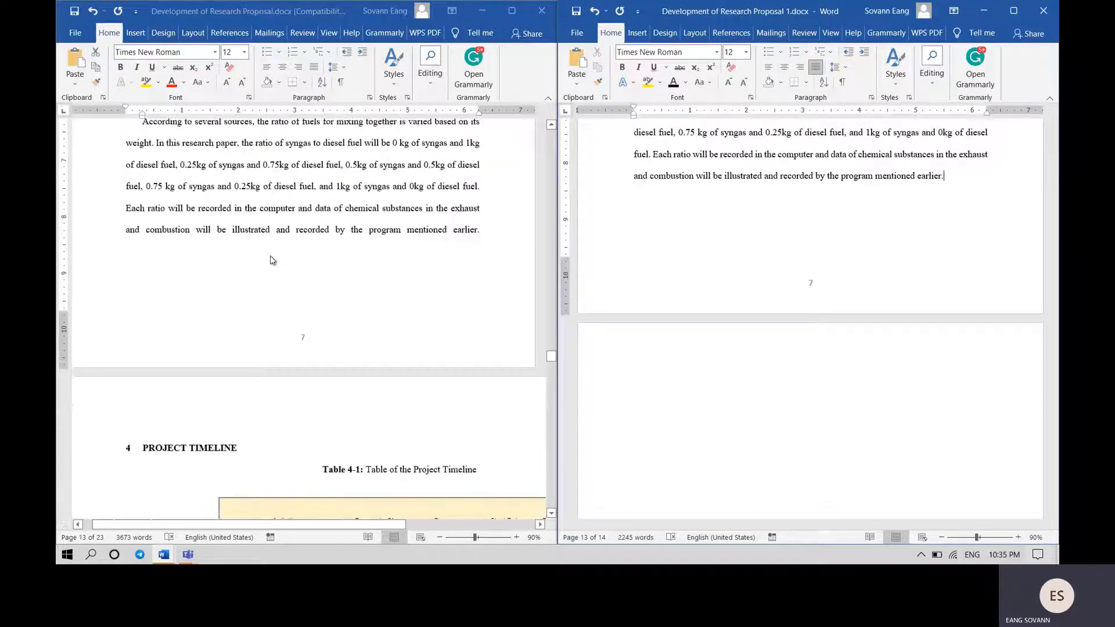
{"action": "scroll", "coordinate": [273, 260], "scroll_direction": "down", "scroll_amount": 7}
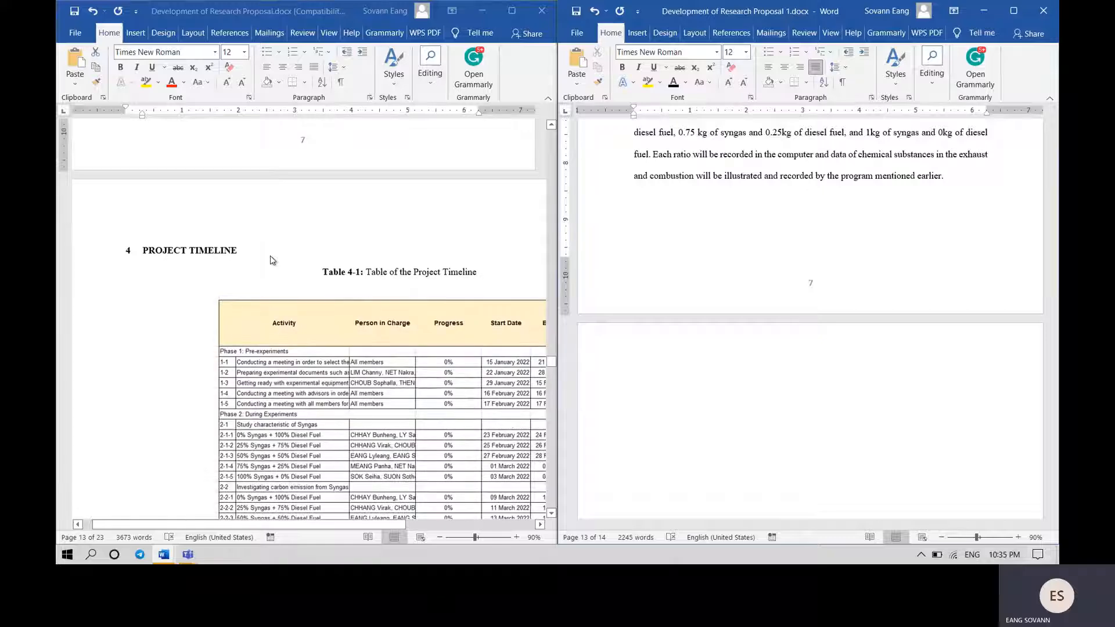
{"action": "left_click", "coordinate": [732, 229]}
{"action": "scroll", "coordinate": [331, 242], "scroll_direction": "down", "scroll_amount": 5}
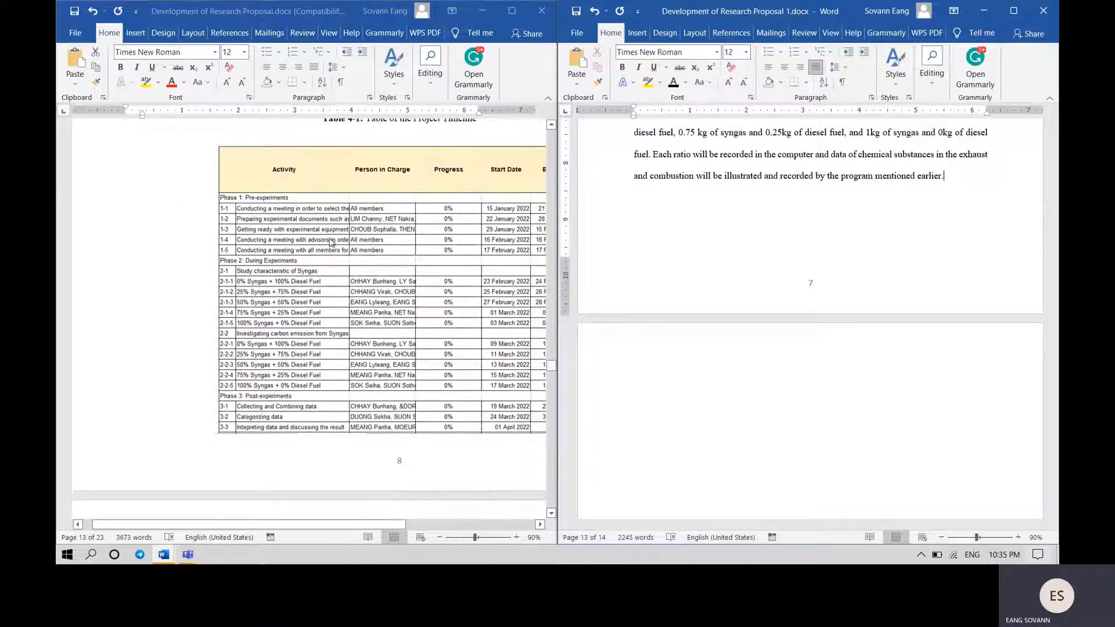
{"action": "scroll", "coordinate": [330, 242], "scroll_direction": "up", "scroll_amount": 5}
{"action": "scroll", "coordinate": [329, 242], "scroll_direction": "down", "scroll_amount": 5}
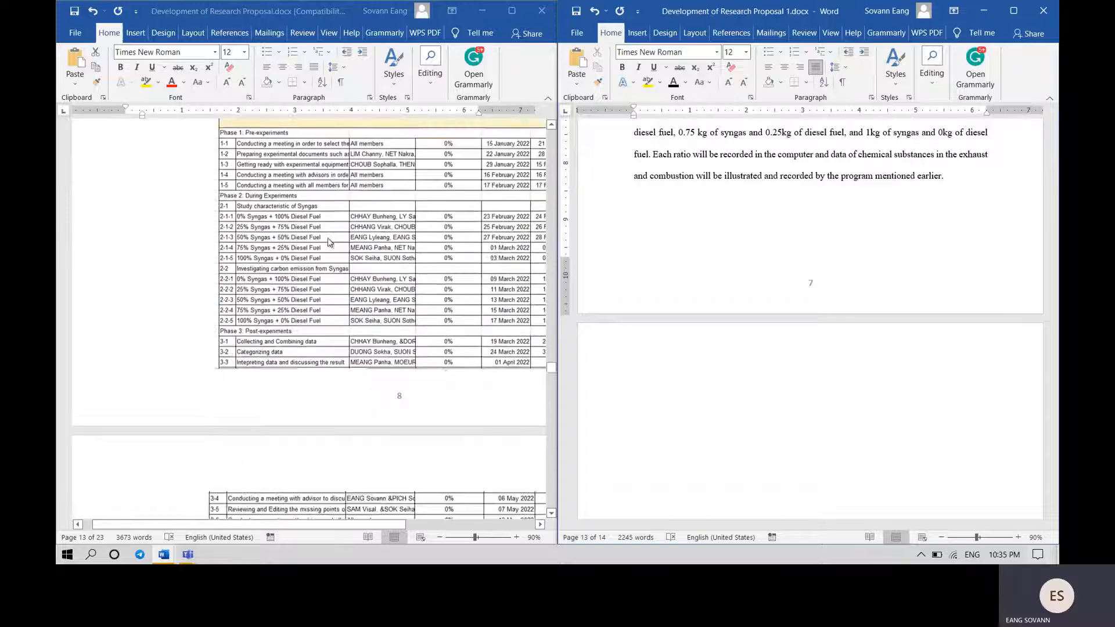
{"action": "scroll", "coordinate": [329, 242], "scroll_direction": "down", "scroll_amount": 15}
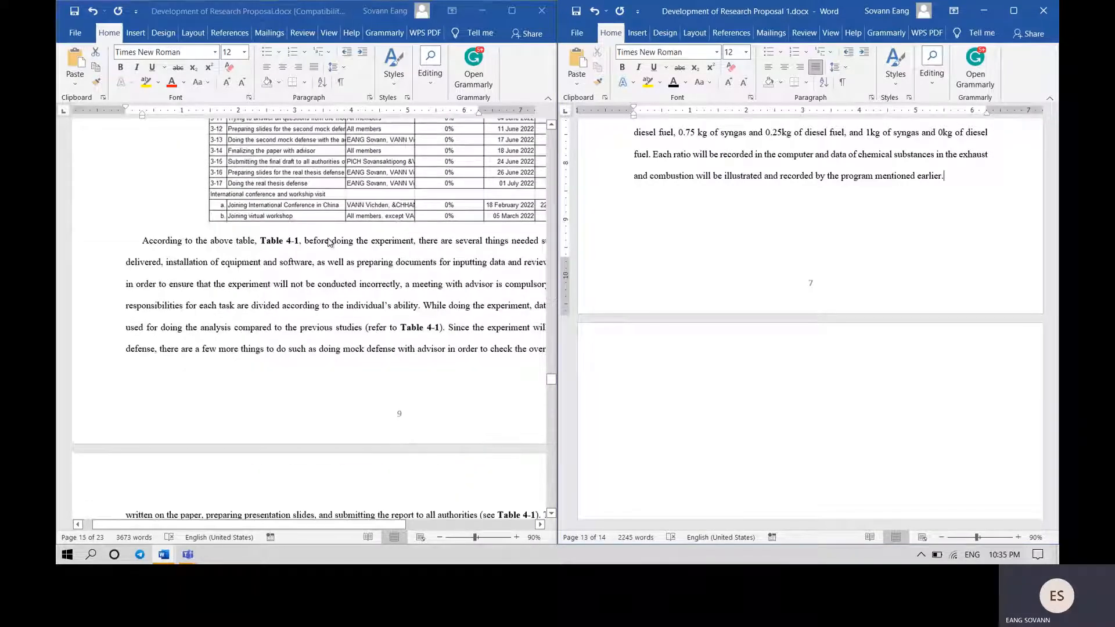
{"action": "scroll", "coordinate": [329, 241], "scroll_direction": "up", "scroll_amount": 3}
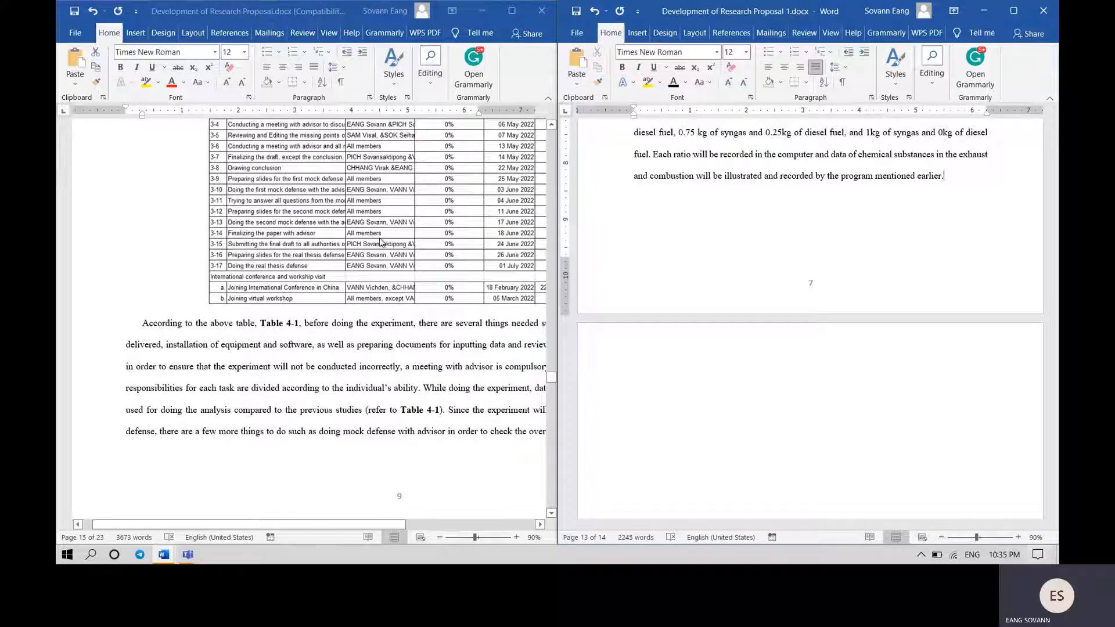
{"action": "scroll", "coordinate": [380, 242], "scroll_direction": "up", "scroll_amount": 15}
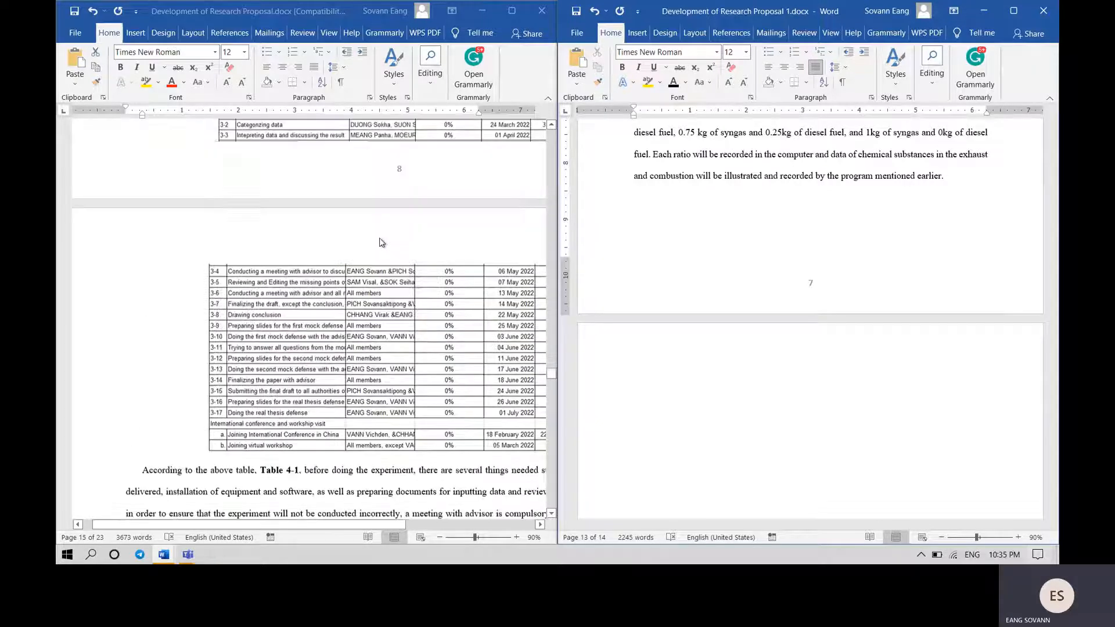
{"action": "scroll", "coordinate": [381, 241], "scroll_direction": "up", "scroll_amount": 5}
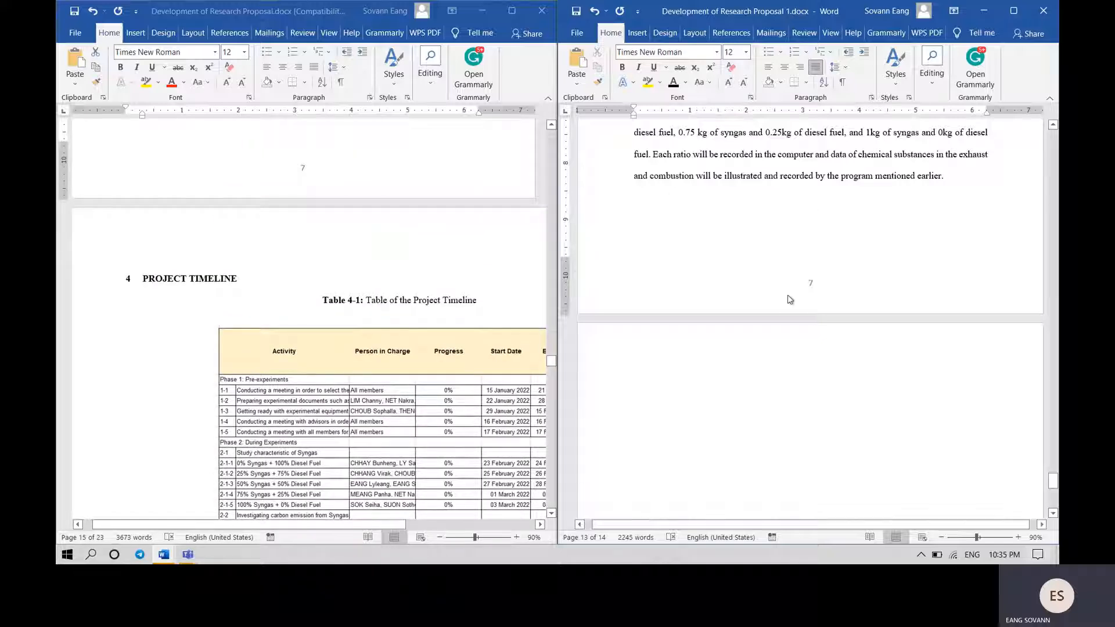
- Insert a section break starting a new page after the last paragraph of the Mixture of Fuels section
{"action": "left_click", "coordinate": [778, 358]}
{"action": "scroll", "coordinate": [794, 355], "scroll_direction": "down", "scroll_amount": 1}
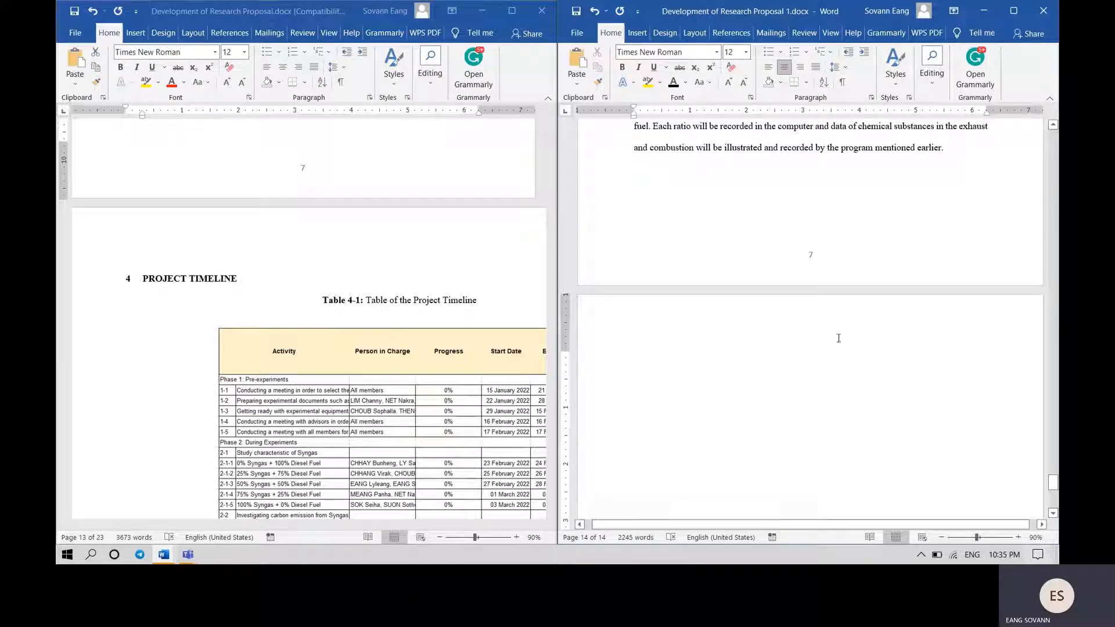
{"action": "left_click", "coordinate": [950, 154]}
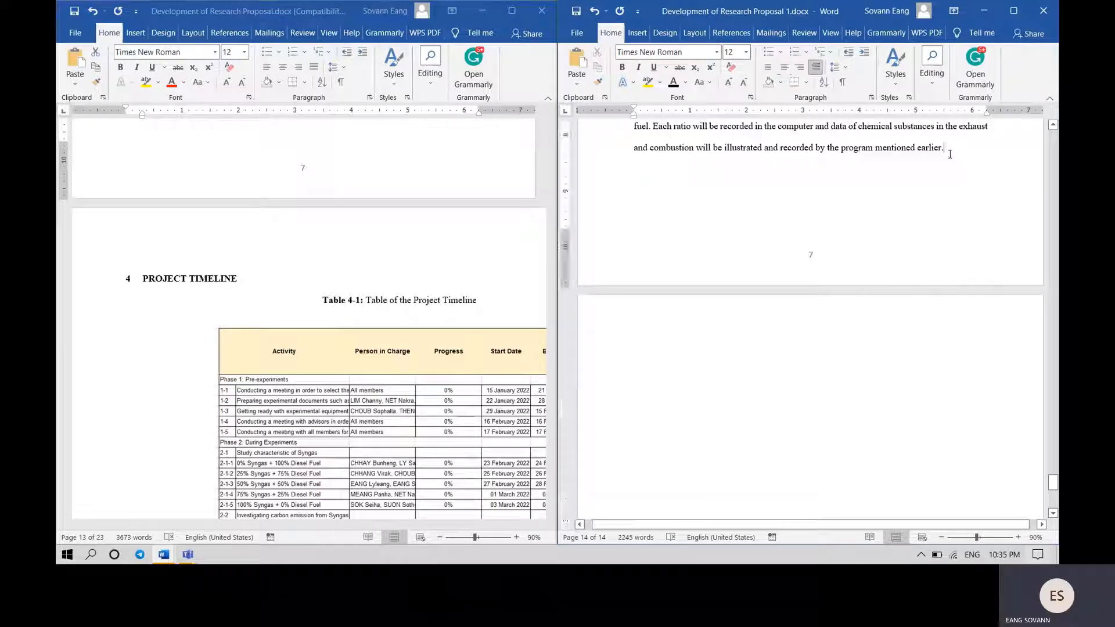
{"action": "scroll", "coordinate": [755, 139], "scroll_direction": "up", "scroll_amount": 1}
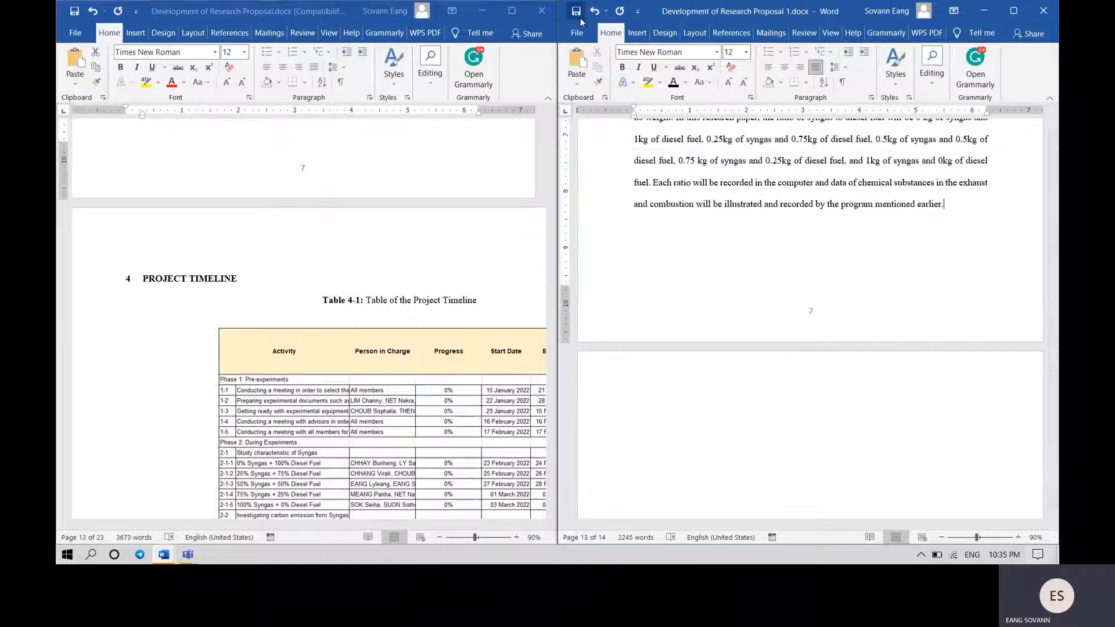
{"action": "left_click", "coordinate": [694, 33]}
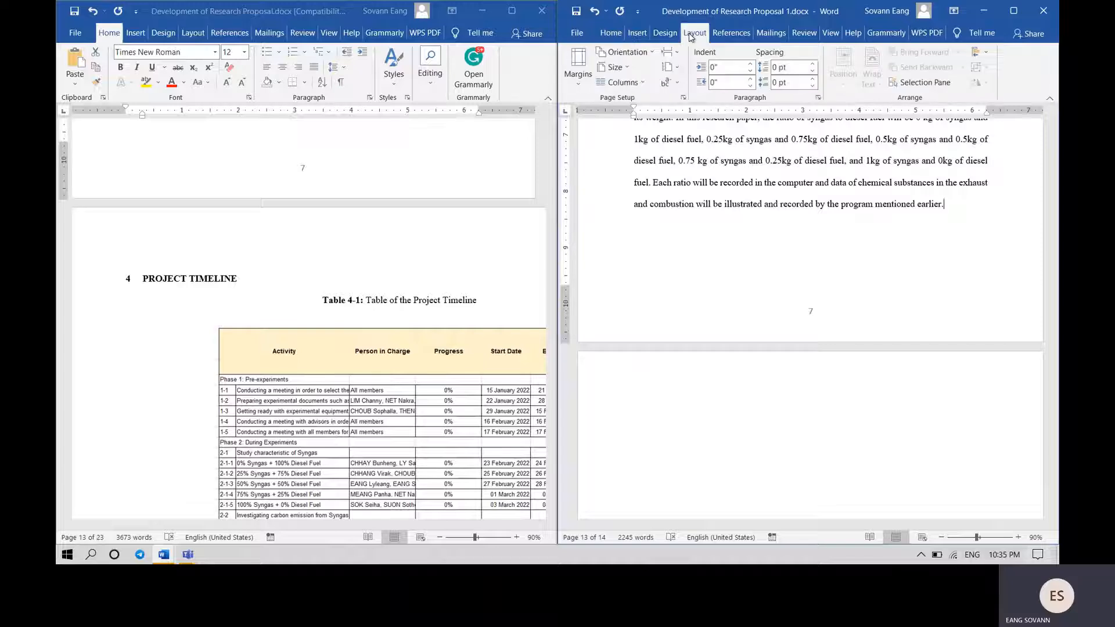
{"action": "left_click", "coordinate": [674, 52]}
{"action": "left_click", "coordinate": [725, 218]}
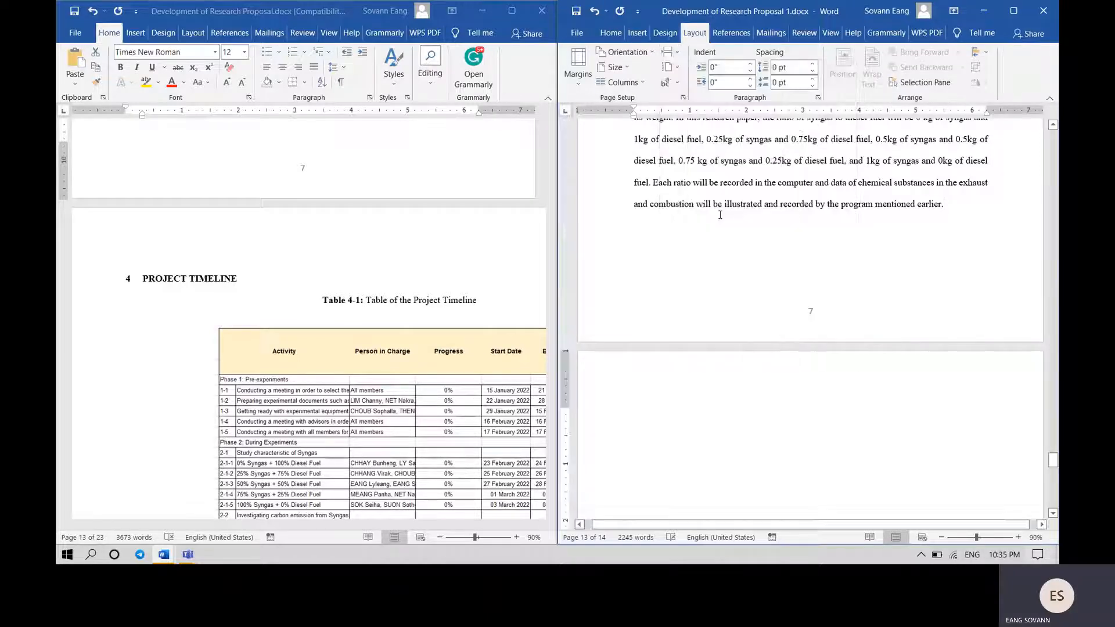
{"action": "scroll", "coordinate": [736, 199], "scroll_direction": "down", "scroll_amount": 1}
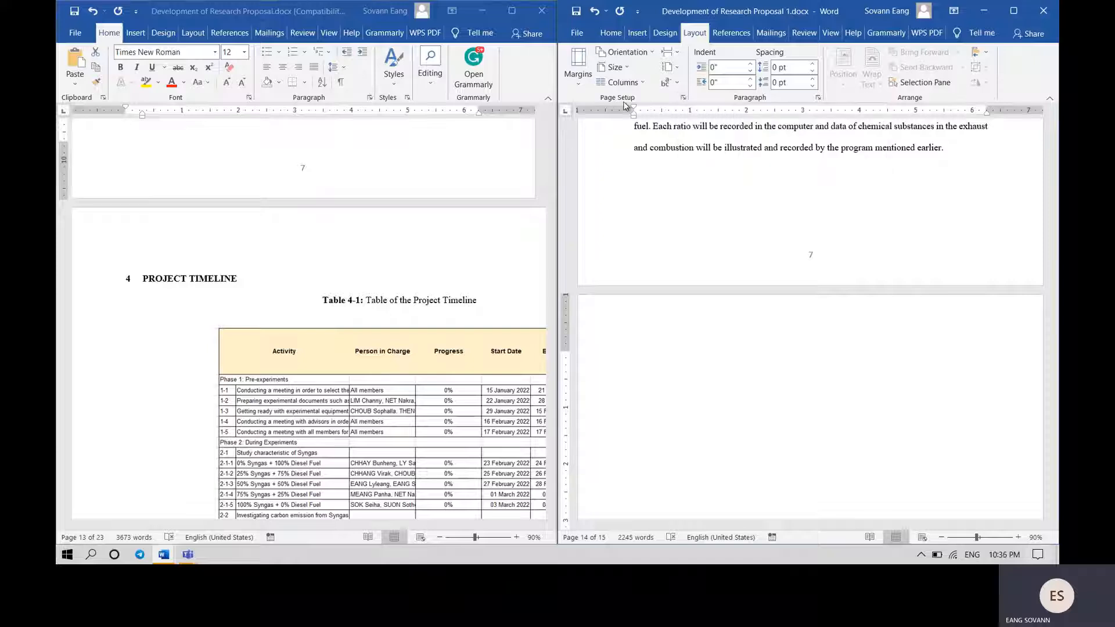
- Set the new blank page's orientation to Landscape, applied to this section only, and check the page layout
{"action": "left_click", "coordinate": [683, 99]}
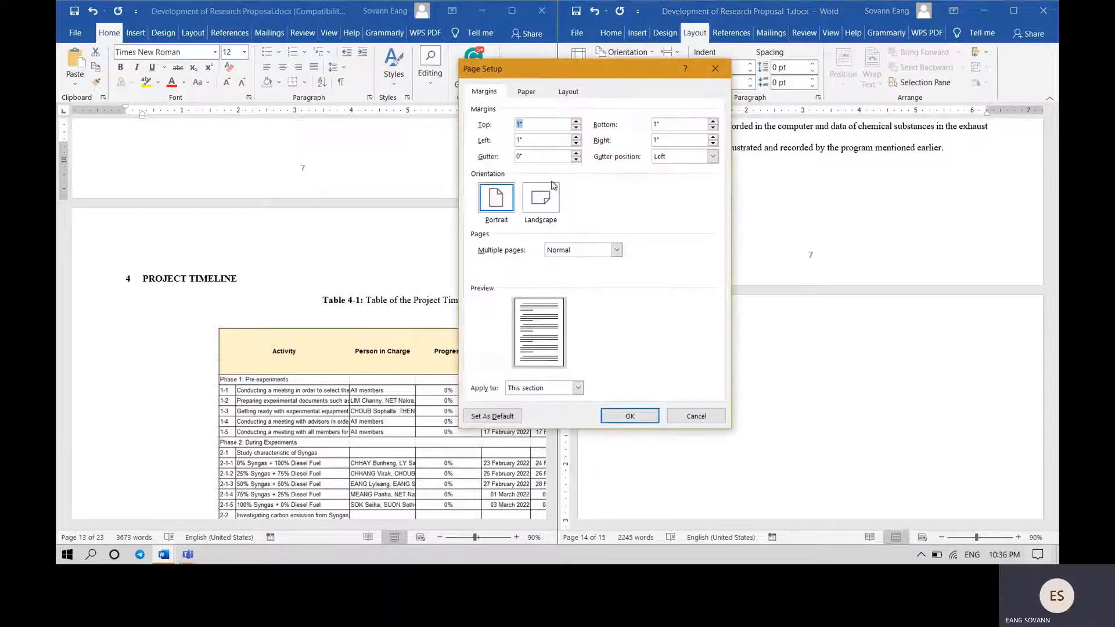
{"action": "left_click", "coordinate": [548, 206]}
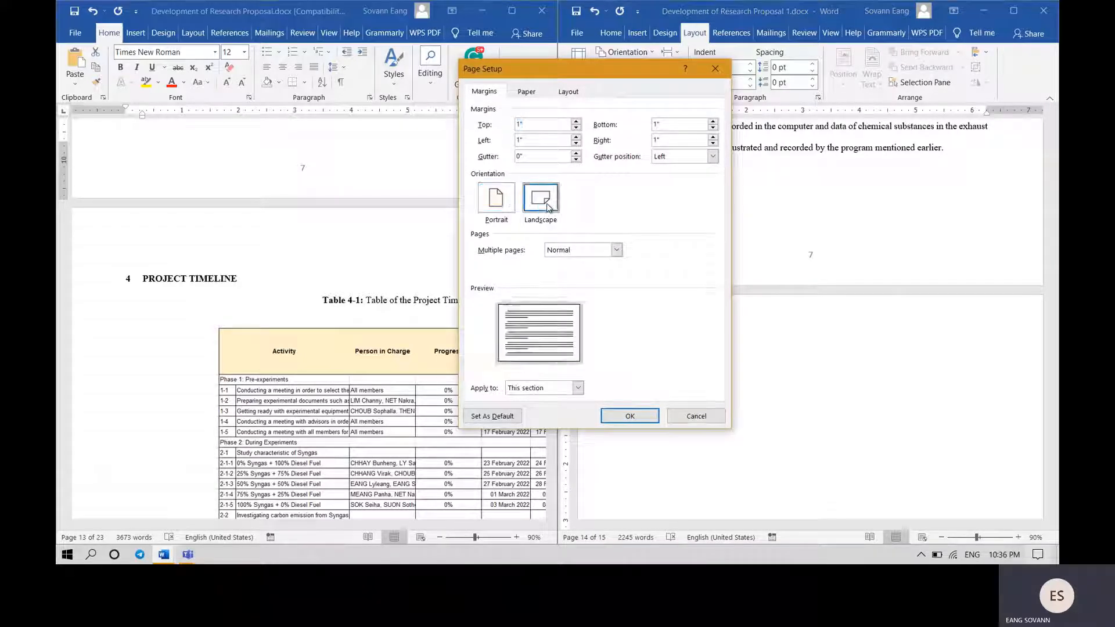
{"action": "left_click", "coordinate": [577, 388]}
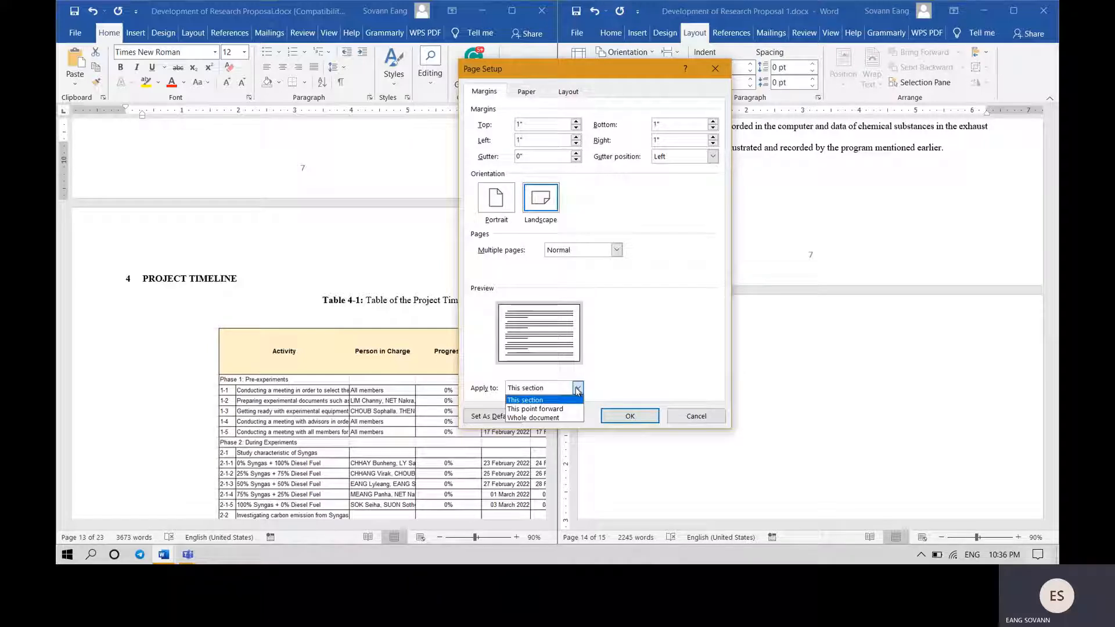
{"action": "left_click", "coordinate": [562, 400]}
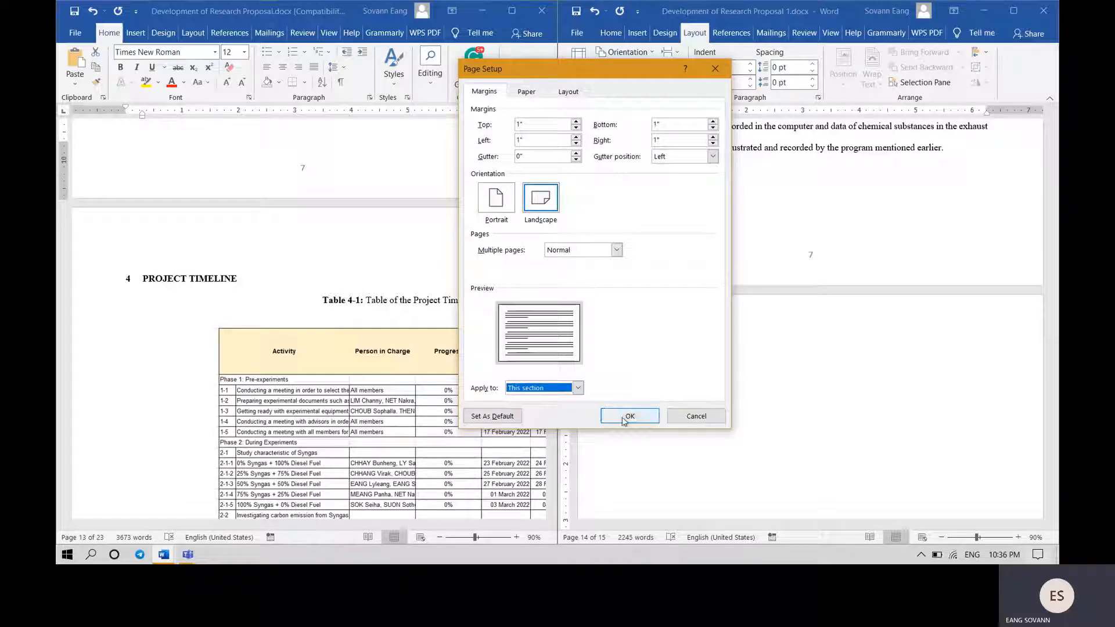
{"action": "left_click", "coordinate": [629, 417]}
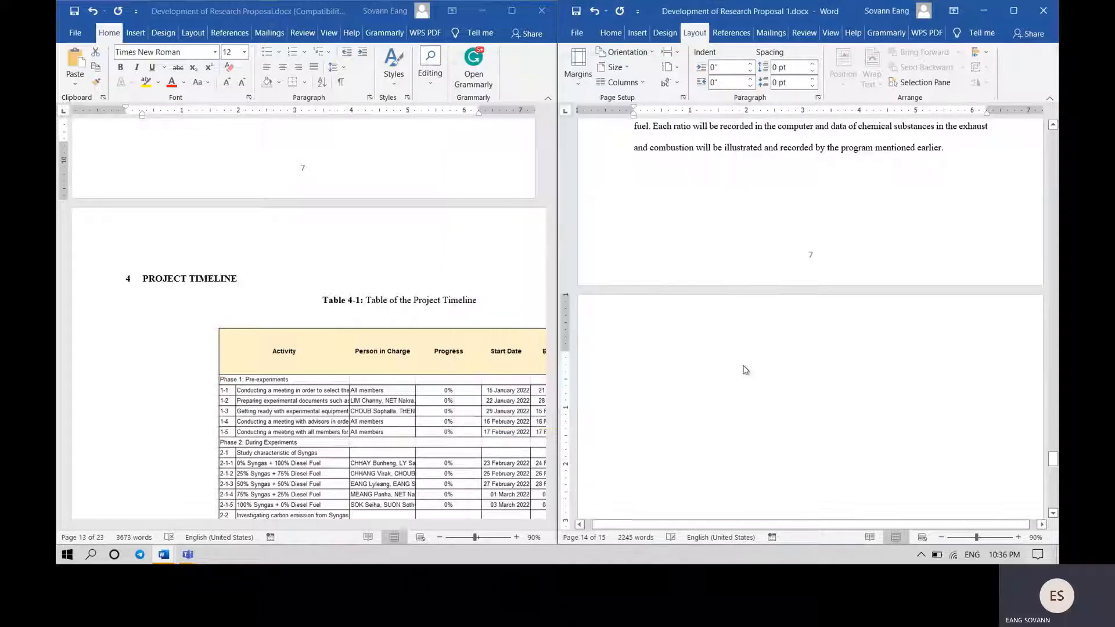
{"action": "left_click", "coordinate": [941, 537]}
{"action": "left_click", "coordinate": [941, 537]}
{"action": "left_click", "coordinate": [941, 537]}
{"action": "left_click", "coordinate": [941, 537]}
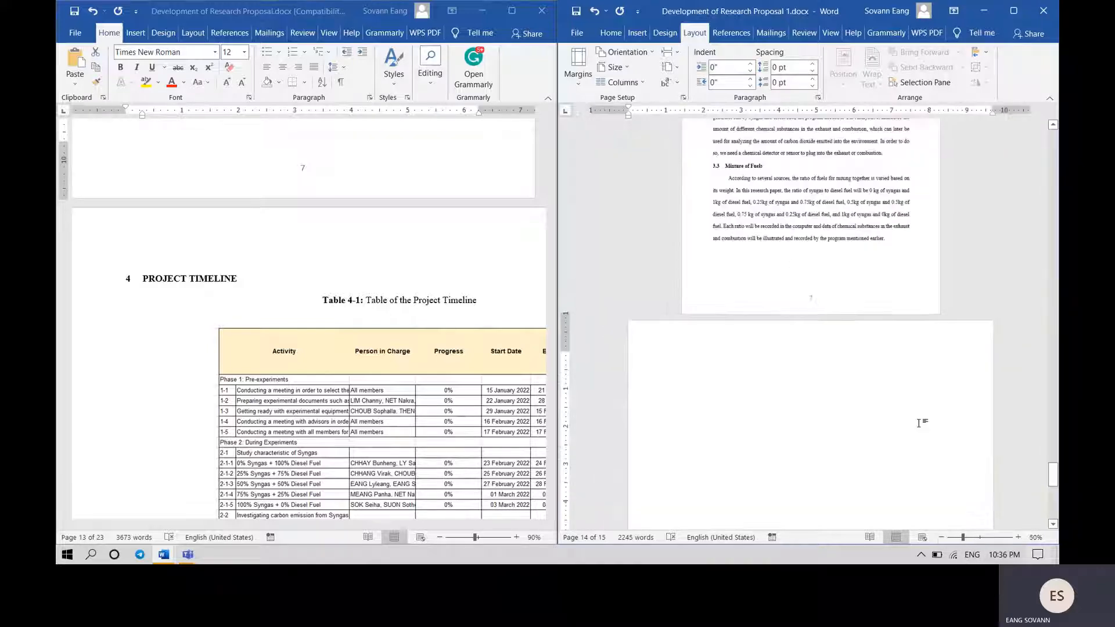
{"action": "scroll", "coordinate": [887, 309], "scroll_direction": "down", "scroll_amount": 5}
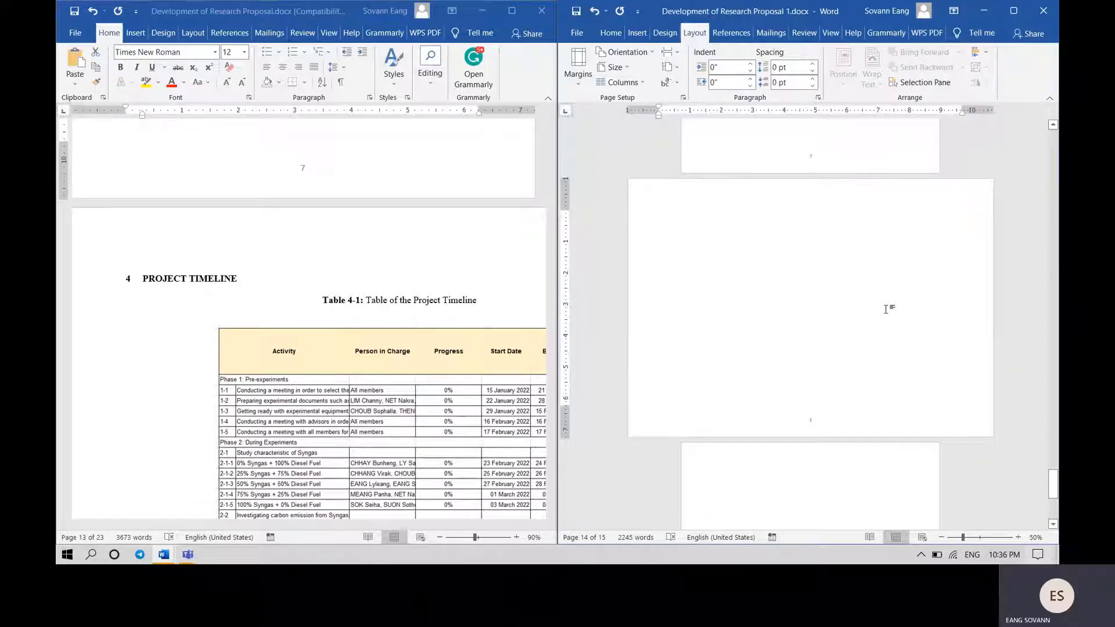
{"action": "left_click", "coordinate": [1017, 537]}
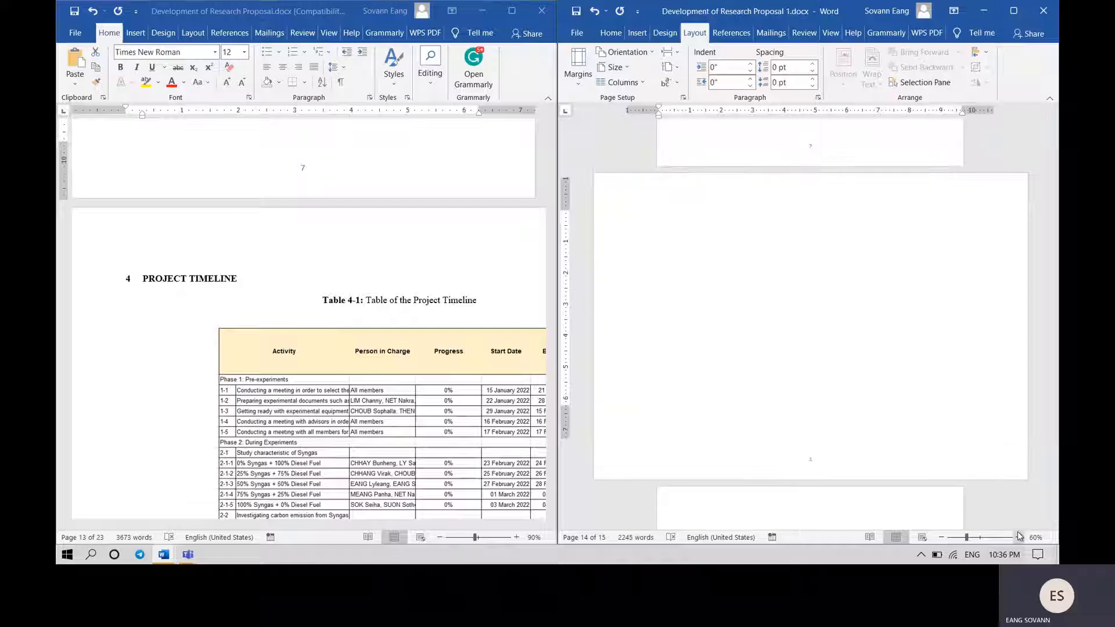
{"action": "left_click", "coordinate": [1017, 537]}
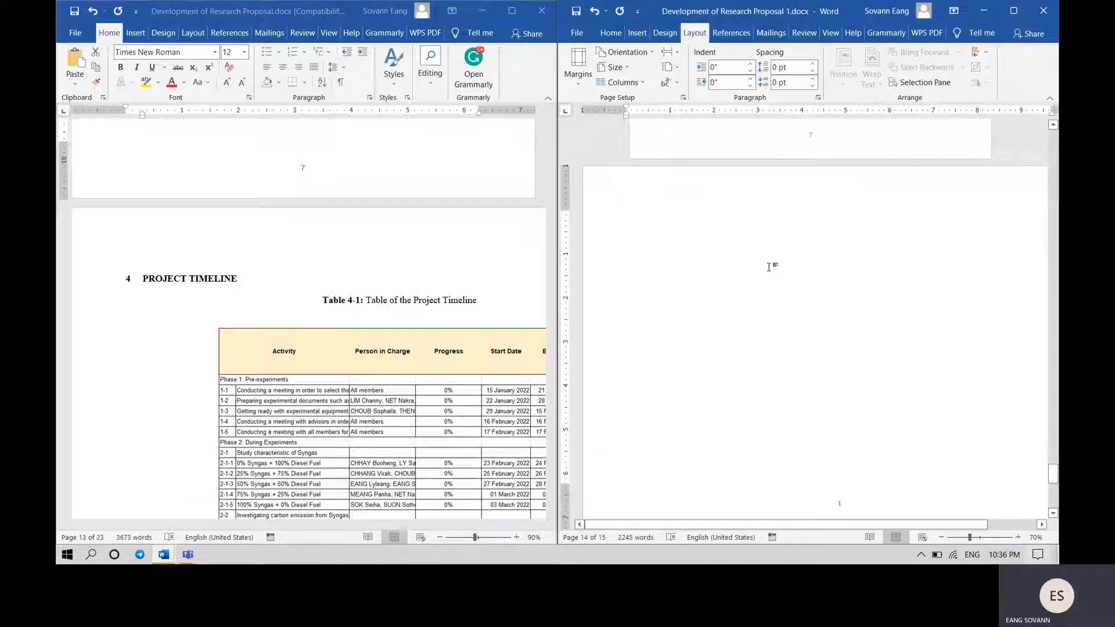
- Copy the PROJECT TIMELINE heading from the original proposal onto the blank landscape page of the second document
{"action": "left_click", "coordinate": [301, 270]}
{"action": "left_click_drag", "start_coordinate": [261, 273], "coordinate": [140, 278]}
{"action": "key", "text": "ctrl+c"}
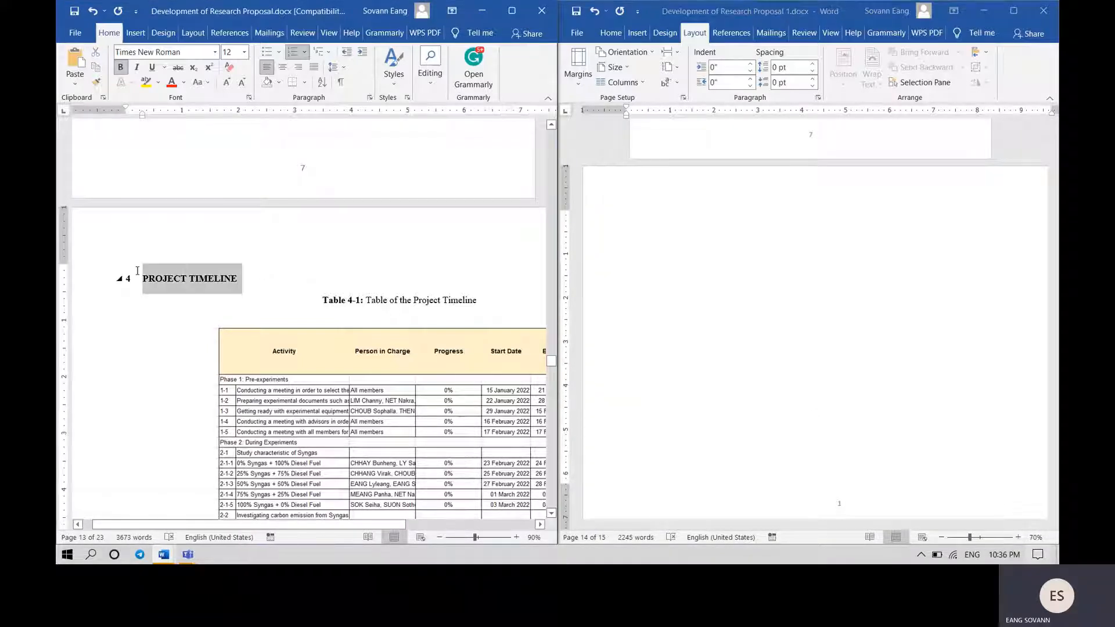
{"action": "left_click", "coordinate": [677, 209]}
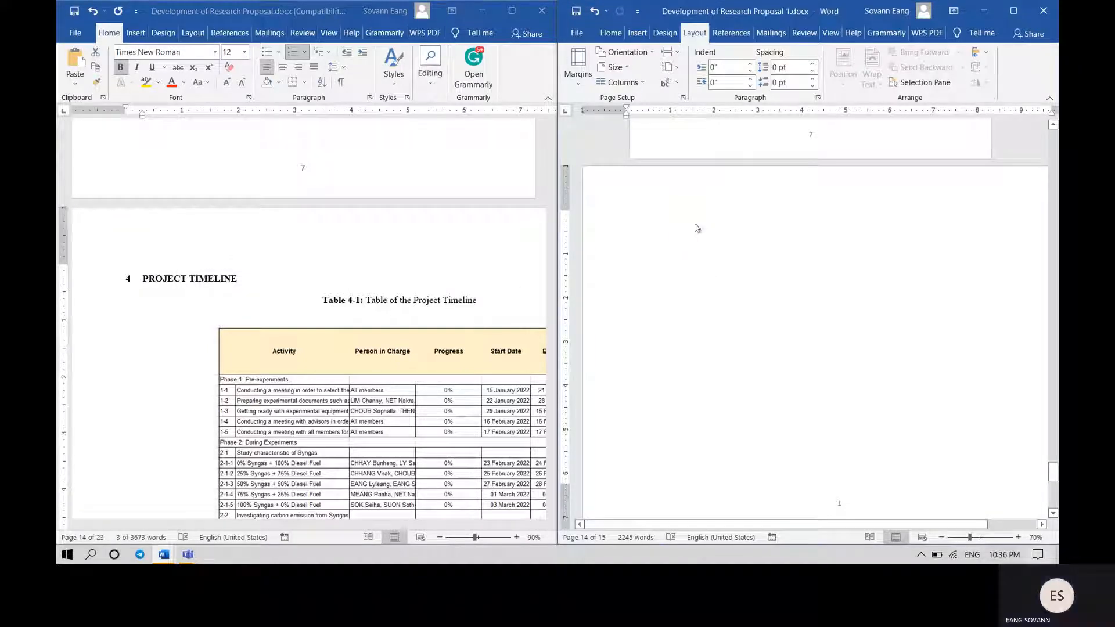
{"action": "key", "text": "ctrl+v"}
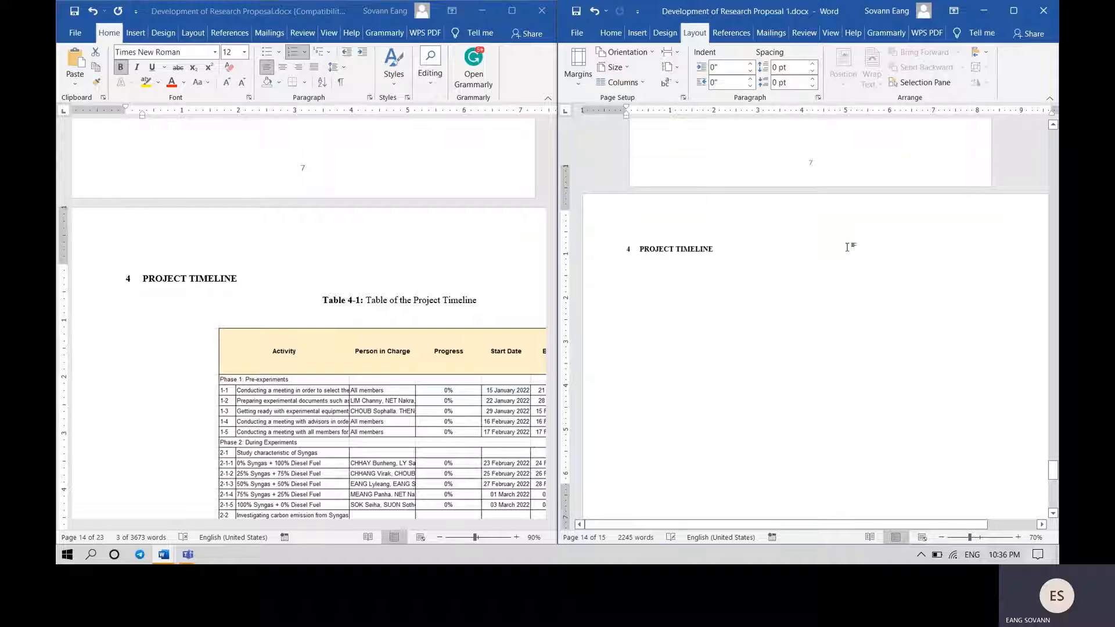
{"action": "scroll", "coordinate": [853, 273], "scroll_direction": "up", "scroll_amount": 3}
{"action": "scroll", "coordinate": [824, 270], "scroll_direction": "down", "scroll_amount": 3}
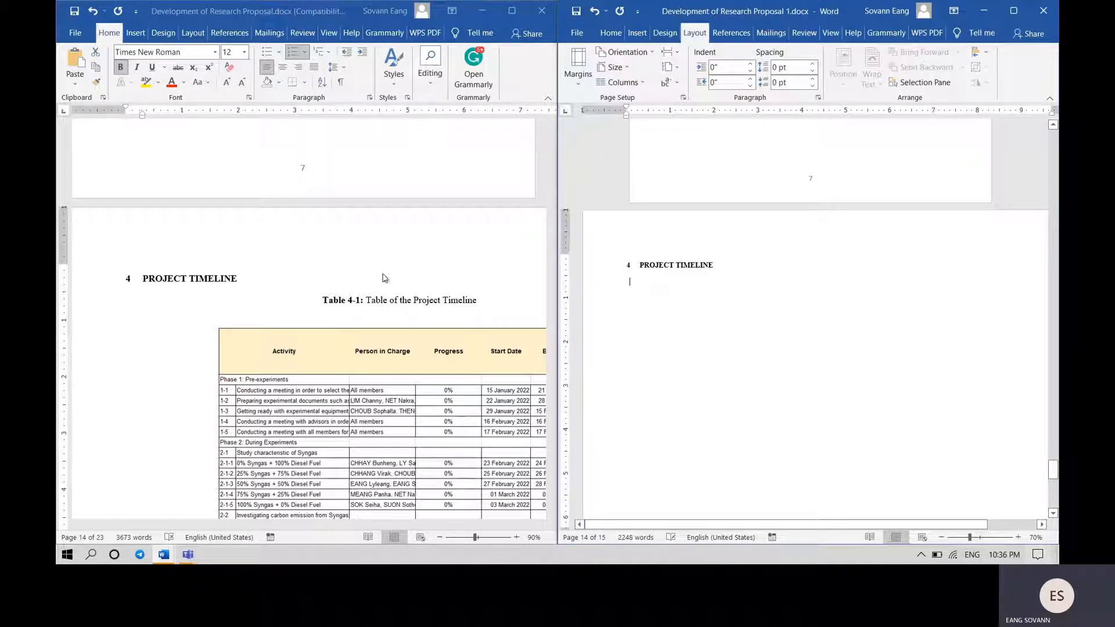
- Copy the project timeline table picture from the original proposal and paste it below the PROJECT TIMELINE heading in the second document
{"action": "scroll", "coordinate": [391, 345], "scroll_direction": "down", "scroll_amount": 4}
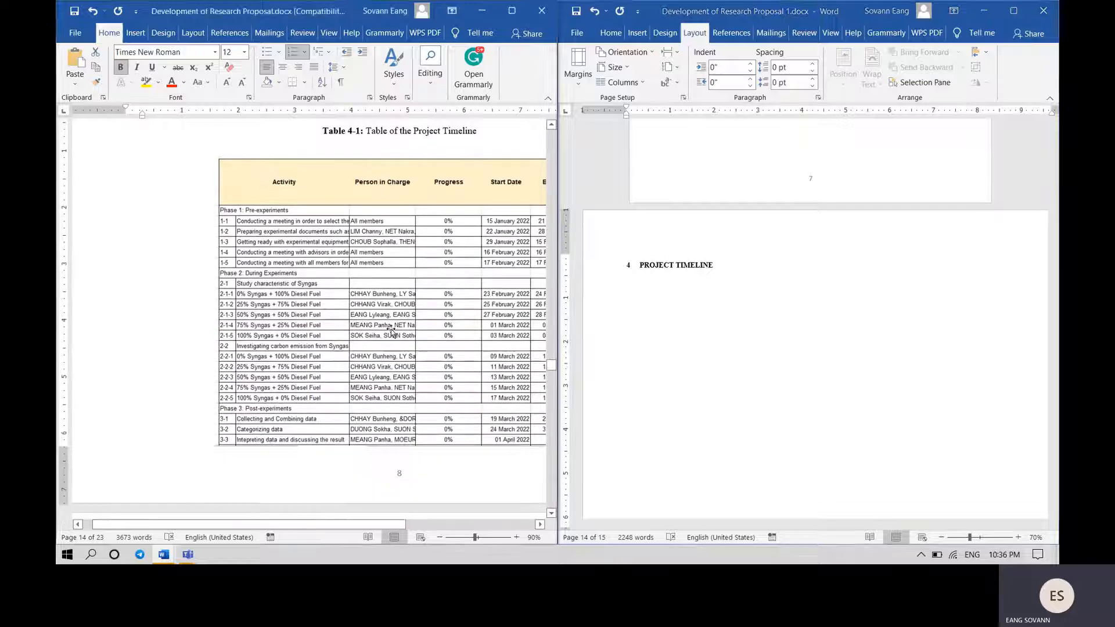
{"action": "left_click", "coordinate": [392, 332]}
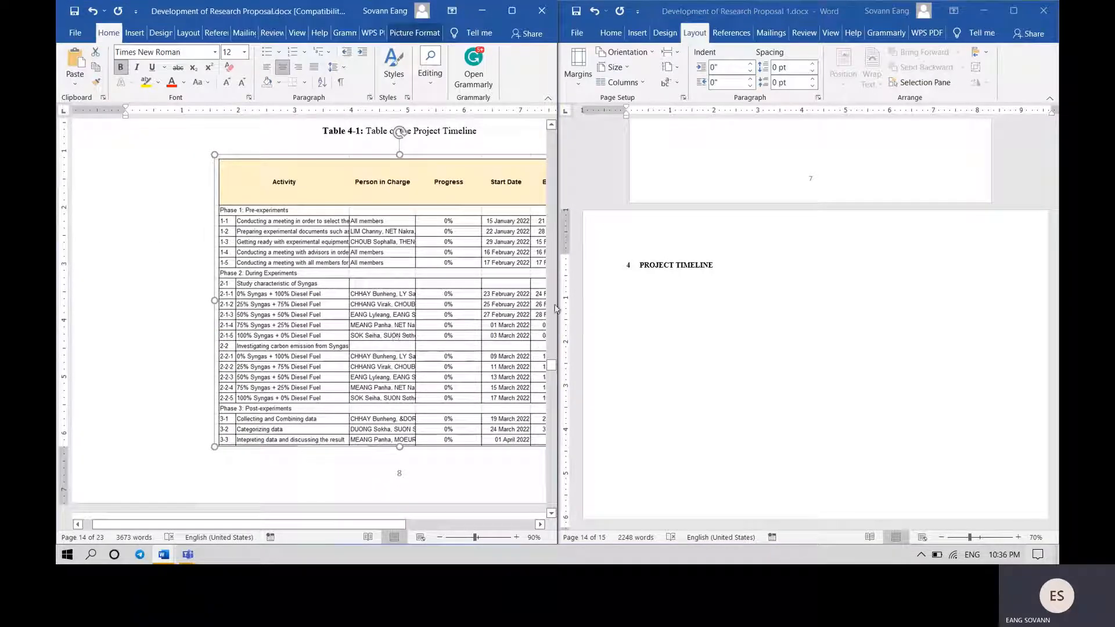
{"action": "left_click", "coordinate": [741, 305]}
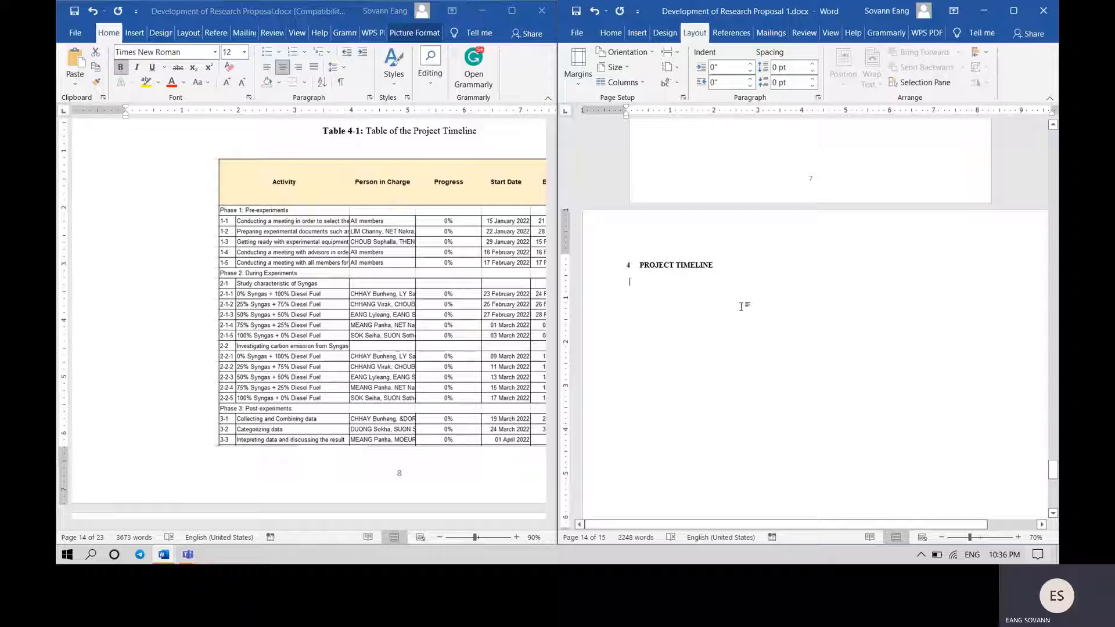
{"action": "key", "text": "ctrl+v"}
{"action": "scroll", "coordinate": [800, 316], "scroll_direction": "down", "scroll_amount": 1}
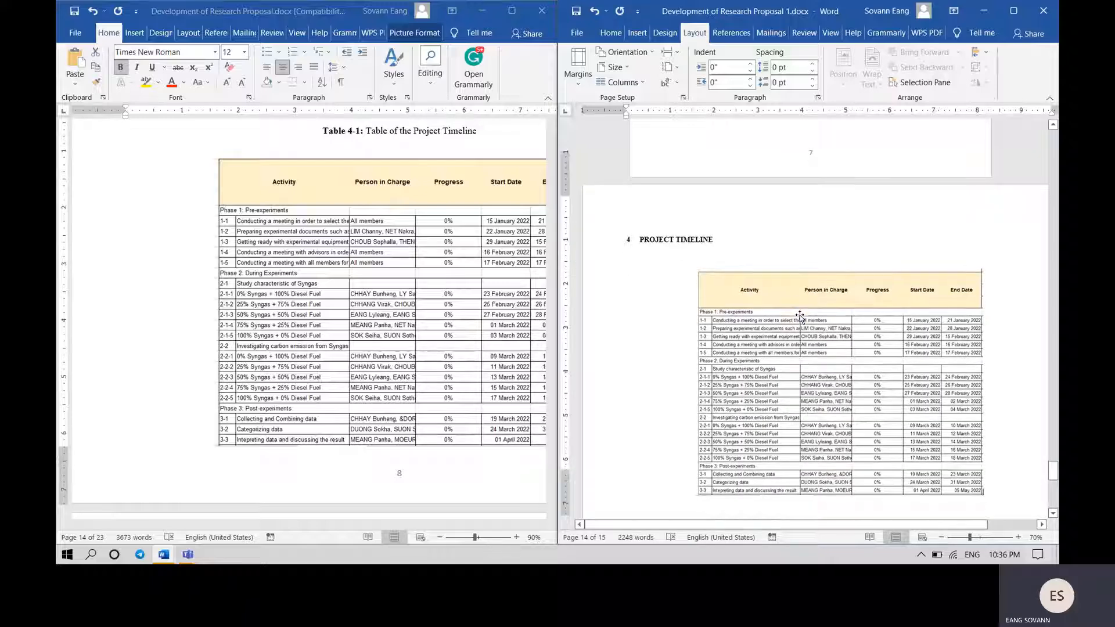
{"action": "scroll", "coordinate": [799, 316], "scroll_direction": "down", "scroll_amount": 2}
- Stretch the pasted timeline table picture horizontally so it fills more of the landscape page's width
{"action": "left_click", "coordinate": [787, 308]}
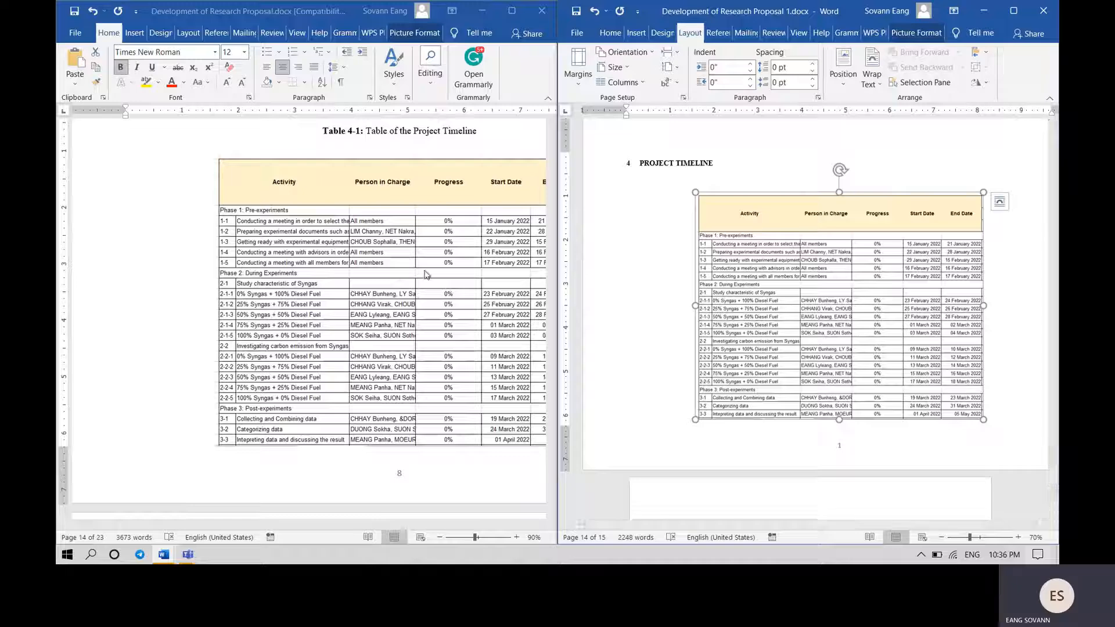
{"action": "scroll", "coordinate": [424, 274], "scroll_direction": "up", "scroll_amount": 1}
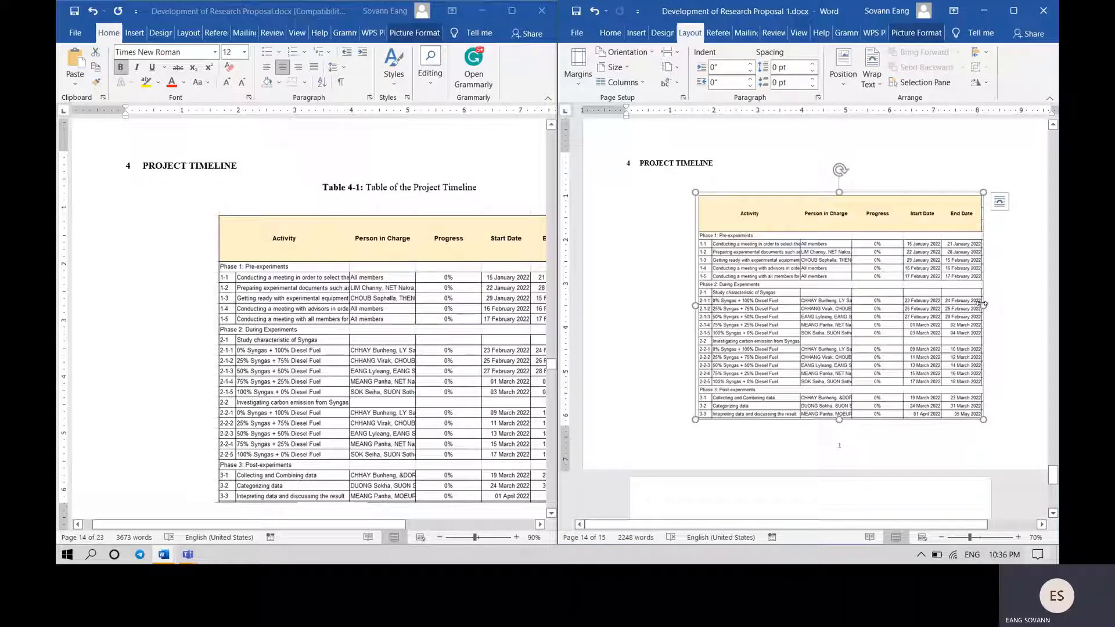
{"action": "left_click_drag", "start_coordinate": [981, 303], "coordinate": [1023, 301]}
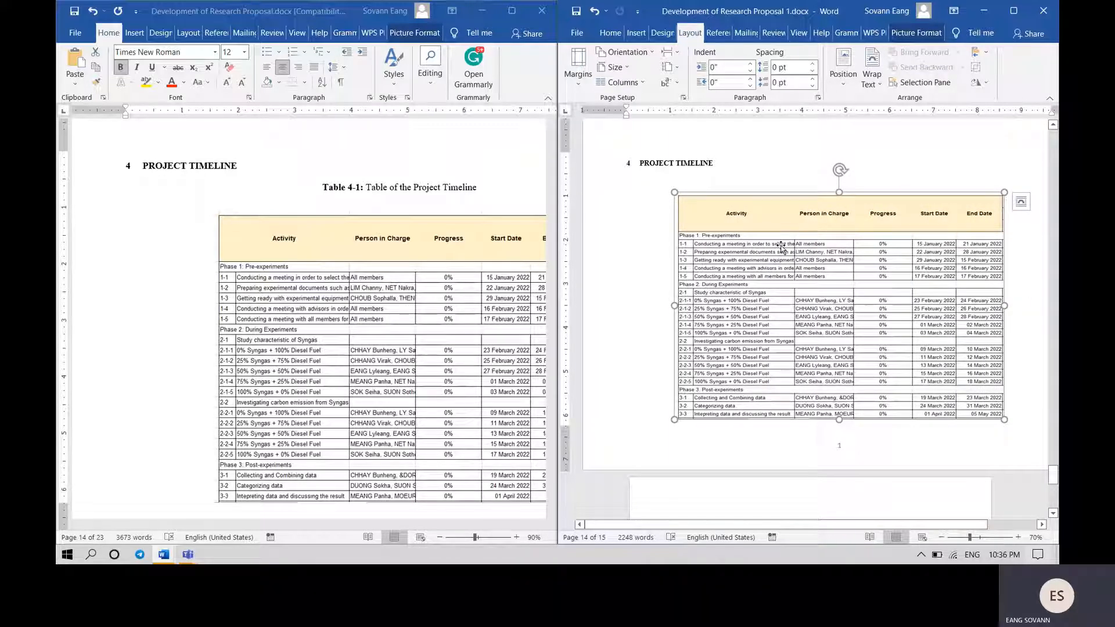
- Insert the caption "Table 4-1: Table of the Project Timeline" above the picture, using the Table label with chapter numbering
{"action": "right_click", "coordinate": [781, 248]}
{"action": "left_click", "coordinate": [824, 433]}
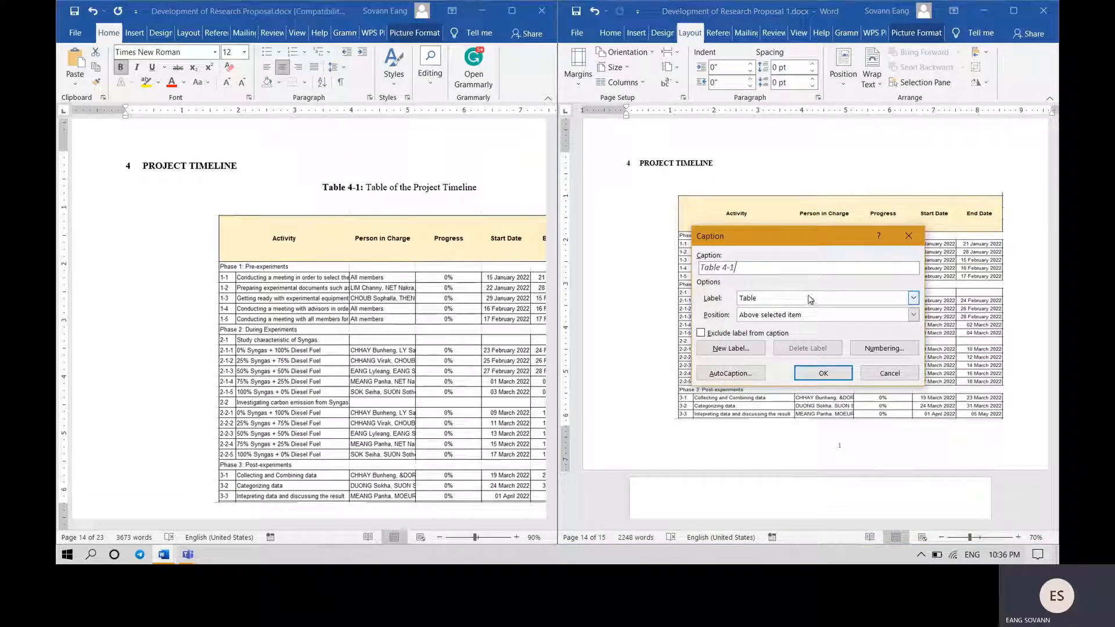
{"action": "left_click", "coordinate": [882, 348]}
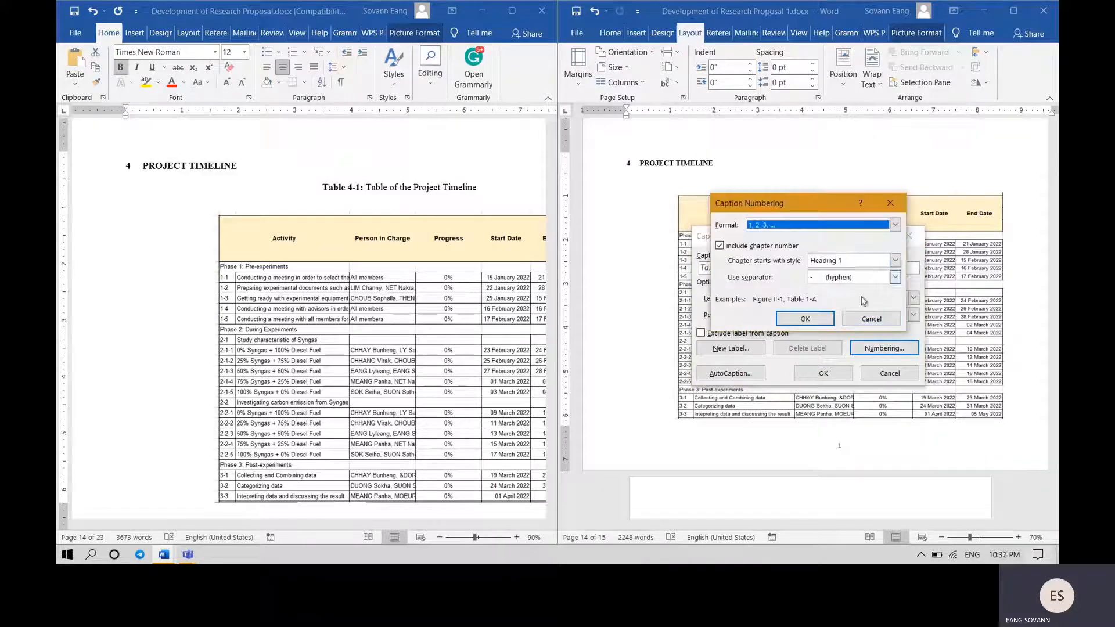
{"action": "left_click", "coordinate": [876, 279]}
{"action": "left_click", "coordinate": [876, 279]}
{"action": "left_click", "coordinate": [893, 197]}
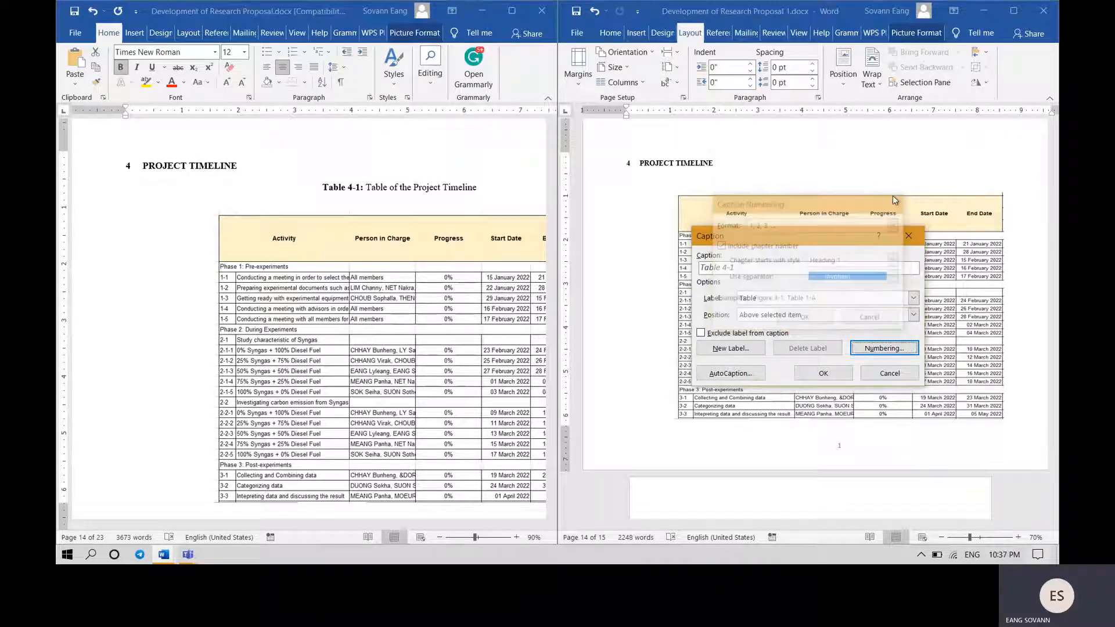
{"action": "left_click", "coordinate": [775, 267]}
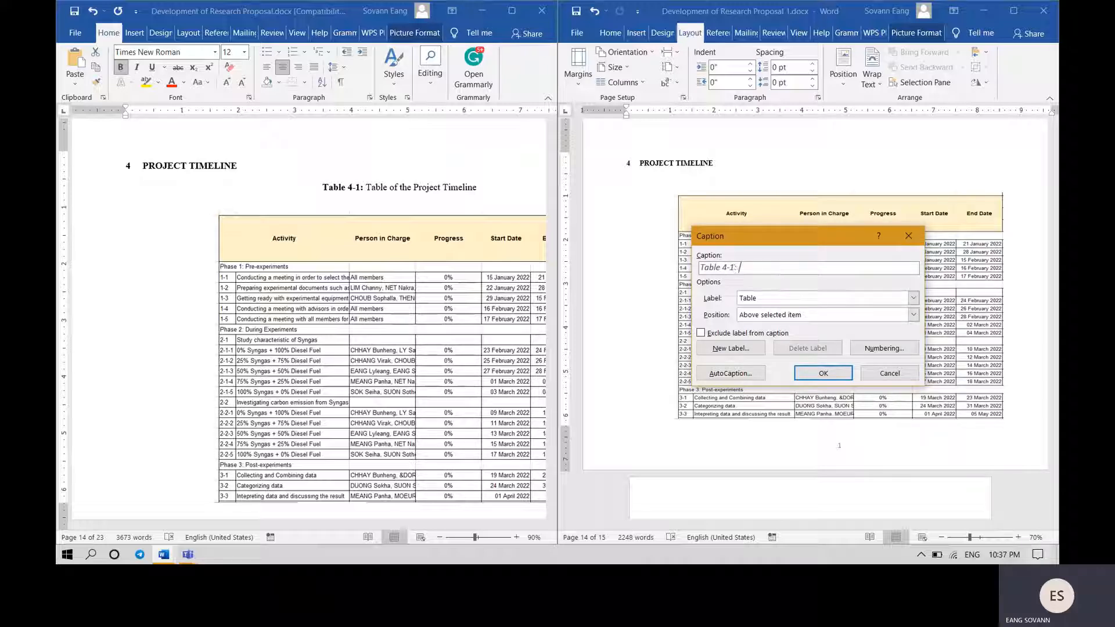
{"action": "type", "text": ": Table of the Project Timeline"}
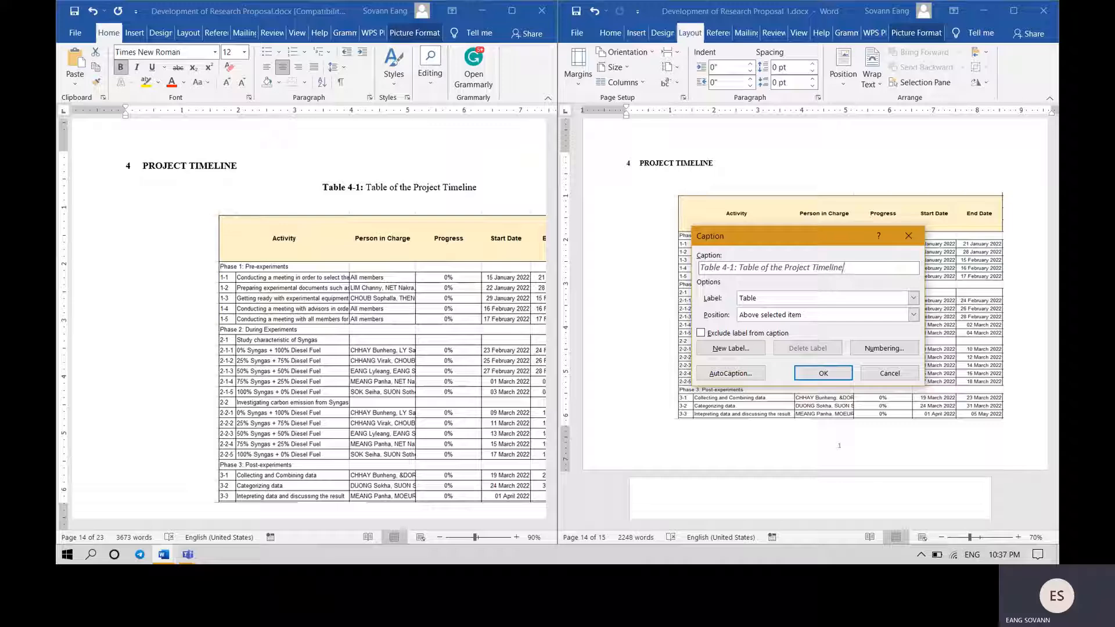
{"action": "key", "text": "Return"}
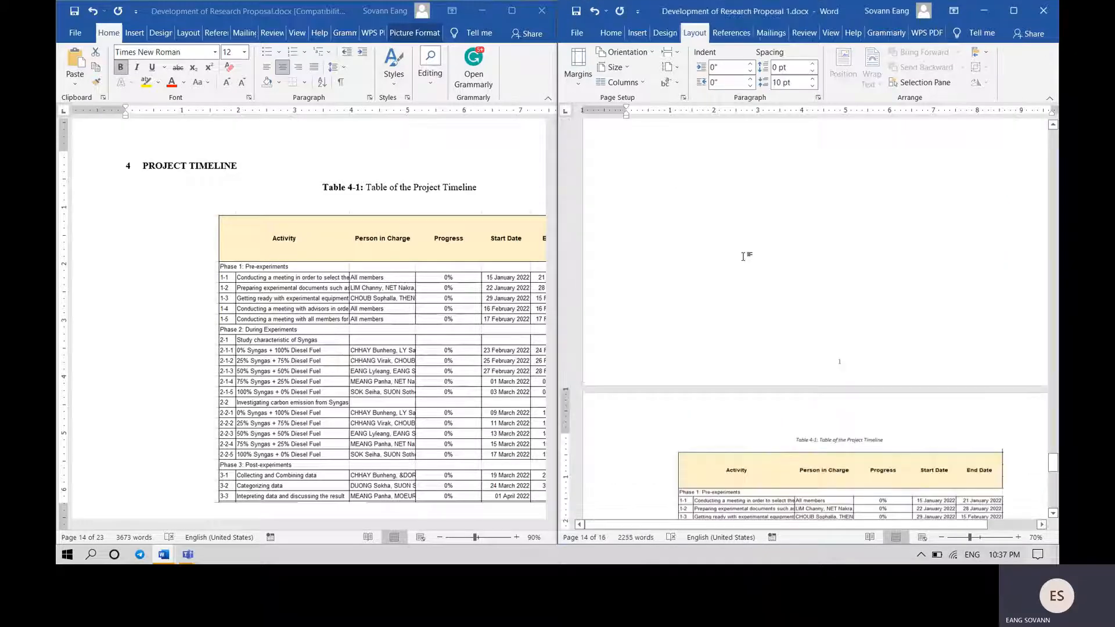
- Set the font of the whole Table 4-1 caption to Times New Roman, size 12
{"action": "scroll", "coordinate": [743, 256], "scroll_direction": "up", "scroll_amount": 1}
{"action": "scroll", "coordinate": [743, 256], "scroll_direction": "down", "scroll_amount": 5}
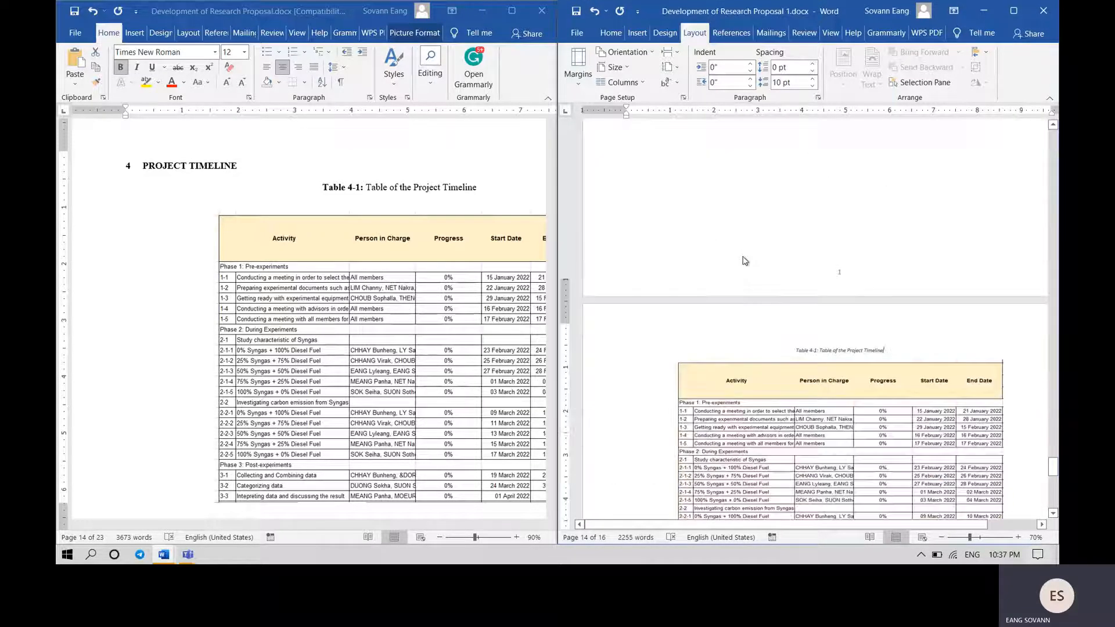
{"action": "scroll", "coordinate": [743, 259], "scroll_direction": "down", "scroll_amount": 1}
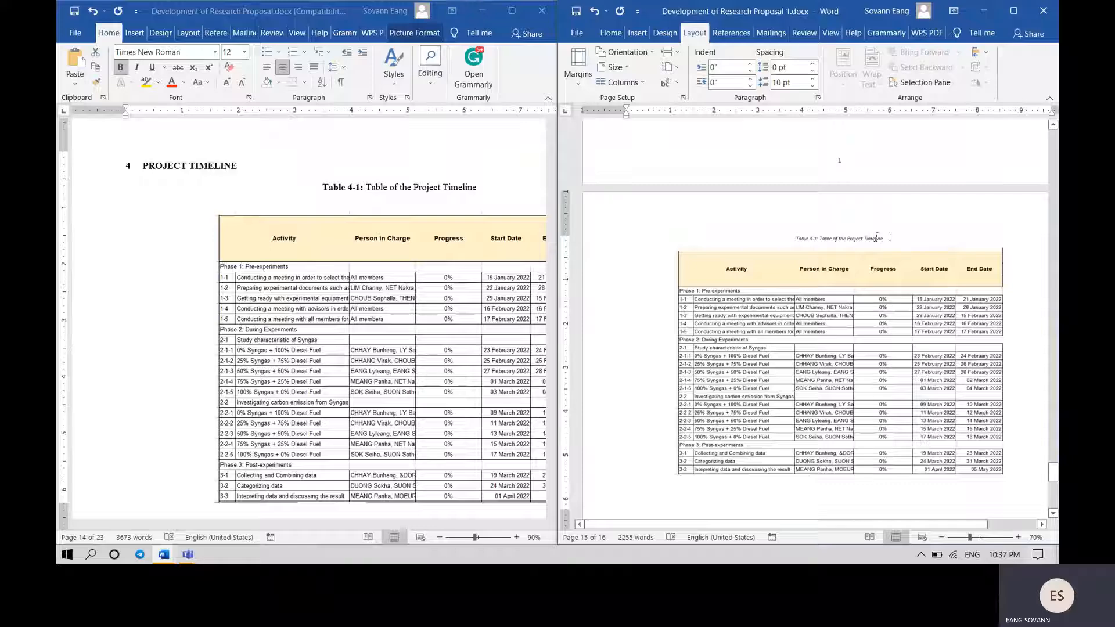
{"action": "left_click_drag", "start_coordinate": [883, 238], "coordinate": [790, 238]}
{"action": "left_click", "coordinate": [611, 32]}
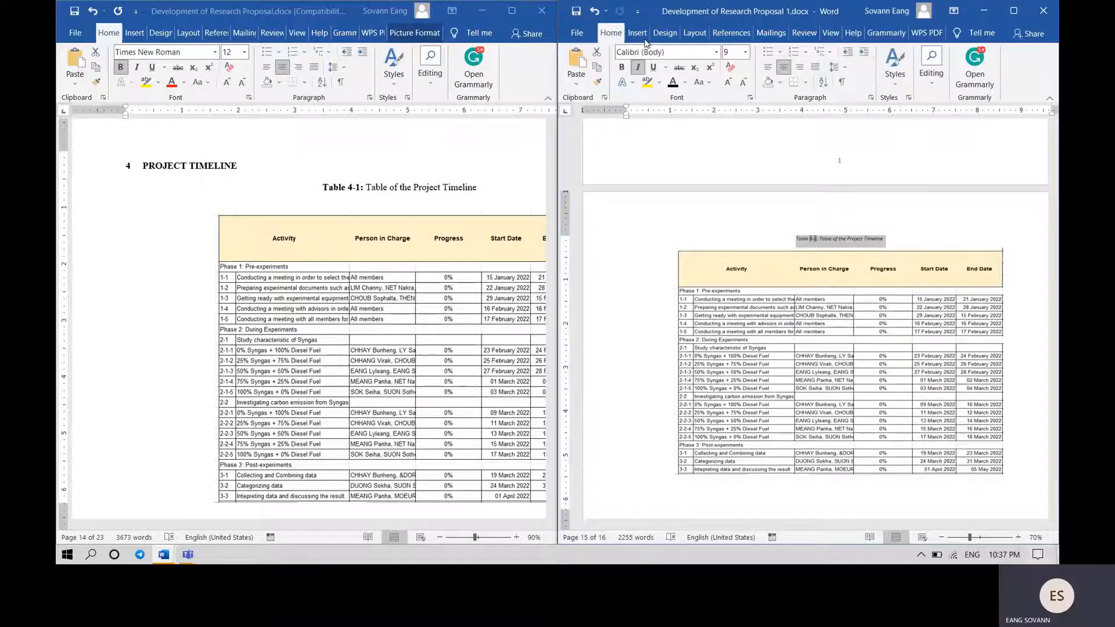
{"action": "left_click", "coordinate": [665, 52]}
{"action": "type", "text": "Times New Roman"}
{"action": "key", "text": "Return"}
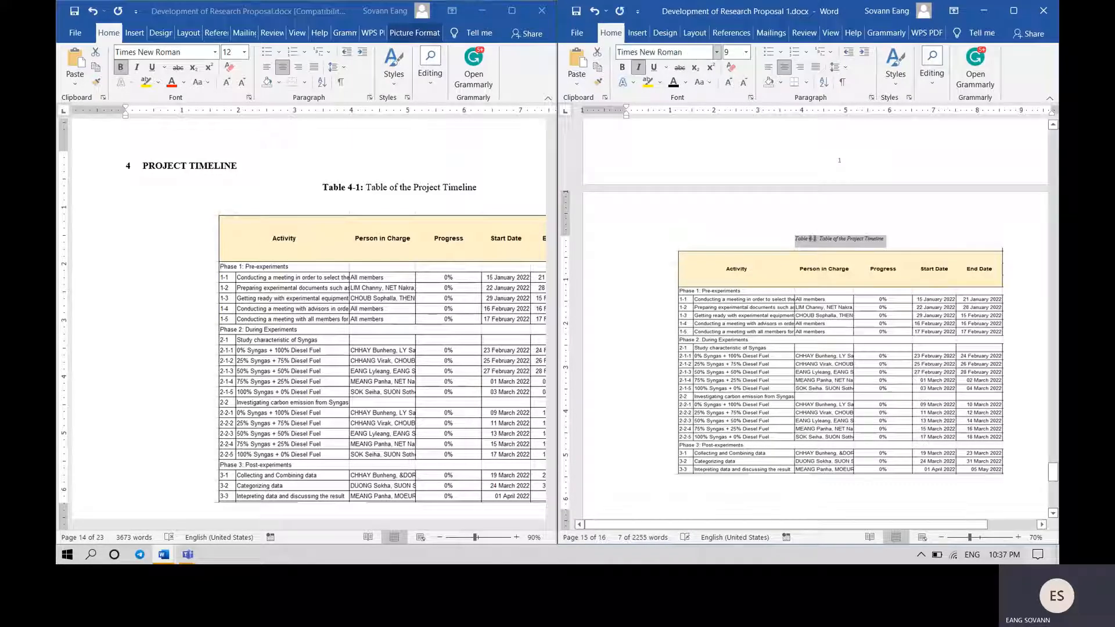
{"action": "left_click", "coordinate": [732, 52]}
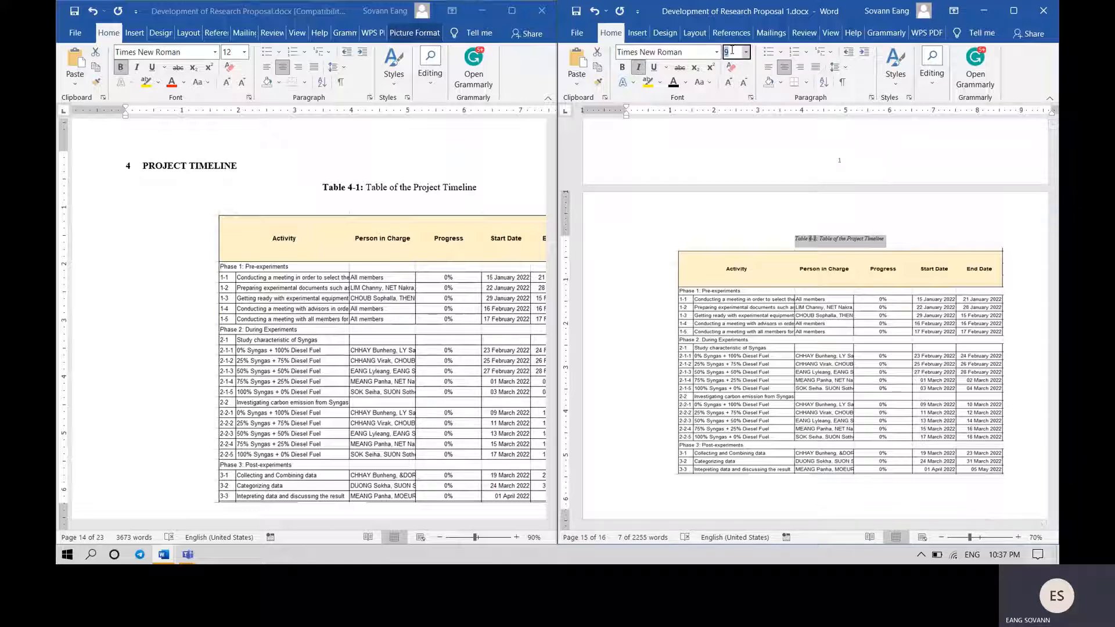
{"action": "type", "text": "12"}
{"action": "key", "text": "Return"}
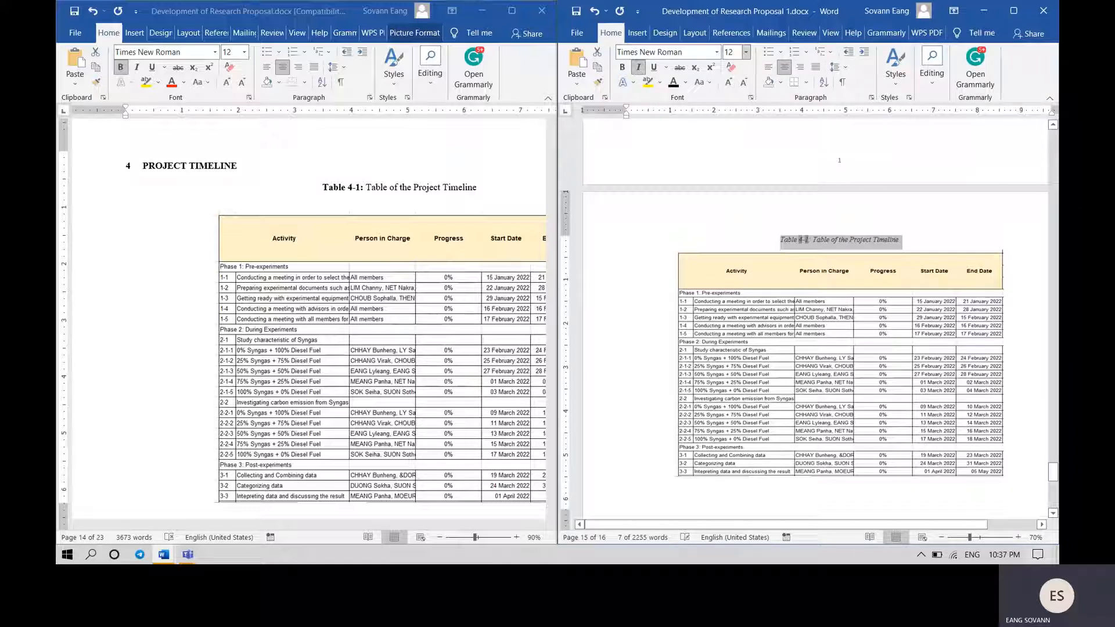
- Remove the italics from the Table 4-1 caption and make only its "Table 4-1:" label bold
{"action": "left_click", "coordinate": [641, 69]}
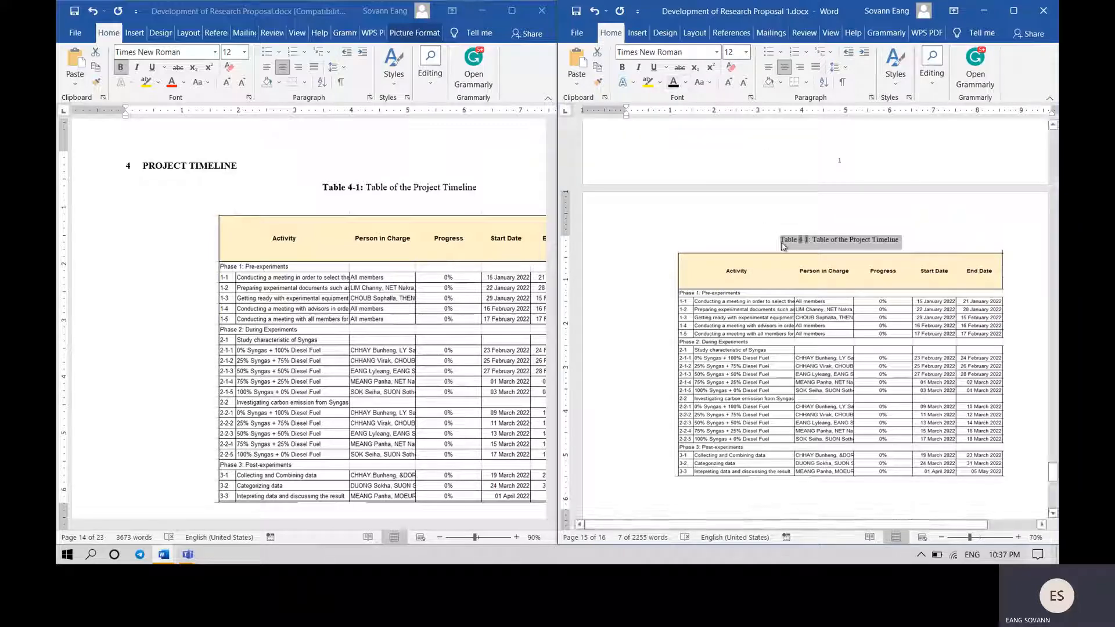
{"action": "left_click_drag", "start_coordinate": [782, 242], "coordinate": [812, 237]}
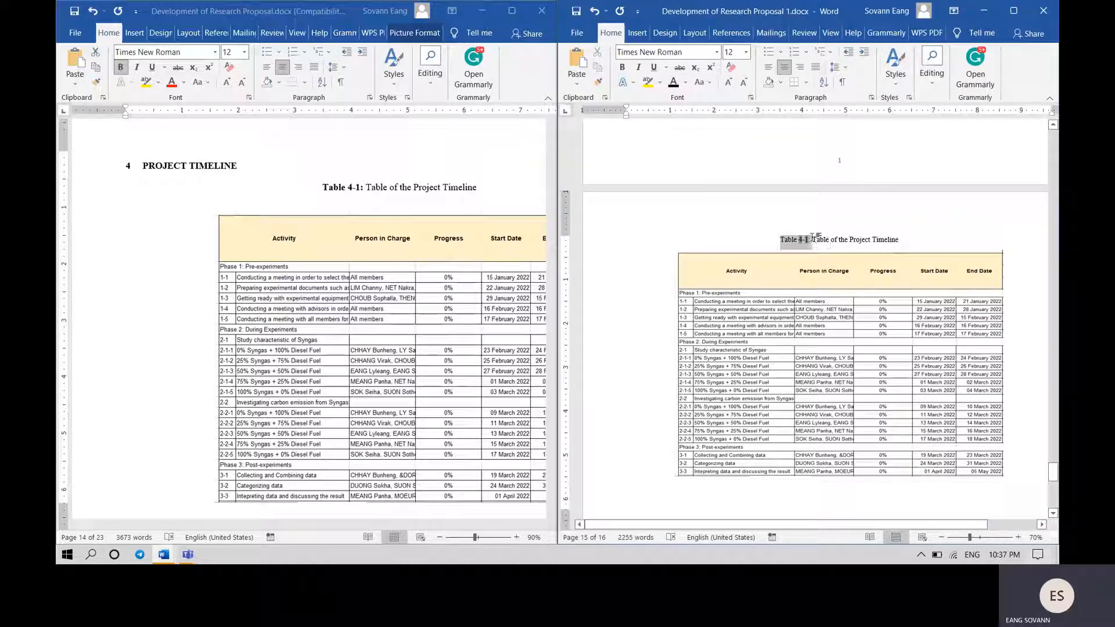
{"action": "key", "text": "ctrl+b"}
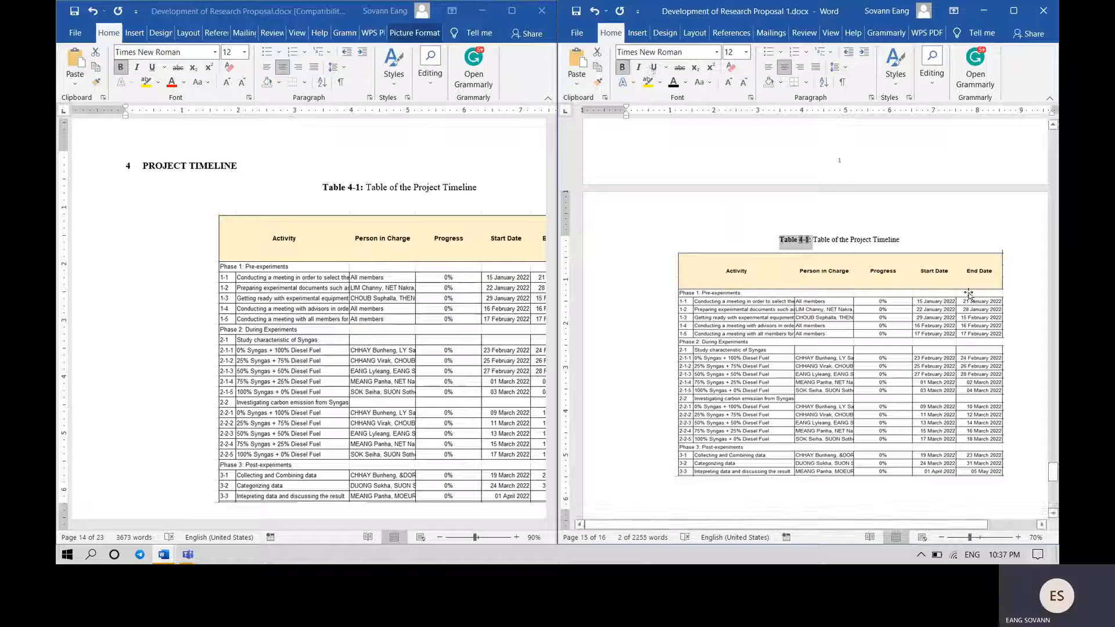
- Shrink the timeline table picture slightly so it and its caption fit on the same page as the PROJECT TIMELINE heading
{"action": "left_click", "coordinate": [923, 300]}
{"action": "scroll", "coordinate": [920, 299], "scroll_direction": "up", "scroll_amount": 2}
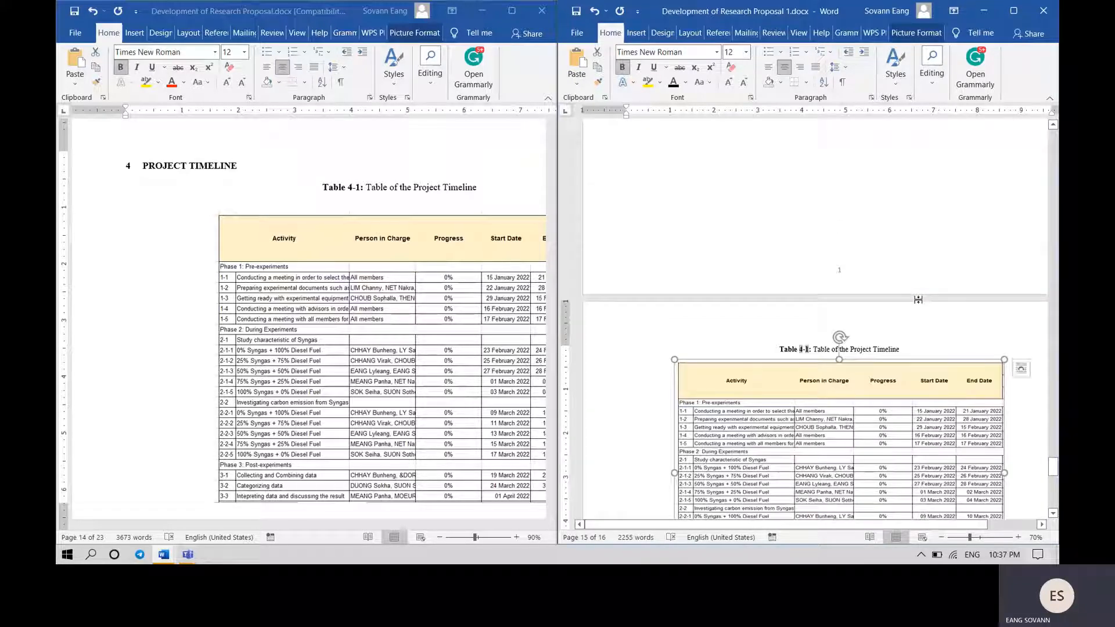
{"action": "scroll", "coordinate": [918, 299], "scroll_direction": "up", "scroll_amount": 4}
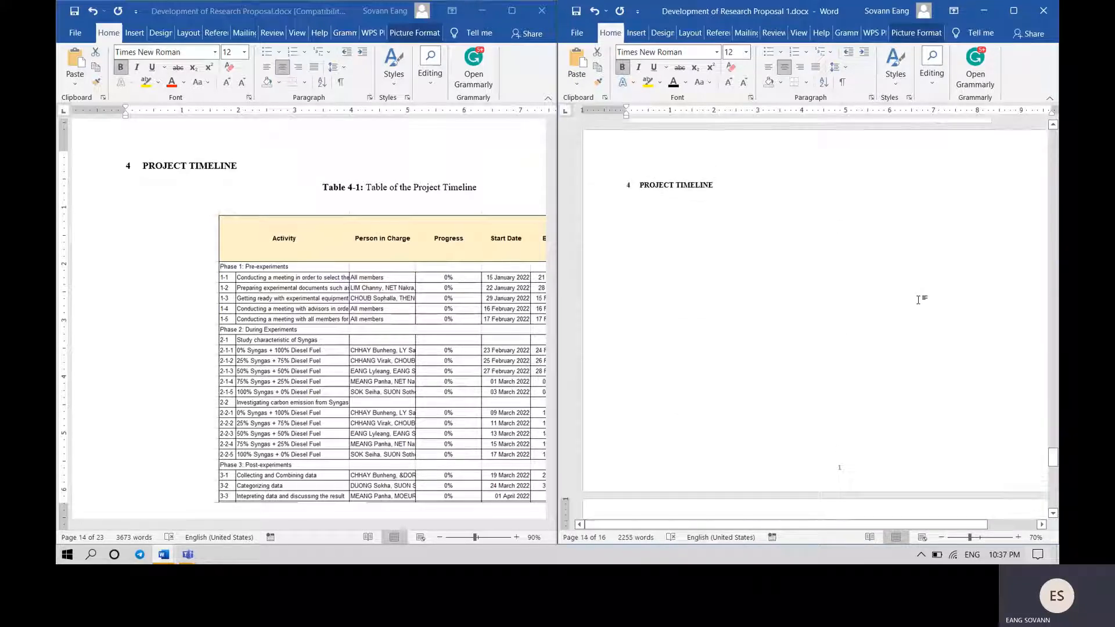
{"action": "scroll", "coordinate": [918, 299], "scroll_direction": "down", "scroll_amount": 6}
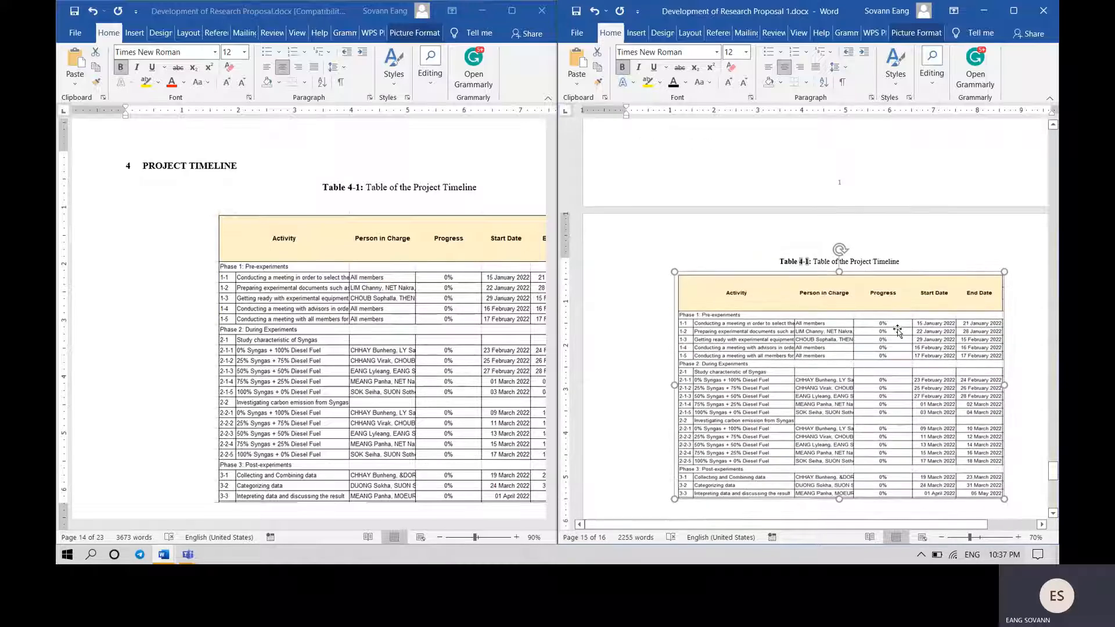
{"action": "scroll", "coordinate": [919, 302], "scroll_direction": "down", "scroll_amount": 2}
{"action": "scroll", "coordinate": [919, 343], "scroll_direction": "down", "scroll_amount": 3}
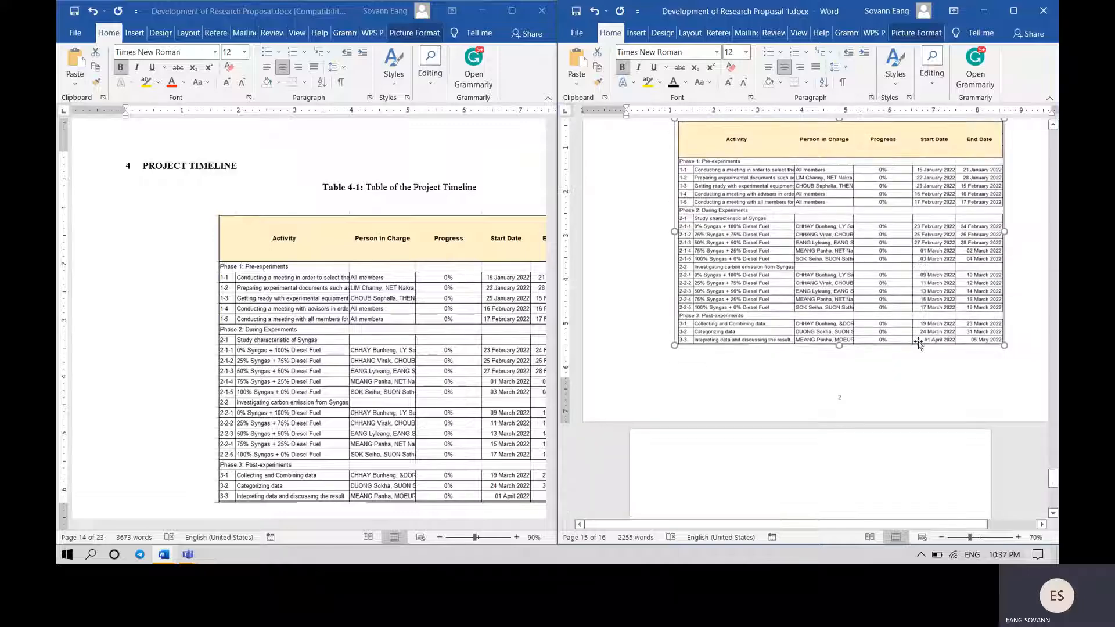
{"action": "scroll", "coordinate": [918, 343], "scroll_direction": "up", "scroll_amount": 3}
{"action": "scroll", "coordinate": [918, 341], "scroll_direction": "up", "scroll_amount": 1}
{"action": "scroll", "coordinate": [917, 342], "scroll_direction": "down", "scroll_amount": 2}
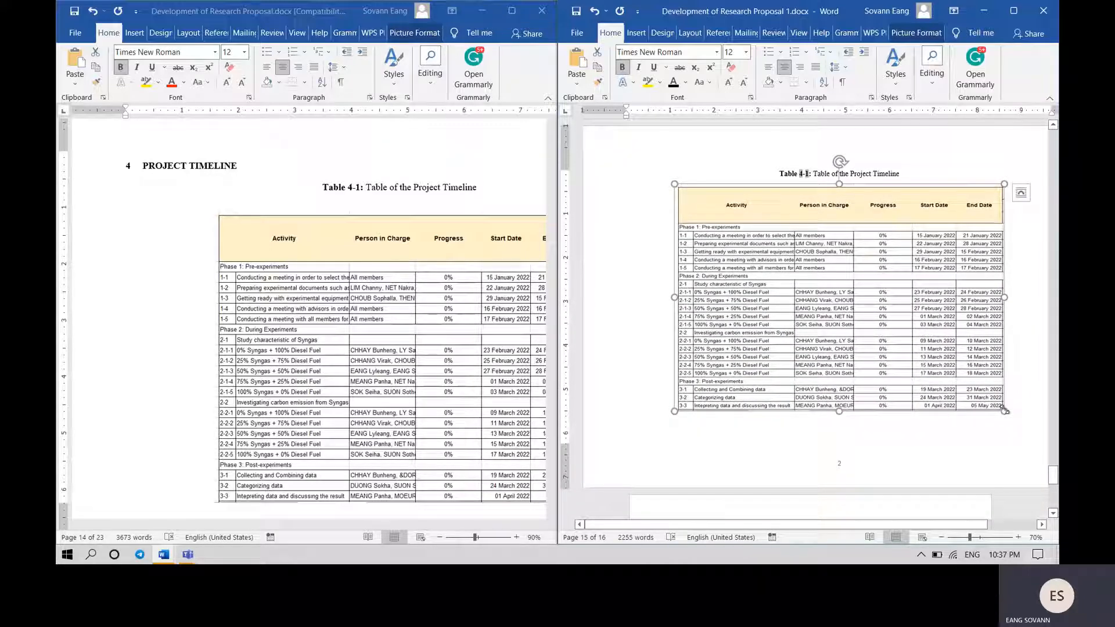
{"action": "left_click_drag", "start_coordinate": [1003, 410], "coordinate": [997, 405]}
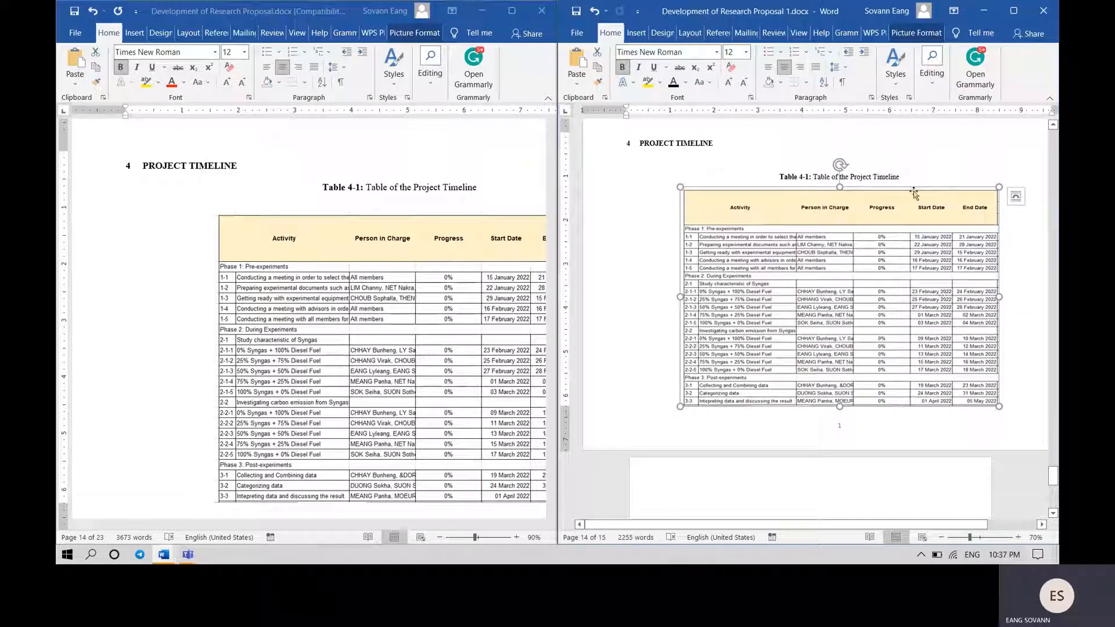
- Delete the empty line between the PROJECT TIMELINE heading and the Table 4-1 caption, and check the page layout
{"action": "left_click", "coordinate": [818, 163]}
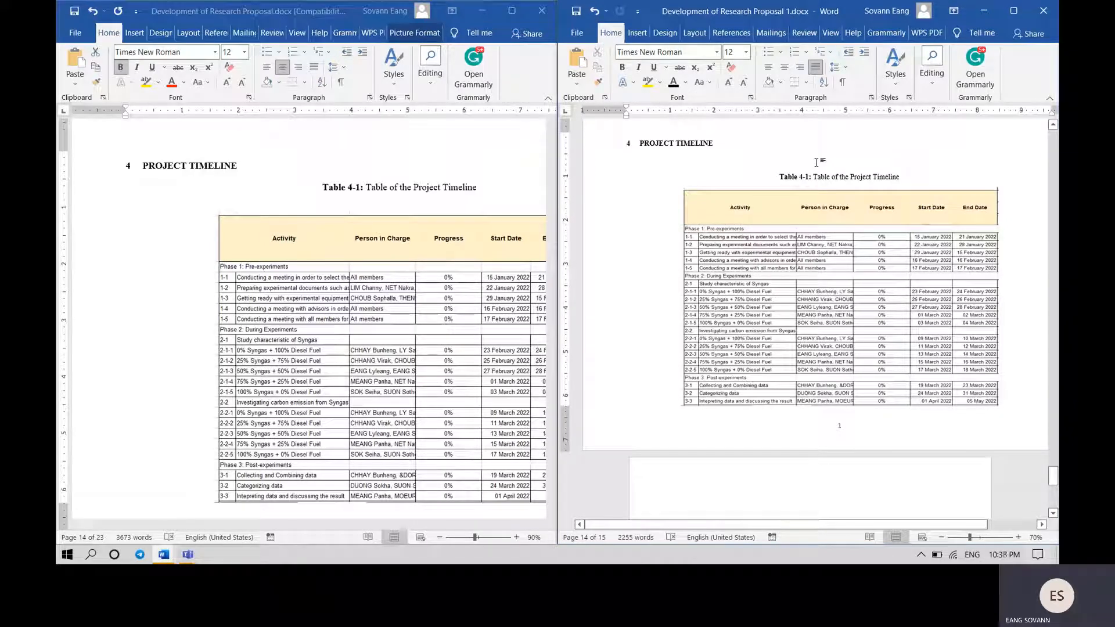
{"action": "key", "text": "BackSpace"}
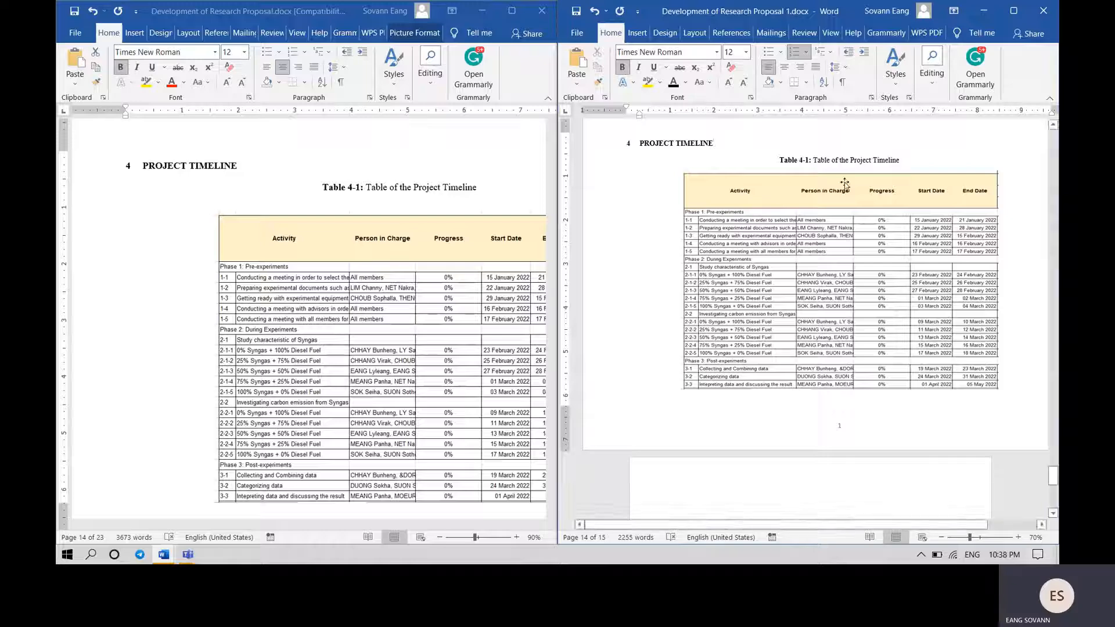
{"action": "scroll", "coordinate": [846, 180], "scroll_direction": "down", "scroll_amount": 1}
{"action": "scroll", "coordinate": [881, 234], "scroll_direction": "up", "scroll_amount": 1}
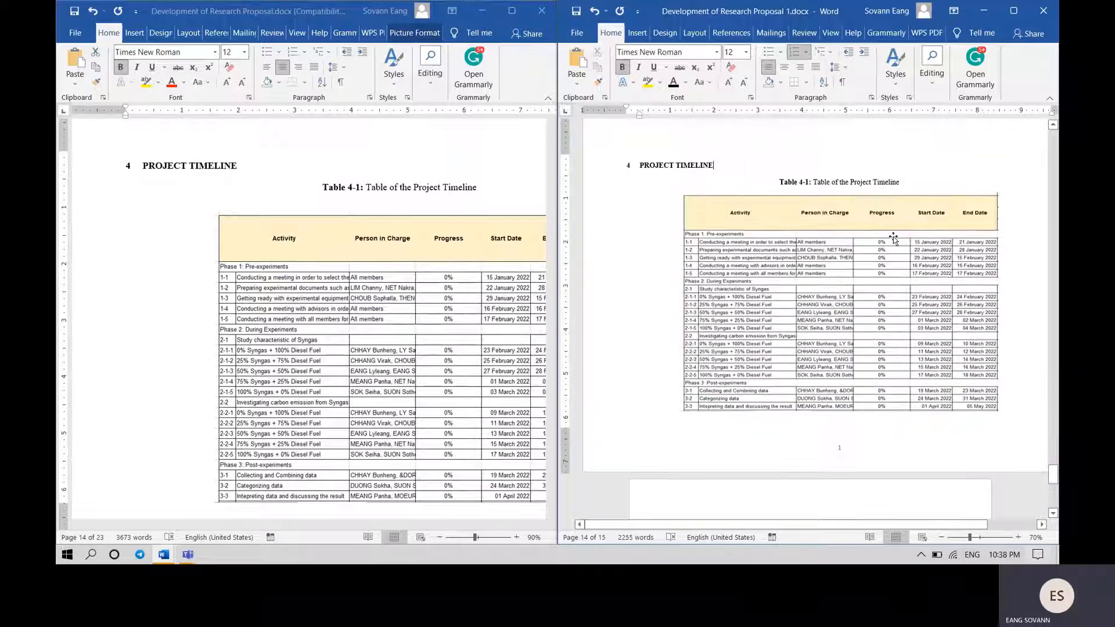
- Copy the second timeline table picture, starting at row 3-4, from the original proposal document
{"action": "scroll", "coordinate": [296, 229], "scroll_direction": "down", "scroll_amount": 10}
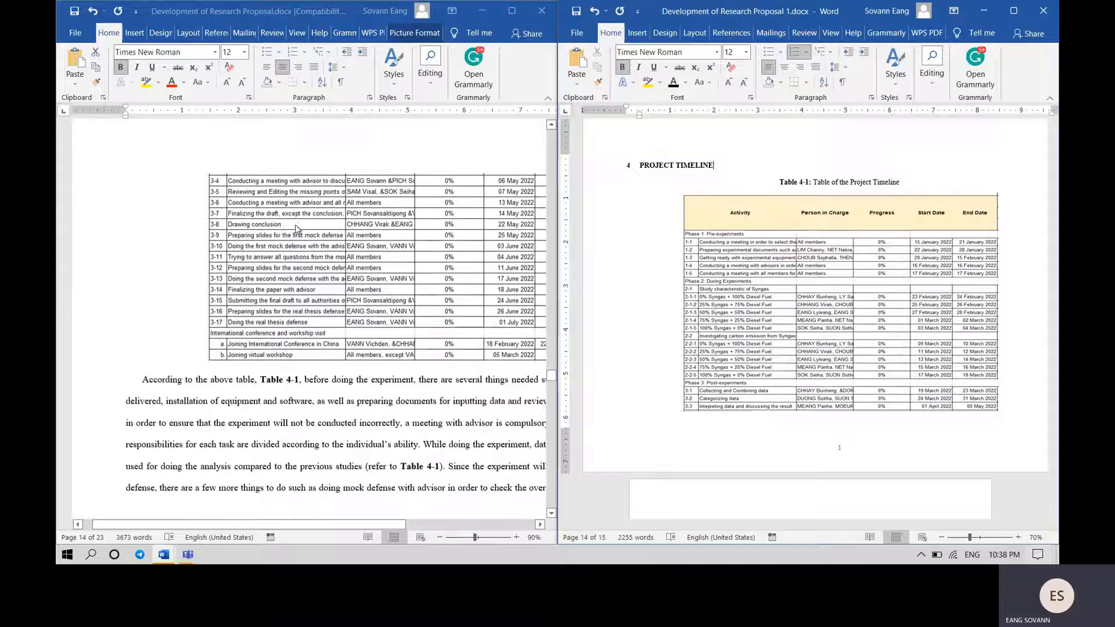
{"action": "scroll", "coordinate": [844, 259], "scroll_direction": "up", "scroll_amount": 1}
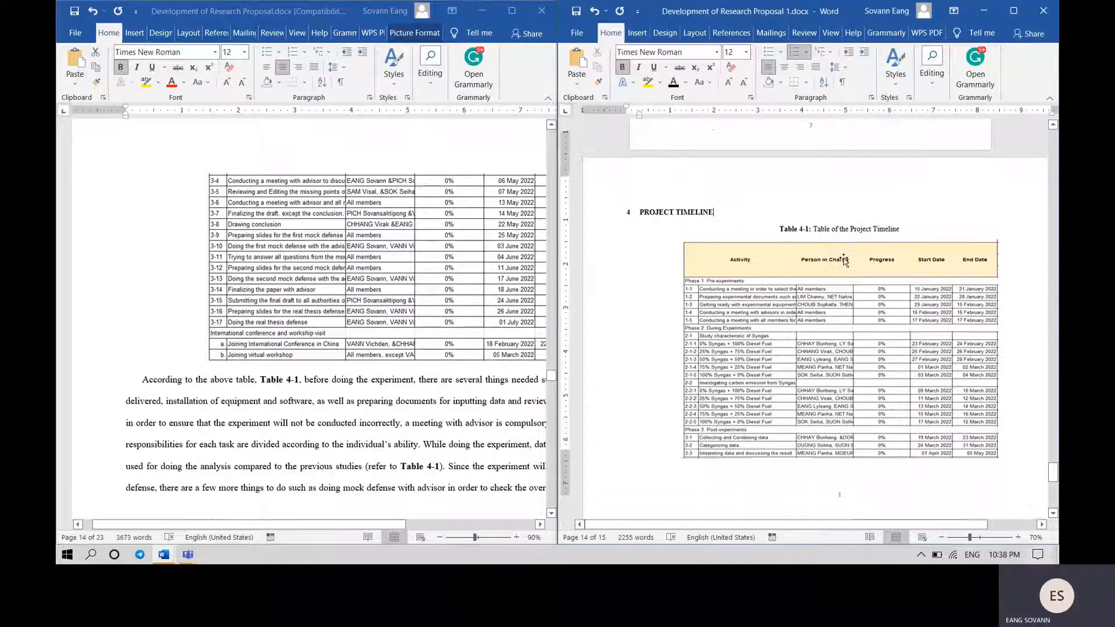
{"action": "scroll", "coordinate": [843, 259], "scroll_direction": "down", "scroll_amount": 1}
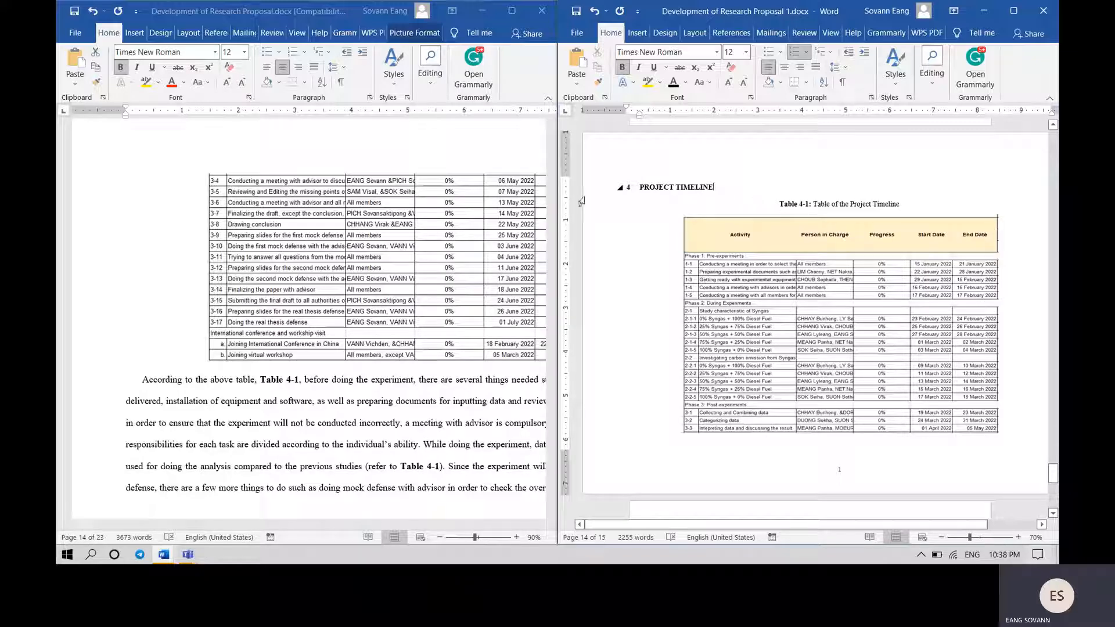
{"action": "left_click", "coordinate": [393, 248]}
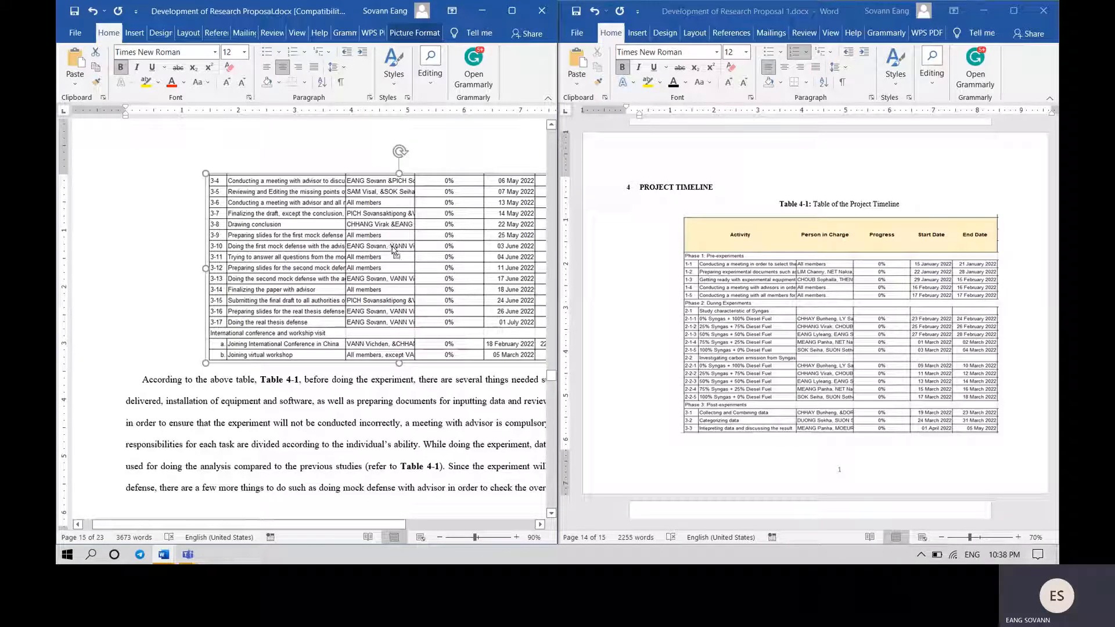
{"action": "left_click", "coordinate": [1026, 291]}
{"action": "scroll", "coordinate": [1026, 291], "scroll_direction": "down", "scroll_amount": 4}
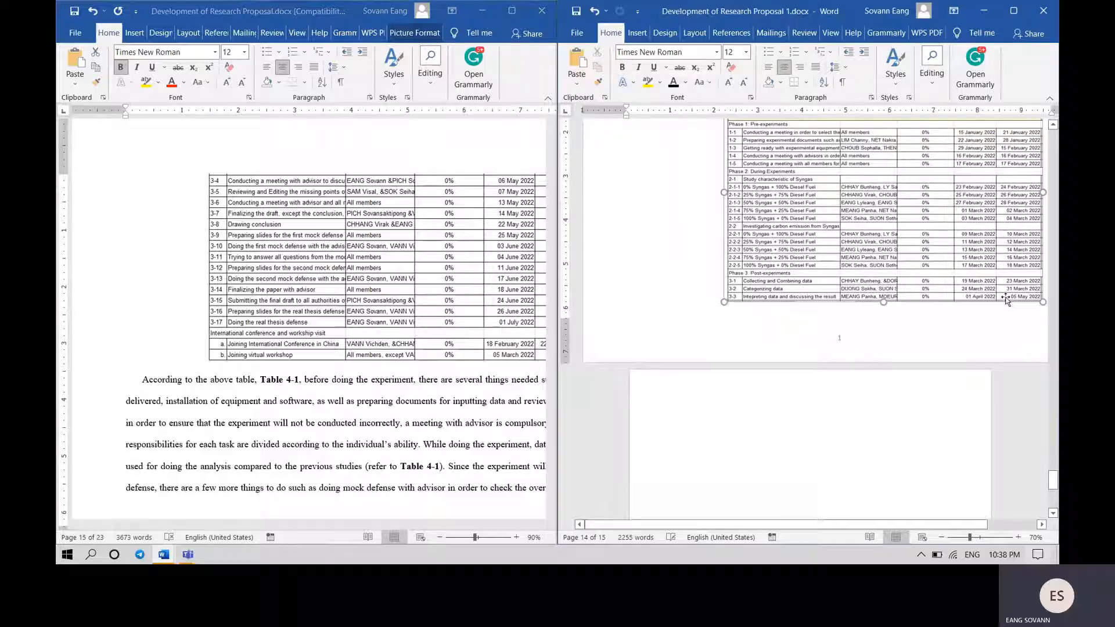
{"action": "left_click", "coordinate": [1006, 297]}
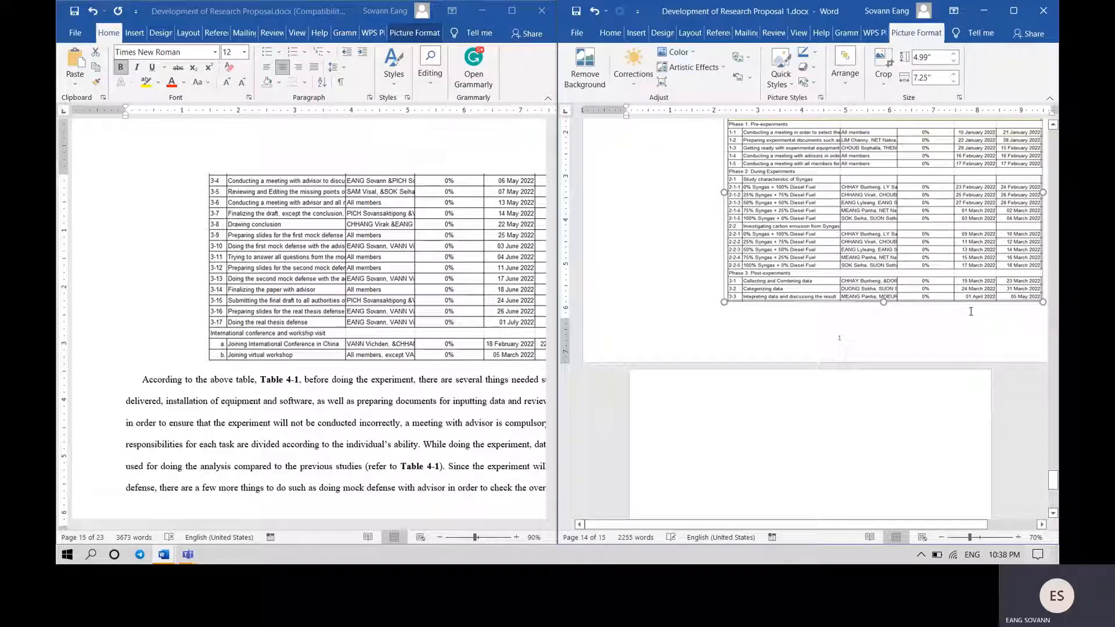
{"action": "key", "text": "ctrl+z"}
{"action": "key", "text": "ctrl+z"}
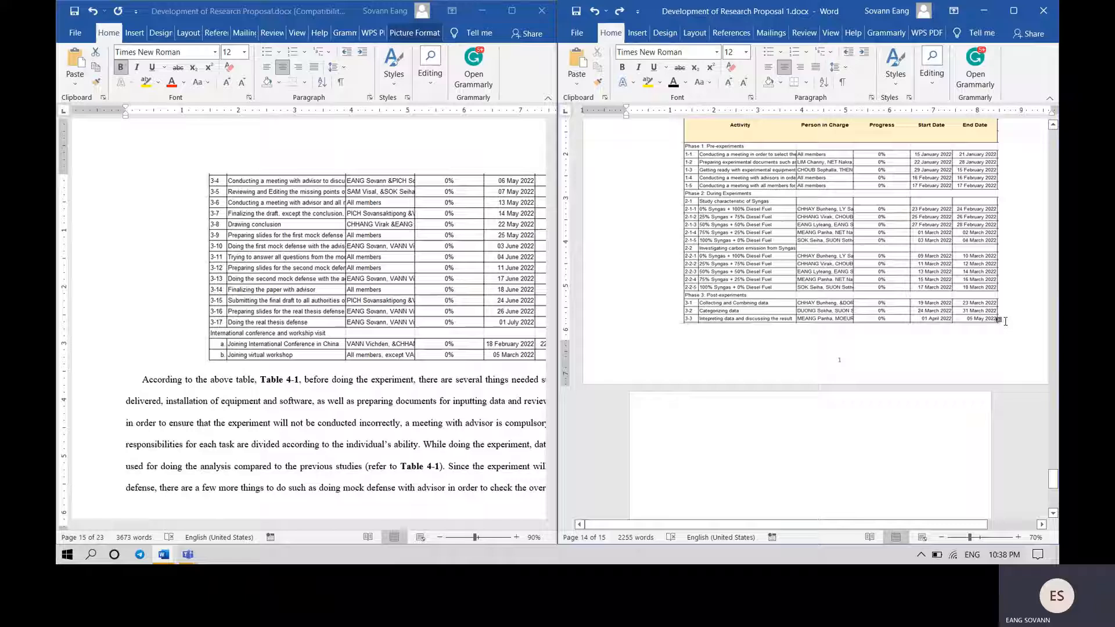
- Paste the copied table picture on a new line after the first timeline picture and check how it falls on the pages
{"action": "key", "text": "Return"}
{"action": "key", "text": "ctrl+v"}
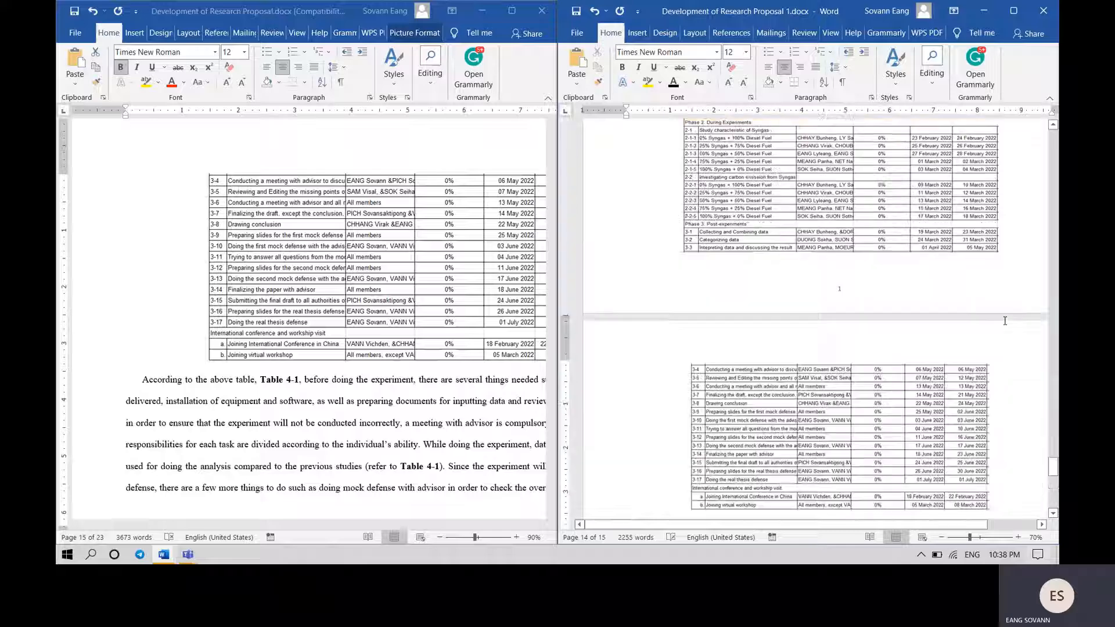
{"action": "scroll", "coordinate": [855, 383], "scroll_direction": "down", "scroll_amount": 2}
{"action": "scroll", "coordinate": [855, 383], "scroll_direction": "down", "scroll_amount": 5}
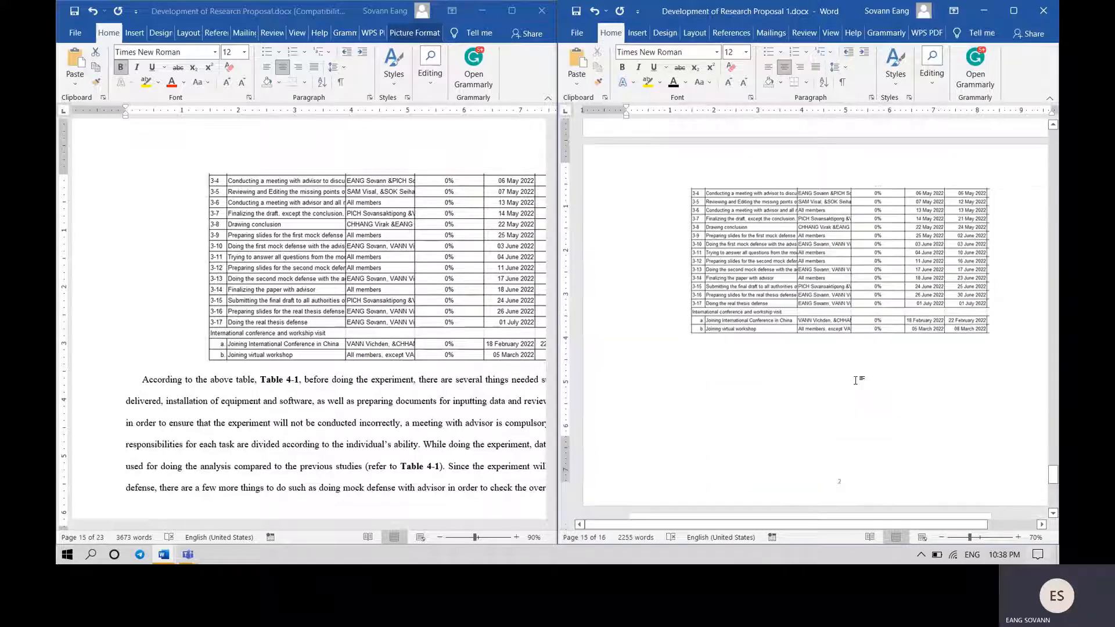
{"action": "scroll", "coordinate": [797, 288], "scroll_direction": "down", "scroll_amount": 2}
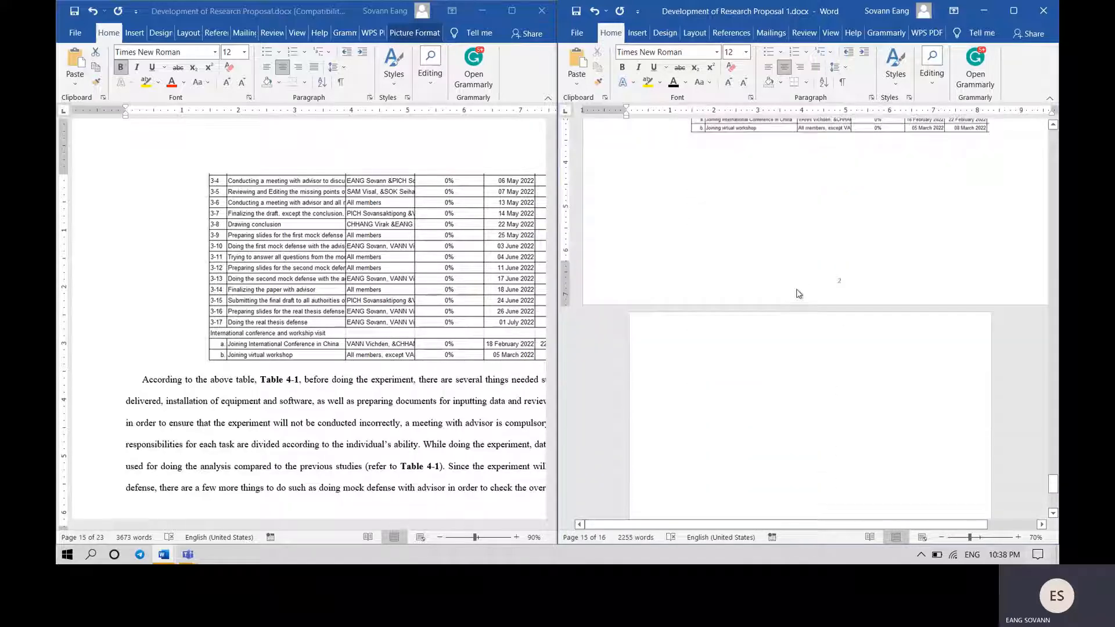
{"action": "scroll", "coordinate": [796, 293], "scroll_direction": "up", "scroll_amount": 4}
{"action": "scroll", "coordinate": [465, 316], "scroll_direction": "down", "scroll_amount": 3}
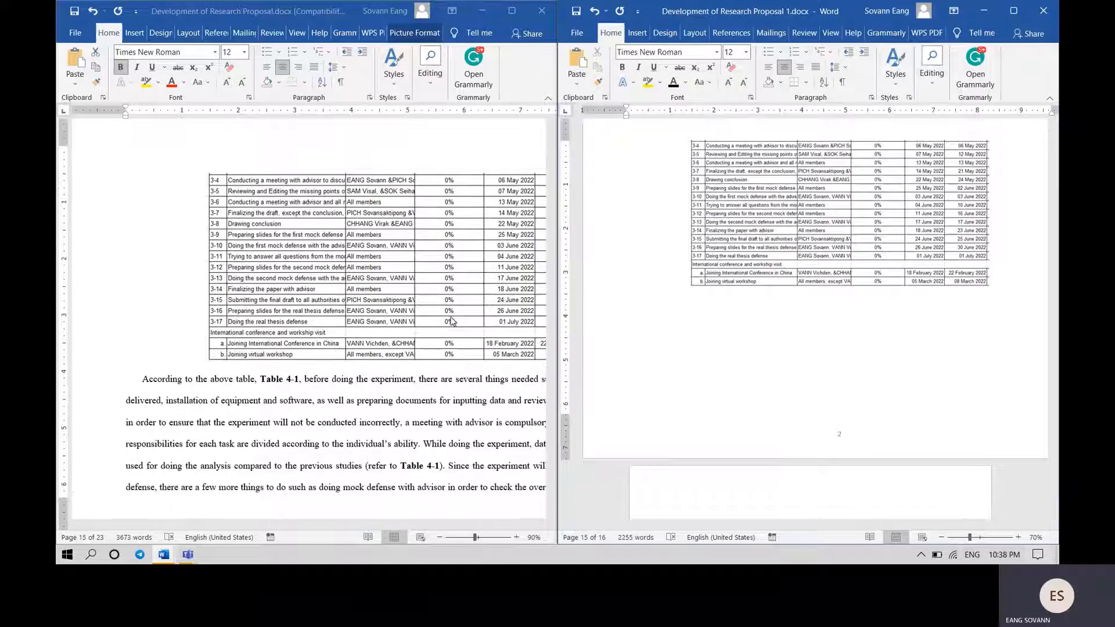
- Copy the whole "According to the above table" paragraph below the second table picture in the original proposal
{"action": "left_click", "coordinate": [465, 240]}
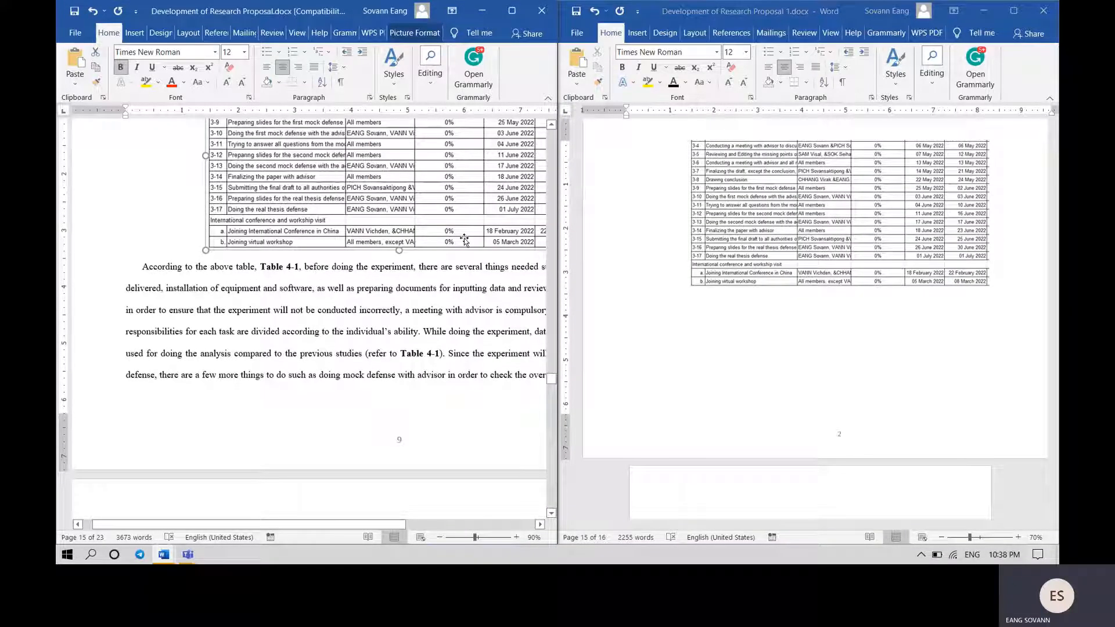
{"action": "left_click", "coordinate": [439, 538]}
{"action": "left_click", "coordinate": [439, 538]}
{"action": "left_click", "coordinate": [438, 538]}
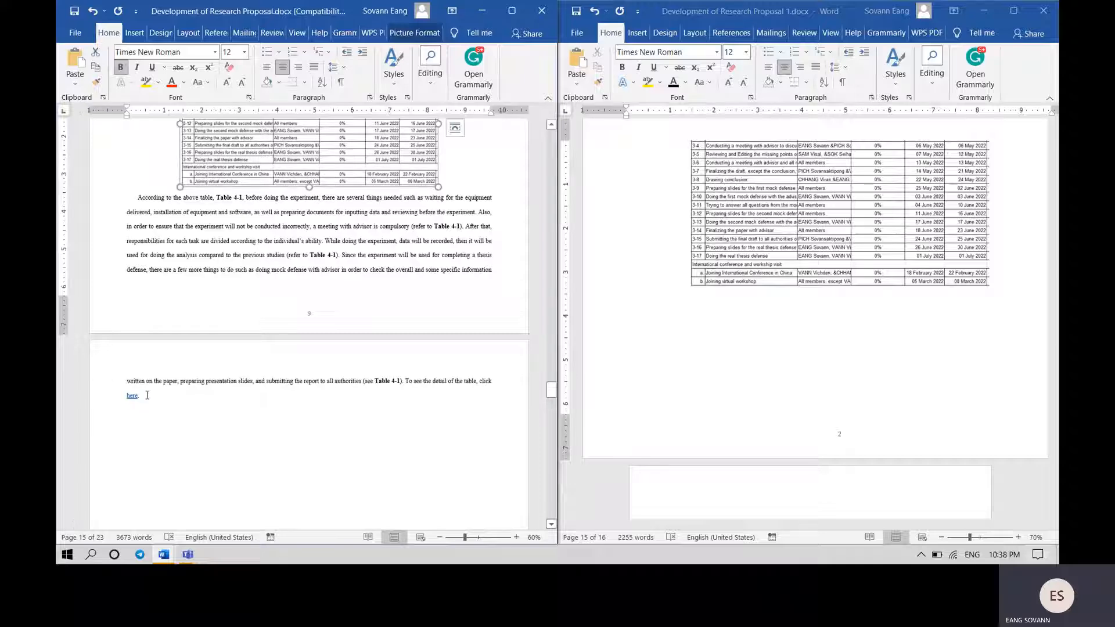
{"action": "left_click_drag", "start_coordinate": [147, 395], "coordinate": [137, 197]}
{"action": "key", "text": "ctrl+c"}
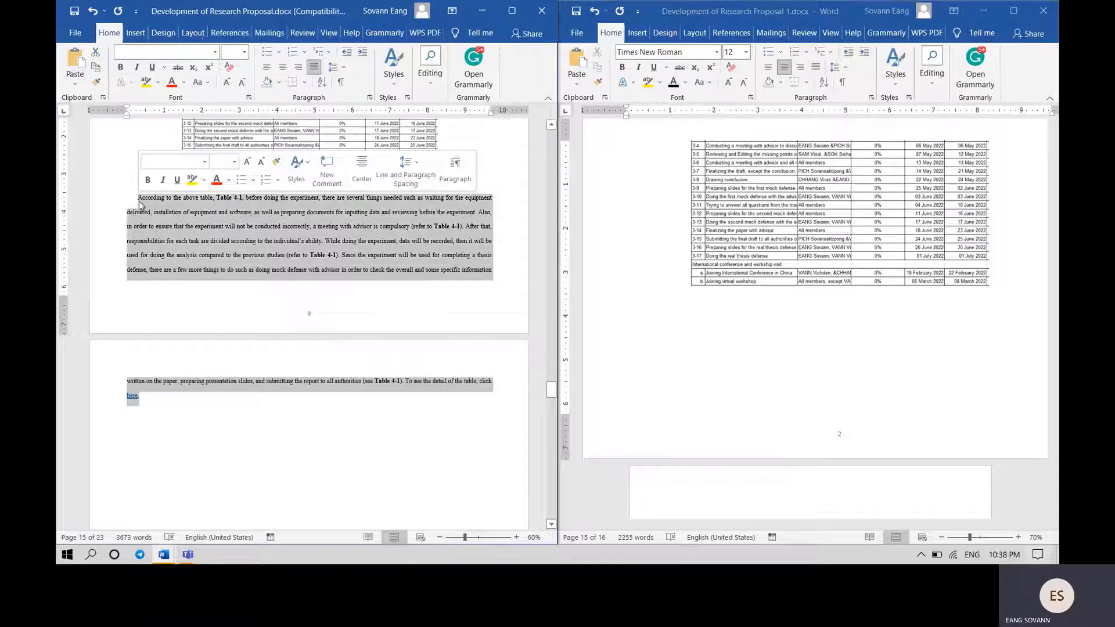
- Paste the copied paragraph as justified text on a new line below the second table picture and indent its first line
{"action": "left_click", "coordinate": [708, 322]}
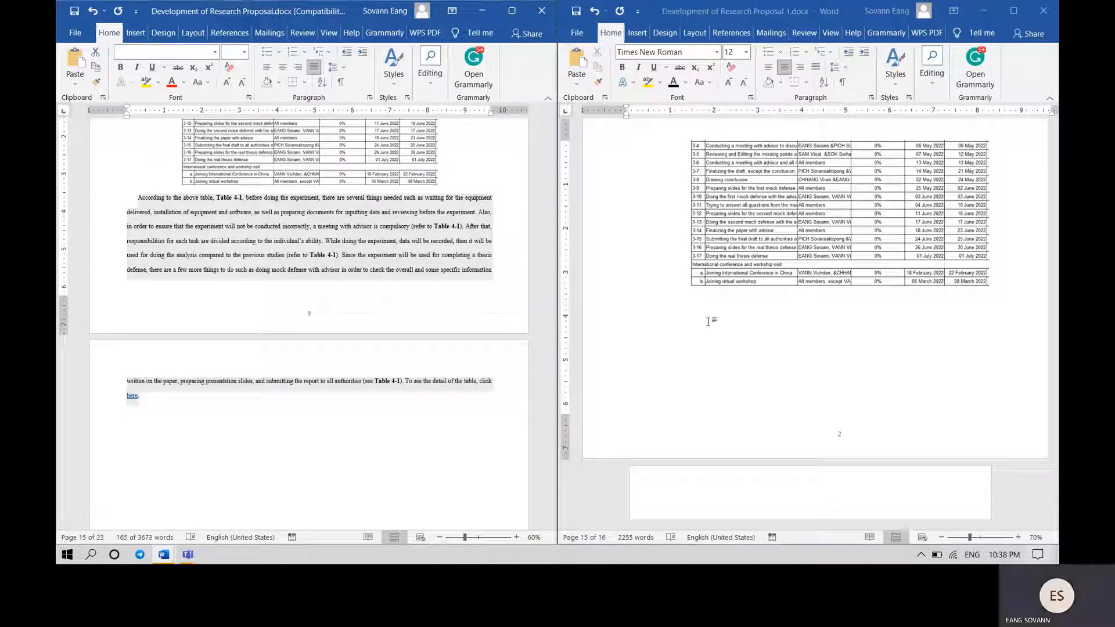
{"action": "double_click", "coordinate": [719, 316]}
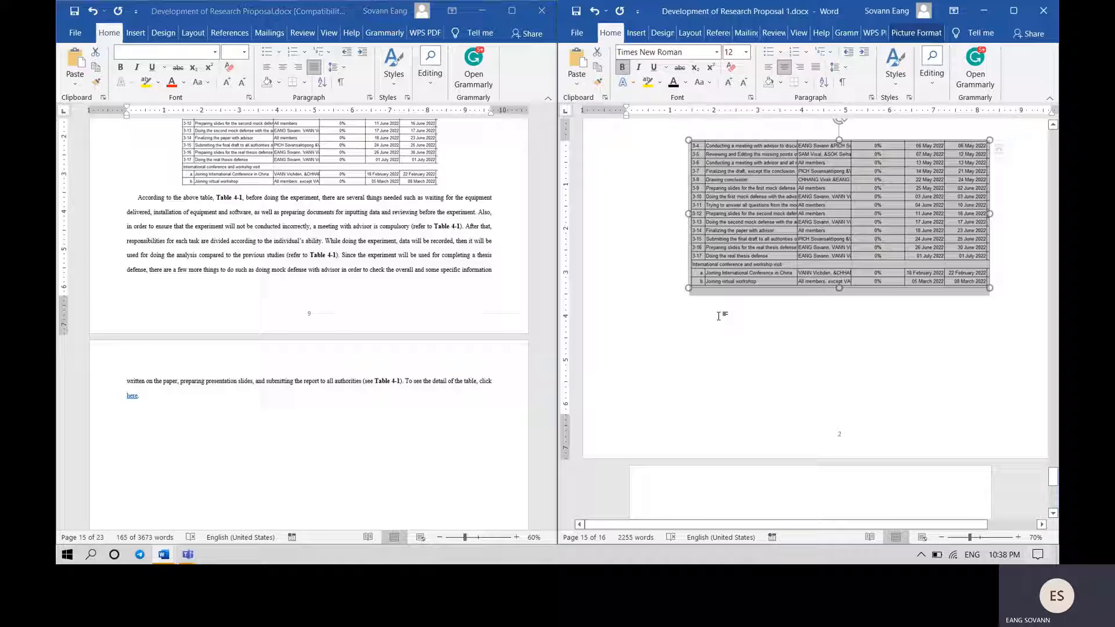
{"action": "left_click", "coordinate": [998, 281]}
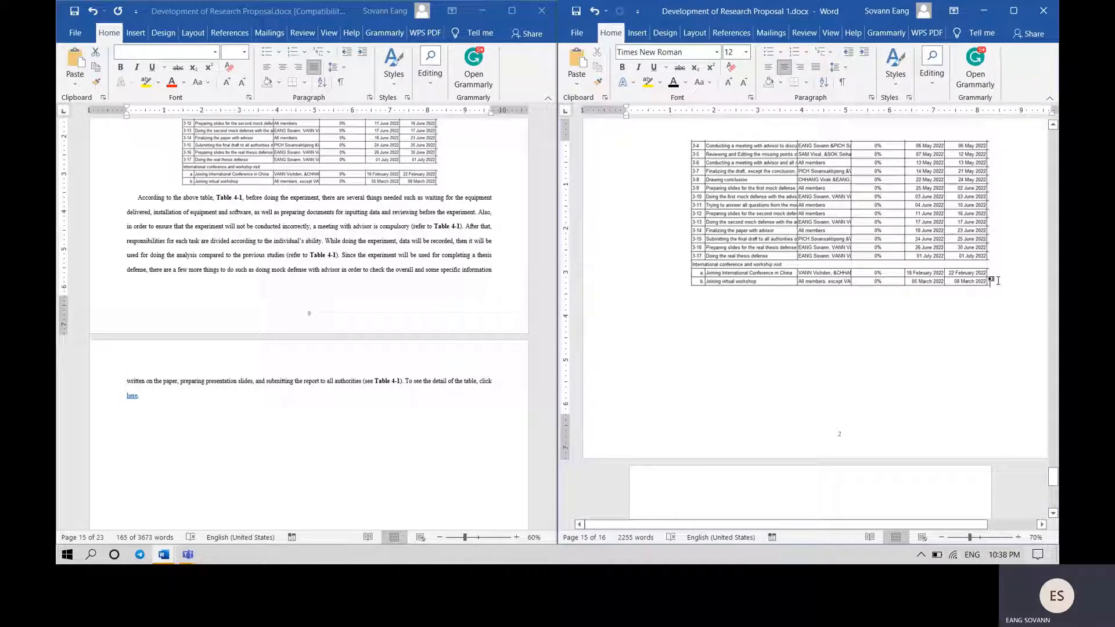
{"action": "key", "text": "Return"}
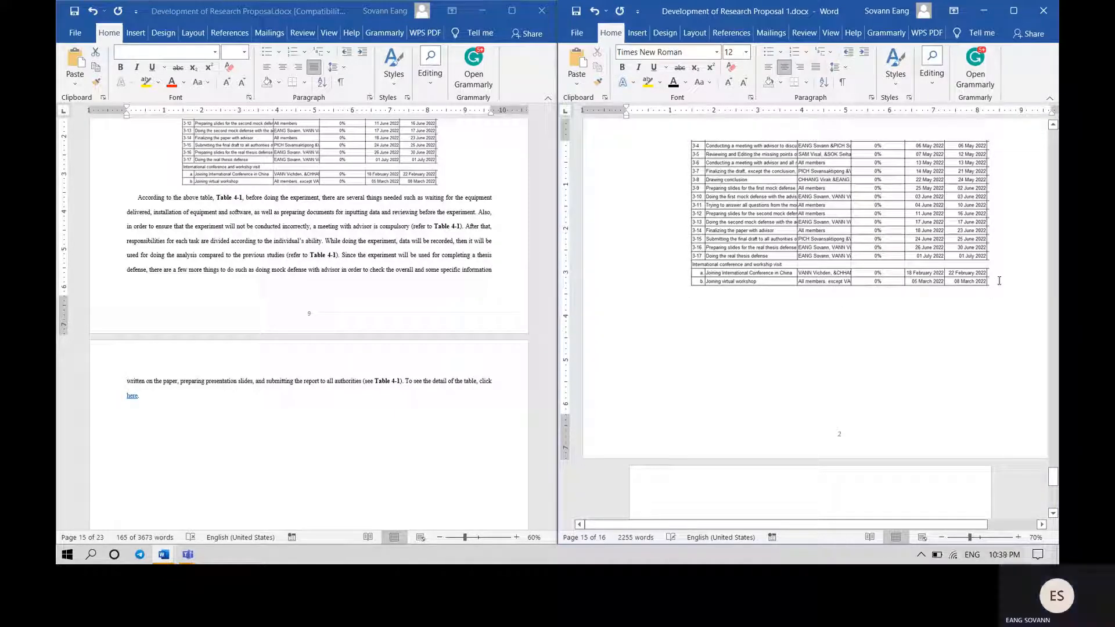
{"action": "key", "text": "ctrl+j"}
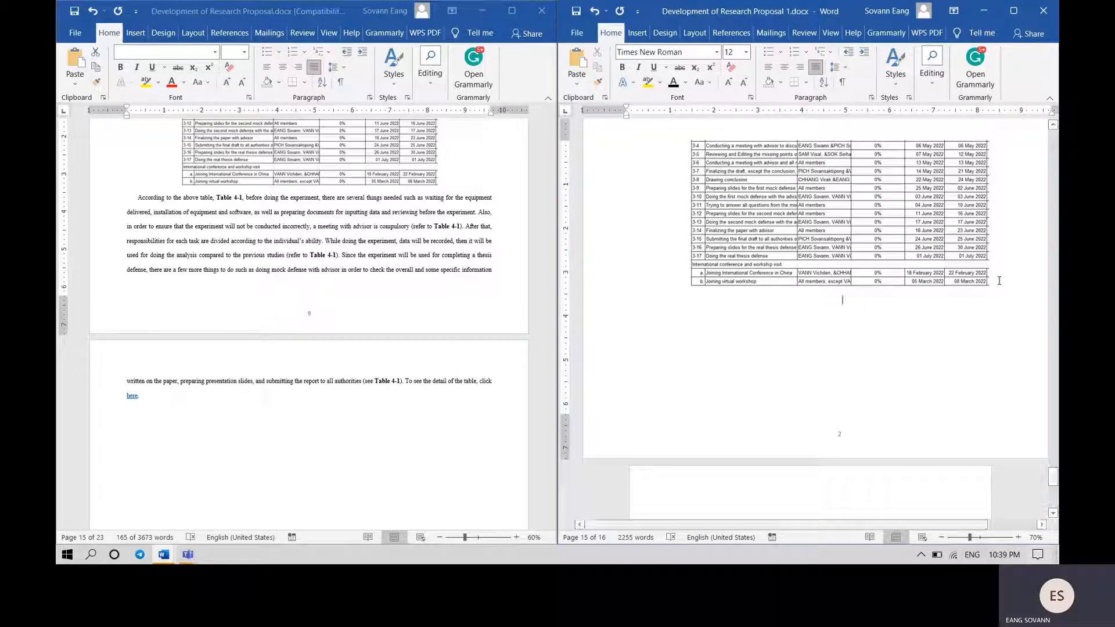
{"action": "key", "text": "BackSpace"}
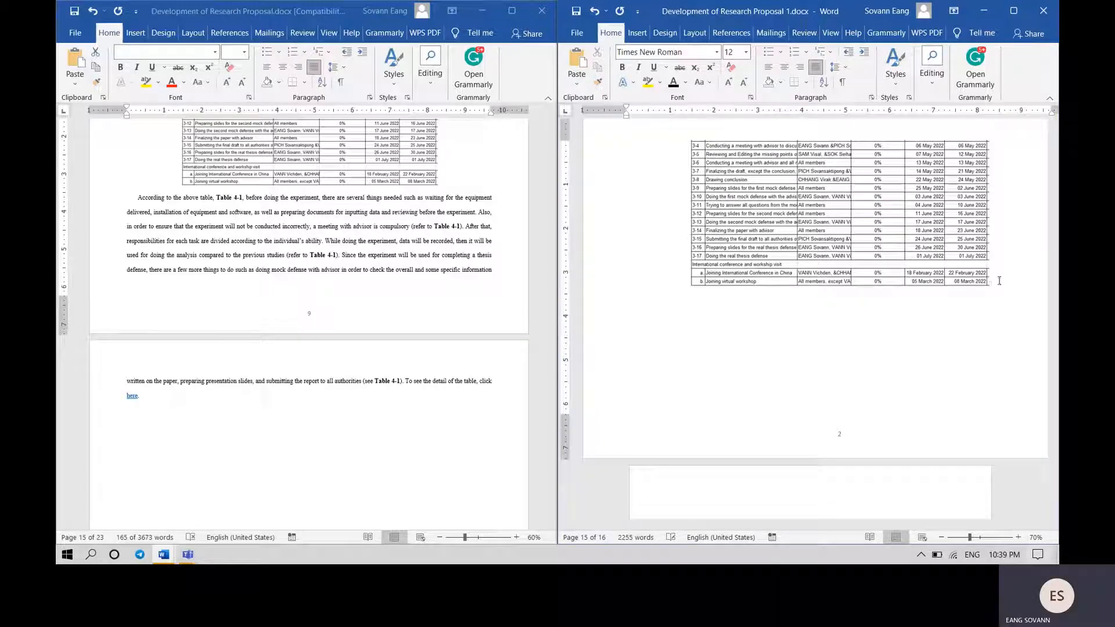
{"action": "key", "text": "ctrl+v"}
{"action": "left_click", "coordinate": [627, 304]}
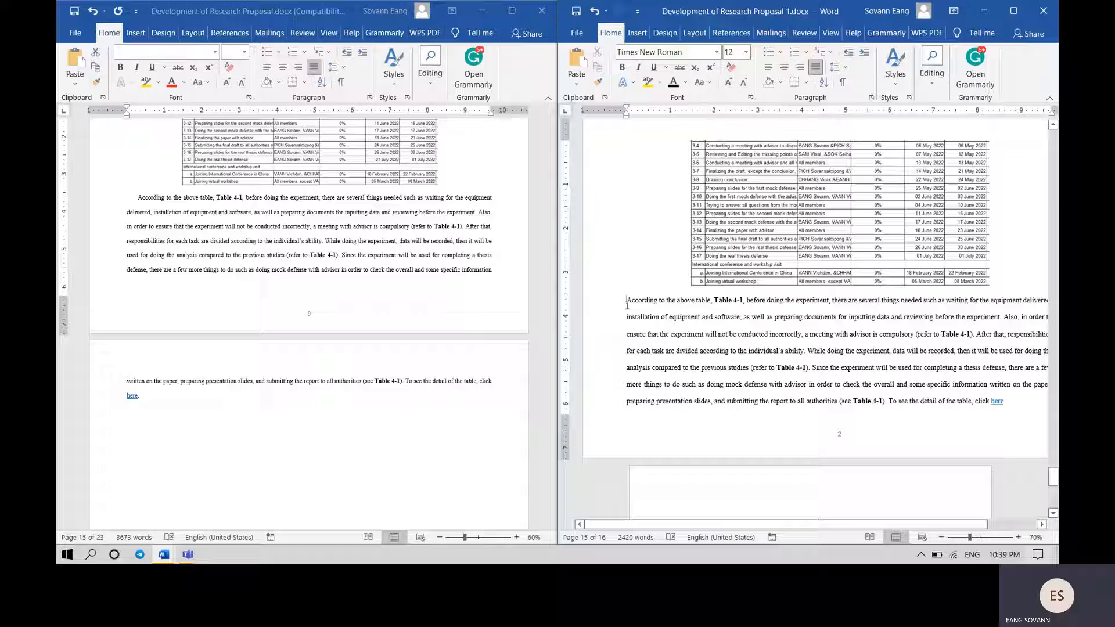
{"action": "key", "text": "Tab"}
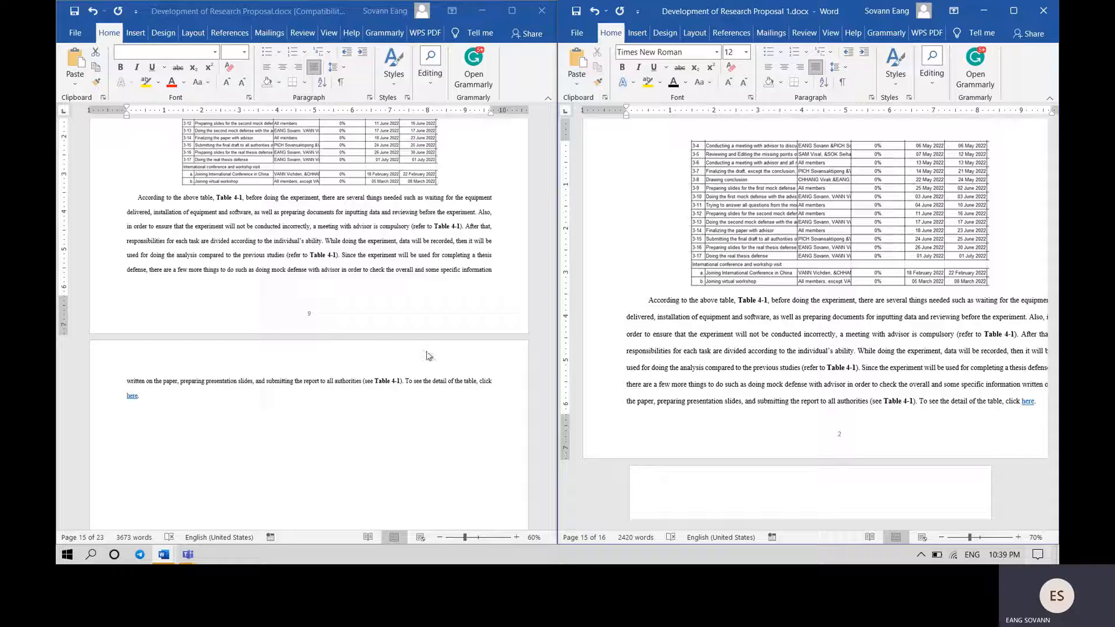
- Compare the Table 4-1 reference in the pasted paragraph with the label of the table caption
{"action": "scroll", "coordinate": [814, 344], "scroll_direction": "up", "scroll_amount": 10}
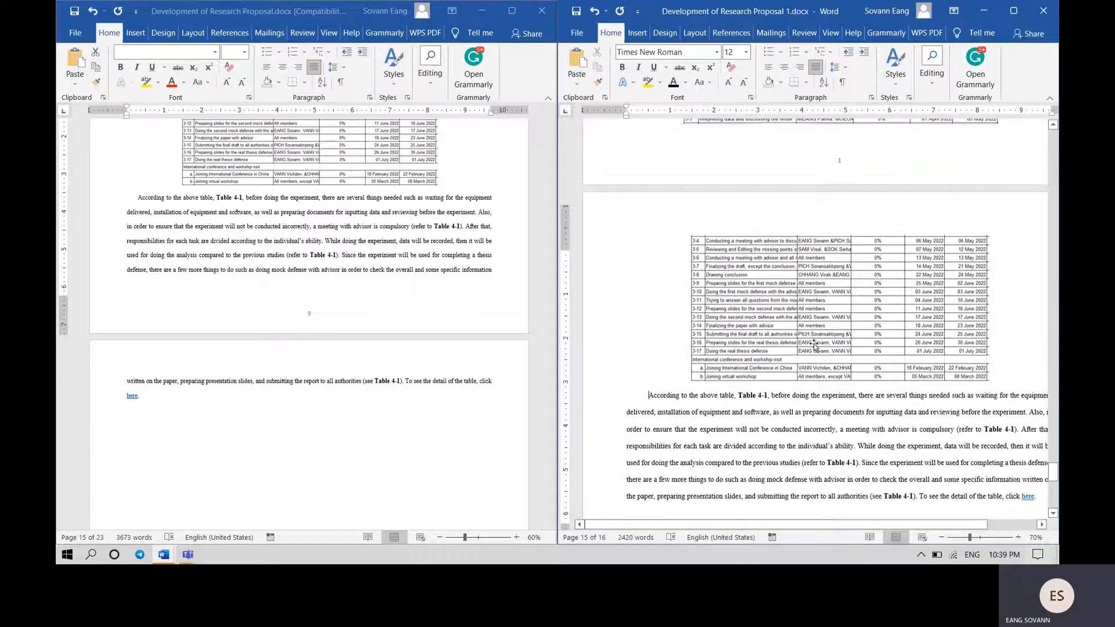
{"action": "scroll", "coordinate": [814, 346], "scroll_direction": "down", "scroll_amount": 10}
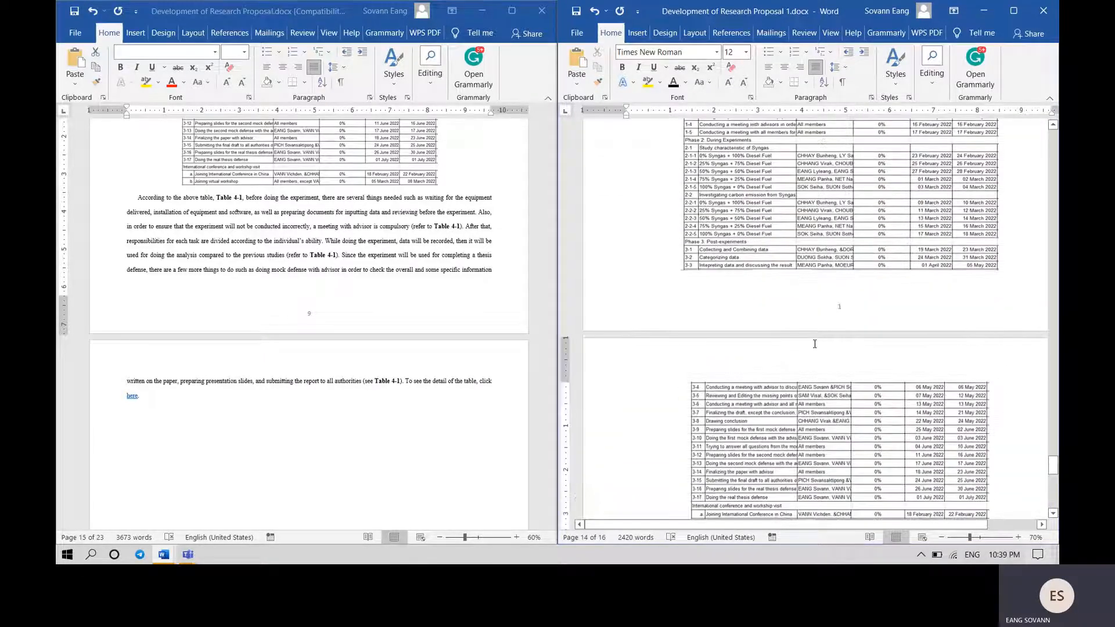
{"action": "left_click_drag", "start_coordinate": [738, 300], "coordinate": [767, 300]}
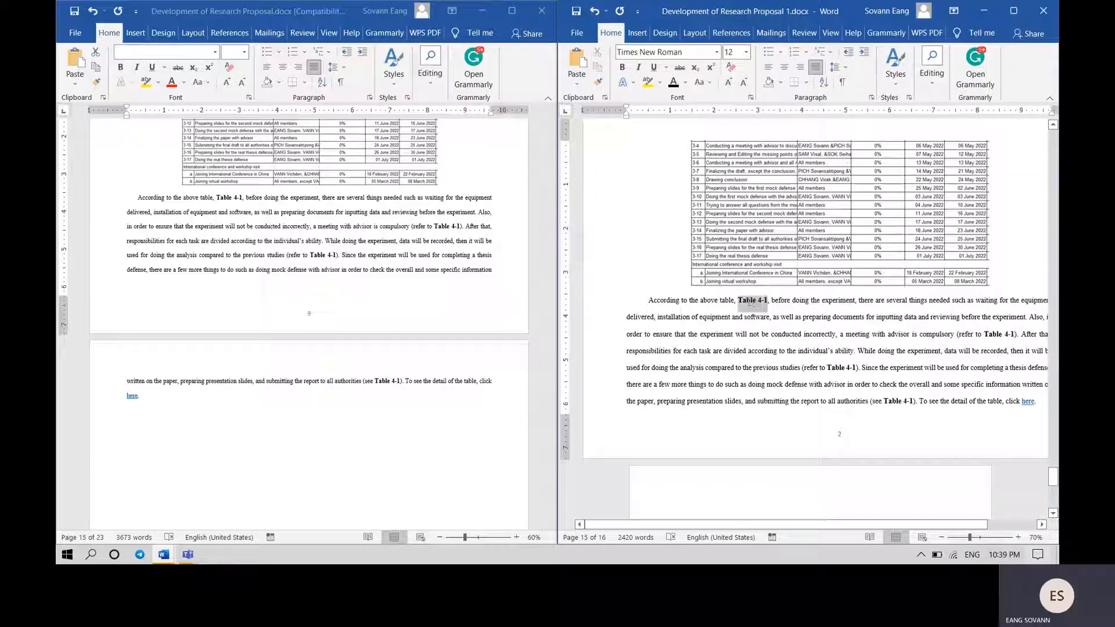
{"action": "scroll", "coordinate": [823, 246], "scroll_direction": "up", "scroll_amount": 4}
{"action": "scroll", "coordinate": [823, 246], "scroll_direction": "up", "scroll_amount": 4}
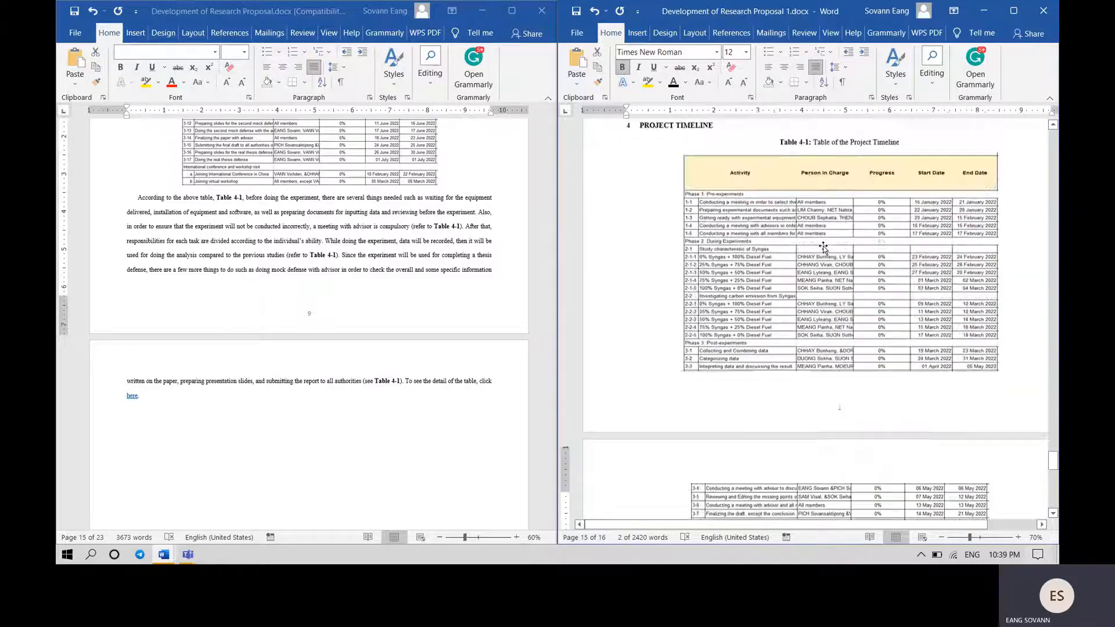
{"action": "left_click_drag", "start_coordinate": [781, 151], "coordinate": [812, 153]}
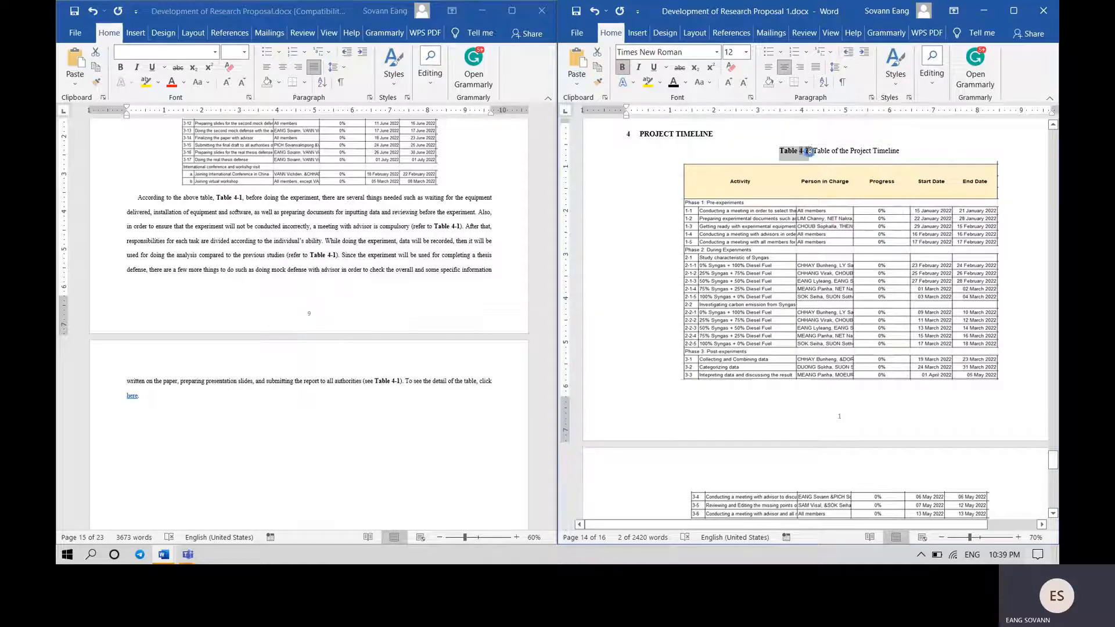
{"action": "scroll", "coordinate": [779, 244], "scroll_direction": "down", "scroll_amount": 8}
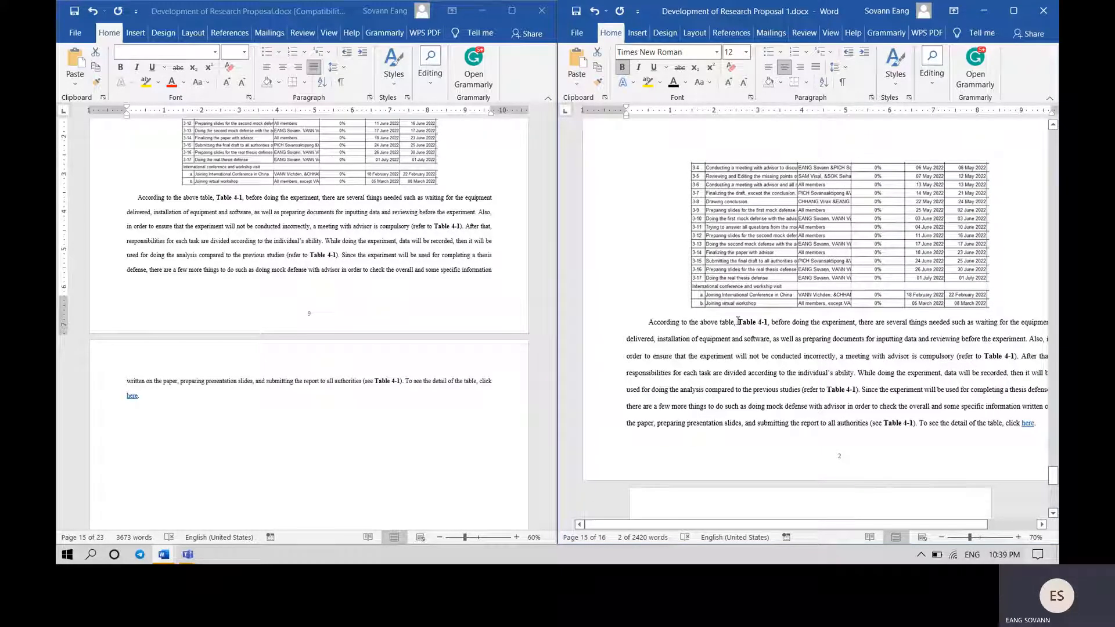
- Italicize each of the four Table 4-1 references in the pasted paragraph
{"action": "left_click_drag", "start_coordinate": [737, 321], "coordinate": [766, 322]}
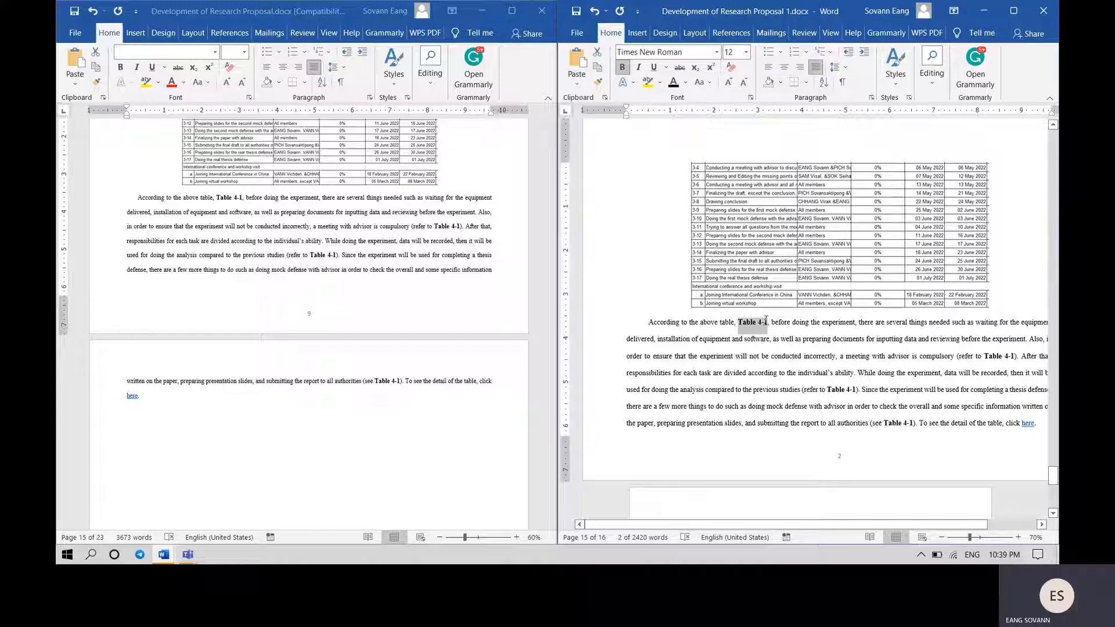
{"action": "key", "text": "ctrl+i"}
{"action": "left_click", "coordinate": [768, 322]}
{"action": "left_click_drag", "start_coordinate": [829, 390], "coordinate": [857, 391]}
{"action": "key", "text": "ctrl+i"}
{"action": "left_click", "coordinate": [858, 389]}
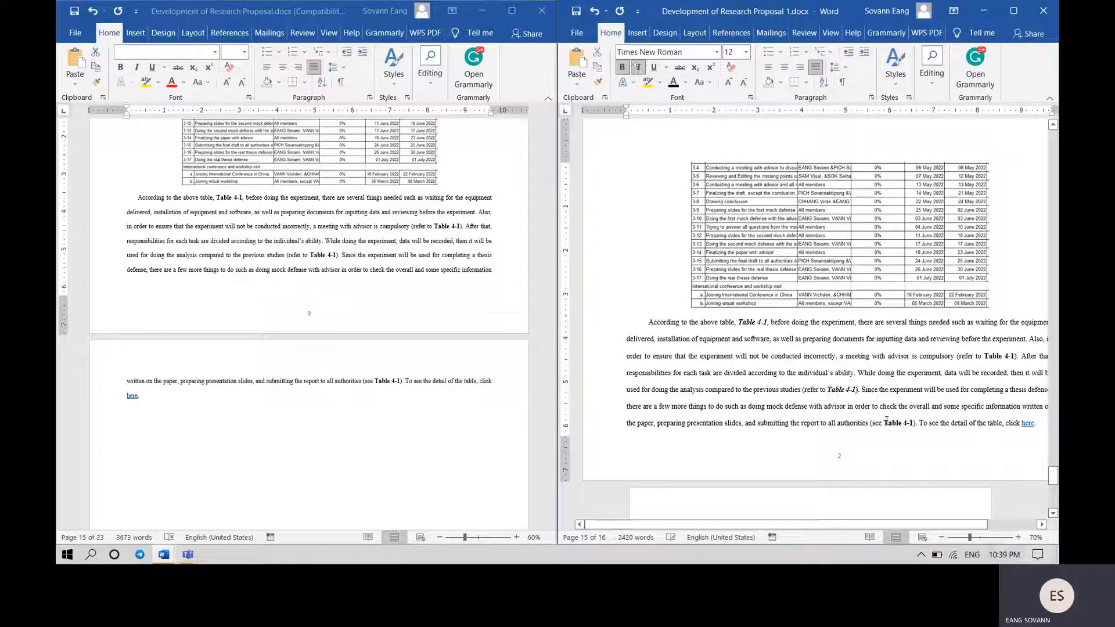
{"action": "left_click_drag", "start_coordinate": [890, 423], "coordinate": [912, 423]}
{"action": "key", "text": "ctrl+i"}
{"action": "left_click", "coordinate": [990, 355]}
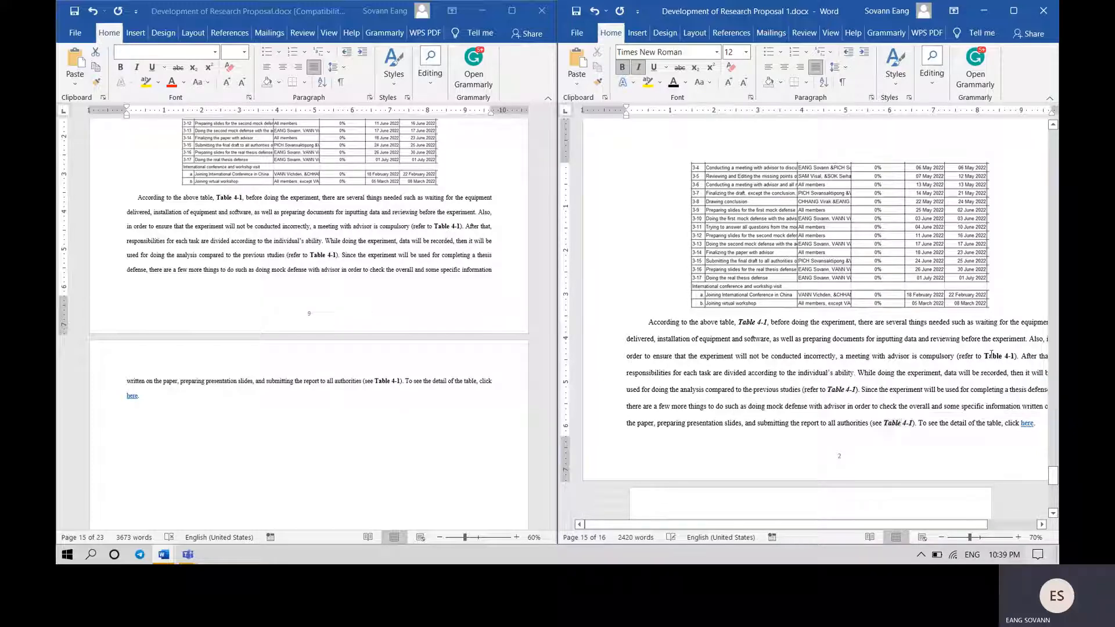
{"action": "left_click_drag", "start_coordinate": [985, 355], "coordinate": [1016, 360]}
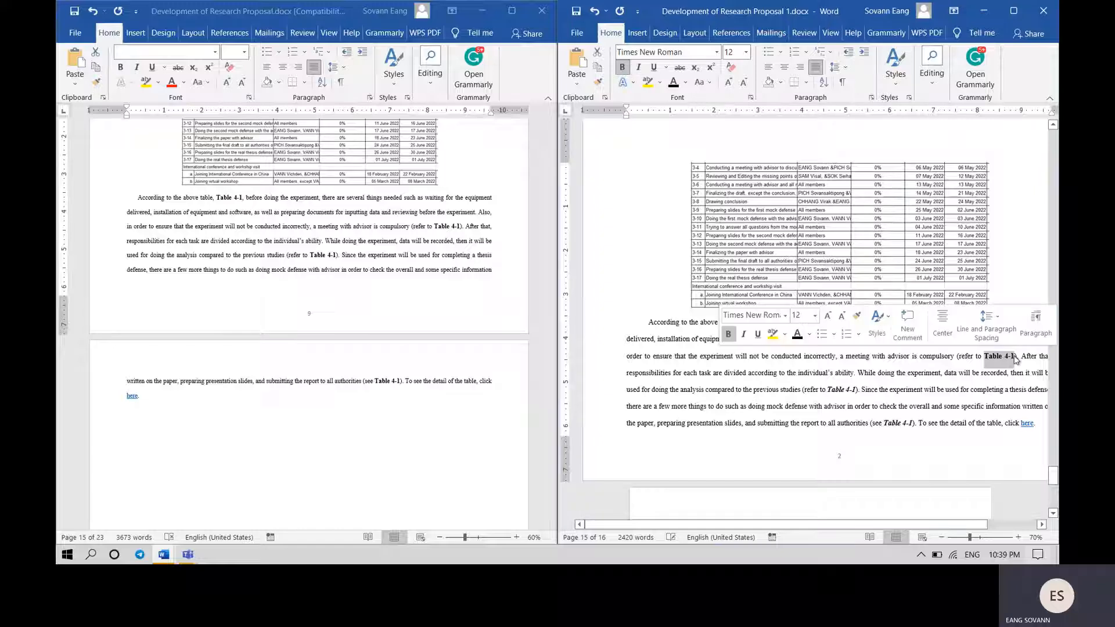
{"action": "key", "text": "ctrl+i"}
{"action": "left_click", "coordinate": [1015, 360]}
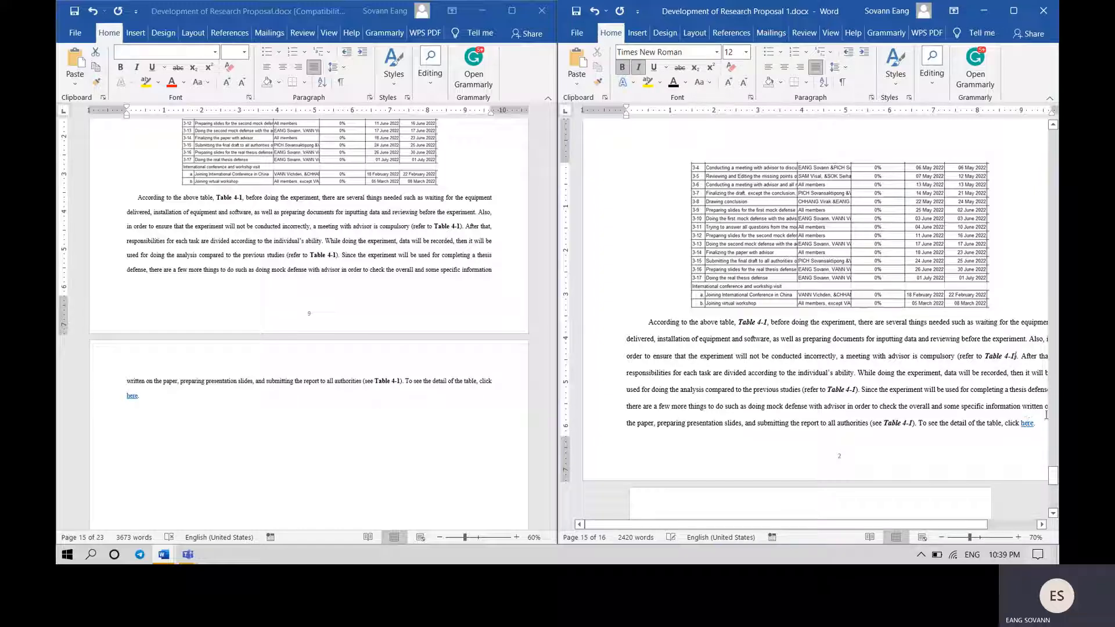
- Remove the italics from the Table 4-1 references throughout the pasted paragraph
{"action": "left_click_drag", "start_coordinate": [1041, 423], "coordinate": [689, 323]}
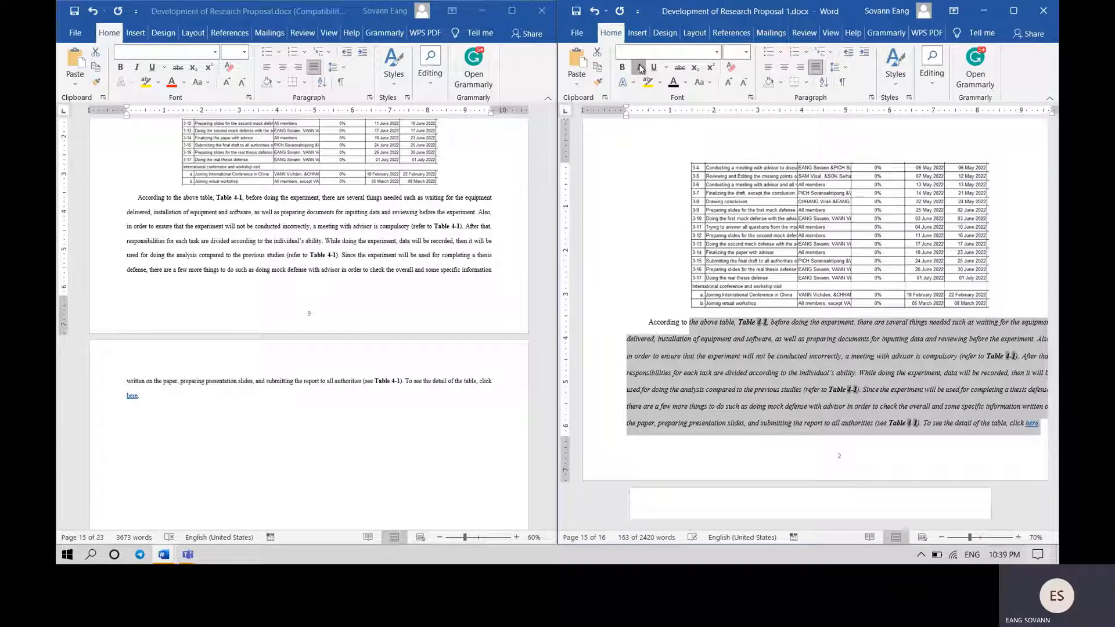
{"action": "left_click", "coordinate": [639, 68]}
{"action": "left_click", "coordinate": [798, 384]}
{"action": "scroll", "coordinate": [794, 384], "scroll_direction": "down", "scroll_amount": 3}
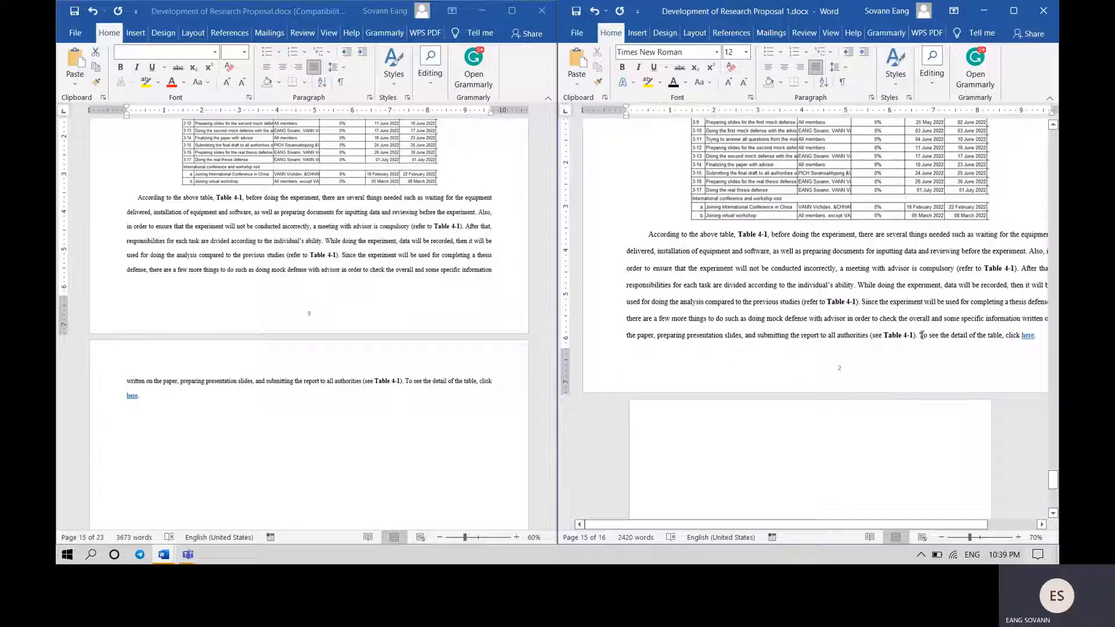
- Examine the Budget Planning chapter in the source document and compare it with the end of the Project Timeline chapter in the second document
{"action": "scroll", "coordinate": [339, 328], "scroll_direction": "down", "scroll_amount": 3}
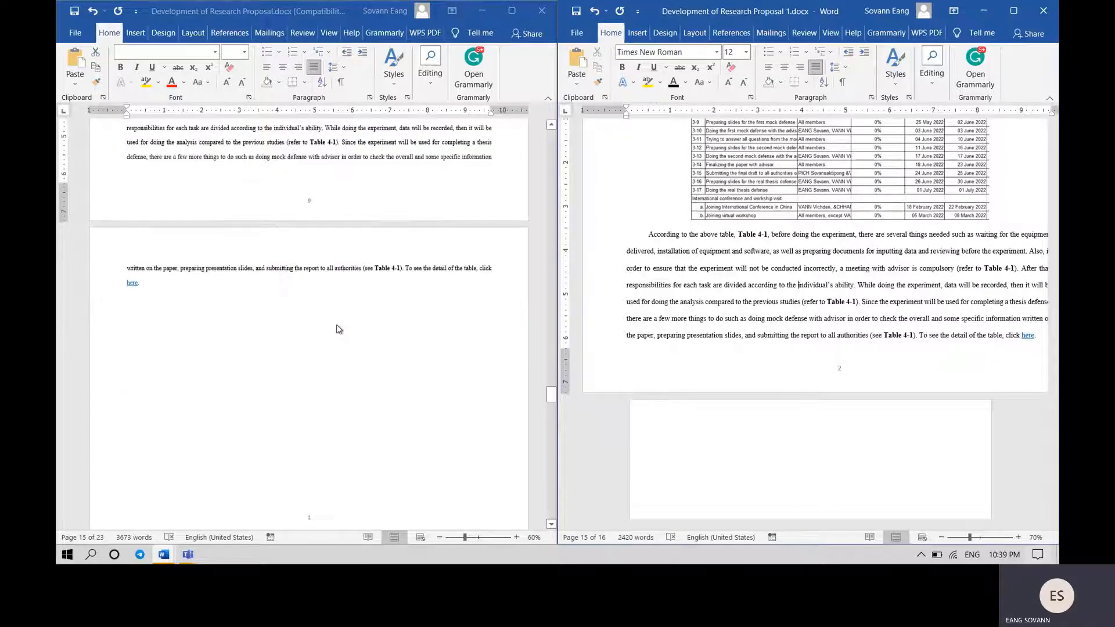
{"action": "scroll", "coordinate": [339, 329], "scroll_direction": "down", "scroll_amount": 8}
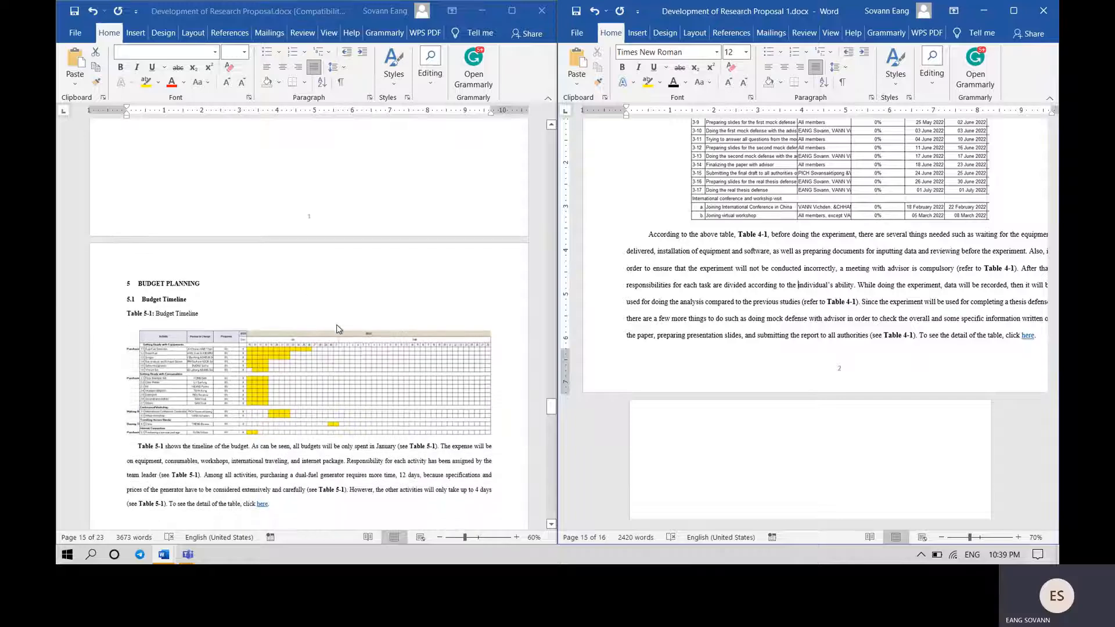
{"action": "scroll", "coordinate": [339, 329], "scroll_direction": "down", "scroll_amount": 2}
{"action": "scroll", "coordinate": [885, 249], "scroll_direction": "up", "scroll_amount": 5}
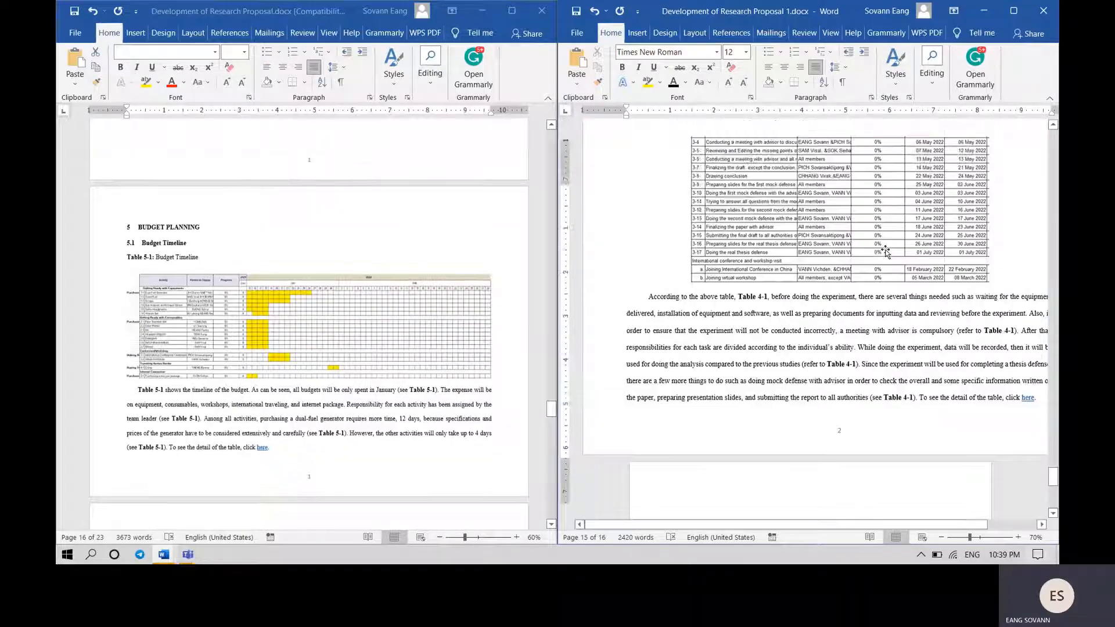
{"action": "scroll", "coordinate": [885, 249], "scroll_direction": "down", "scroll_amount": 6}
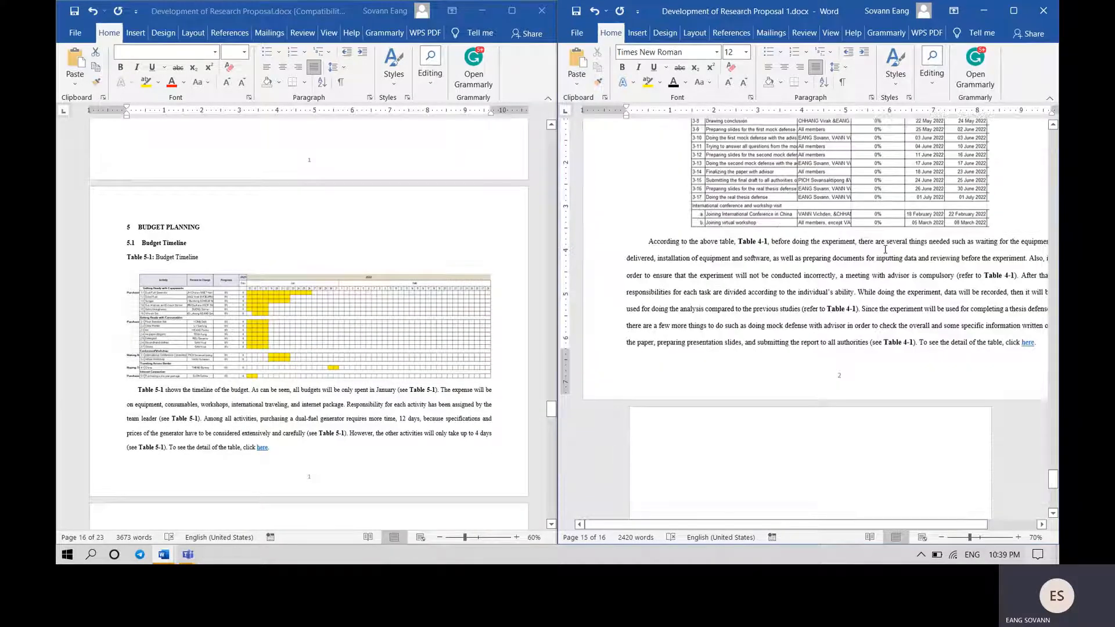
{"action": "scroll", "coordinate": [885, 249], "scroll_direction": "down", "scroll_amount": 3}
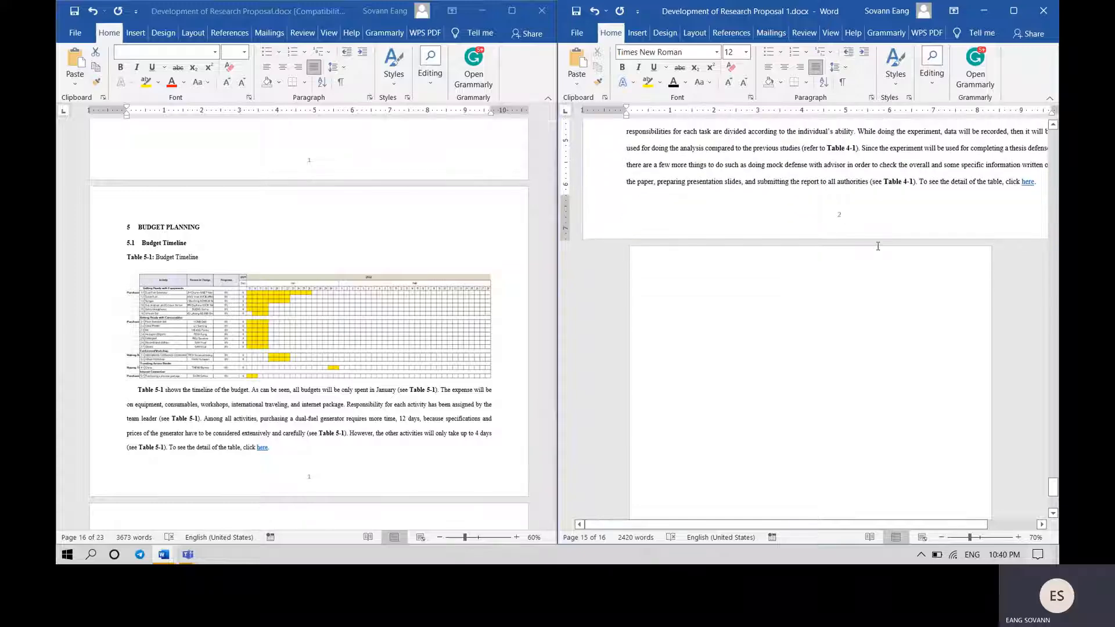
{"action": "scroll", "coordinate": [878, 246], "scroll_direction": "up", "scroll_amount": 5}
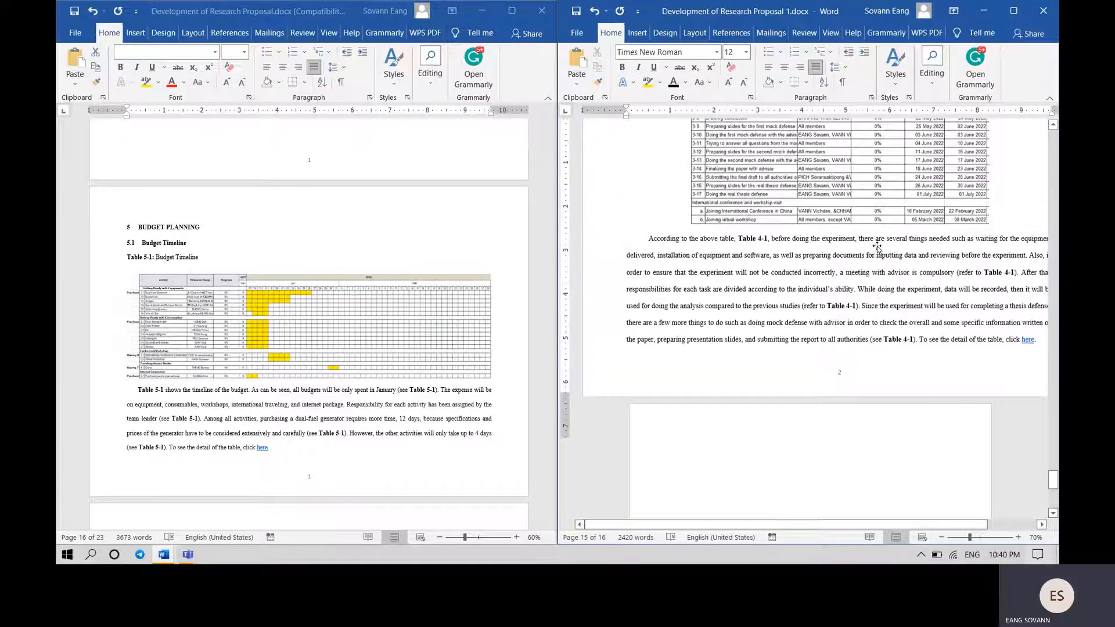
{"action": "scroll", "coordinate": [877, 249], "scroll_direction": "up", "scroll_amount": 1}
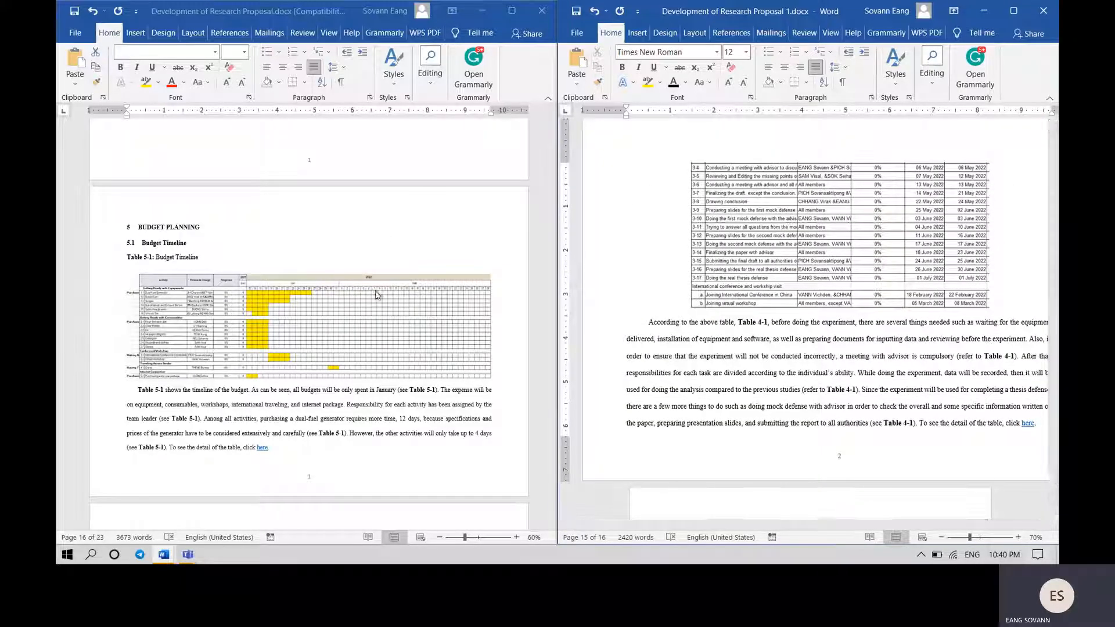
{"action": "scroll", "coordinate": [411, 261], "scroll_direction": "up", "scroll_amount": 1}
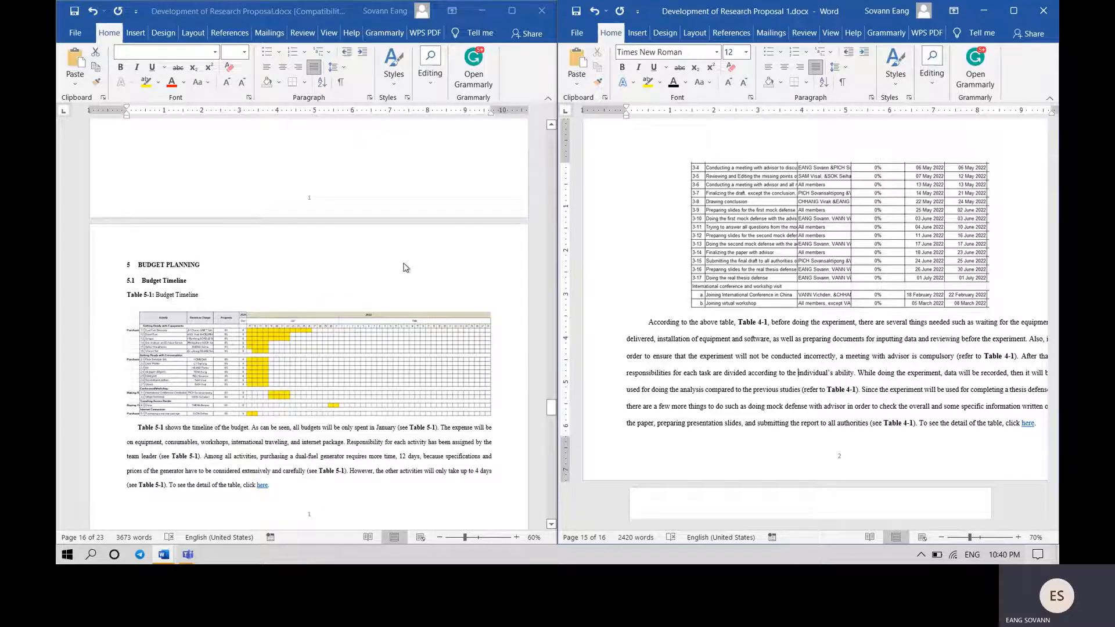
{"action": "scroll", "coordinate": [405, 267], "scroll_direction": "down", "scroll_amount": 3}
{"action": "scroll", "coordinate": [405, 267], "scroll_direction": "down", "scroll_amount": 5}
{"action": "scroll", "coordinate": [405, 267], "scroll_direction": "up", "scroll_amount": 5}
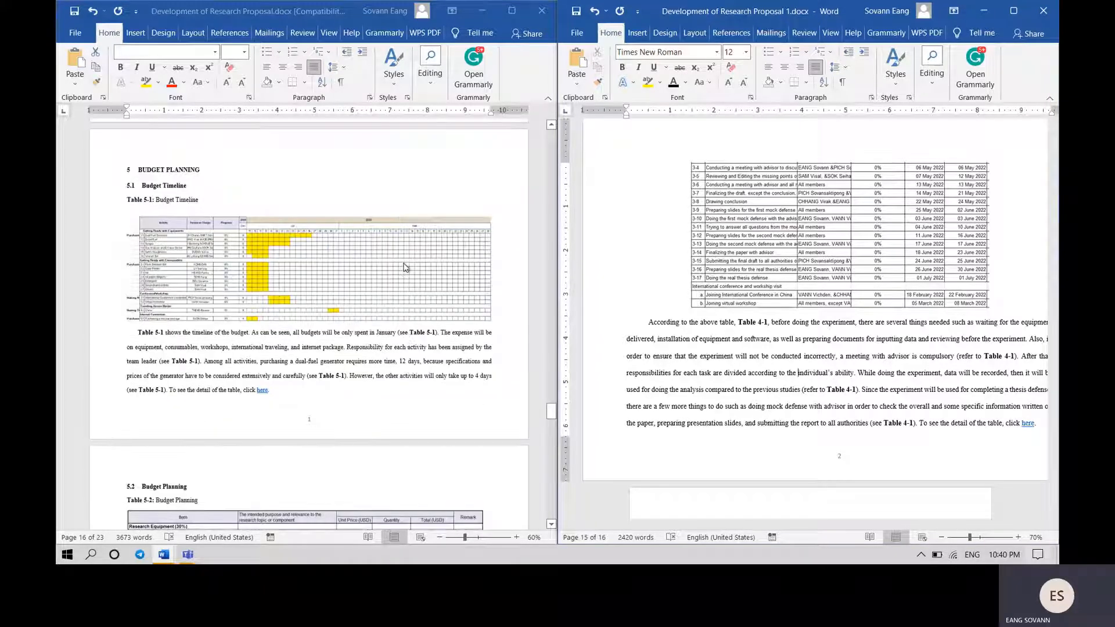
{"action": "scroll", "coordinate": [927, 353], "scroll_direction": "down", "scroll_amount": 1}
{"action": "scroll", "coordinate": [927, 352], "scroll_direction": "down", "scroll_amount": 2}
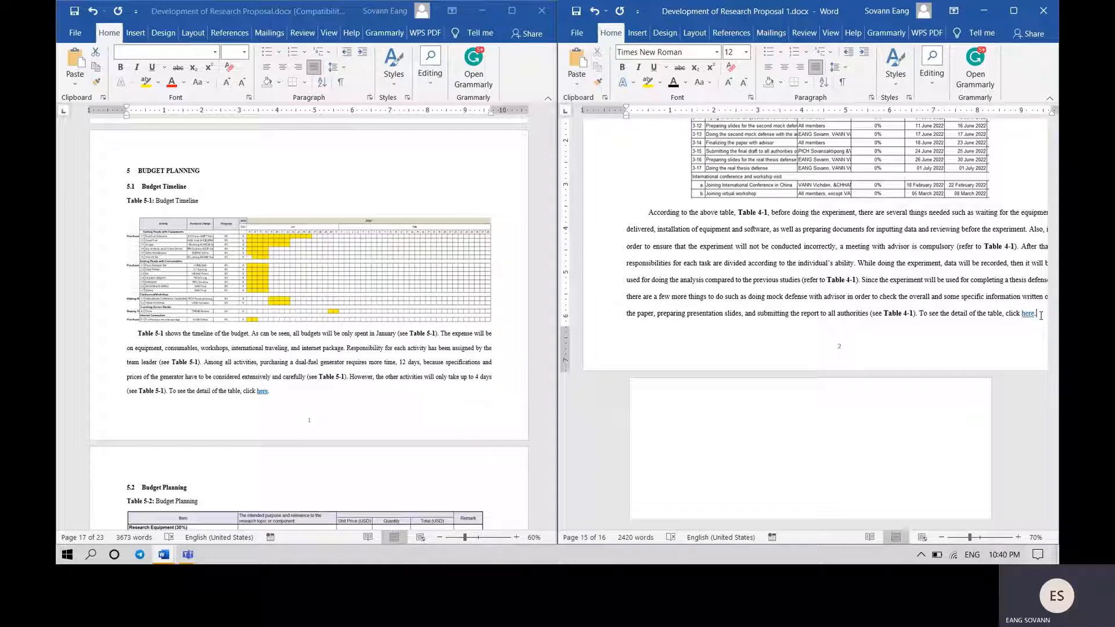
- Start a new left-aligned page after the timeline paragraph and paste the source headings BUDGET PLANNING and Budget Timeline there
{"action": "key", "text": "ctrl+Return"}
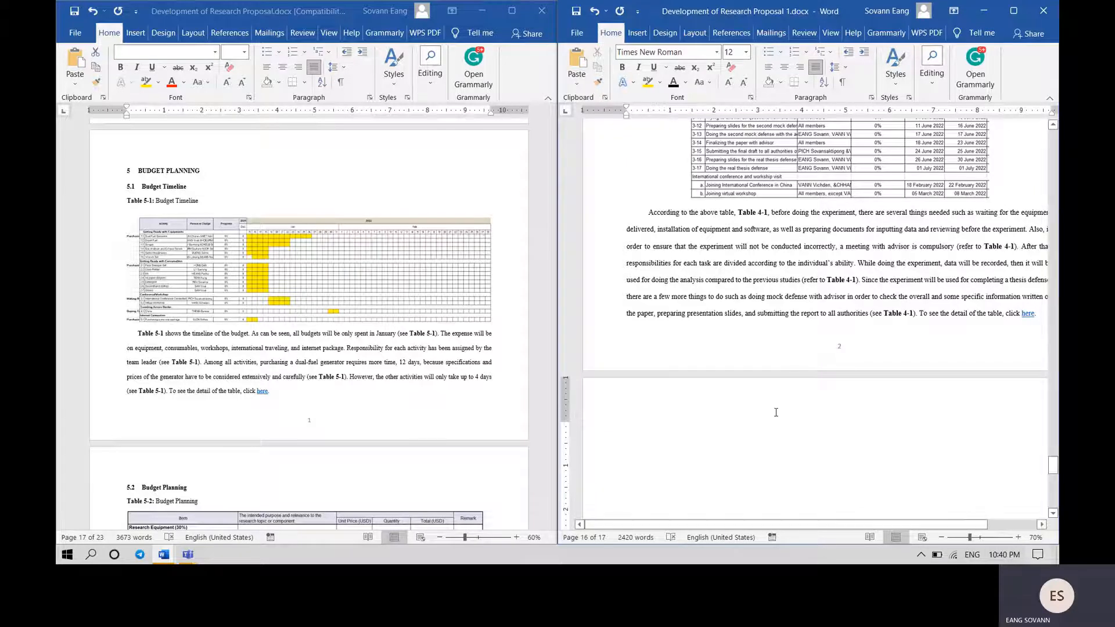
{"action": "key", "text": "ctrl+l"}
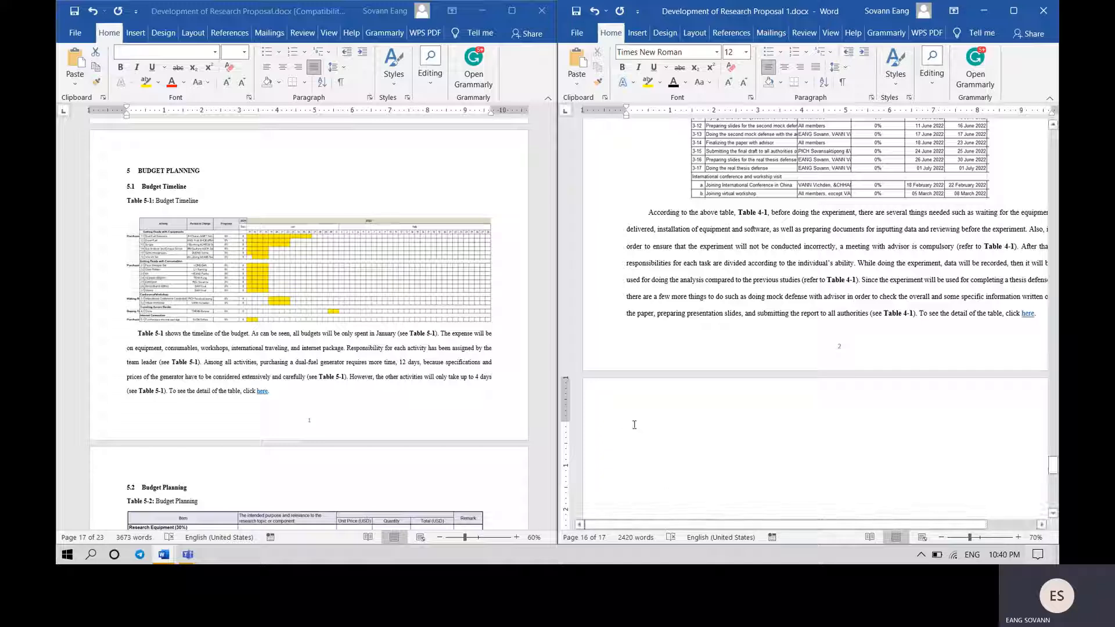
{"action": "left_click", "coordinate": [203, 192]}
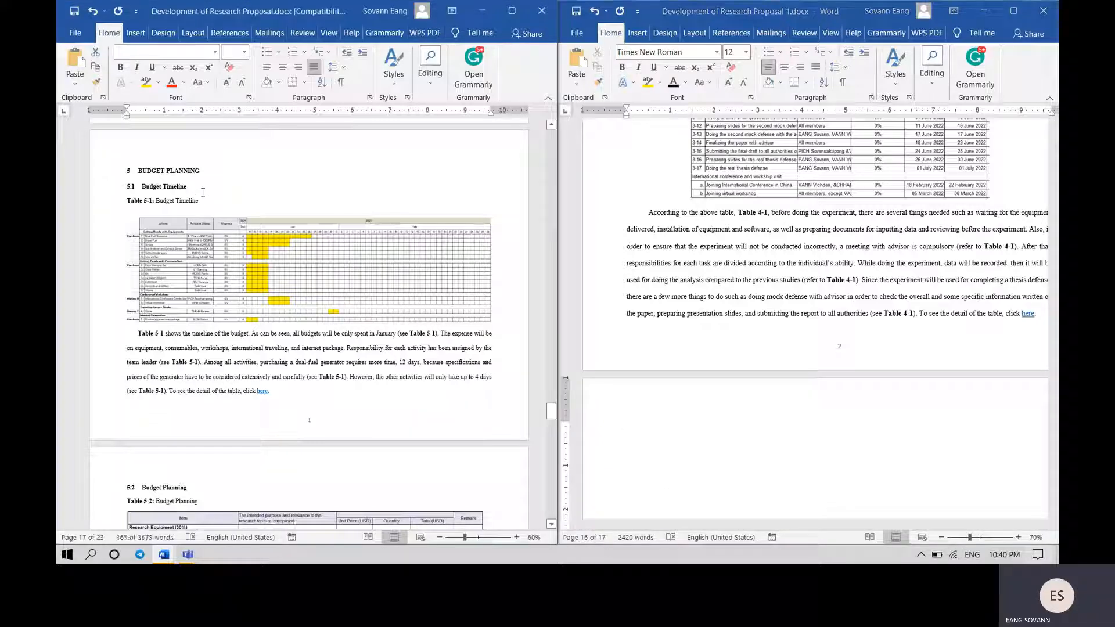
{"action": "left_click_drag", "start_coordinate": [195, 184], "coordinate": [138, 169]}
{"action": "key", "text": "ctrl+c"}
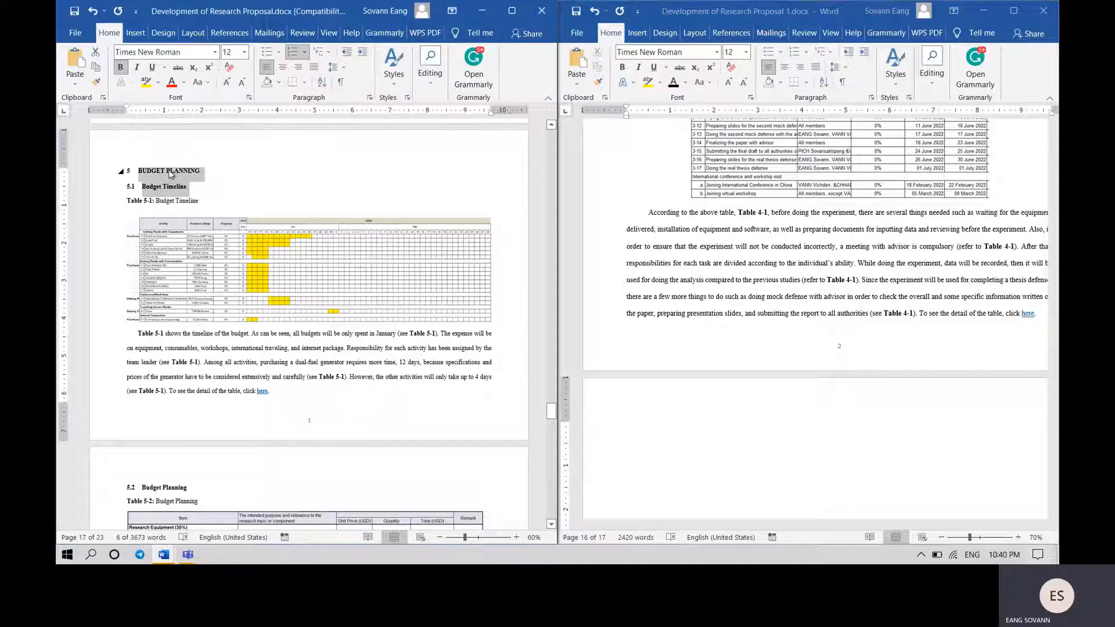
{"action": "left_click", "coordinate": [660, 419]}
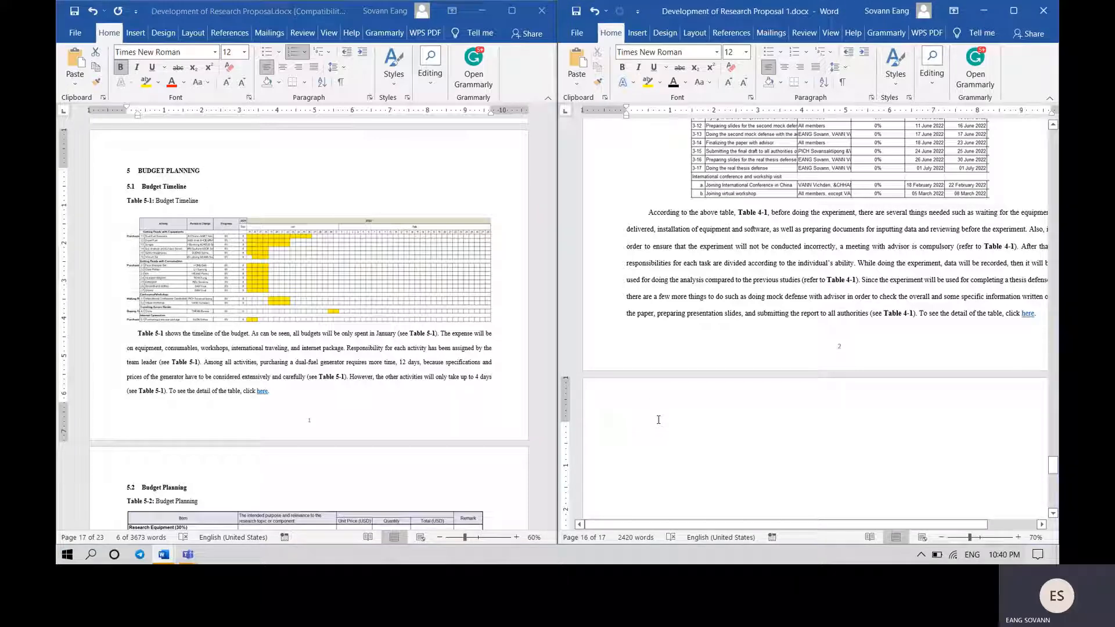
{"action": "key", "text": "ctrl+v"}
{"action": "scroll", "coordinate": [714, 412], "scroll_direction": "down", "scroll_amount": 1}
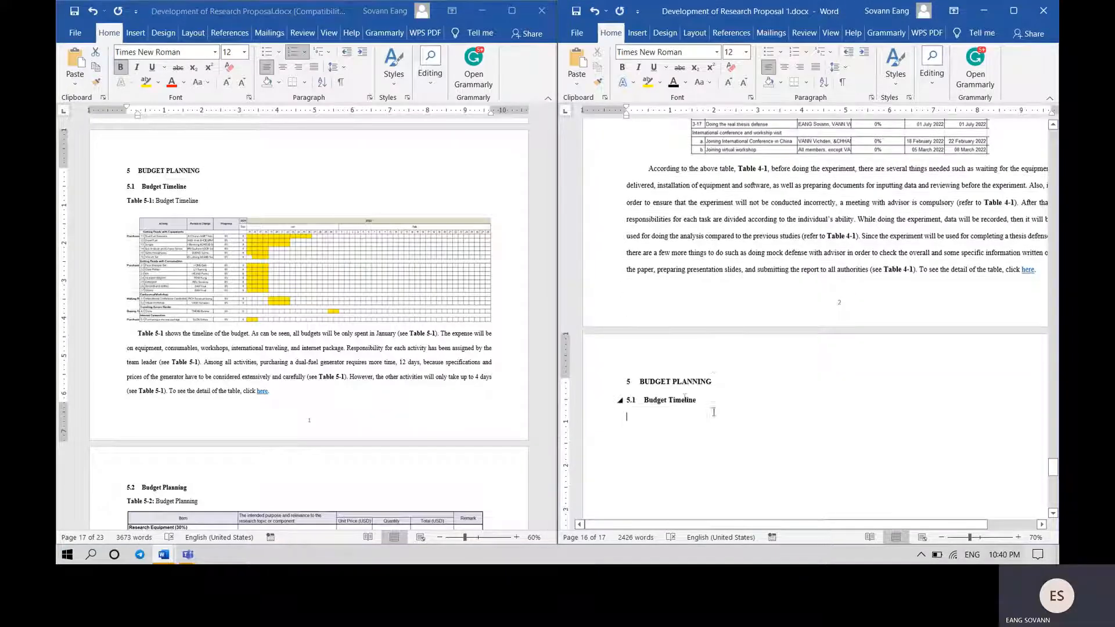
- Copy the budget timeline table picture from the source document to below the Budget Timeline heading in the second document
{"action": "left_click", "coordinate": [336, 269]}
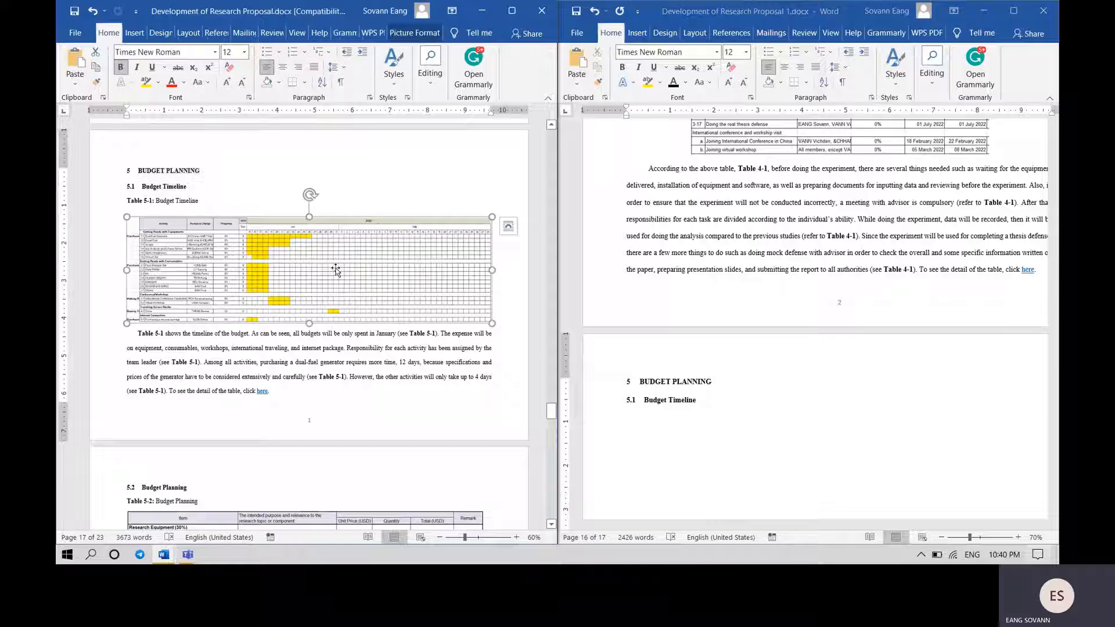
{"action": "left_click", "coordinate": [704, 441]}
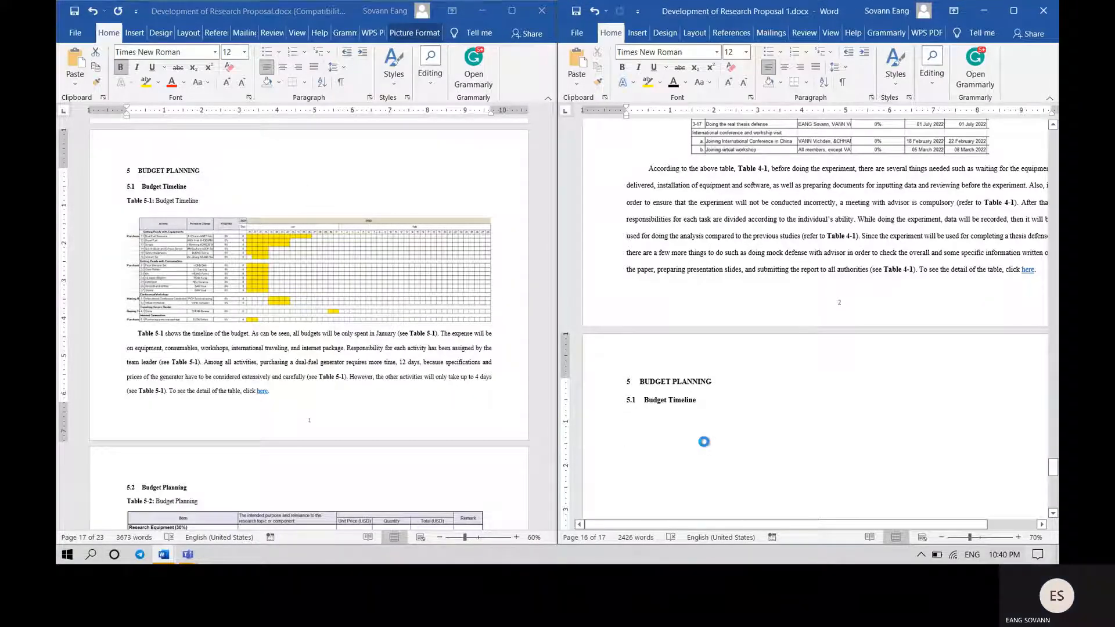
{"action": "key", "text": "ctrl+v"}
- Insert the caption "Table 5-1: Budget Timeline" above the pasted budget timeline picture
{"action": "left_click", "coordinate": [755, 428]}
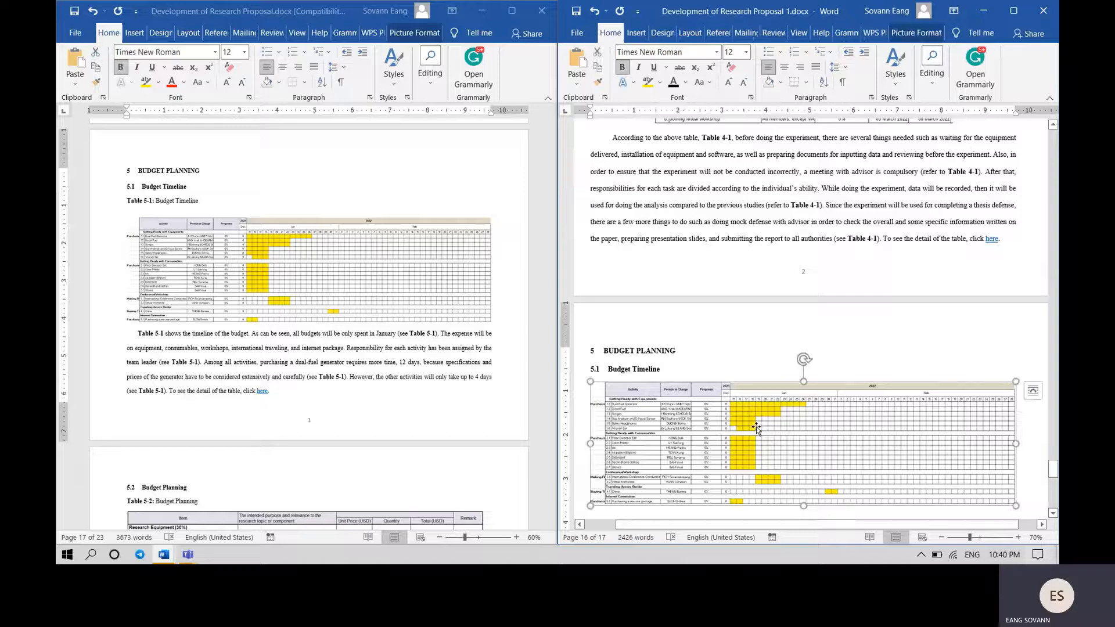
{"action": "right_click", "coordinate": [756, 428]}
{"action": "left_click", "coordinate": [801, 355]}
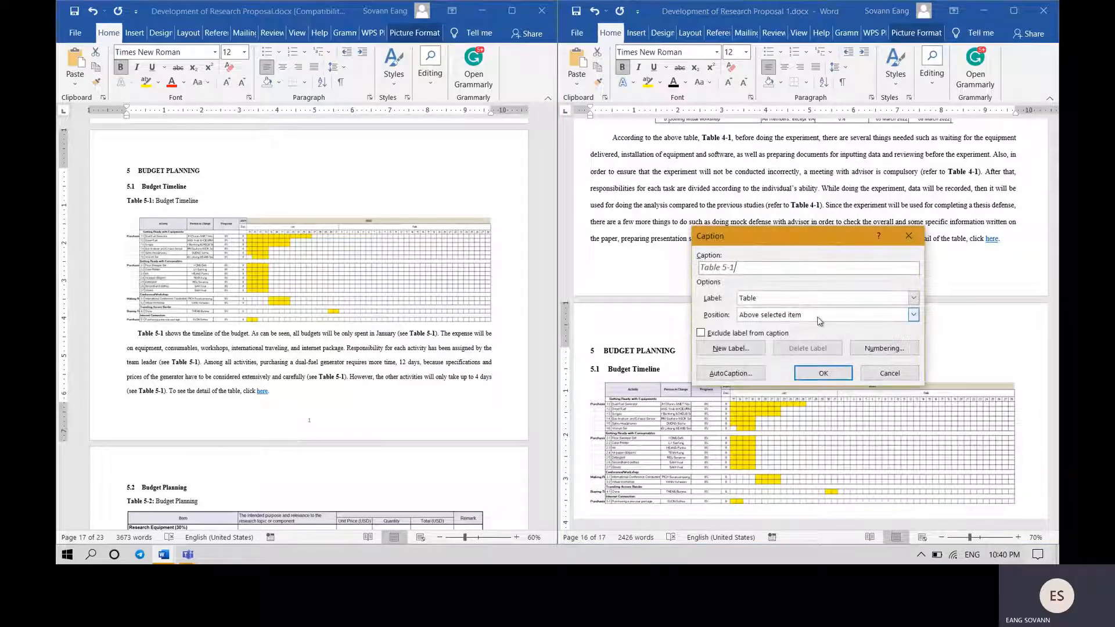
{"action": "type", "text": ": Budget Timeline"}
{"action": "key", "text": "Return"}
- Format the Budget Timeline caption as non-italic Times New Roman, size 12
{"action": "left_click_drag", "start_coordinate": [652, 386], "coordinate": [587, 386]}
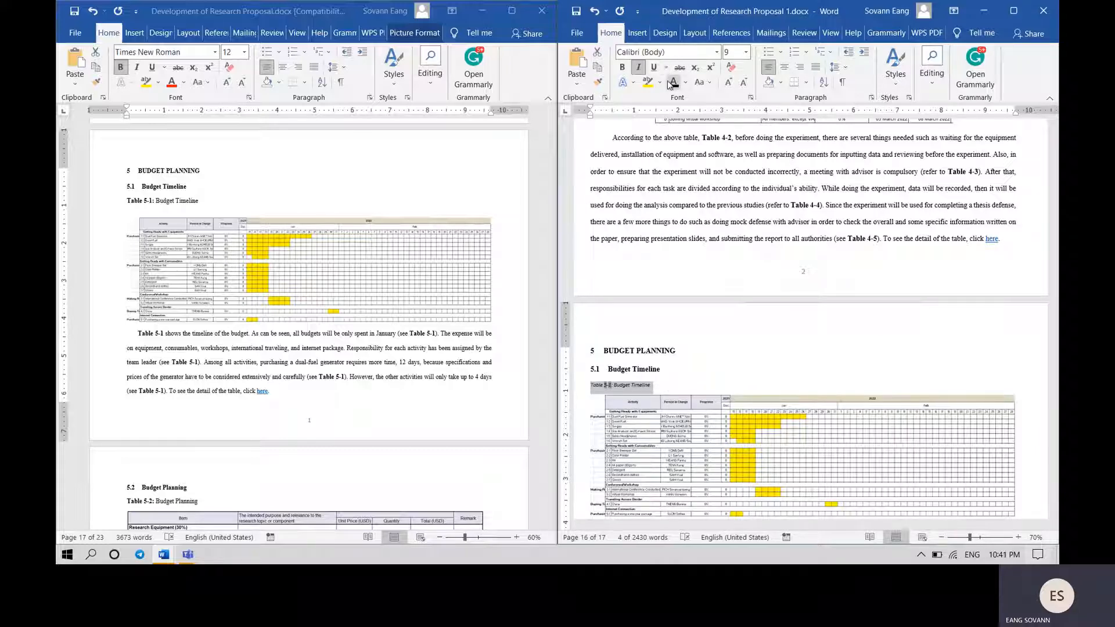
{"action": "left_click", "coordinate": [640, 69]}
{"action": "left_click", "coordinate": [650, 53]}
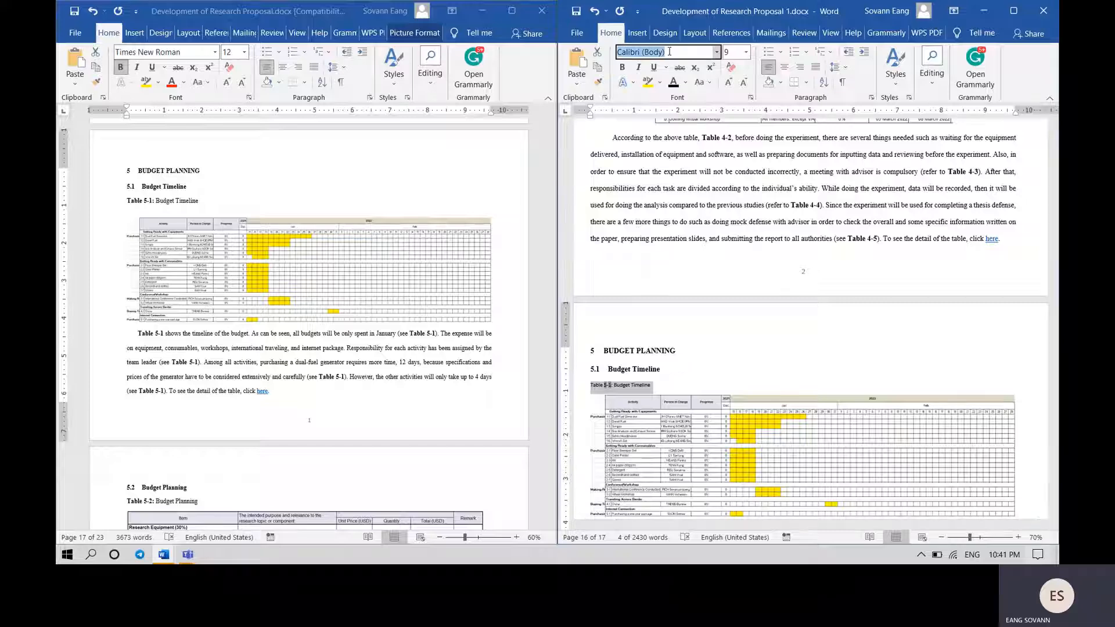
{"action": "type", "text": "Times New Roman"}
{"action": "key", "text": "Return"}
{"action": "left_click", "coordinate": [735, 52]}
{"action": "type", "text": "1"}
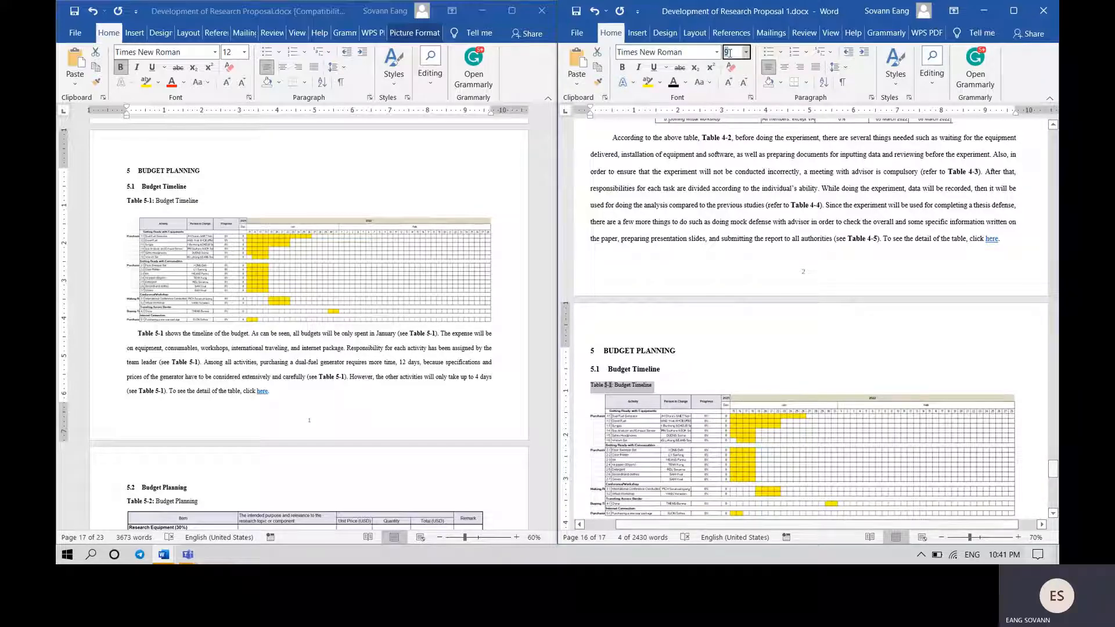
{"action": "type", "text": "2"}
{"action": "key", "text": "Return"}
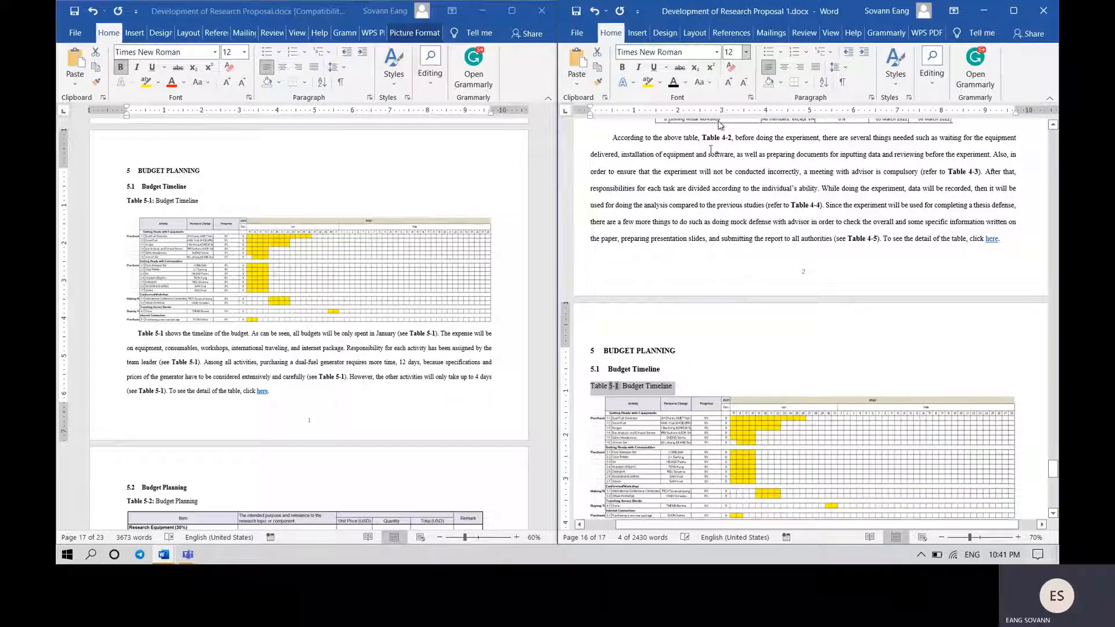
- Make the "Table 5-1:" label of the Budget Timeline caption bold
{"action": "left_click", "coordinate": [591, 387]}
{"action": "left_click_drag", "start_coordinate": [591, 386], "coordinate": [624, 389]}
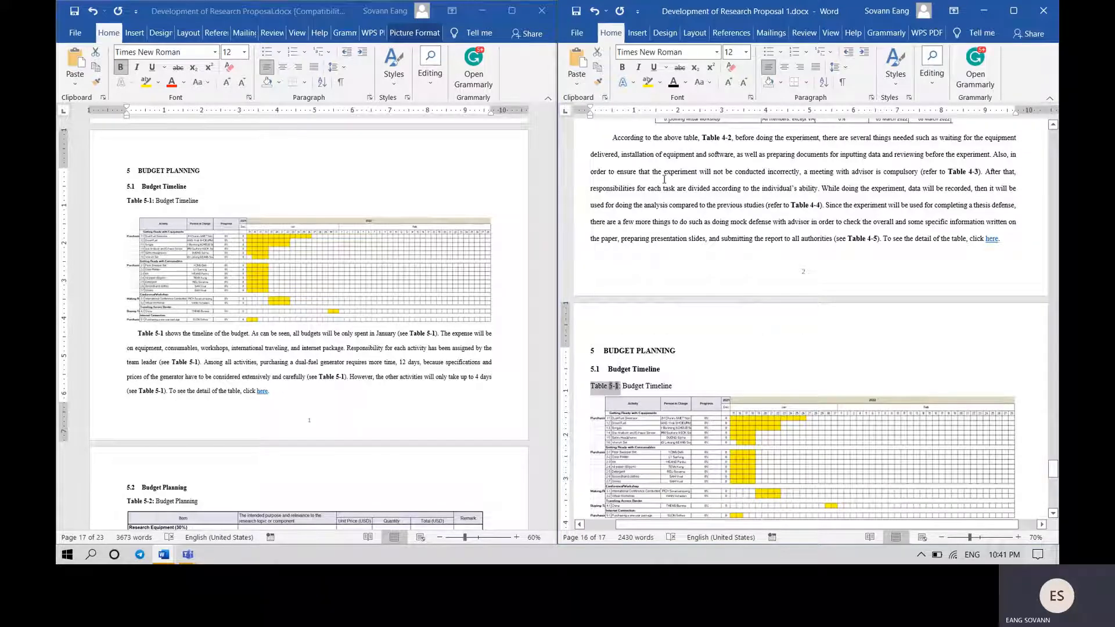
{"action": "key", "text": "ctrl+b"}
{"action": "left_click", "coordinate": [694, 390]}
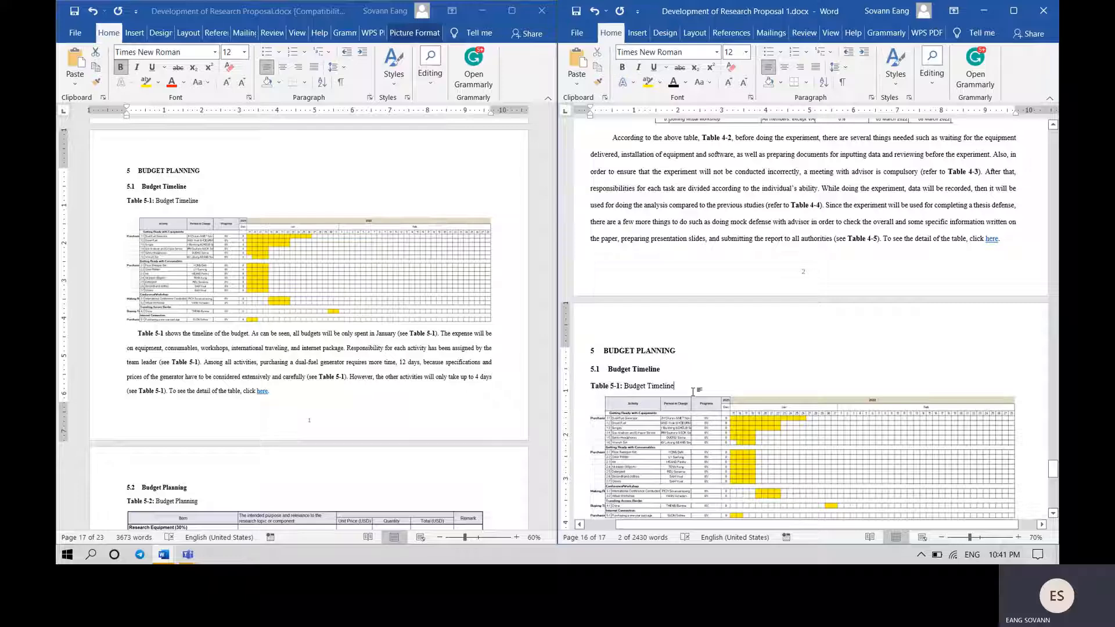
- Copy the paragraph explaining Table 5-1 from the source document to below the budget timeline picture in the second document
{"action": "scroll", "coordinate": [700, 373], "scroll_direction": "down", "scroll_amount": 5}
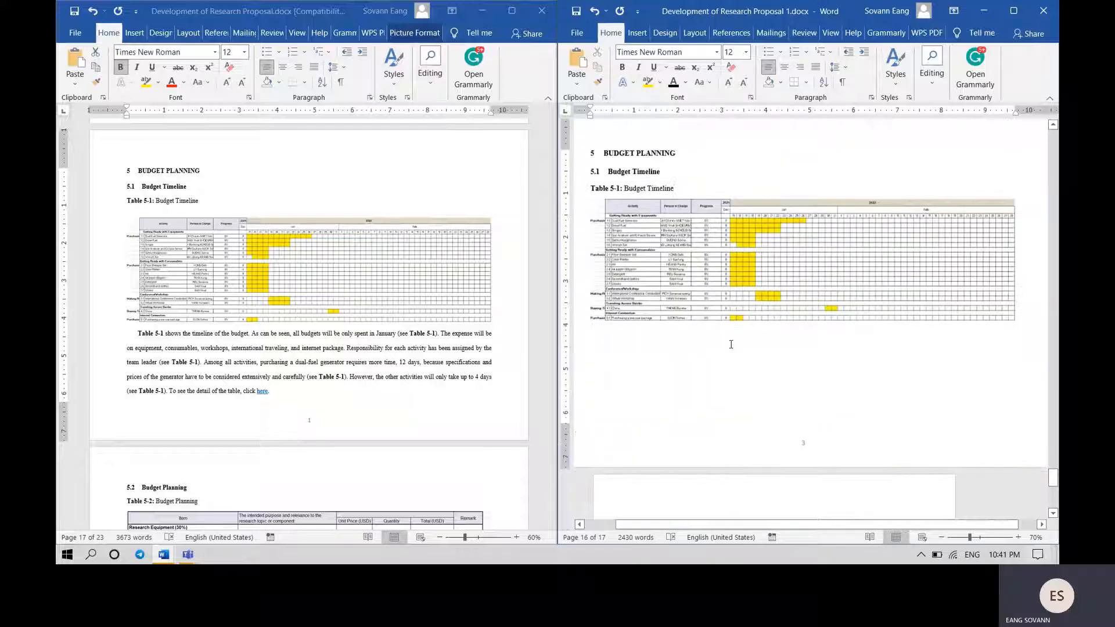
{"action": "left_click", "coordinate": [731, 319]}
{"action": "left_click", "coordinate": [1024, 318]}
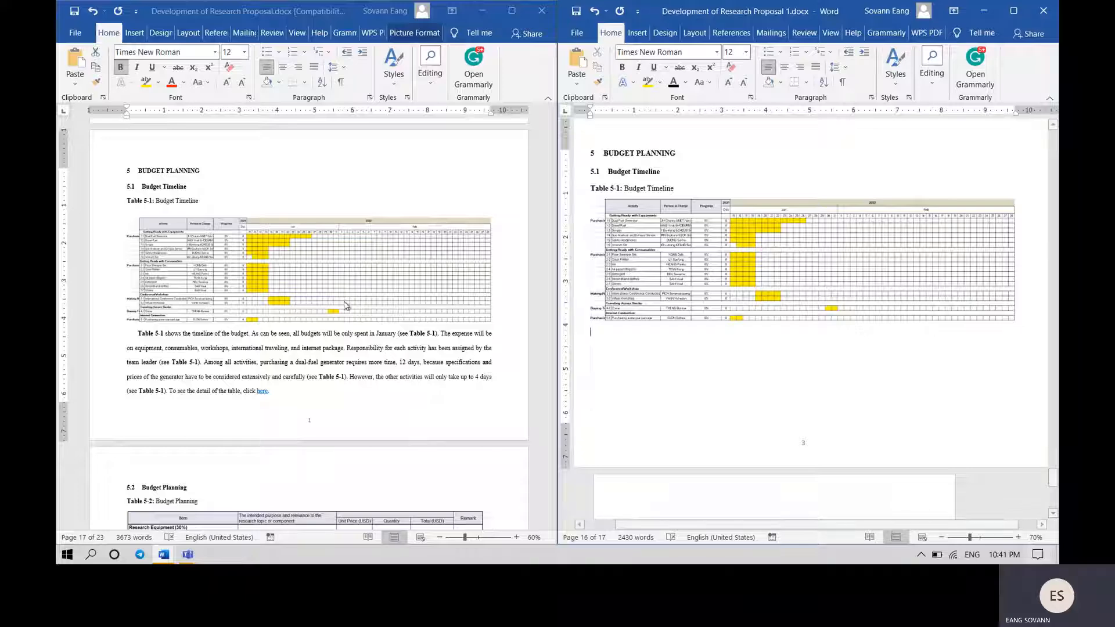
{"action": "left_click_drag", "start_coordinate": [301, 389], "coordinate": [128, 332]}
{"action": "key", "text": "ctrl+c"}
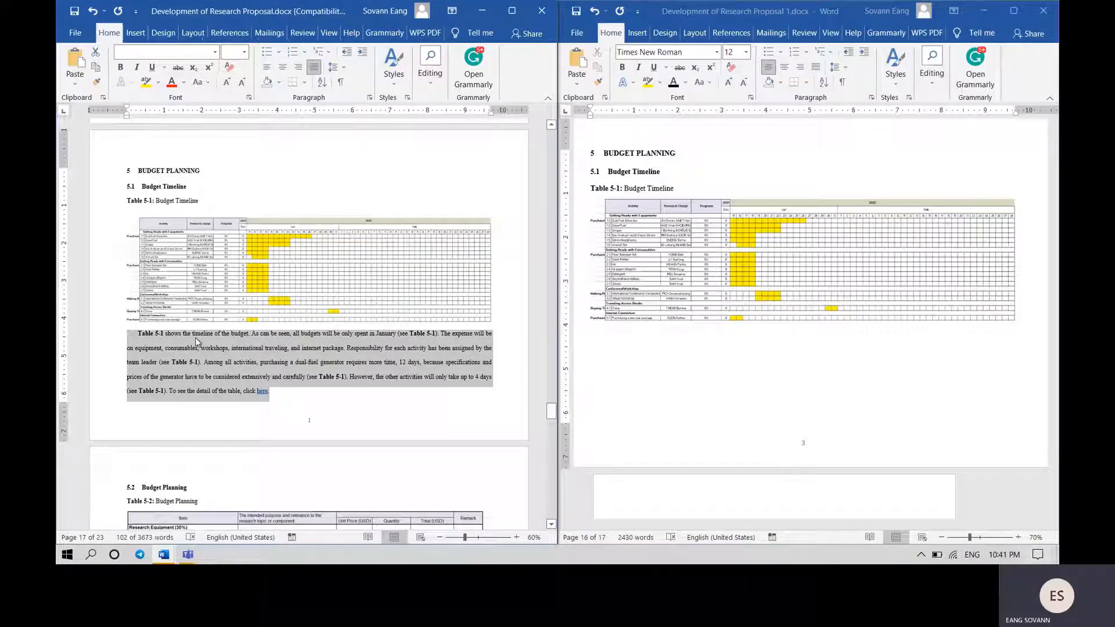
{"action": "left_click", "coordinate": [614, 351]}
{"action": "key", "text": "ctrl+v"}
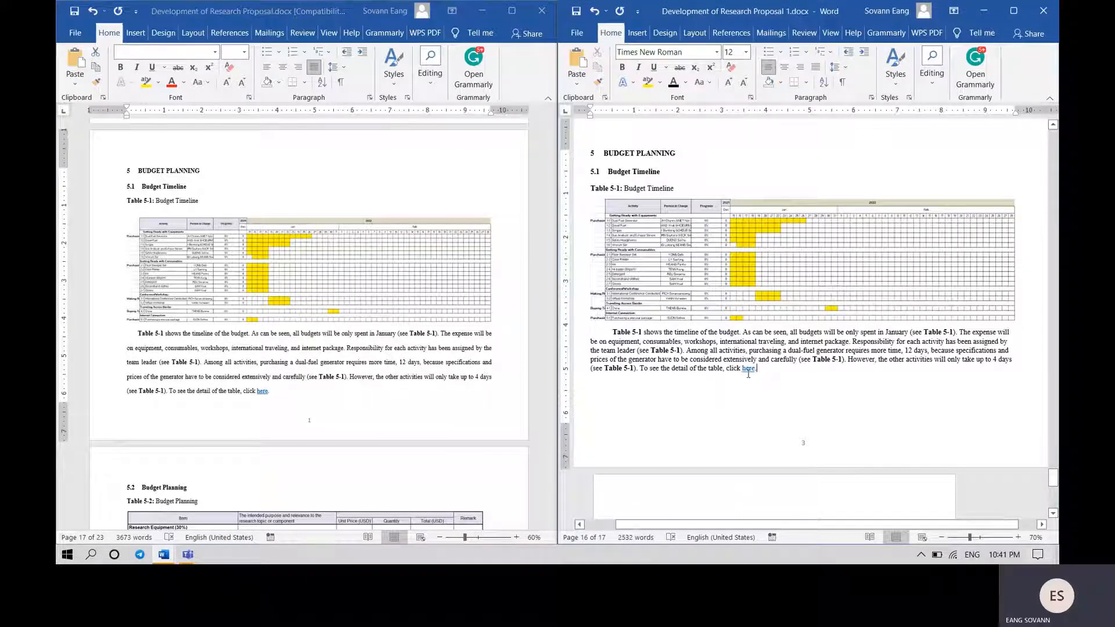
- Apply double line spacing without extra space between same-style paragraphs from the Table 5-1 caption through its explanatory paragraph, and justify that paragraph
{"action": "scroll", "coordinate": [782, 359], "scroll_direction": "down", "scroll_amount": 1}
{"action": "scroll", "coordinate": [781, 359], "scroll_direction": "up", "scroll_amount": 3}
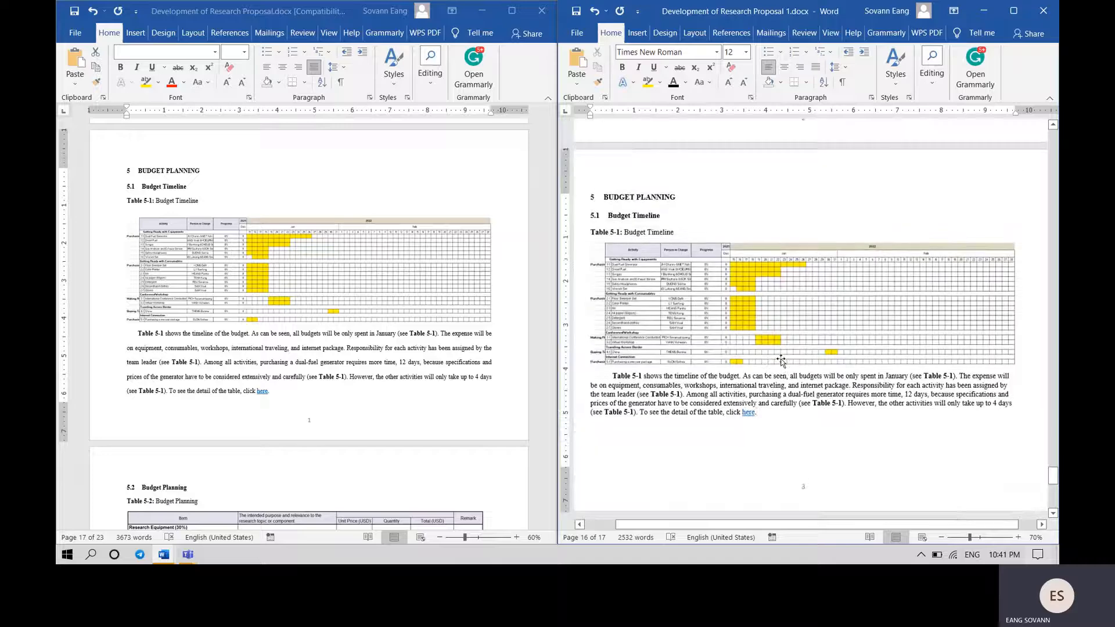
{"action": "scroll", "coordinate": [781, 360], "scroll_direction": "up", "scroll_amount": 1}
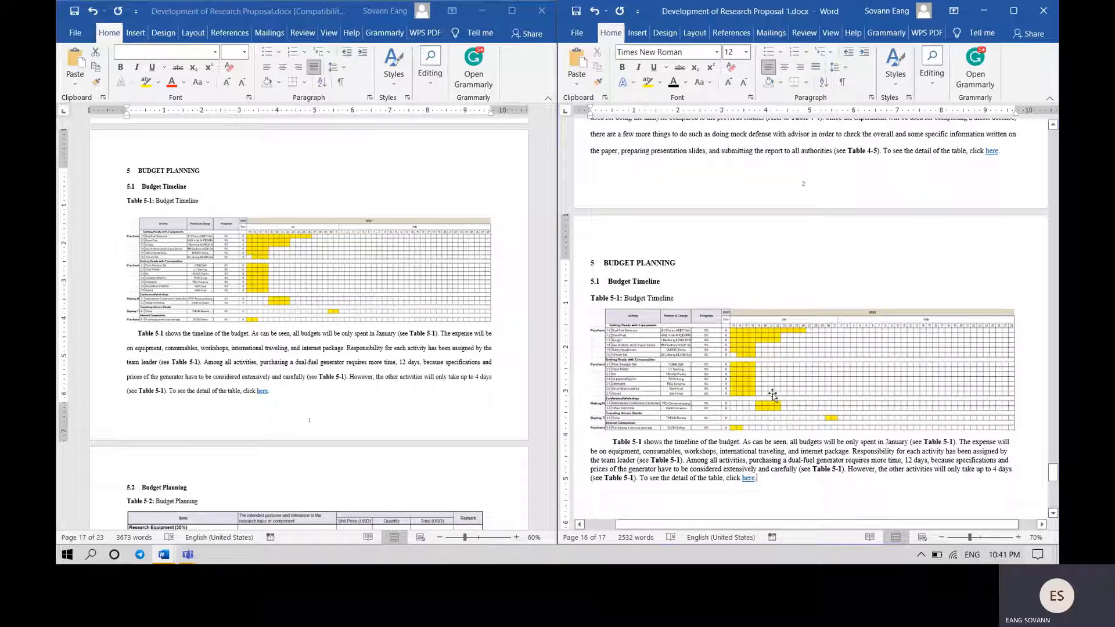
{"action": "scroll", "coordinate": [781, 360], "scroll_direction": "down", "scroll_amount": 5}
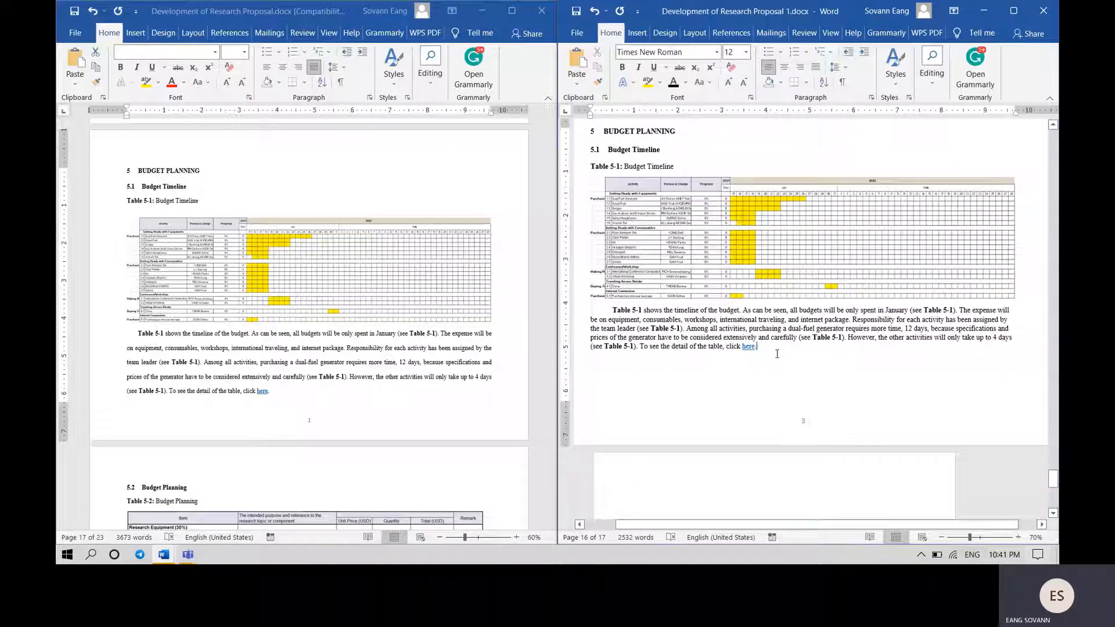
{"action": "left_click_drag", "start_coordinate": [776, 354], "coordinate": [627, 168]}
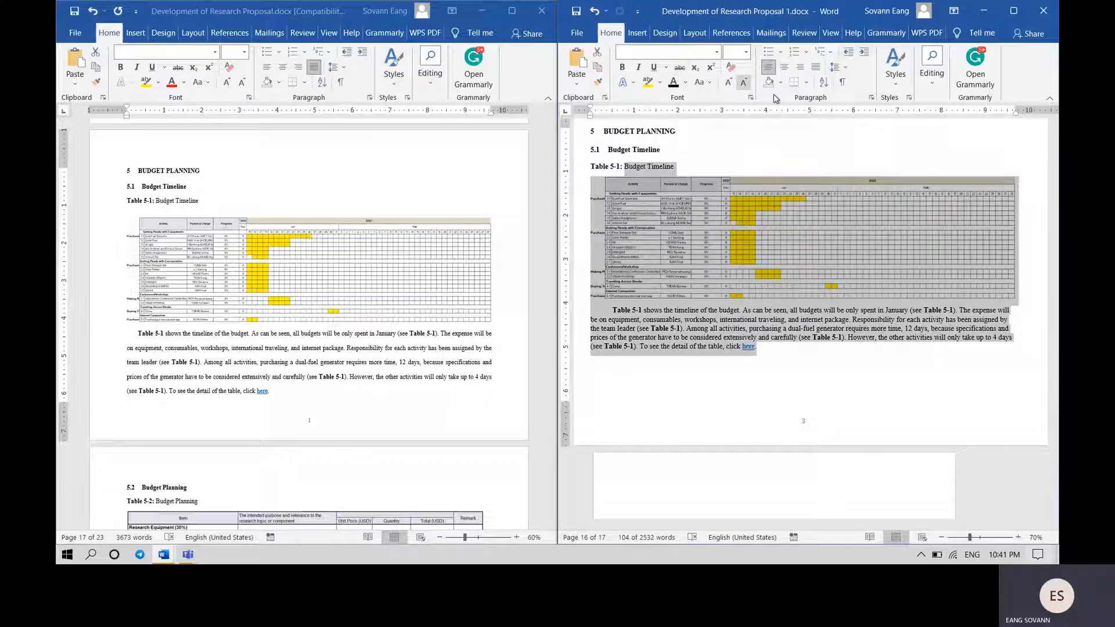
{"action": "left_click", "coordinate": [870, 99]}
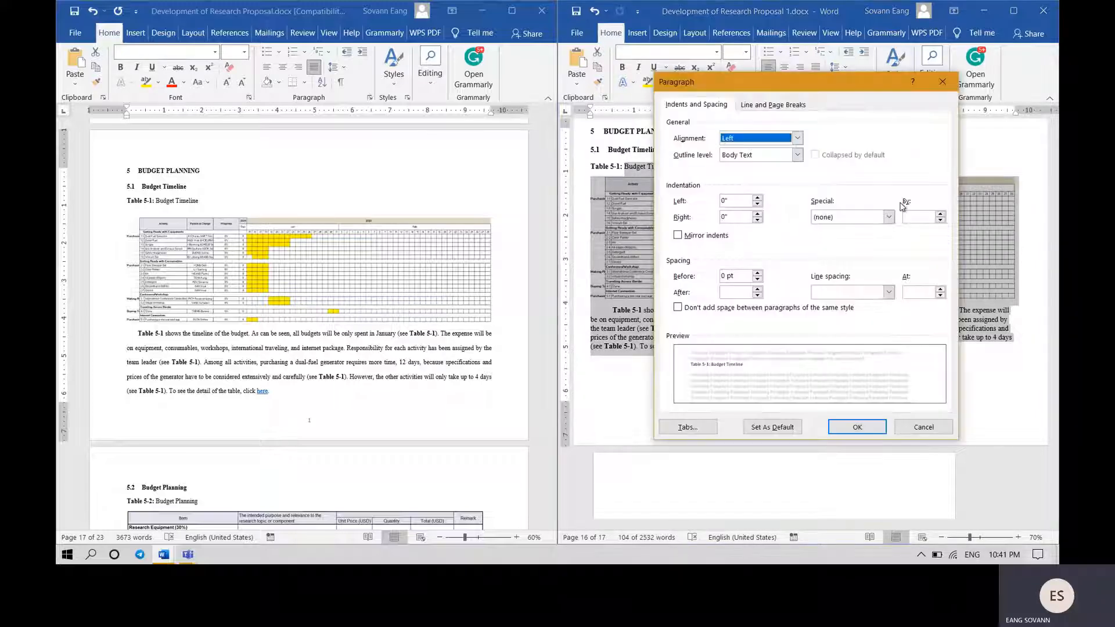
{"action": "left_click", "coordinate": [888, 292]}
{"action": "left_click", "coordinate": [837, 322]}
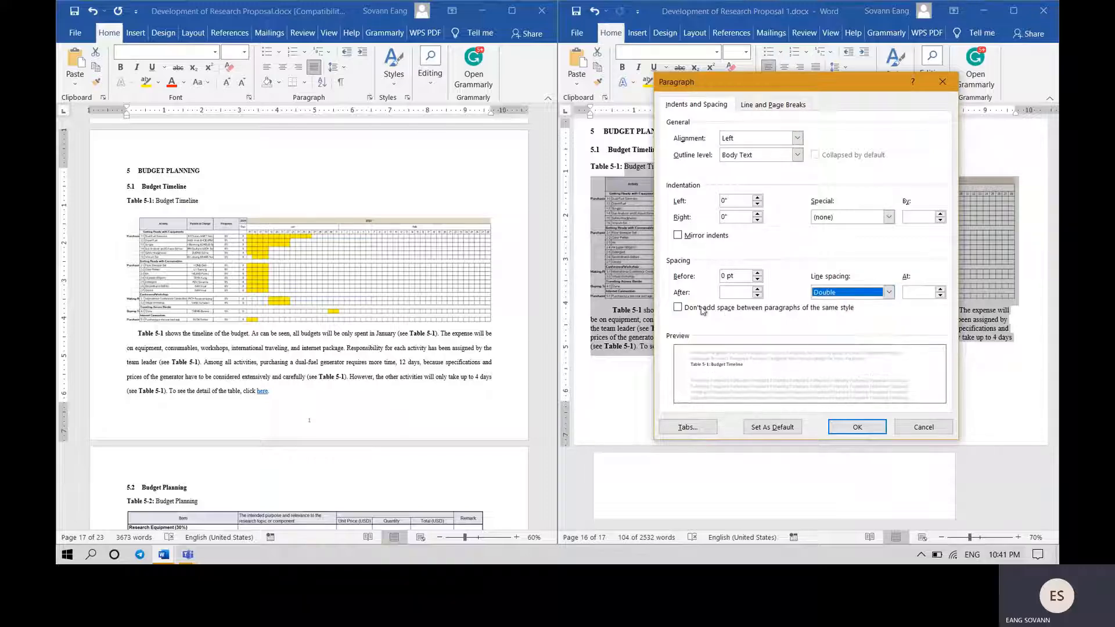
{"action": "left_click", "coordinate": [704, 309]}
{"action": "left_click", "coordinate": [856, 428]}
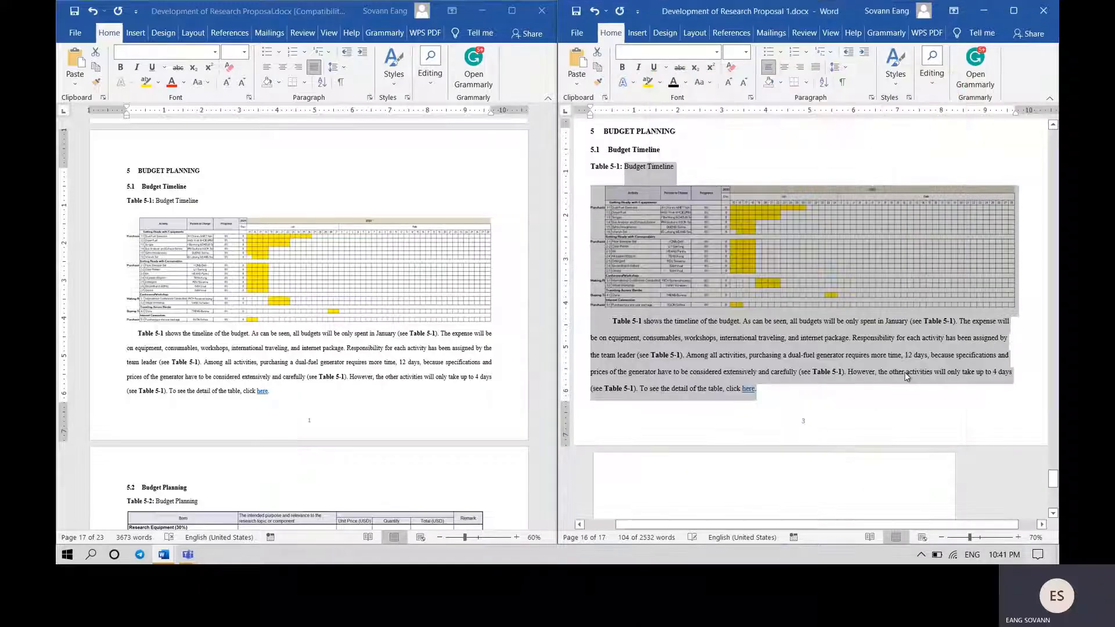
{"action": "left_click_drag", "start_coordinate": [800, 391], "coordinate": [613, 321]}
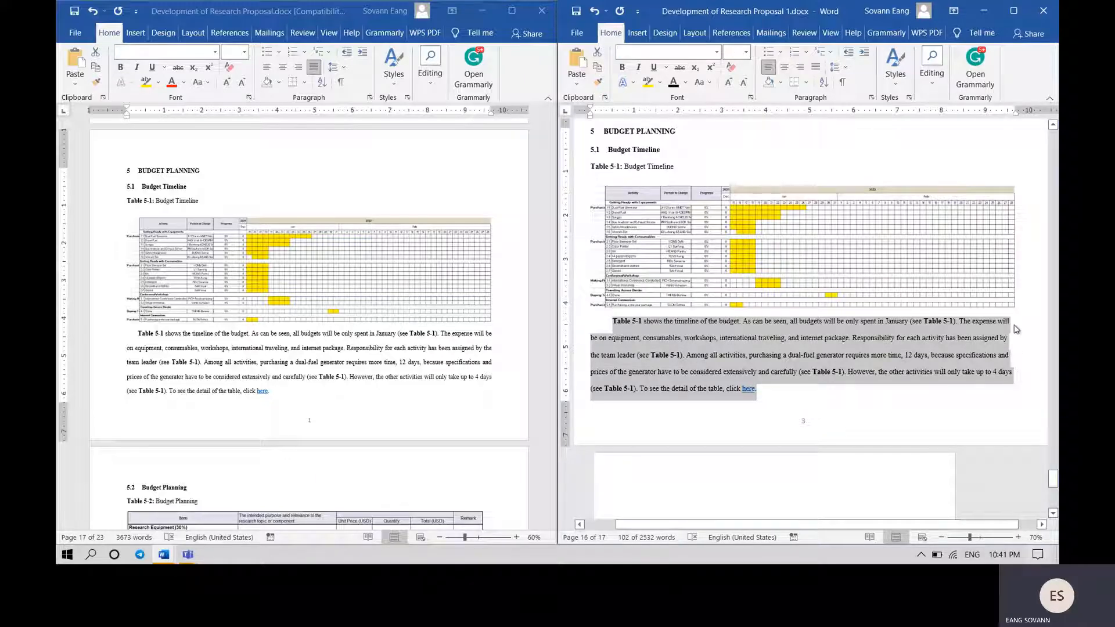
{"action": "left_click", "coordinate": [817, 71]}
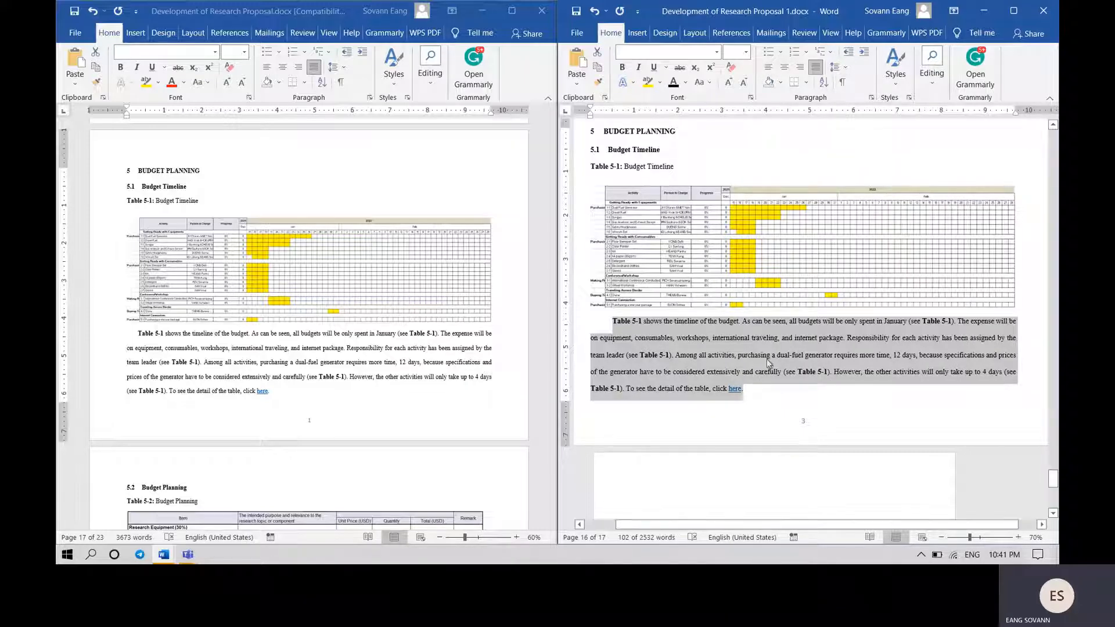
- Start one new landscape page after the paragraph explaining Table 5-1, removing the surplus page break
{"action": "scroll", "coordinate": [312, 370], "scroll_direction": "down", "scroll_amount": 4}
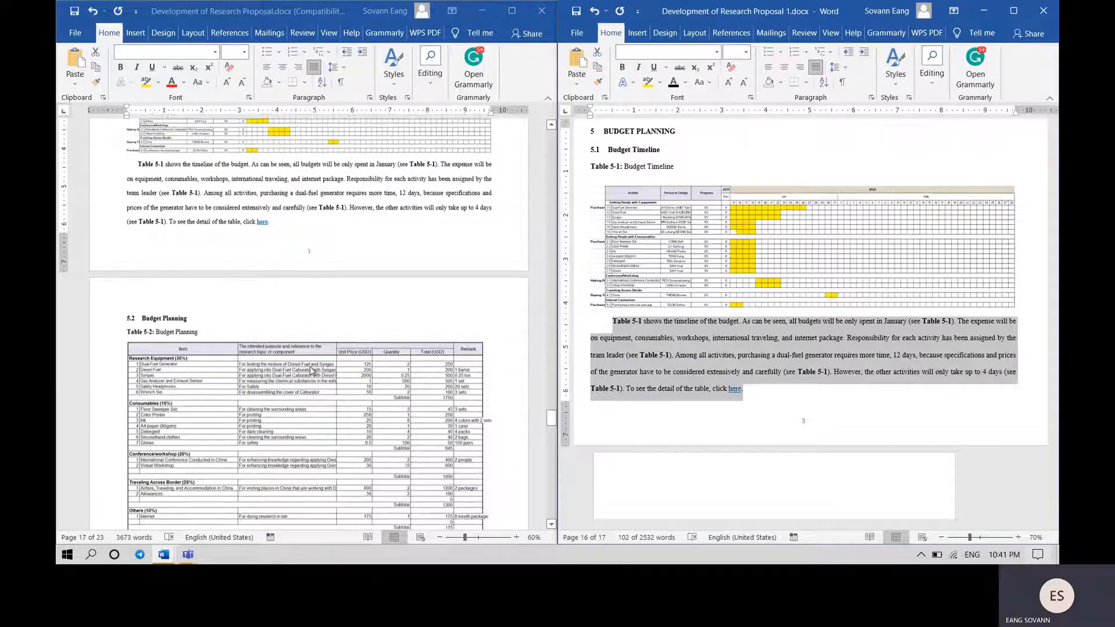
{"action": "scroll", "coordinate": [312, 370], "scroll_direction": "down", "scroll_amount": 5}
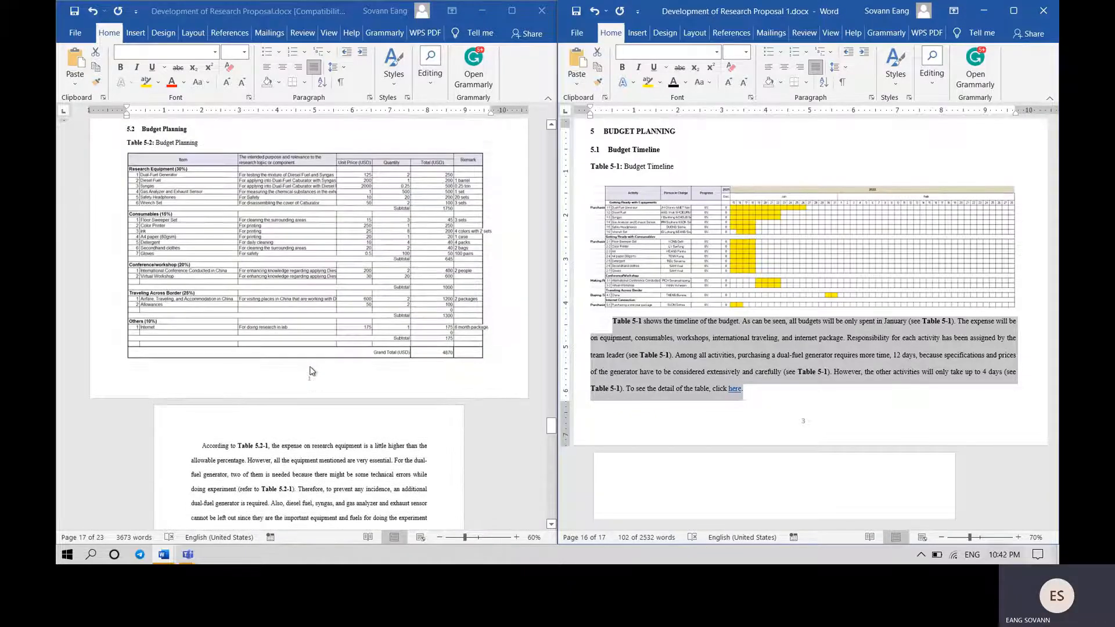
{"action": "scroll", "coordinate": [312, 371], "scroll_direction": "up", "scroll_amount": 2}
{"action": "scroll", "coordinate": [312, 371], "scroll_direction": "down", "scroll_amount": 1}
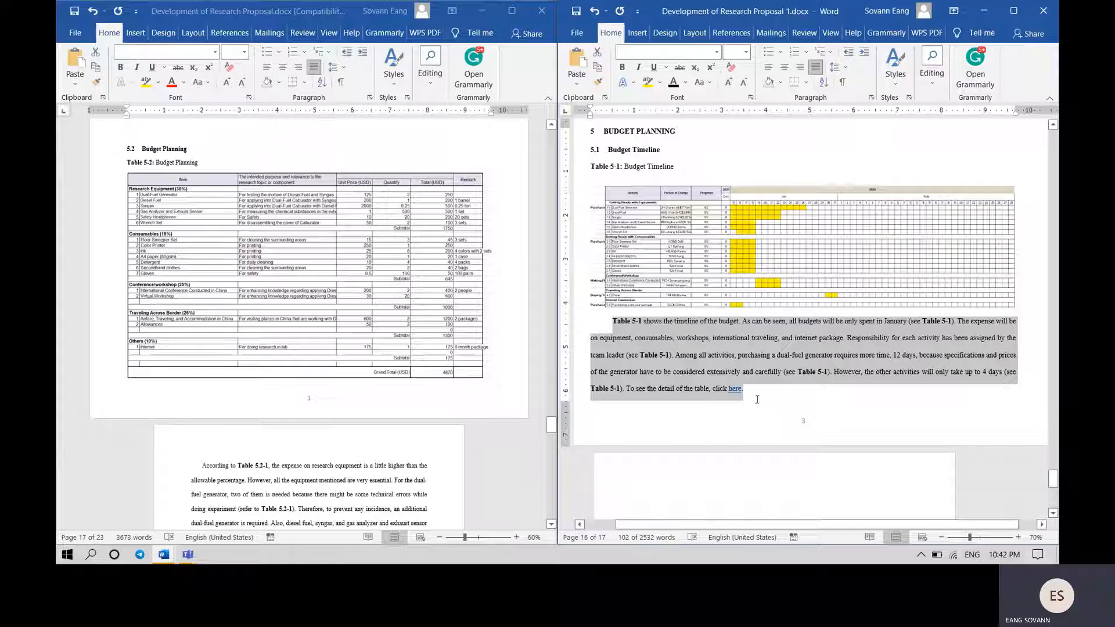
{"action": "left_click", "coordinate": [757, 396]}
{"action": "scroll", "coordinate": [760, 386], "scroll_direction": "up", "scroll_amount": 1}
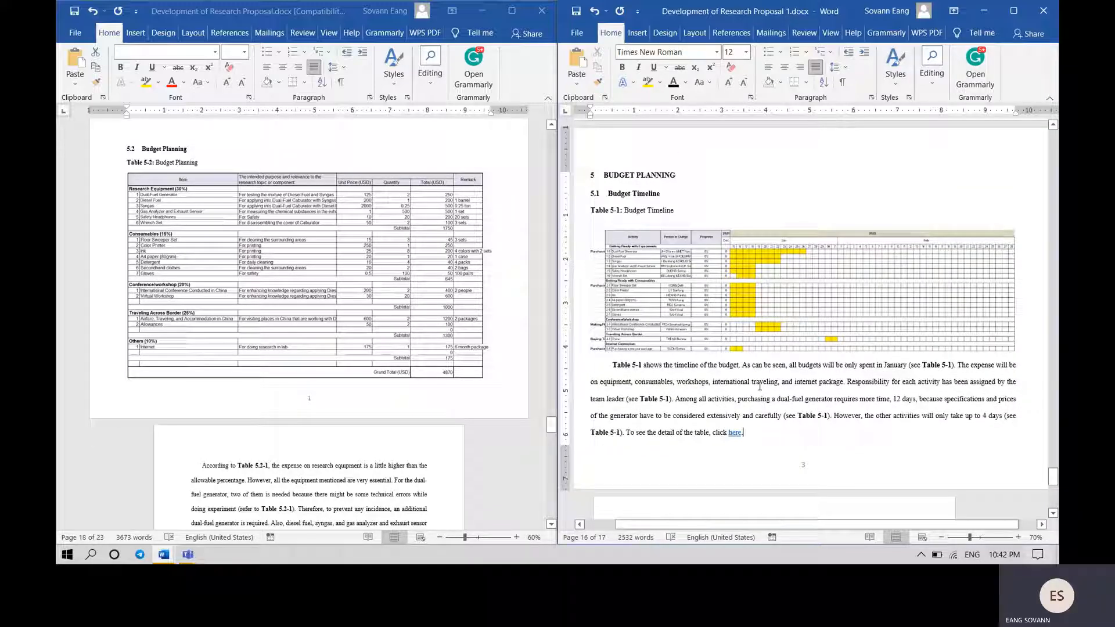
{"action": "scroll", "coordinate": [760, 387], "scroll_direction": "down", "scroll_amount": 1}
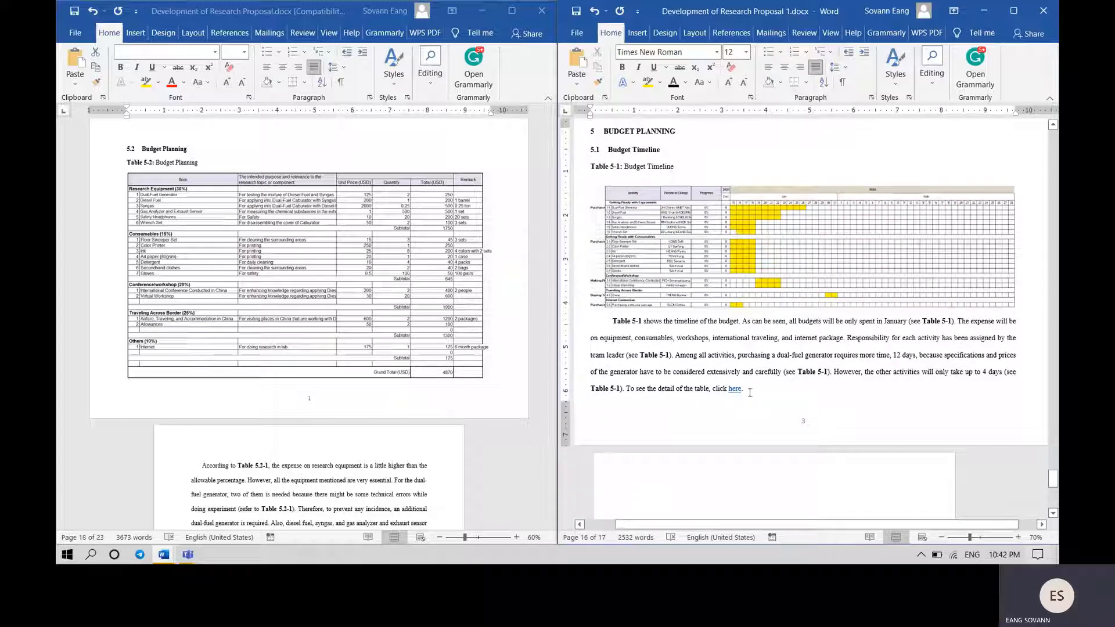
{"action": "key", "text": "ctrl+Return"}
{"action": "key", "text": "ctrl+Return"}
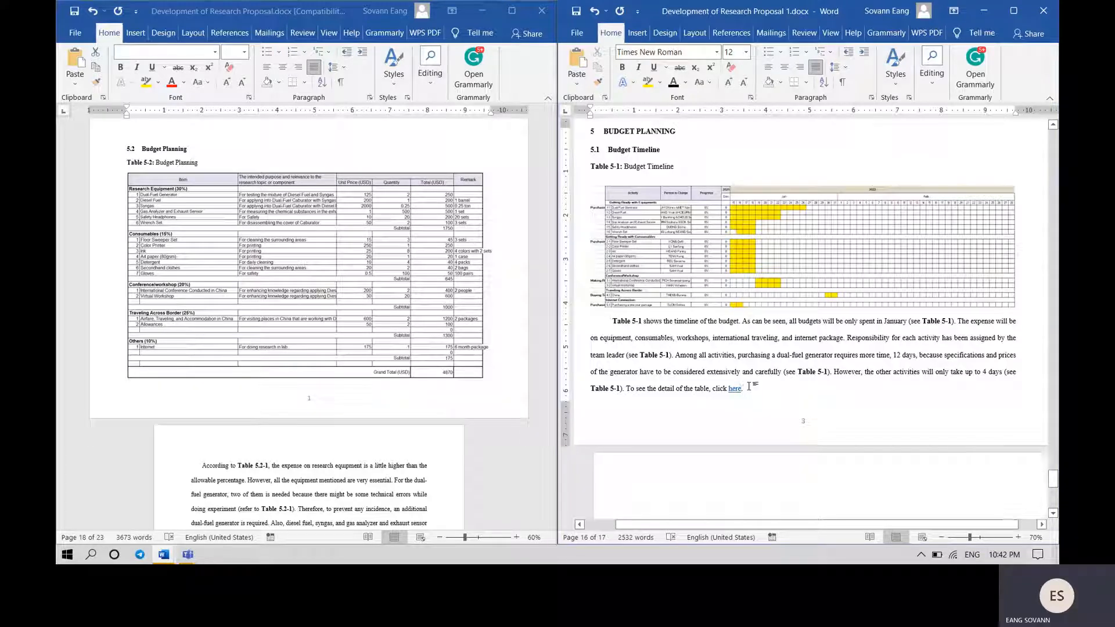
{"action": "scroll", "coordinate": [755, 436], "scroll_direction": "up", "scroll_amount": 8}
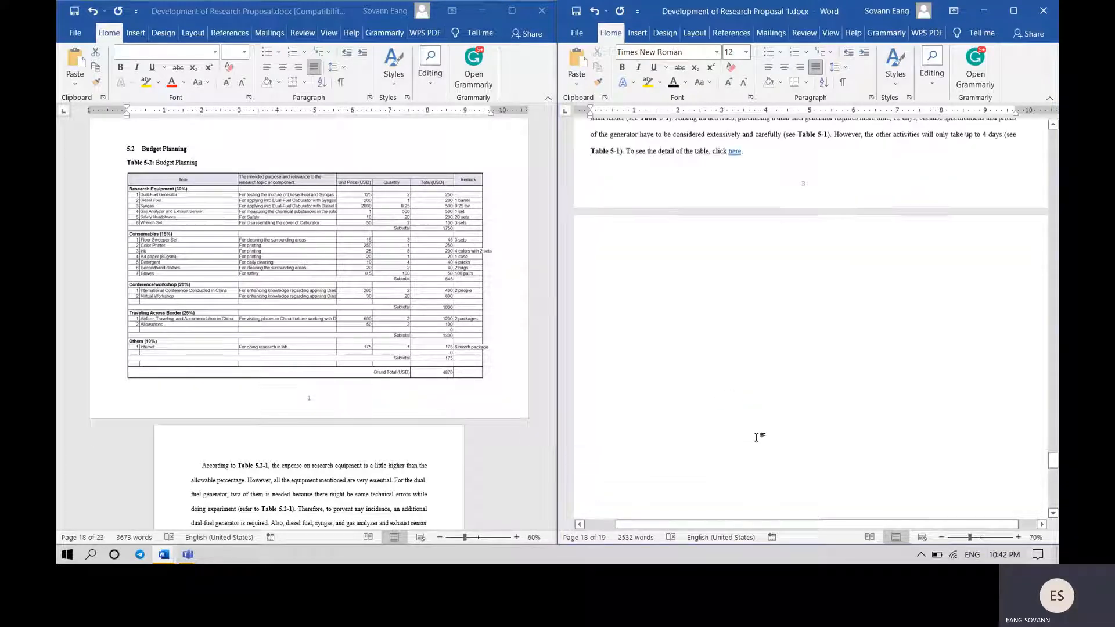
{"action": "scroll", "coordinate": [755, 437], "scroll_direction": "down", "scroll_amount": 2}
{"action": "scroll", "coordinate": [757, 438], "scroll_direction": "down", "scroll_amount": 1}
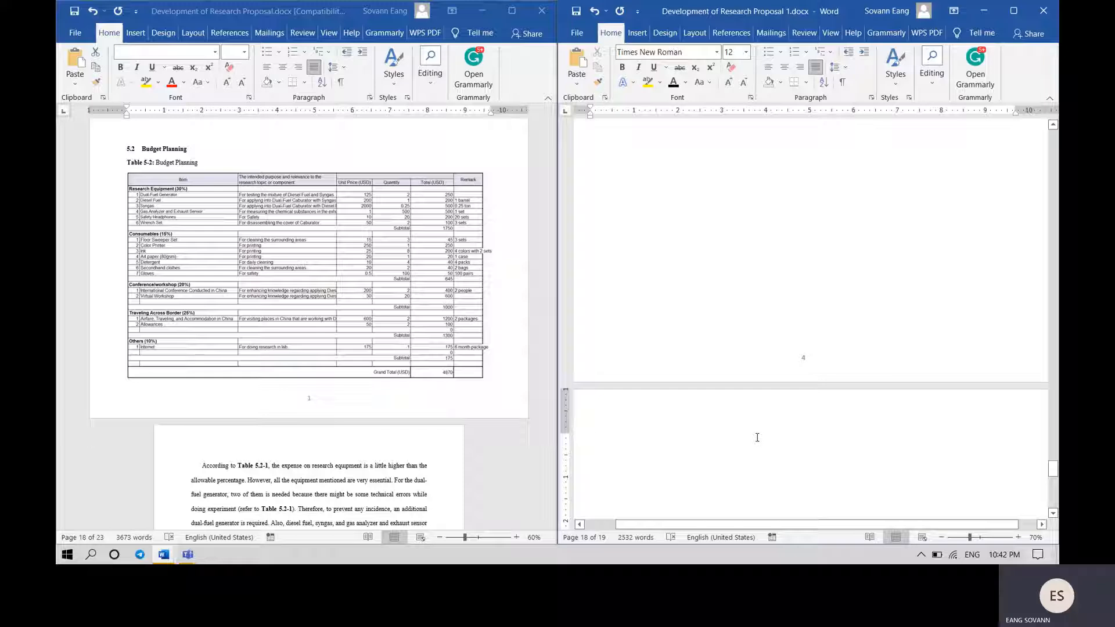
{"action": "key", "text": "BackSpace"}
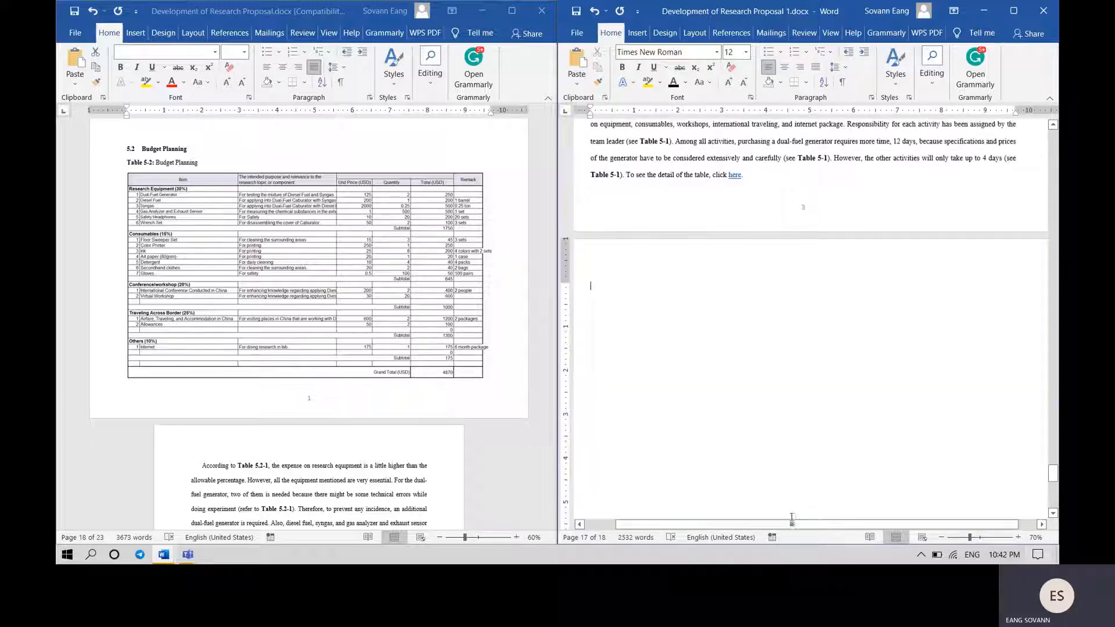
- Copy the heading "5.2 Budget Planning" from the source document onto the new landscape page of the second document
{"action": "left_click_drag", "start_coordinate": [790, 524], "coordinate": [748, 524]}
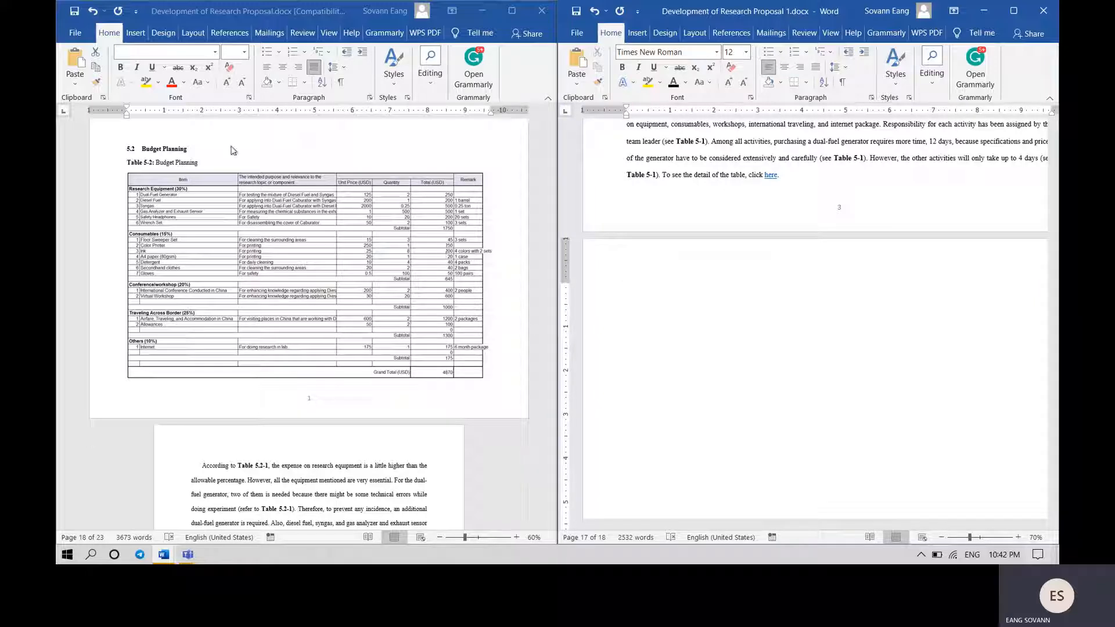
{"action": "left_click_drag", "start_coordinate": [193, 154], "coordinate": [137, 151]}
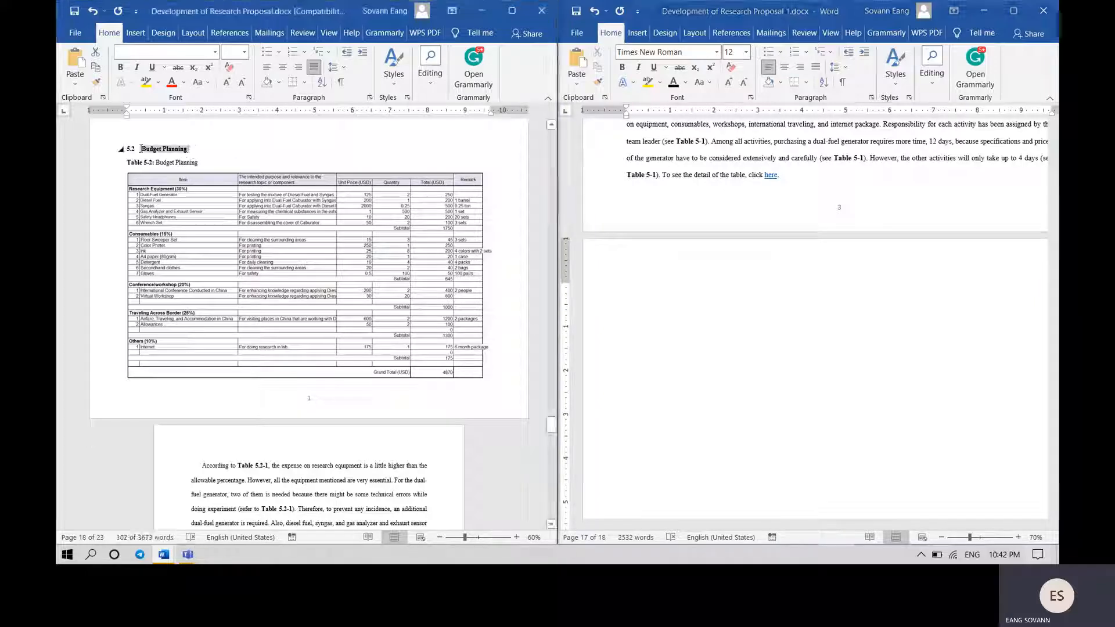
{"action": "left_click", "coordinate": [650, 287]}
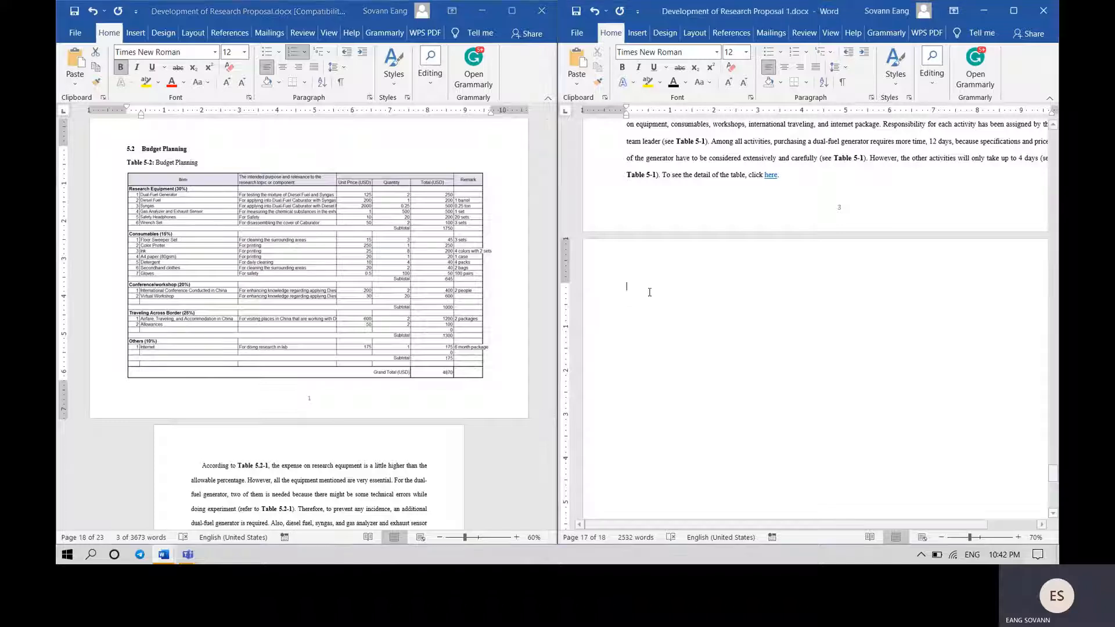
{"action": "type", "text": "5.2\tBudget Planning"}
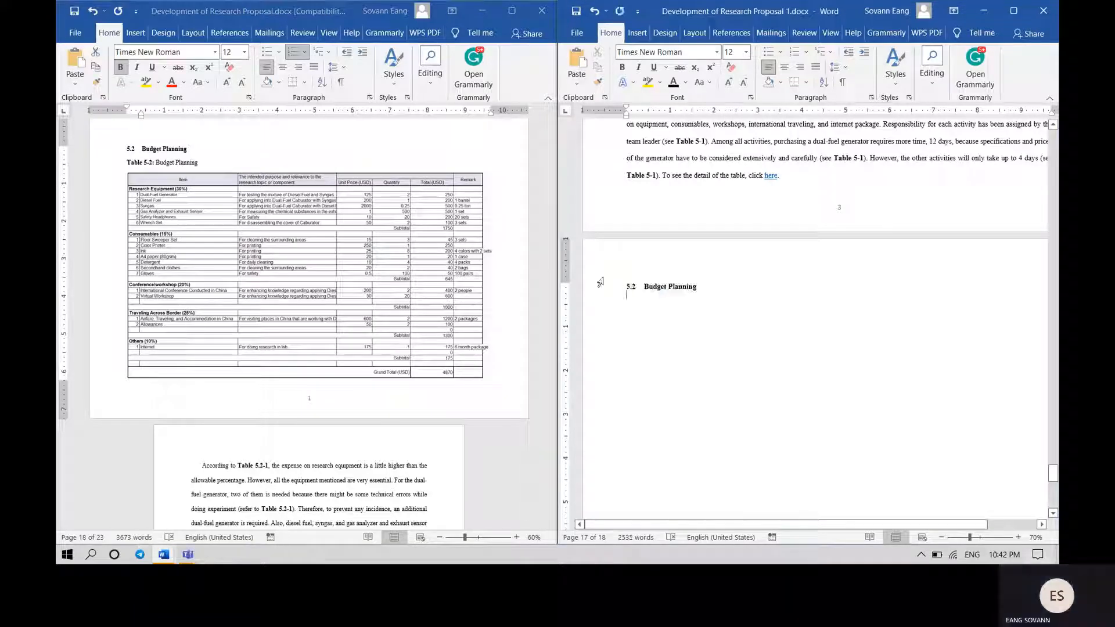
- Copy the budget planning table picture from the source document to below the 5.2 heading in the second document
{"action": "left_click", "coordinate": [203, 215]}
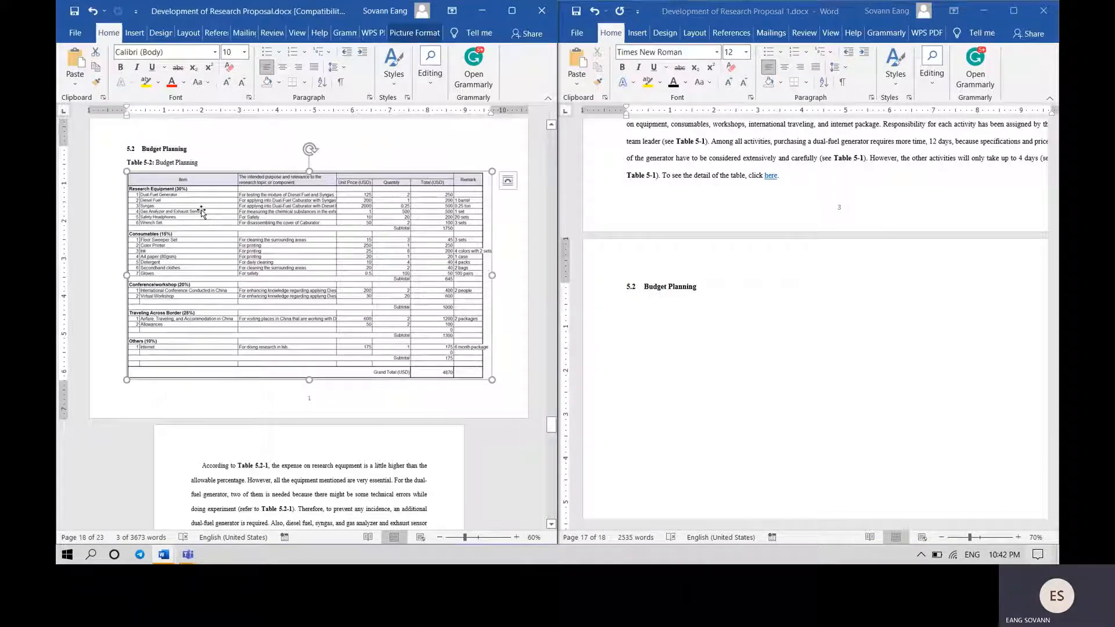
{"action": "left_click", "coordinate": [665, 316]}
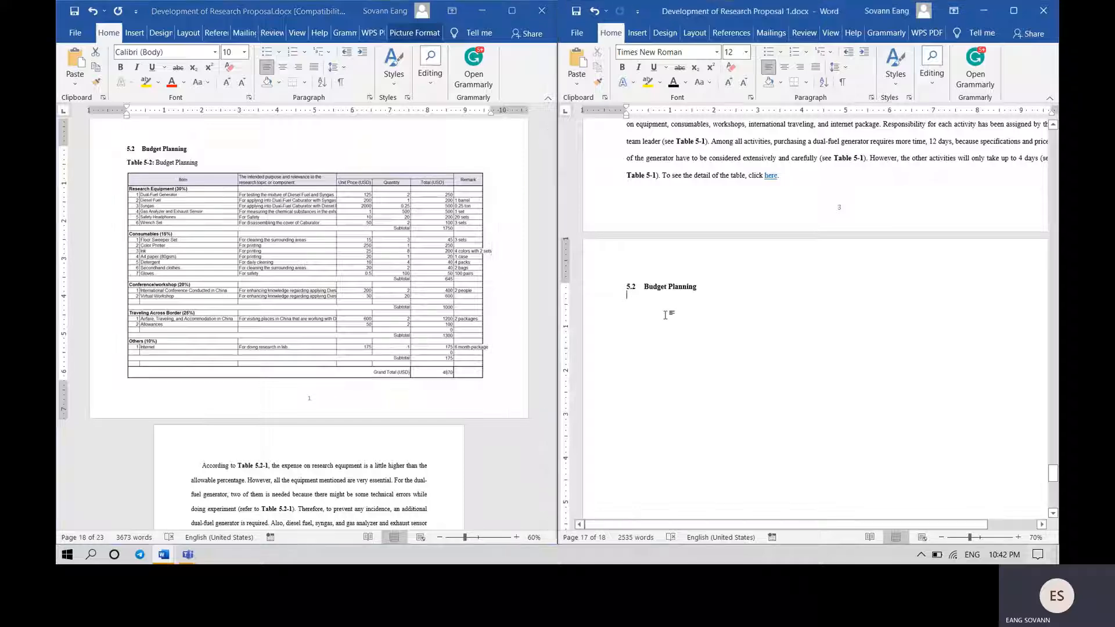
{"action": "key", "text": "ctrl+v"}
- Insert the caption "Table 5-2: Budget Planning" above the pasted budget table picture
{"action": "left_click", "coordinate": [735, 332]}
{"action": "right_click", "coordinate": [735, 332]}
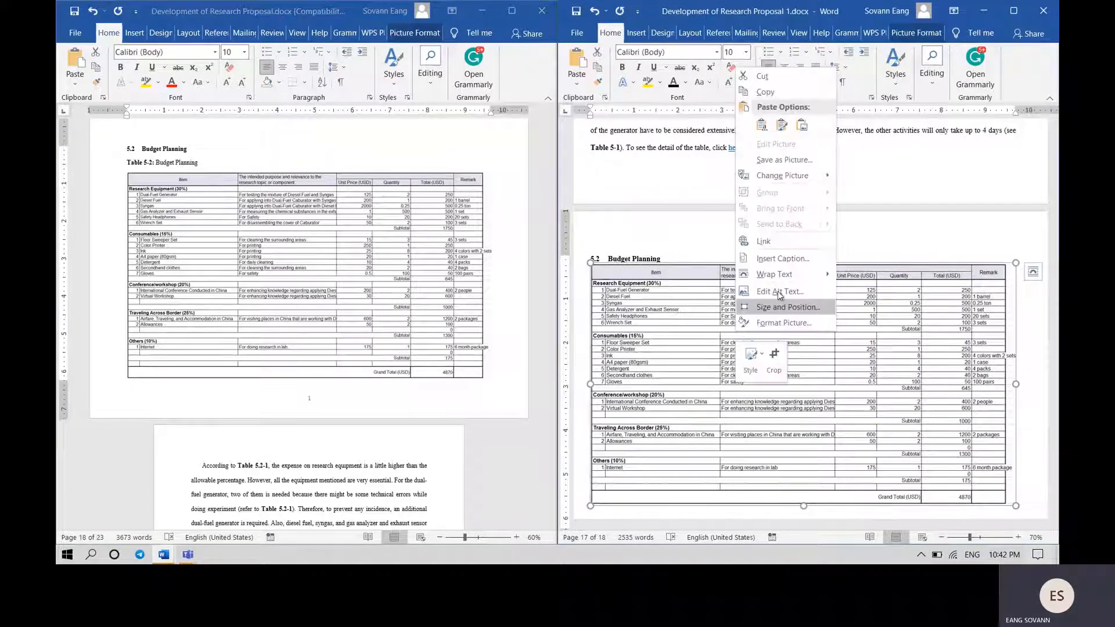
{"action": "left_click", "coordinate": [782, 259]}
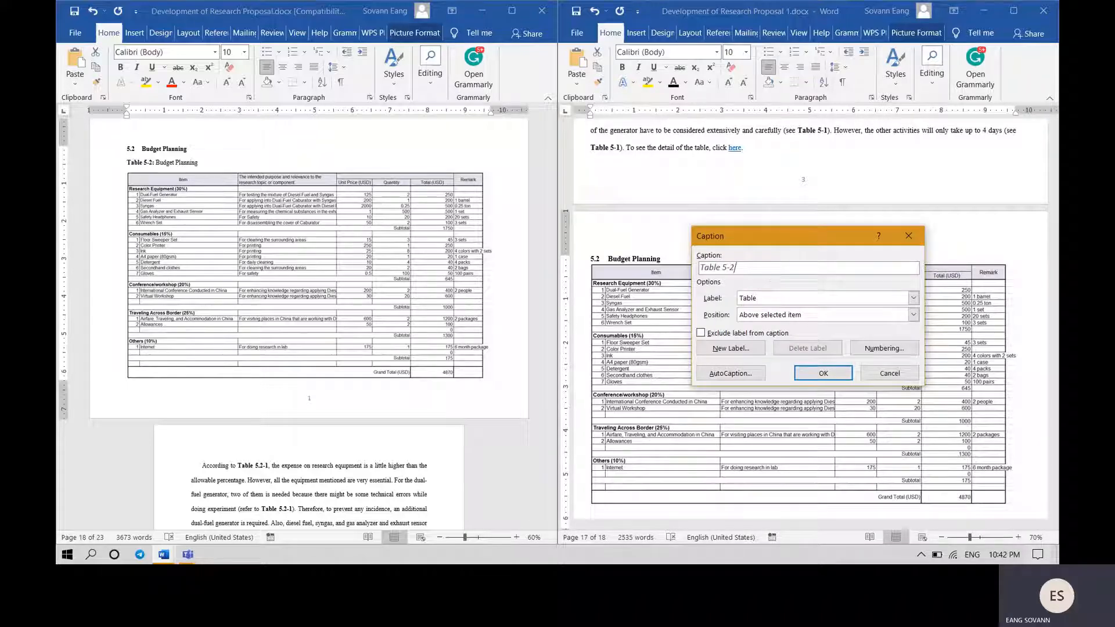
{"action": "type", "text": ": Budget Planning"}
{"action": "key", "text": "Return"}
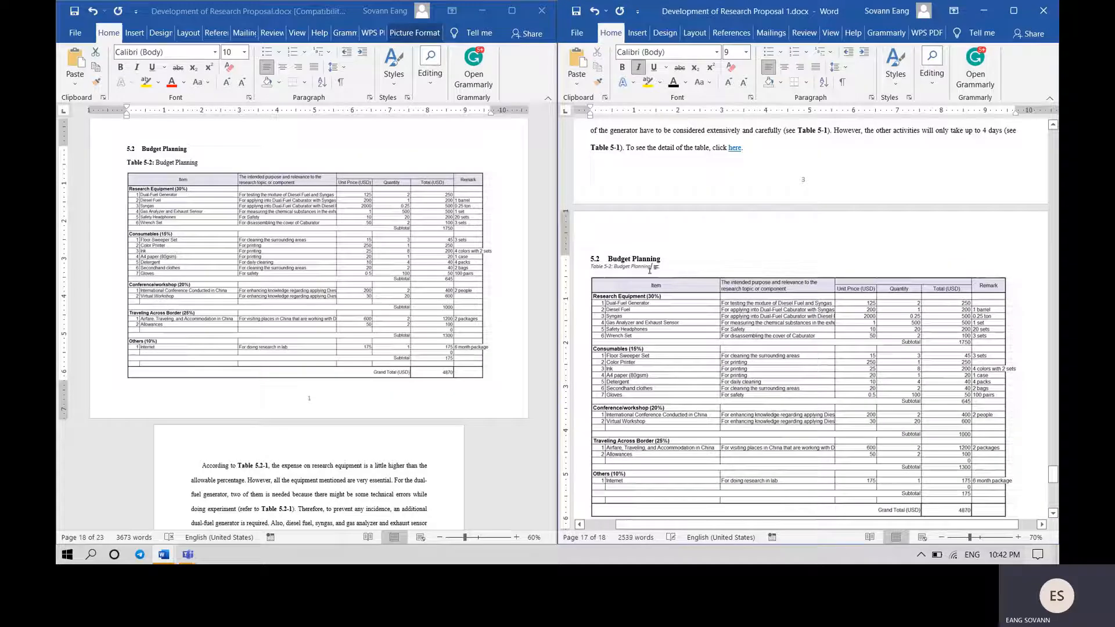
- Format the Budget Planning caption as non-italic Times New Roman, size 12, with a bold "Table 5-2:" label
{"action": "triple_click", "coordinate": [650, 268]}
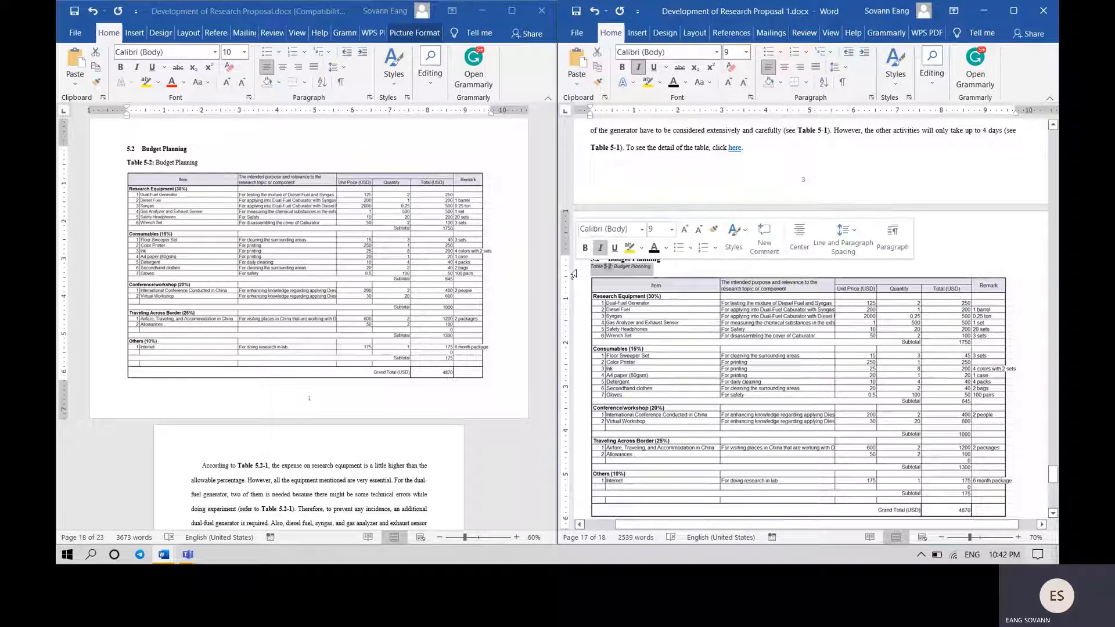
{"action": "left_click", "coordinate": [636, 67]}
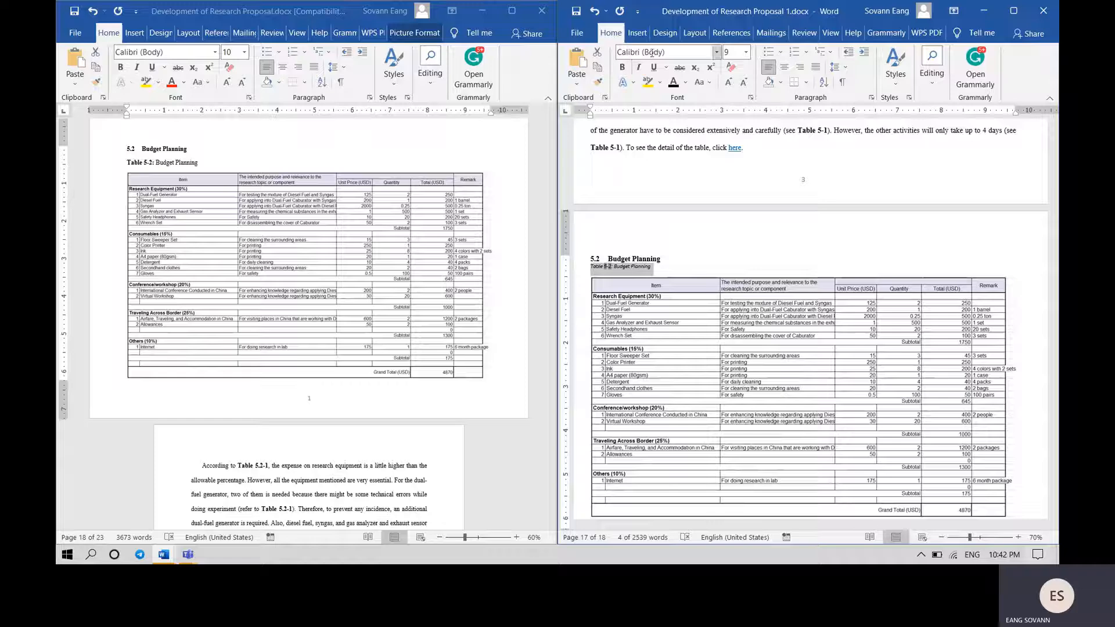
{"action": "left_click", "coordinate": [652, 52]}
{"action": "type", "text": "Times New Roman"}
{"action": "key", "text": "Return"}
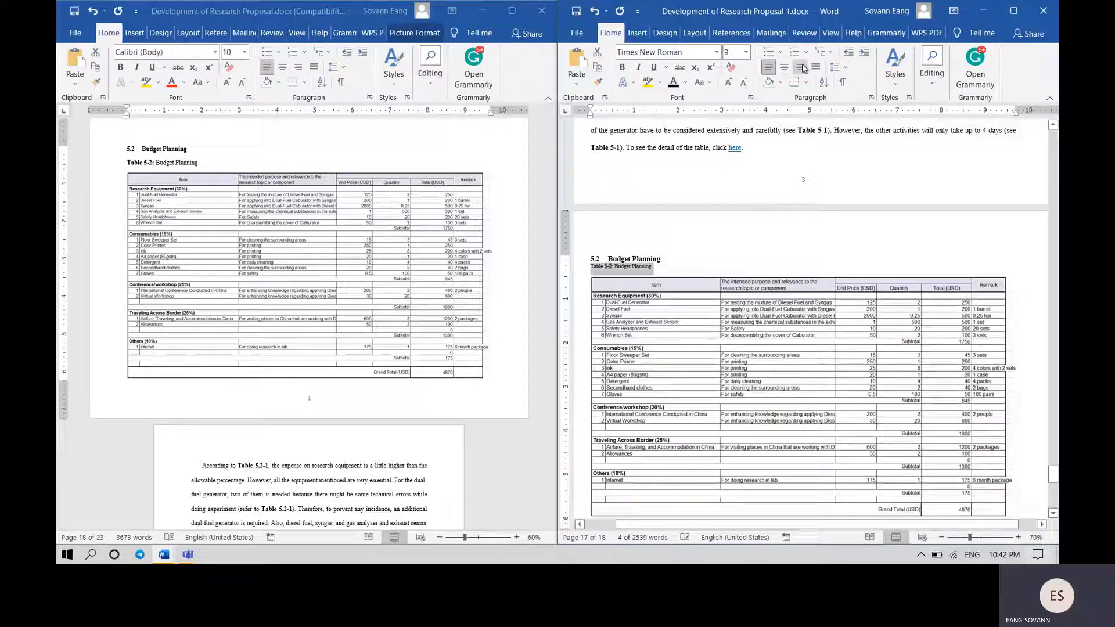
{"action": "left_click", "coordinate": [738, 53]}
{"action": "type", "text": "12"}
{"action": "key", "text": "Return"}
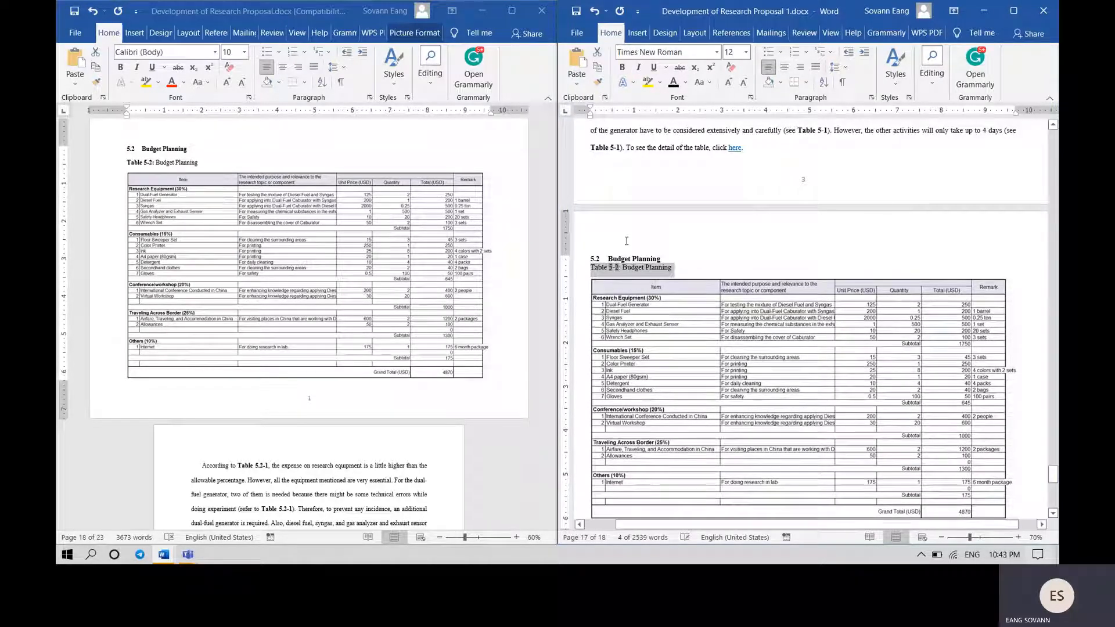
{"action": "left_click", "coordinate": [588, 273]}
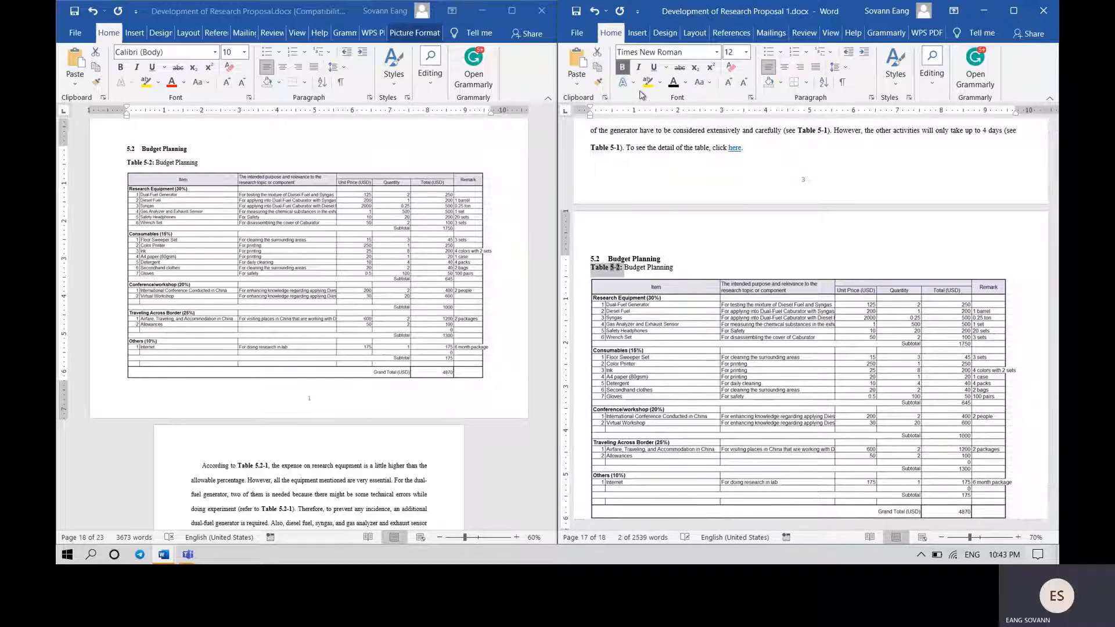
{"action": "left_click", "coordinate": [696, 262]}
{"action": "scroll", "coordinate": [696, 264], "scroll_direction": "down", "scroll_amount": 3}
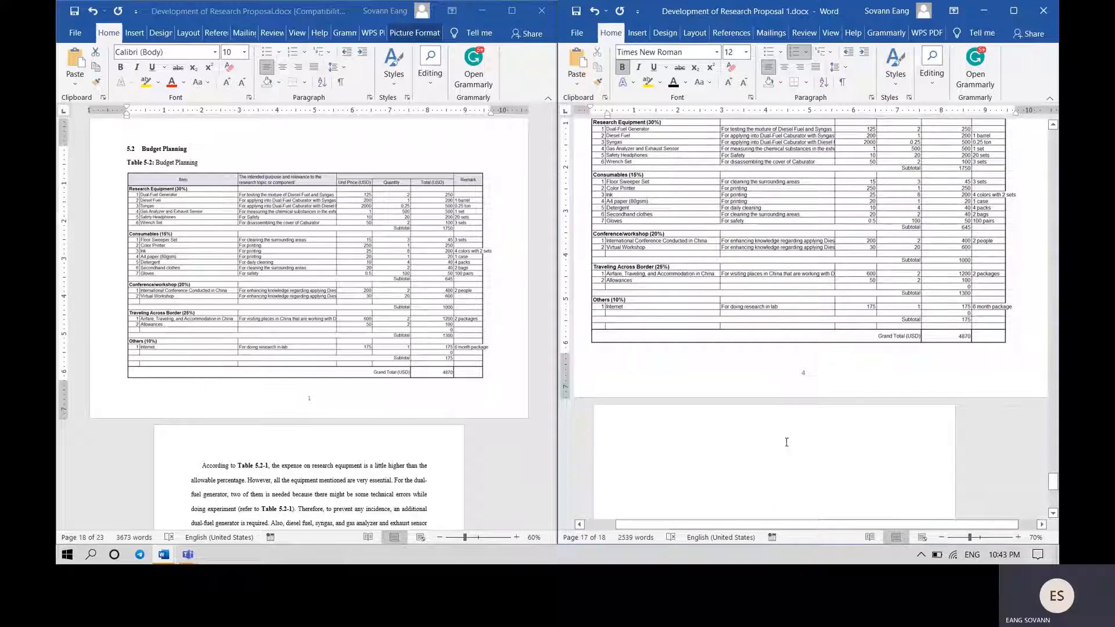
{"action": "left_click", "coordinate": [748, 454]}
{"action": "key", "text": "BackSpace"}
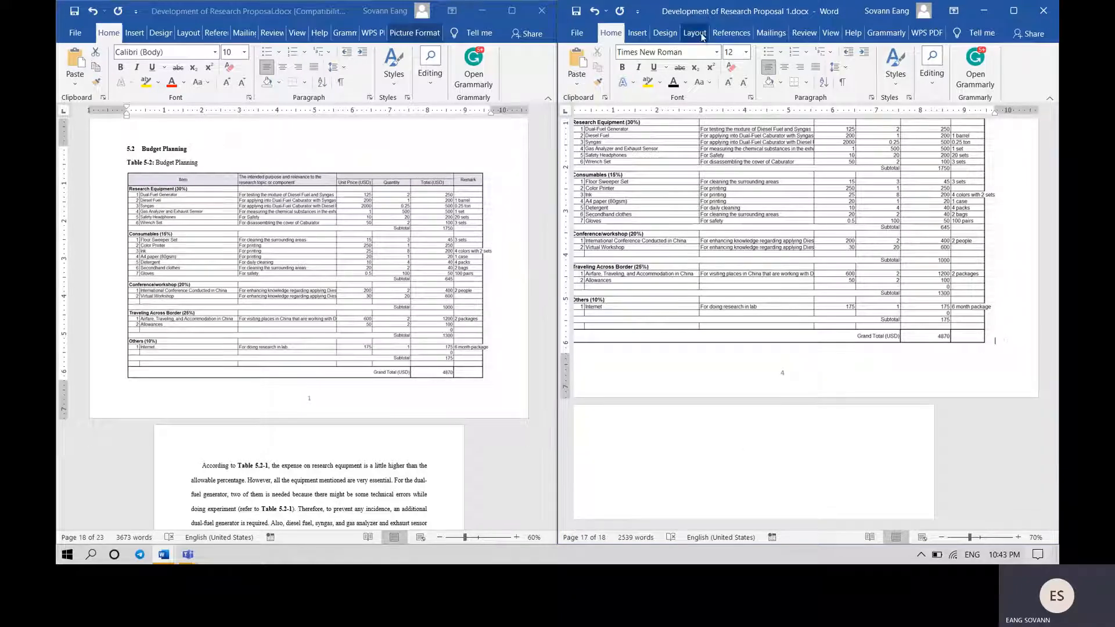
{"action": "left_click", "coordinate": [694, 35]}
{"action": "left_click", "coordinate": [672, 53]}
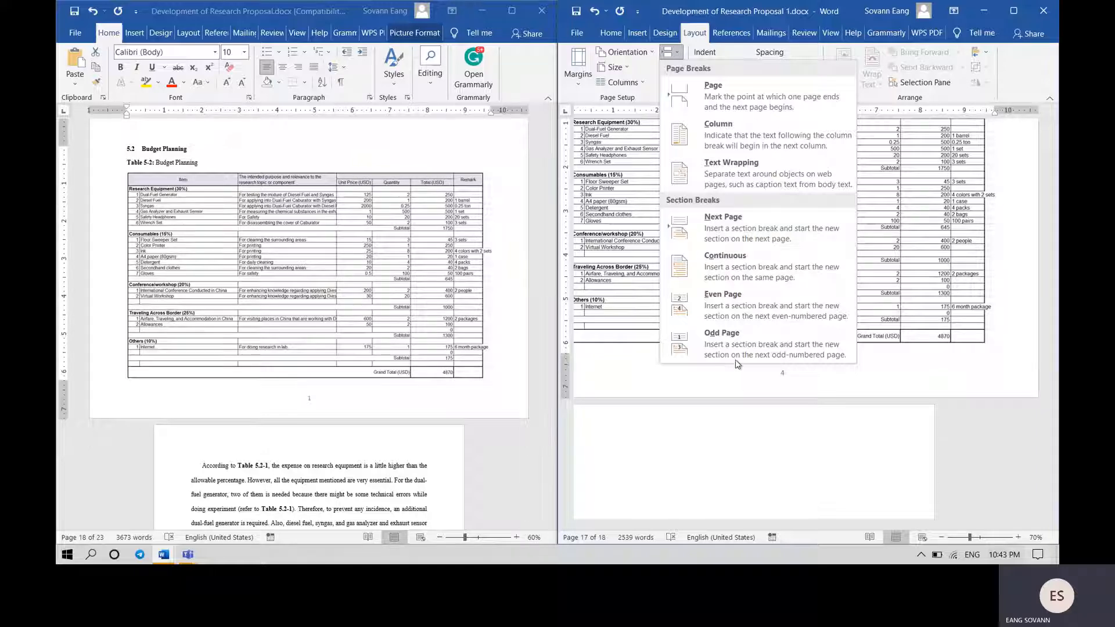
{"action": "left_click", "coordinate": [694, 452]}
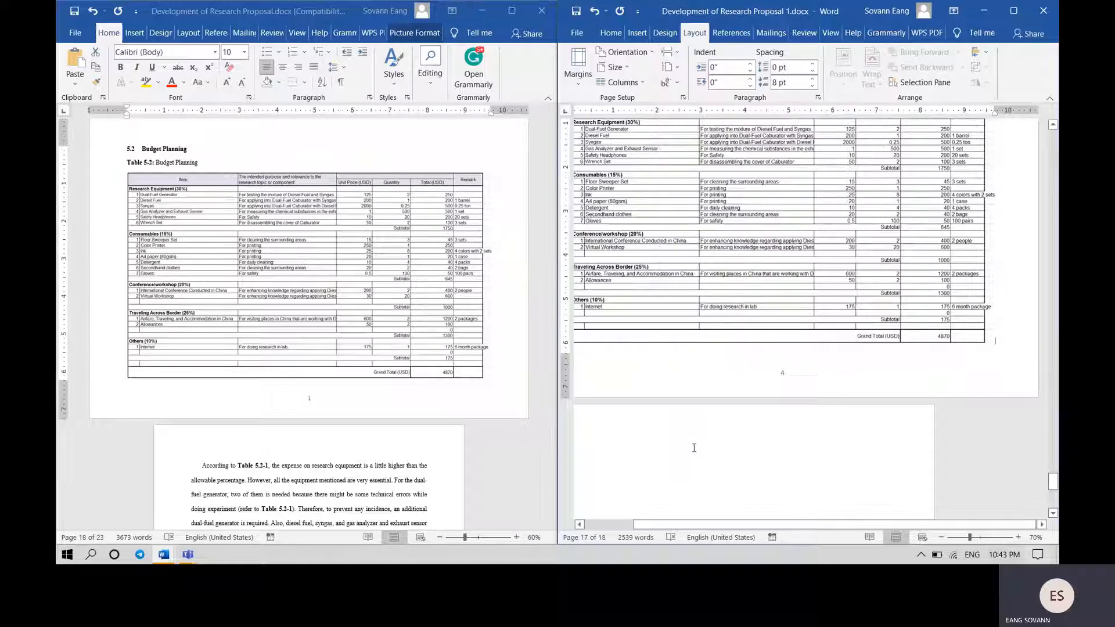
- Try left alignment on the source document's budget explanation paragraph, and restore its justified alignment
{"action": "left_click_drag", "start_coordinate": [824, 524], "coordinate": [775, 525]}
{"action": "scroll", "coordinate": [775, 437], "scroll_direction": "down", "scroll_amount": 2}
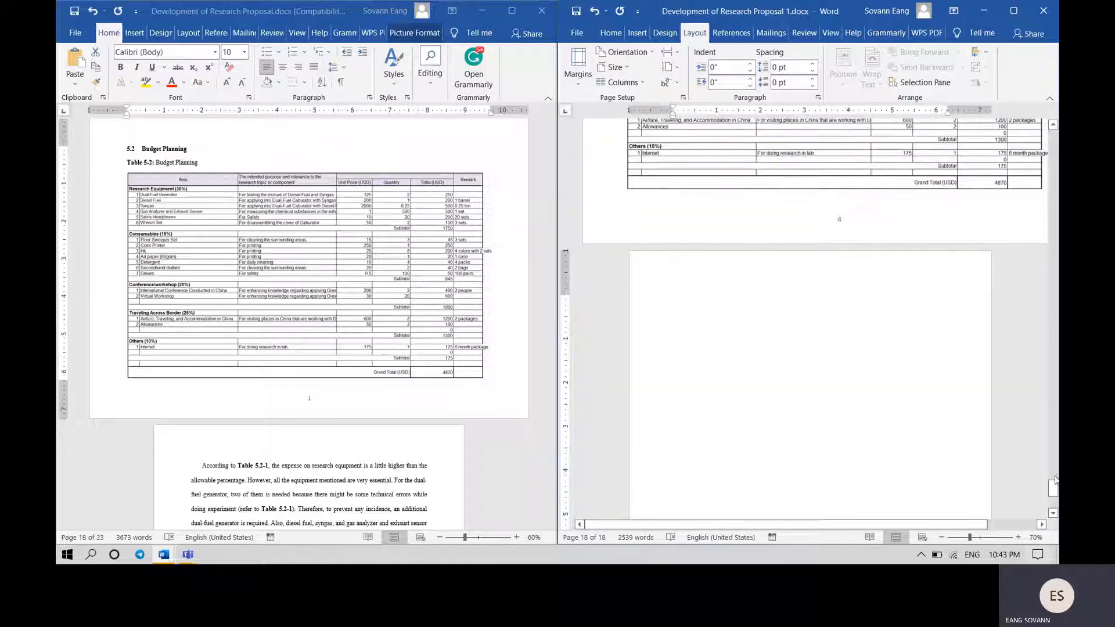
{"action": "mouse_move", "coordinate": [1053, 482]}
{"action": "left_mouse_down"}
{"action": "mouse_move", "coordinate": [1056, 510]}
{"action": "mouse_move", "coordinate": [1055, 241]}
{"action": "mouse_move", "coordinate": [1055, 491]}
{"action": "left_mouse_up"}
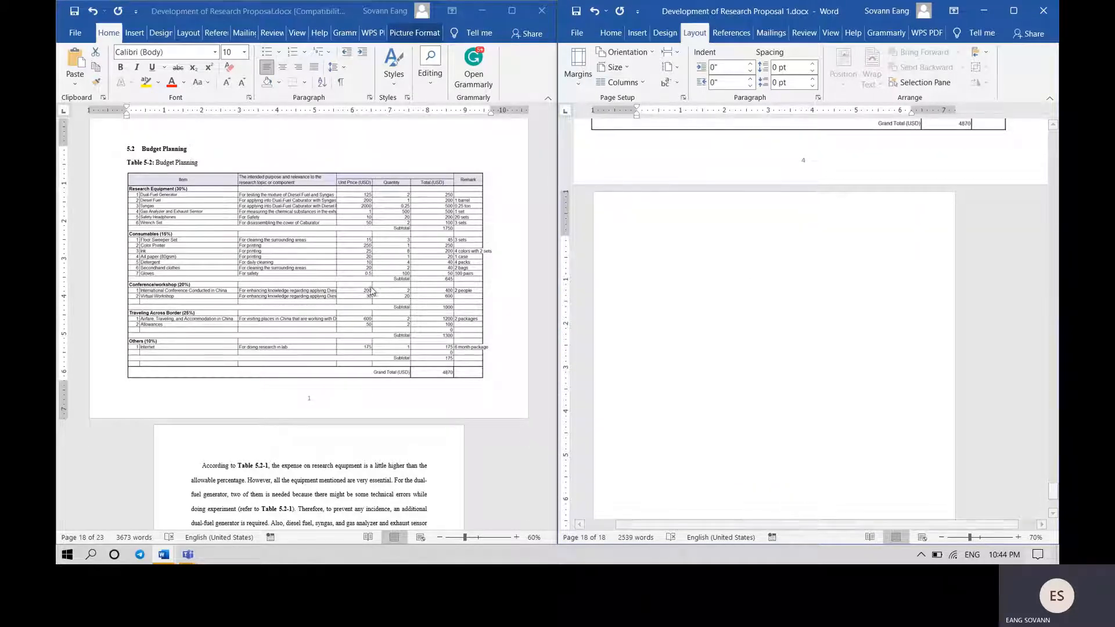
{"action": "scroll", "coordinate": [389, 273], "scroll_direction": "down", "scroll_amount": 3}
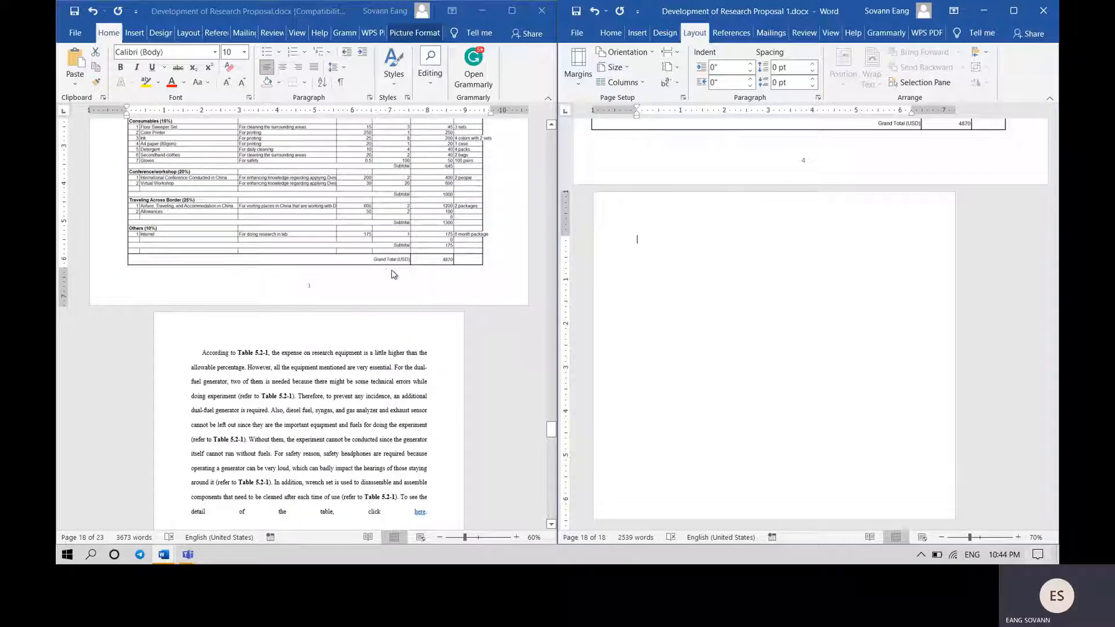
{"action": "scroll", "coordinate": [334, 325], "scroll_direction": "down", "scroll_amount": 2}
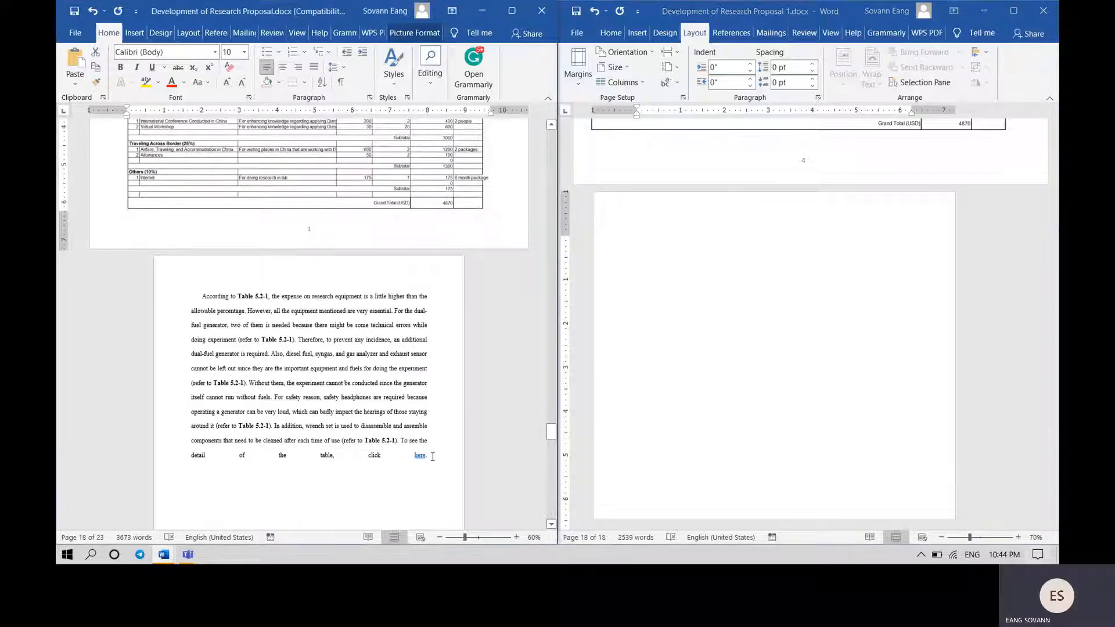
{"action": "left_click_drag", "start_coordinate": [431, 456], "coordinate": [190, 456]}
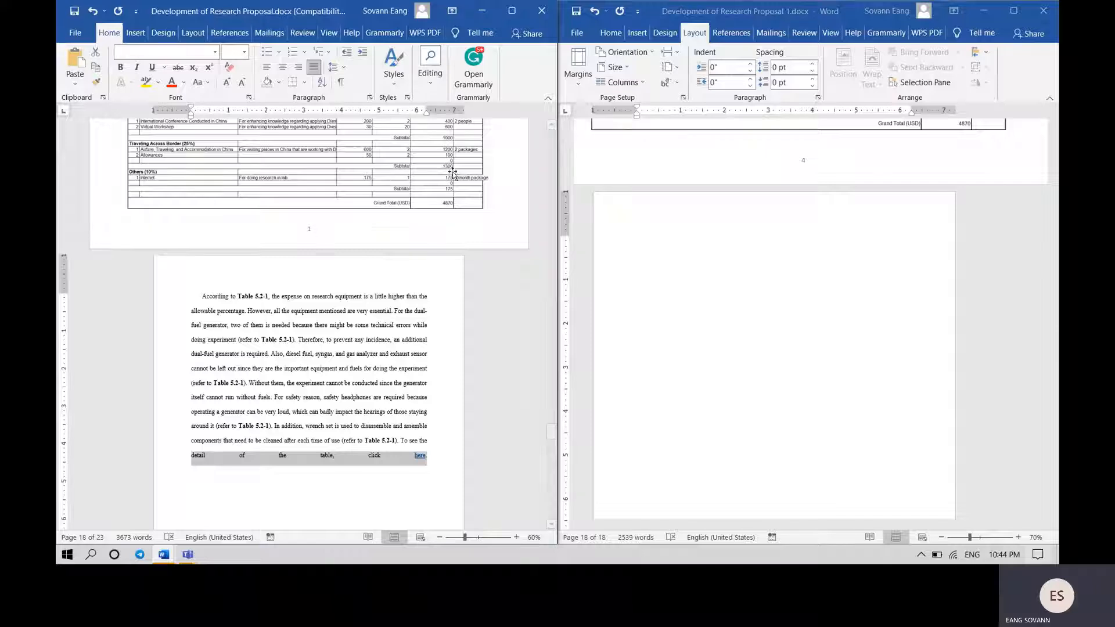
{"action": "left_click", "coordinate": [266, 66]}
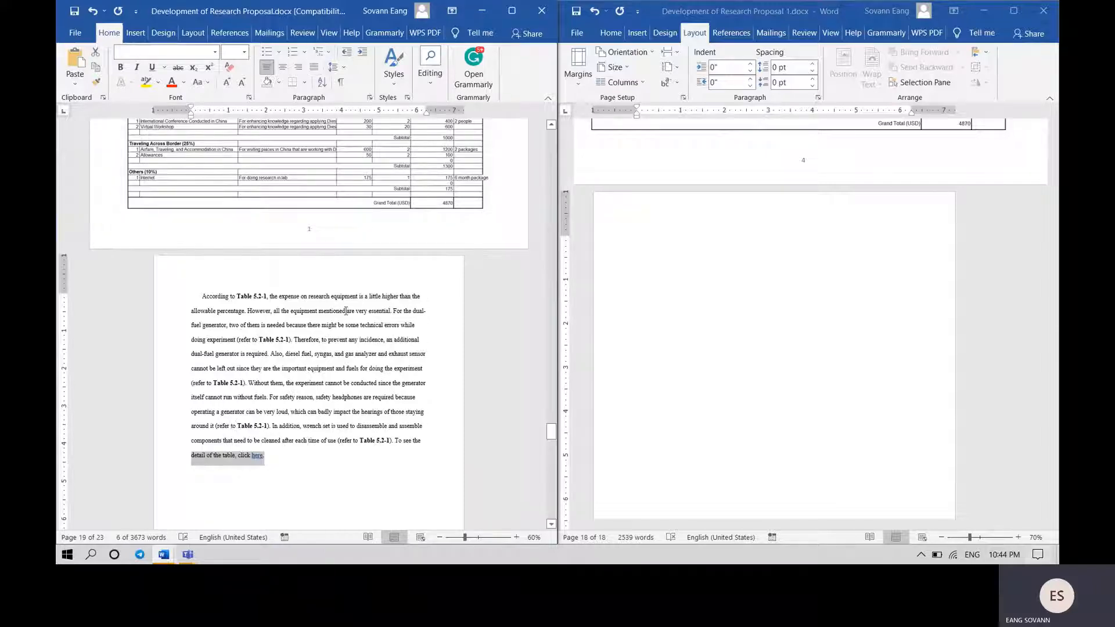
{"action": "key", "text": "ctrl+j"}
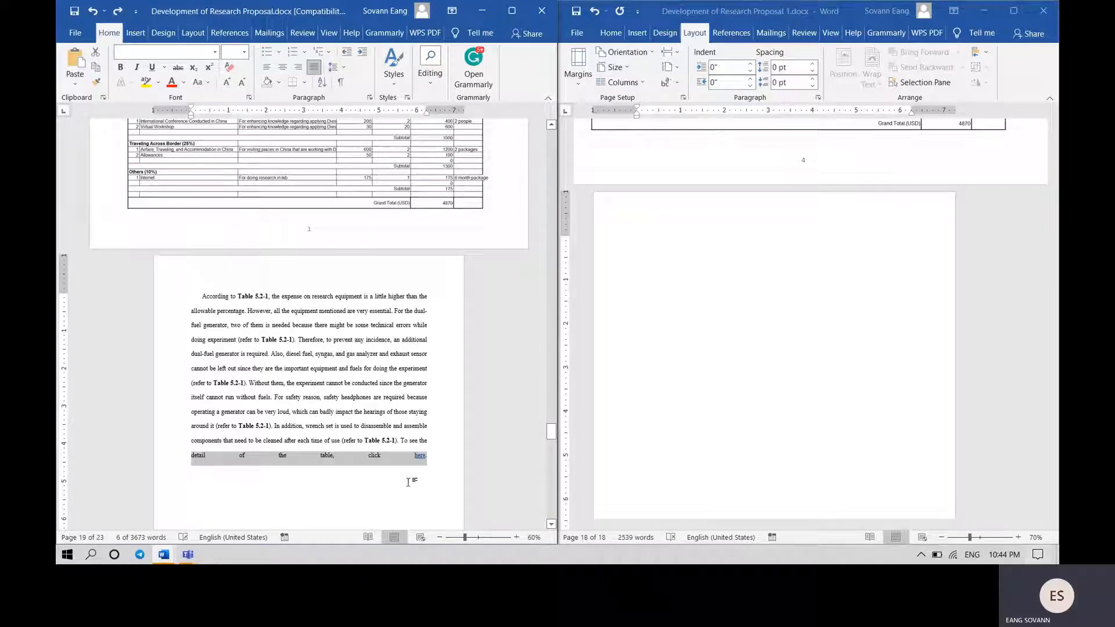
- Copy the budget explanation paragraph from the source document onto the portrait page after the budget table in the second document
{"action": "left_click", "coordinate": [440, 455]}
{"action": "left_click_drag", "start_coordinate": [311, 455], "coordinate": [201, 299]}
{"action": "key", "text": "ctrl+c"}
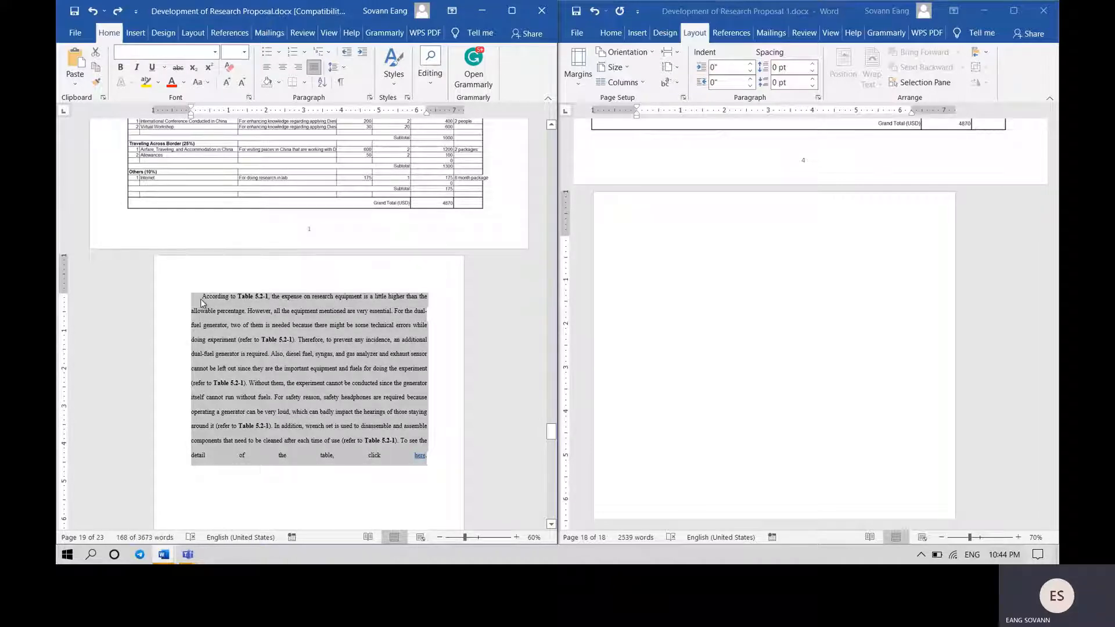
{"action": "left_click", "coordinate": [651, 251]}
{"action": "key", "text": "ctrl+v"}
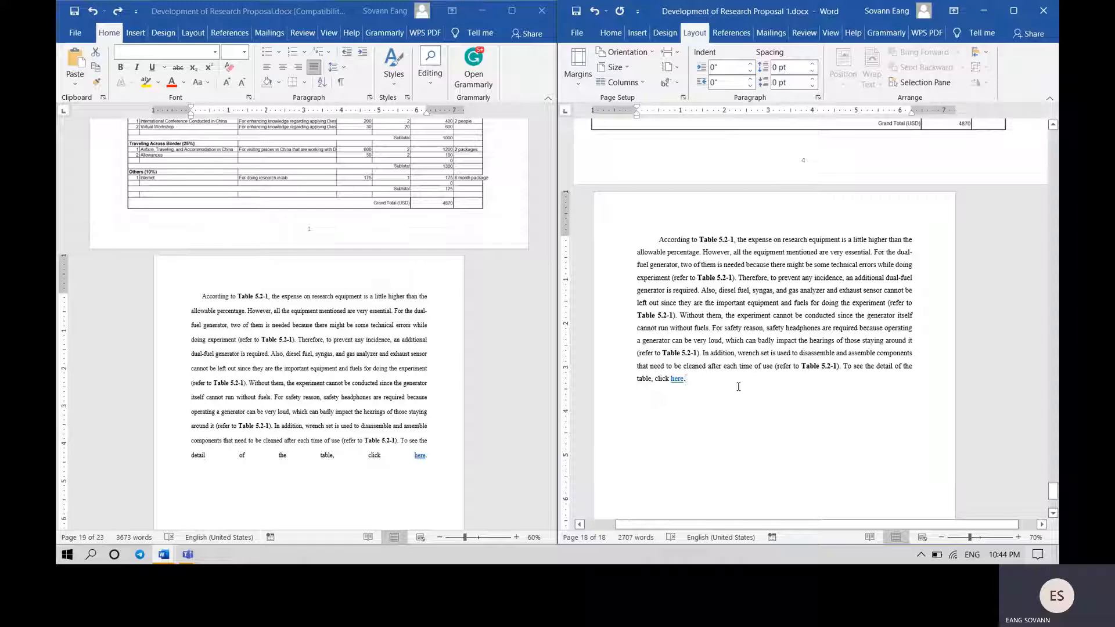
- Set double line spacing without extra space between same-style paragraphs from the Table 5-2 caption through the pasted budget explanation
{"action": "left_click_drag", "start_coordinate": [709, 378], "coordinate": [591, 256]}
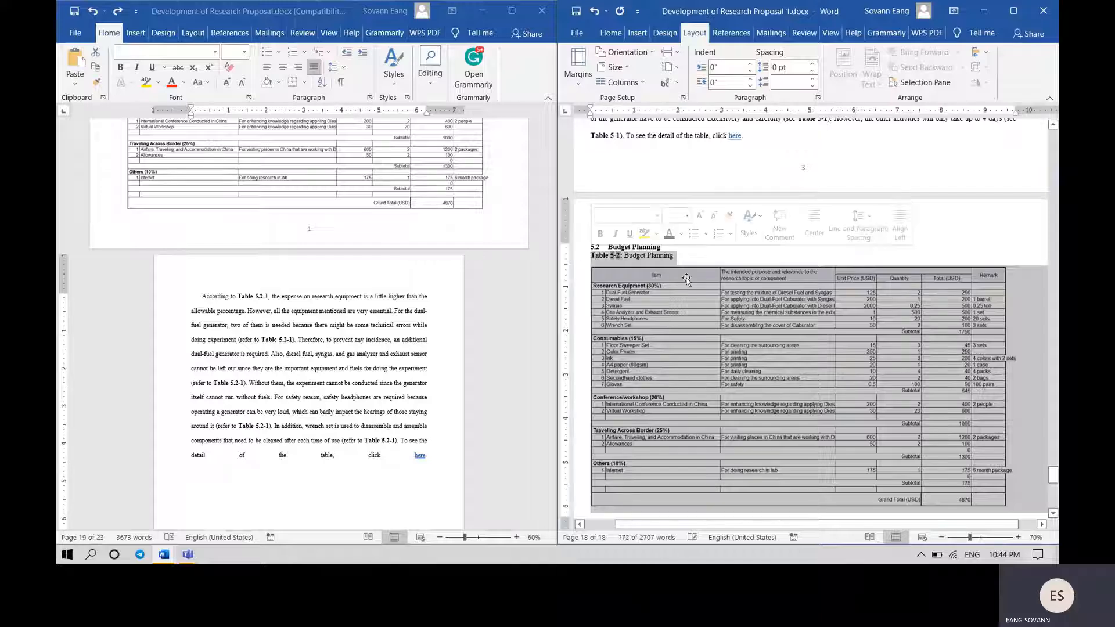
{"action": "scroll", "coordinate": [354, 320], "scroll_direction": "up", "scroll_amount": 3}
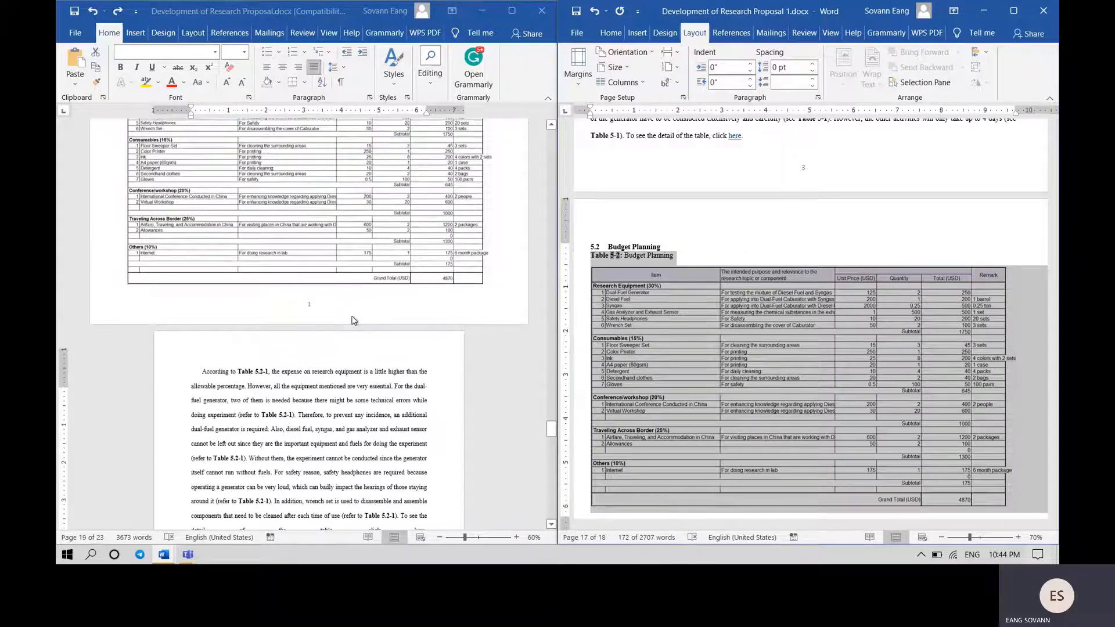
{"action": "scroll", "coordinate": [353, 320], "scroll_direction": "up", "scroll_amount": 8}
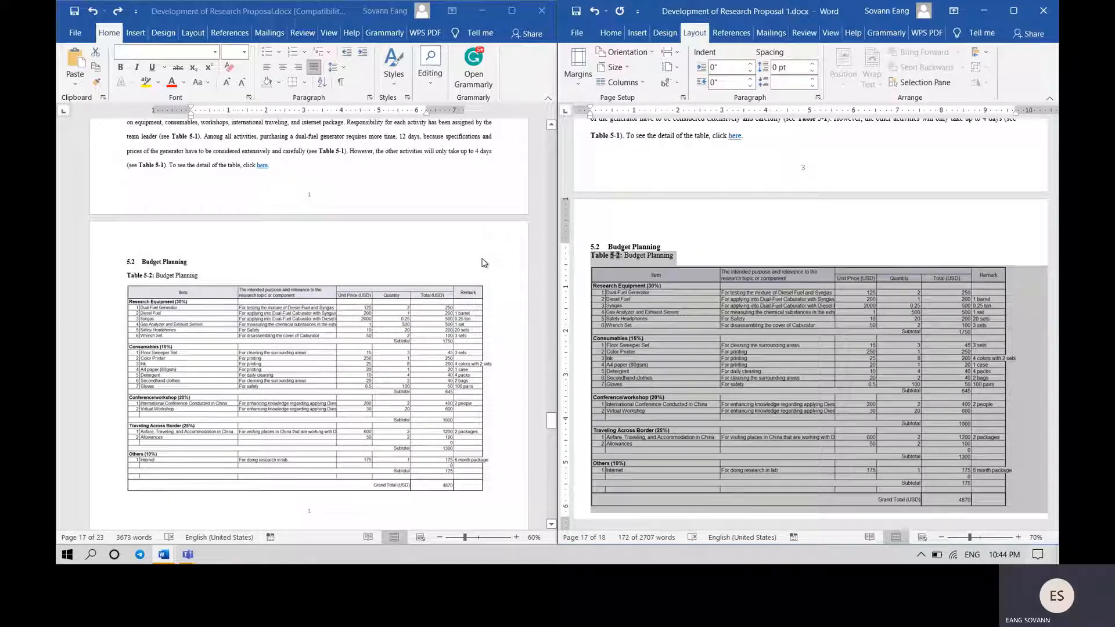
{"action": "scroll", "coordinate": [484, 263], "scroll_direction": "down", "scroll_amount": 8}
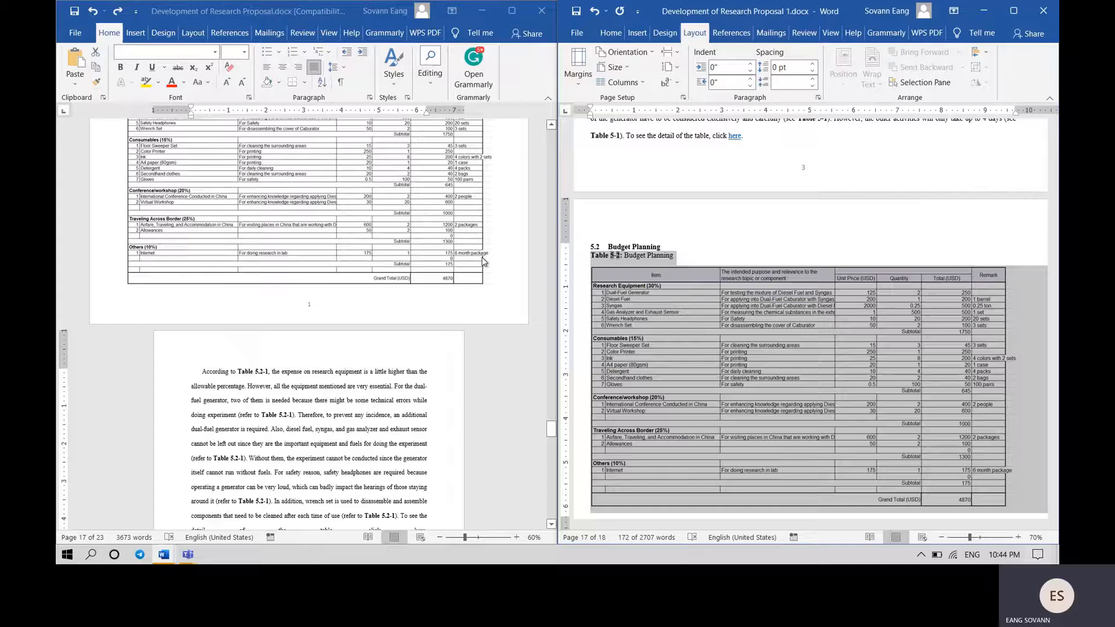
{"action": "scroll", "coordinate": [484, 262], "scroll_direction": "up", "scroll_amount": 4}
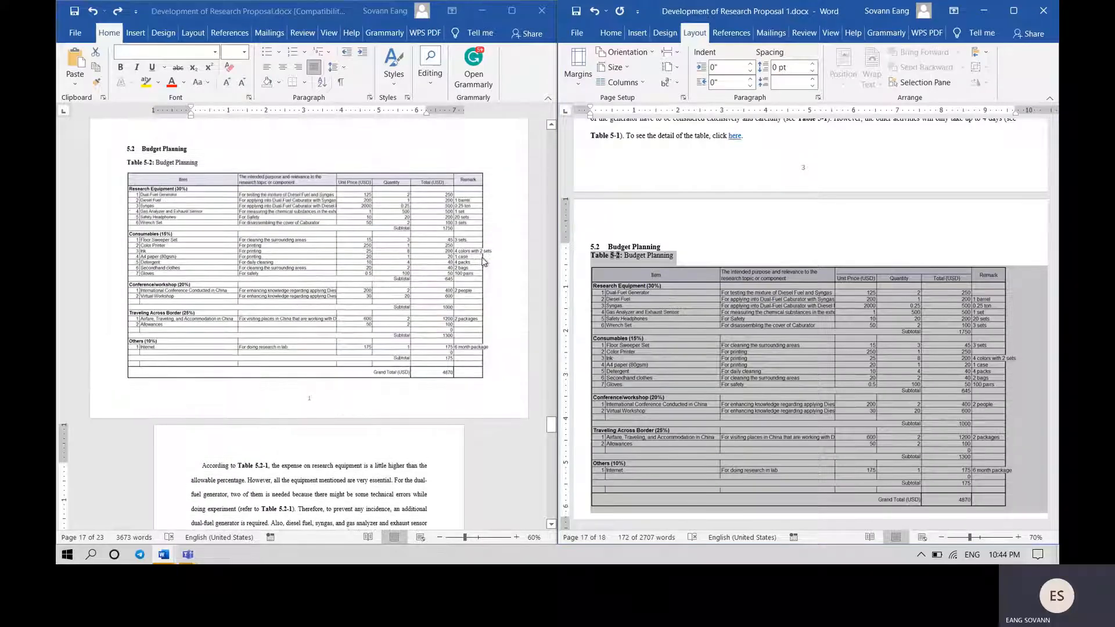
{"action": "scroll", "coordinate": [482, 262], "scroll_direction": "up", "scroll_amount": 12}
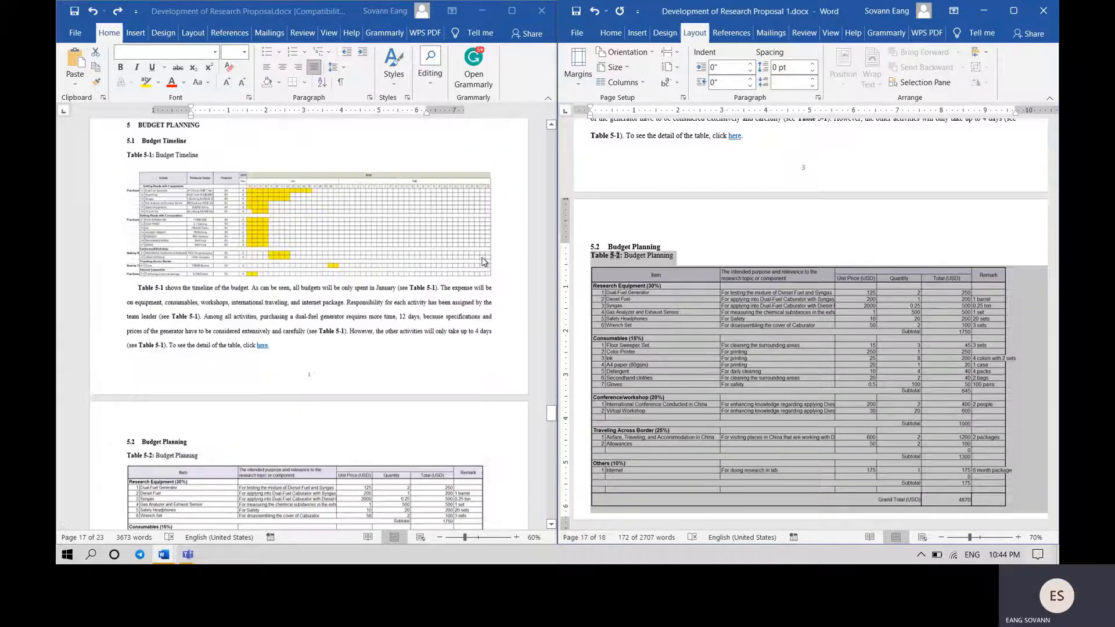
{"action": "scroll", "coordinate": [484, 263], "scroll_direction": "up", "scroll_amount": 4}
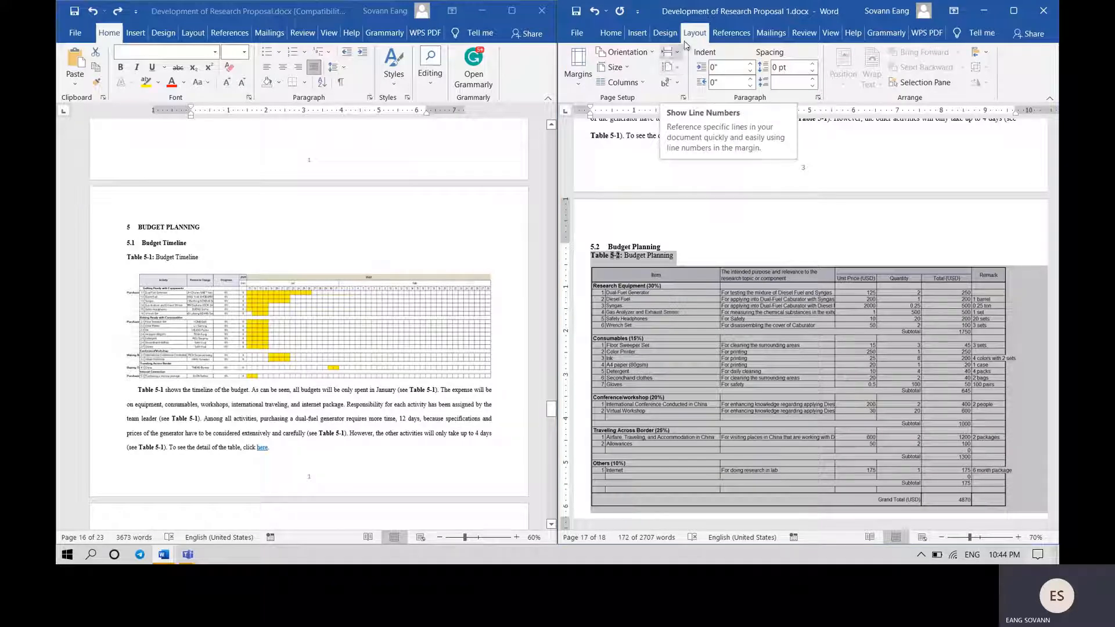
{"action": "left_click", "coordinate": [611, 33]}
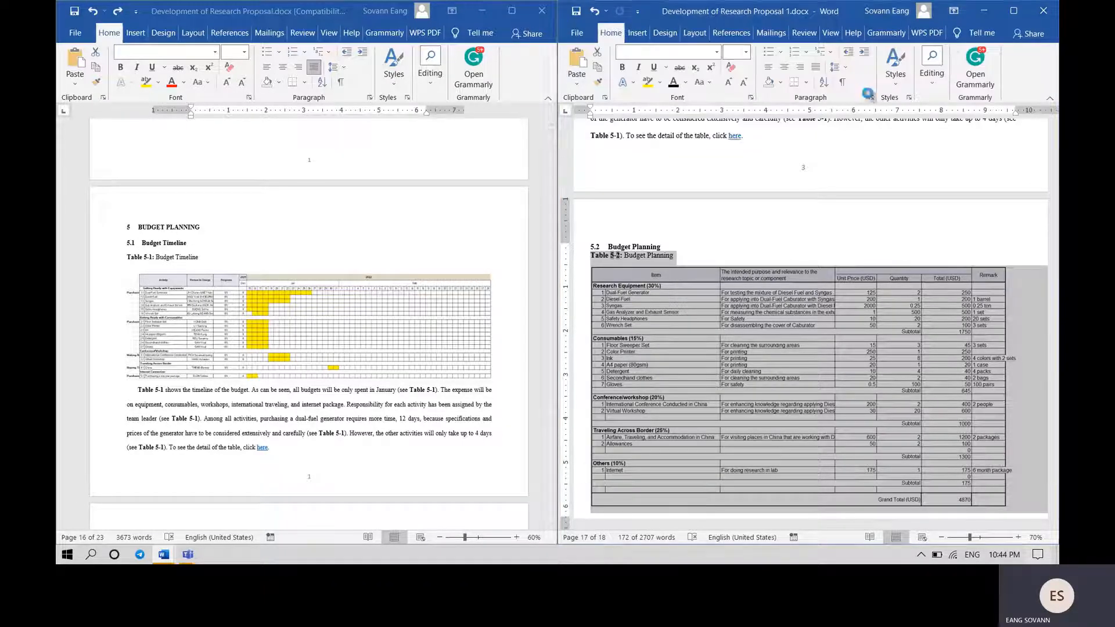
{"action": "left_click", "coordinate": [868, 96]}
{"action": "left_click", "coordinate": [853, 292]}
{"action": "left_click", "coordinate": [836, 317]}
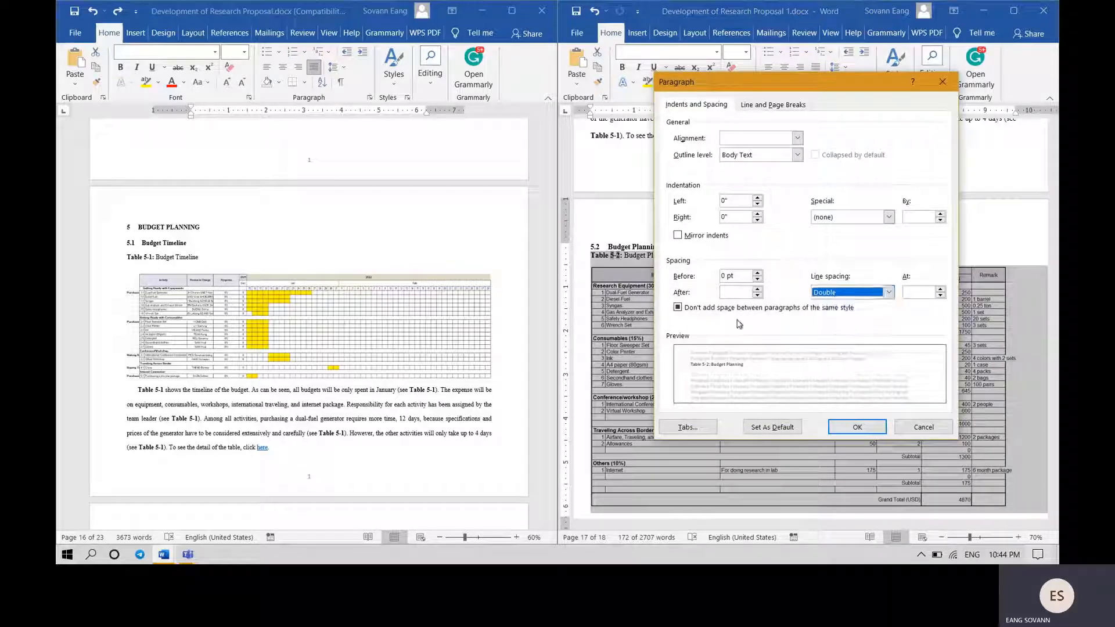
{"action": "left_click", "coordinate": [719, 308]}
{"action": "left_click", "coordinate": [856, 426]}
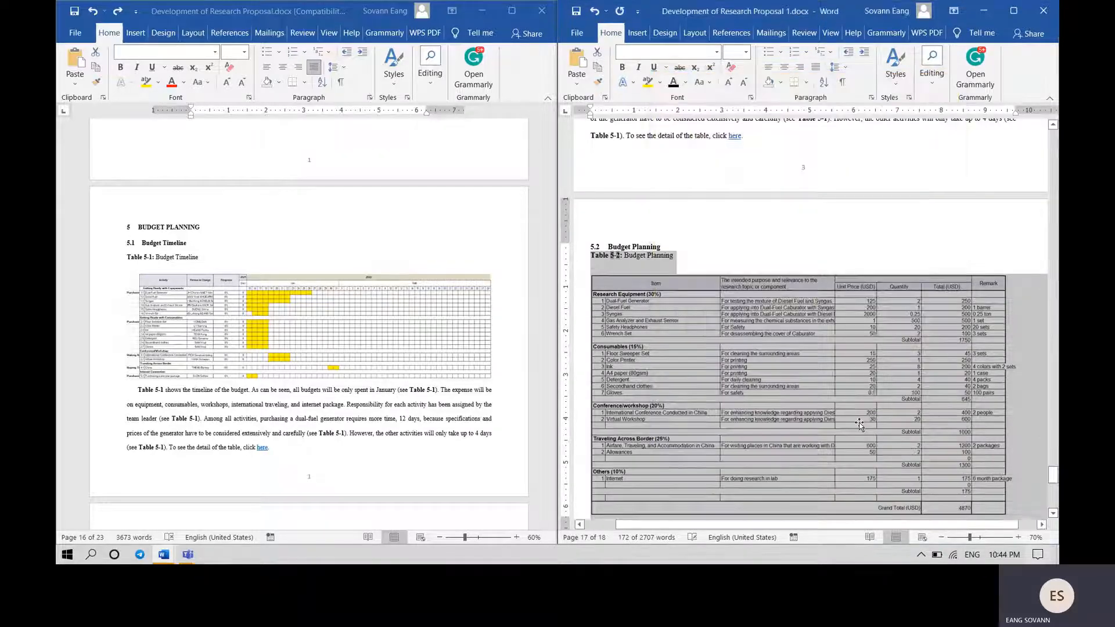
- Give the 5.2 Budget Planning heading and its table caption double line spacing with no added space between same-style paragraphs
{"action": "left_click", "coordinate": [612, 247]}
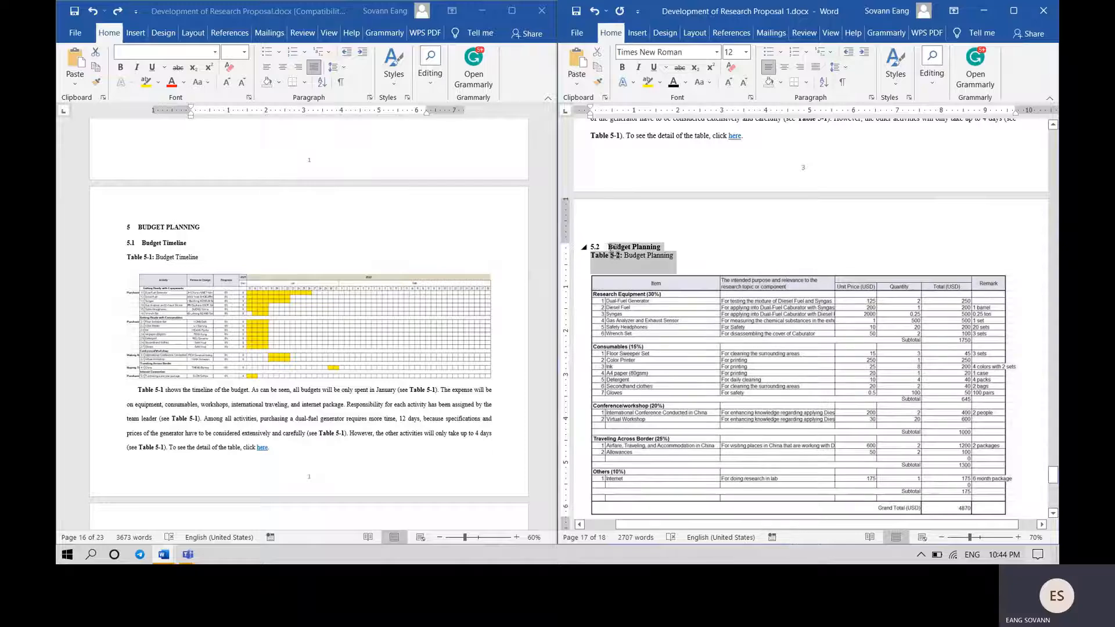
{"action": "left_click", "coordinate": [871, 98]}
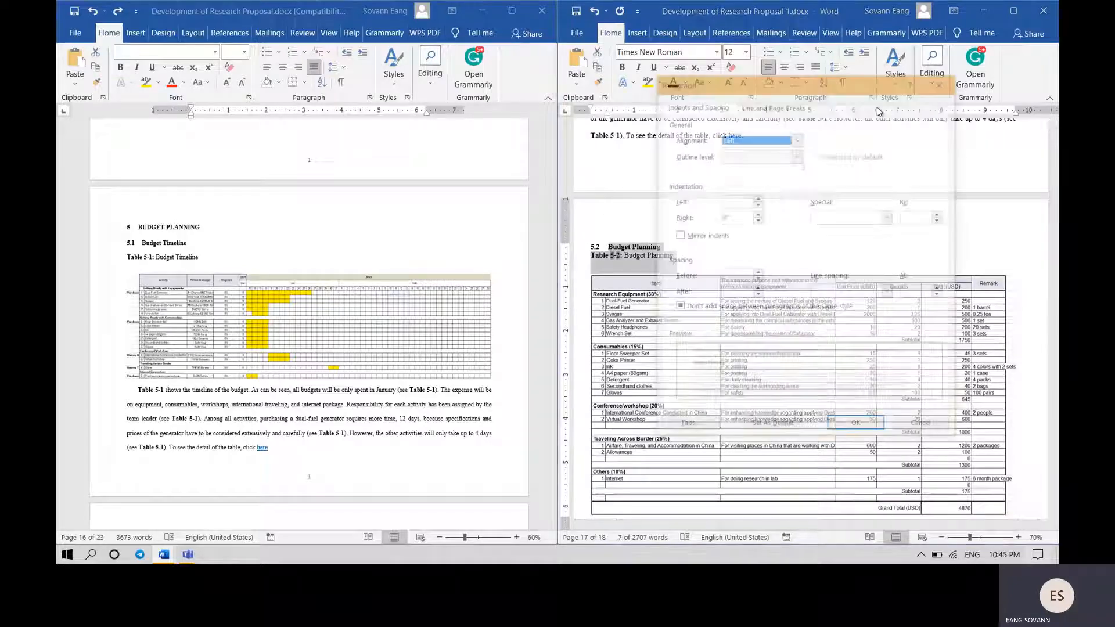
{"action": "left_click", "coordinate": [888, 292]}
{"action": "left_click", "coordinate": [824, 319]}
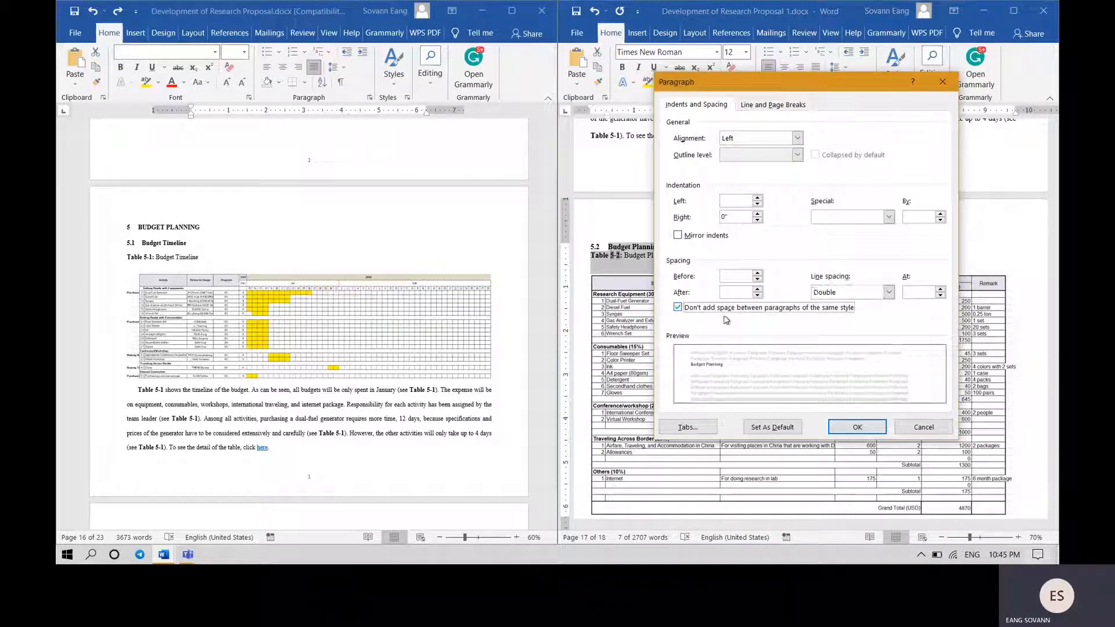
{"action": "left_click", "coordinate": [843, 422]}
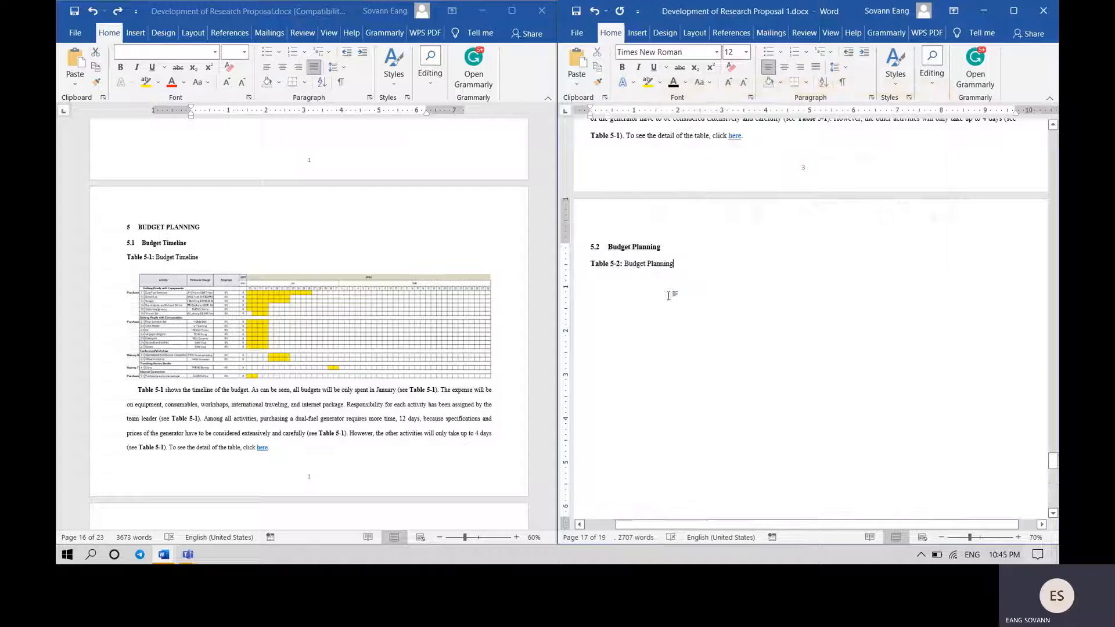
- Shrink the budget table picture until it fits on the page below its caption, and stretch its width toward the margin
{"action": "scroll", "coordinate": [717, 336], "scroll_direction": "down", "scroll_amount": 6}
{"action": "left_click", "coordinate": [776, 414]}
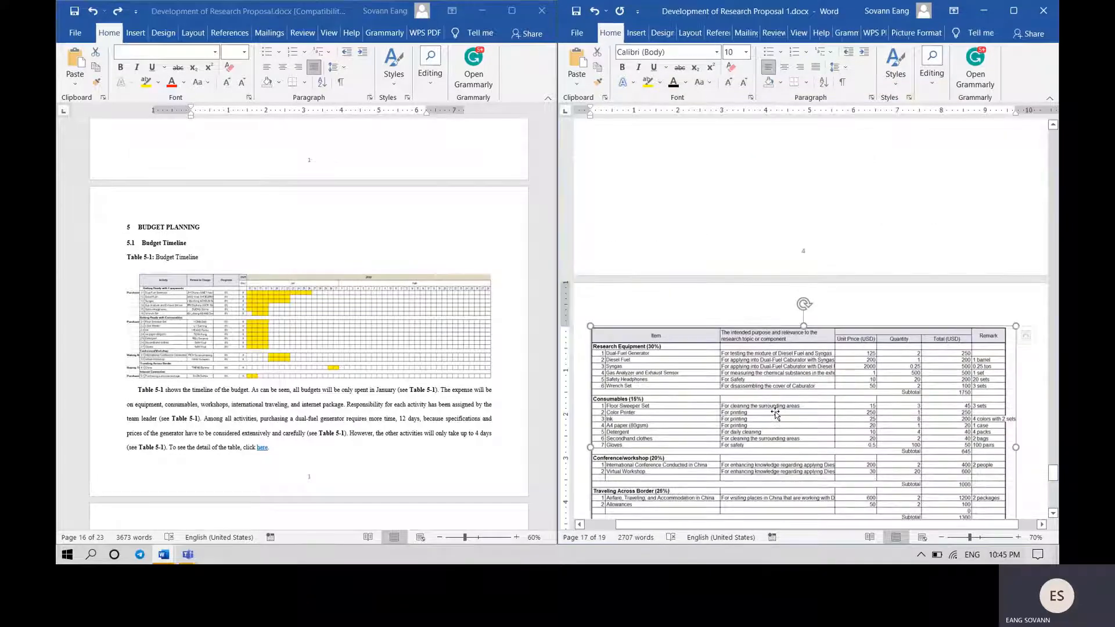
{"action": "scroll", "coordinate": [776, 414], "scroll_direction": "down", "scroll_amount": 5}
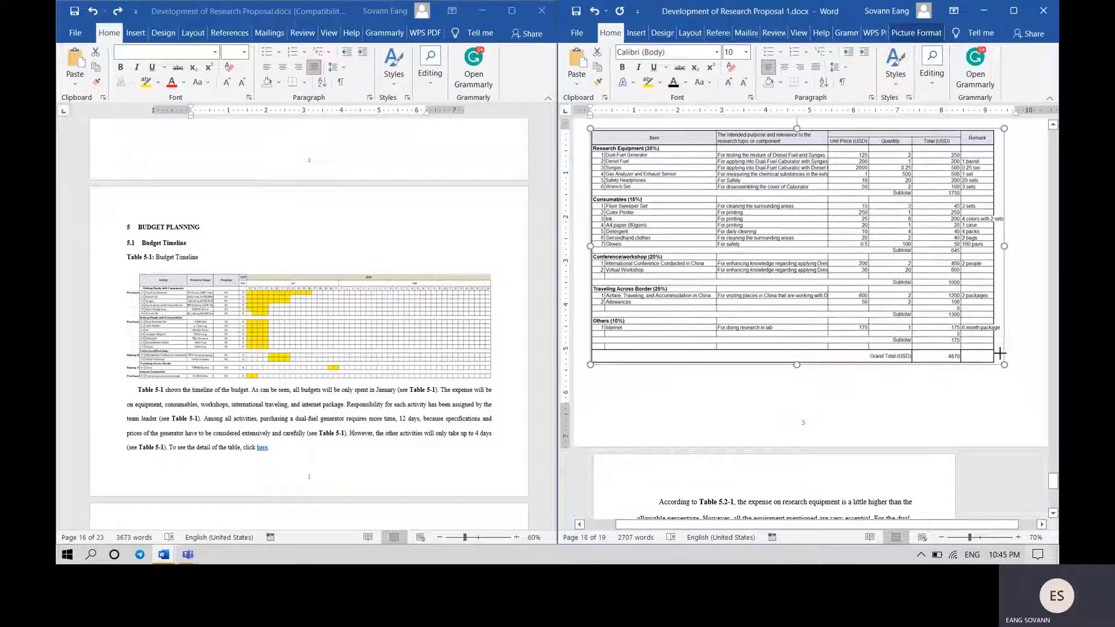
{"action": "left_click_drag", "start_coordinate": [999, 352], "coordinate": [991, 348]}
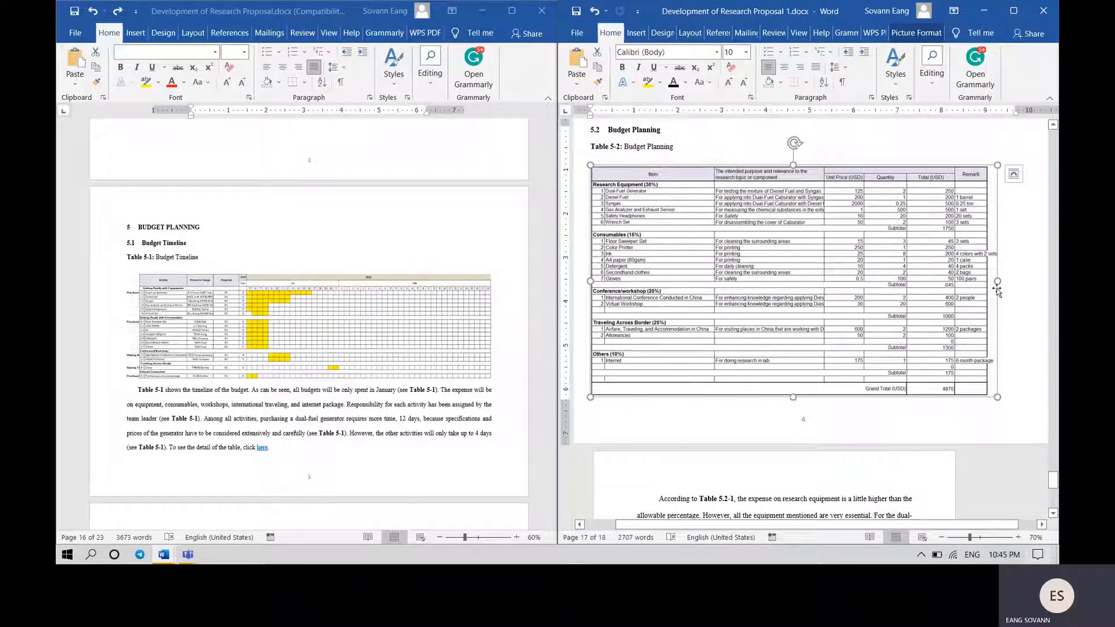
{"action": "left_click_drag", "start_coordinate": [997, 282], "coordinate": [1024, 283]}
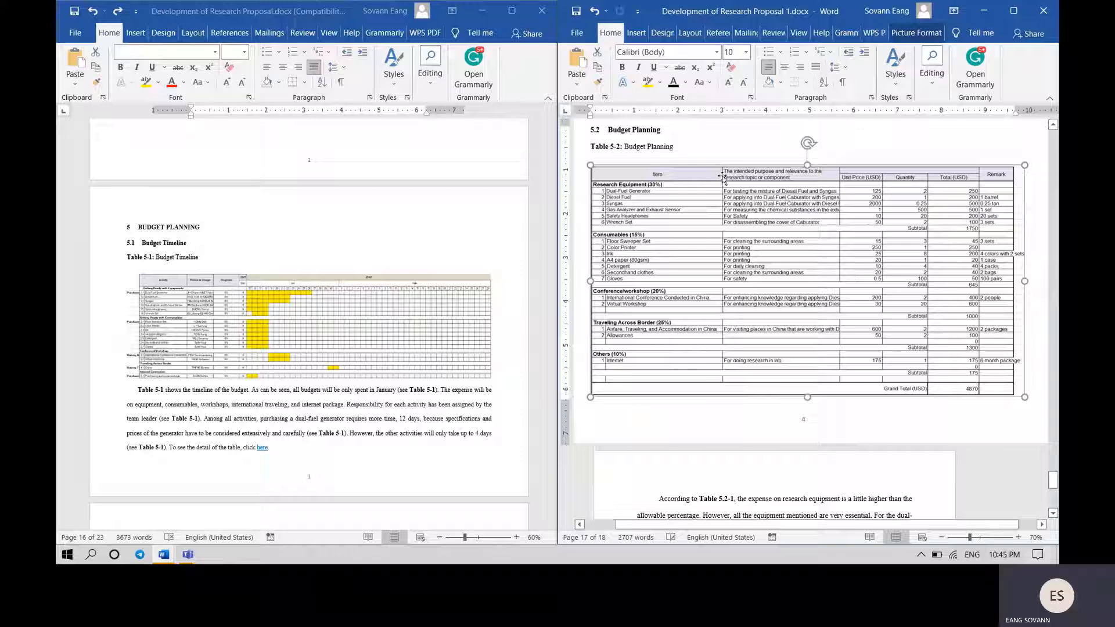
{"action": "left_click", "coordinate": [698, 143]}
- Replace the first Table 5.2-1 reference in the budget explanation with the "Table 5-2" label copied from the caption, followed by a comma
{"action": "scroll", "coordinate": [757, 322], "scroll_direction": "down", "scroll_amount": 2}
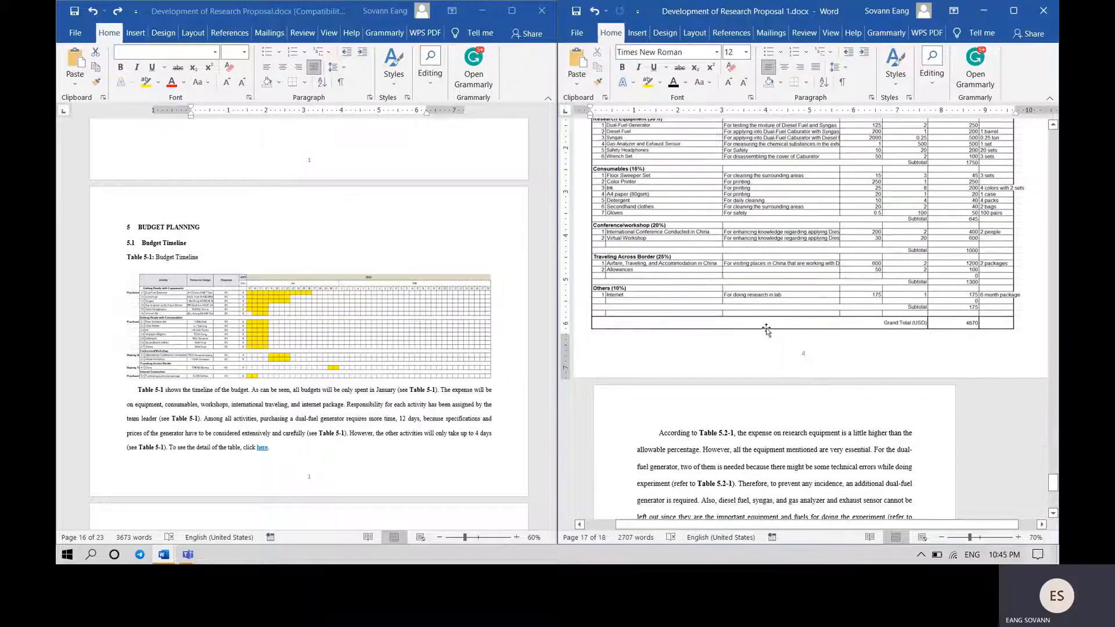
{"action": "scroll", "coordinate": [757, 323], "scroll_direction": "up", "scroll_amount": 1}
{"action": "scroll", "coordinate": [757, 323], "scroll_direction": "up", "scroll_amount": 1}
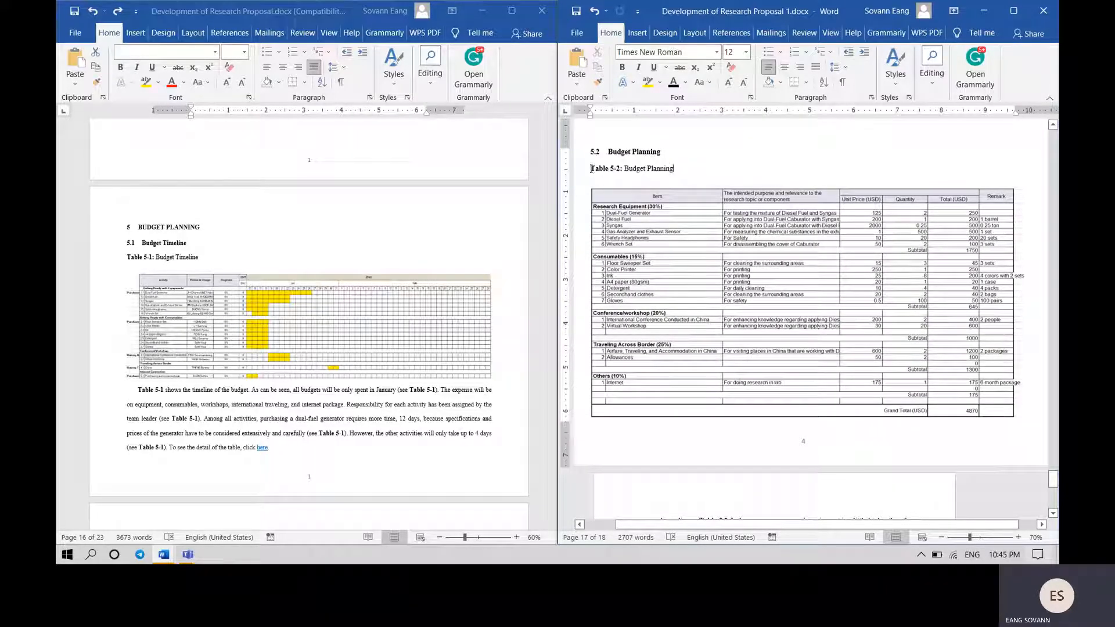
{"action": "left_click_drag", "start_coordinate": [590, 169], "coordinate": [619, 169]}
{"action": "key", "text": "ctrl+c"}
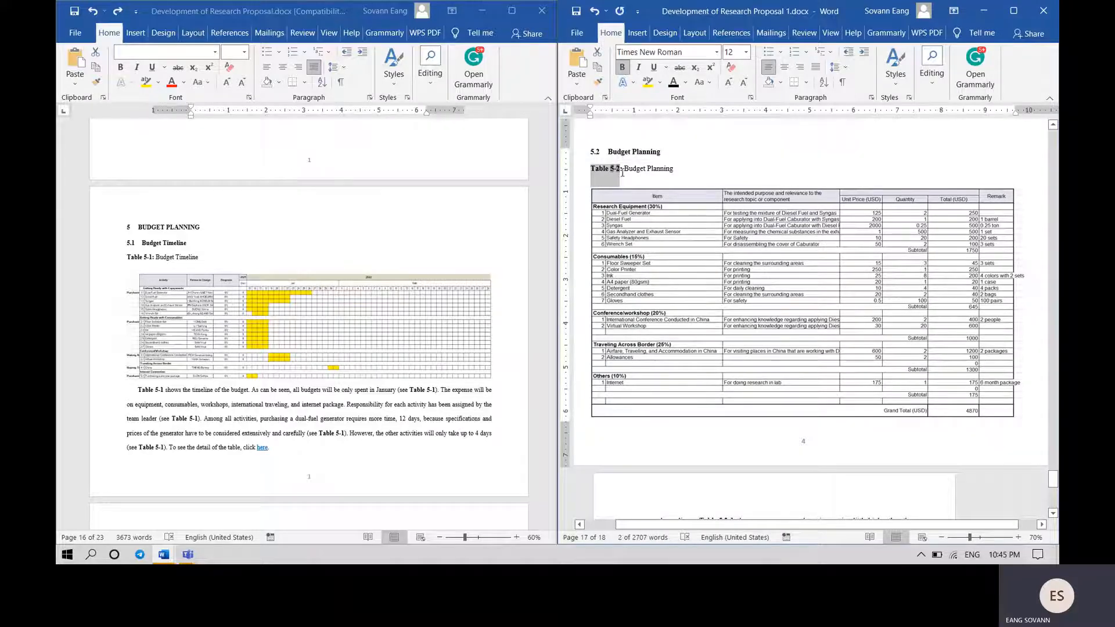
{"action": "scroll", "coordinate": [710, 281], "scroll_direction": "down", "scroll_amount": 4}
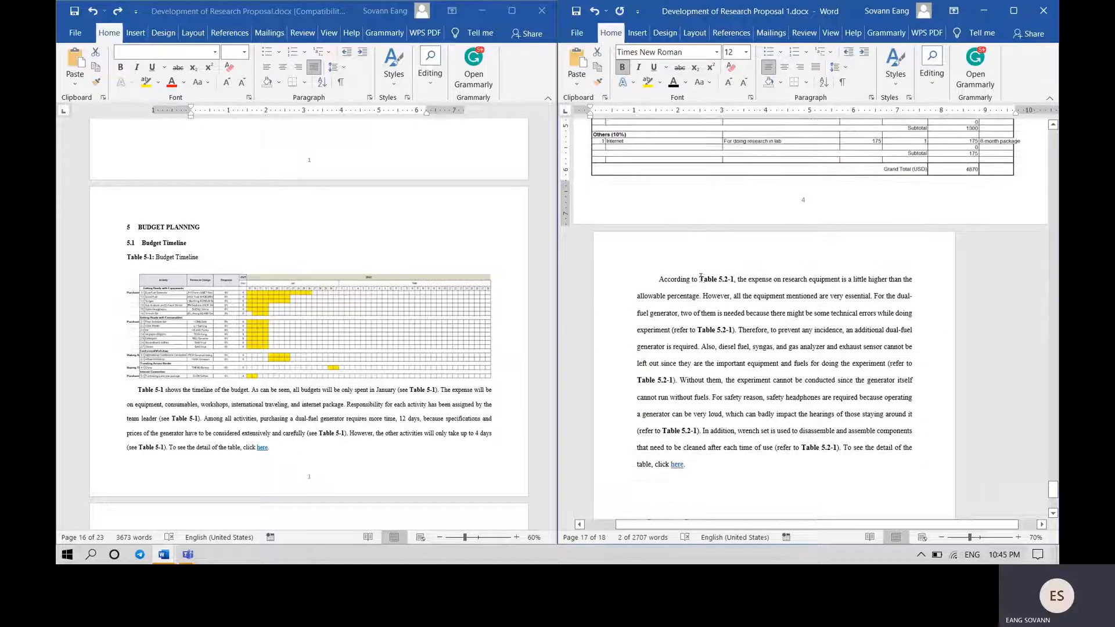
{"action": "left_click_drag", "start_coordinate": [699, 279], "coordinate": [735, 280]}
{"action": "key", "text": "ctrl+v"}
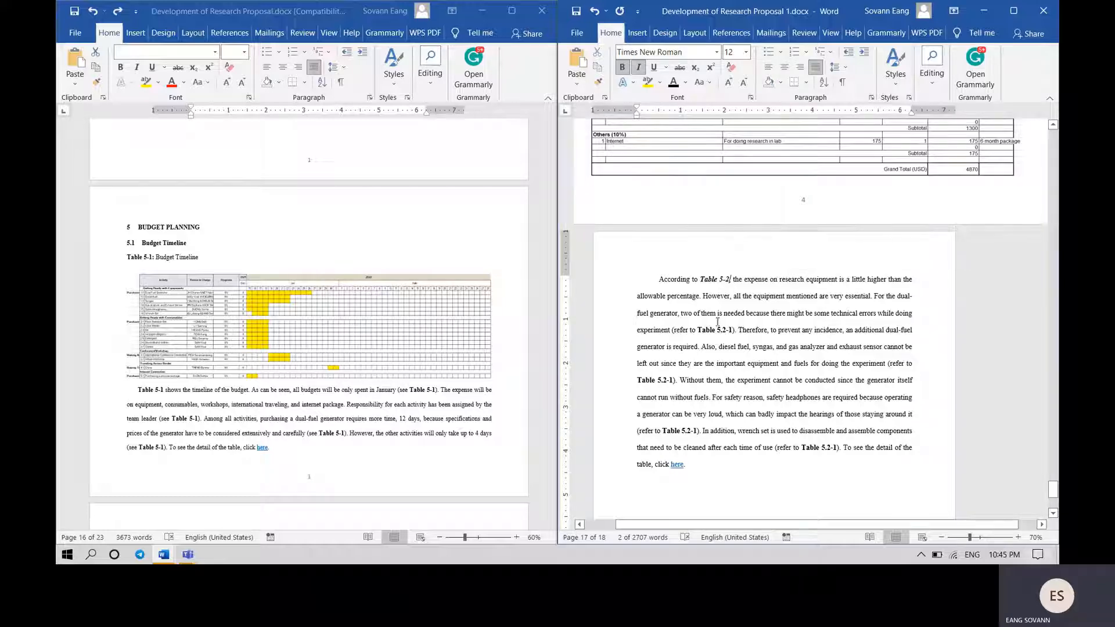
{"action": "type", "text": ","}
- Replace the four remaining "Table 5.2-1" references in the budget explanation with the copied "Table 5-2" label
{"action": "left_click_drag", "start_coordinate": [698, 330], "coordinate": [734, 329]}
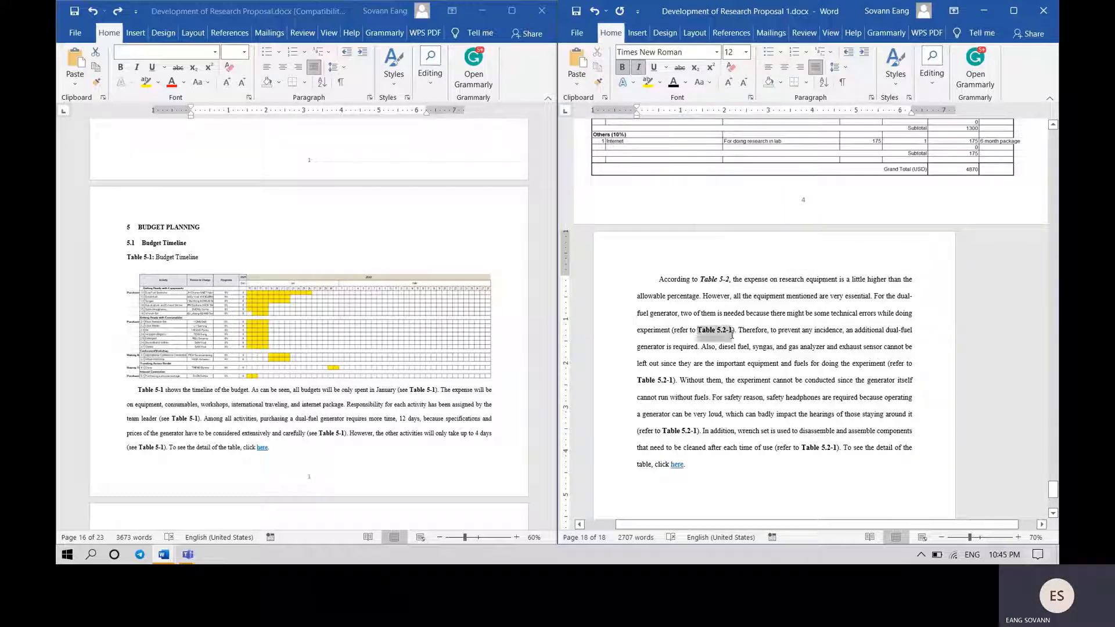
{"action": "key", "text": "ctrl+v"}
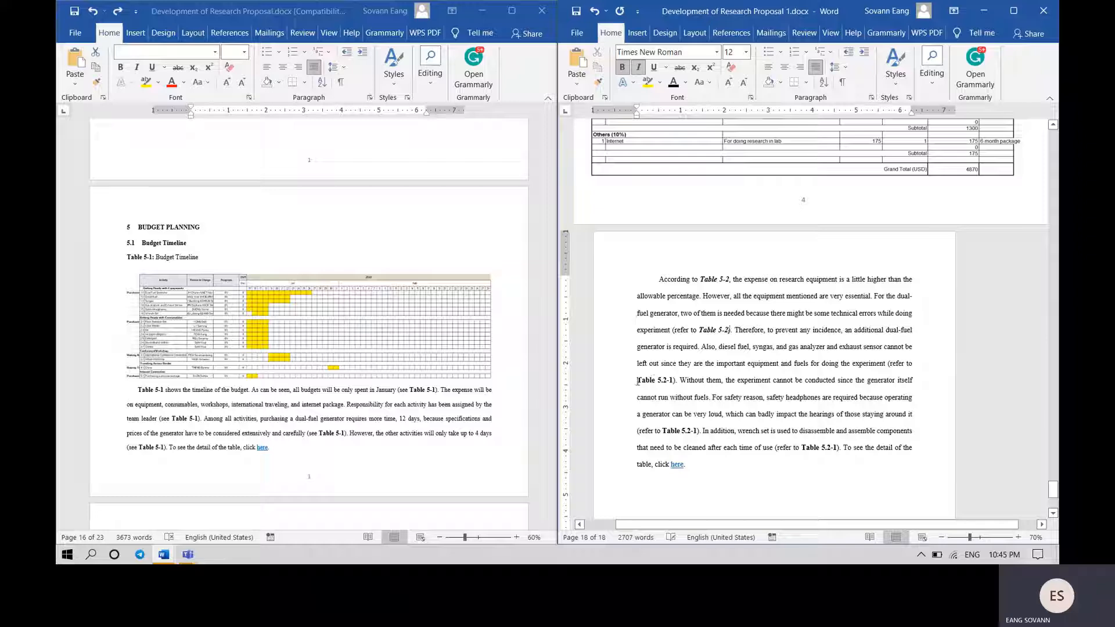
{"action": "left_click_drag", "start_coordinate": [638, 382], "coordinate": [675, 381]}
{"action": "key", "text": "ctrl+v"}
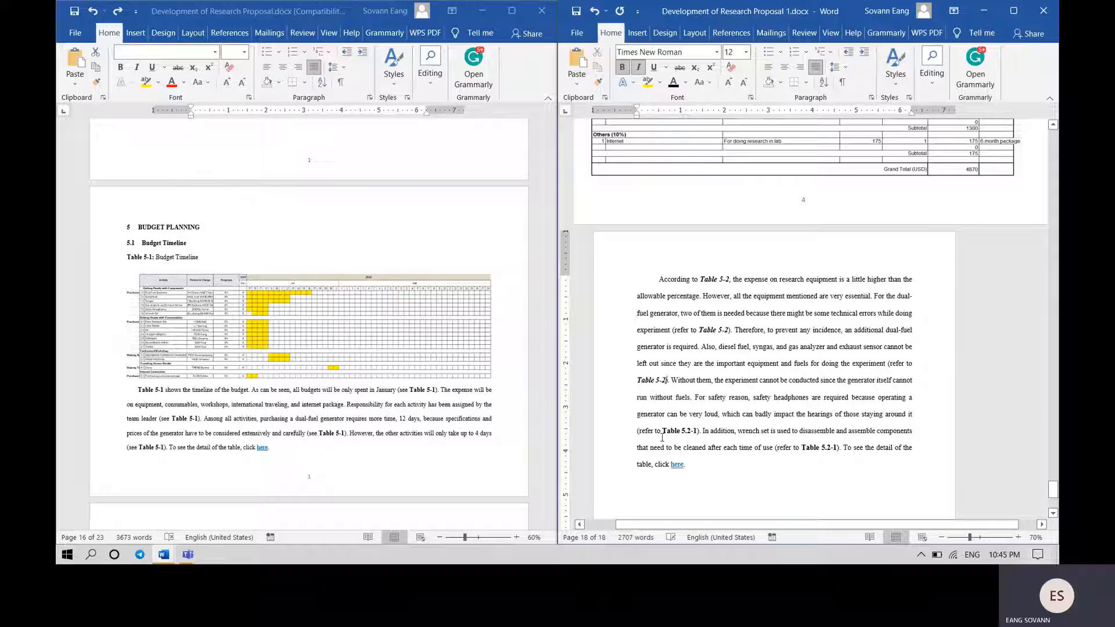
{"action": "left_click_drag", "start_coordinate": [662, 430], "coordinate": [695, 433]}
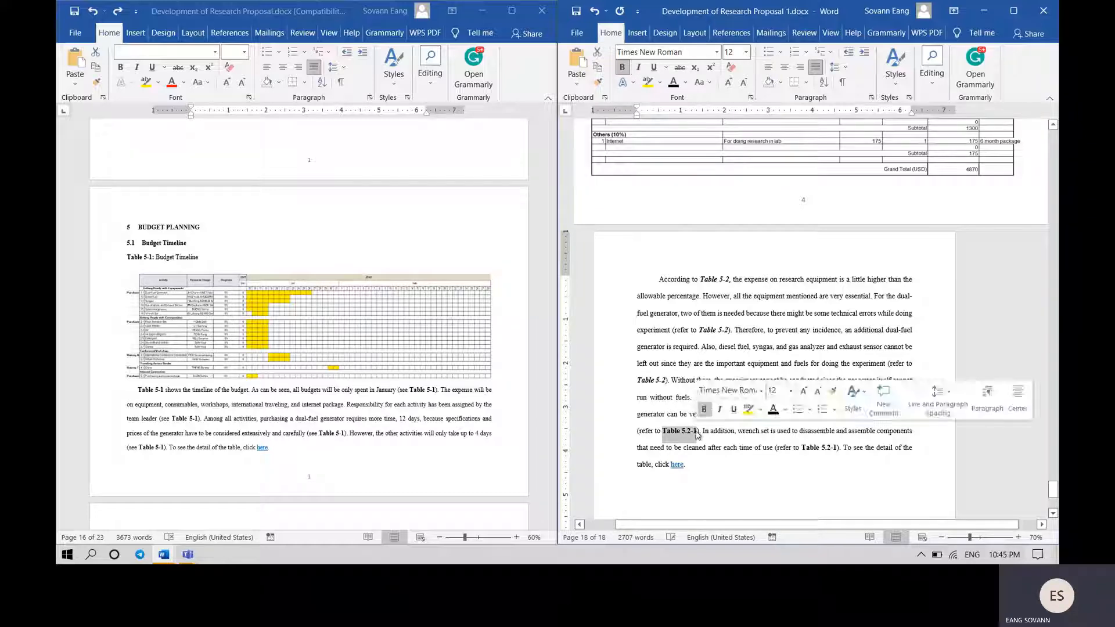
{"action": "key", "text": "ctrl+v"}
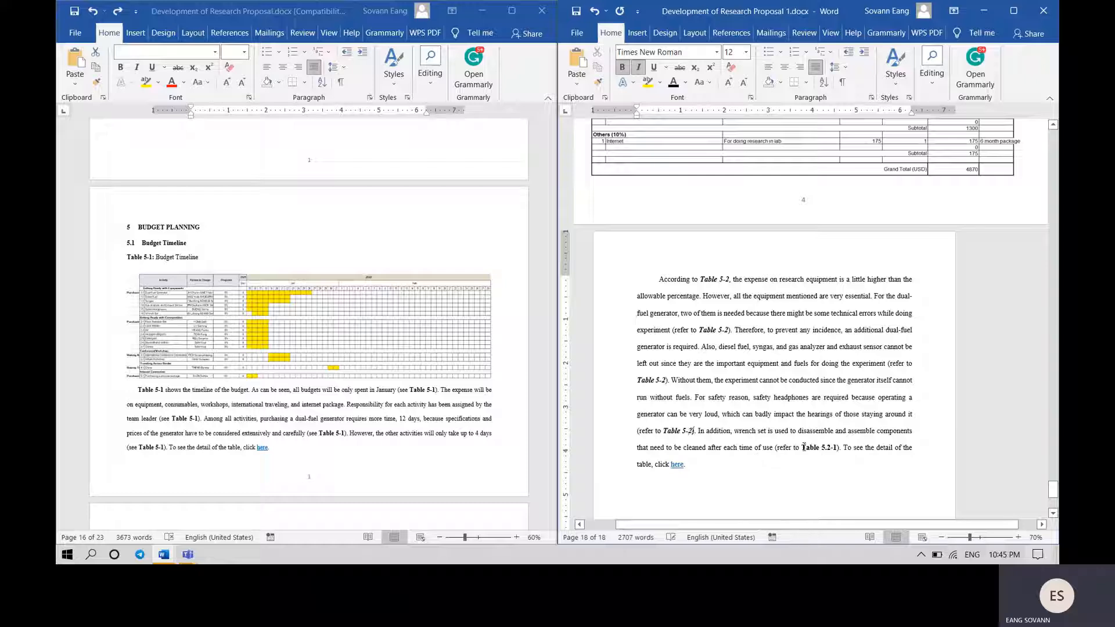
{"action": "left_click_drag", "start_coordinate": [803, 447], "coordinate": [837, 449]}
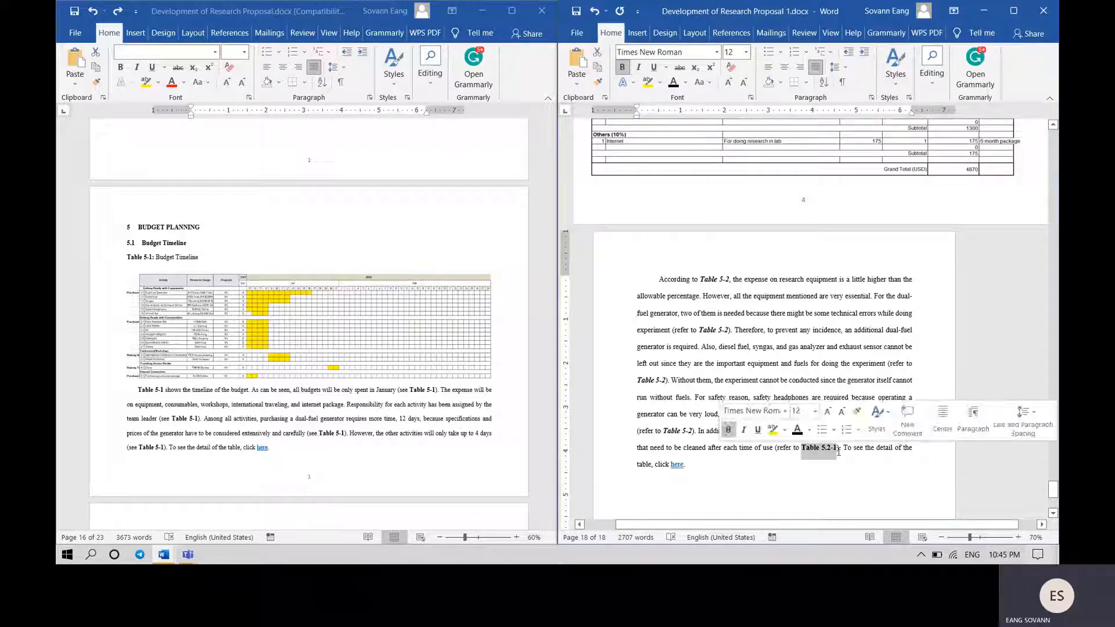
{"action": "key", "text": "ctrl+v"}
- Remove the italic formatting from the whole budget explanation paragraph, keeping the table references bold
{"action": "left_click_drag", "start_coordinate": [694, 464], "coordinate": [657, 279]}
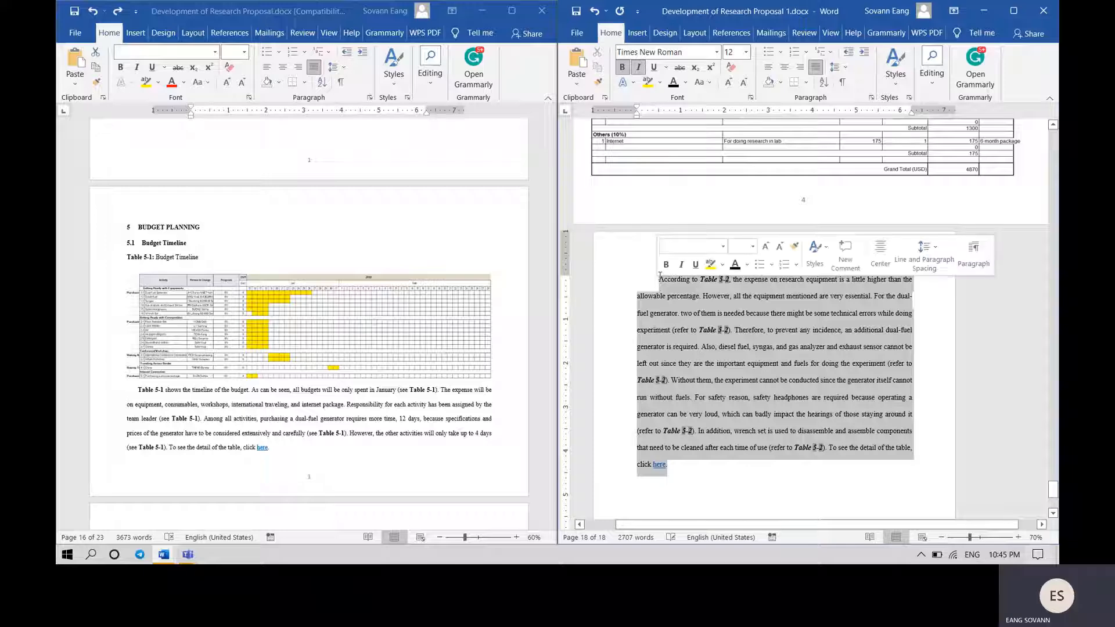
{"action": "left_click", "coordinate": [639, 69]}
{"action": "left_click", "coordinate": [639, 69]}
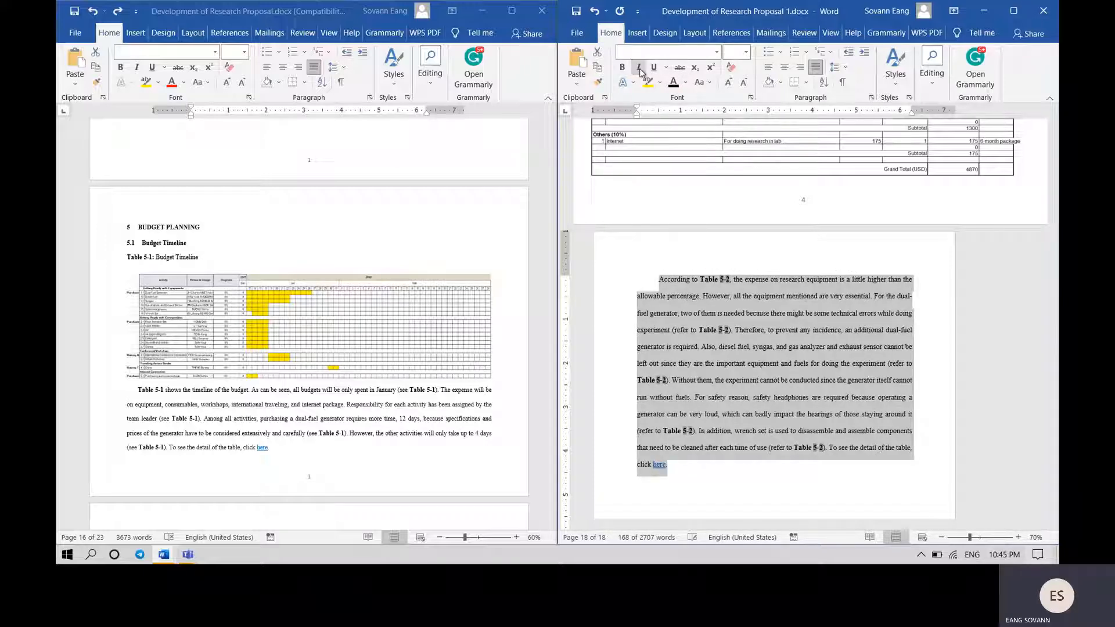
{"action": "left_click", "coordinate": [758, 398]}
- Review the Budget Planning chapter in the second document and look through the source document as far as its References page
{"action": "scroll", "coordinate": [758, 398], "scroll_direction": "up", "scroll_amount": 15}
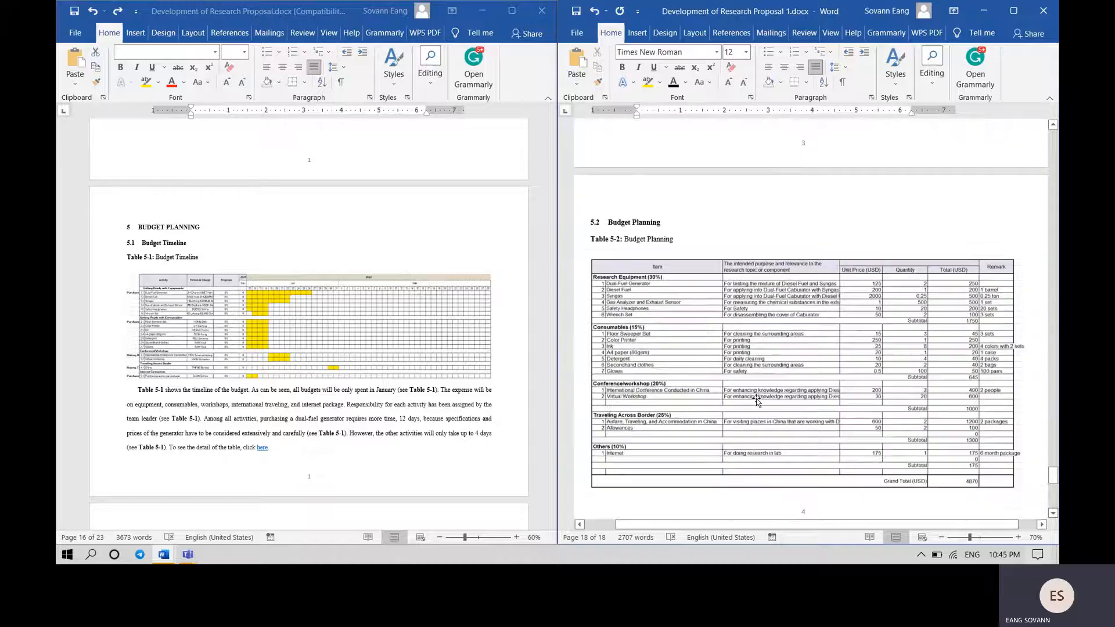
{"action": "scroll", "coordinate": [757, 398], "scroll_direction": "up", "scroll_amount": 4}
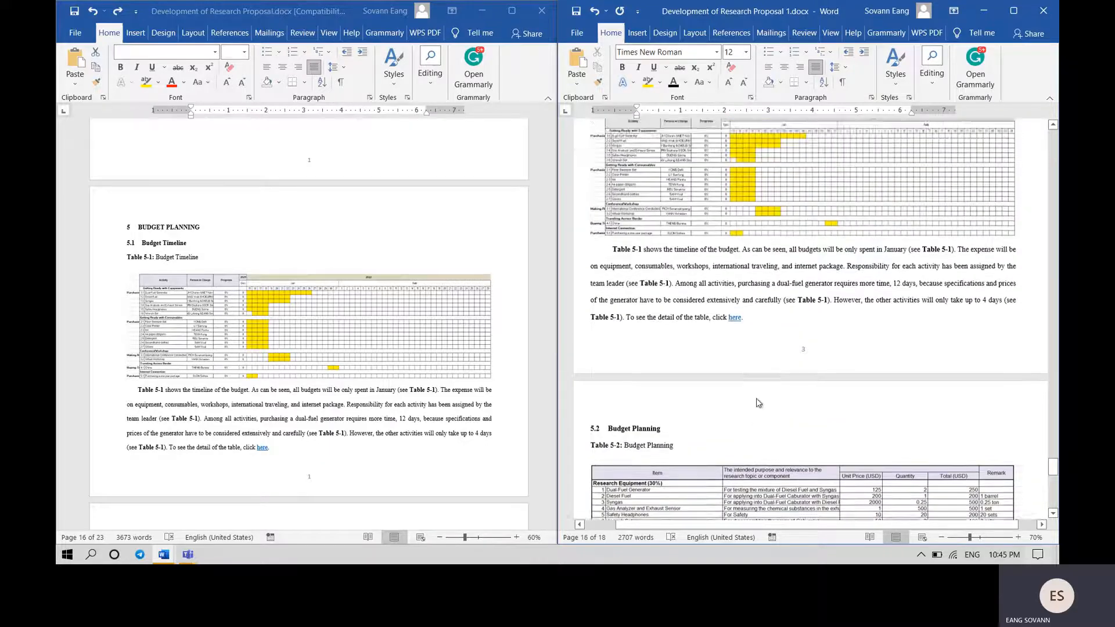
{"action": "scroll", "coordinate": [757, 398], "scroll_direction": "down", "scroll_amount": 4}
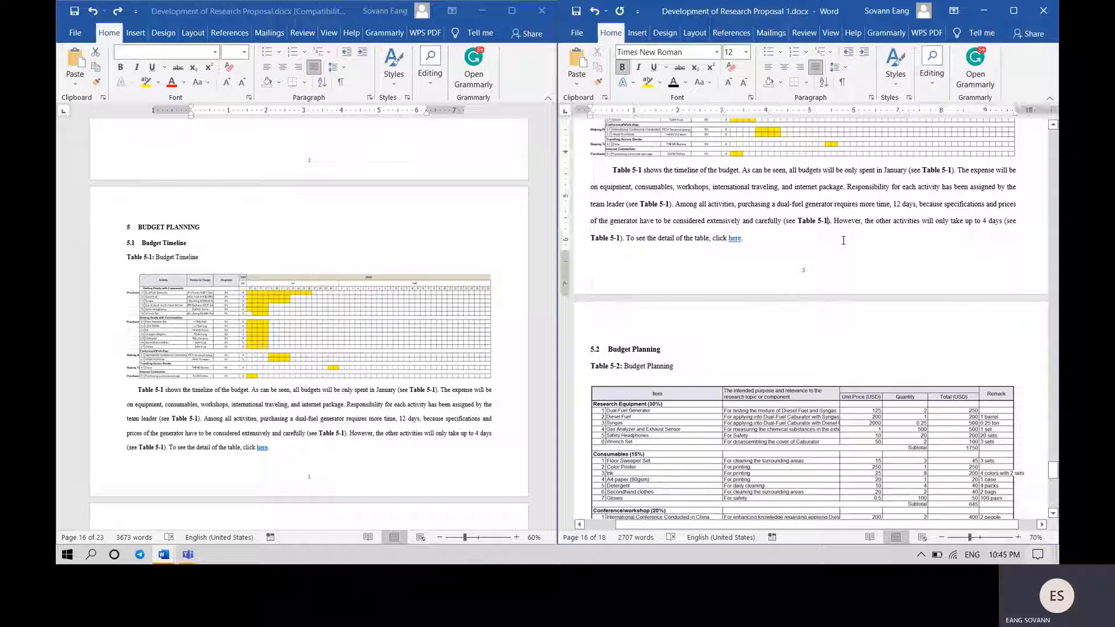
{"action": "scroll", "coordinate": [831, 229], "scroll_direction": "up", "scroll_amount": 3}
{"action": "scroll", "coordinate": [838, 238], "scroll_direction": "down", "scroll_amount": 6}
{"action": "scroll", "coordinate": [843, 242], "scroll_direction": "down", "scroll_amount": 7}
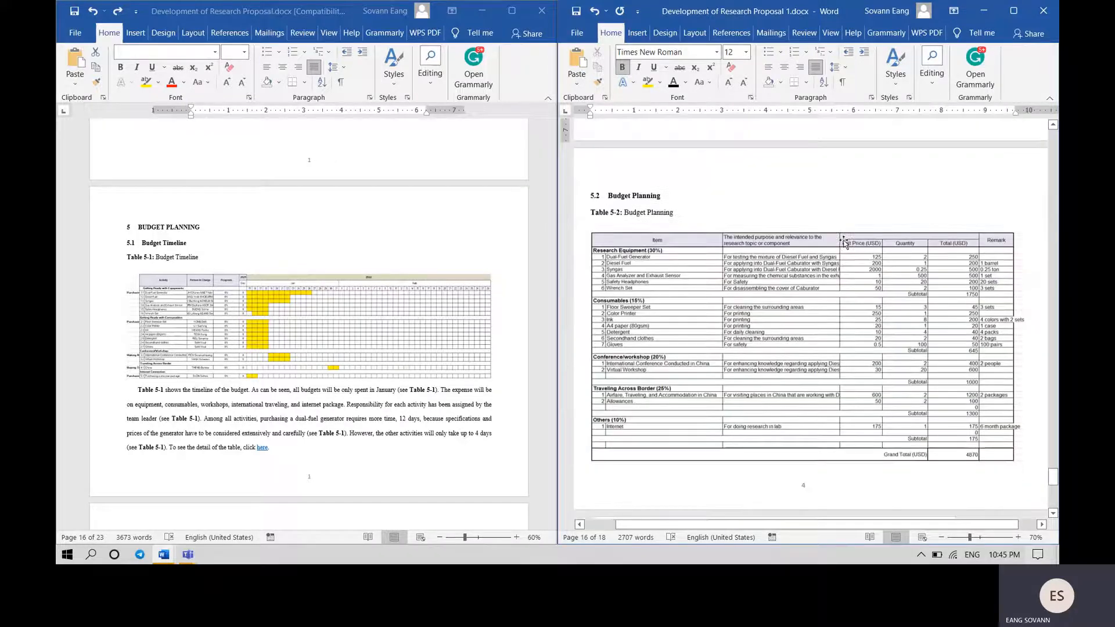
{"action": "scroll", "coordinate": [844, 240], "scroll_direction": "down", "scroll_amount": 1}
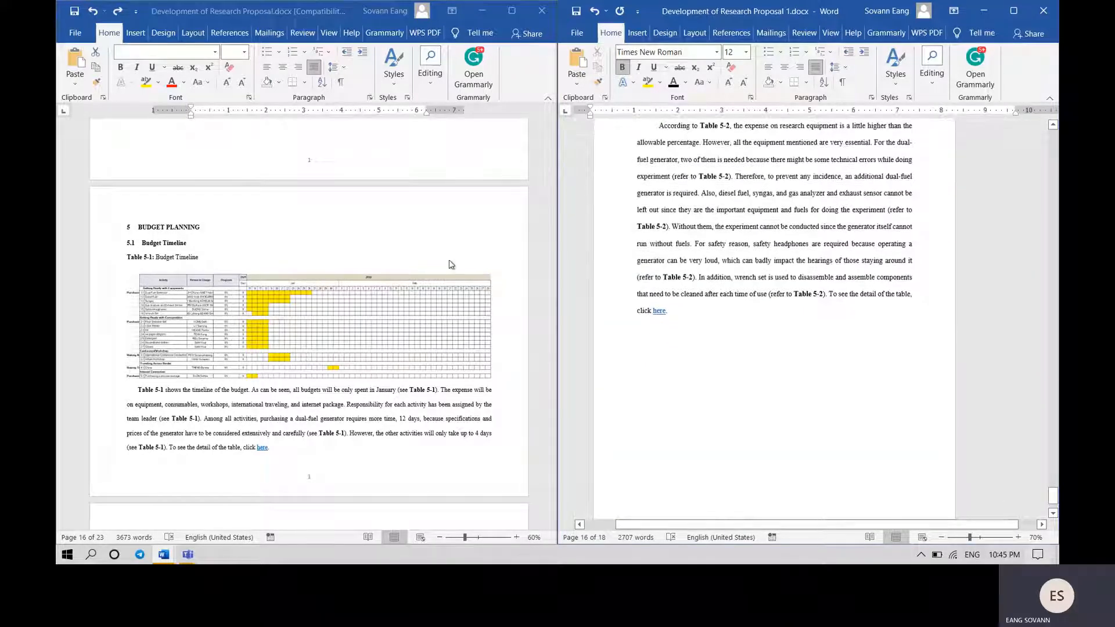
{"action": "scroll", "coordinate": [406, 276], "scroll_direction": "down", "scroll_amount": 7}
{"action": "scroll", "coordinate": [405, 276], "scroll_direction": "down", "scroll_amount": 3}
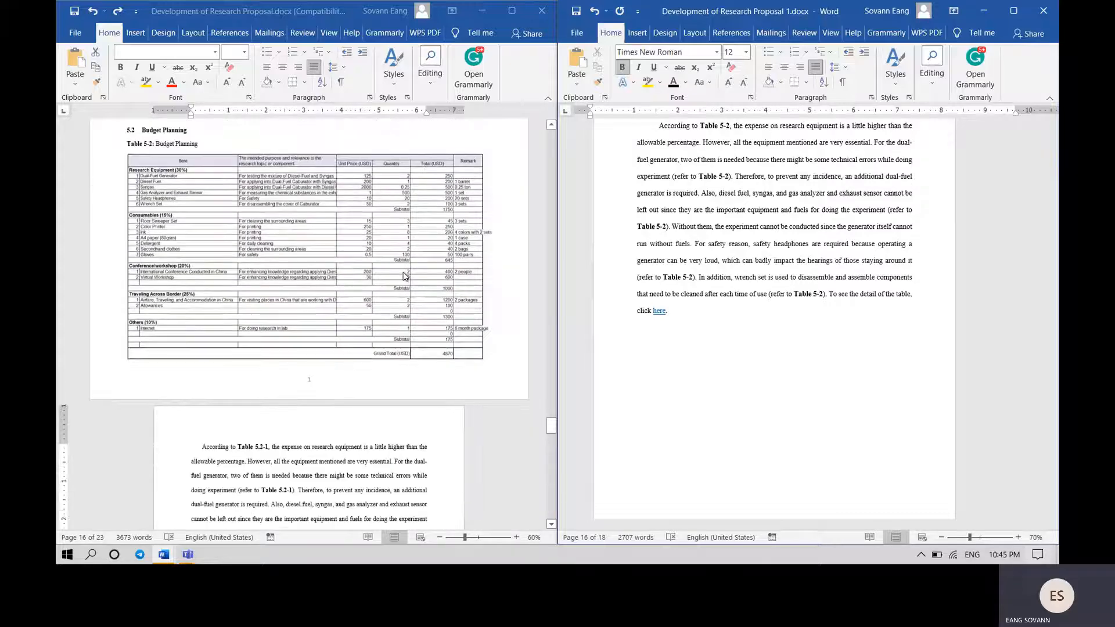
{"action": "scroll", "coordinate": [406, 276], "scroll_direction": "down", "scroll_amount": 13}
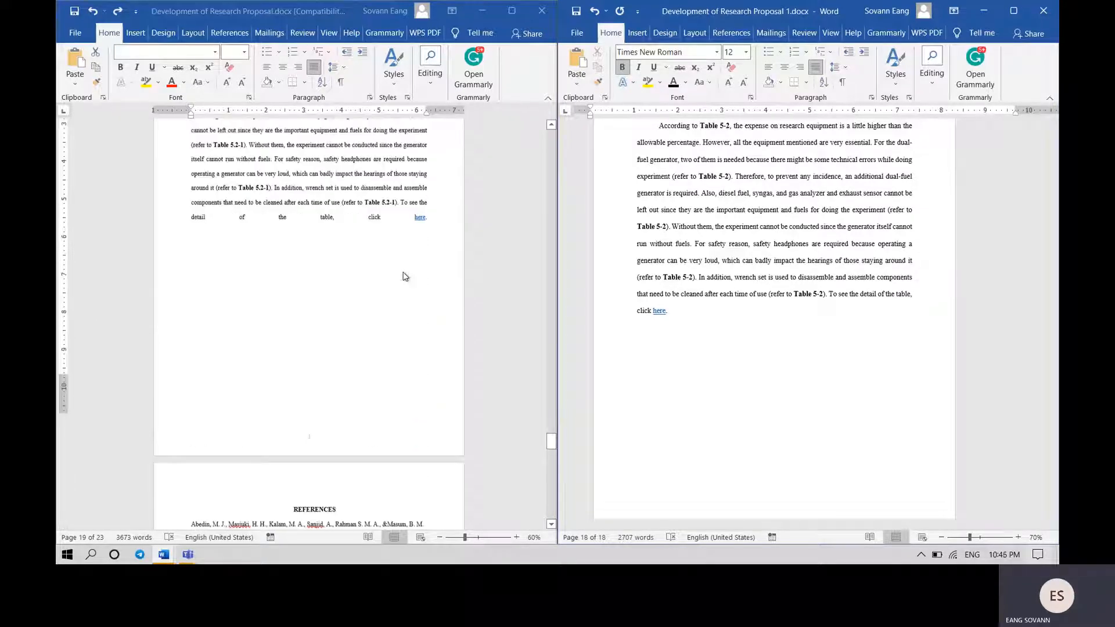
{"action": "scroll", "coordinate": [405, 277], "scroll_direction": "down", "scroll_amount": 5}
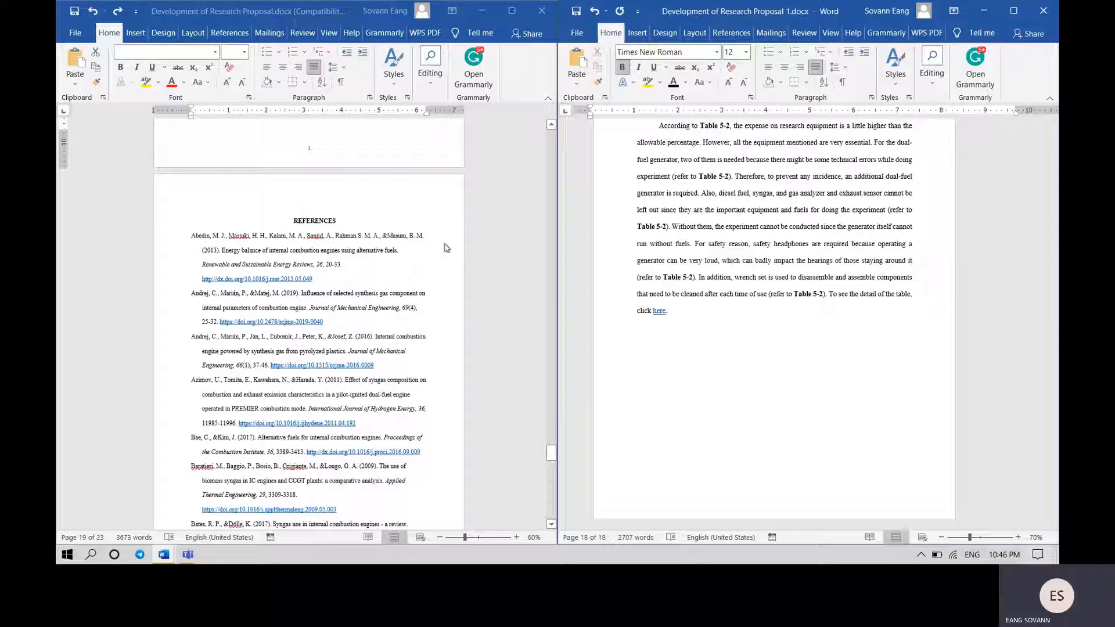
- Insert a page break after the budget explanation paragraph in the second document
{"action": "left_click", "coordinate": [706, 316]}
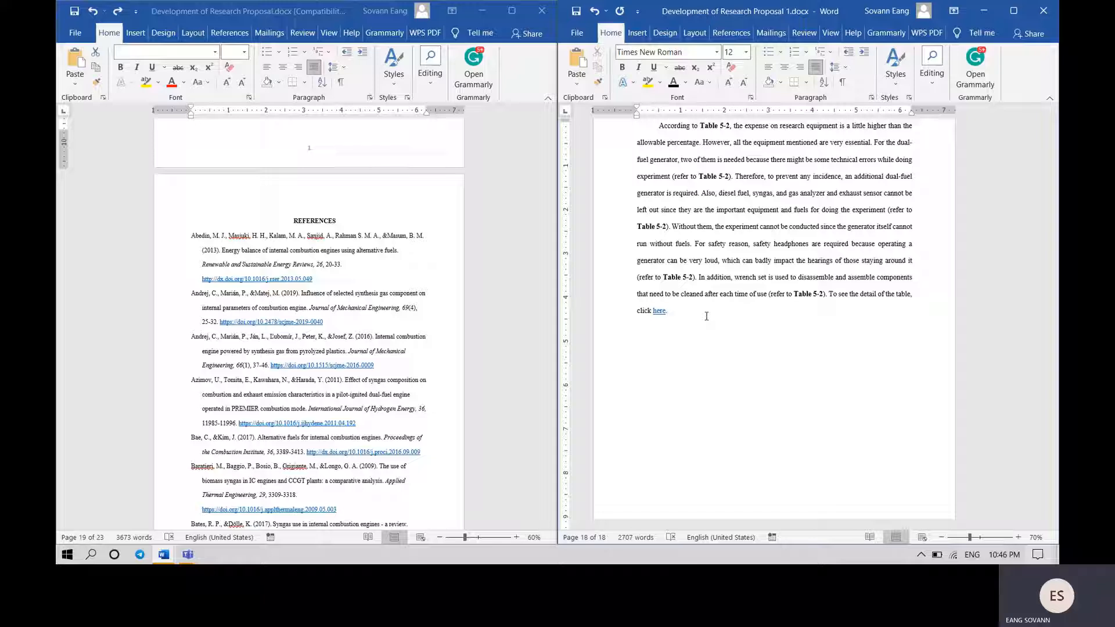
{"action": "scroll", "coordinate": [705, 316], "scroll_direction": "down", "scroll_amount": 1}
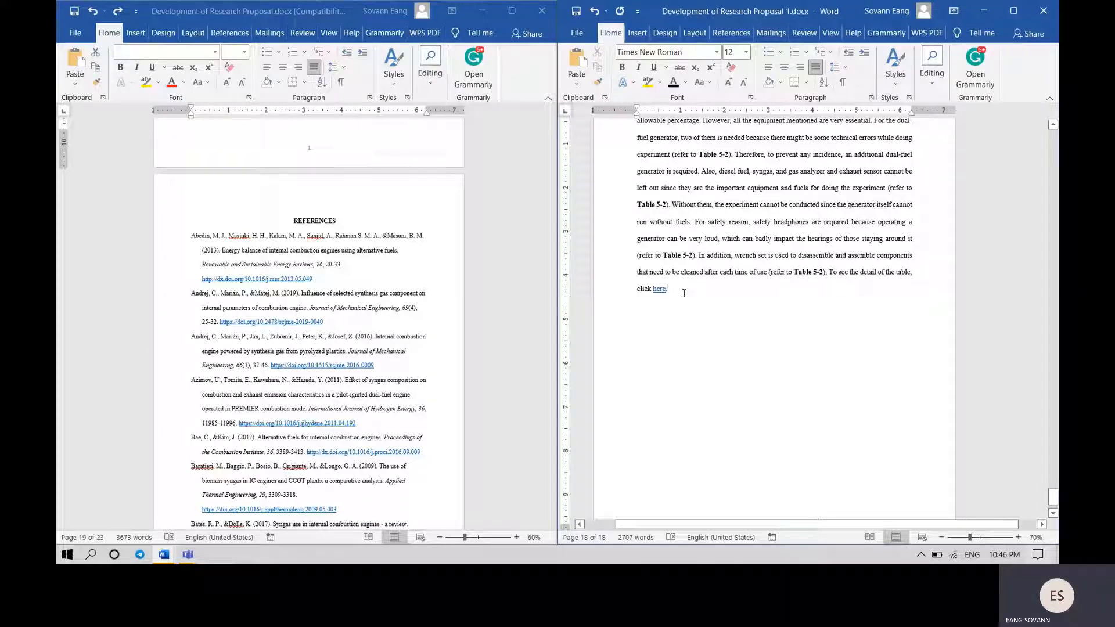
{"action": "key", "text": "ctrl+Return"}
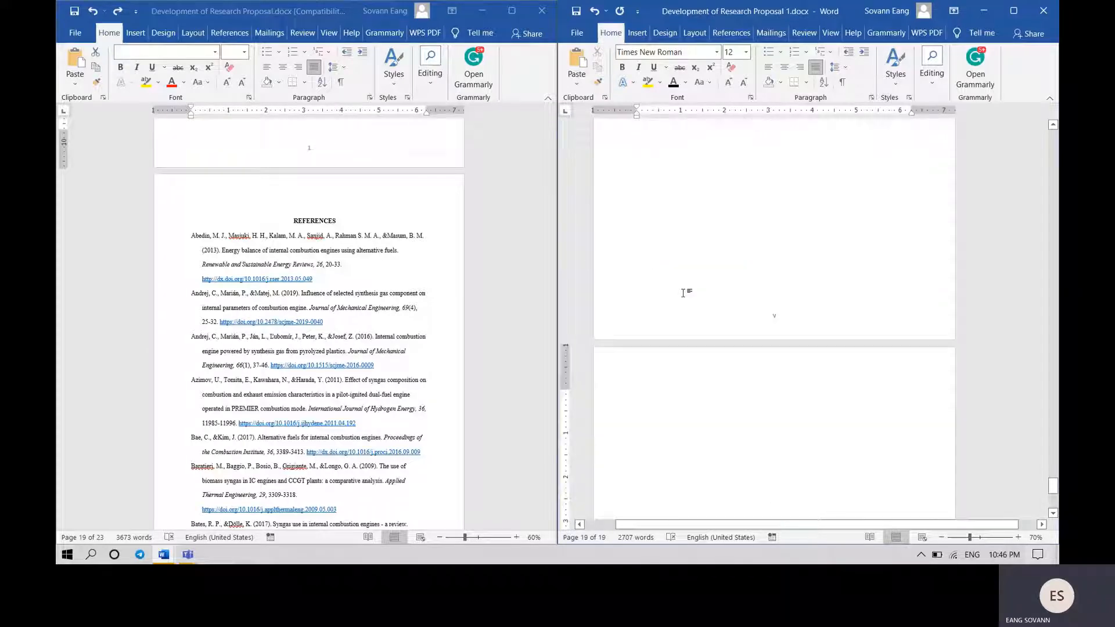
- Copy the complete References section, heading included, from the source document onto the new last page of the second document
{"action": "scroll", "coordinate": [375, 328], "scroll_direction": "down", "scroll_amount": 3}
{"action": "scroll", "coordinate": [375, 329], "scroll_direction": "down", "scroll_amount": 7}
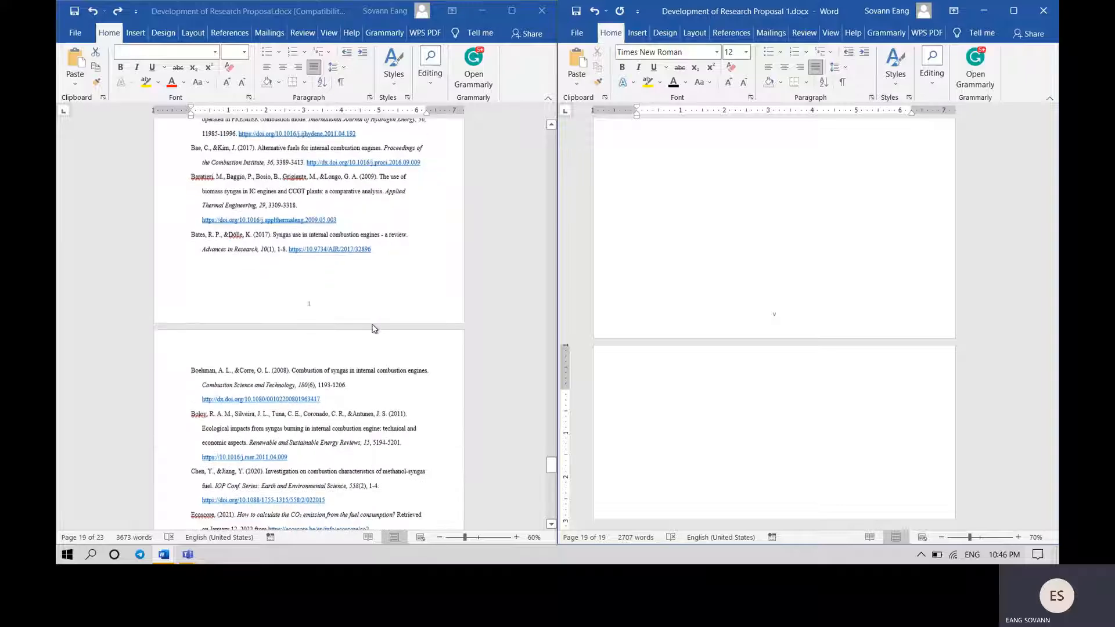
{"action": "scroll", "coordinate": [375, 328], "scroll_direction": "down", "scroll_amount": 6}
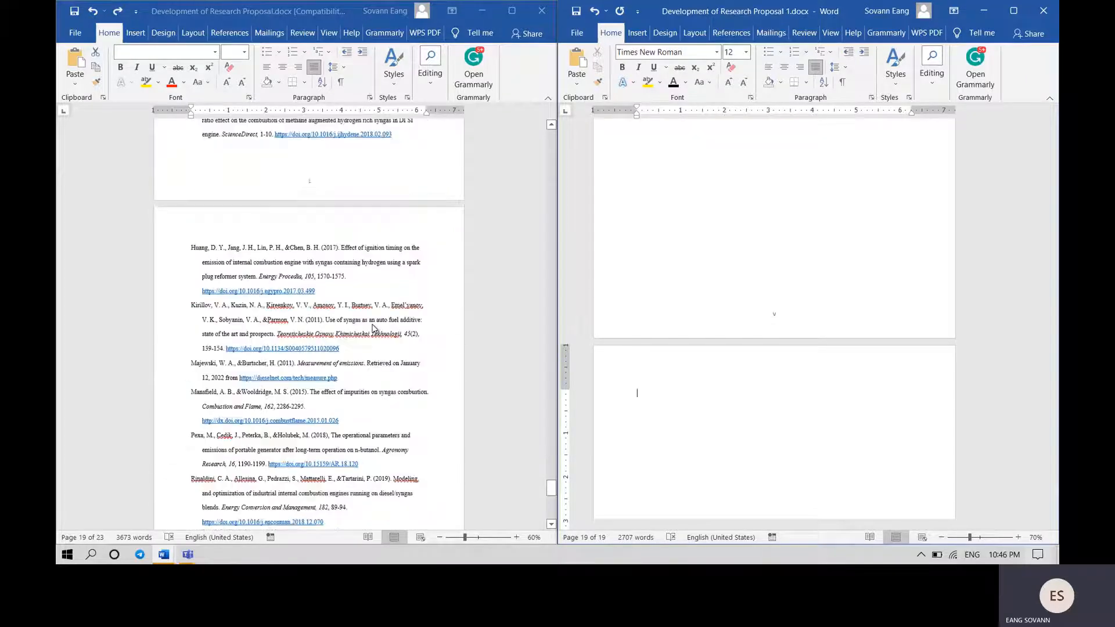
{"action": "scroll", "coordinate": [361, 375], "scroll_direction": "down", "scroll_amount": 7}
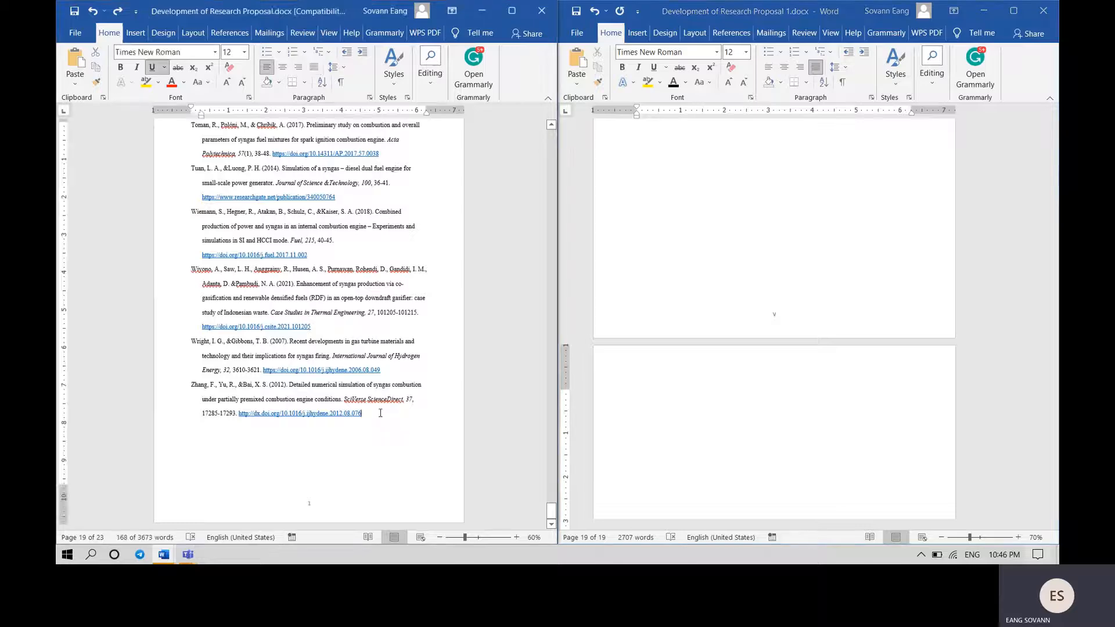
{"action": "left_click_drag", "start_coordinate": [380, 411], "coordinate": [274, 323]}
{"action": "key", "text": "ctrl+c"}
{"action": "left_click", "coordinate": [746, 393]}
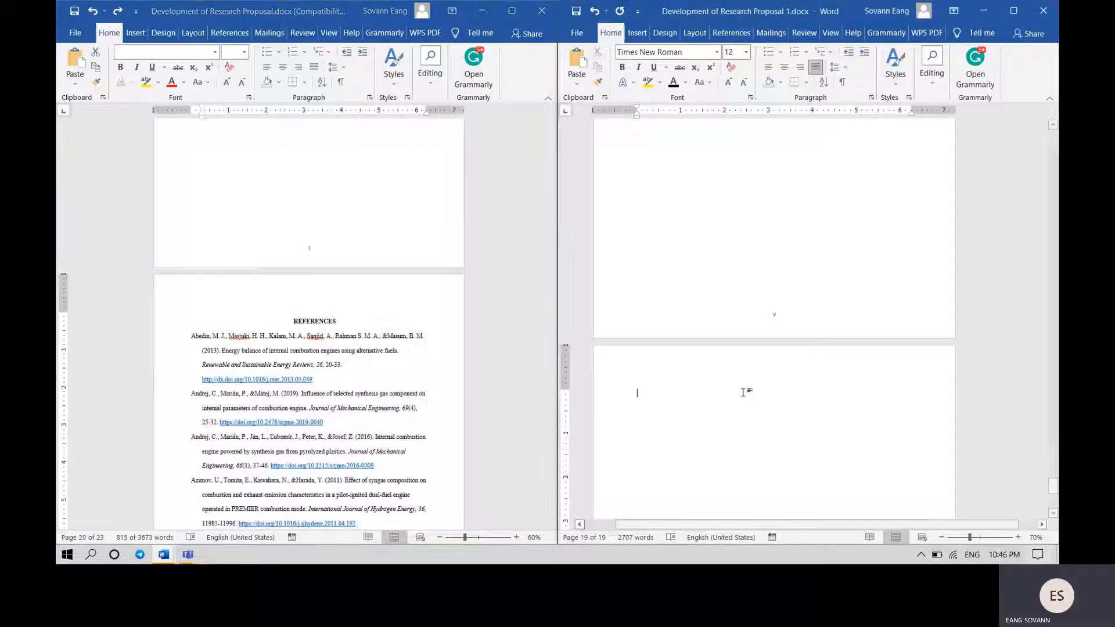
{"action": "key", "text": "ctrl+v"}
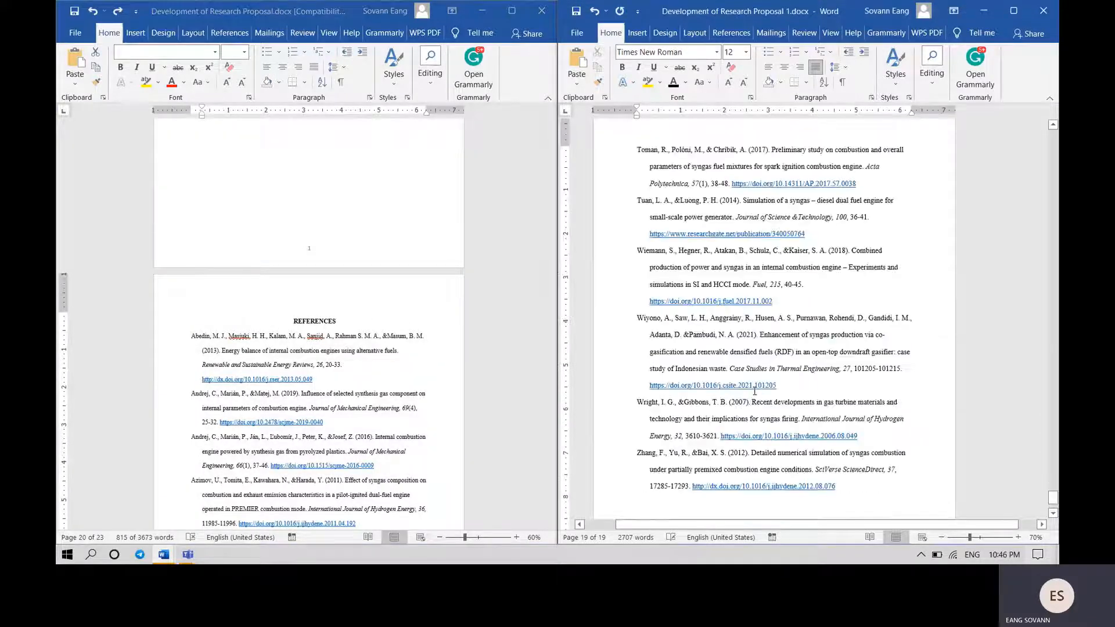
- Remove the special indentation from the first reference entry in the second document
{"action": "scroll", "coordinate": [754, 391], "scroll_direction": "up", "scroll_amount": 15}
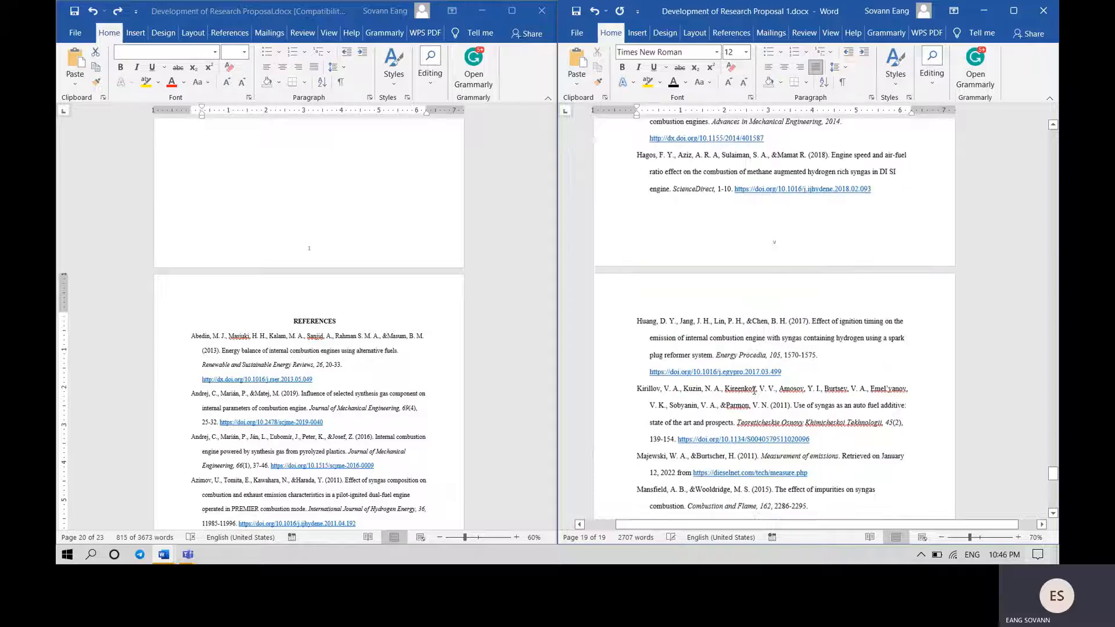
{"action": "scroll", "coordinate": [754, 391], "scroll_direction": "up", "scroll_amount": 10}
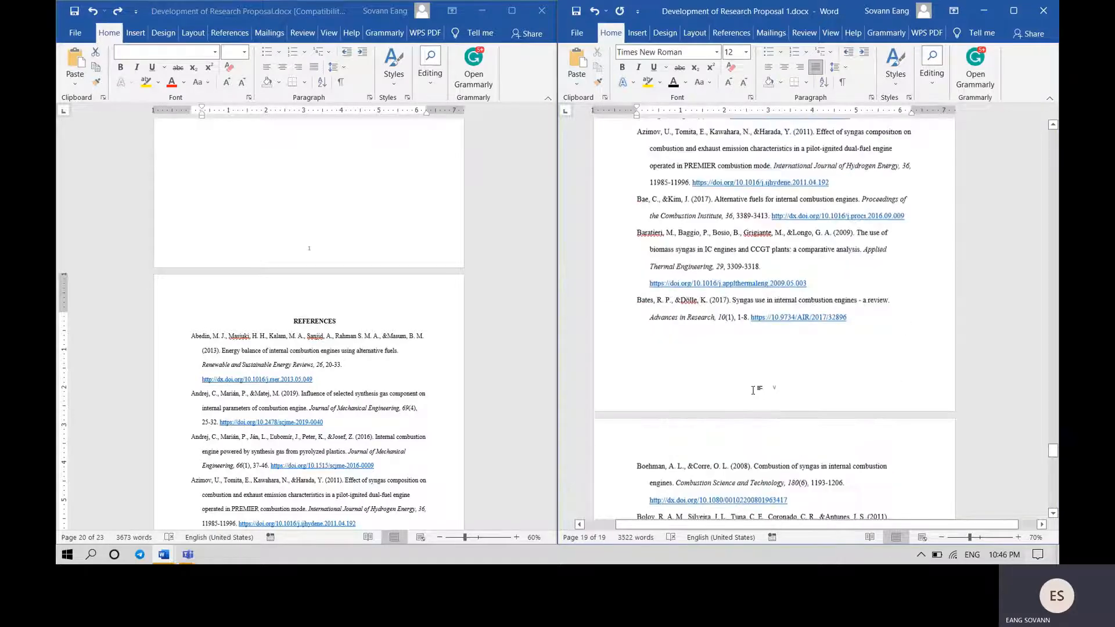
{"action": "scroll", "coordinate": [744, 443], "scroll_direction": "down", "scroll_amount": 1}
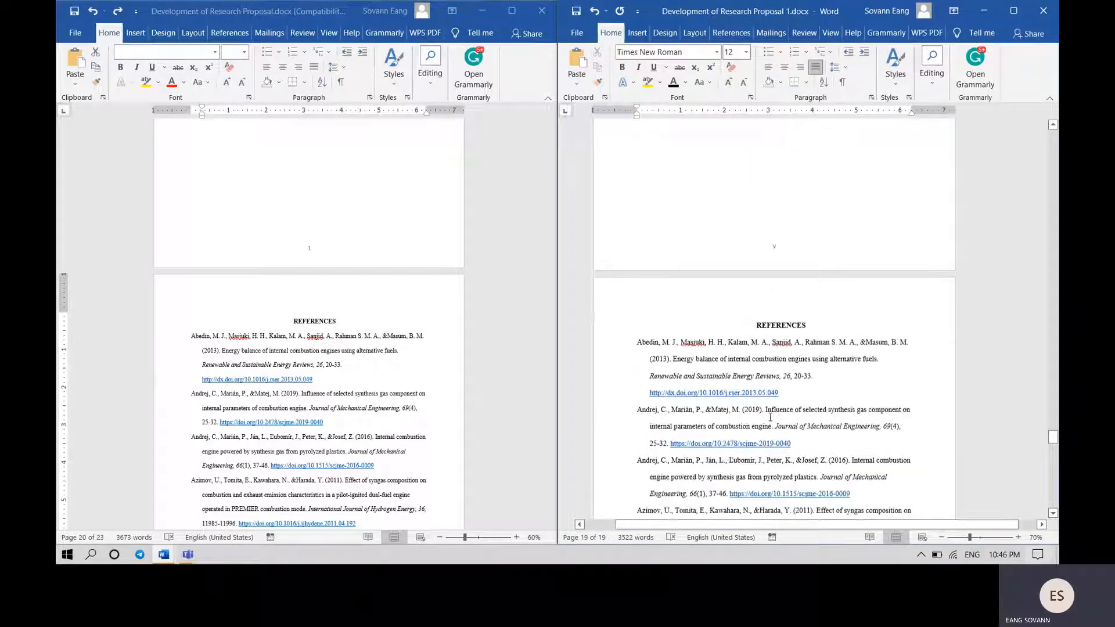
{"action": "left_click_drag", "start_coordinate": [779, 392], "coordinate": [638, 343]}
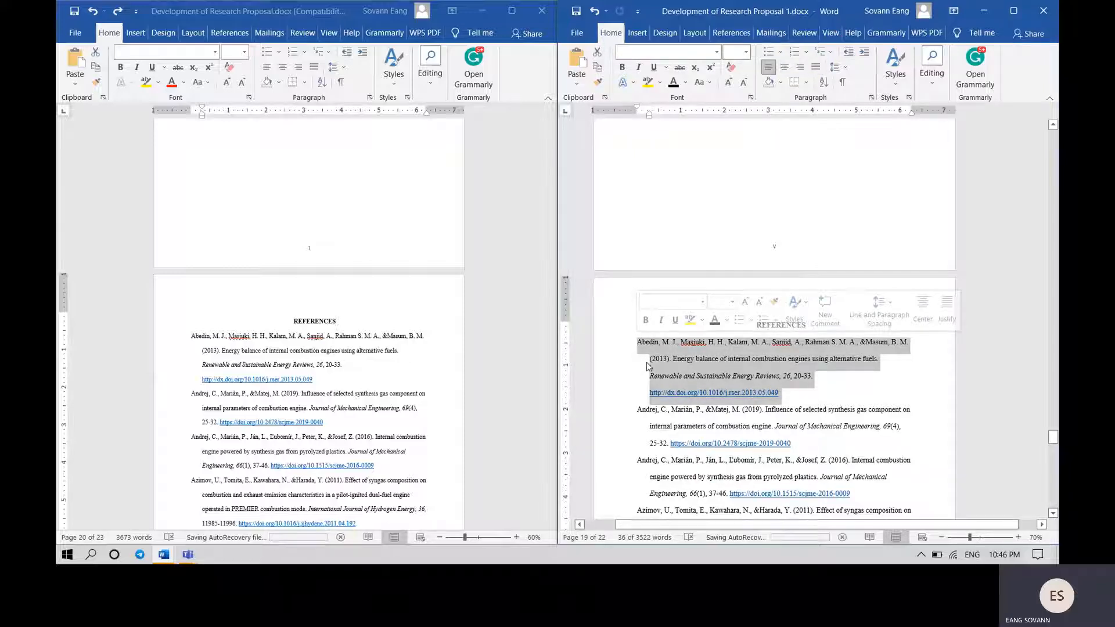
{"action": "left_click", "coordinate": [872, 99]}
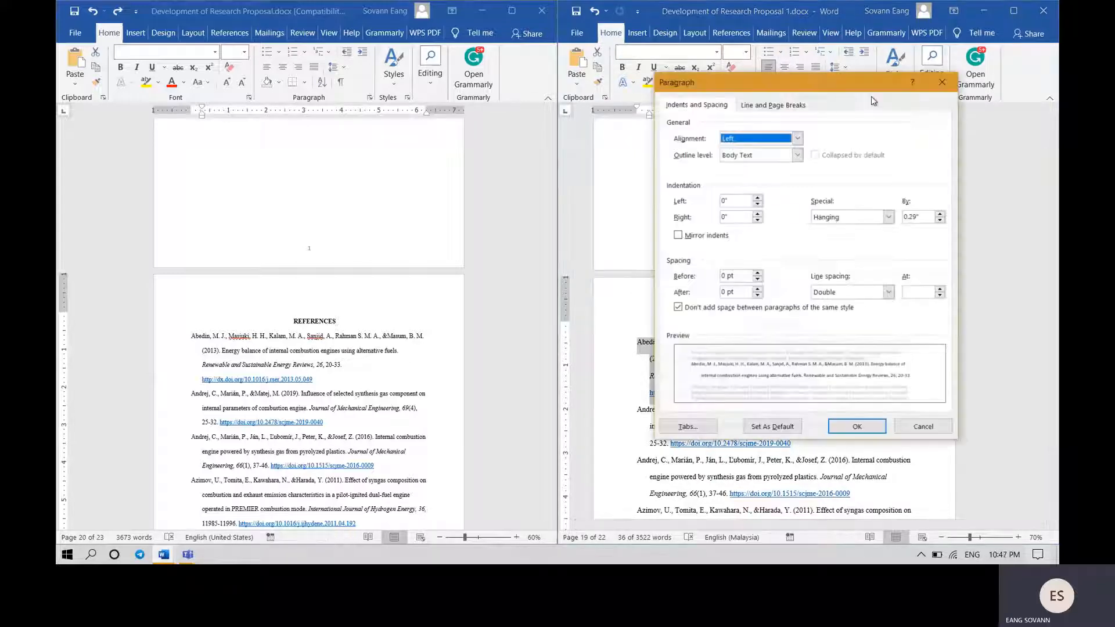
{"action": "left_click", "coordinate": [888, 216]}
{"action": "left_click", "coordinate": [855, 230]}
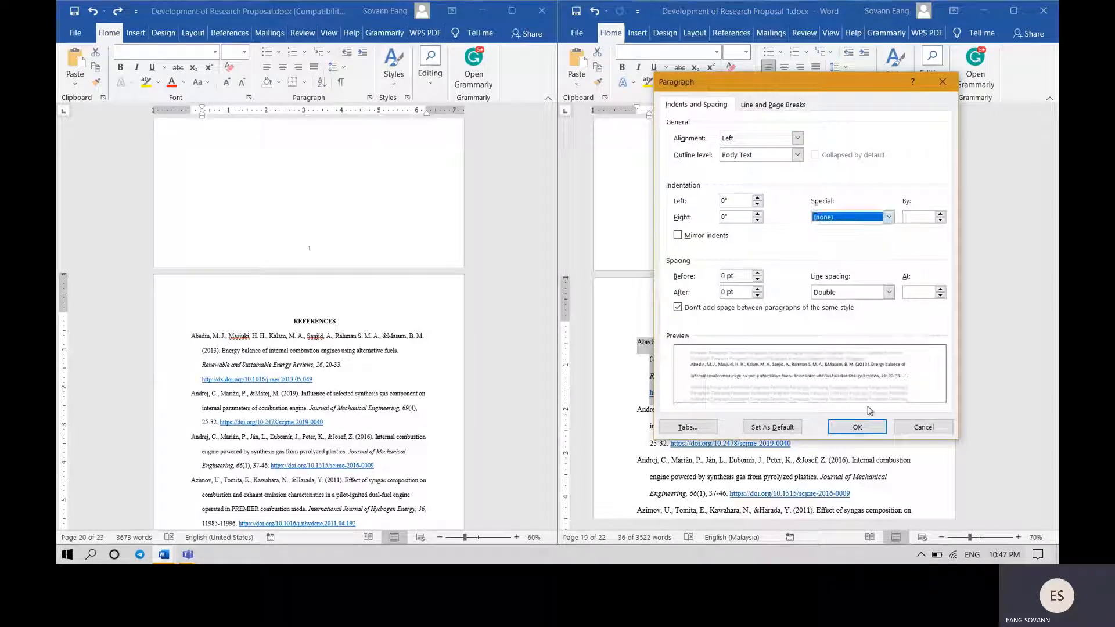
{"action": "left_click", "coordinate": [857, 427]}
{"action": "left_click", "coordinate": [850, 385]}
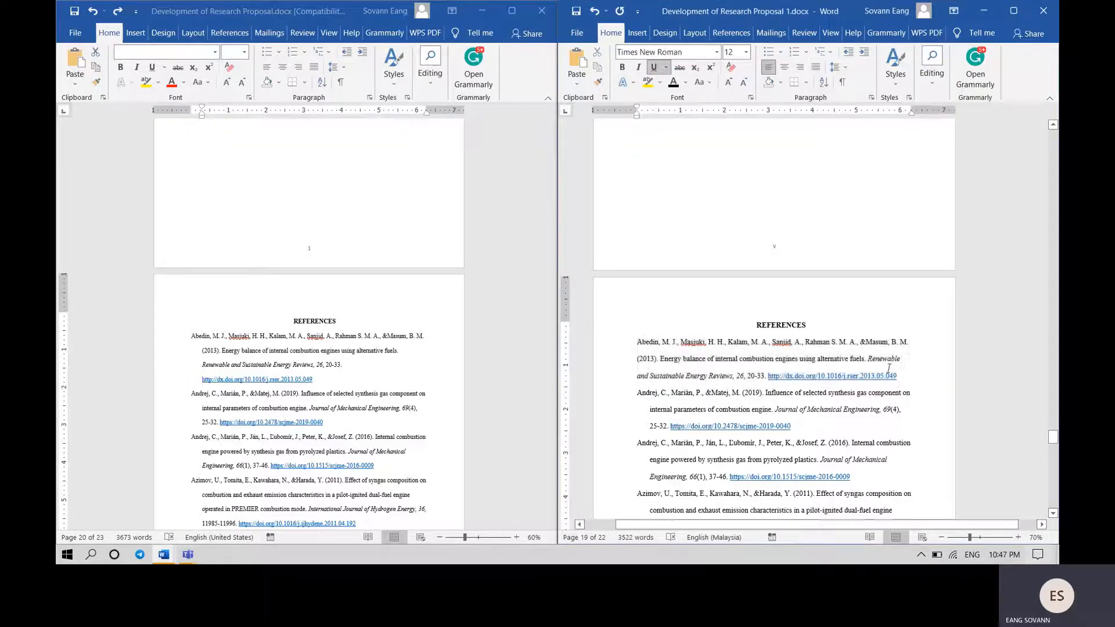
- Apply a hanging indent of 0.5" to the first reference entry
{"action": "left_click_drag", "start_coordinate": [904, 377], "coordinate": [637, 340]}
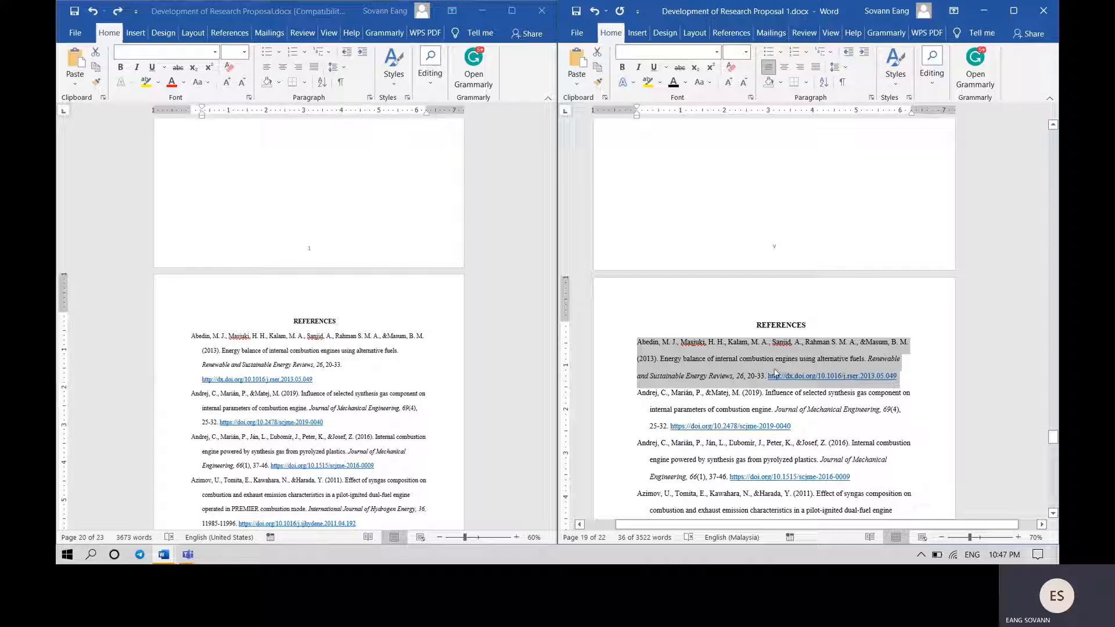
{"action": "left_click", "coordinate": [870, 97]}
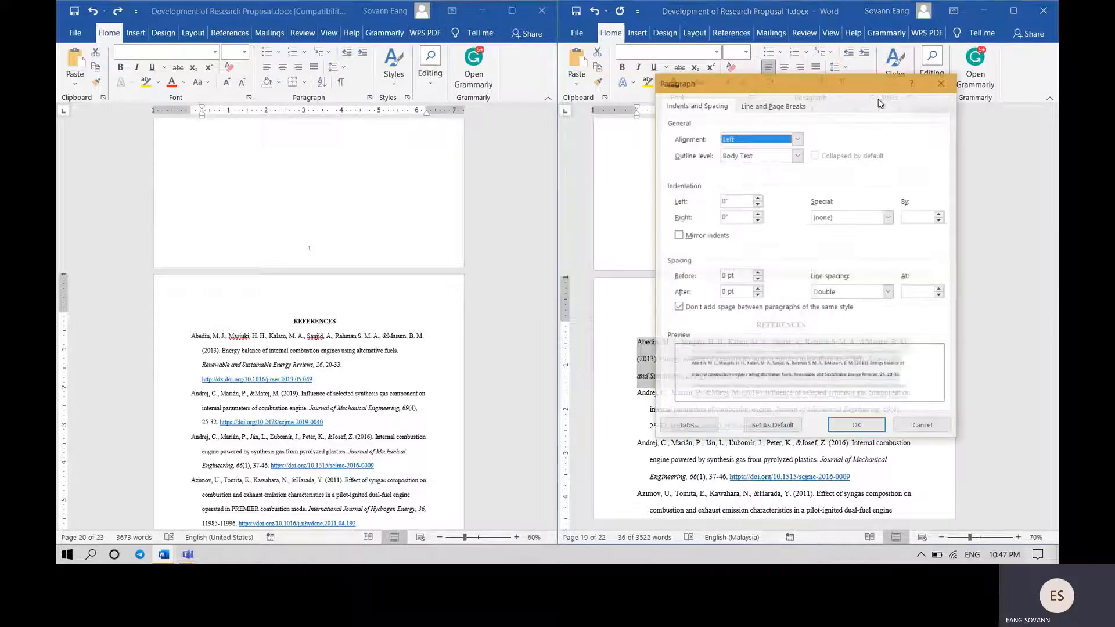
{"action": "left_click", "coordinate": [838, 218]}
{"action": "left_click", "coordinate": [838, 243]}
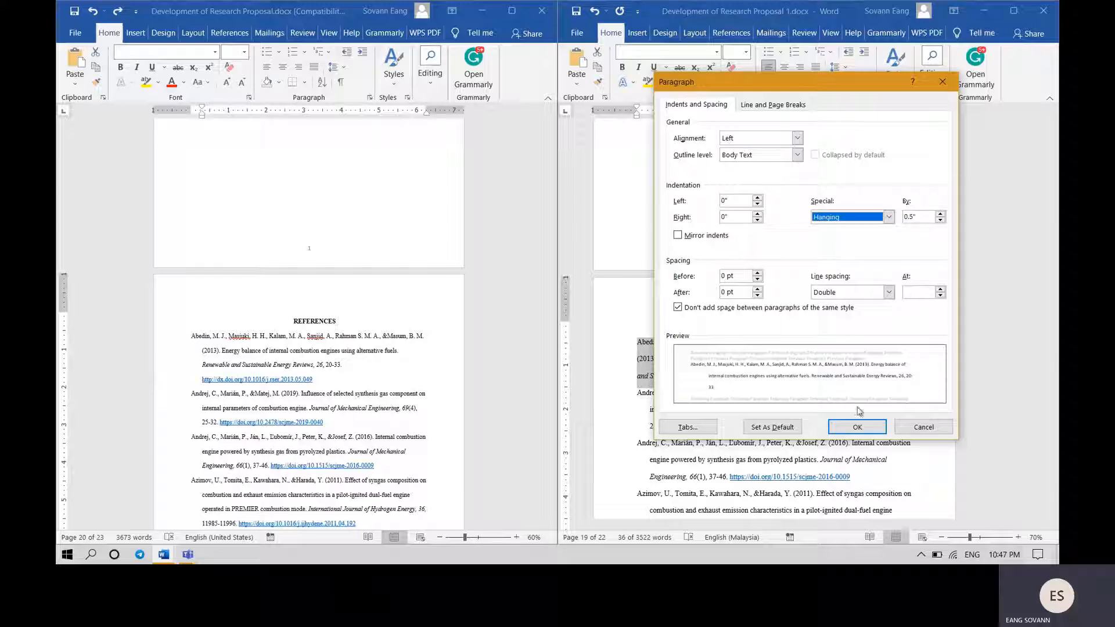
{"action": "left_click", "coordinate": [857, 426]}
{"action": "left_click", "coordinate": [857, 390]}
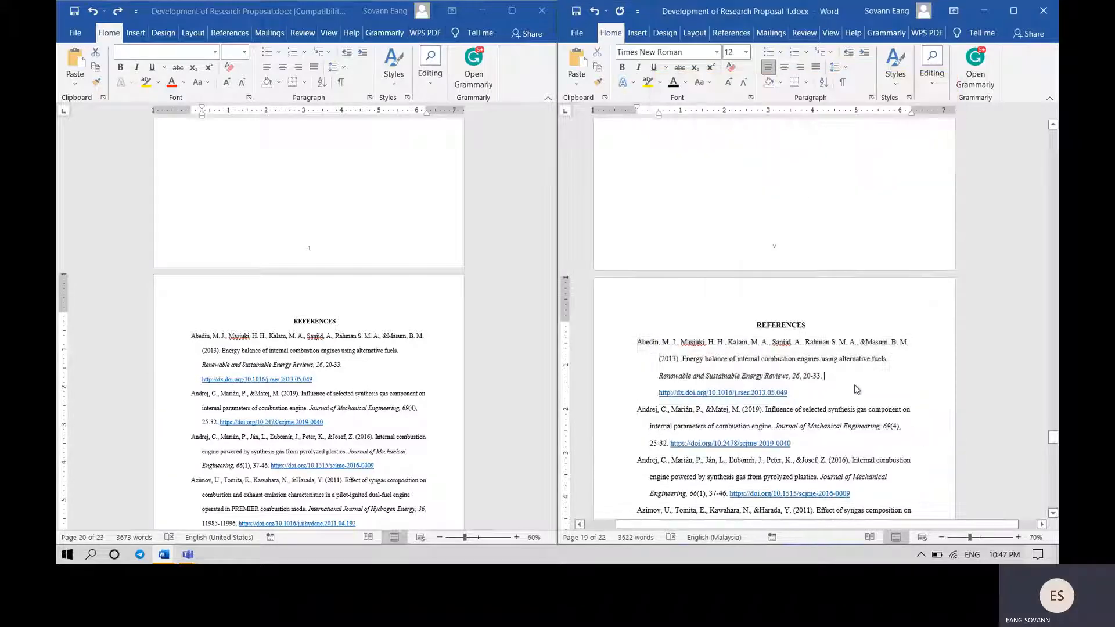
- Set the line spacing of the whole References section to Double
{"action": "scroll", "coordinate": [855, 385], "scroll_direction": "down", "scroll_amount": 6}
{"action": "scroll", "coordinate": [772, 222], "scroll_direction": "up", "scroll_amount": 3}
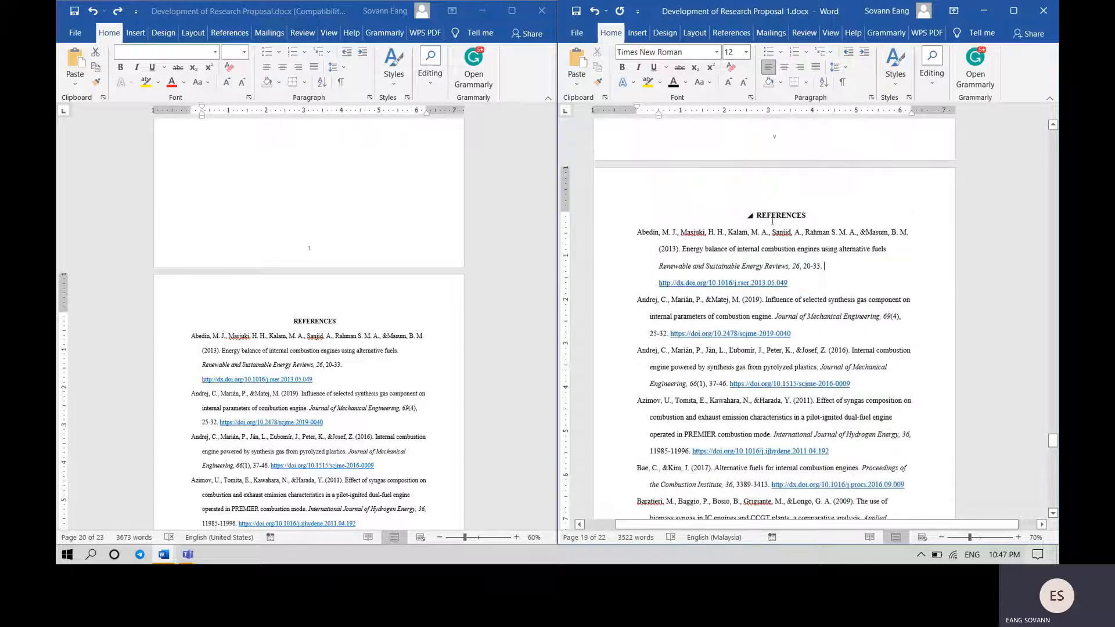
{"action": "left_click_drag", "start_coordinate": [637, 232], "coordinate": [806, 535]}
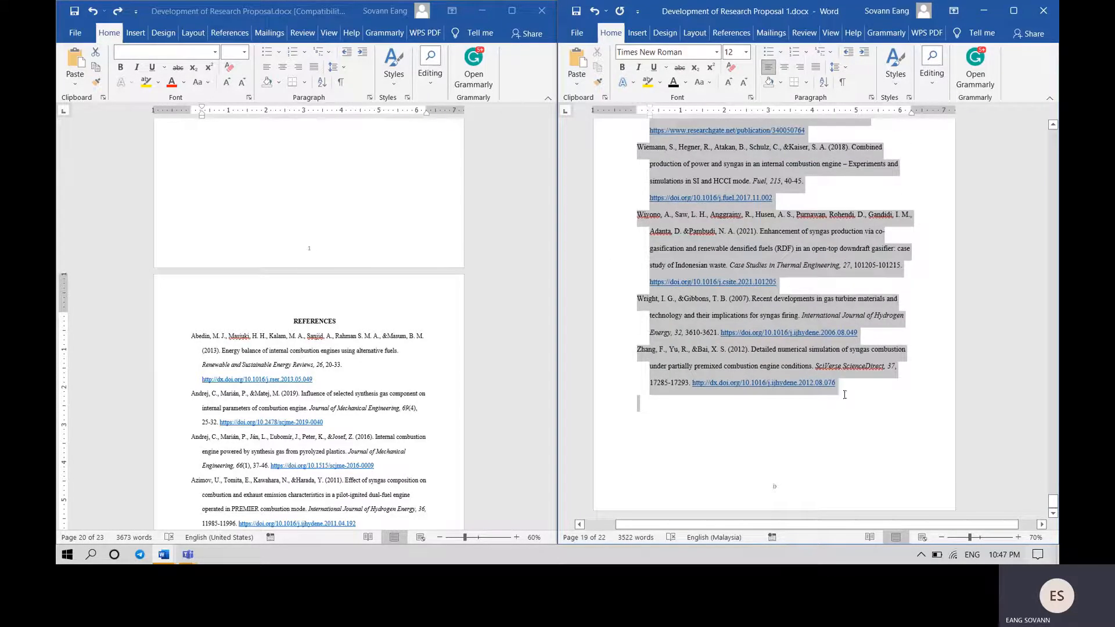
{"action": "left_click", "coordinate": [870, 97]}
{"action": "left_click", "coordinate": [864, 293]}
{"action": "left_click", "coordinate": [839, 322]}
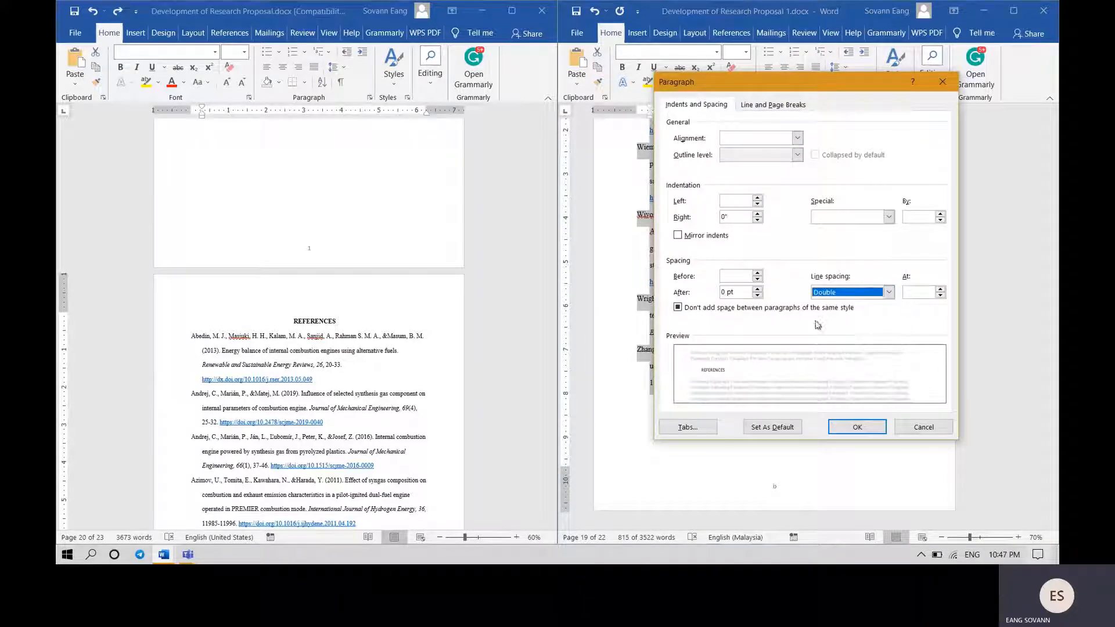
{"action": "left_click", "coordinate": [743, 308]}
{"action": "left_click", "coordinate": [857, 426]}
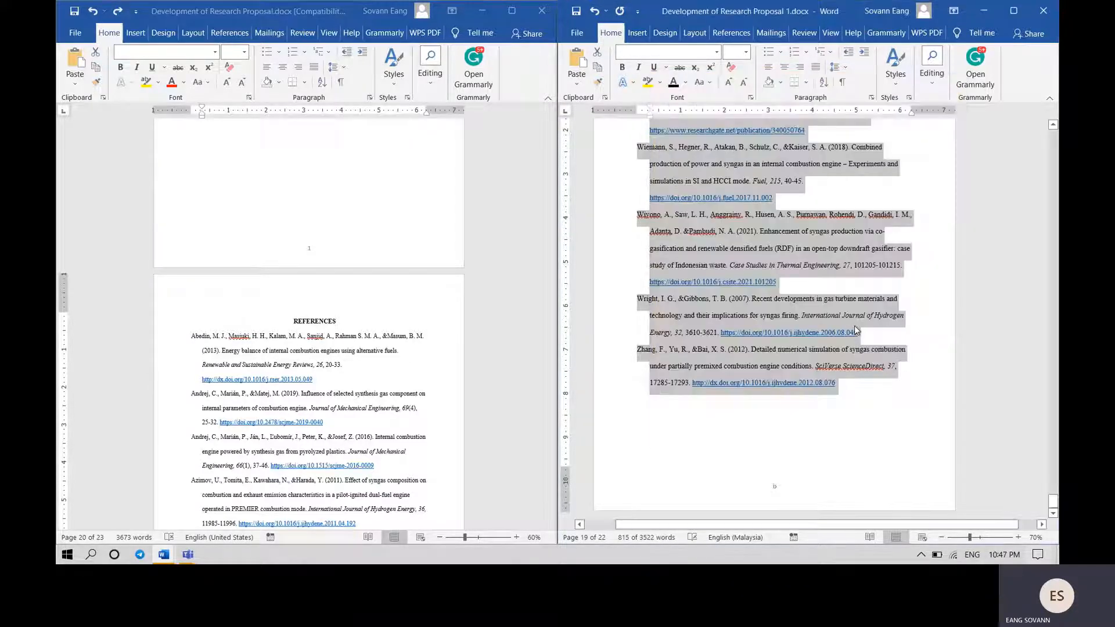
{"action": "left_click", "coordinate": [857, 319]}
- Delete the placeholder "Table of Contents" line from its otherwise empty page in the second document
{"action": "scroll", "coordinate": [857, 318], "scroll_direction": "up", "scroll_amount": 10}
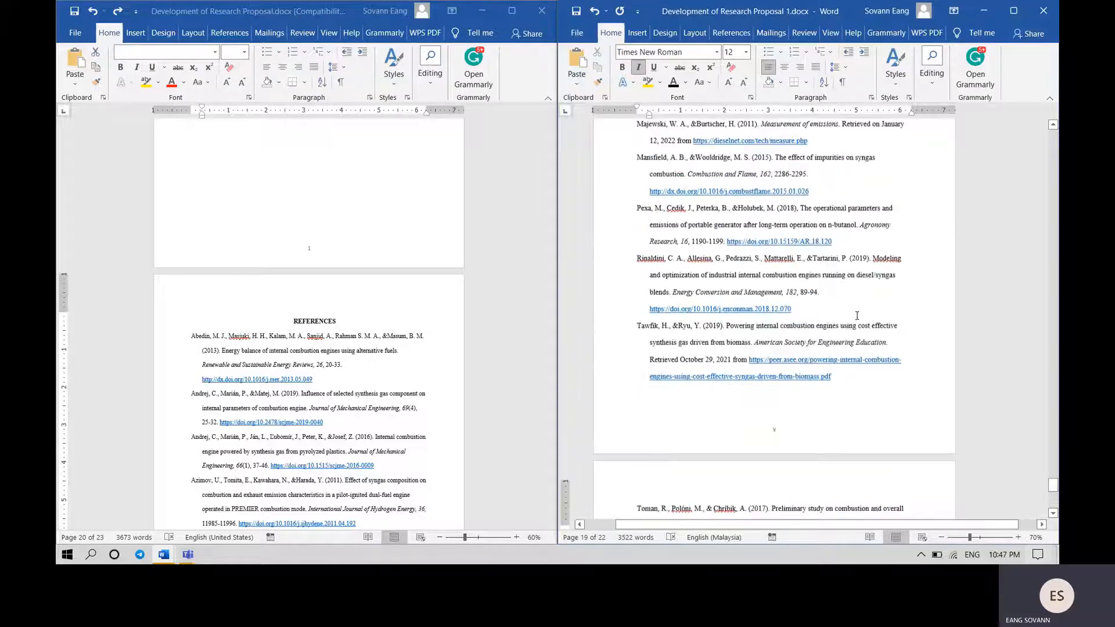
{"action": "scroll", "coordinate": [860, 316], "scroll_direction": "up", "scroll_amount": 1}
{"action": "left_click_drag", "start_coordinate": [1053, 482], "coordinate": [1052, 189]}
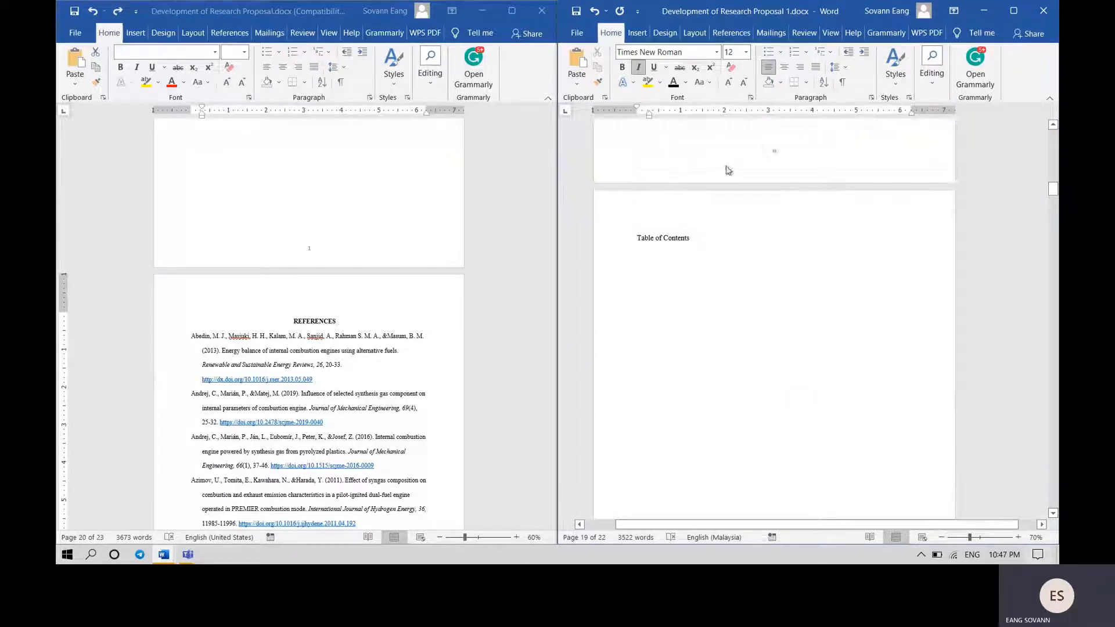
{"action": "left_click", "coordinate": [691, 240]}
{"action": "left_click_drag", "start_coordinate": [692, 242], "coordinate": [636, 239]}
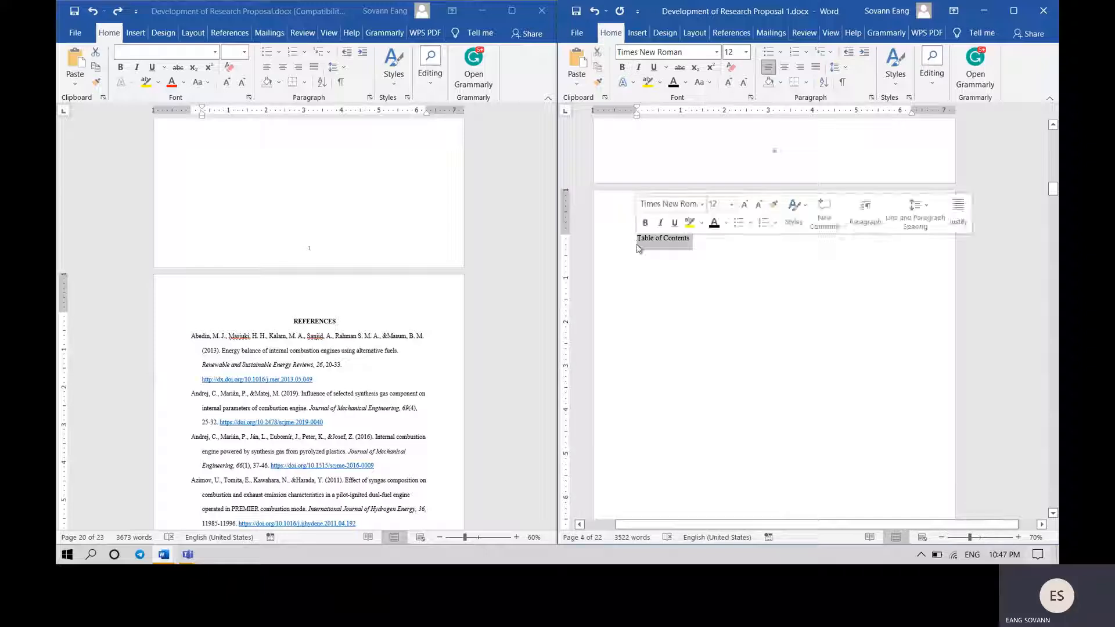
{"action": "left_click", "coordinate": [712, 247]}
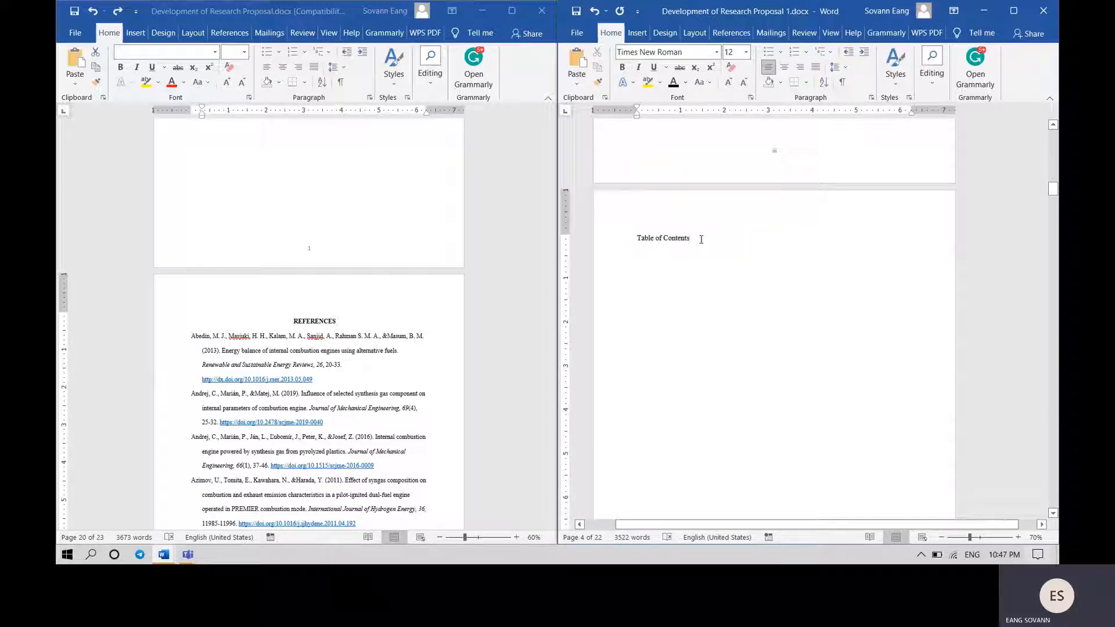
{"action": "left_click_drag", "start_coordinate": [693, 240], "coordinate": [636, 240]}
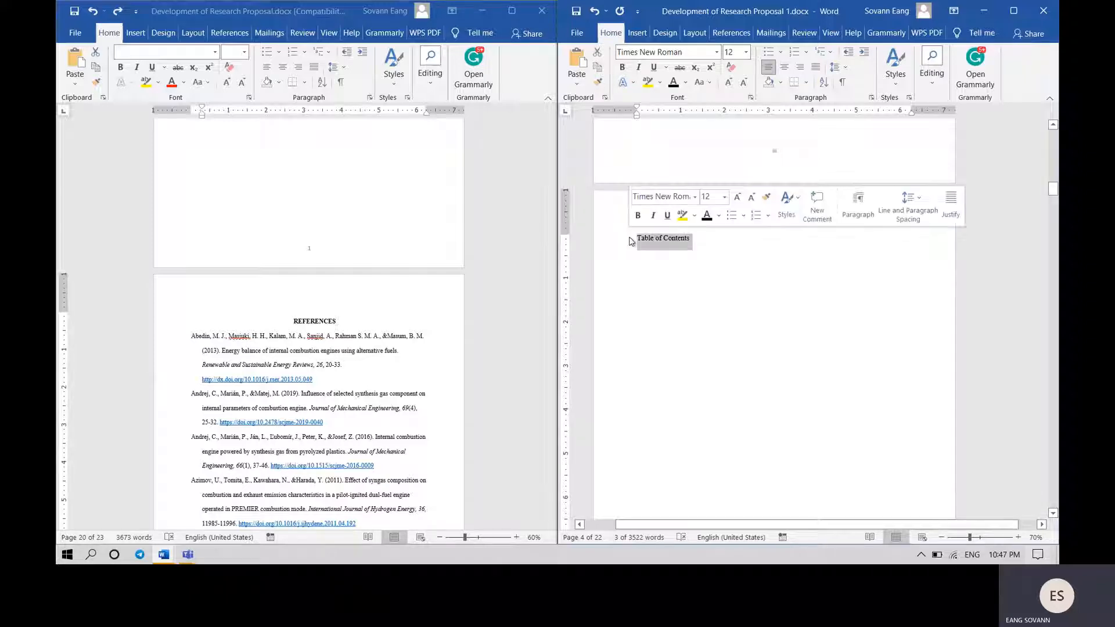
{"action": "key", "text": "BackSpace"}
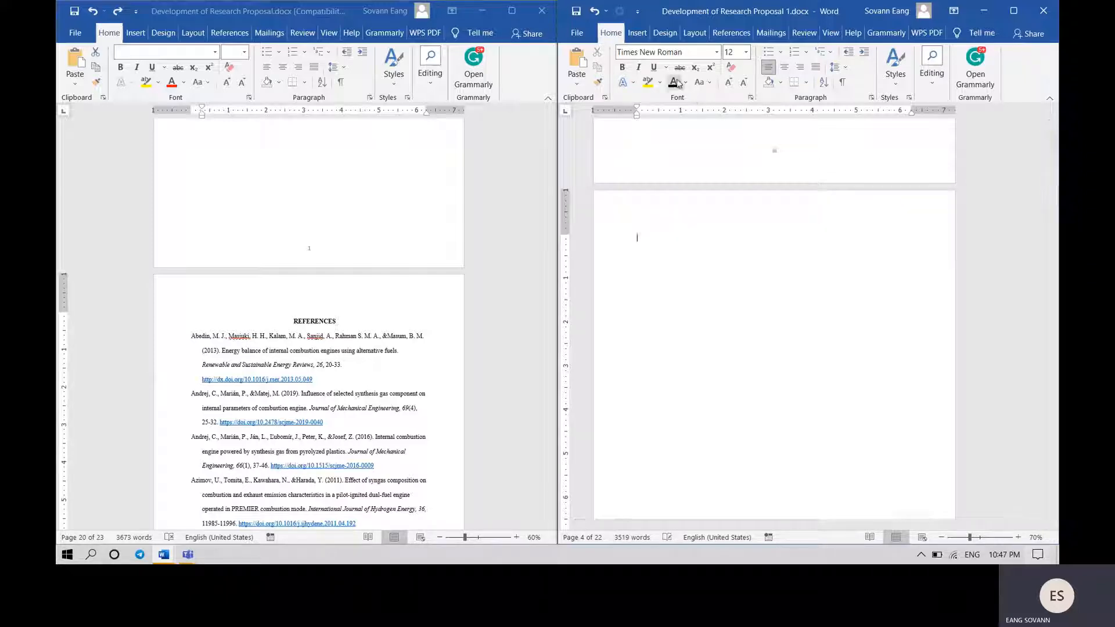
- Insert a table of contents on the emptied page using the built-in Automatic Table 2 layout
{"action": "left_click", "coordinate": [730, 34]}
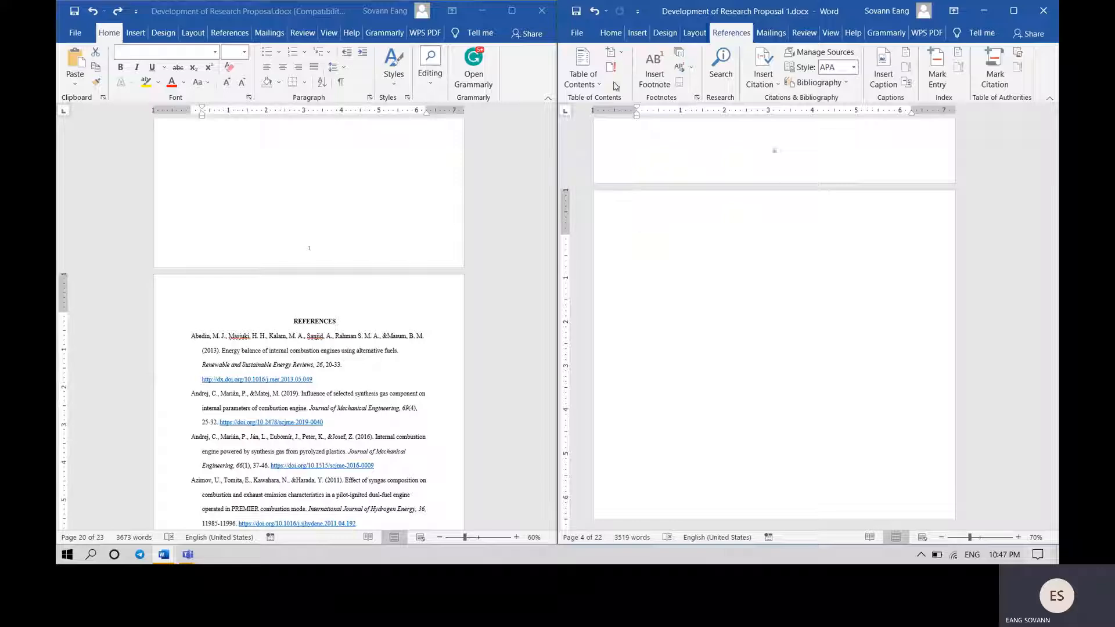
{"action": "left_click", "coordinate": [598, 81]}
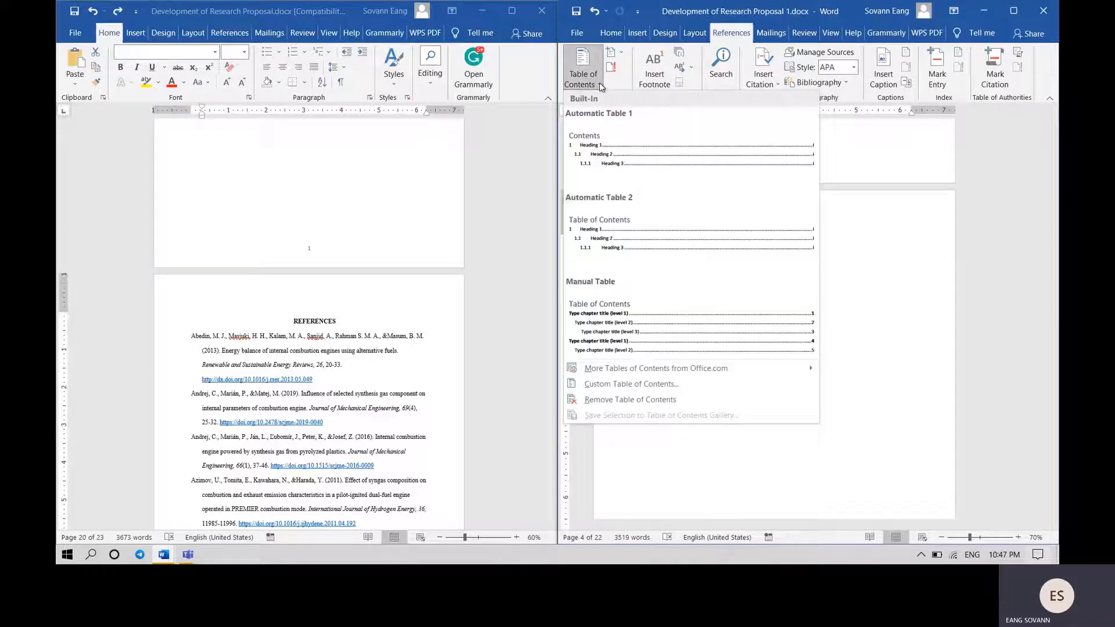
{"action": "left_click", "coordinate": [622, 240]}
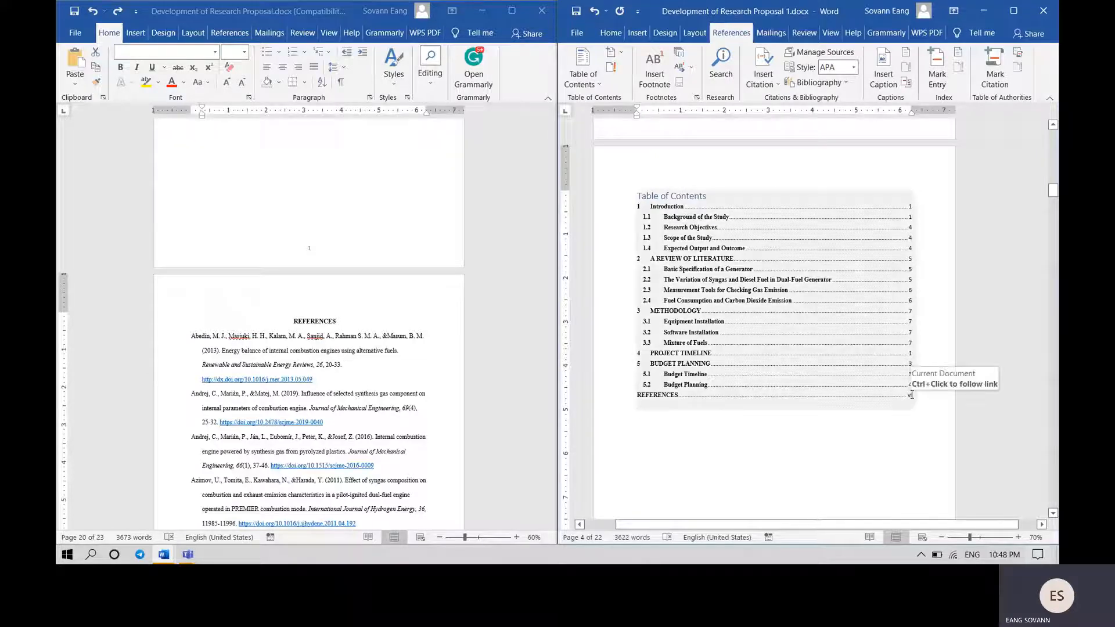
- Format the entire table of contents, title included, in Times New Roman at size 12
{"action": "left_click_drag", "start_coordinate": [912, 395], "coordinate": [633, 191]}
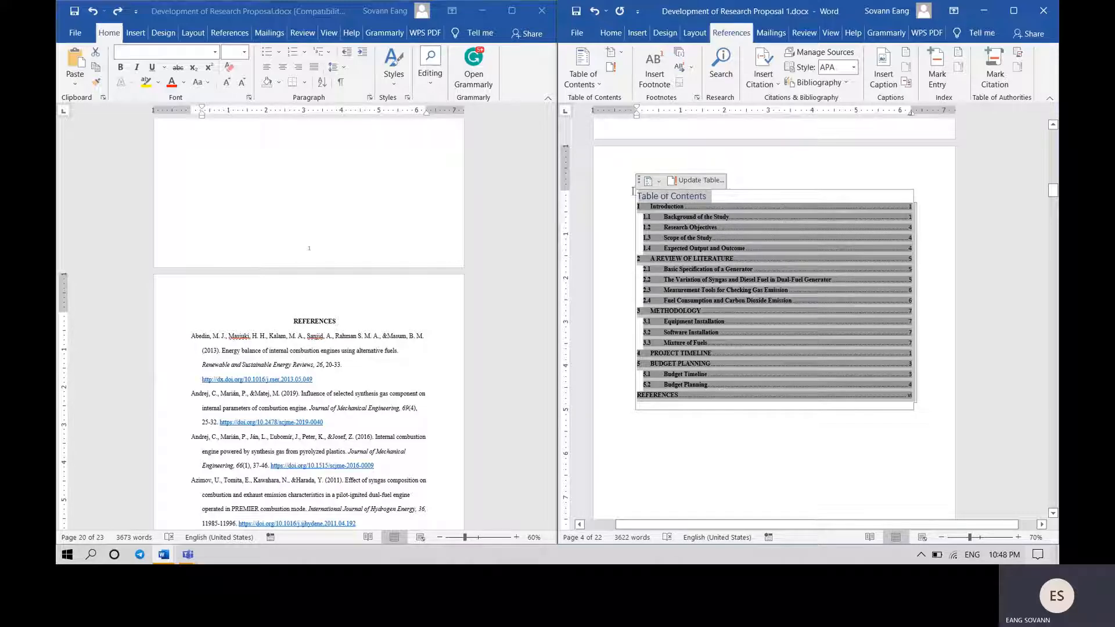
{"action": "left_click", "coordinate": [610, 32]}
{"action": "left_click", "coordinate": [694, 54]}
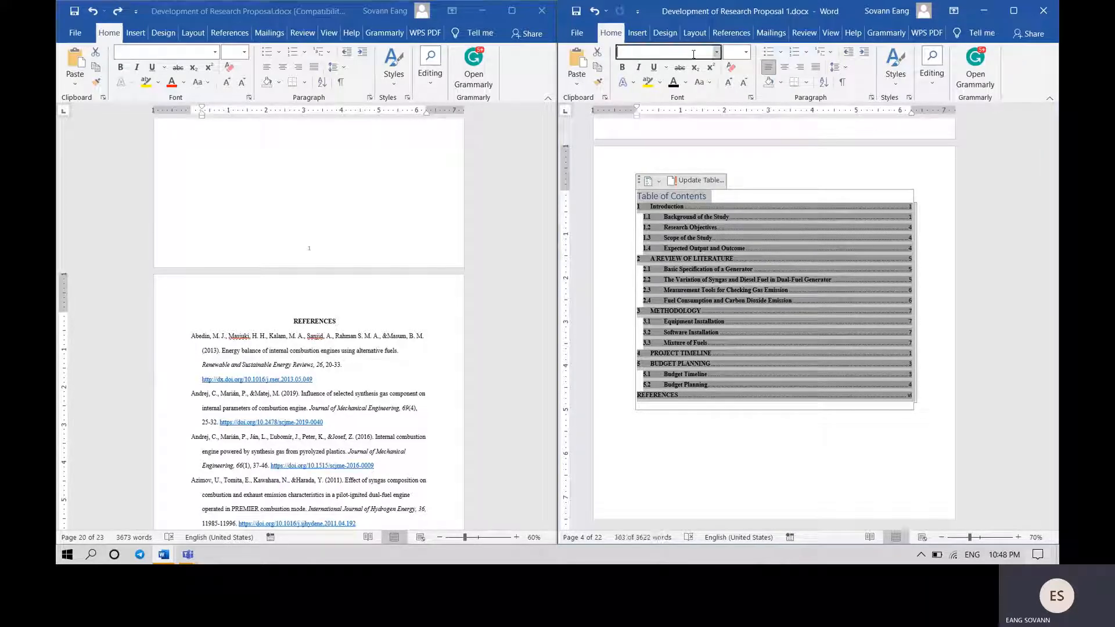
{"action": "type", "text": "Times New Roman"}
{"action": "key", "text": "Return"}
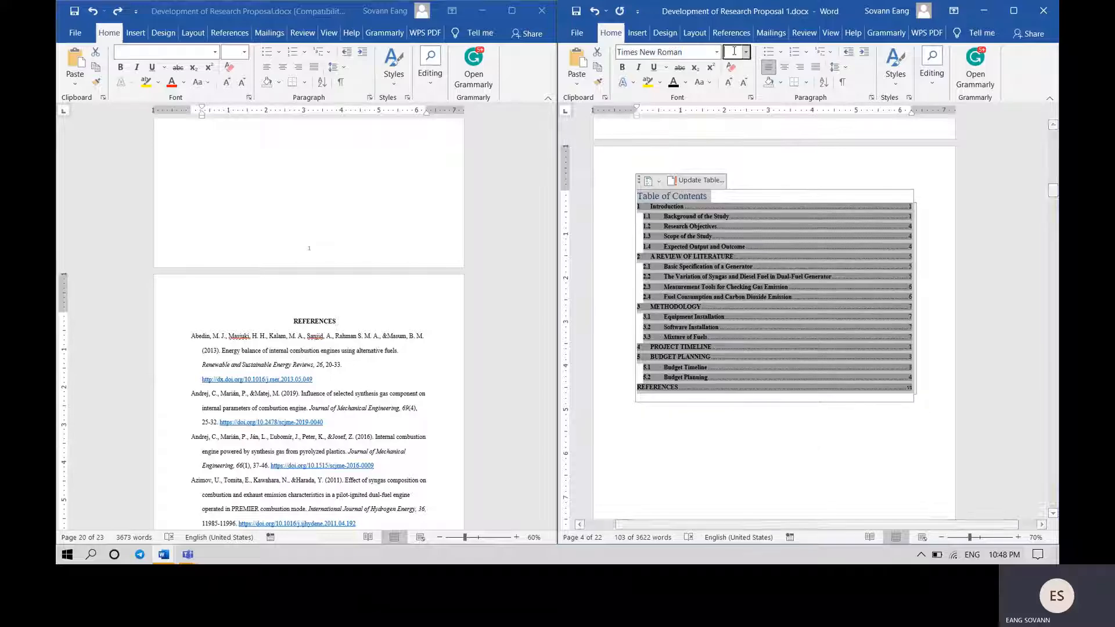
{"action": "key", "text": "Return"}
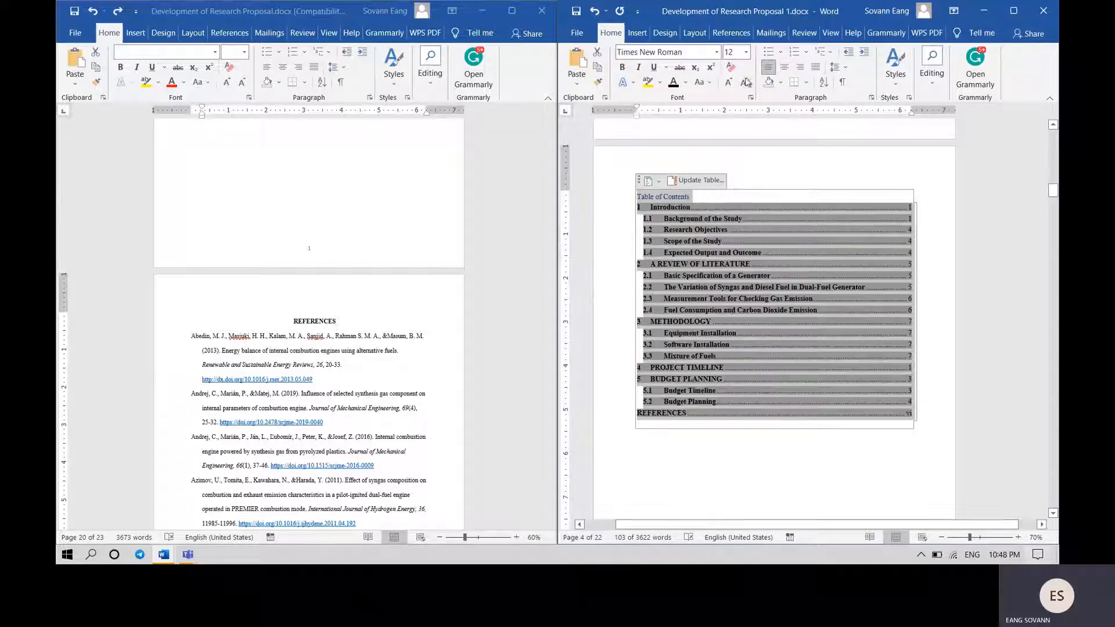
{"action": "left_click", "coordinate": [809, 282]}
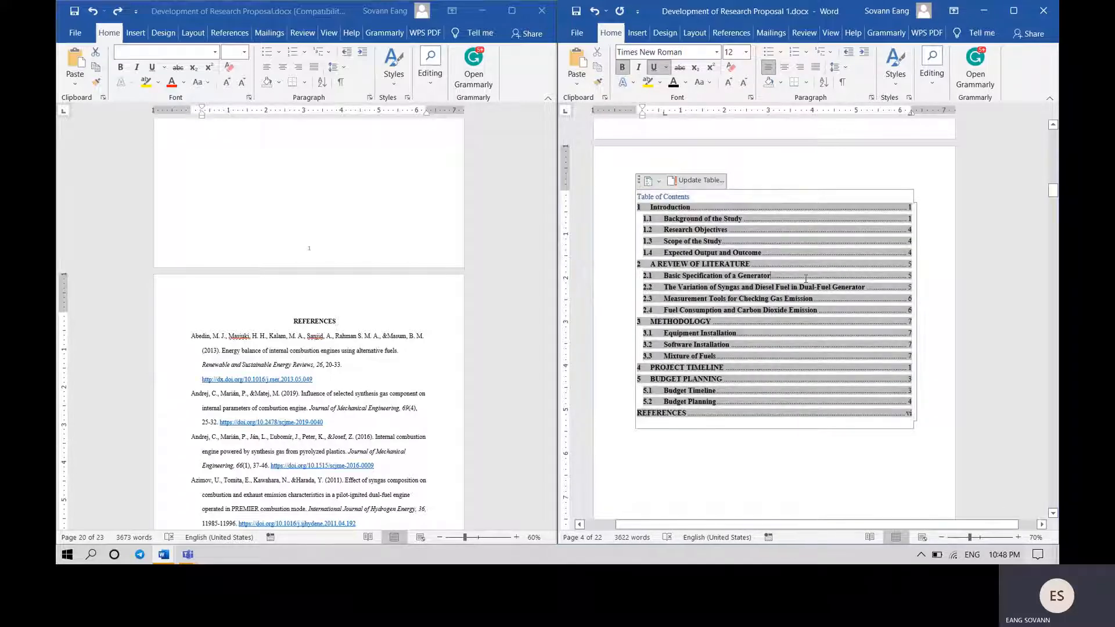
- Make the "Table of Contents" title above the entries bold and black
{"action": "scroll", "coordinate": [807, 279], "scroll_direction": "down", "scroll_amount": 1}
{"action": "scroll", "coordinate": [809, 281], "scroll_direction": "down", "scroll_amount": 2}
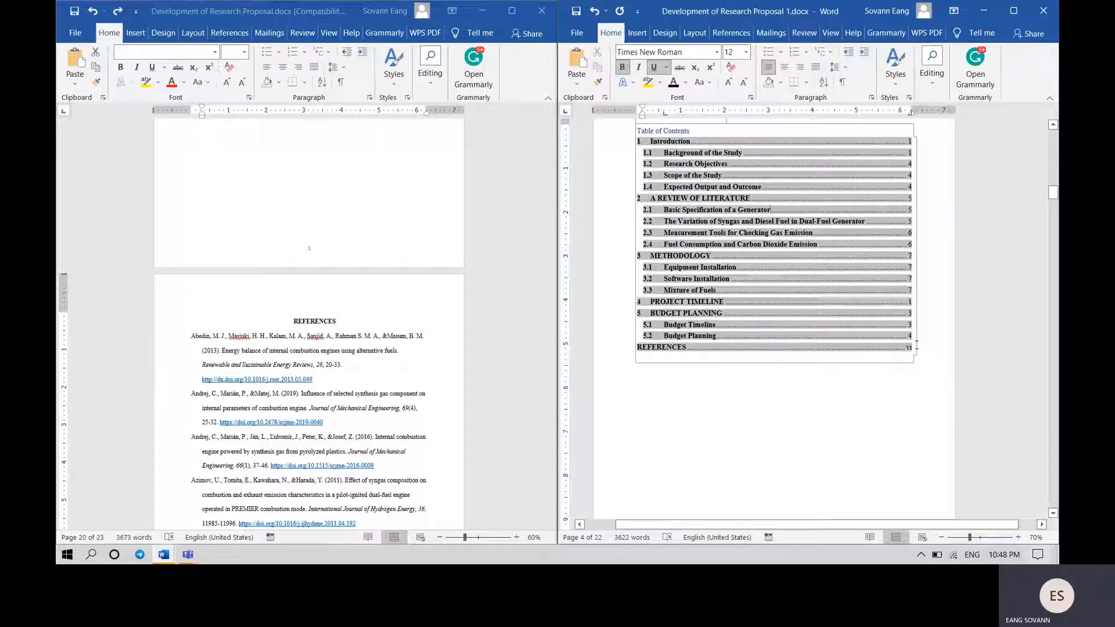
{"action": "scroll", "coordinate": [900, 339], "scroll_direction": "up", "scroll_amount": 12}
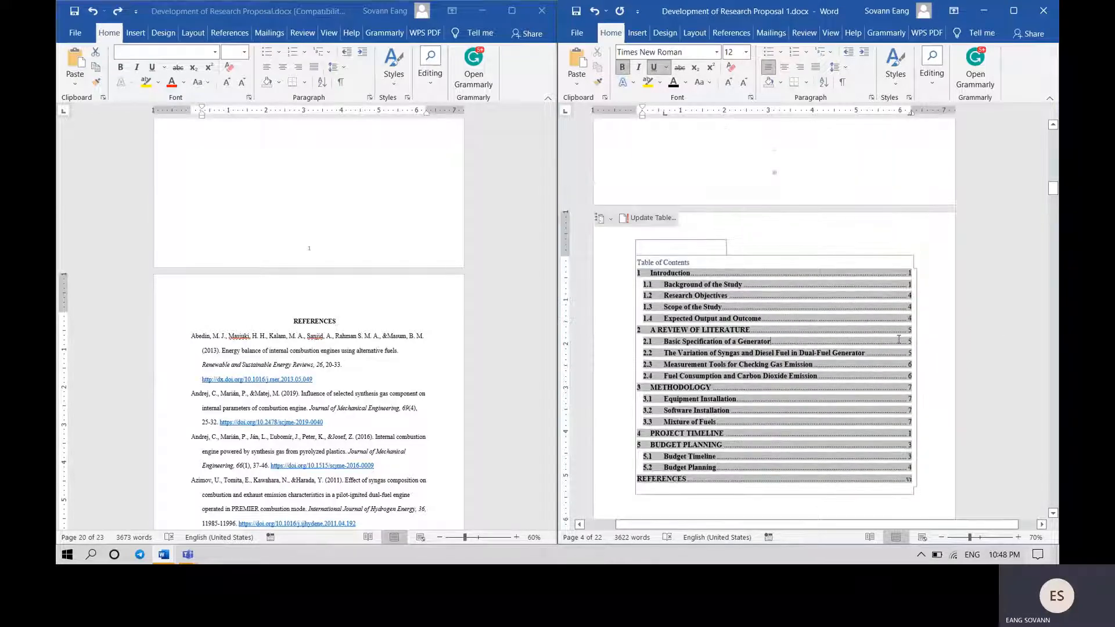
{"action": "left_click_drag", "start_coordinate": [699, 393], "coordinate": [630, 391]}
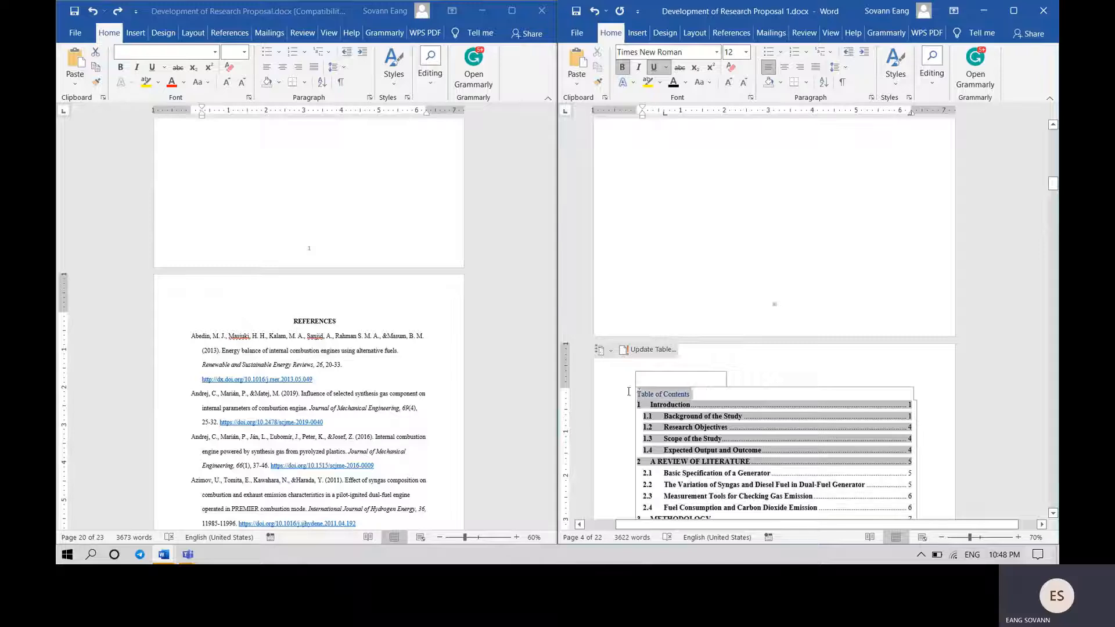
{"action": "key", "text": "ctrl+b"}
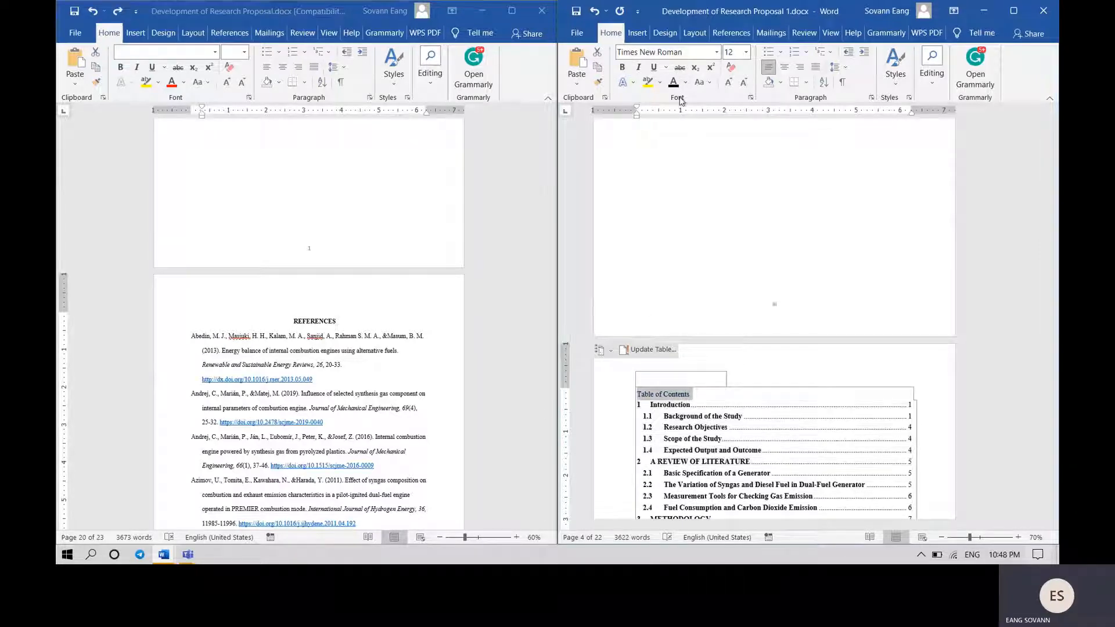
{"action": "left_click", "coordinate": [810, 417]}
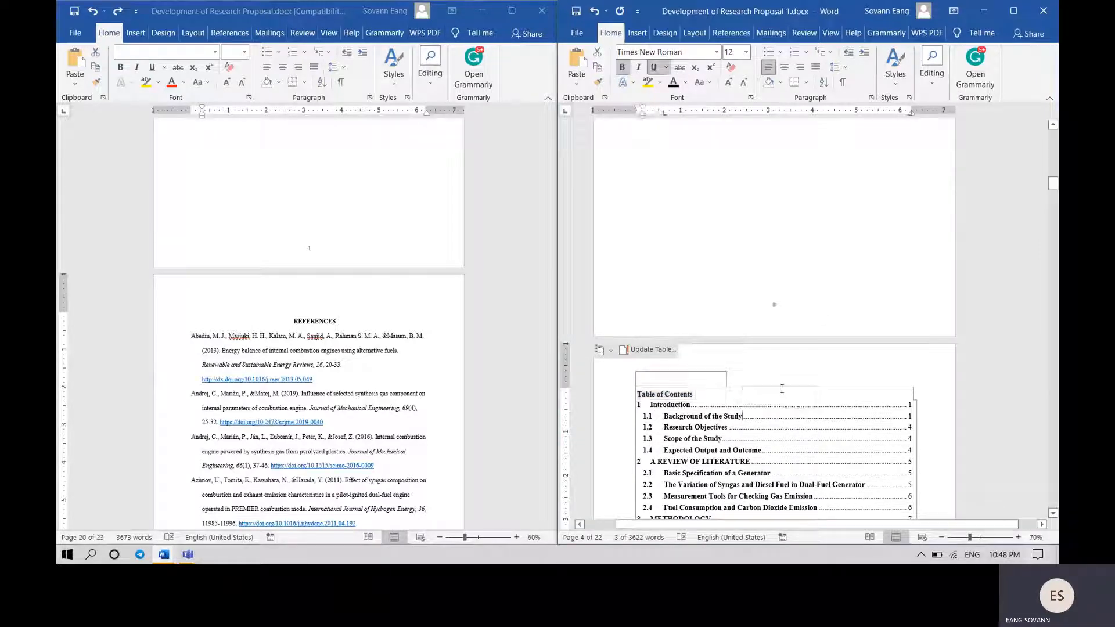
{"action": "left_click", "coordinate": [884, 398]}
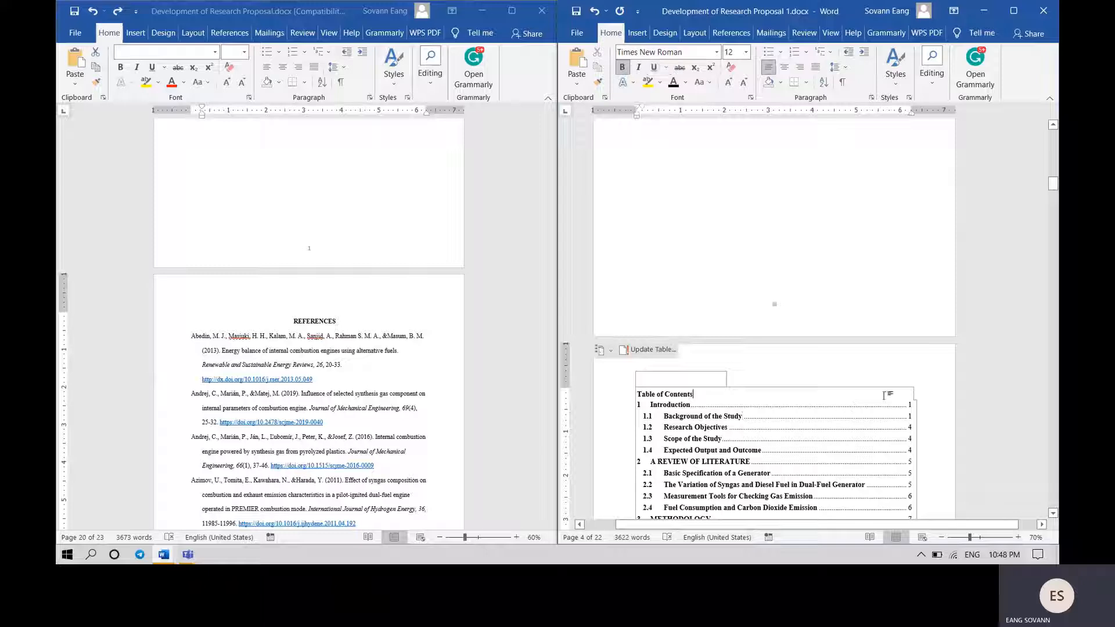
- Include the "Table of Contents" title in the table of contents as a Level 1 entry
{"action": "left_click_drag", "start_coordinate": [703, 394], "coordinate": [637, 394]}
{"action": "left_click", "coordinate": [717, 35]}
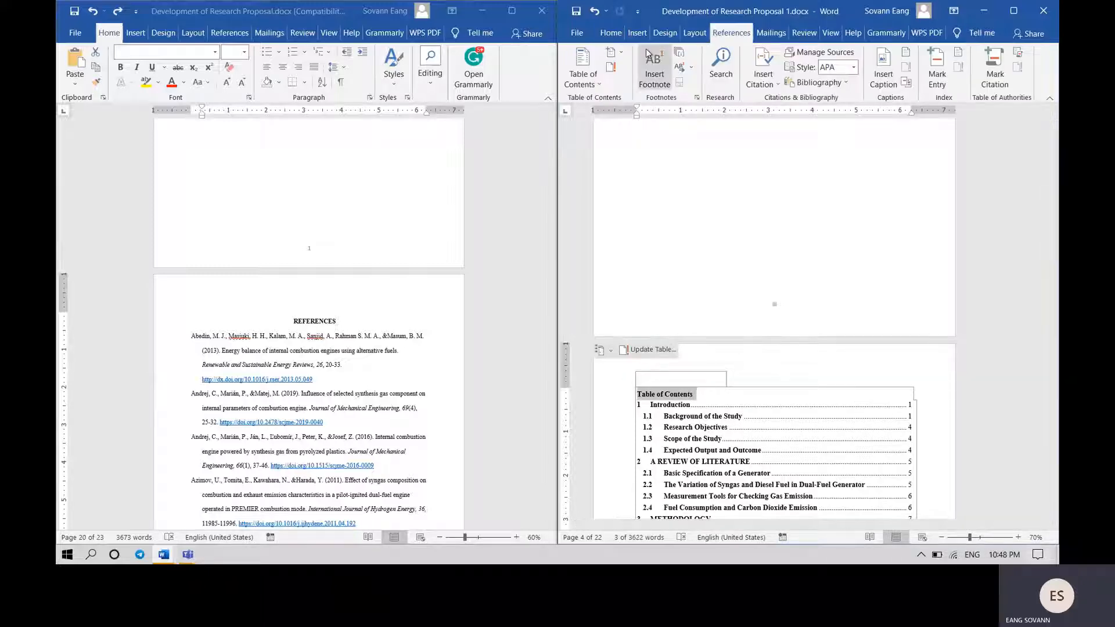
{"action": "left_click", "coordinate": [622, 52]}
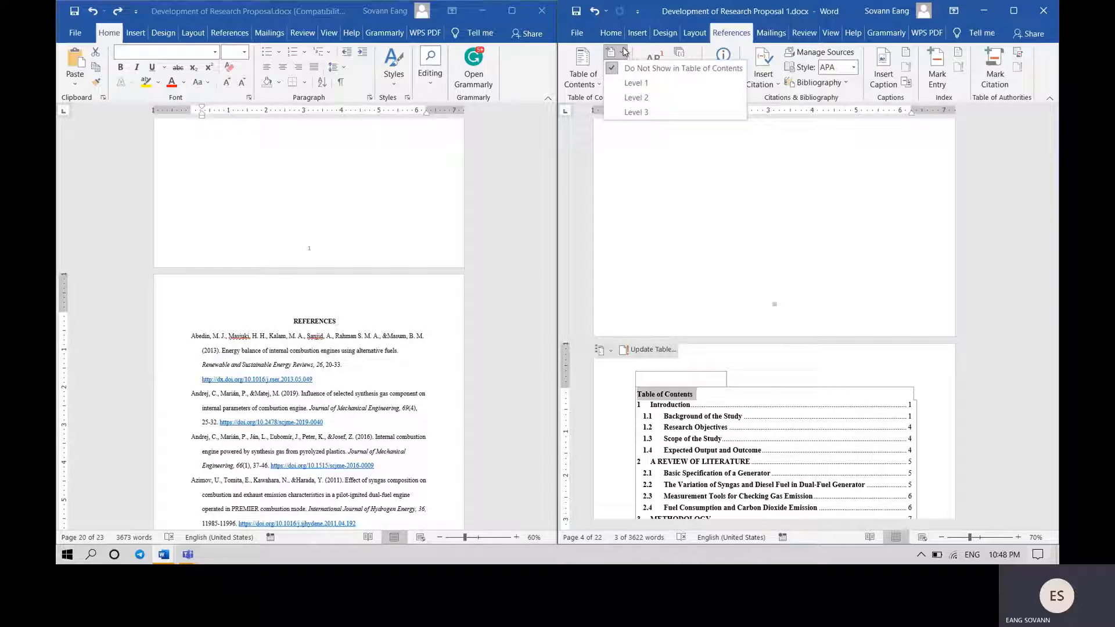
{"action": "left_click", "coordinate": [634, 79]}
{"action": "left_click", "coordinate": [745, 392]}
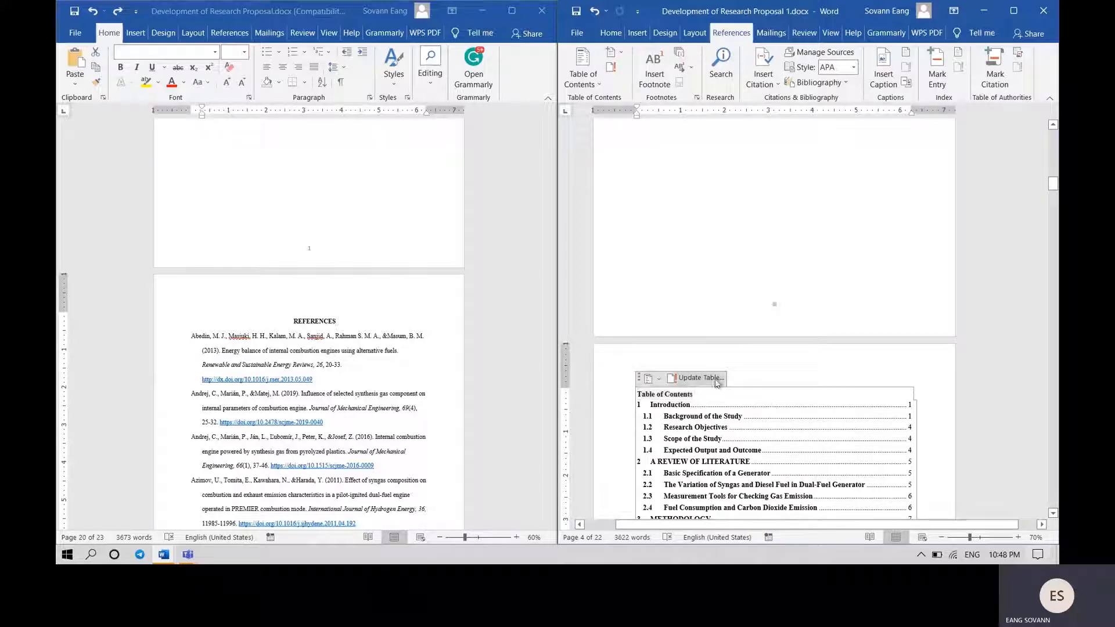
- Update the entire table of contents in the second document
{"action": "left_click", "coordinate": [704, 378]}
{"action": "left_click", "coordinate": [756, 277]}
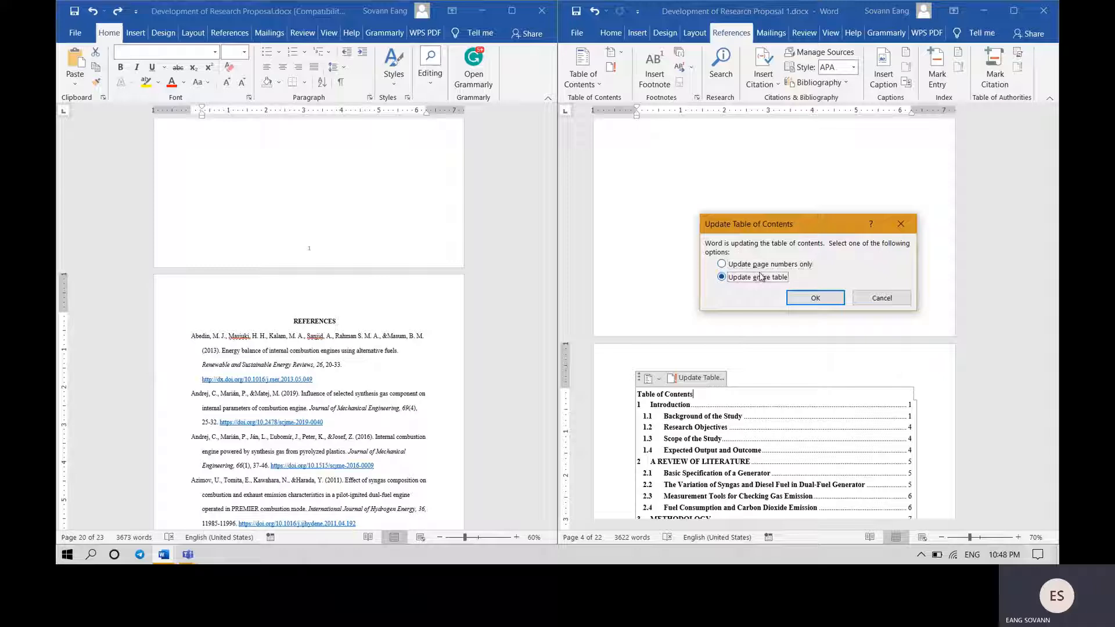
{"action": "left_click", "coordinate": [815, 298]}
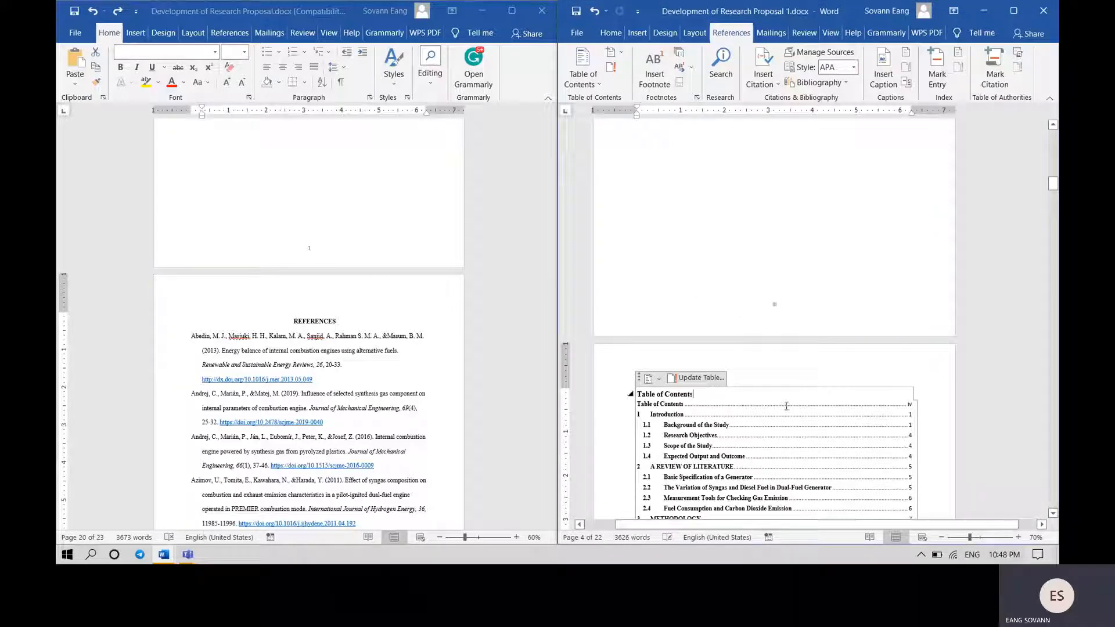
- Compare the updated table of contents with the one in the original proposal and check the pages preceding it
{"action": "left_click", "coordinate": [912, 405]}
{"action": "scroll", "coordinate": [894, 409], "scroll_direction": "up", "scroll_amount": 3}
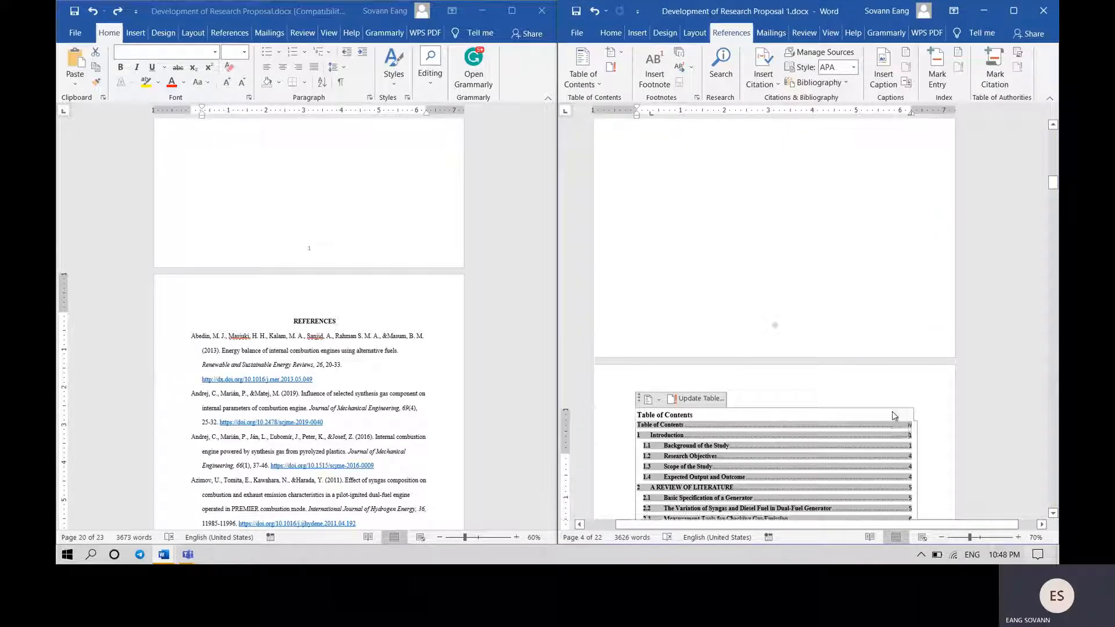
{"action": "scroll", "coordinate": [891, 411], "scroll_direction": "up", "scroll_amount": 5}
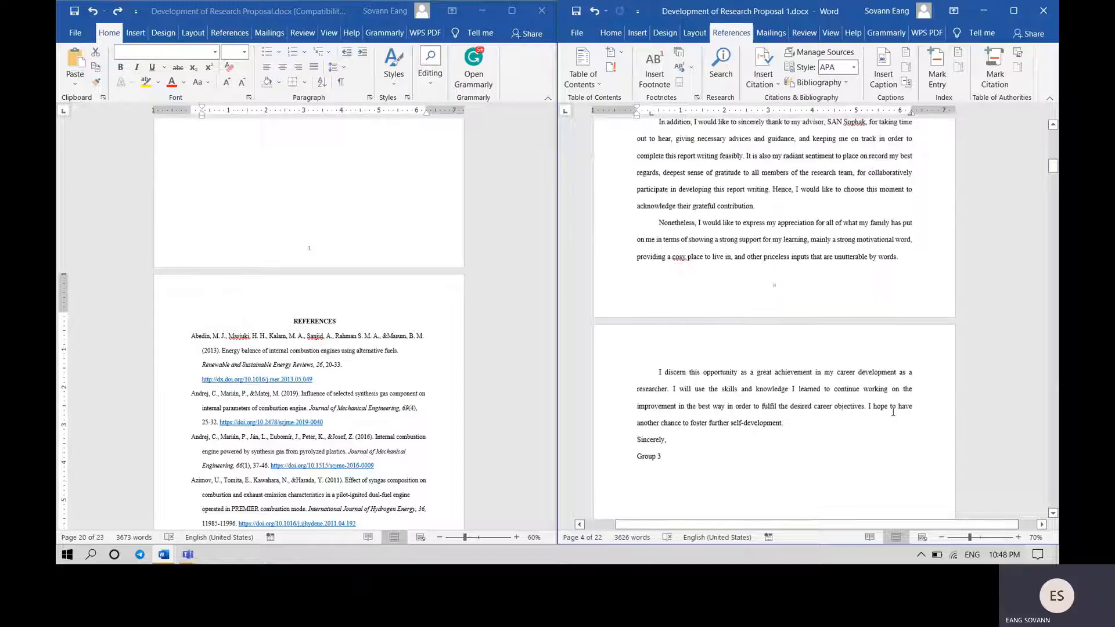
{"action": "scroll", "coordinate": [891, 411], "scroll_direction": "down", "scroll_amount": 8}
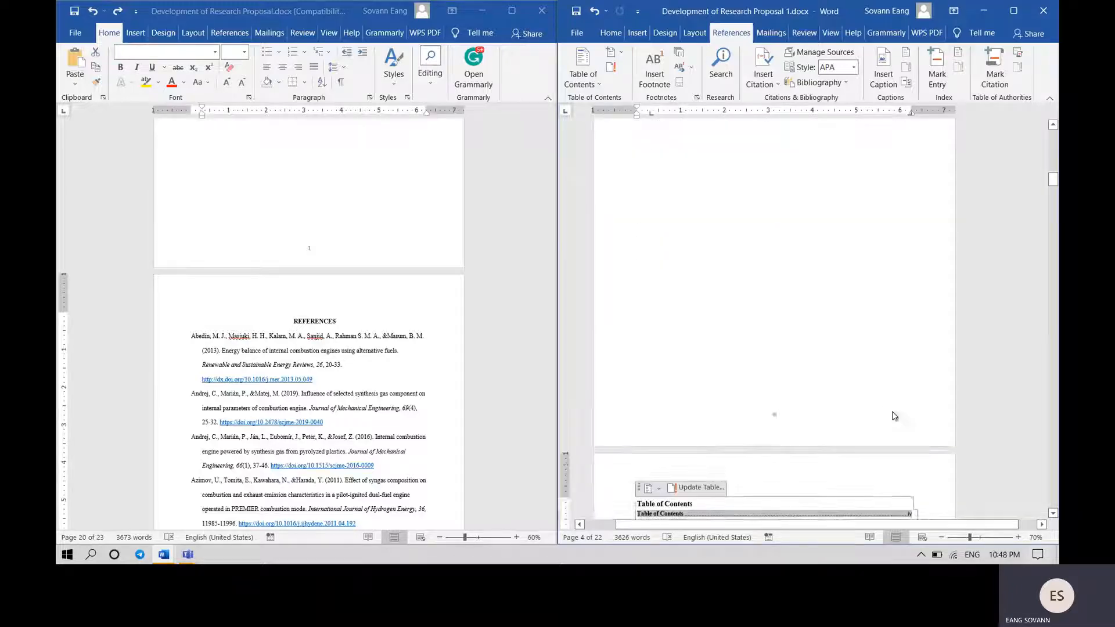
{"action": "scroll", "coordinate": [893, 411], "scroll_direction": "down", "scroll_amount": 3}
{"action": "scroll", "coordinate": [453, 321], "scroll_direction": "up", "scroll_amount": 2}
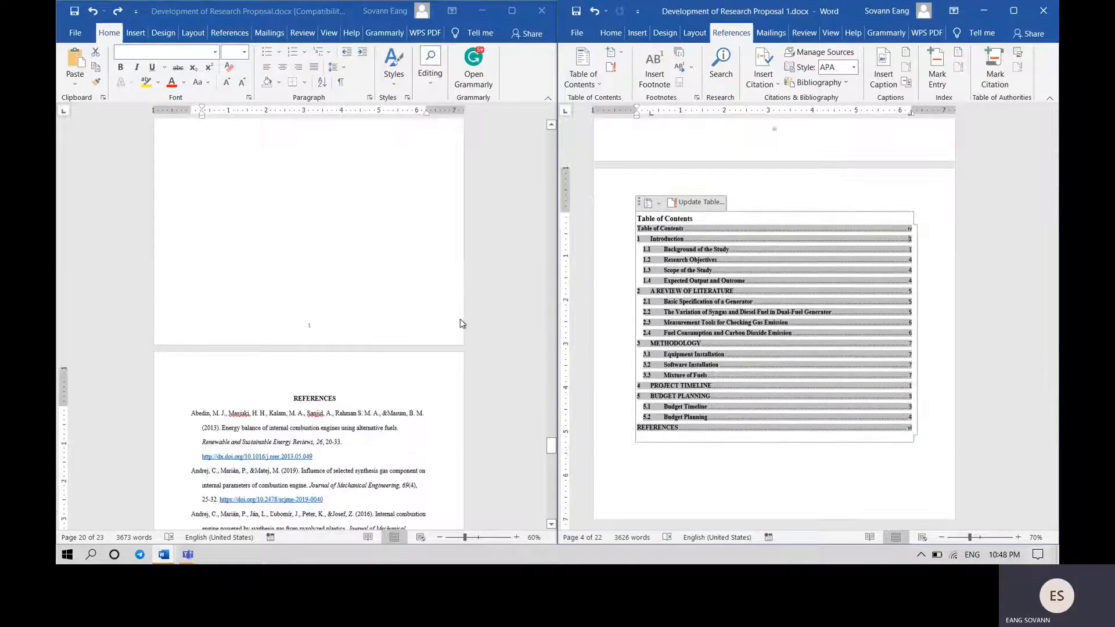
{"action": "left_click_drag", "start_coordinate": [554, 443], "coordinate": [569, 189]}
{"action": "scroll", "coordinate": [810, 225], "scroll_direction": "up", "scroll_amount": 3}
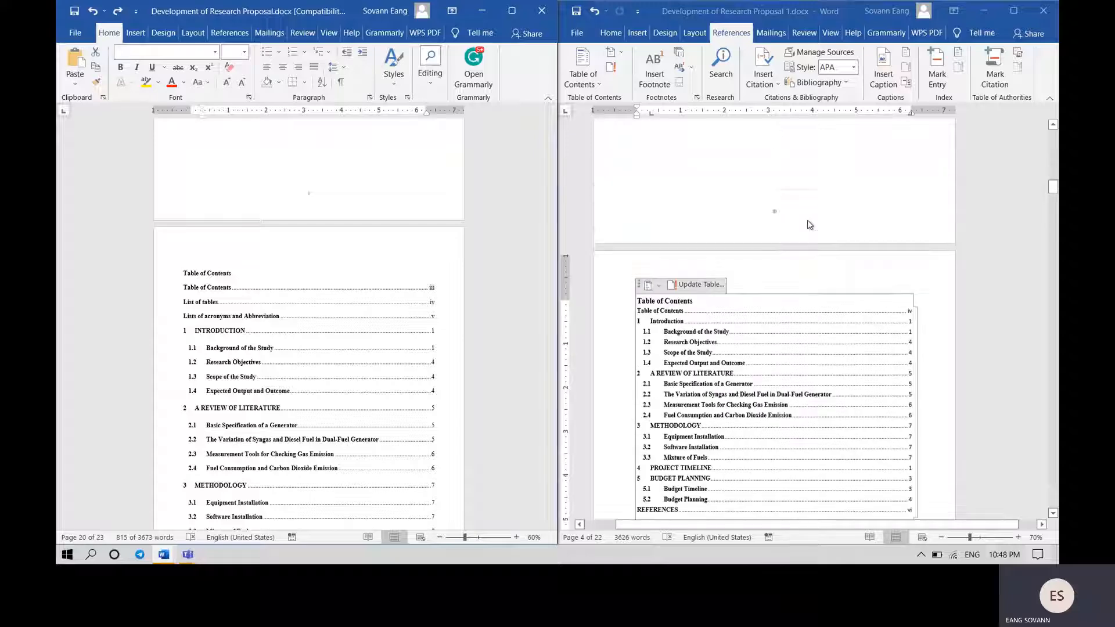
{"action": "scroll", "coordinate": [810, 224], "scroll_direction": "up", "scroll_amount": 12}
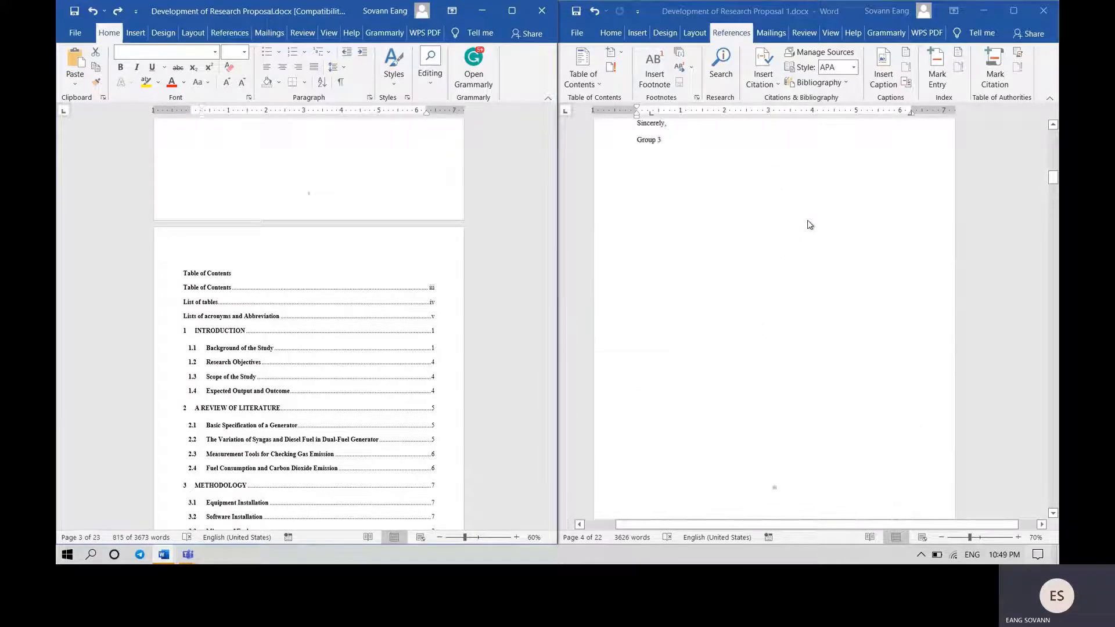
{"action": "scroll", "coordinate": [810, 225], "scroll_direction": "up", "scroll_amount": 4}
{"action": "scroll", "coordinate": [807, 223], "scroll_direction": "down", "scroll_amount": 5}
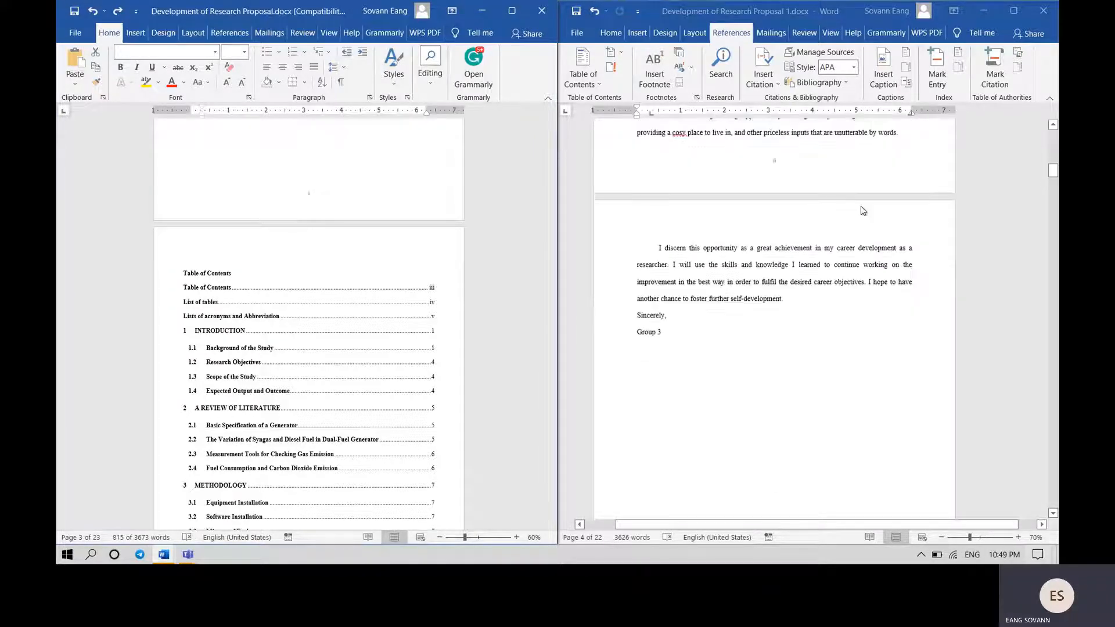
- Delete the placeholder "List of tables" line from its page and maximize the second document's window
{"action": "left_click_drag", "start_coordinate": [1053, 174], "coordinate": [1054, 210]}
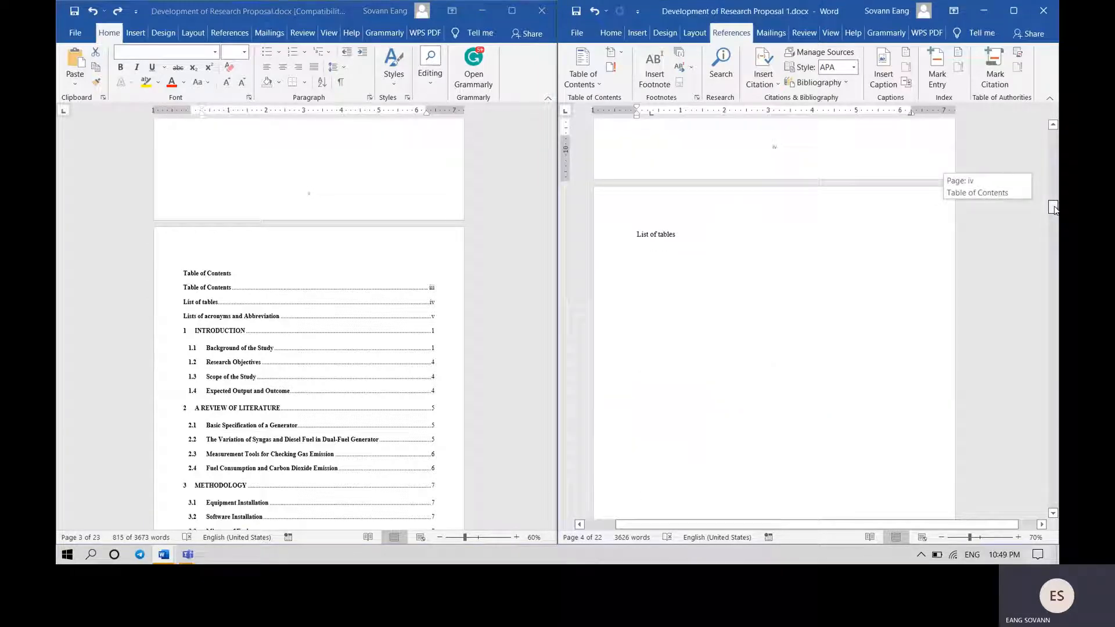
{"action": "triple_click", "coordinate": [683, 235]}
{"action": "key", "text": "BackSpace"}
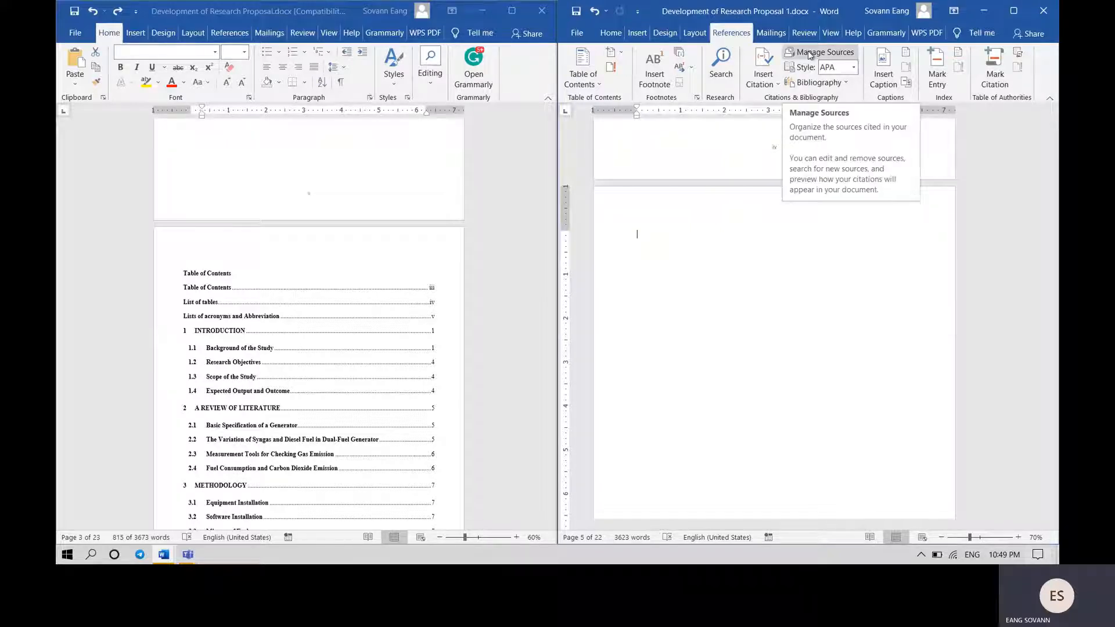
{"action": "left_click", "coordinate": [1014, 11]}
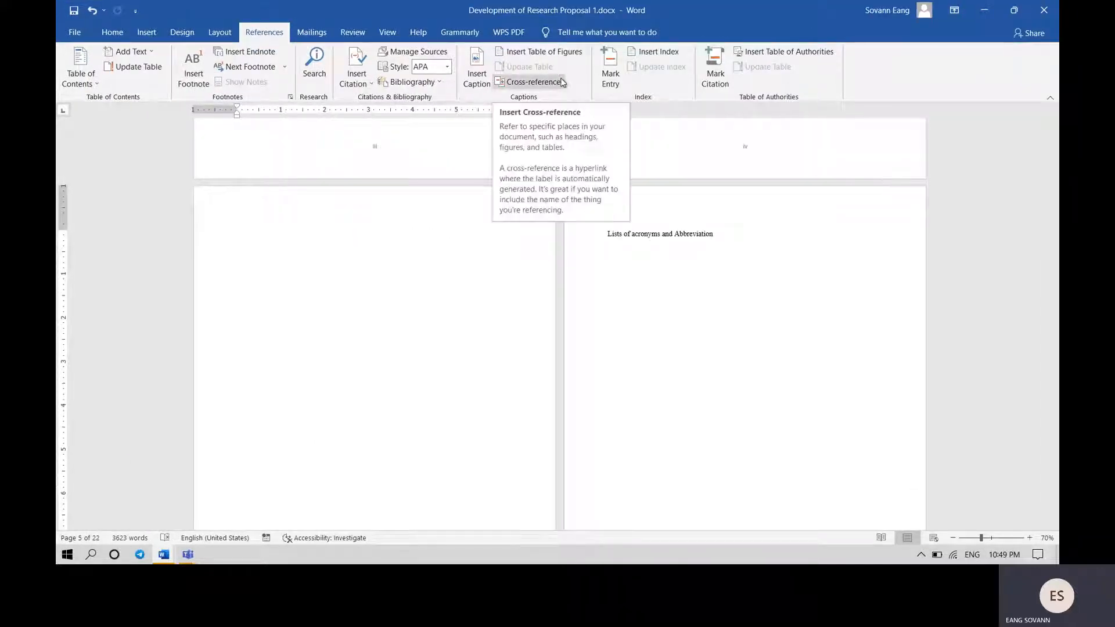
- Try inserting a table of figures on the emptied page with the Table caption label
{"action": "left_click", "coordinate": [525, 55]}
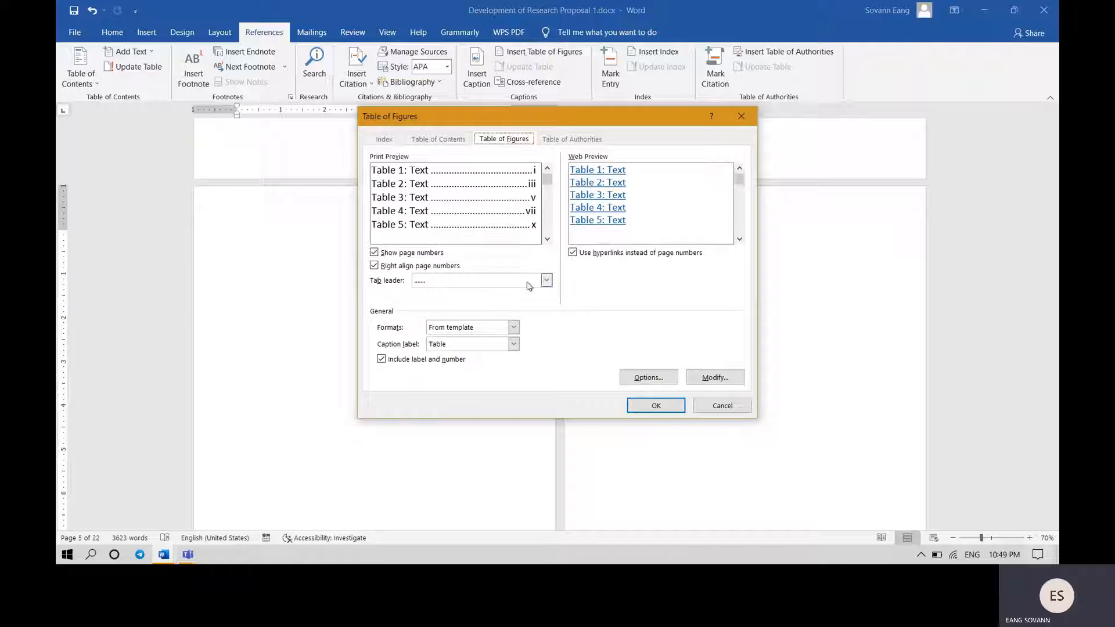
{"action": "left_click", "coordinate": [511, 345]}
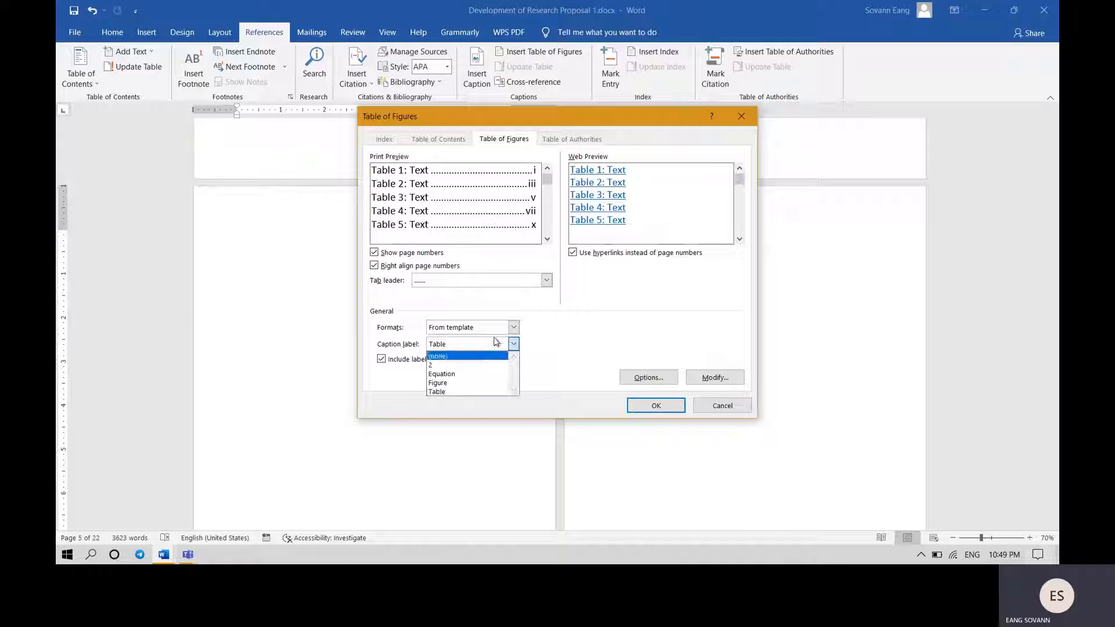
{"action": "left_click", "coordinate": [436, 347]}
{"action": "left_click", "coordinate": [455, 346]}
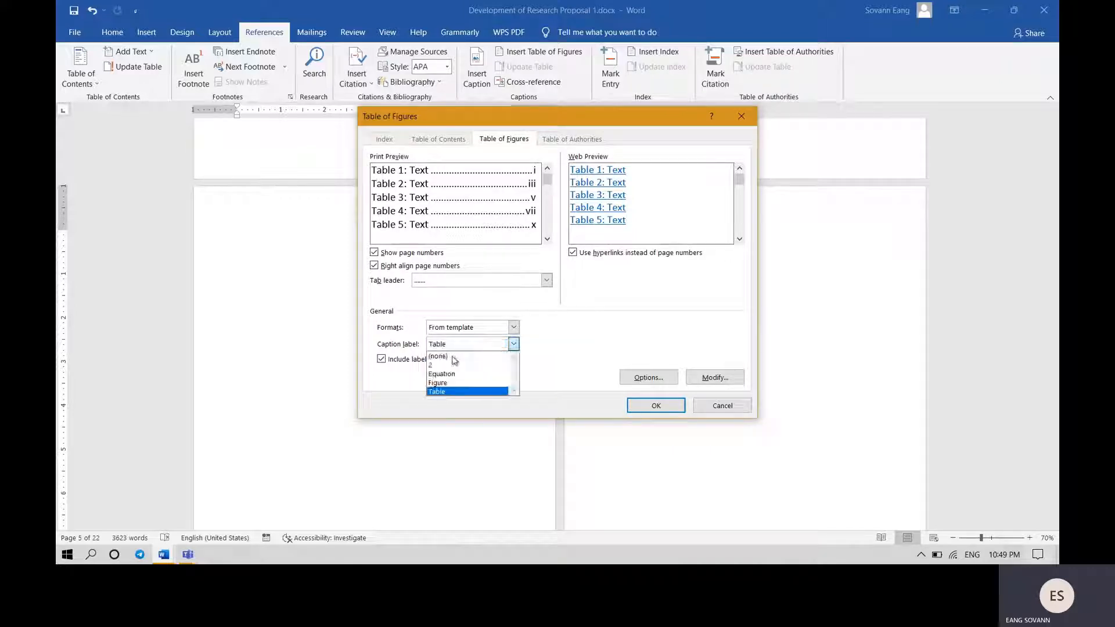
{"action": "left_click", "coordinate": [446, 392]}
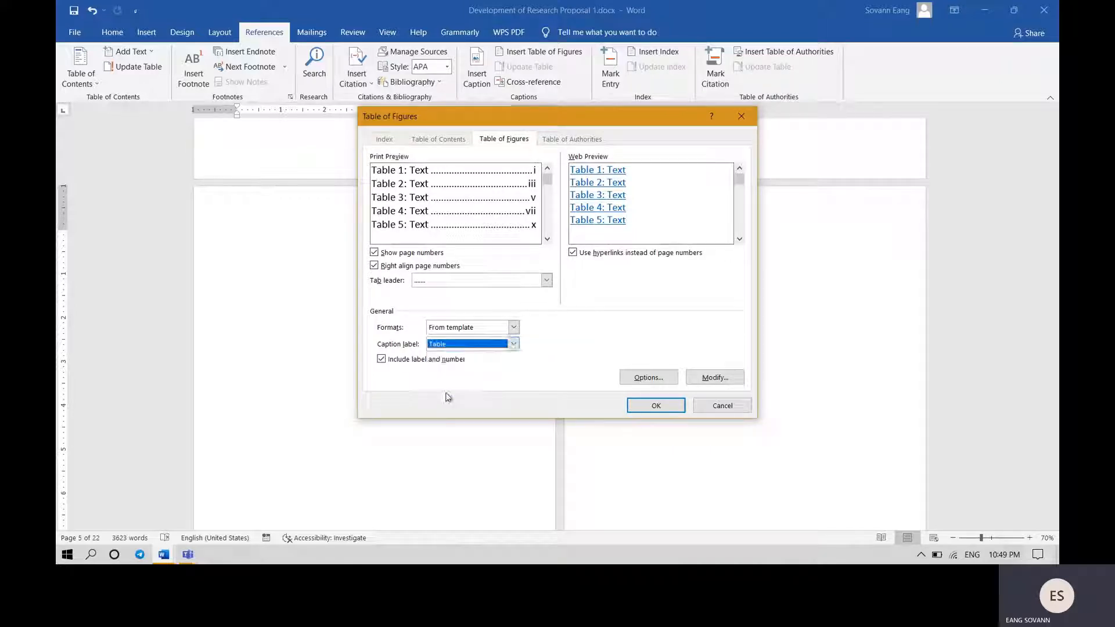
{"action": "left_click", "coordinate": [469, 344]}
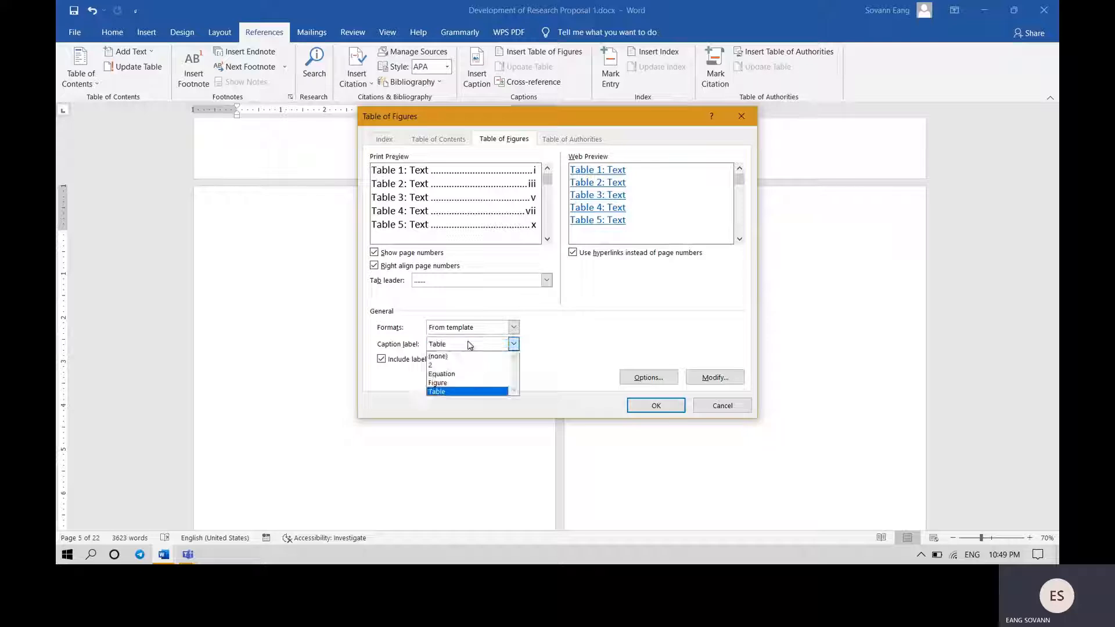
{"action": "left_click", "coordinate": [461, 383]}
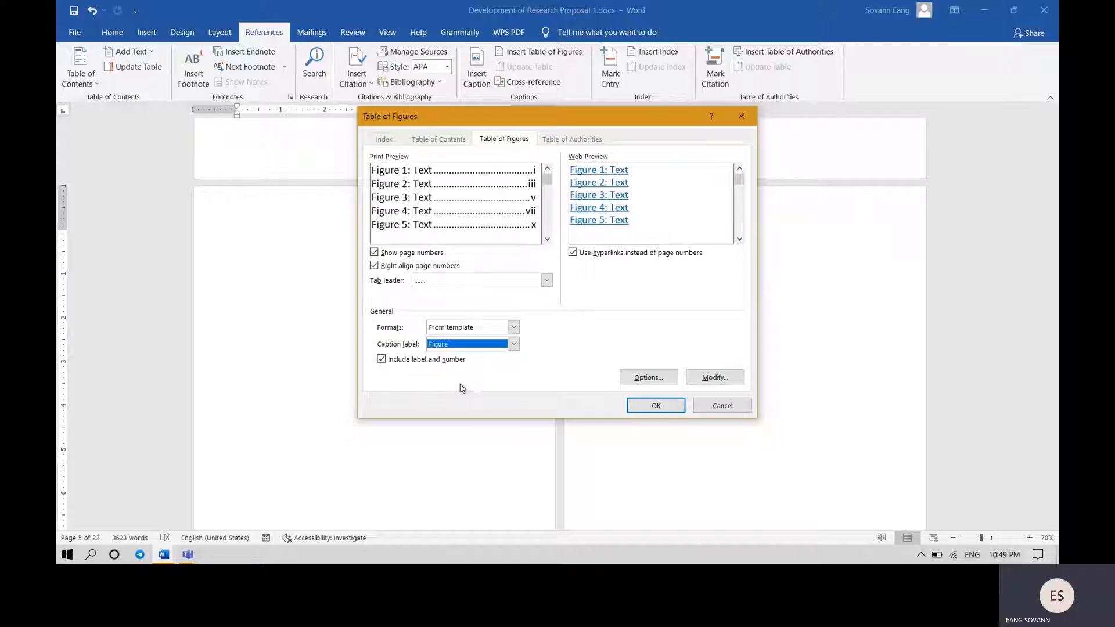
{"action": "left_click", "coordinate": [471, 345]}
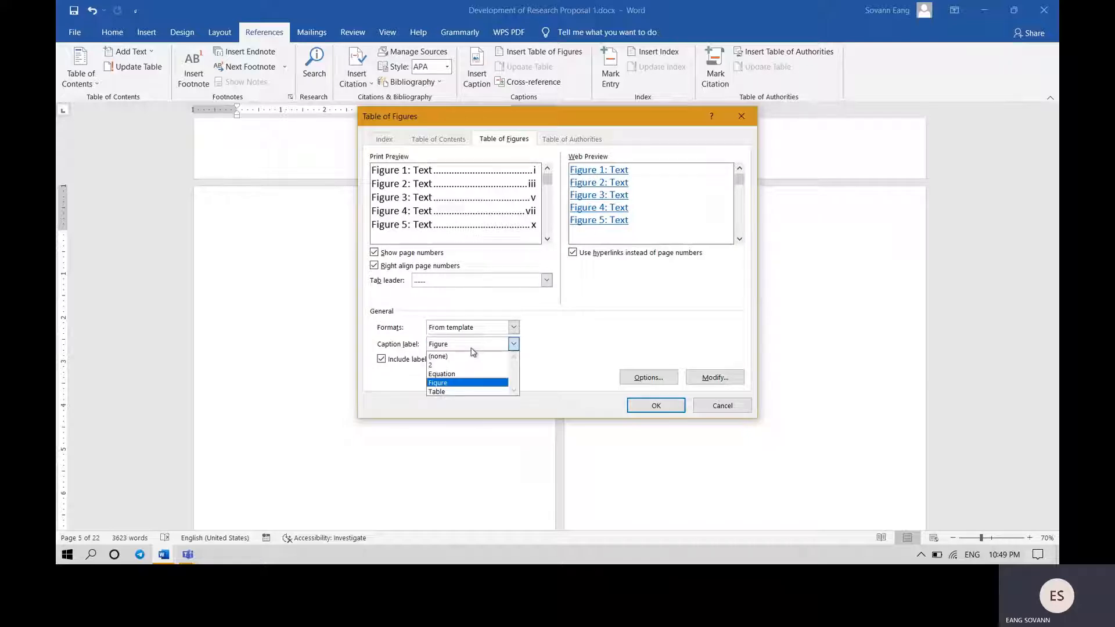
{"action": "left_click", "coordinate": [473, 391]}
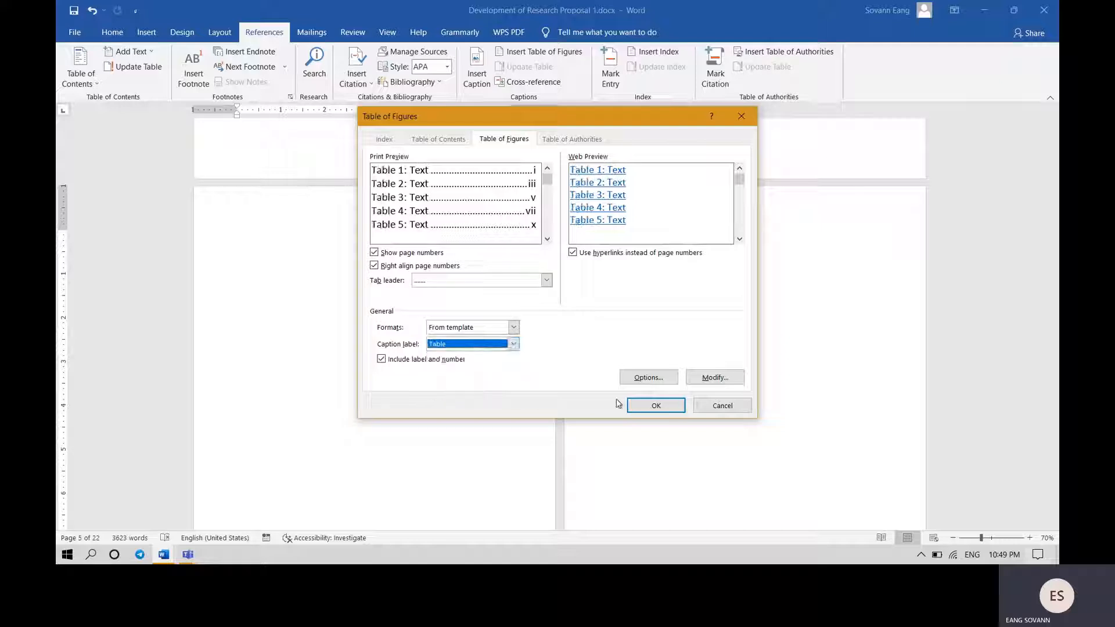
{"action": "left_click", "coordinate": [668, 405]}
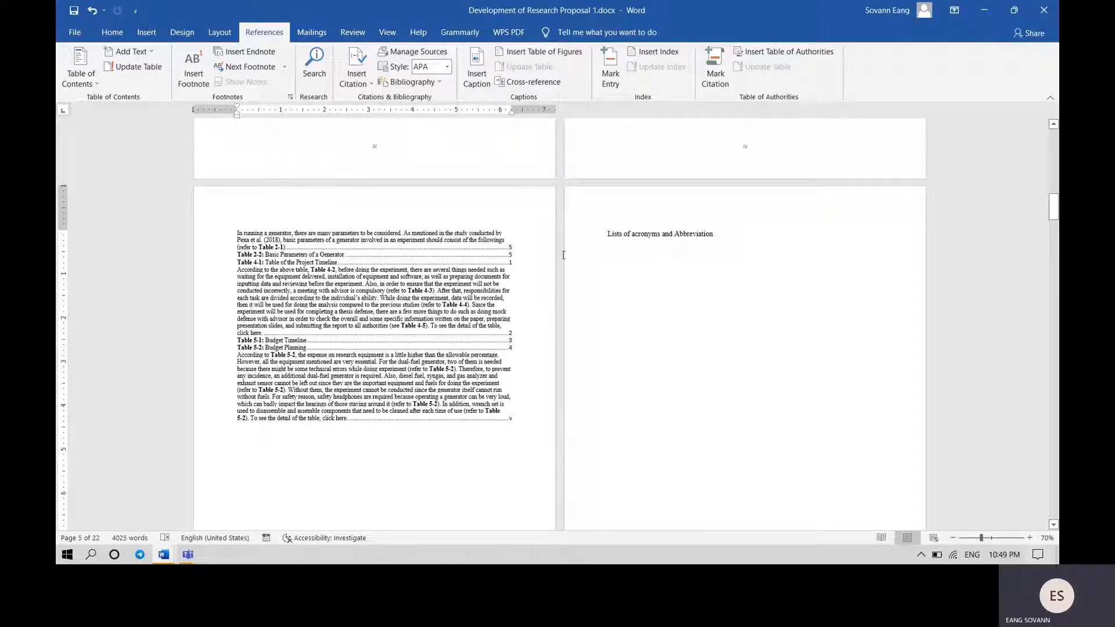
{"action": "key", "text": "ctrl+z"}
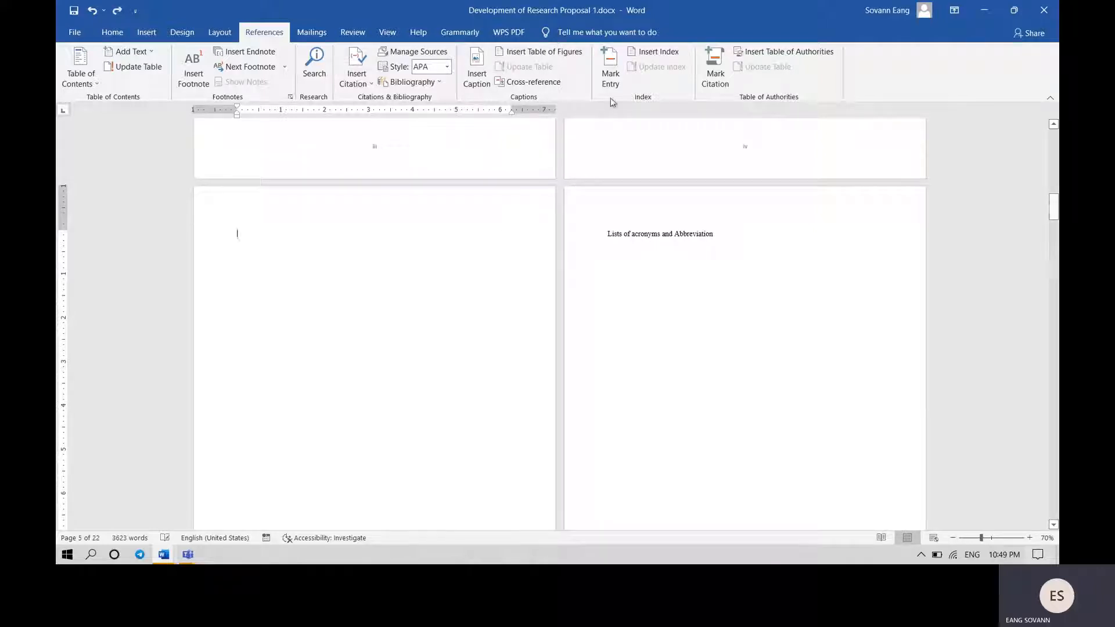
- Open the Table of Figures settings for the emptied page, keeping the From template format
{"action": "left_click", "coordinate": [570, 53]}
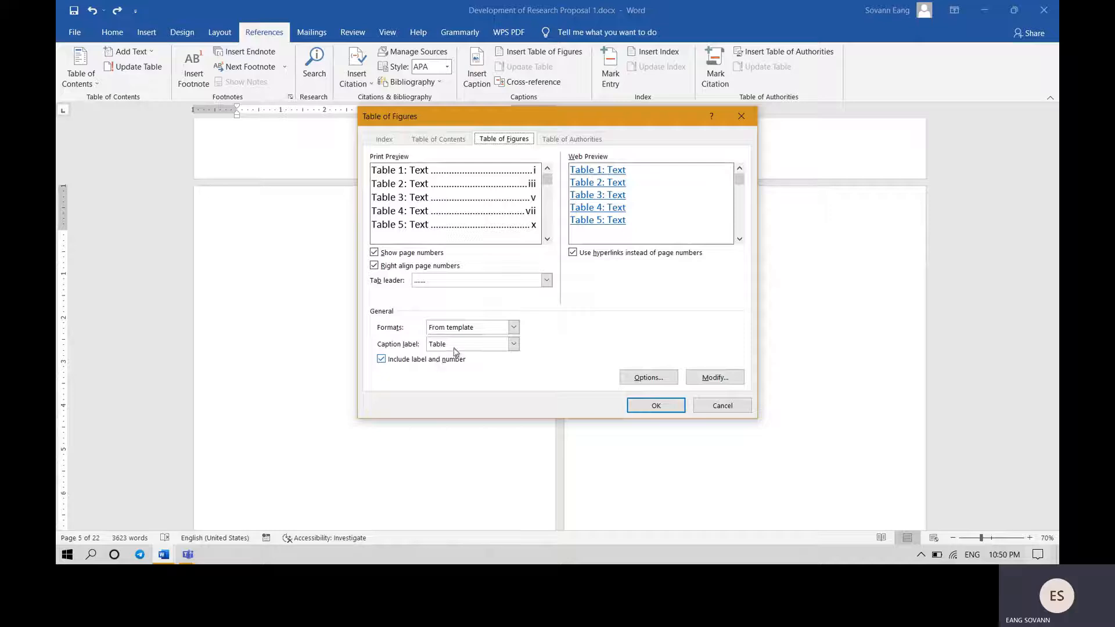
{"action": "left_click", "coordinate": [467, 330]}
{"action": "left_click", "coordinate": [467, 338]}
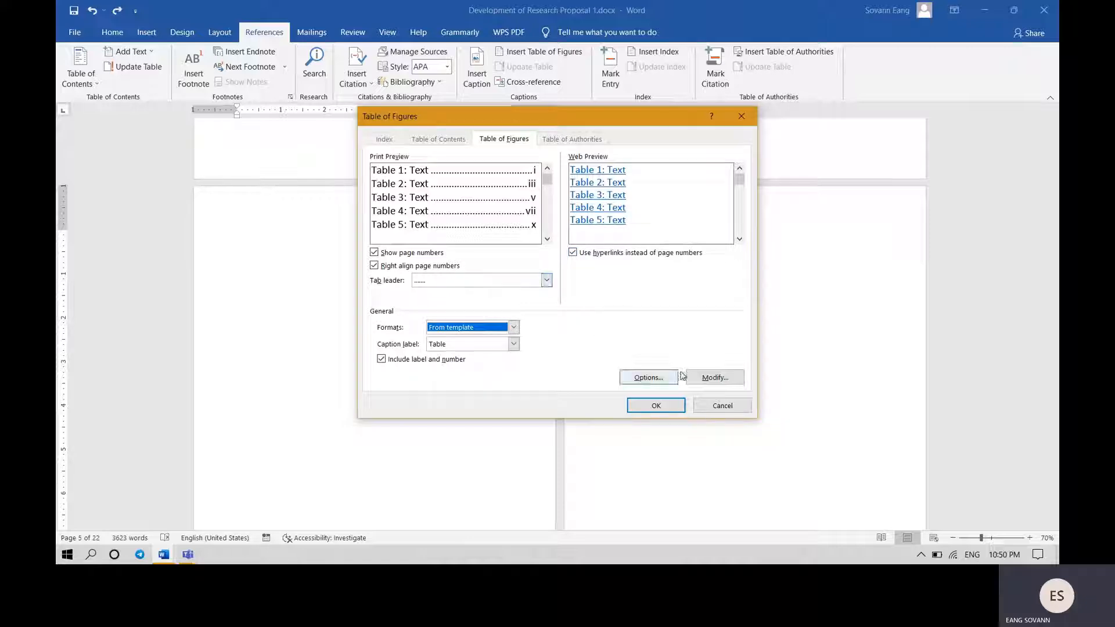
{"action": "left_click", "coordinate": [715, 377]}
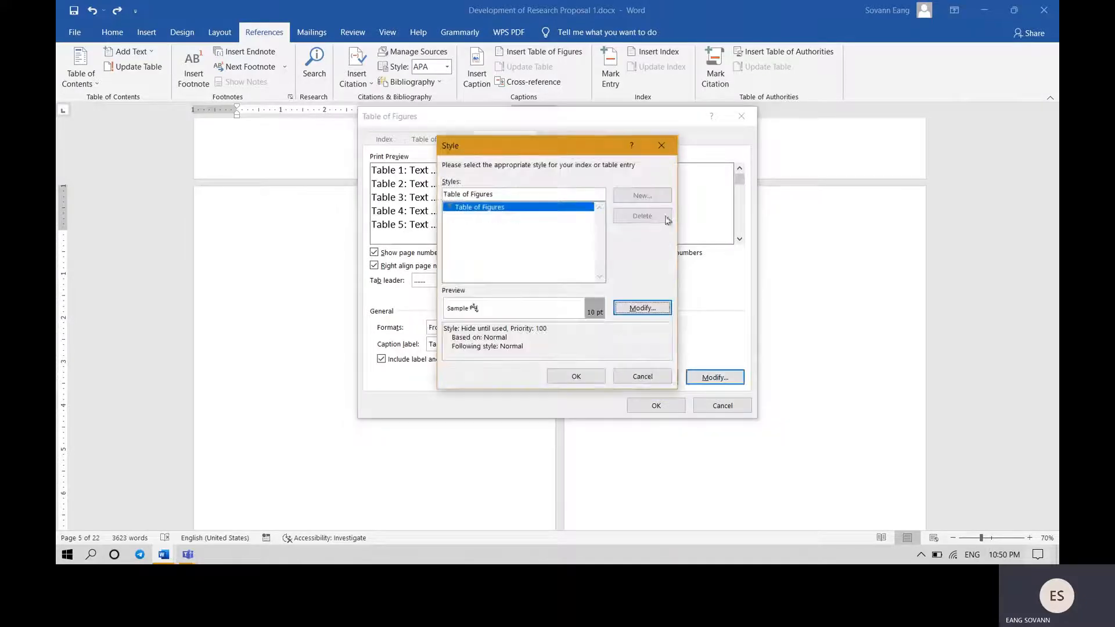
{"action": "left_click", "coordinate": [661, 146]}
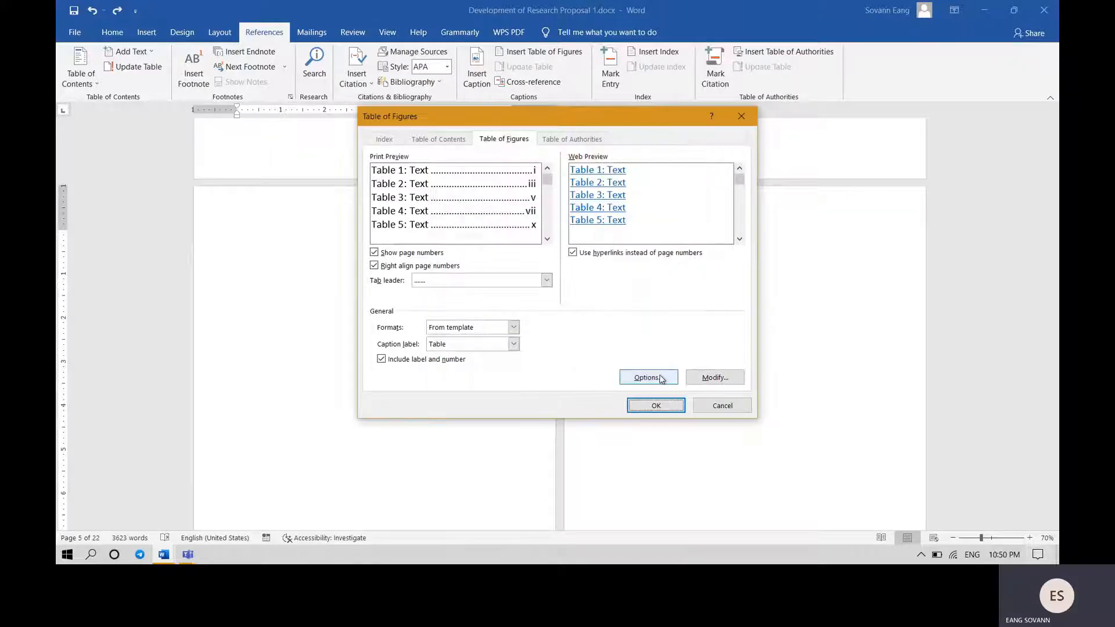
{"action": "left_click", "coordinate": [649, 378]}
{"action": "left_click", "coordinate": [643, 252]}
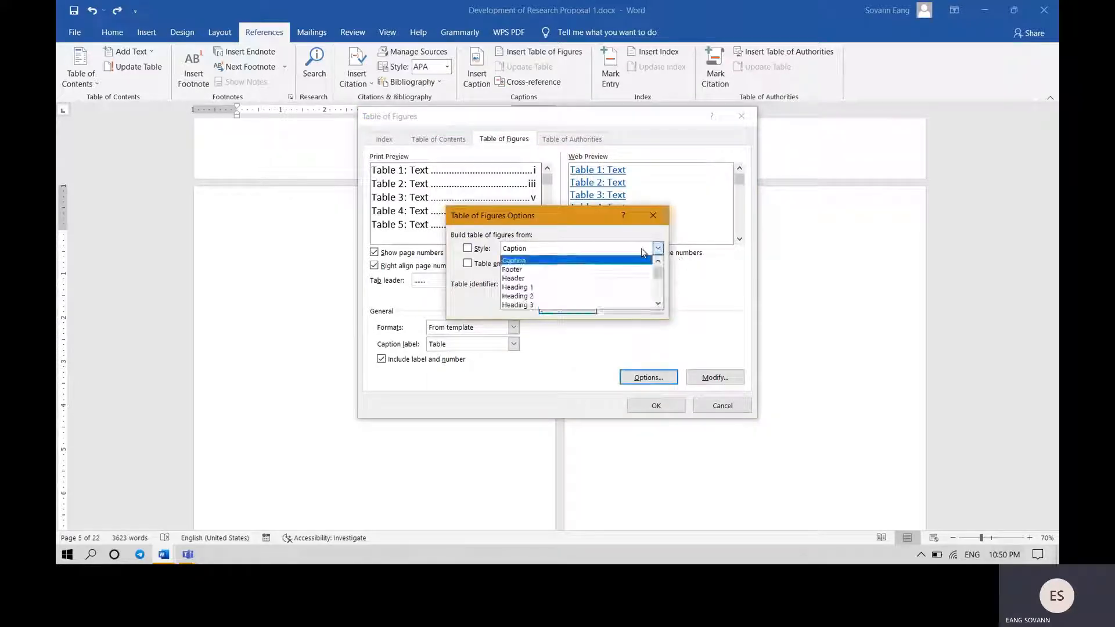
{"action": "left_click", "coordinate": [643, 252]}
{"action": "left_click", "coordinate": [643, 250]}
{"action": "left_click", "coordinate": [643, 250]}
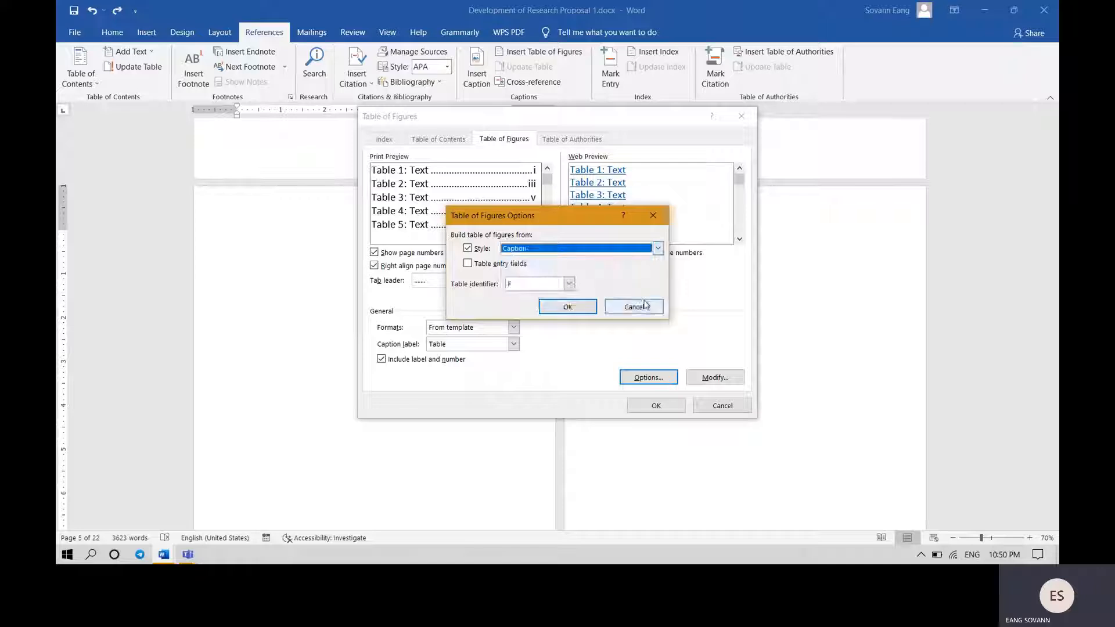
{"action": "left_click", "coordinate": [634, 306]}
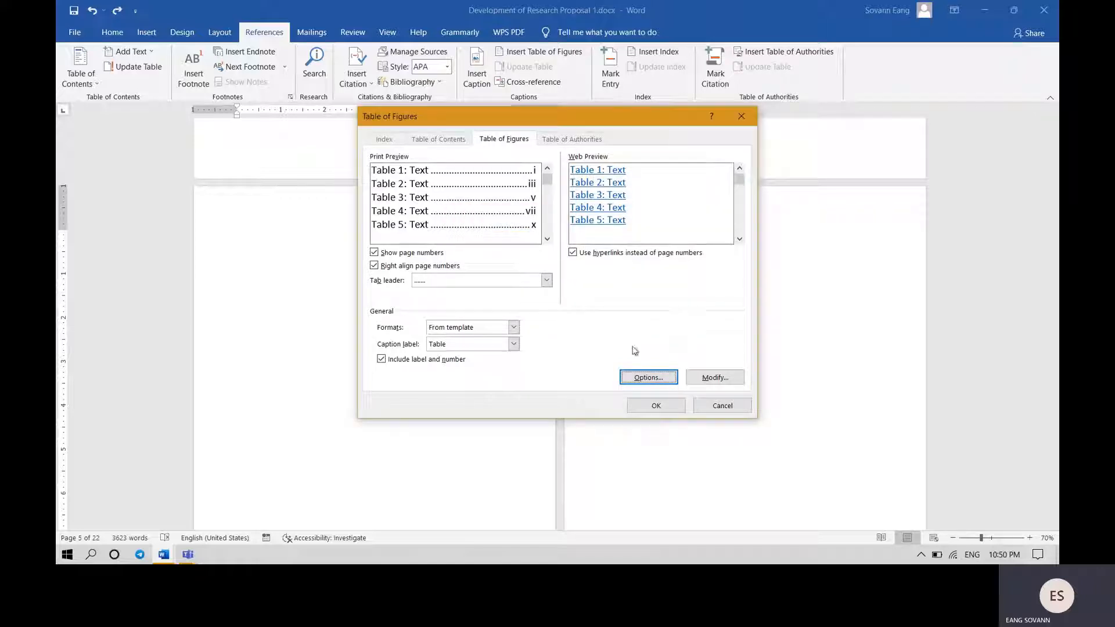
- Insert the list of tables on the emptied page using the From template format and the Table caption label
{"action": "left_click", "coordinate": [493, 328]}
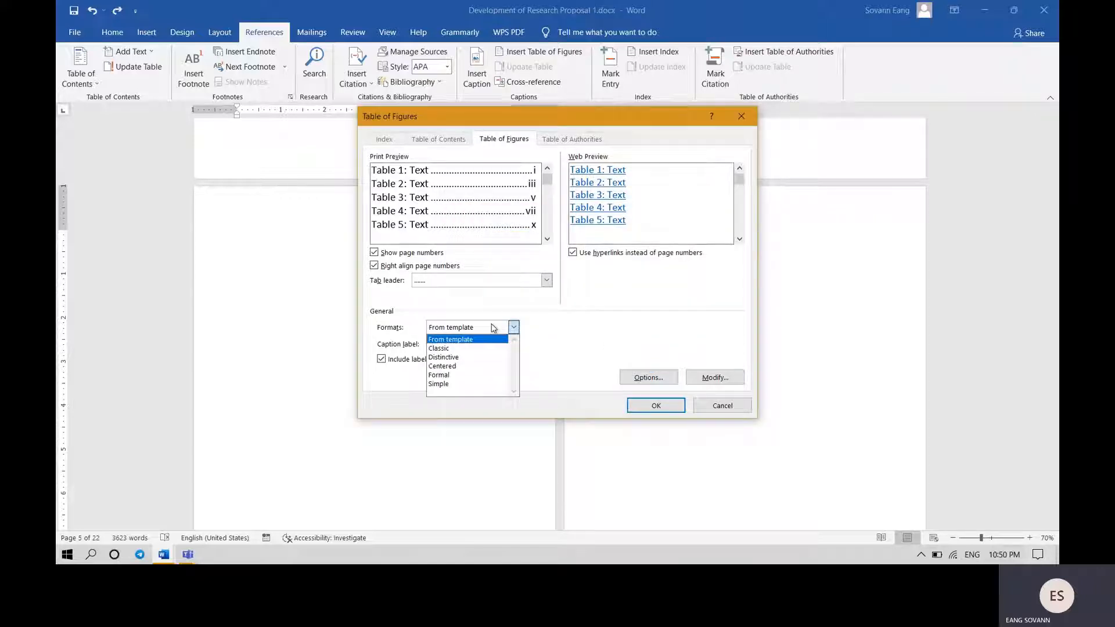
{"action": "left_click", "coordinate": [493, 328]}
{"action": "left_click", "coordinate": [656, 405]}
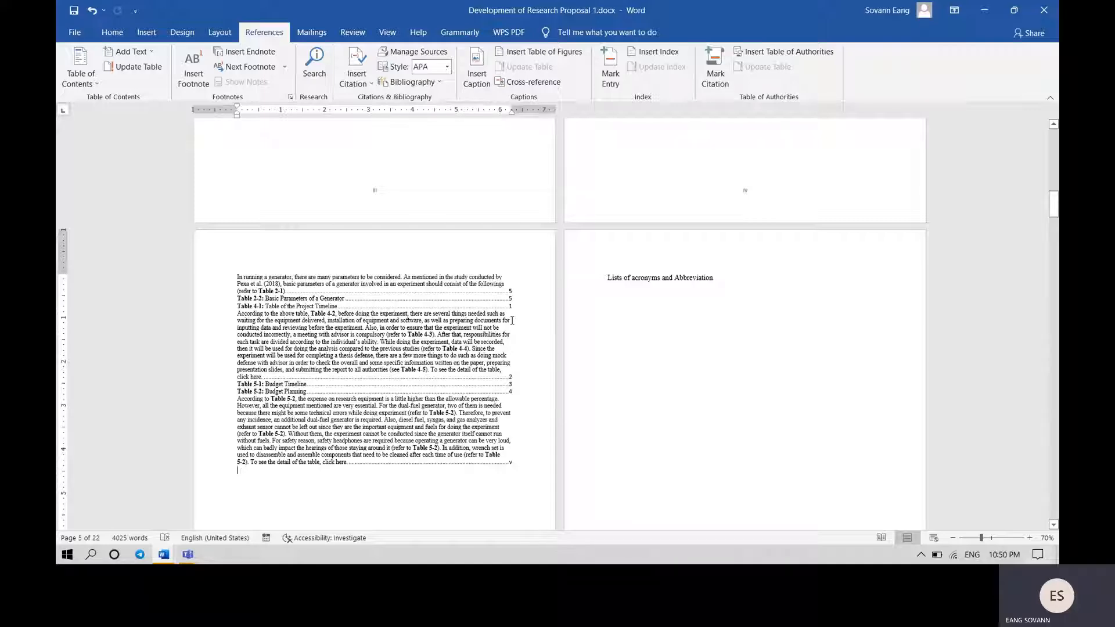
{"action": "scroll", "coordinate": [512, 320], "scroll_direction": "down", "scroll_amount": 2}
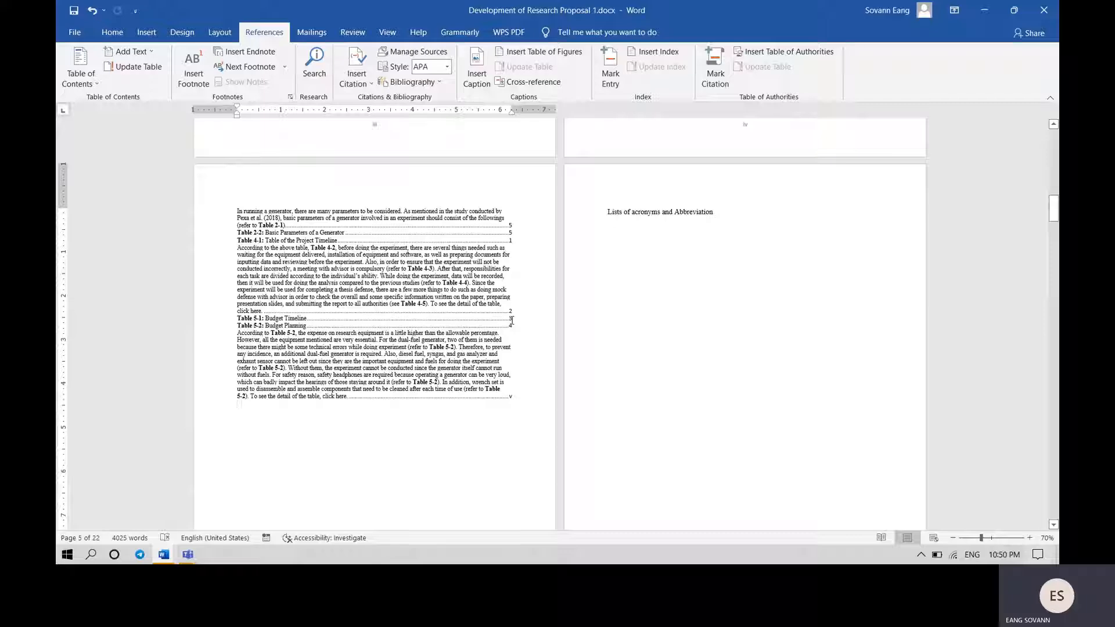
- Review the entries of the inserted list of tables and compare its page with the preceding table of contents pages
{"action": "scroll", "coordinate": [512, 319], "scroll_direction": "up", "scroll_amount": 4}
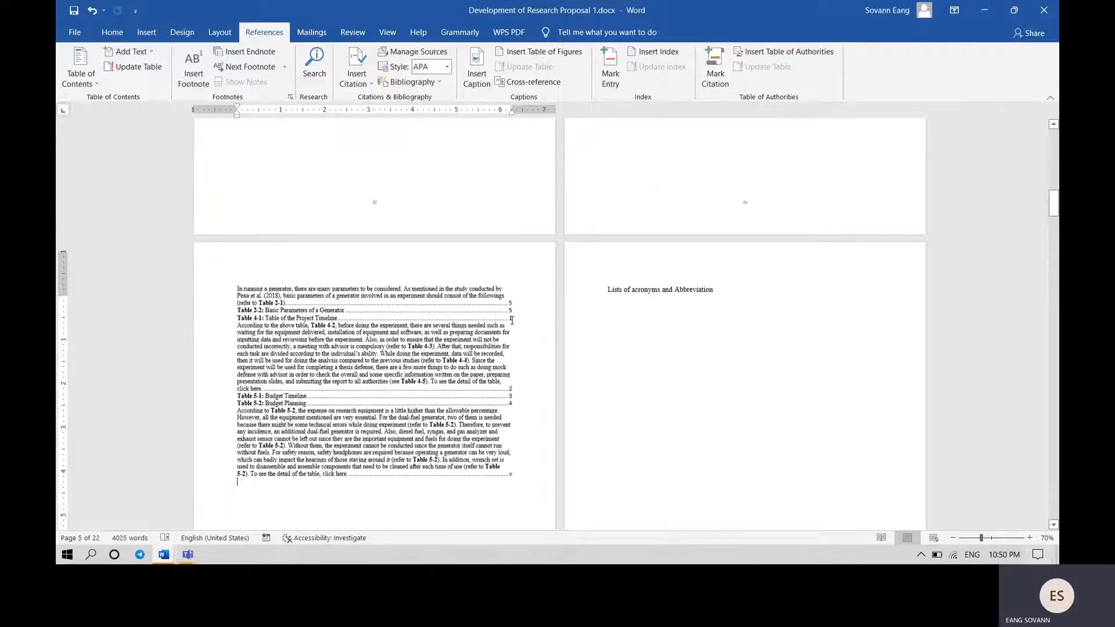
{"action": "scroll", "coordinate": [513, 324], "scroll_direction": "up", "scroll_amount": 9}
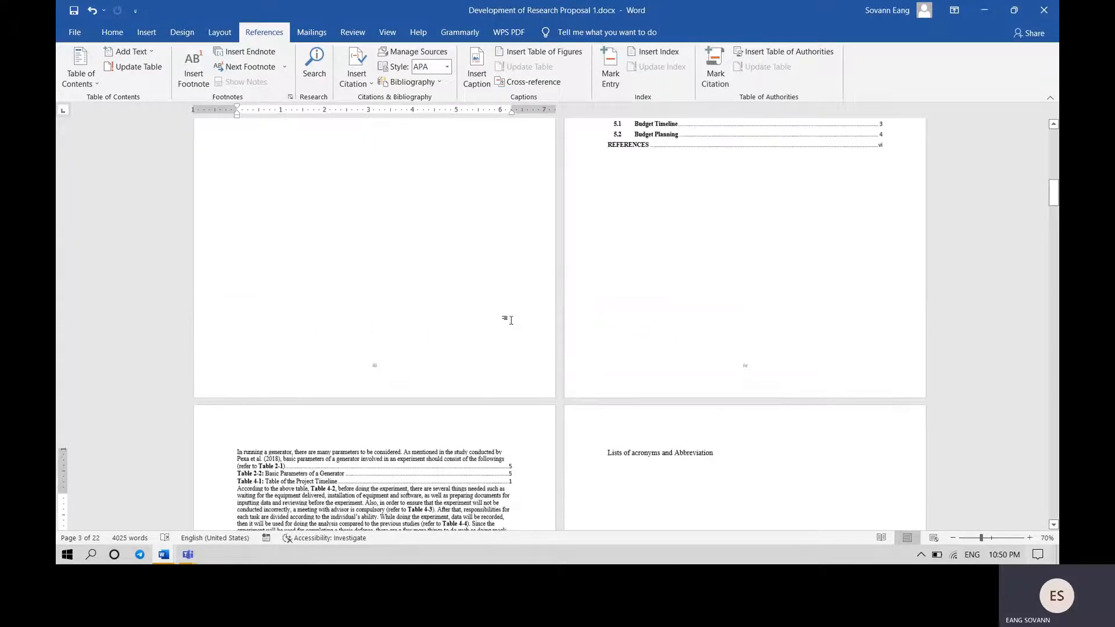
{"action": "scroll", "coordinate": [511, 319], "scroll_direction": "down", "scroll_amount": 10}
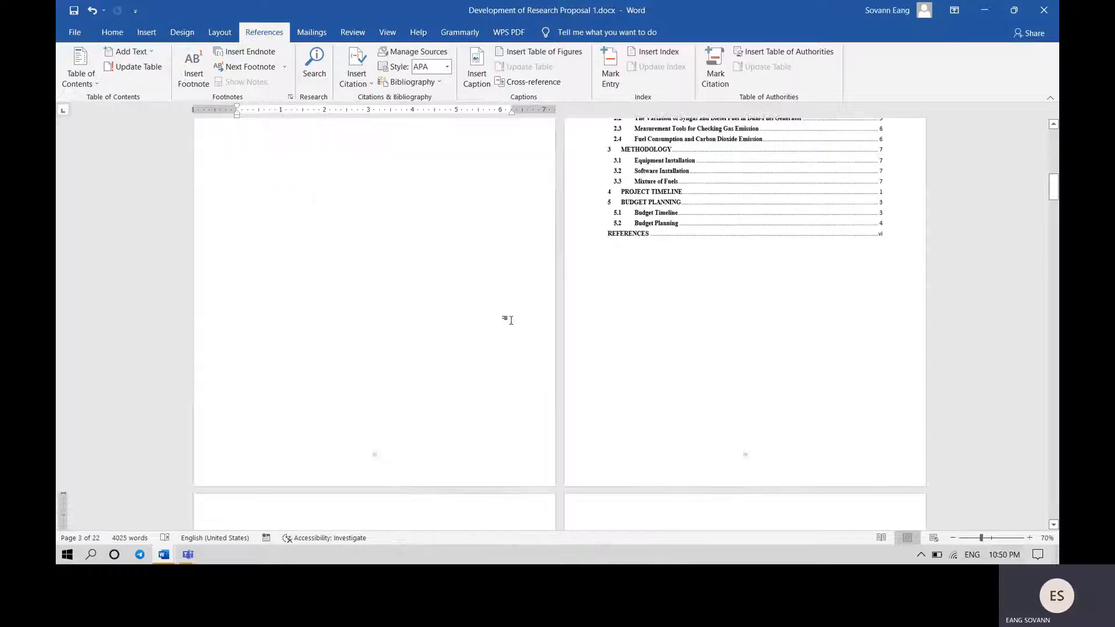
{"action": "scroll", "coordinate": [494, 323], "scroll_direction": "down", "scroll_amount": 1}
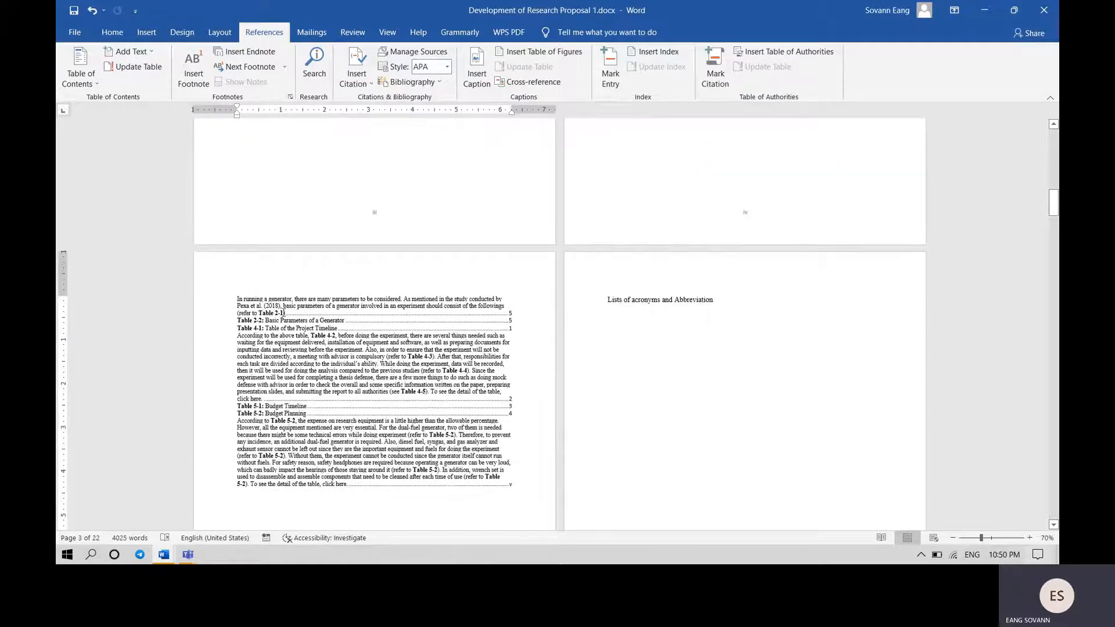
{"action": "left_click_drag", "start_coordinate": [283, 313], "coordinate": [265, 313]}
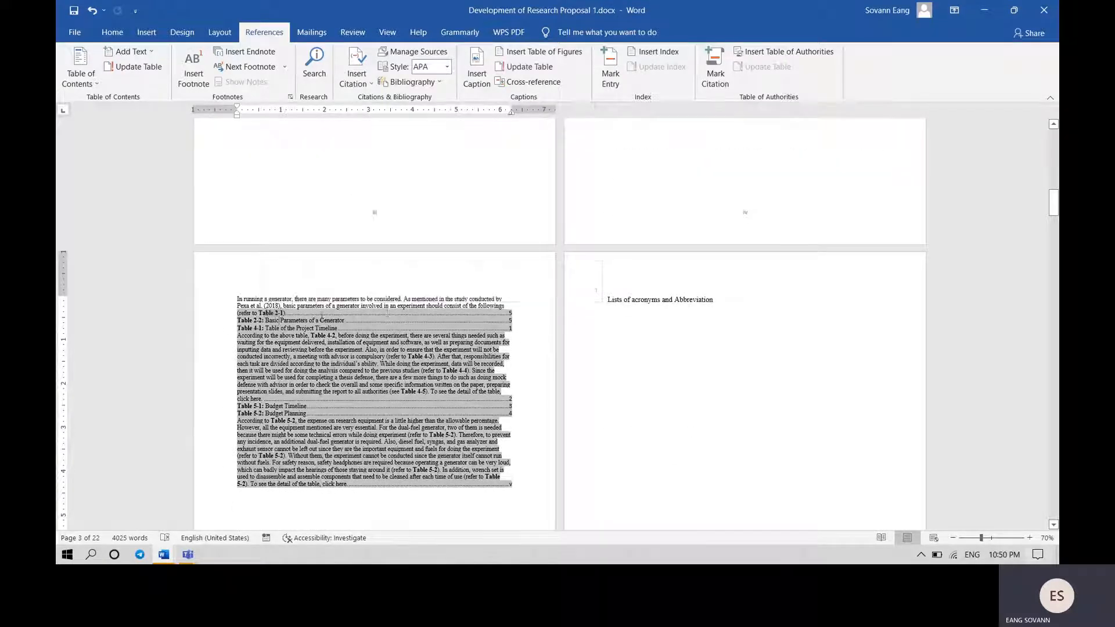
{"action": "scroll", "coordinate": [409, 325], "scroll_direction": "up", "scroll_amount": 3}
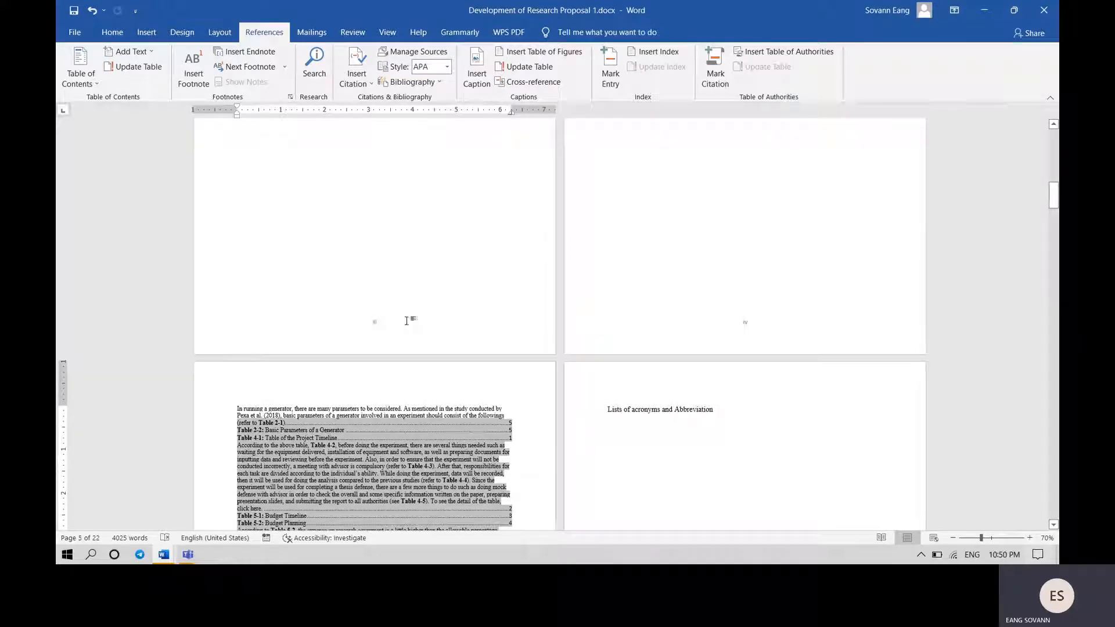
{"action": "scroll", "coordinate": [408, 320], "scroll_direction": "up", "scroll_amount": 7}
{"action": "scroll", "coordinate": [408, 320], "scroll_direction": "down", "scroll_amount": 6}
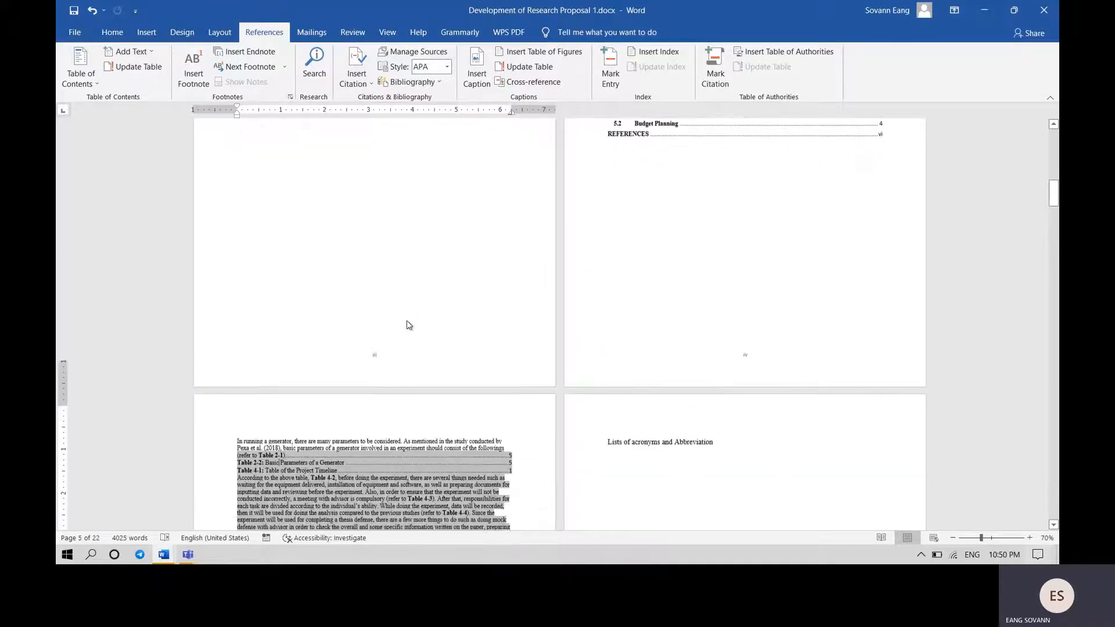
{"action": "scroll", "coordinate": [408, 322], "scroll_direction": "down", "scroll_amount": 5}
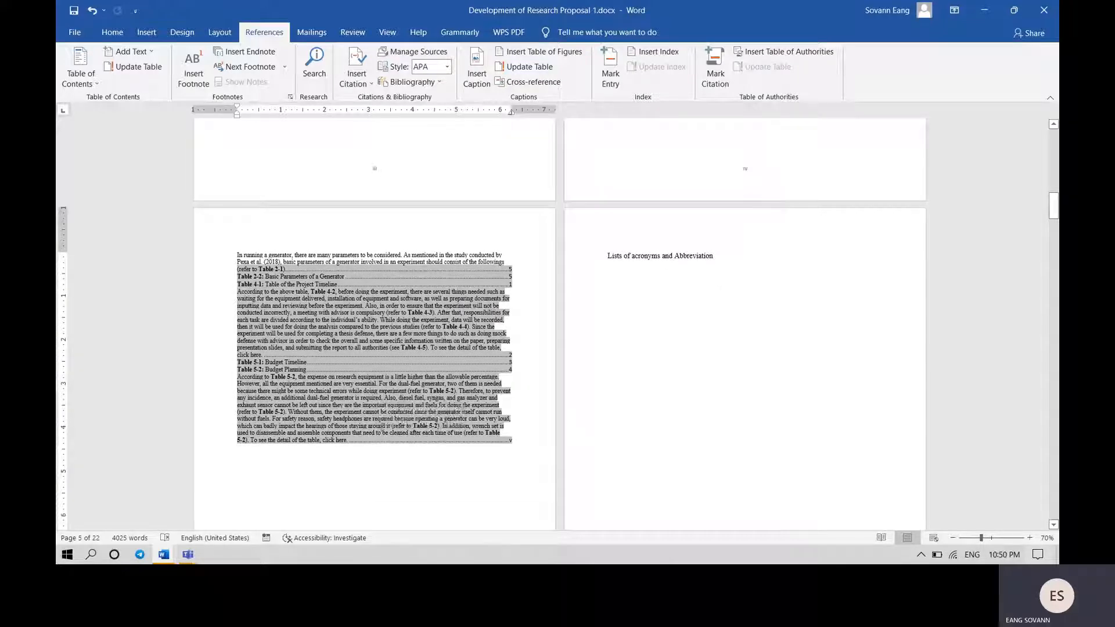
- Restore down the document window and bring up the list of tables in Development of Research Proposal.docx for comparison
{"action": "left_click", "coordinate": [1014, 10]}
{"action": "scroll", "coordinate": [310, 283], "scroll_direction": "down", "scroll_amount": 2}
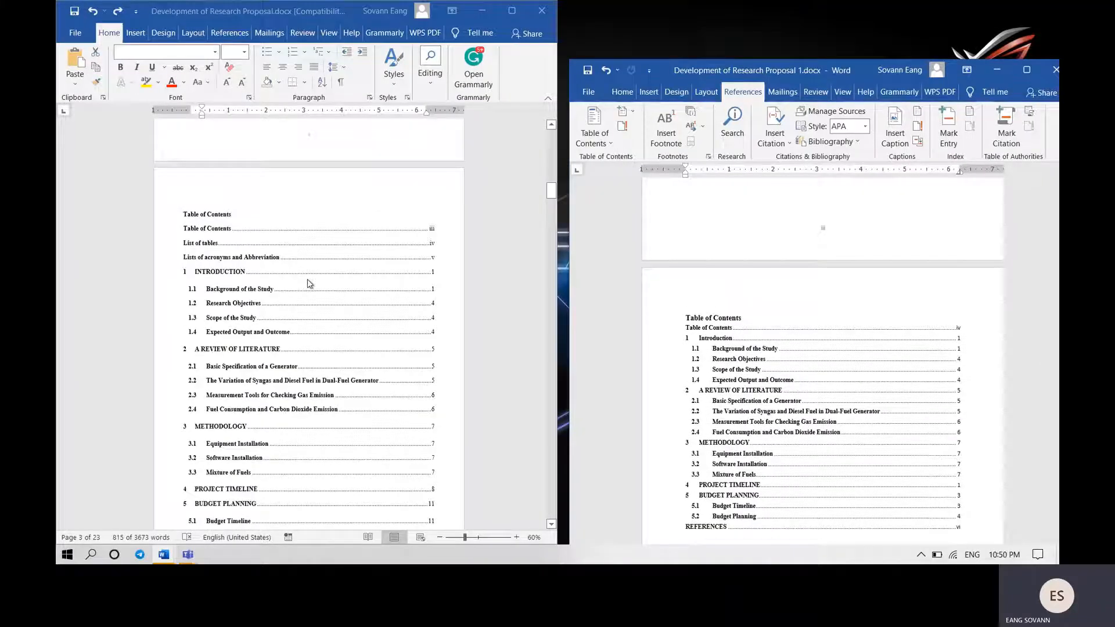
{"action": "scroll", "coordinate": [309, 283], "scroll_direction": "down", "scroll_amount": 10}
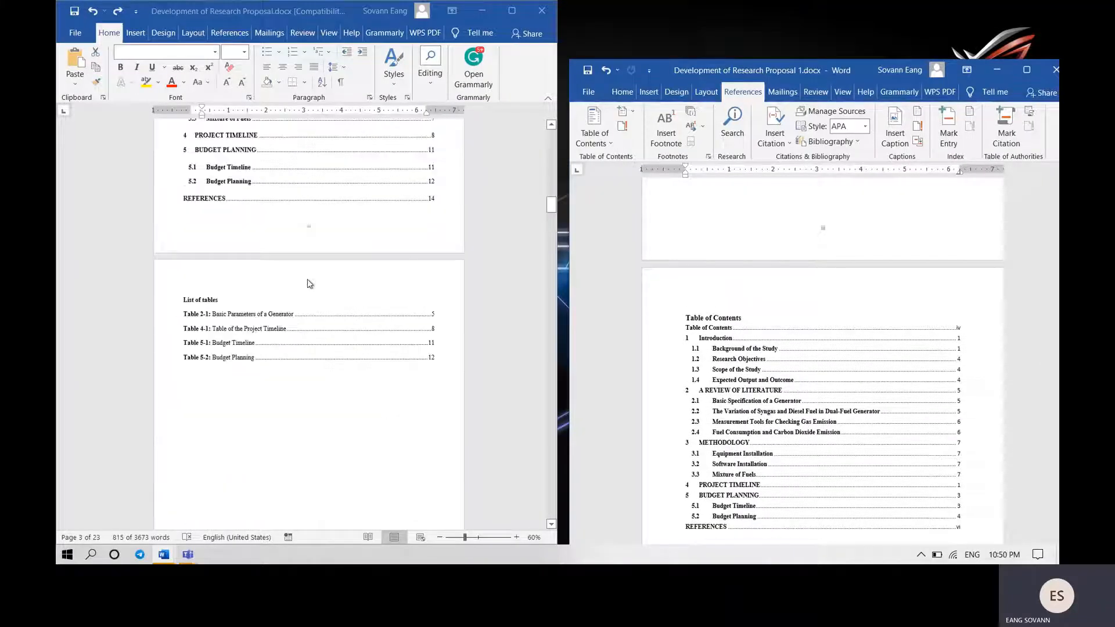
- Delete the entire faulty list of tables on the page after the table of contents in Development of Research Proposal 1.docx
{"action": "left_click", "coordinate": [686, 391]}
{"action": "scroll", "coordinate": [755, 378], "scroll_direction": "down", "scroll_amount": 5}
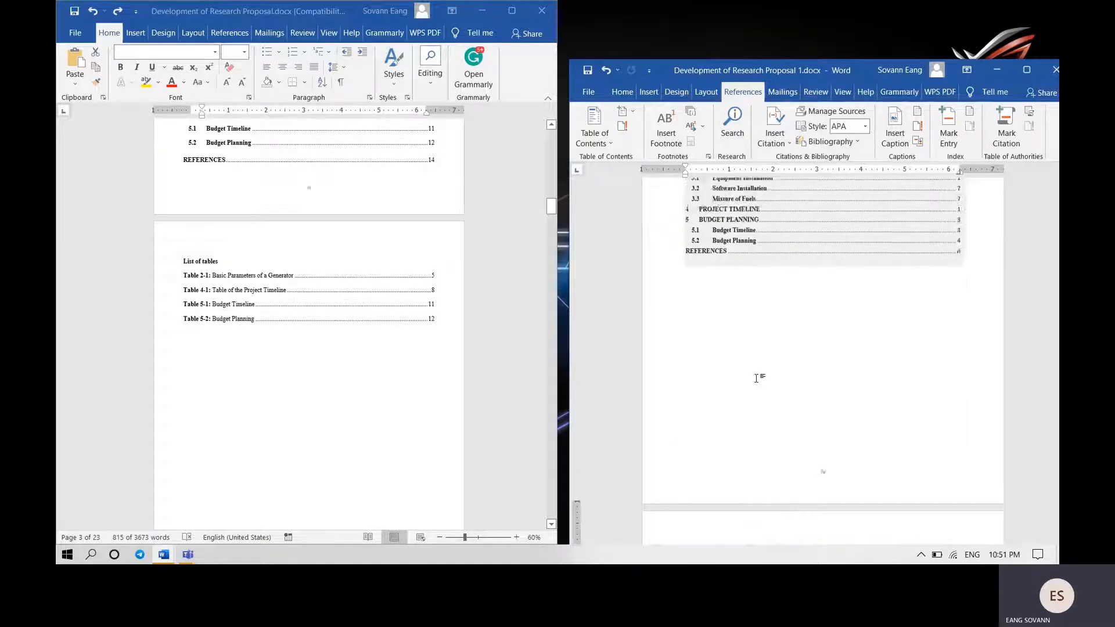
{"action": "scroll", "coordinate": [755, 378], "scroll_direction": "down", "scroll_amount": 6}
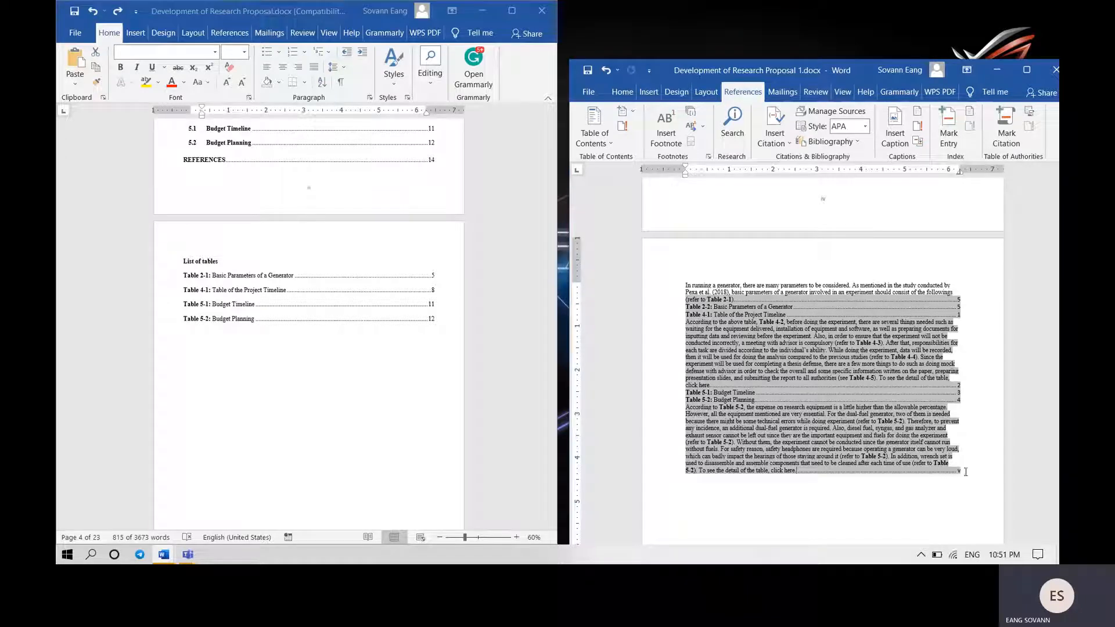
{"action": "left_click_drag", "start_coordinate": [966, 471], "coordinate": [702, 272]}
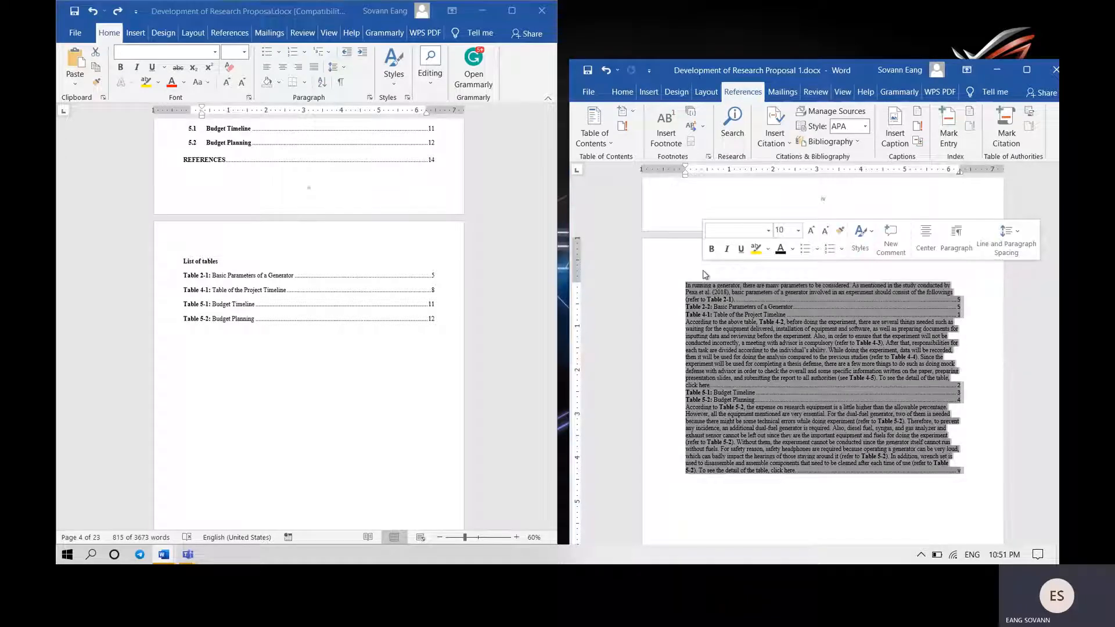
{"action": "key", "text": "Delete"}
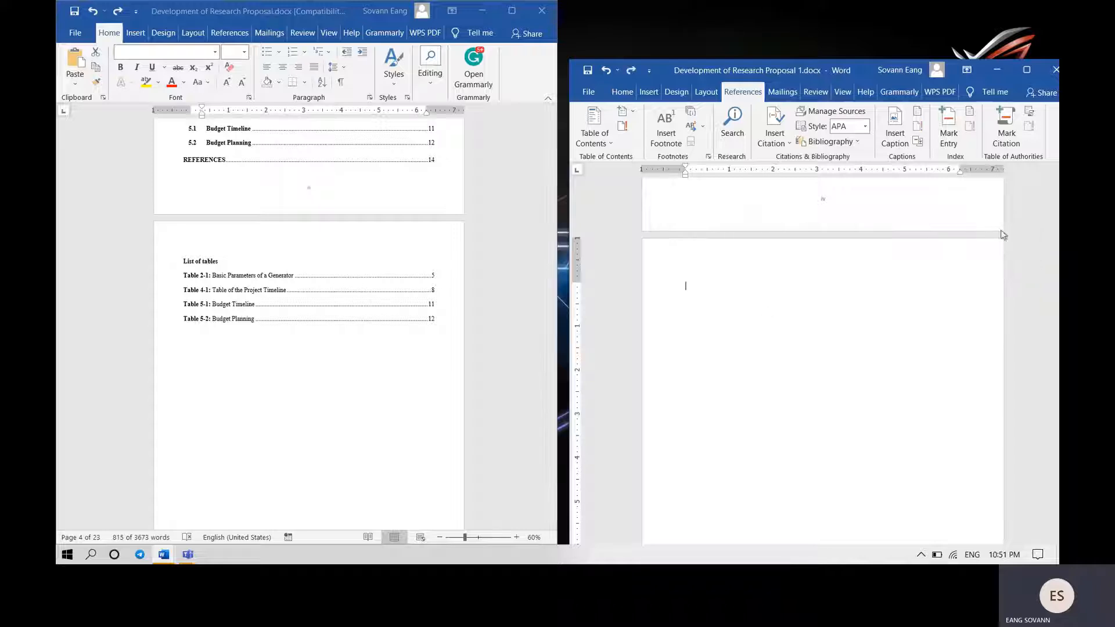
- Move and stretch the Development of Research Proposal 1.docx window to full height alongside the reference document
{"action": "scroll", "coordinate": [914, 244], "scroll_direction": "down", "scroll_amount": 3}
{"action": "left_click_drag", "start_coordinate": [881, 75], "coordinate": [870, 17]}
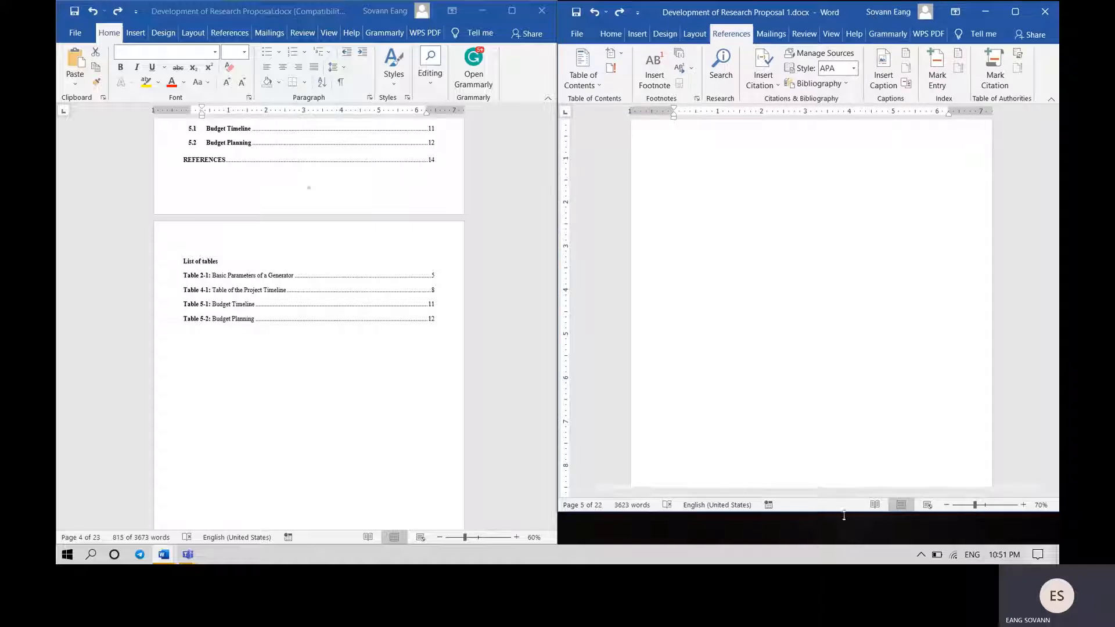
{"action": "left_click_drag", "start_coordinate": [843, 515], "coordinate": [845, 547]}
- Delete the "-1" from the "Table 2-1" reference at the end of the section 2.1 paragraph
{"action": "scroll", "coordinate": [906, 278], "scroll_direction": "down", "scroll_amount": 3}
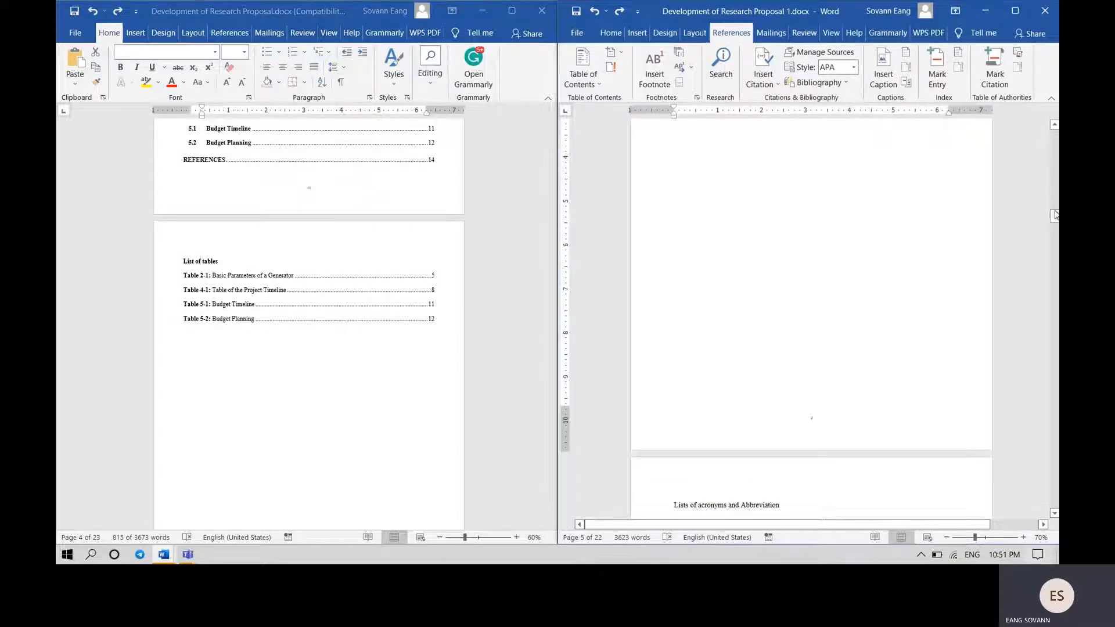
{"action": "left_click_drag", "start_coordinate": [1056, 220], "coordinate": [1040, 314]}
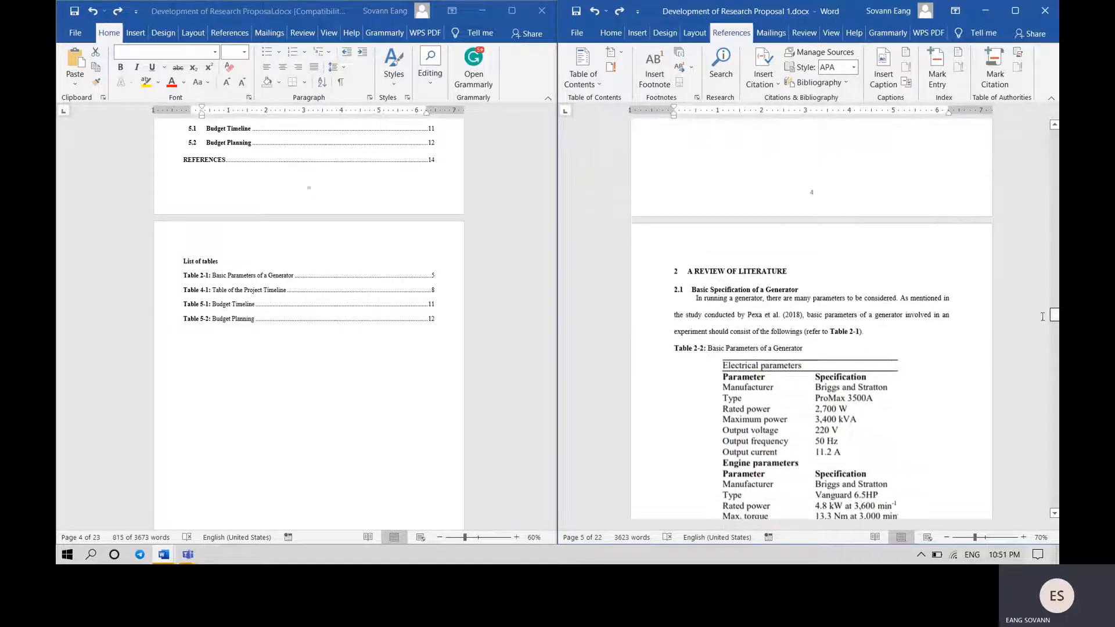
{"action": "left_click", "coordinate": [854, 331]}
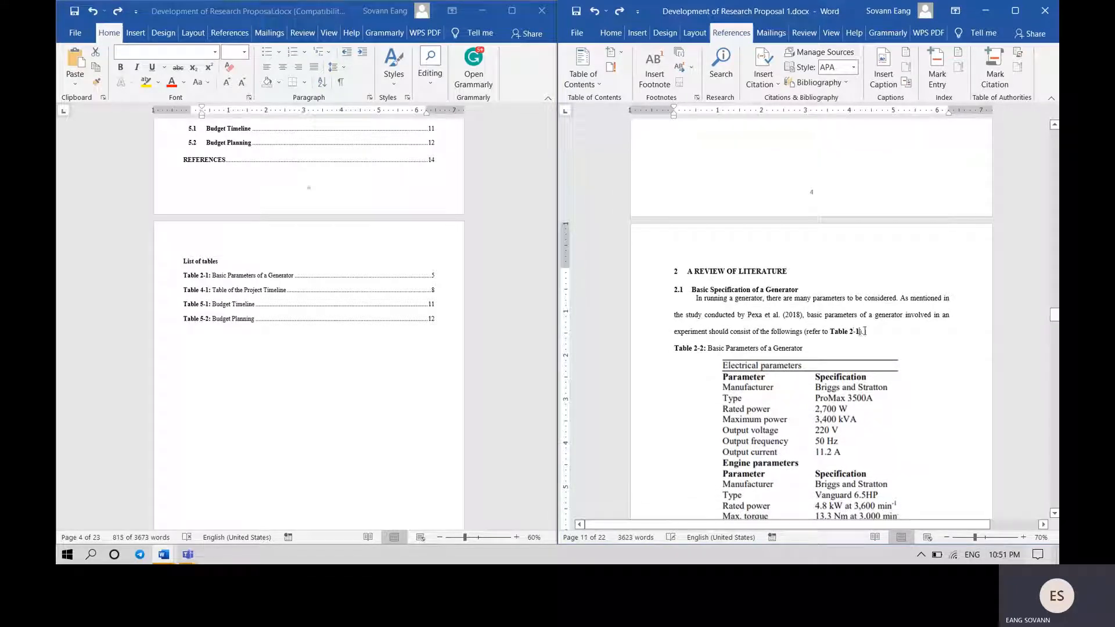
{"action": "key", "text": "shift+Left"}
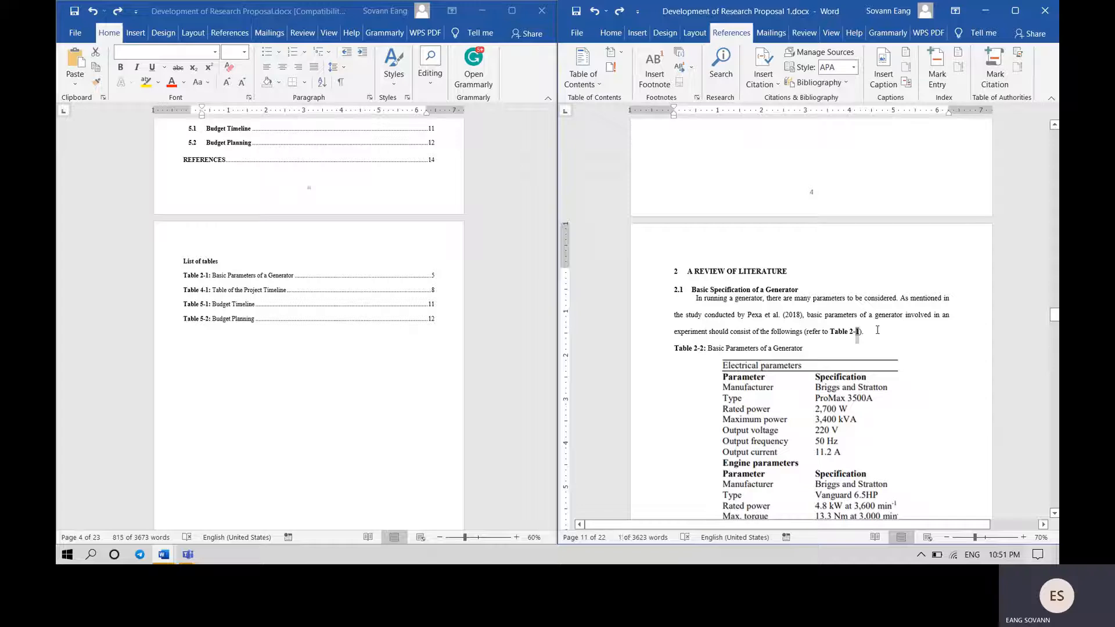
{"action": "key", "text": "BackSpace"}
{"action": "key", "text": "BackSpace"}
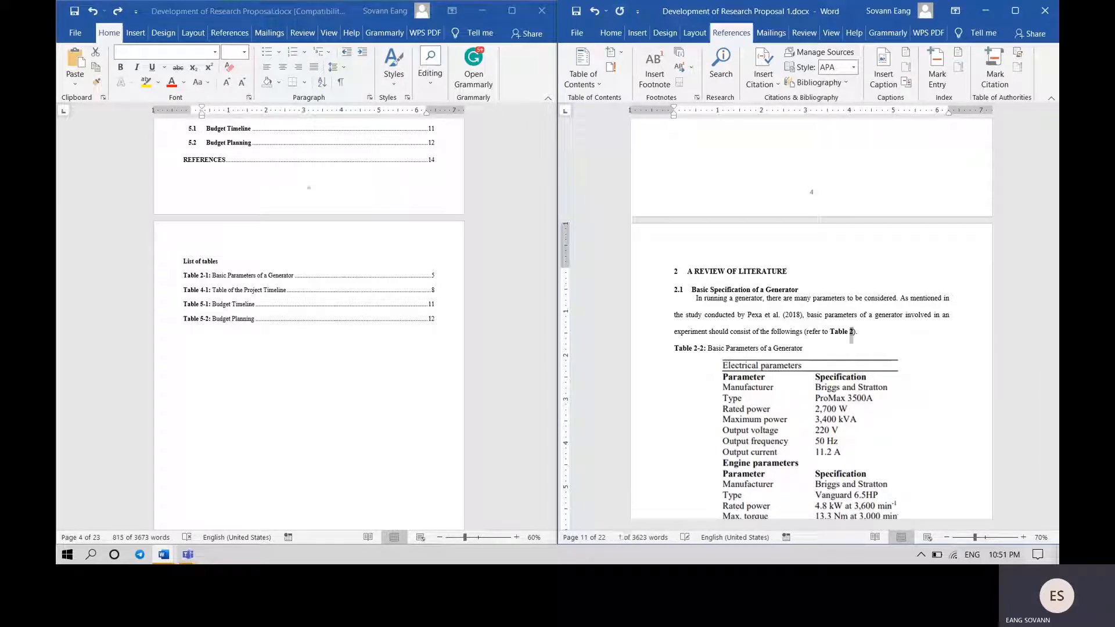
{"action": "scroll", "coordinate": [790, 372], "scroll_direction": "down", "scroll_amount": 2}
{"action": "left_click", "coordinate": [789, 372]}
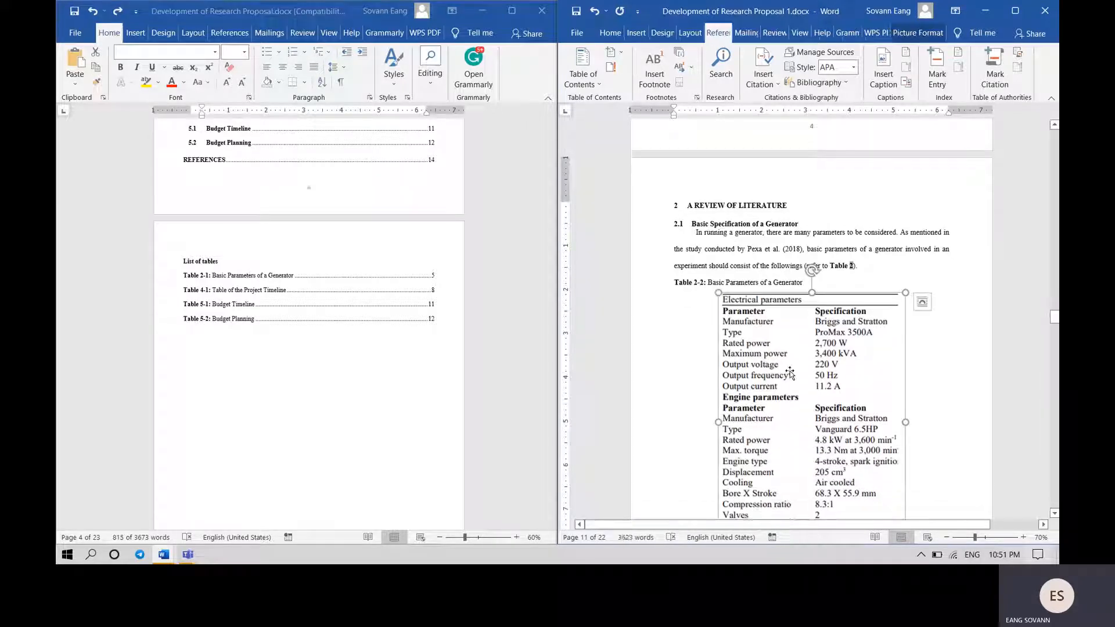
{"action": "right_click", "coordinate": [789, 371]}
{"action": "left_click", "coordinate": [850, 300]}
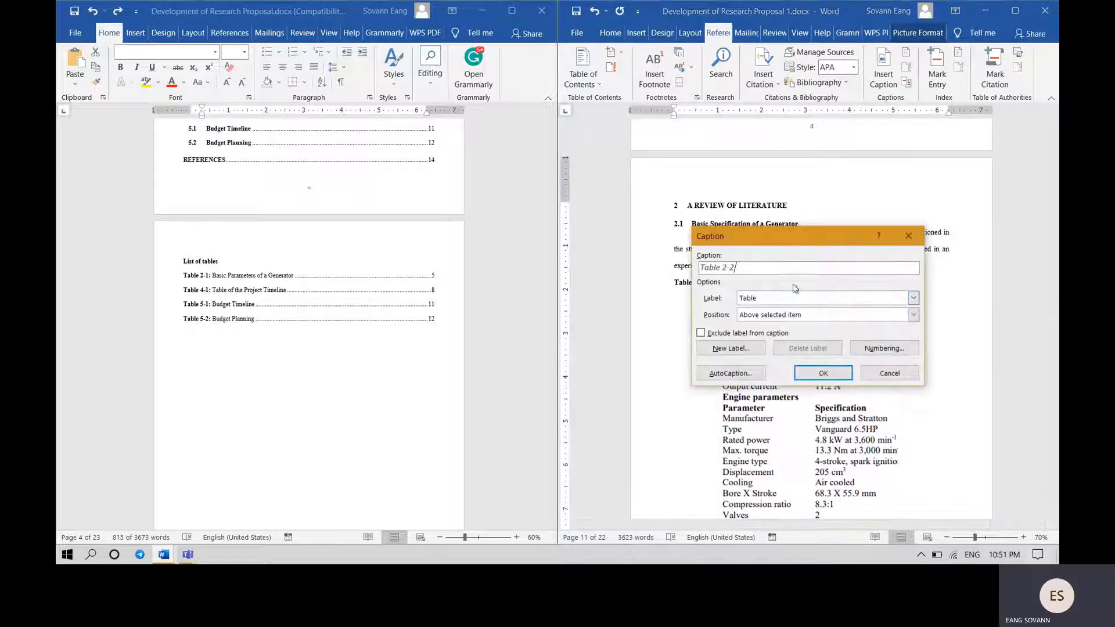
{"action": "left_click", "coordinate": [907, 235]}
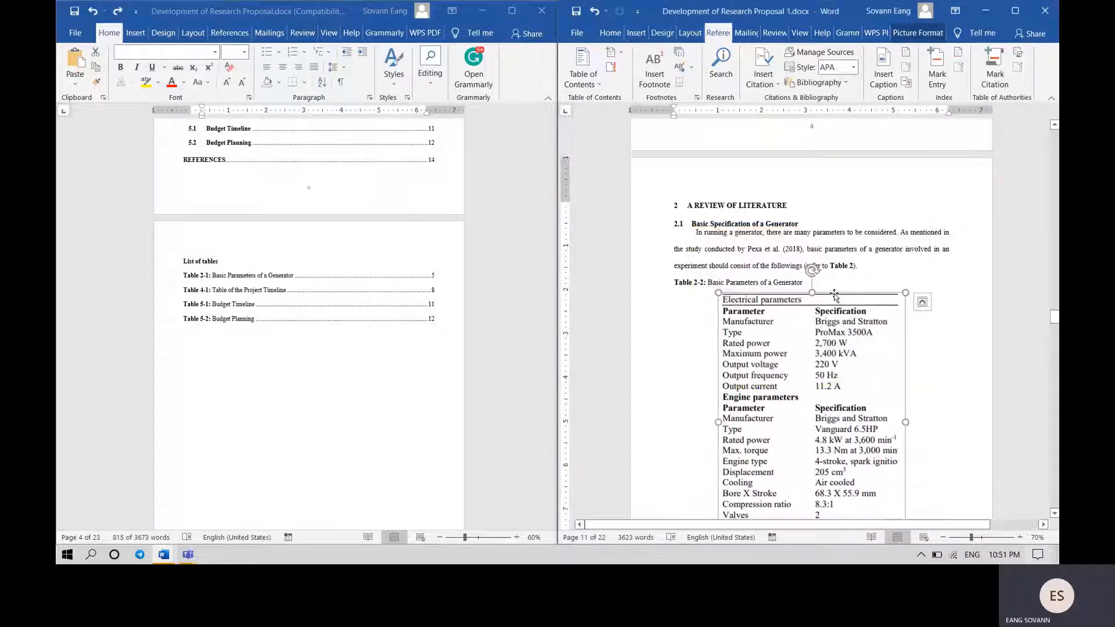
- Delete the remaining "Table 2" text after "refer to" in the section 2.1 paragraph, keeping the parentheses
{"action": "left_click", "coordinate": [853, 265]}
{"action": "key", "text": "BackSpace"}
{"action": "key", "text": "BackSpace"}
{"action": "key", "text": "BackSpace"}
{"action": "key", "text": "BackSpace"}
{"action": "key", "text": "BackSpace"}
{"action": "key", "text": "BackSpace"}
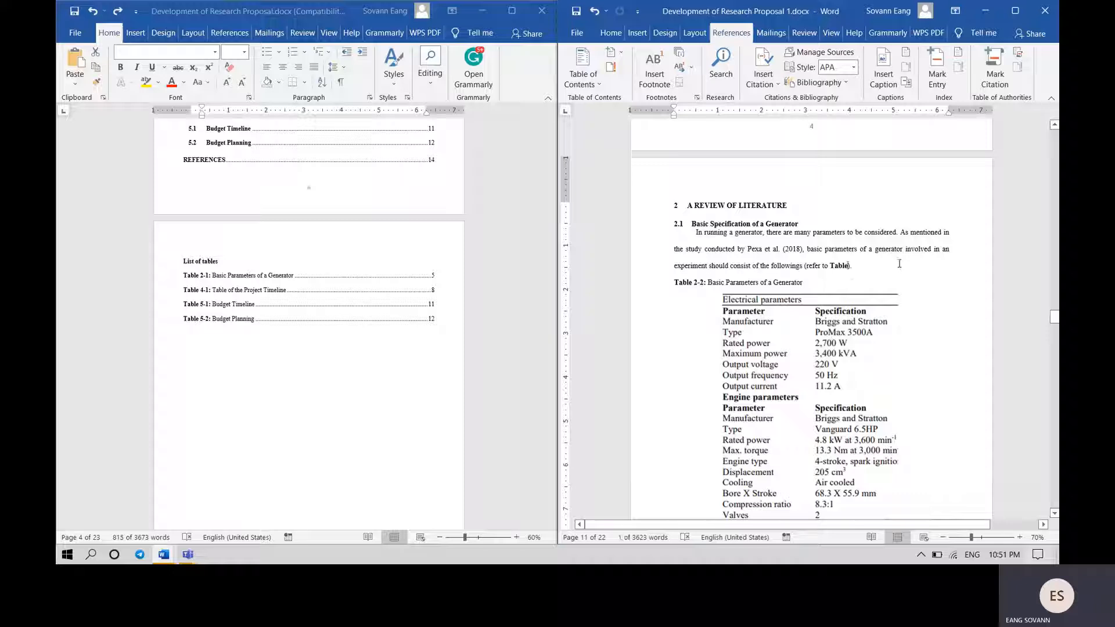
{"action": "key", "text": "BackSpace"}
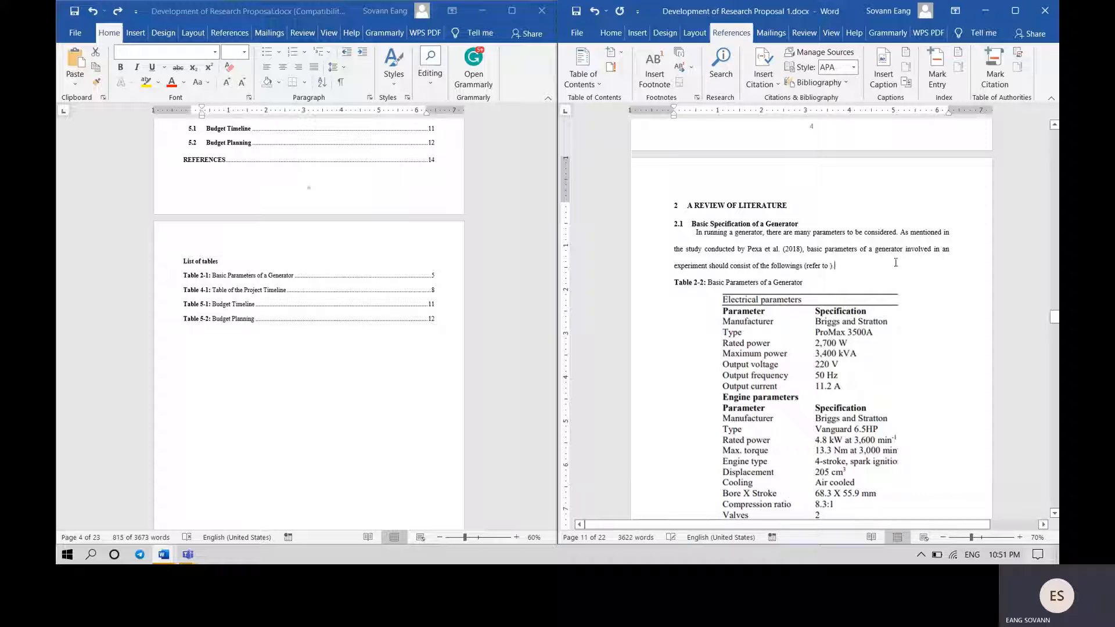
{"action": "left_click", "coordinate": [811, 371]}
{"action": "right_click", "coordinate": [812, 371]}
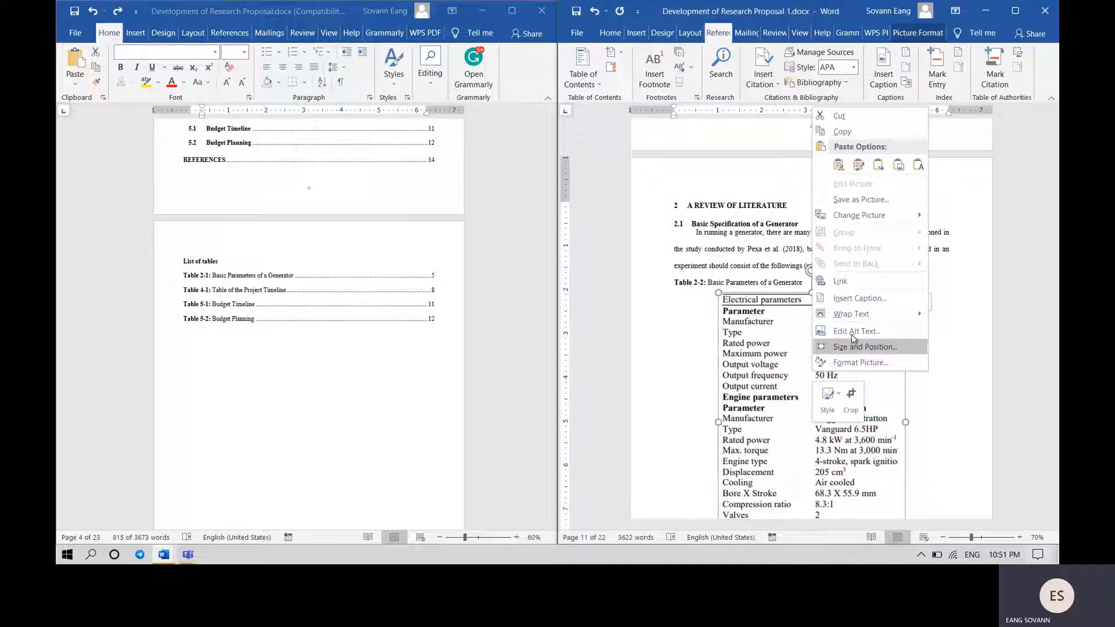
{"action": "left_click", "coordinate": [853, 297]}
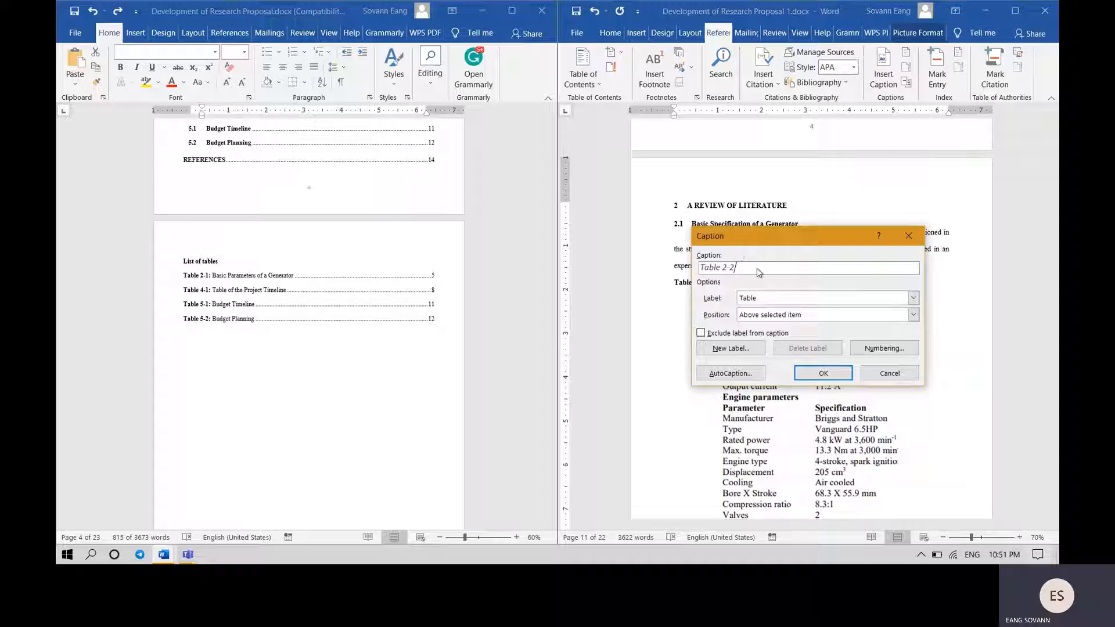
{"action": "left_click", "coordinate": [908, 236]}
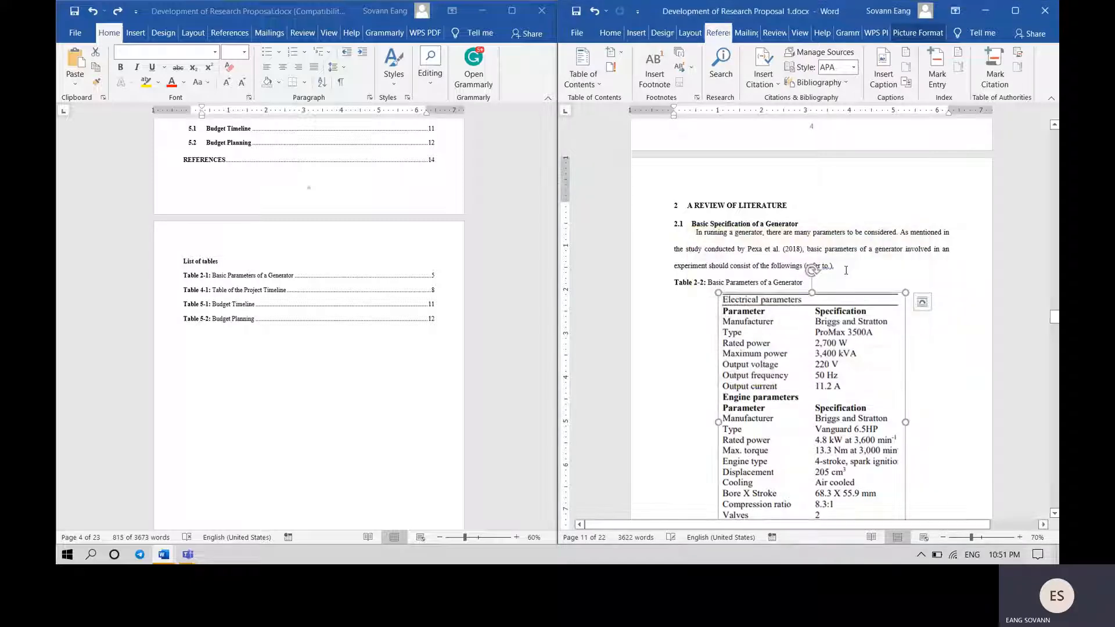
- Delete the "Table 2-2: Basic Parameters of a Generator" caption above the generator parameters picture
{"action": "left_click", "coordinate": [702, 282]}
{"action": "left_click_drag", "start_coordinate": [810, 281], "coordinate": [673, 282]}
{"action": "key", "text": "Delete"}
{"action": "right_click", "coordinate": [813, 316]}
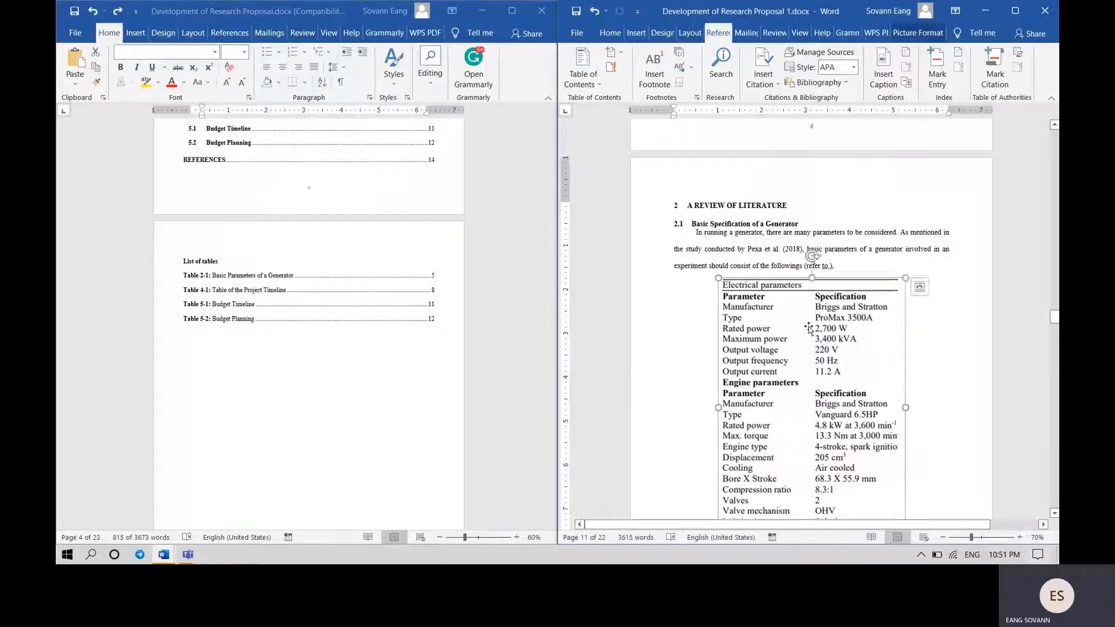
{"action": "left_click", "coordinate": [856, 253]}
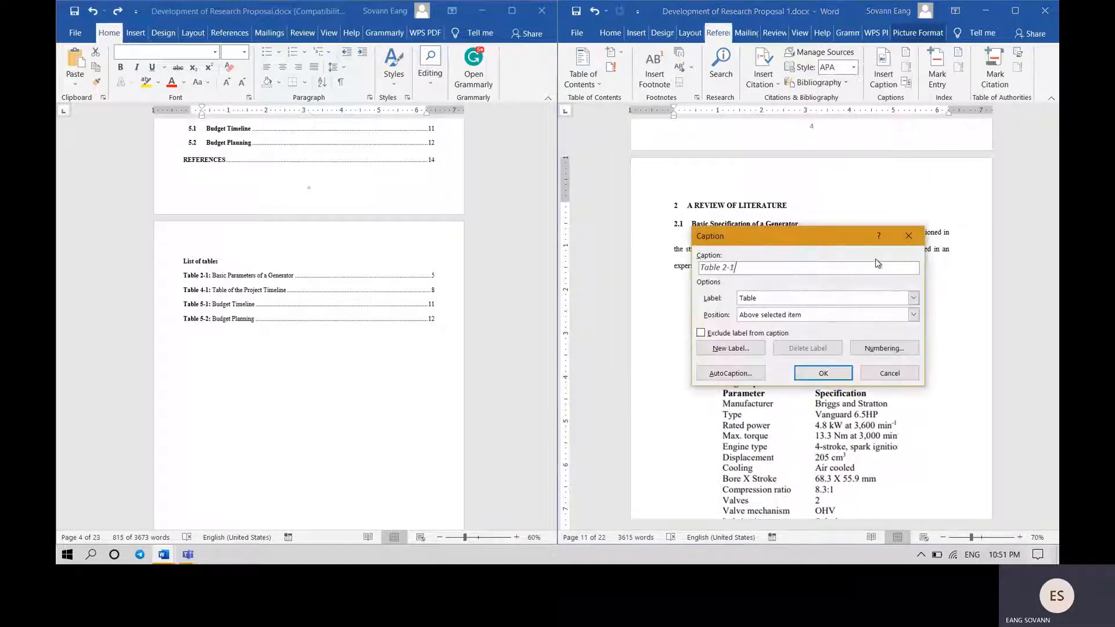
{"action": "left_click", "coordinate": [909, 237]}
- Insert the caption "Table 2-1: Basic Parameters of a Generator" above the generator parameters picture
{"action": "right_click", "coordinate": [835, 363]}
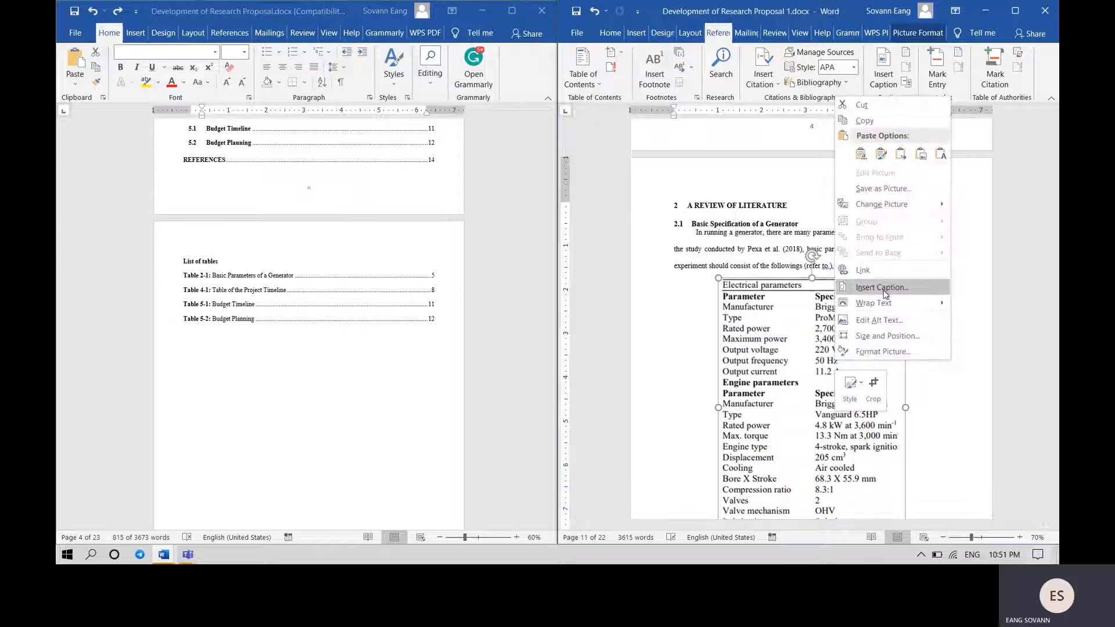
{"action": "left_click", "coordinate": [882, 288]}
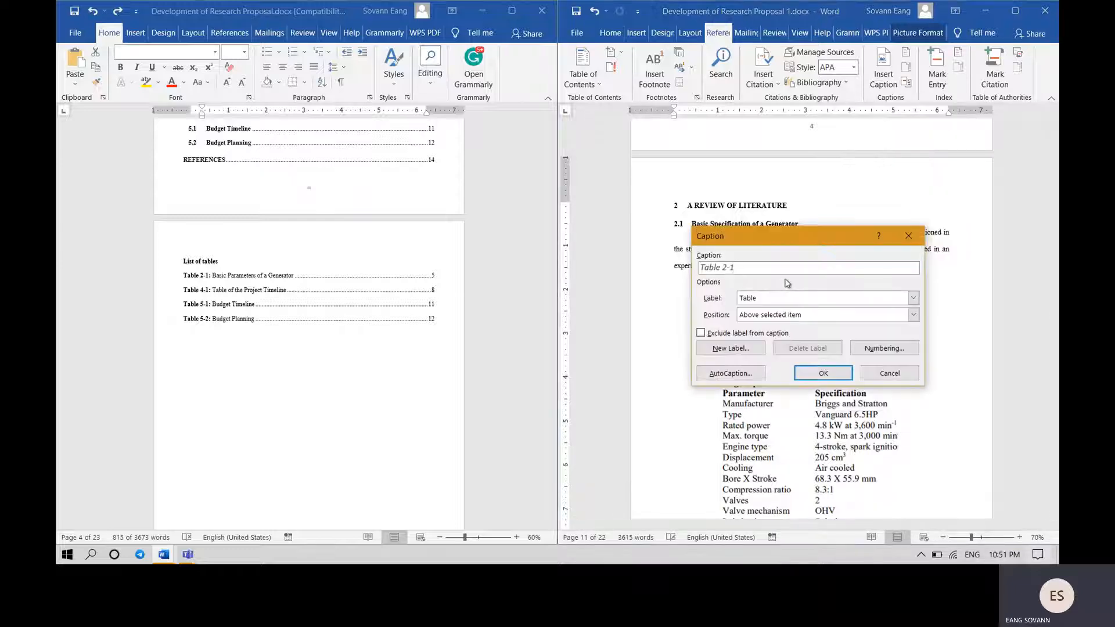
{"action": "type", "text": "Basic Parameter"}
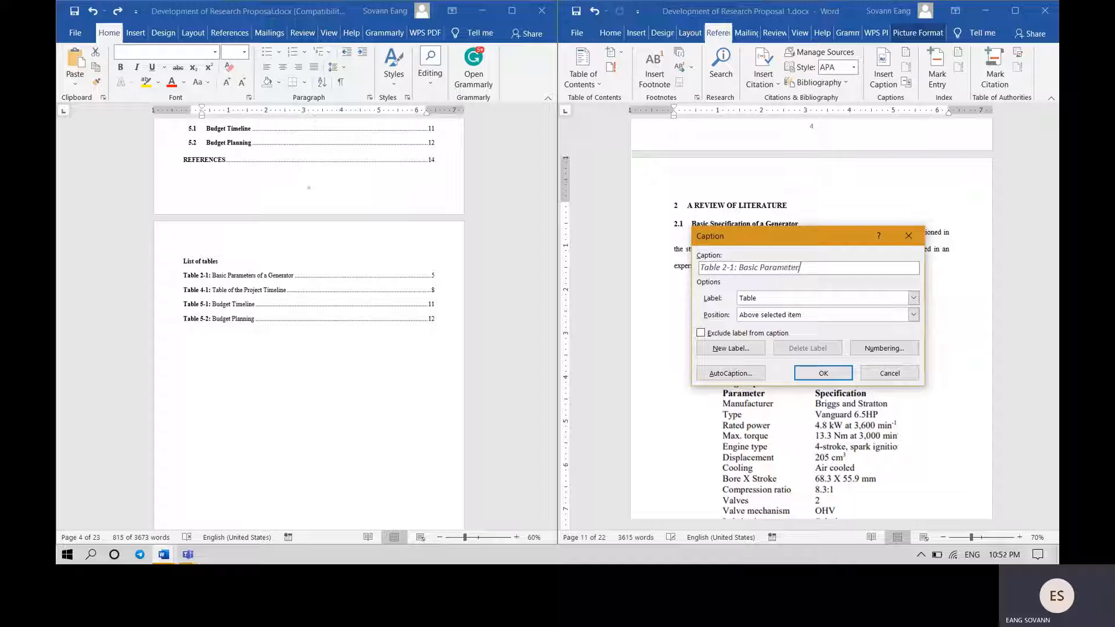
{"action": "type", "text": "s of a Genra"}
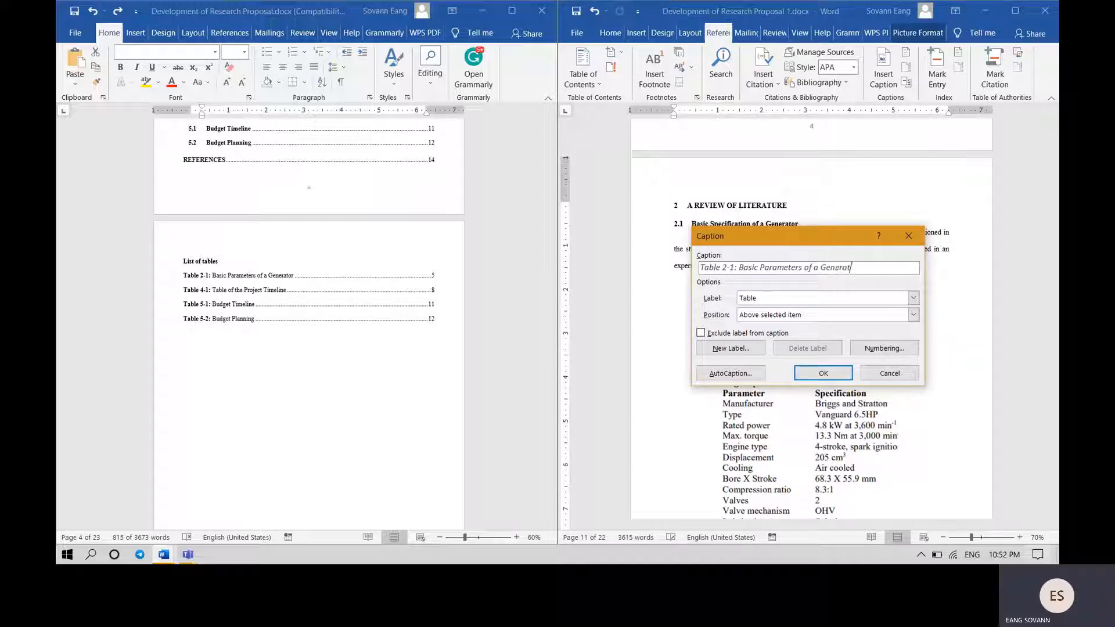
{"action": "key", "text": "Return"}
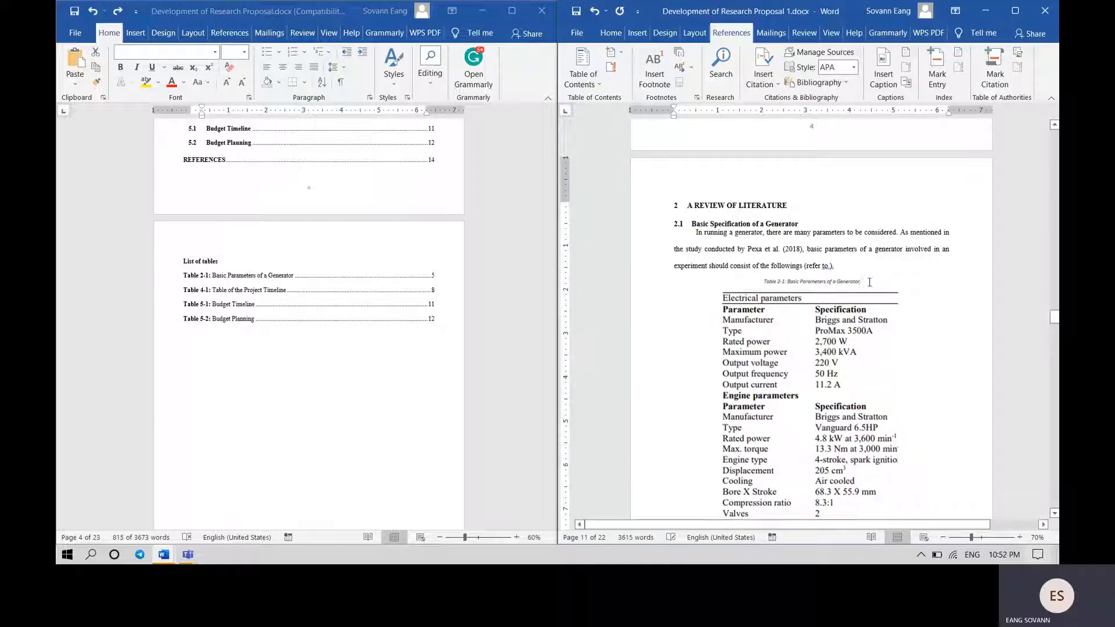
- Set the whole Table 2-1 caption in Times New Roman, size 12
{"action": "left_click_drag", "start_coordinate": [869, 282], "coordinate": [761, 283]}
{"action": "left_click", "coordinate": [625, 35]}
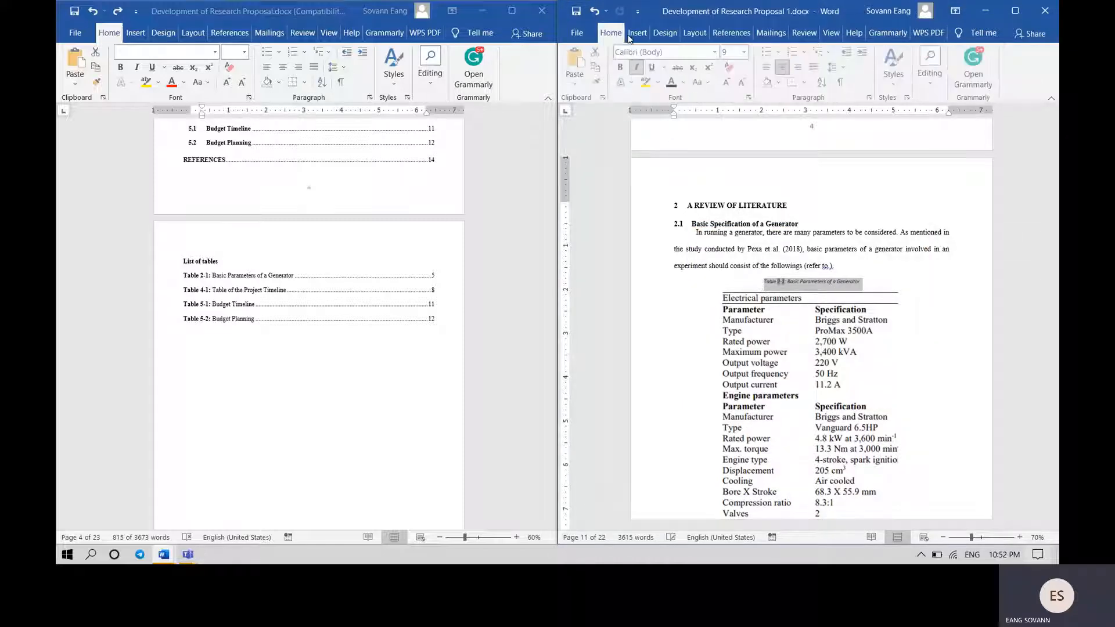
{"action": "left_click", "coordinate": [683, 53]}
{"action": "type", "text": "Times New Roman"}
{"action": "key", "text": "Return"}
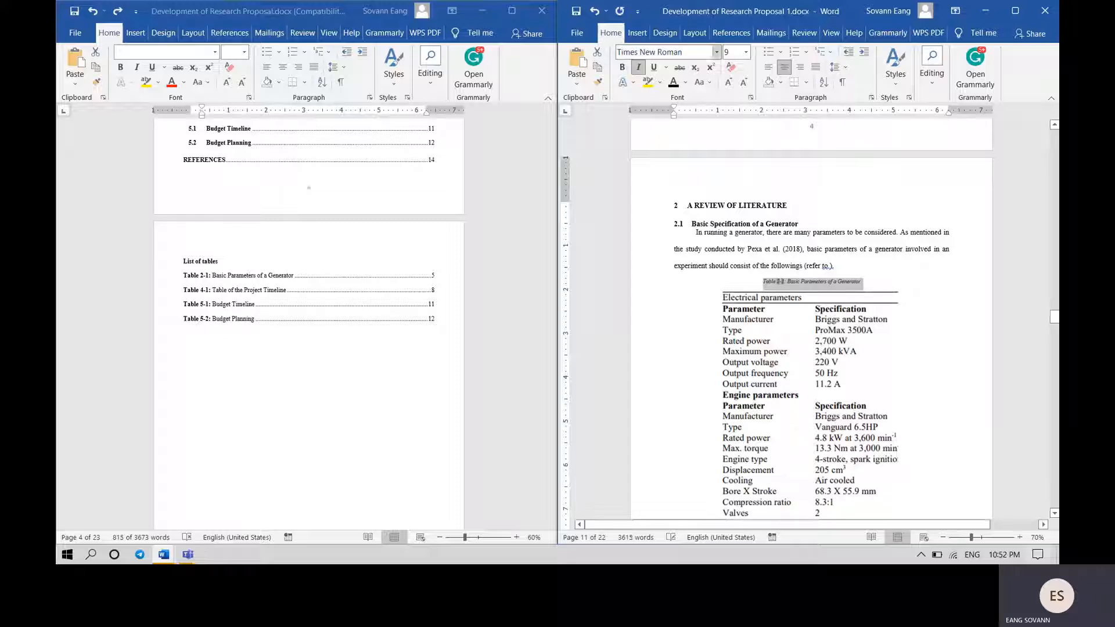
{"action": "left_click", "coordinate": [733, 52]}
{"action": "type", "text": "1"}
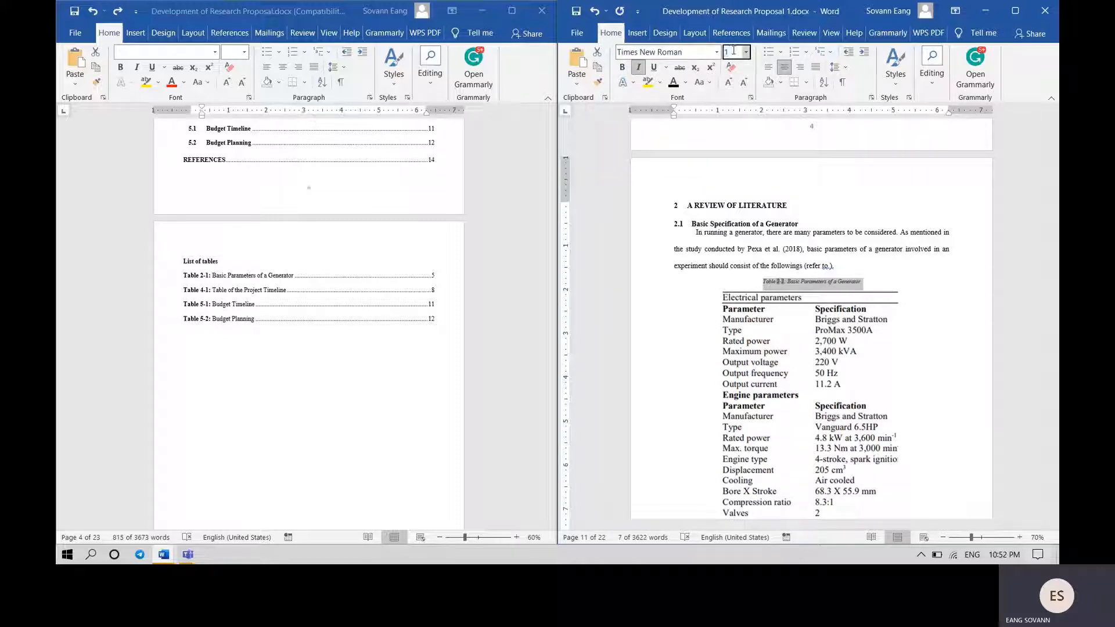
{"action": "type", "text": "2"}
{"action": "key", "text": "Return"}
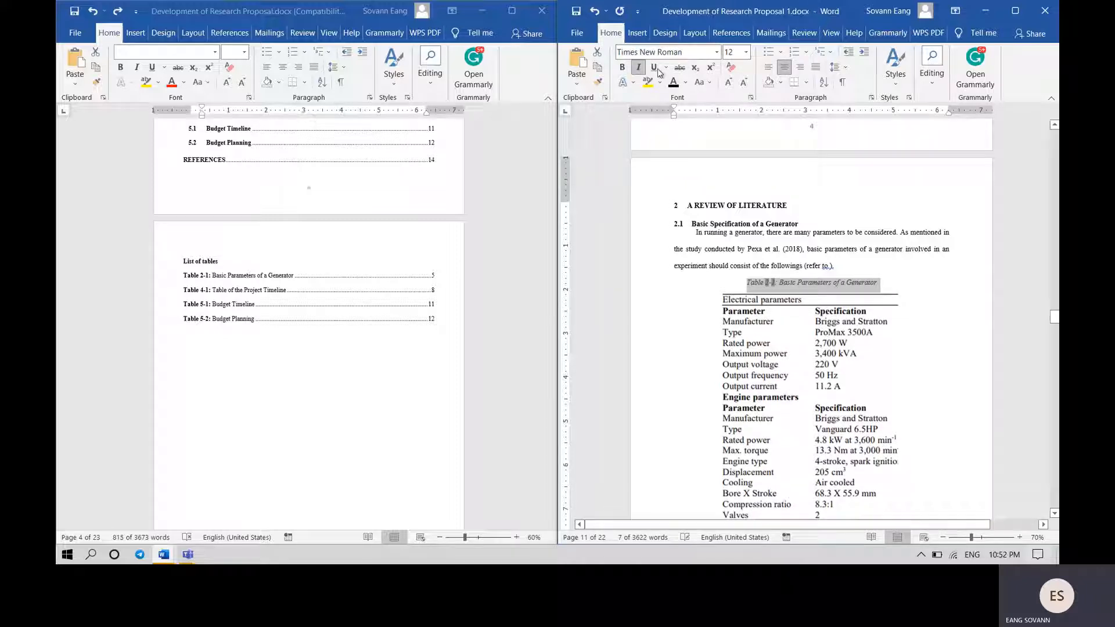
- Make the Table 2-1 caption bold, non-italic, black and left-aligned
{"action": "left_click", "coordinate": [622, 67]}
{"action": "left_click", "coordinate": [638, 68]}
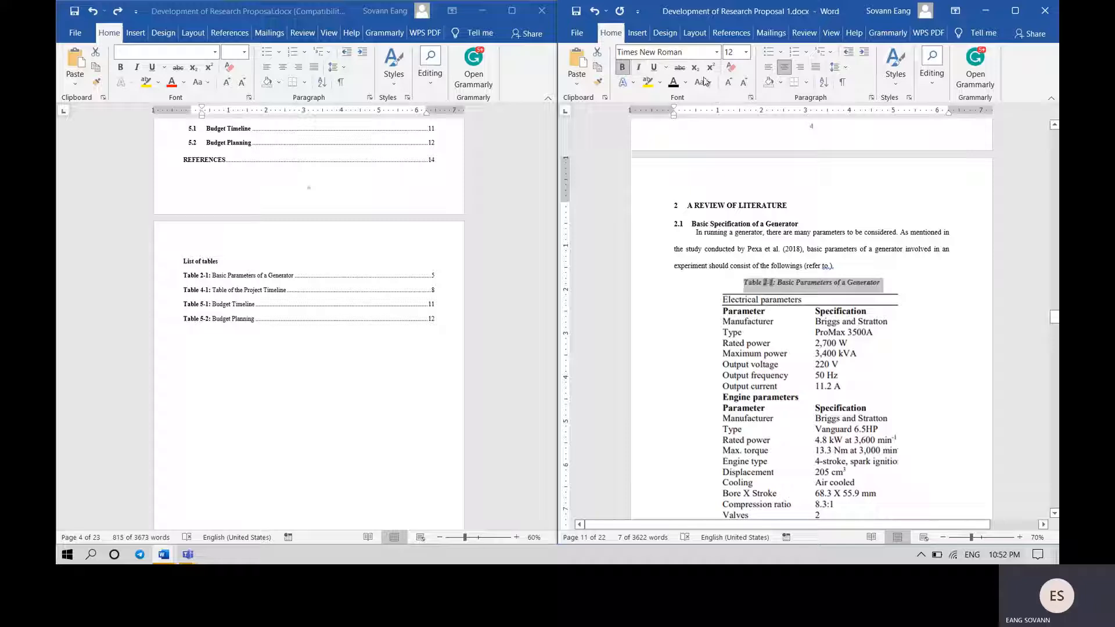
{"action": "left_click", "coordinate": [674, 83]}
{"action": "key", "text": "ctrl+l"}
- Remove bold from "Basic Parameters of a Generator" in the caption, leaving only the "Table 2-1:" label bold
{"action": "left_click_drag", "start_coordinate": [810, 282], "coordinate": [718, 277]}
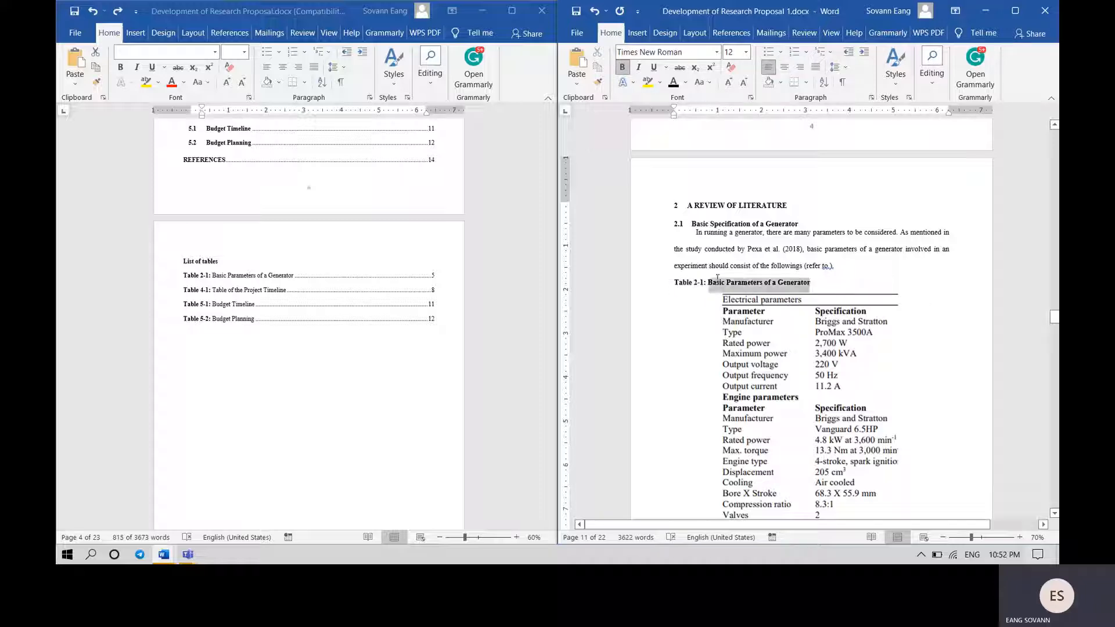
{"action": "key", "text": "ctrl+b"}
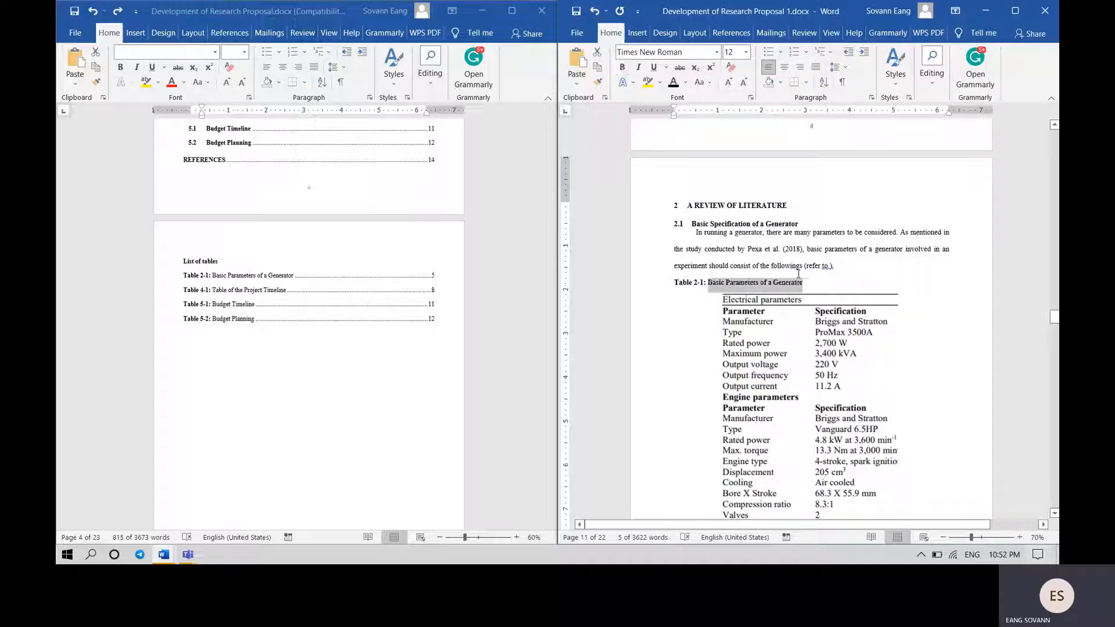
{"action": "scroll", "coordinate": [798, 273], "scroll_direction": "down", "scroll_amount": 1}
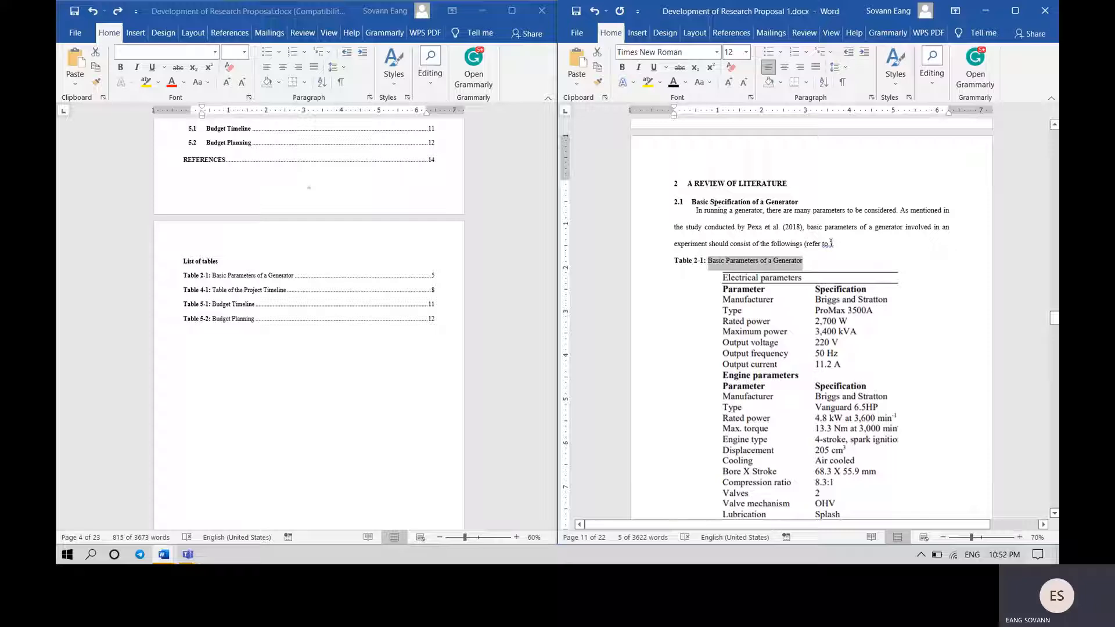
- Insert the bold reference "Table 2-1" after "refer to" in the parentheses of the section 2.1 paragraph
{"action": "left_click", "coordinate": [830, 243]}
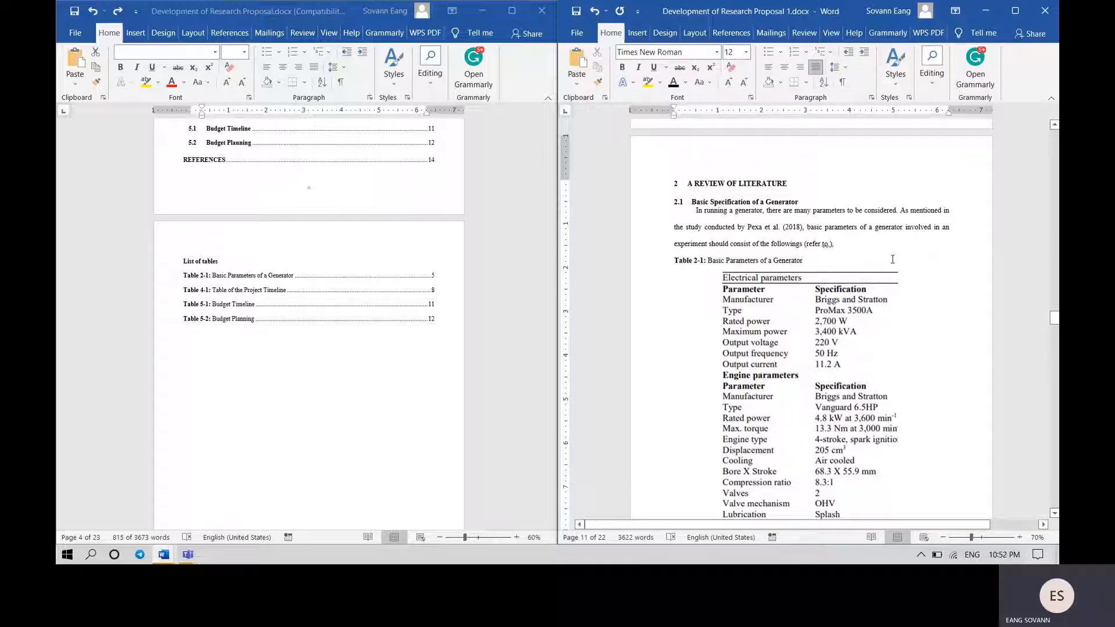
{"action": "type", "text": "Table"}
{"action": "key", "text": "BackSpace"}
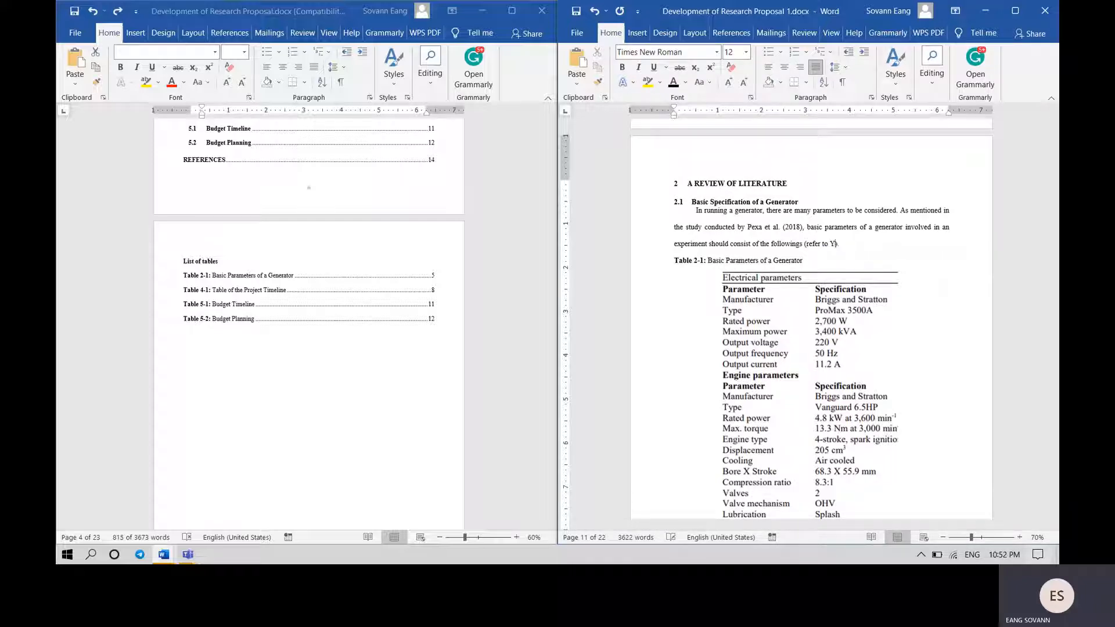
{"action": "type", "text": "Table 2-1"}
{"action": "key", "text": "shift+Left"}
{"action": "key", "text": "shift+Left"}
{"action": "key", "text": "shift+Left"}
{"action": "key", "text": "shift+Left"}
{"action": "key", "text": "shift+Left"}
{"action": "key", "text": "shift+Left"}
{"action": "key", "text": "shift+Left"}
{"action": "key", "text": "shift+Left"}
{"action": "key", "text": "shift+Left"}
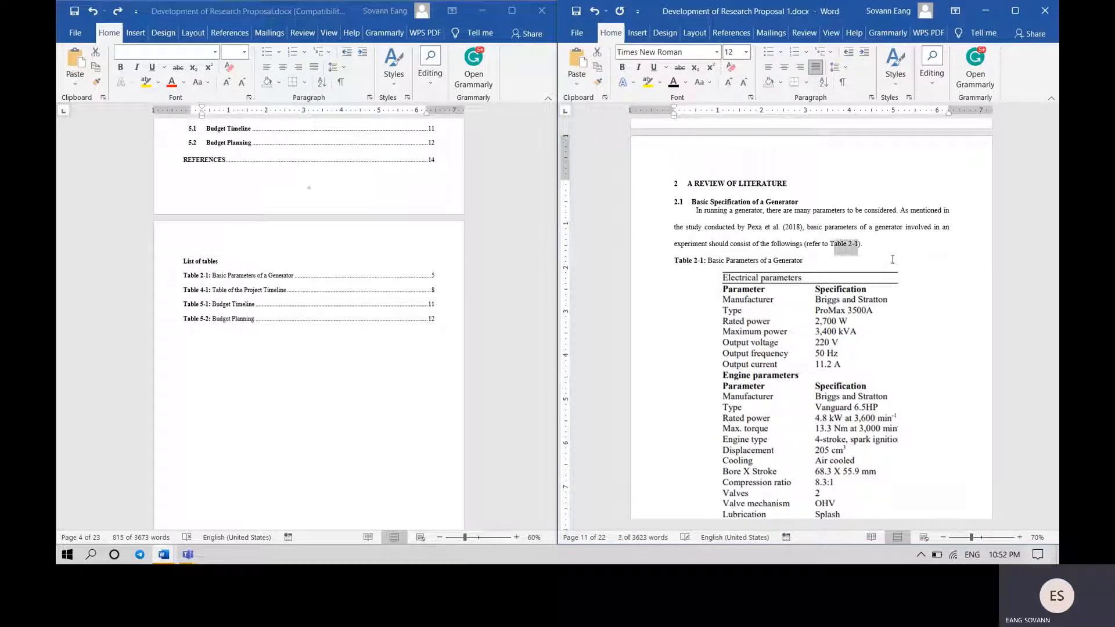
{"action": "key", "text": "ctrl+b"}
- Change the first table reference in the paragraph below the project timeline table to "Table 4-1"
{"action": "scroll", "coordinate": [892, 259], "scroll_direction": "down", "scroll_amount": 10}
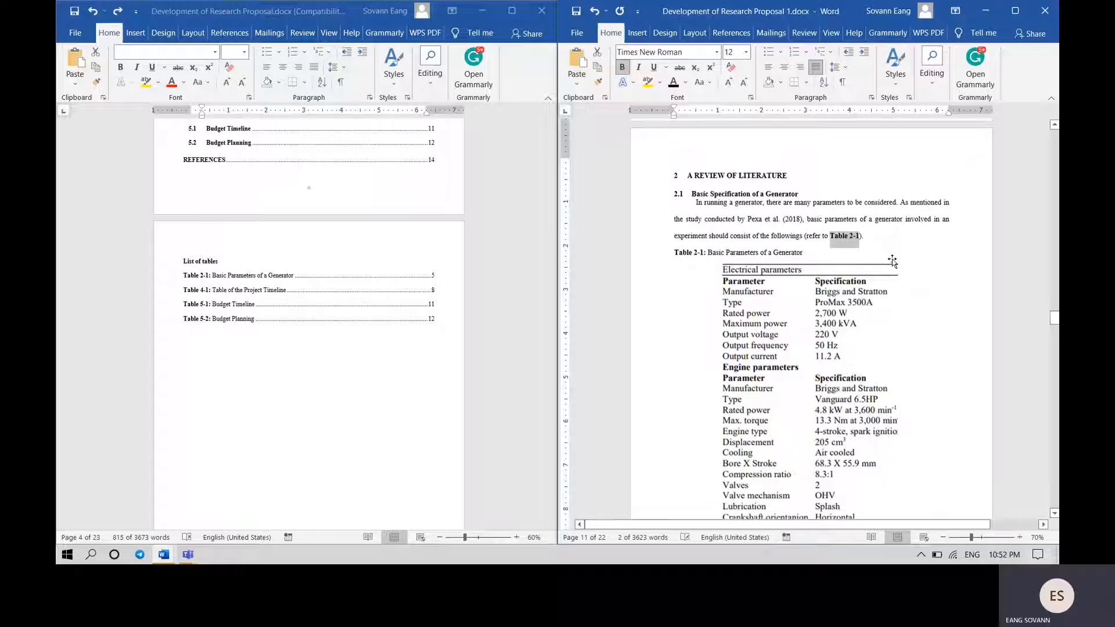
{"action": "scroll", "coordinate": [892, 259], "scroll_direction": "down", "scroll_amount": 10}
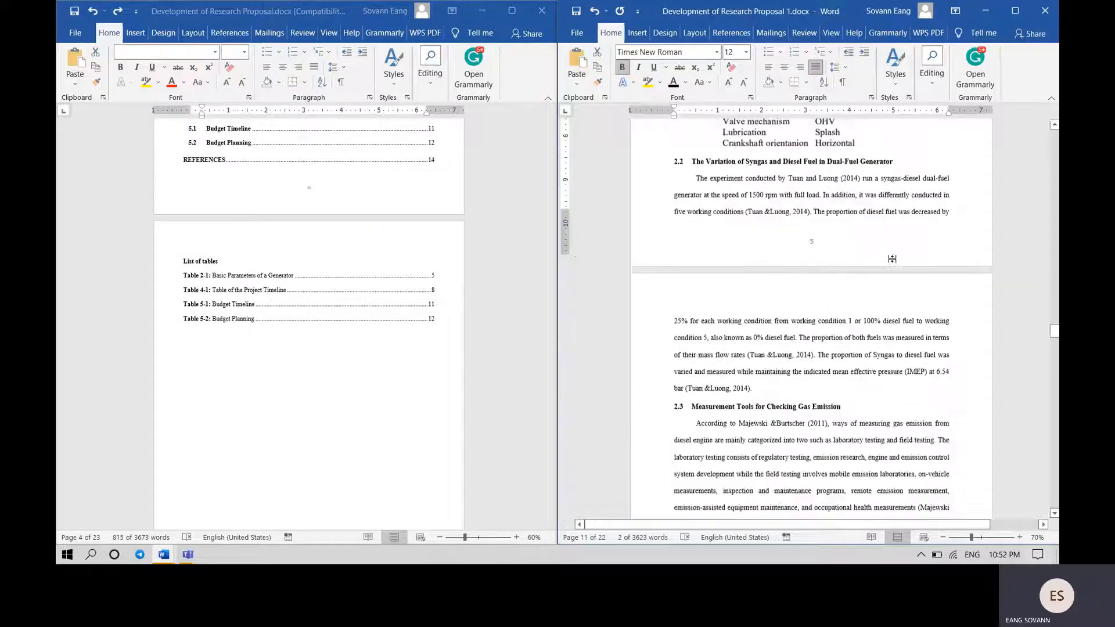
{"action": "scroll", "coordinate": [897, 261], "scroll_direction": "down", "scroll_amount": 10}
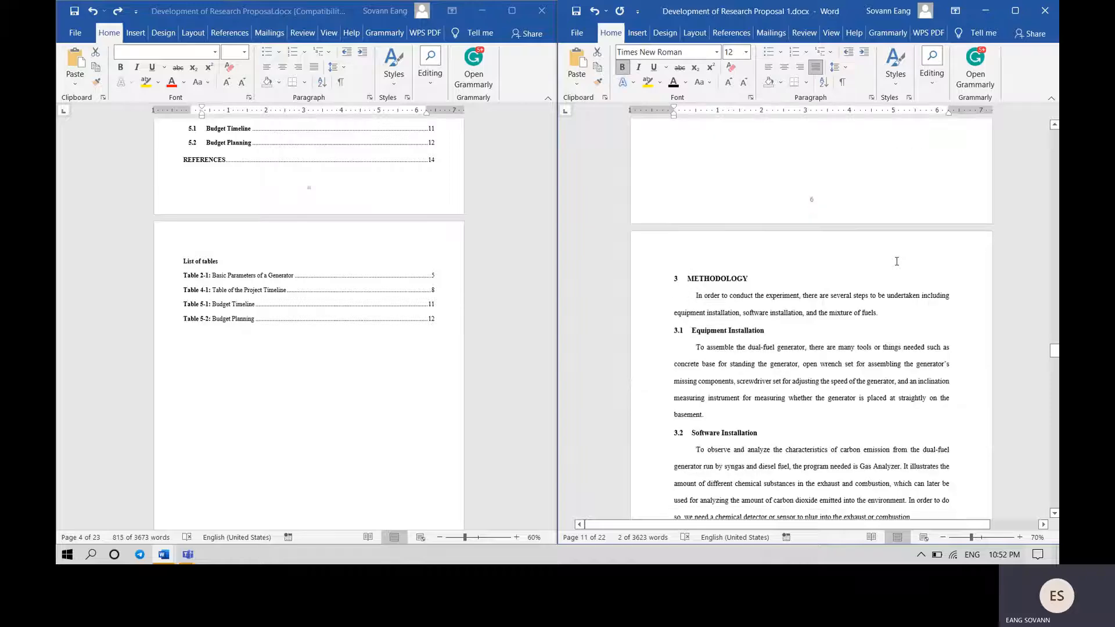
{"action": "scroll", "coordinate": [894, 260], "scroll_direction": "down", "scroll_amount": 10}
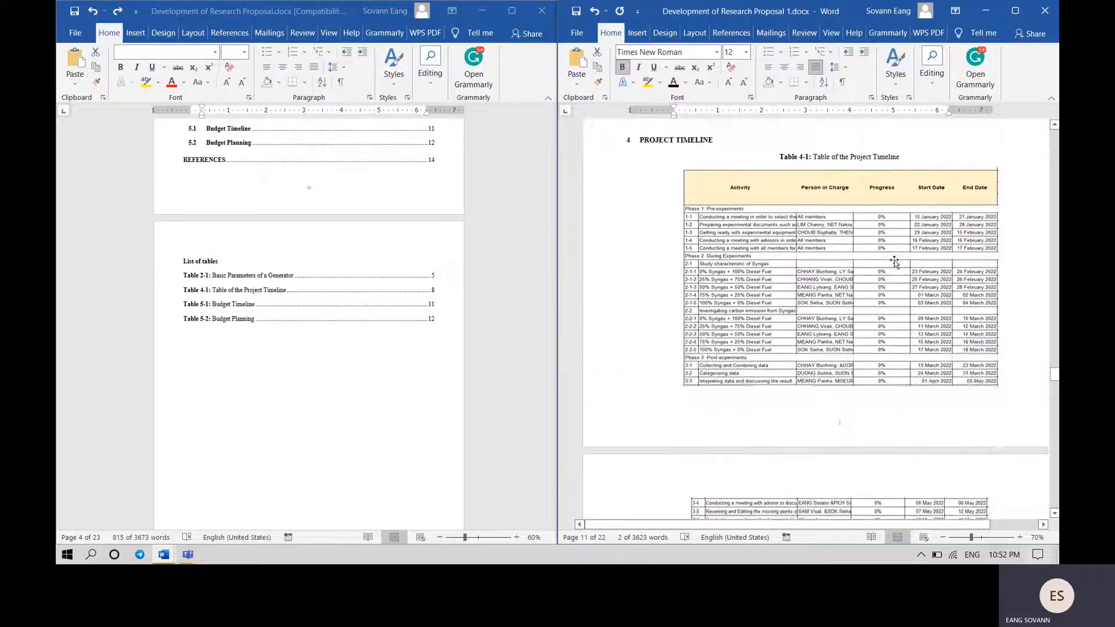
{"action": "scroll", "coordinate": [894, 261], "scroll_direction": "down", "scroll_amount": 10}
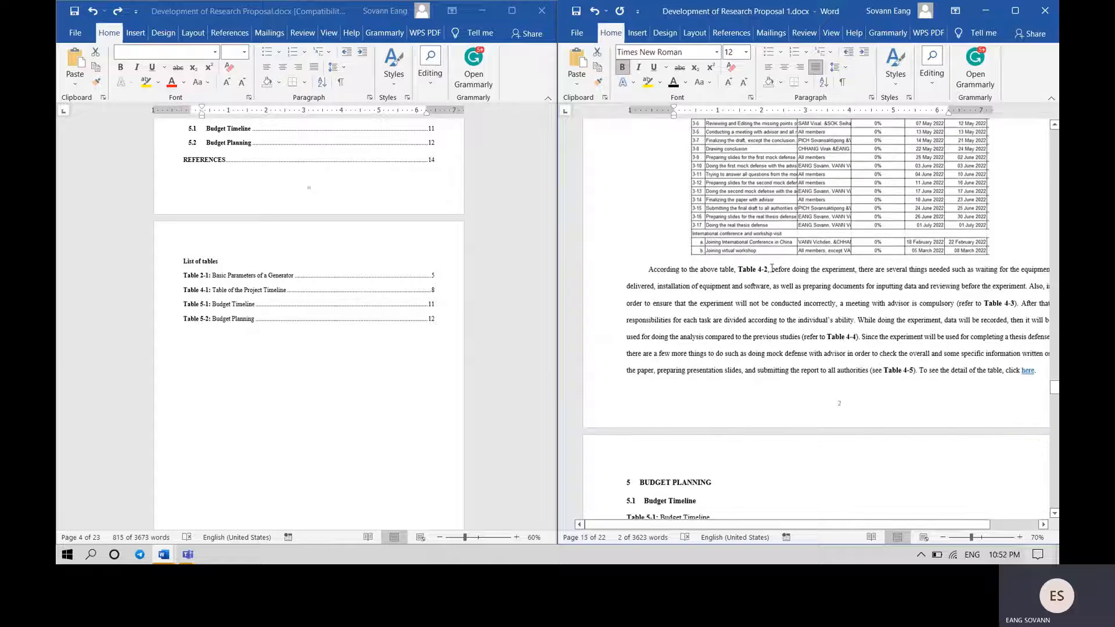
{"action": "left_click_drag", "start_coordinate": [767, 269], "coordinate": [740, 270]}
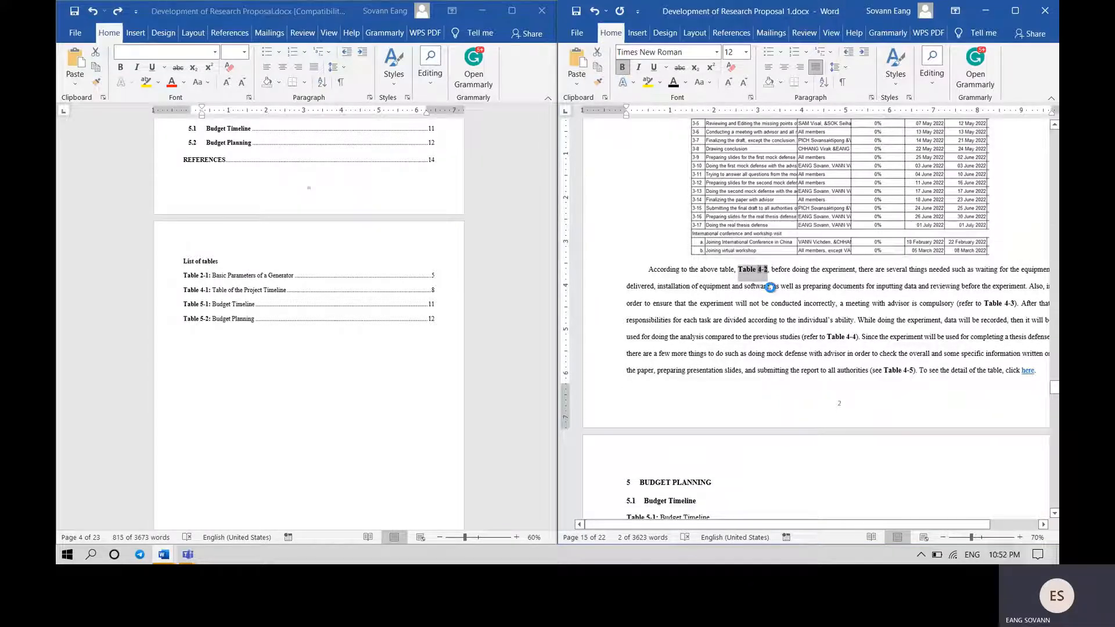
{"action": "key", "text": "ctrl+v"}
{"action": "key", "text": "ctrl+z"}
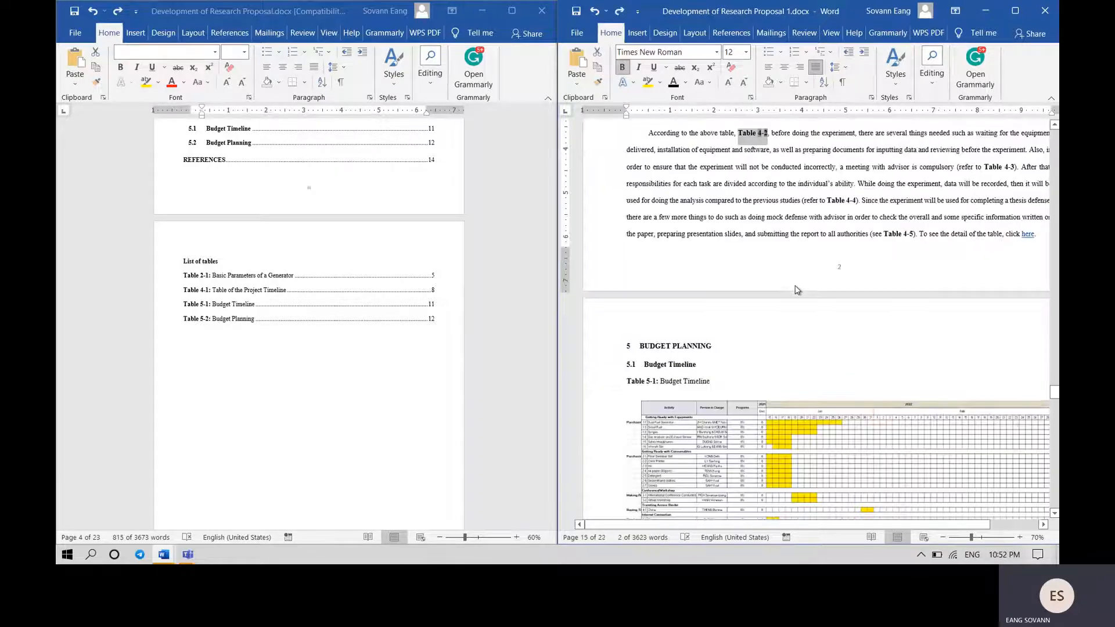
{"action": "scroll", "coordinate": [796, 289], "scroll_direction": "up", "scroll_amount": 5}
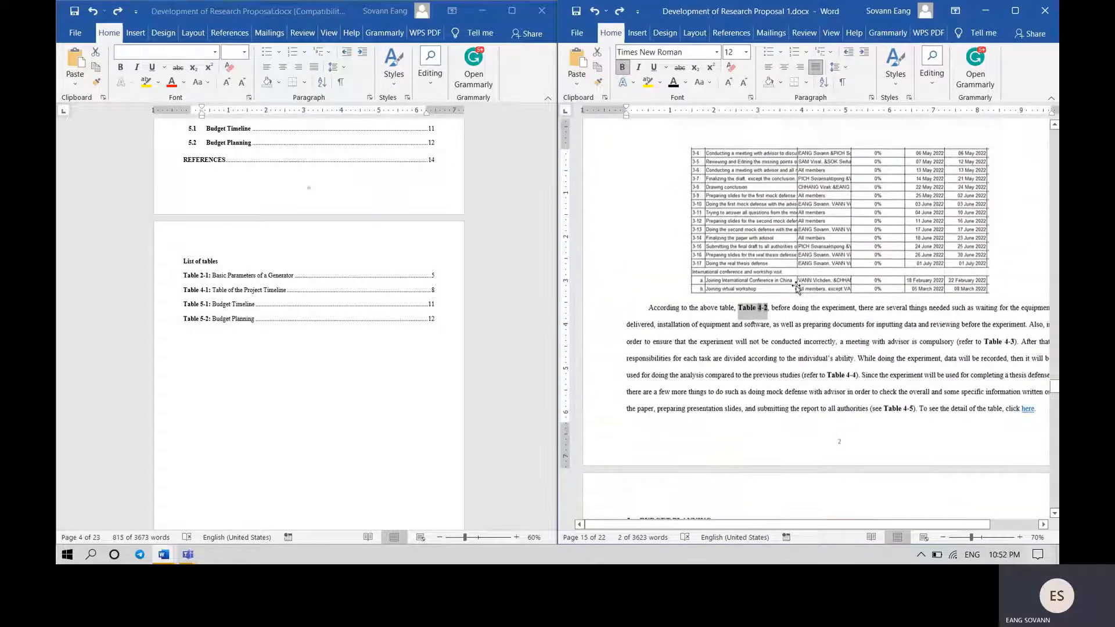
{"action": "type", "text": "Table 4"}
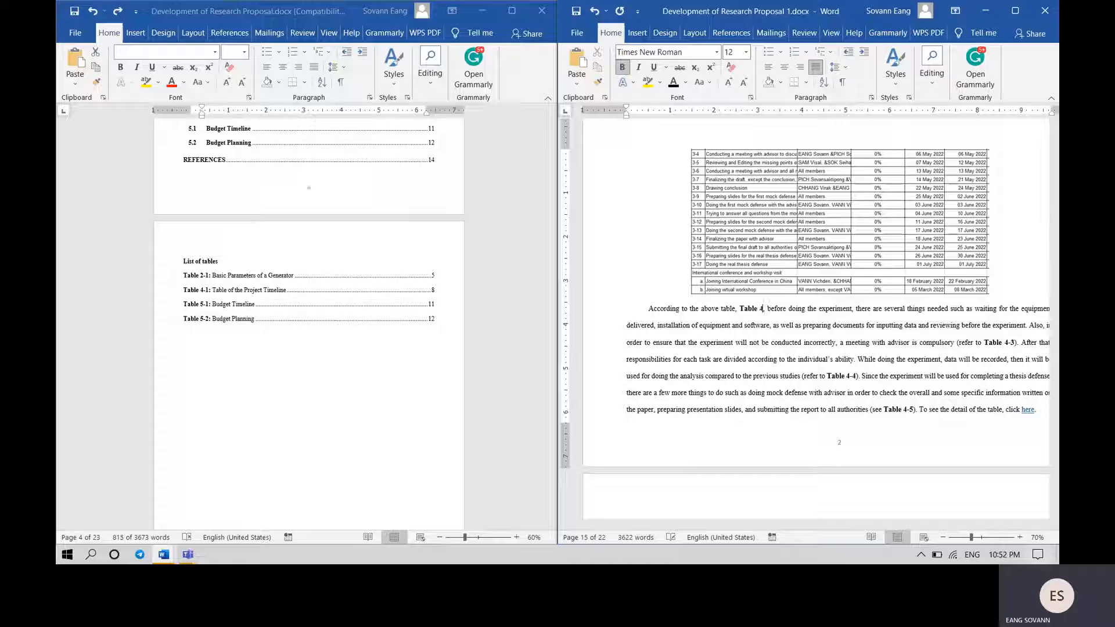
{"action": "type", "text": "-1"}
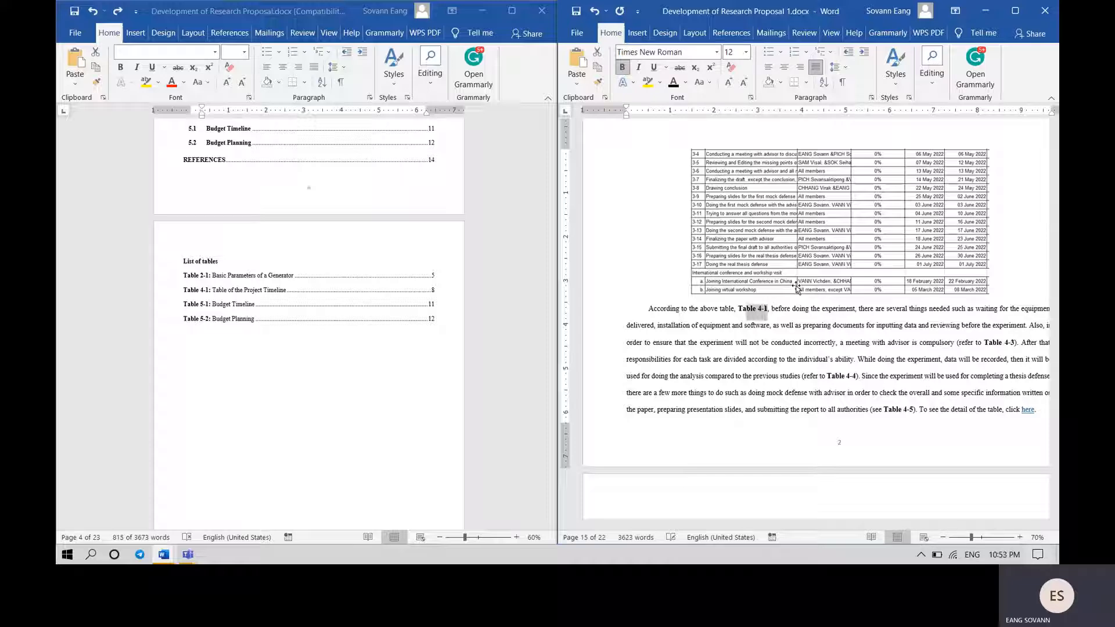
- Copy the "Table 4-1" reference and replace the other three table references in the project timeline paragraph with it
{"action": "key", "text": "shift+Left"}
{"action": "key", "text": "shift+Left"}
{"action": "key", "text": "ctrl+c"}
{"action": "scroll", "coordinate": [799, 290], "scroll_direction": "up", "scroll_amount": 15}
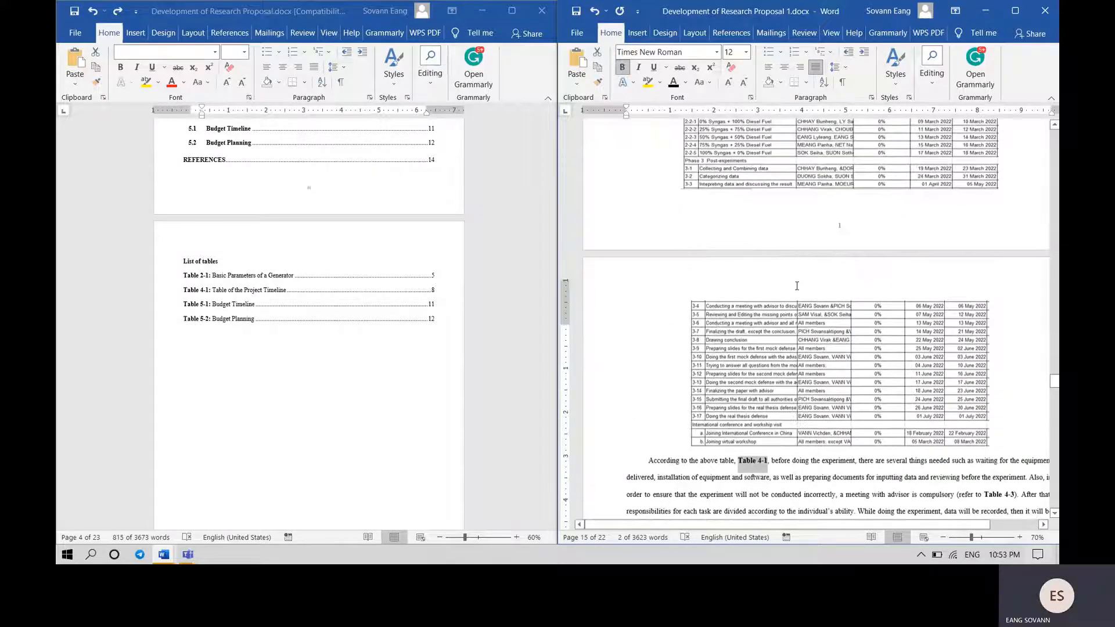
{"action": "scroll", "coordinate": [796, 286], "scroll_direction": "down", "scroll_amount": 14}
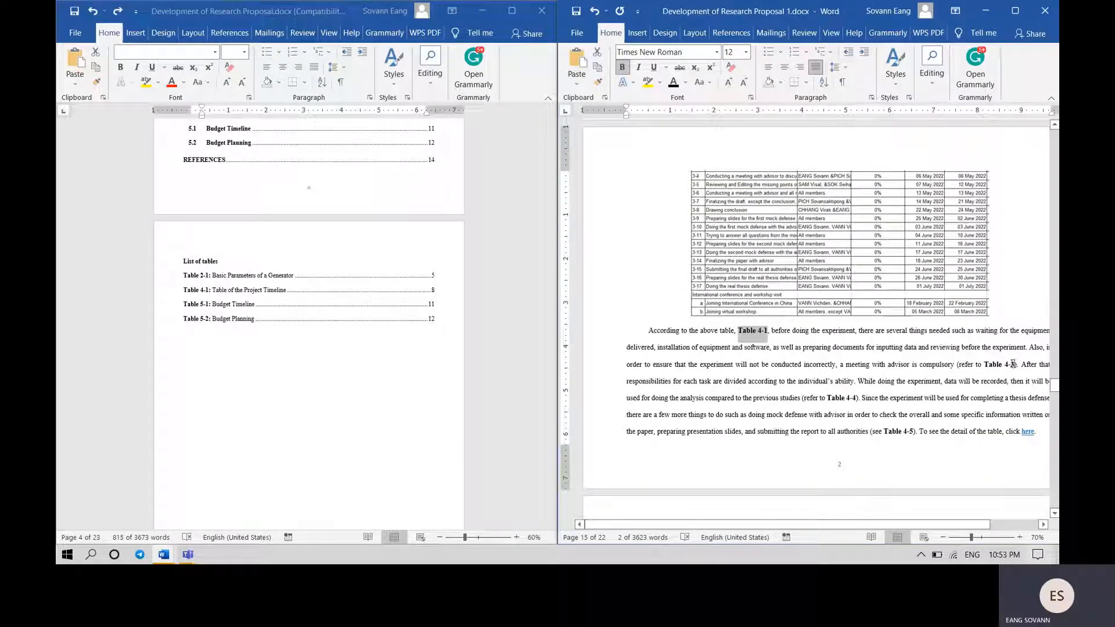
{"action": "left_click_drag", "start_coordinate": [1014, 364], "coordinate": [985, 364]}
{"action": "key", "text": "ctrl+v"}
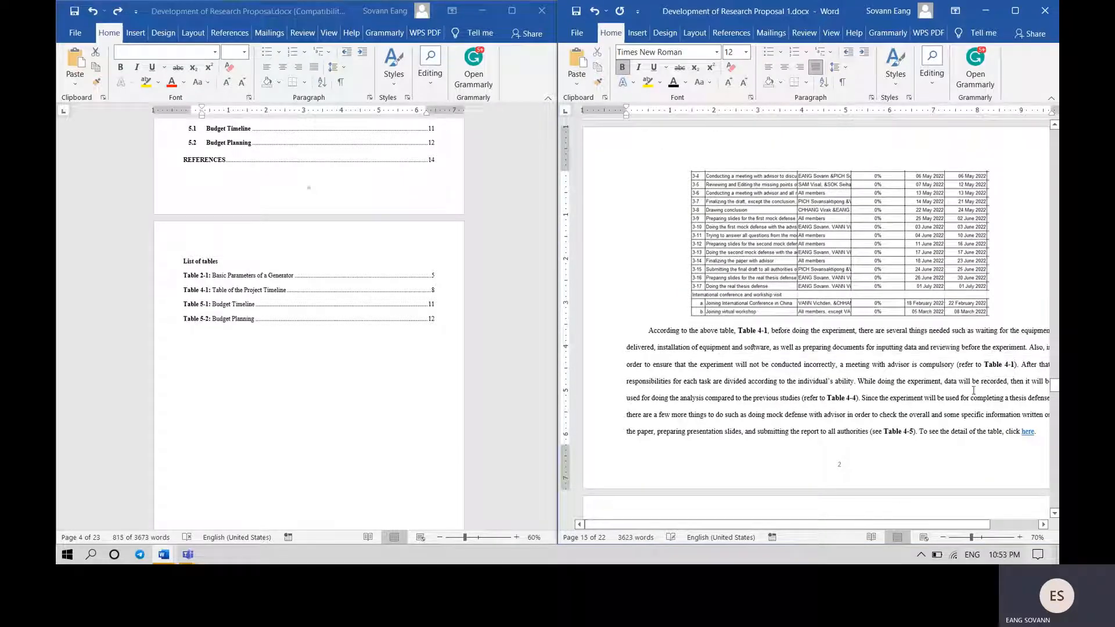
{"action": "left_click_drag", "start_coordinate": [898, 524], "coordinate": [922, 524]}
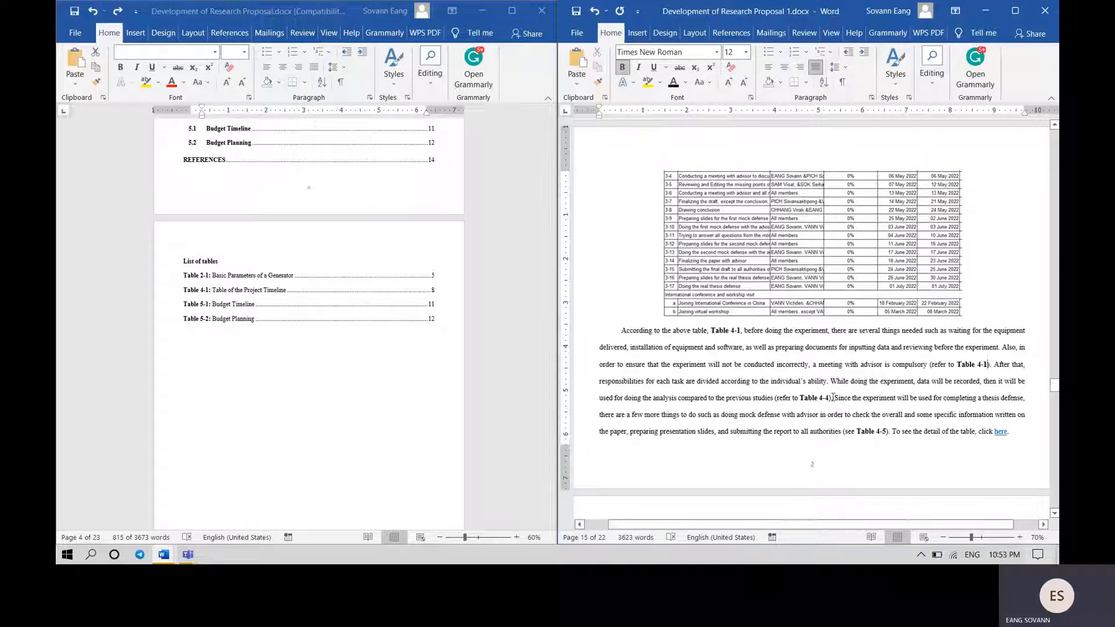
{"action": "left_click_drag", "start_coordinate": [831, 397], "coordinate": [799, 398]}
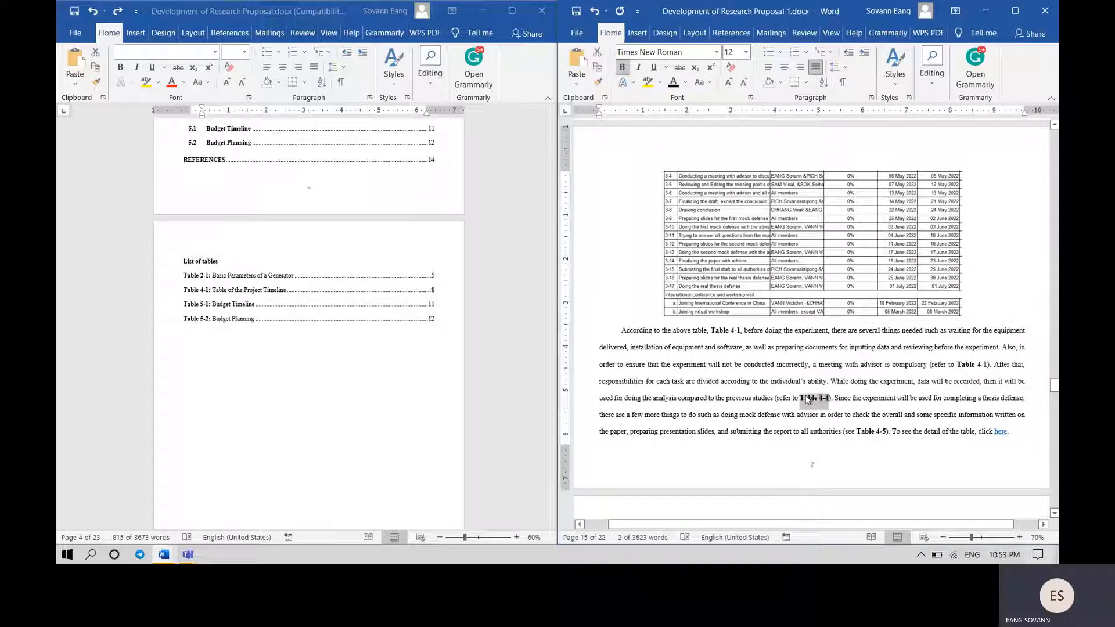
{"action": "key", "text": "ctrl+v"}
{"action": "left_click_drag", "start_coordinate": [885, 429], "coordinate": [855, 430]}
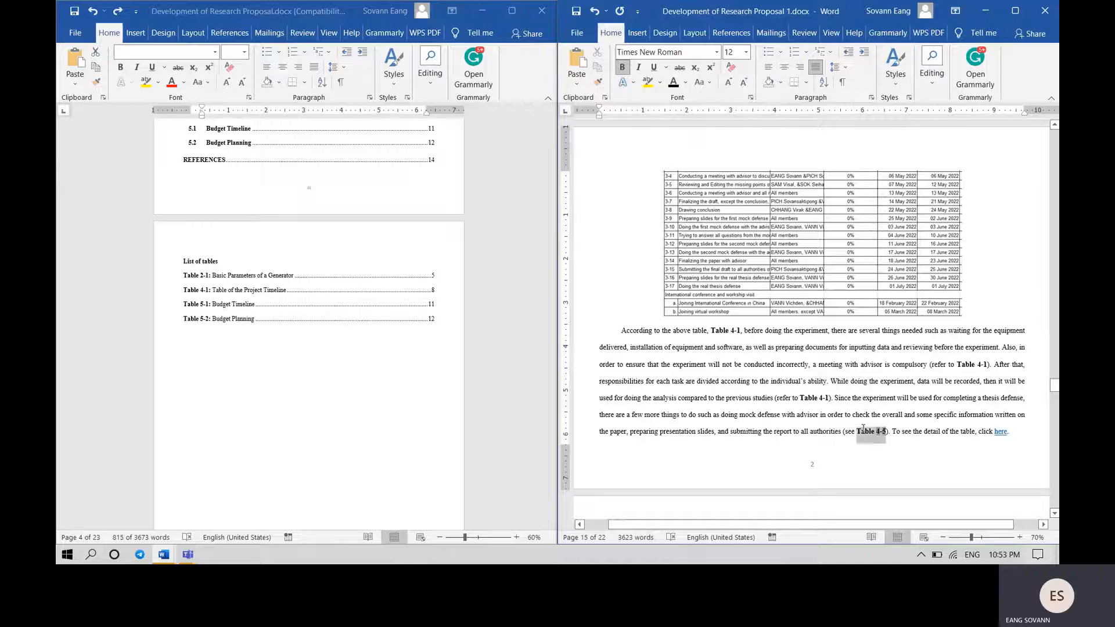
{"action": "key", "text": "ctrl+v"}
- Check the table references in the paragraph below the budget timeline table against its caption
{"action": "scroll", "coordinate": [998, 372], "scroll_direction": "down", "scroll_amount": 8}
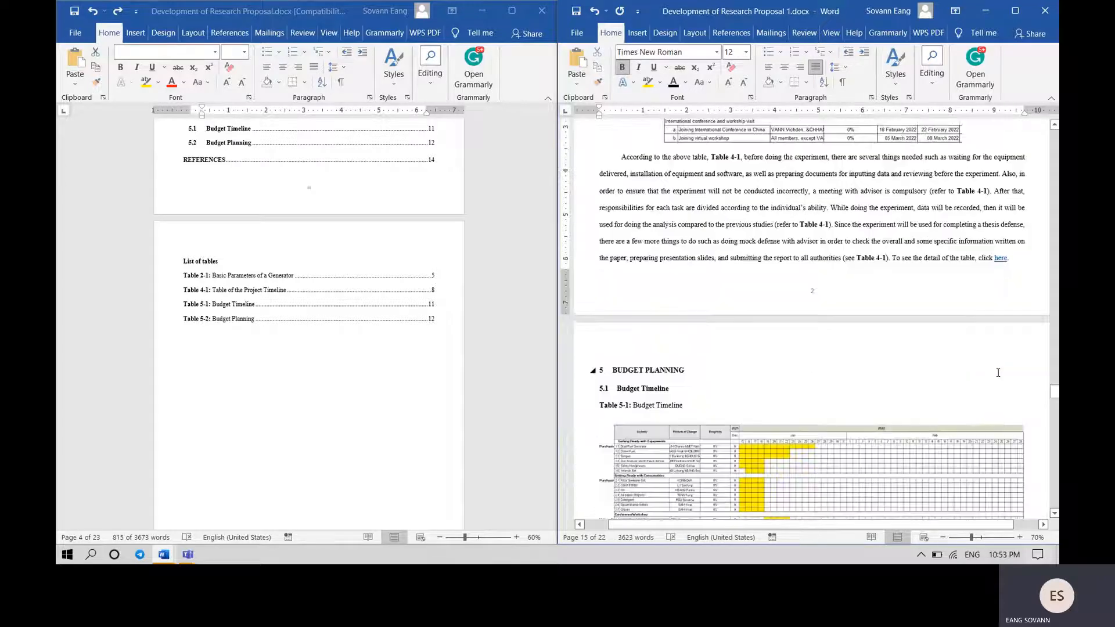
{"action": "scroll", "coordinate": [775, 307], "scroll_direction": "down", "scroll_amount": 2}
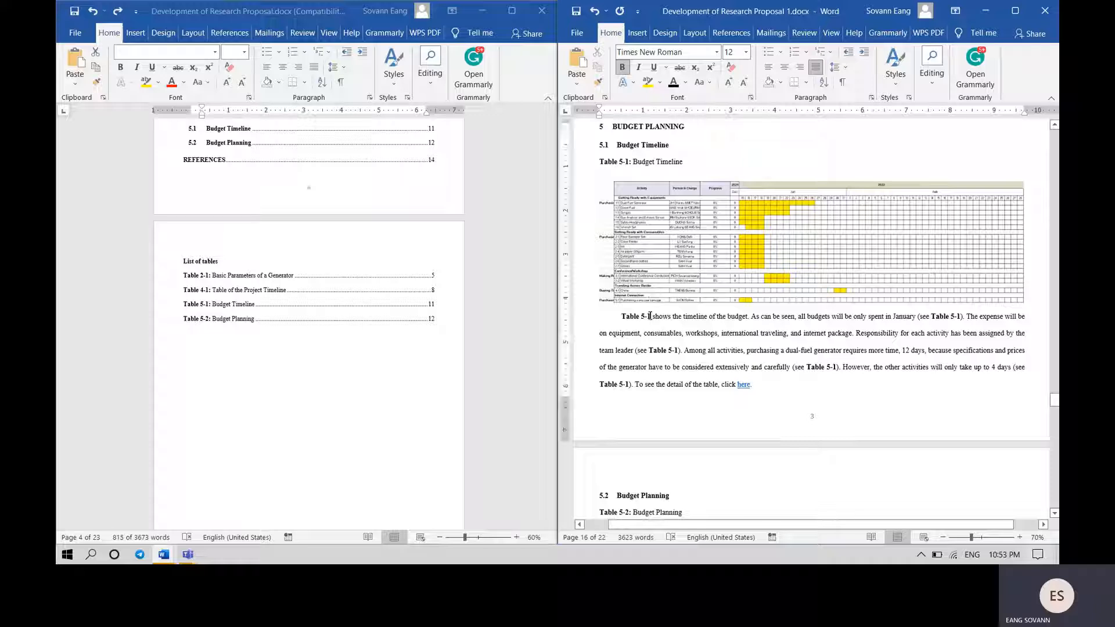
{"action": "left_click_drag", "start_coordinate": [653, 316], "coordinate": [621, 316]}
{"action": "left_click", "coordinate": [677, 349]}
{"action": "left_click", "coordinate": [828, 367]}
{"action": "scroll", "coordinate": [922, 370], "scroll_direction": "down", "scroll_amount": 2}
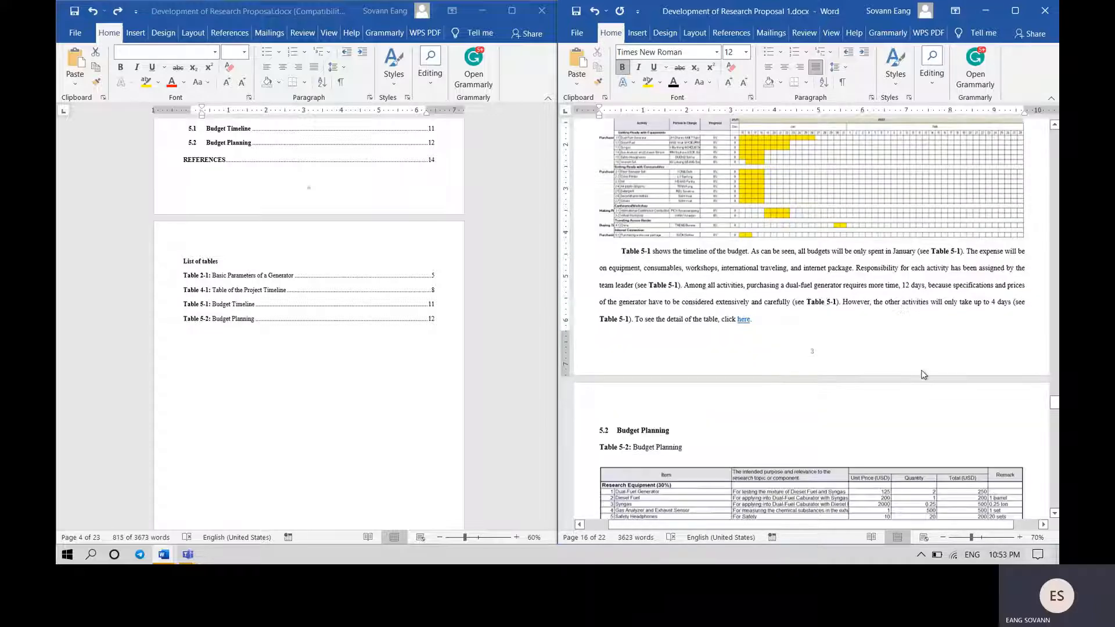
{"action": "left_click_drag", "start_coordinate": [627, 318], "coordinate": [600, 318]}
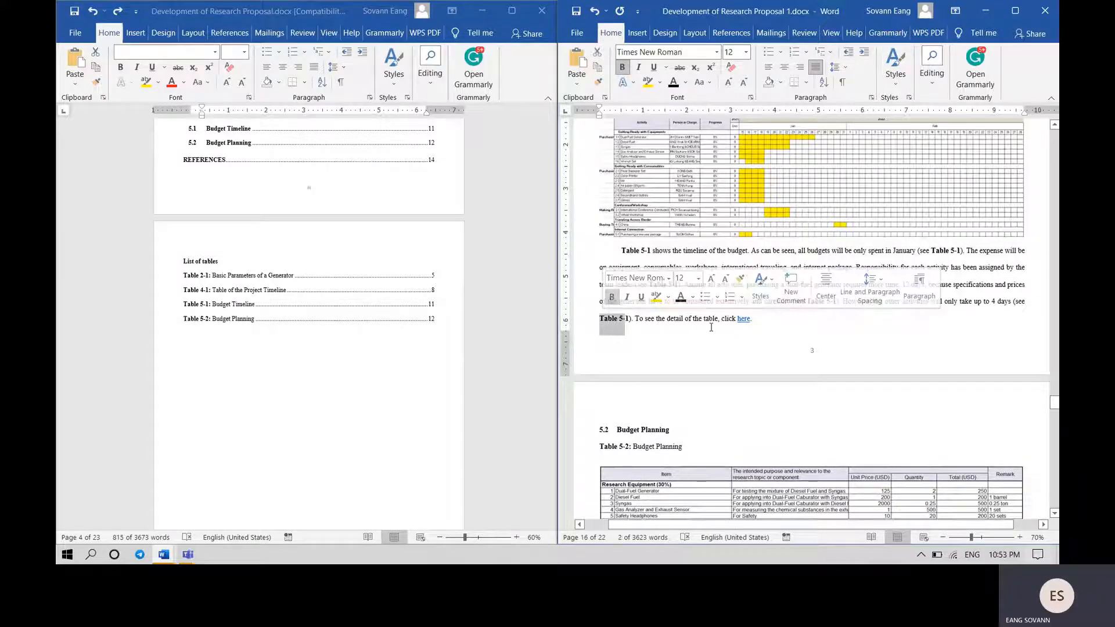
- Change the first table reference in the paragraph following the budget planning table to "Table 5-2"
{"action": "scroll", "coordinate": [747, 327], "scroll_direction": "down", "scroll_amount": 5}
{"action": "scroll", "coordinate": [747, 327], "scroll_direction": "down", "scroll_amount": 8}
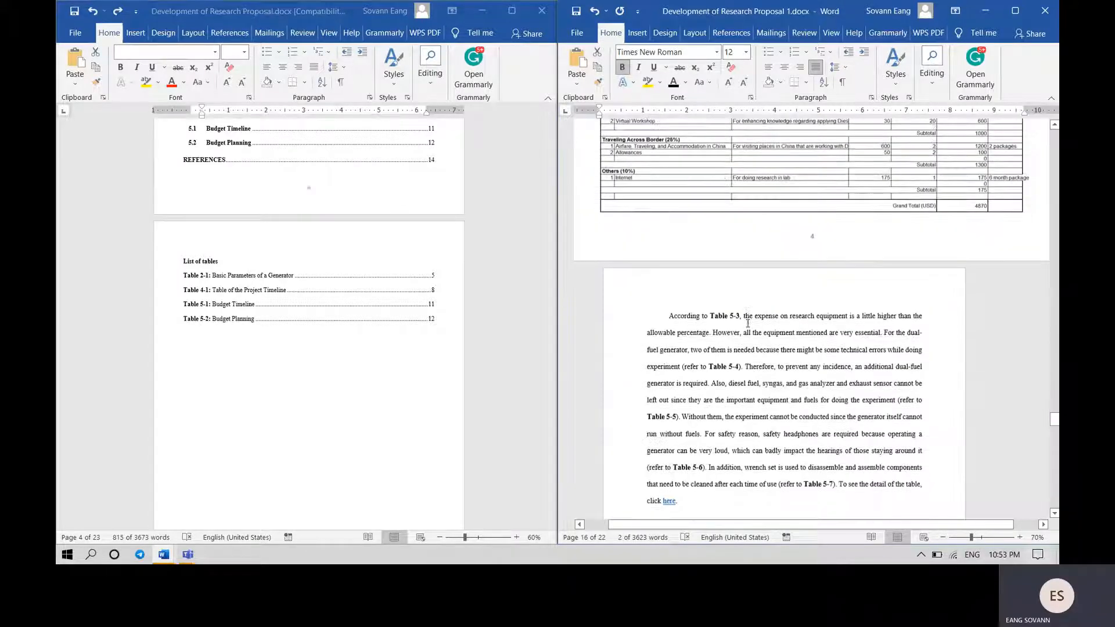
{"action": "left_click_drag", "start_coordinate": [740, 315], "coordinate": [710, 316]}
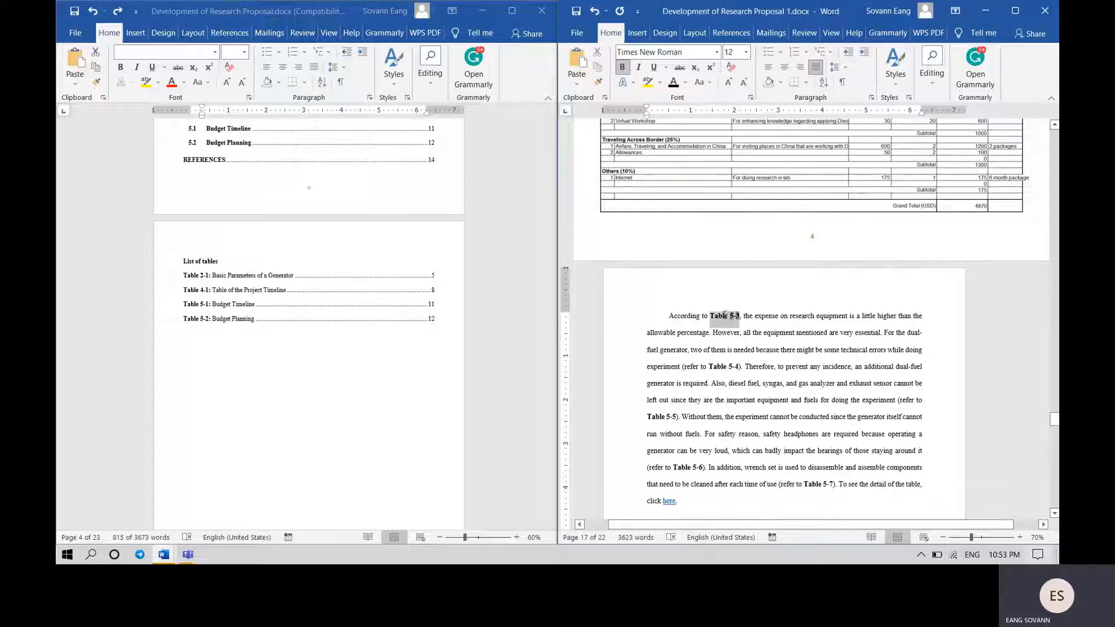
{"action": "scroll", "coordinate": [772, 333], "scroll_direction": "up", "scroll_amount": 7}
{"action": "scroll", "coordinate": [794, 343], "scroll_direction": "down", "scroll_amount": 3}
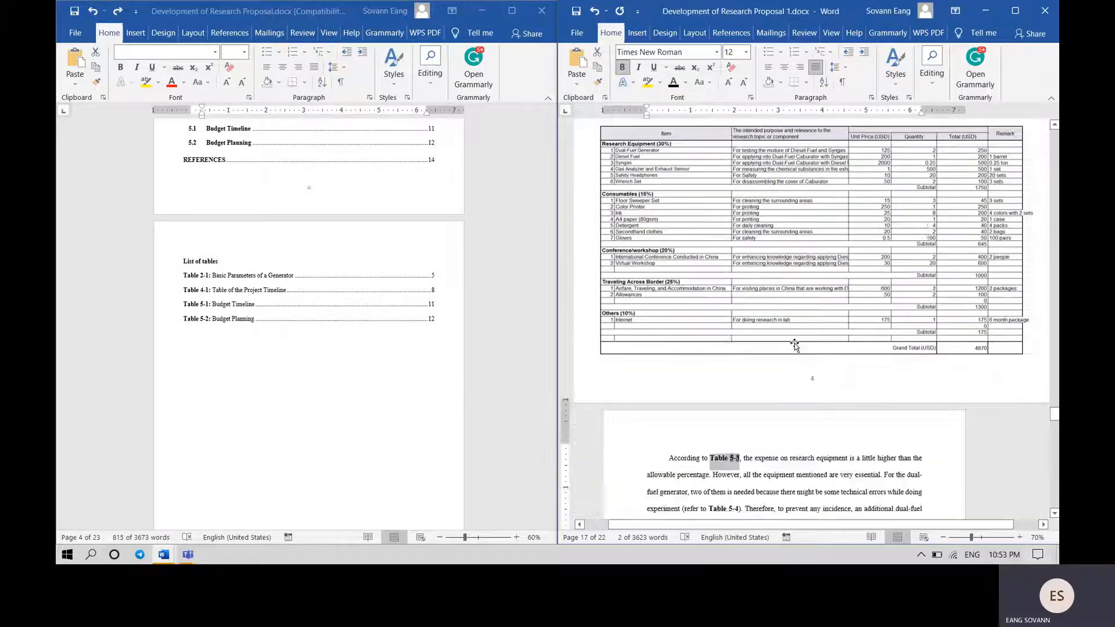
{"action": "type", "text": "Table 5-"}
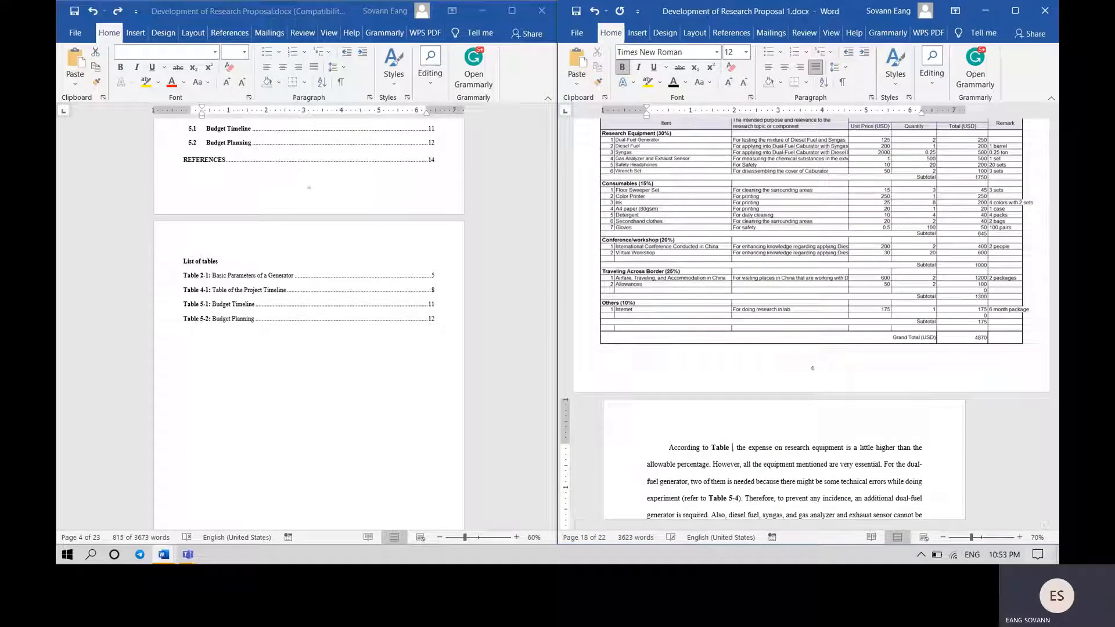
{"action": "type", "text": "2,"}
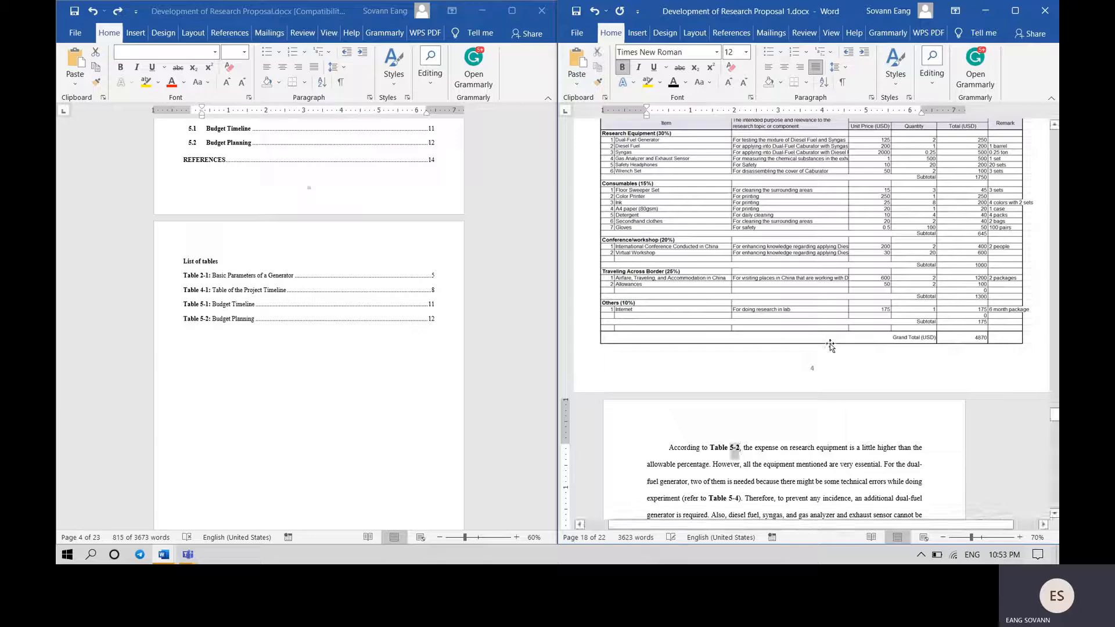
- Replace the remaining four table references in the budget planning paragraph with "Table 5-2"
{"action": "key", "text": "shift+Left"}
{"action": "key", "text": "shift+Left"}
{"action": "key", "text": "shift+Left"}
{"action": "key", "text": "shift+Left"}
{"action": "scroll", "coordinate": [831, 348], "scroll_direction": "down", "scroll_amount": 3}
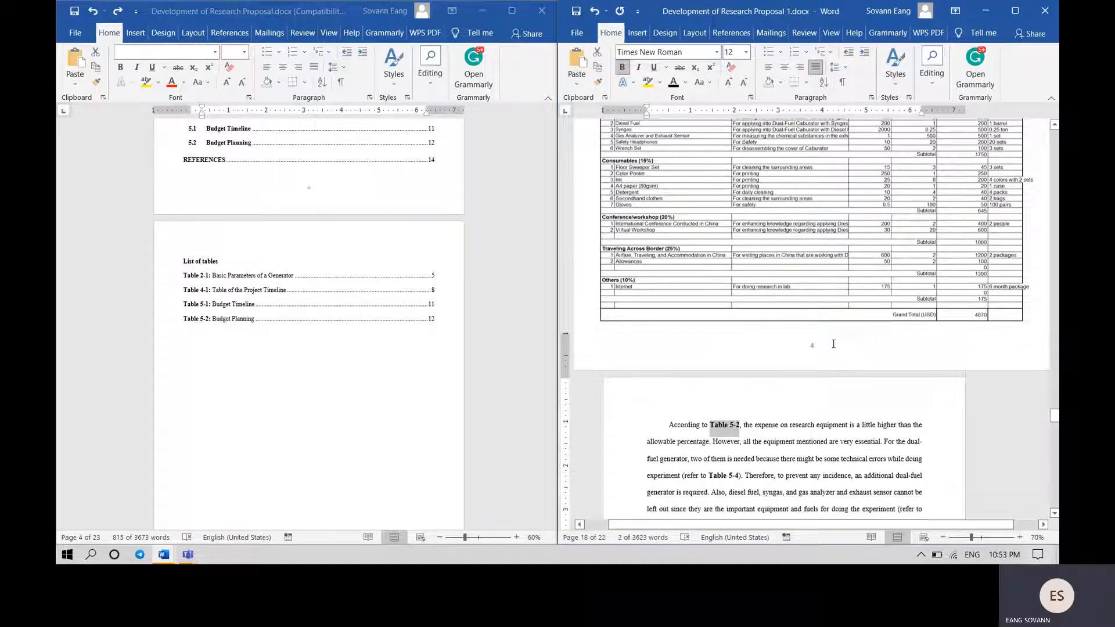
{"action": "left_click_drag", "start_coordinate": [710, 367], "coordinate": [739, 366]}
{"action": "type", "text": "Table 5-2"}
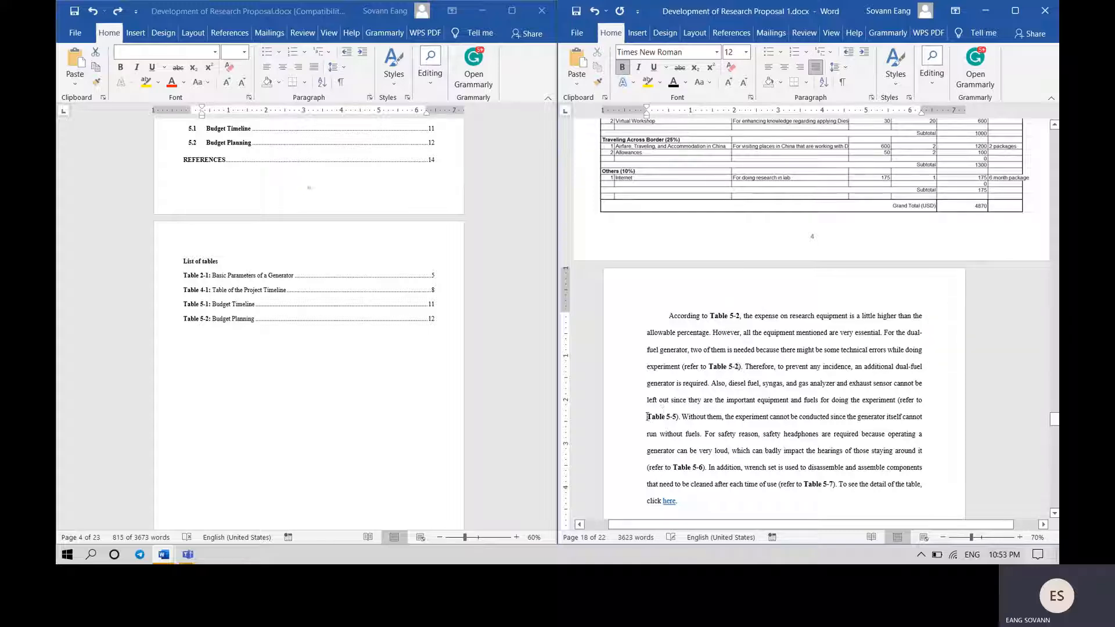
{"action": "left_click_drag", "start_coordinate": [647, 416], "coordinate": [677, 416]}
{"action": "type", "text": "Table 5-2"}
{"action": "left_click_drag", "start_coordinate": [673, 468], "coordinate": [705, 468]}
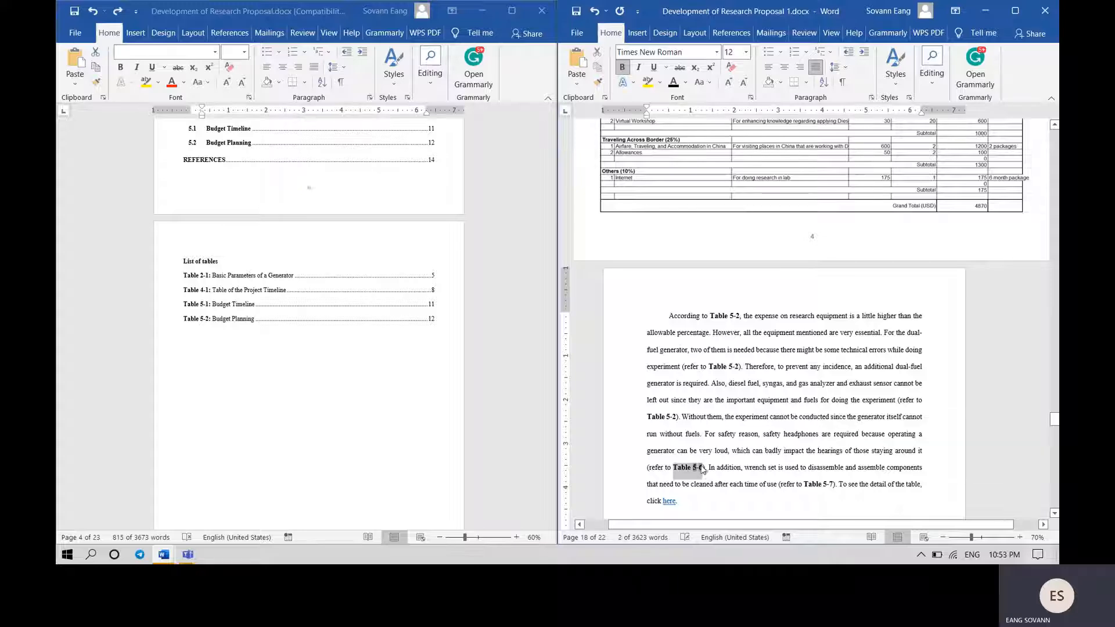
{"action": "type", "text": "Table 5-2"}
{"action": "left_click_drag", "start_coordinate": [805, 484], "coordinate": [833, 484]}
{"action": "type", "text": "Table 5-2"}
- Insert a table of figures with the caption label Table on the blank page before the acronyms page
{"action": "scroll", "coordinate": [940, 440], "scroll_direction": "down", "scroll_amount": 5}
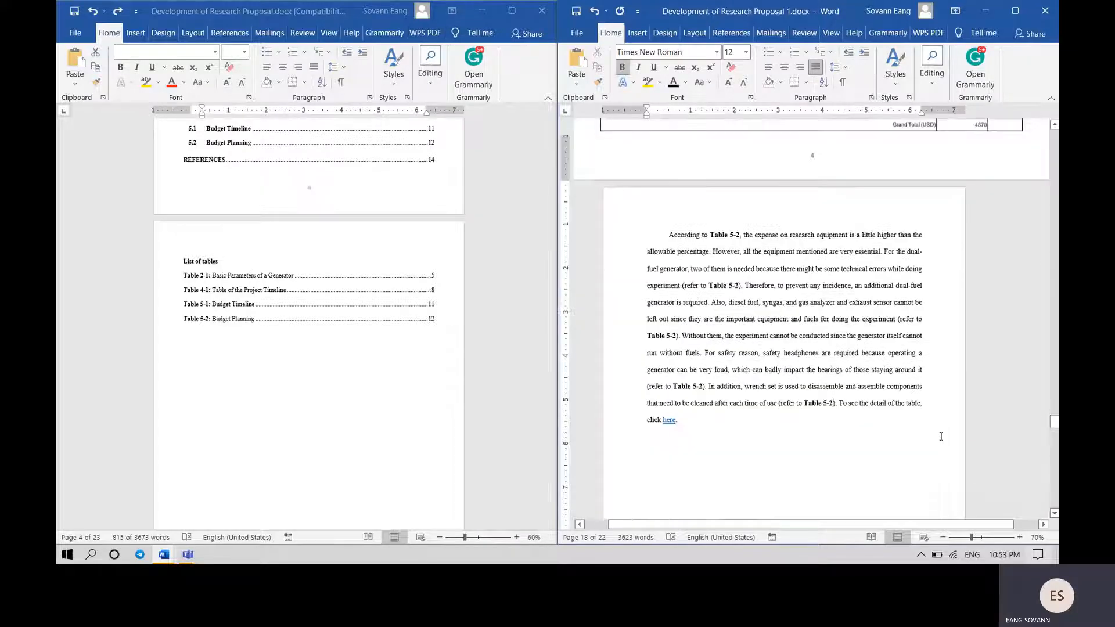
{"action": "scroll", "coordinate": [941, 440], "scroll_direction": "down", "scroll_amount": 2}
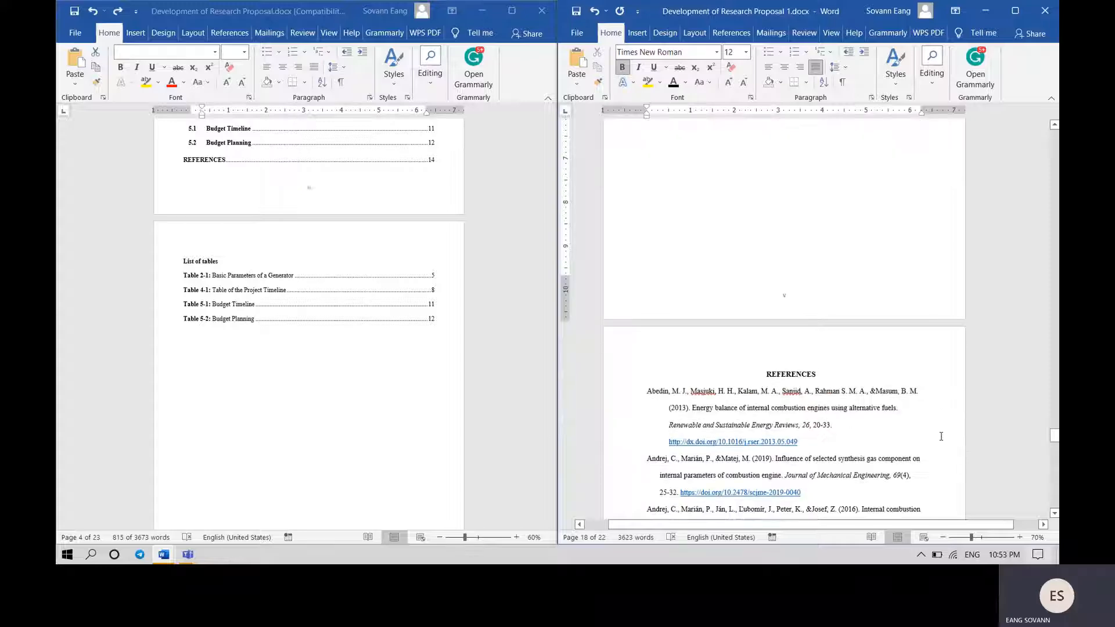
{"action": "left_click_drag", "start_coordinate": [1054, 435], "coordinate": [1057, 210]}
{"action": "left_click", "coordinate": [672, 279]}
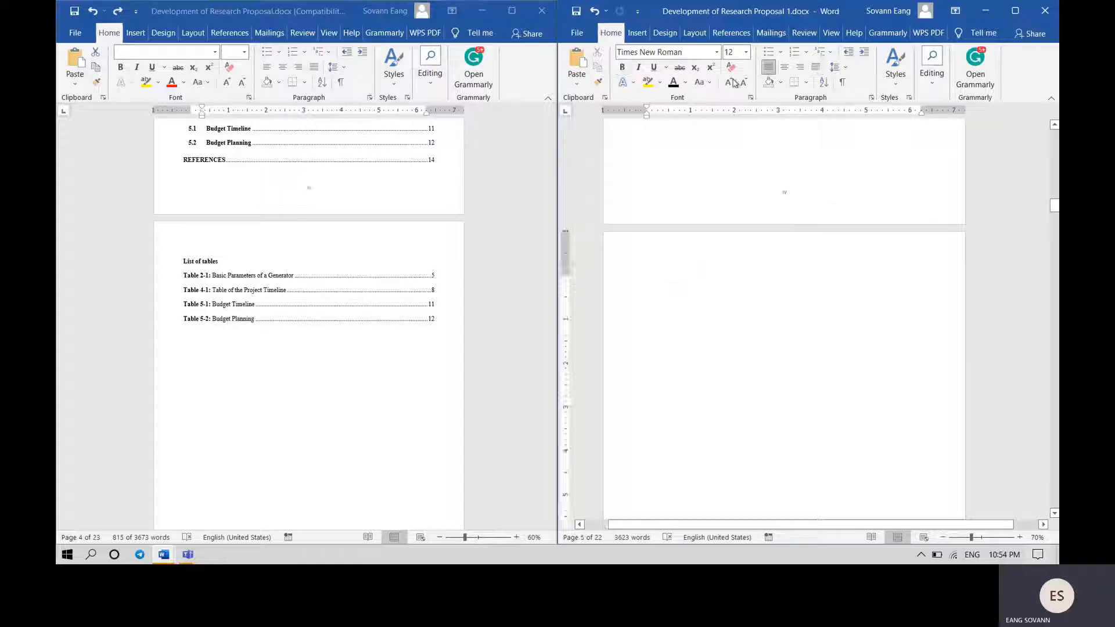
{"action": "left_click", "coordinate": [731, 33]}
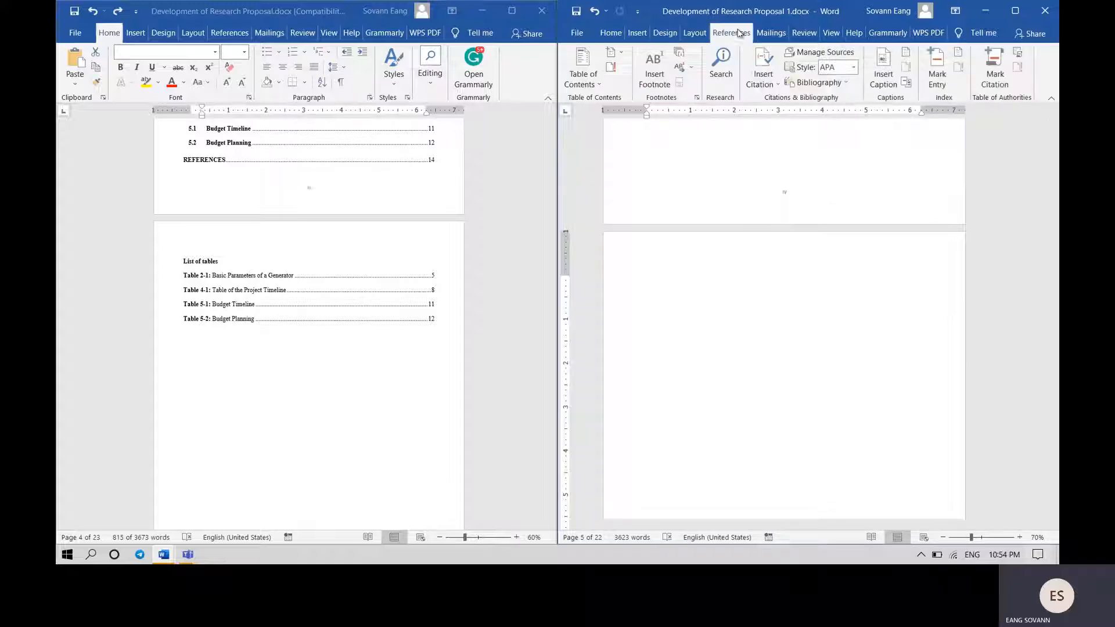
{"action": "left_click", "coordinate": [1011, 14]}
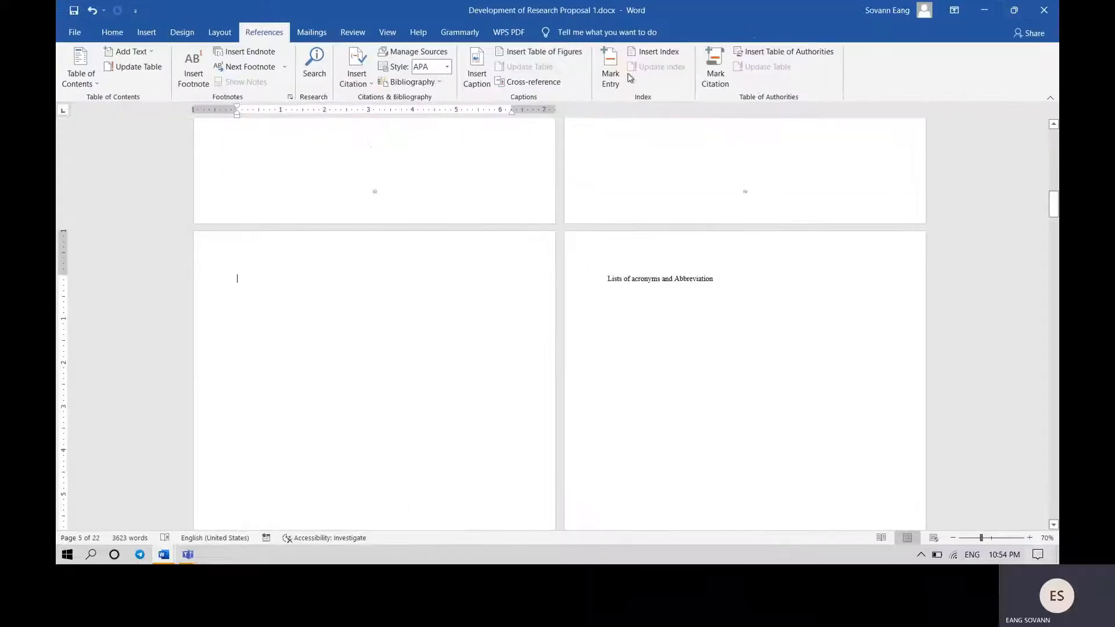
{"action": "left_click", "coordinate": [544, 52]}
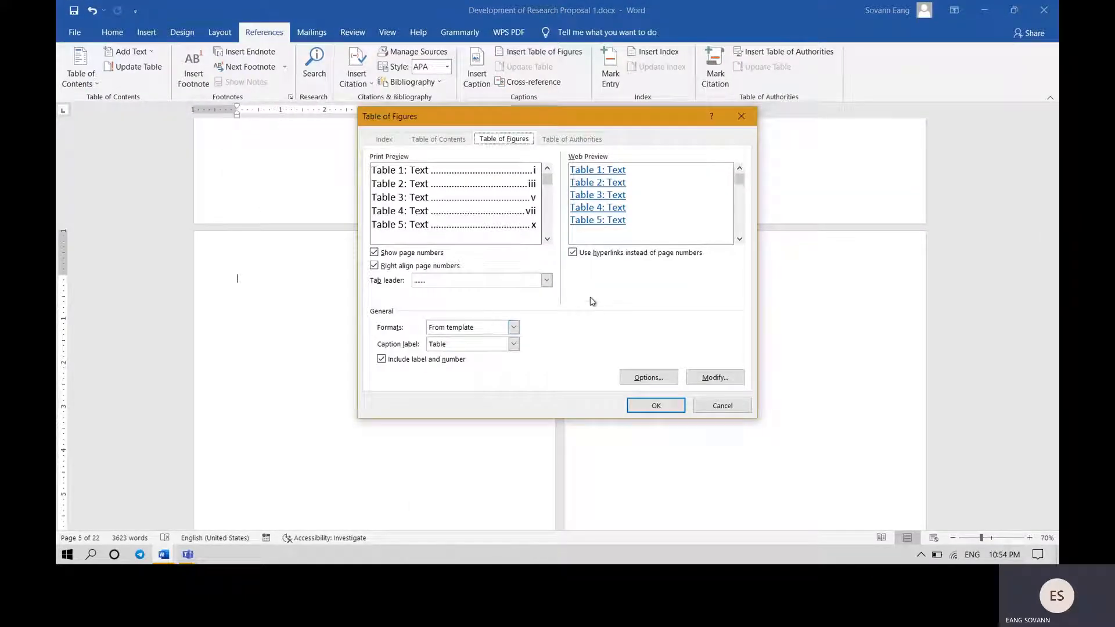
{"action": "left_click", "coordinate": [495, 344]}
{"action": "left_click", "coordinate": [495, 344]}
{"action": "left_click", "coordinate": [680, 405]}
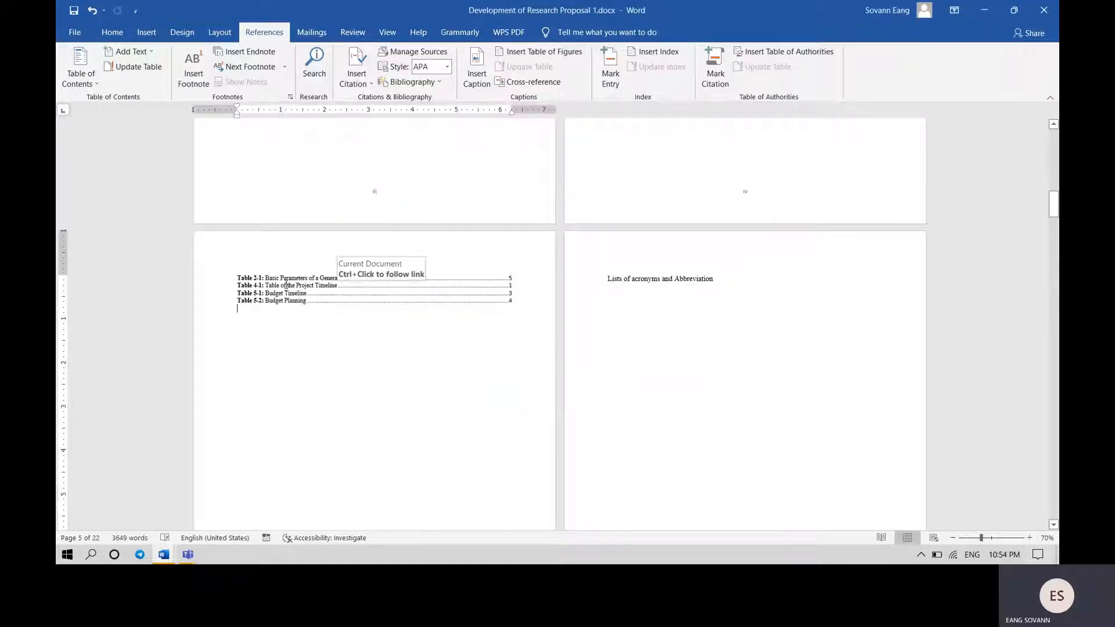
- Add the bold heading "List of Tables" on its own line above the inserted list
{"action": "left_click", "coordinate": [1013, 10]}
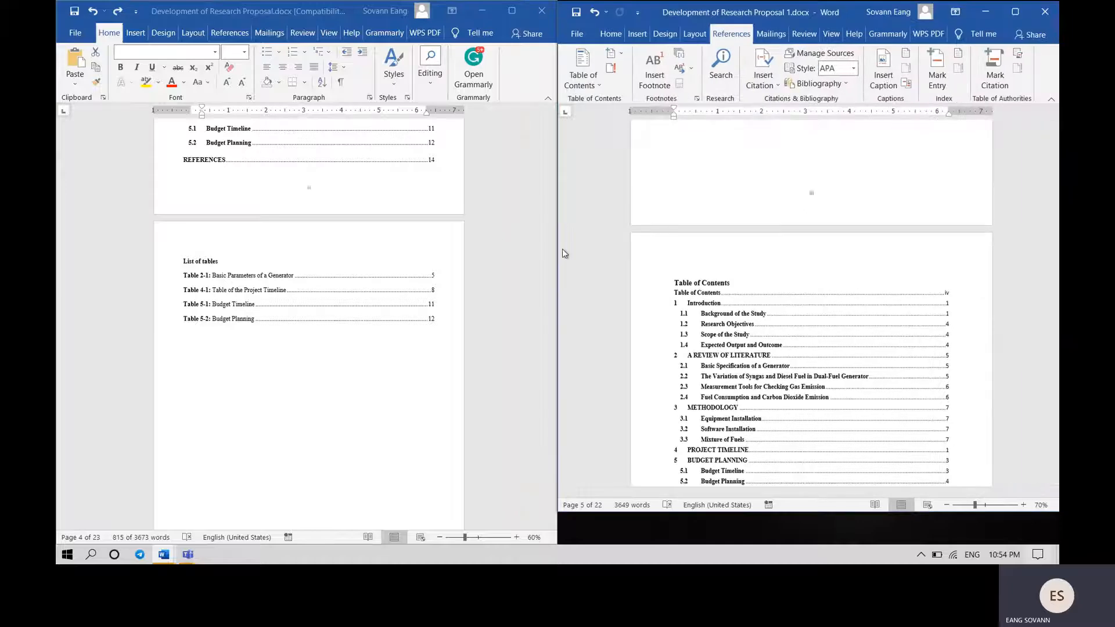
{"action": "scroll", "coordinate": [741, 295], "scroll_direction": "down", "scroll_amount": 3}
{"action": "scroll", "coordinate": [741, 295], "scroll_direction": "down", "scroll_amount": 6}
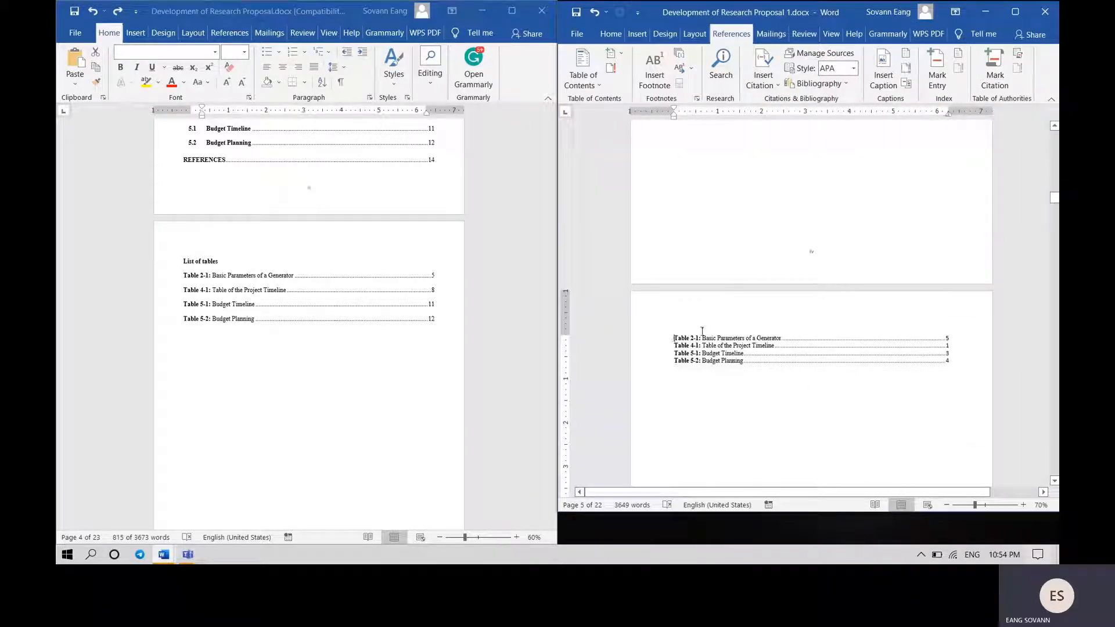
{"action": "key", "text": "Return"}
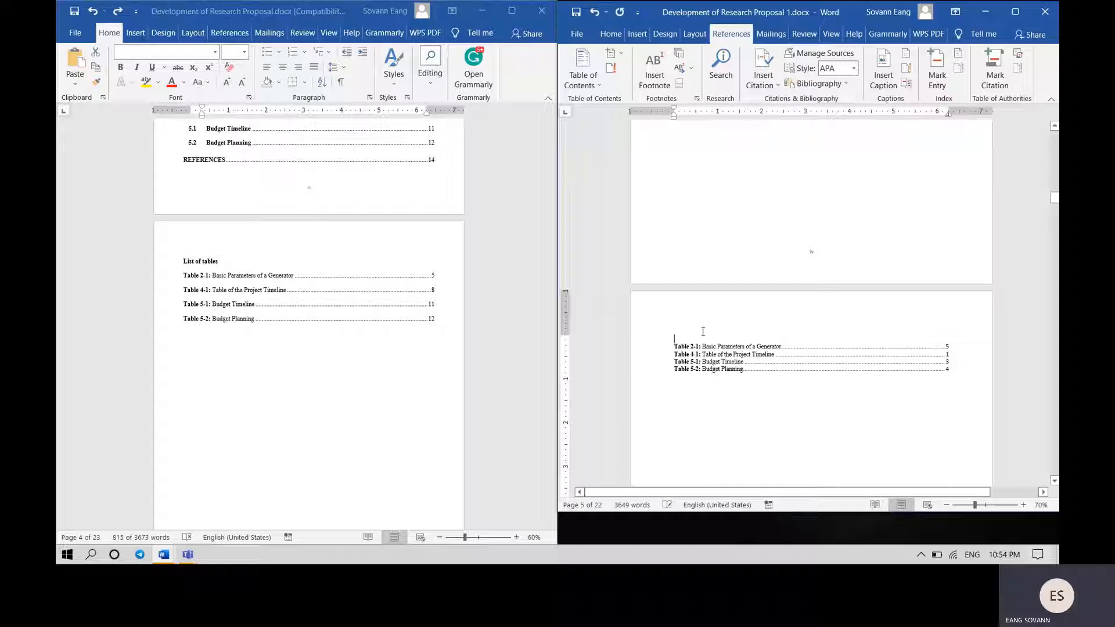
{"action": "type", "text": "List of Tables"}
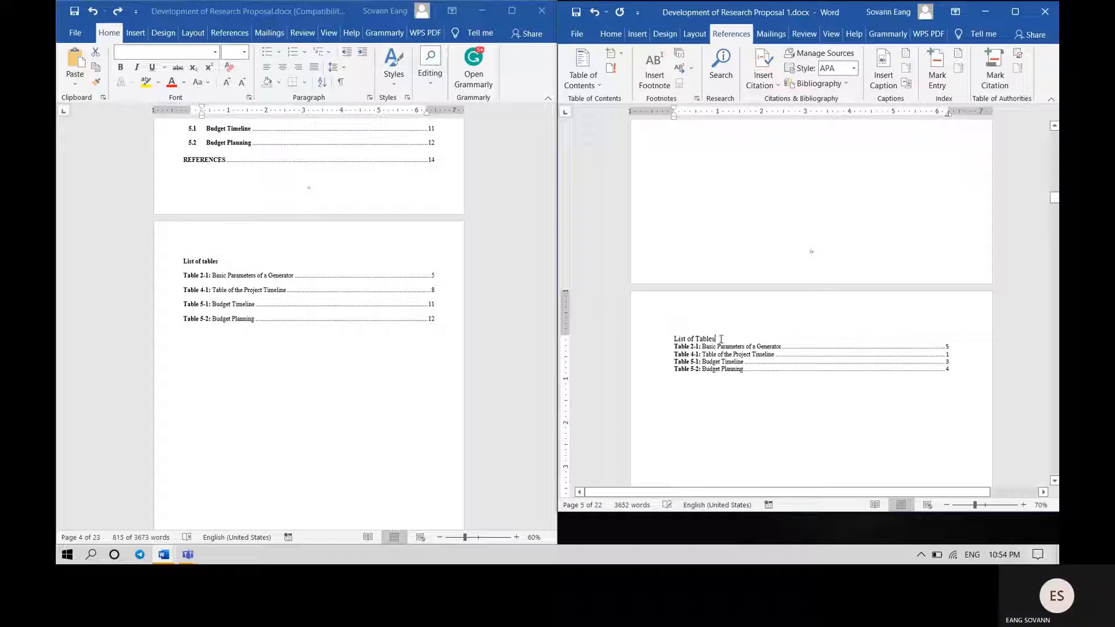
{"action": "left_click_drag", "start_coordinate": [720, 339], "coordinate": [660, 341]}
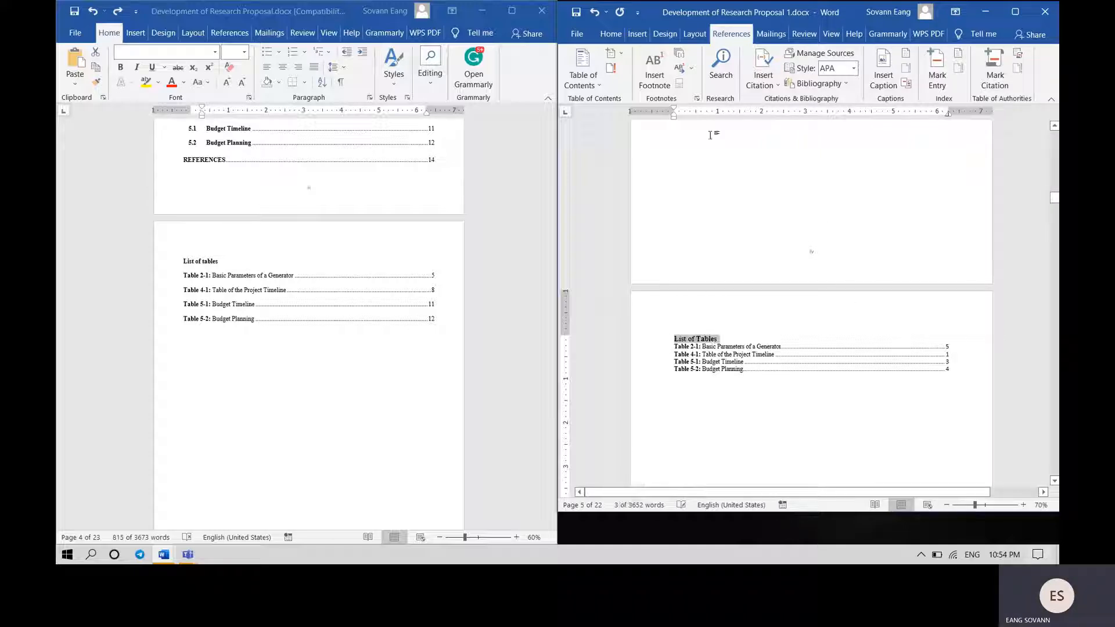
{"action": "left_click", "coordinate": [611, 34]}
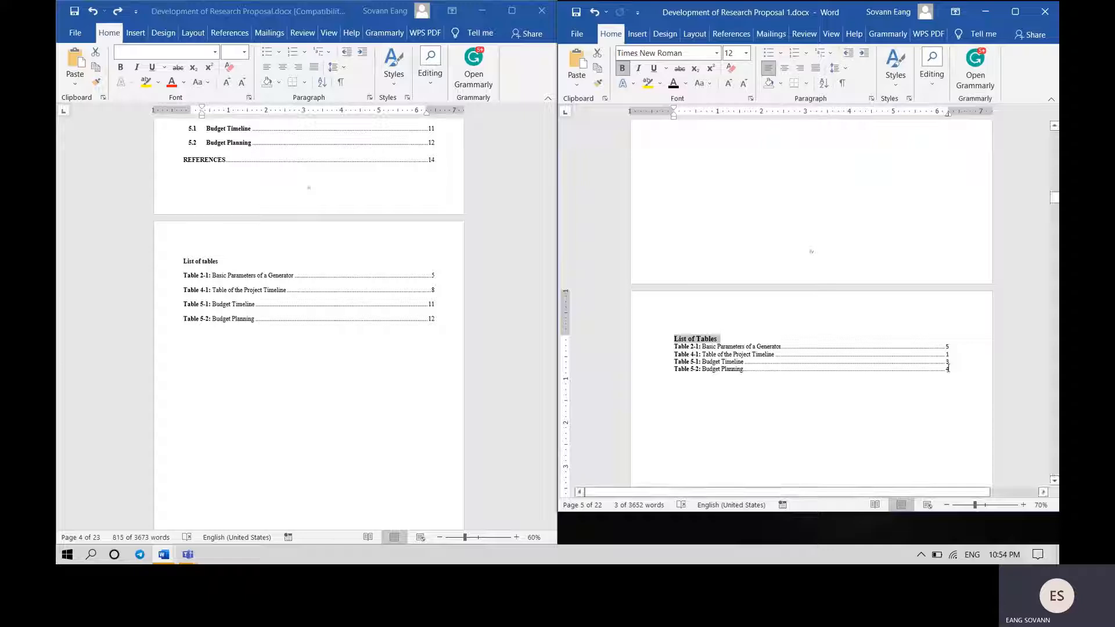
- Set the line spacing of the "List of Tables" heading and all its entries to Double
{"action": "key", "text": "shift+Down"}
{"action": "key", "text": "shift+Down"}
{"action": "key", "text": "shift+Down"}
{"action": "key", "text": "shift+Down"}
{"action": "key", "text": "shift+Down"}
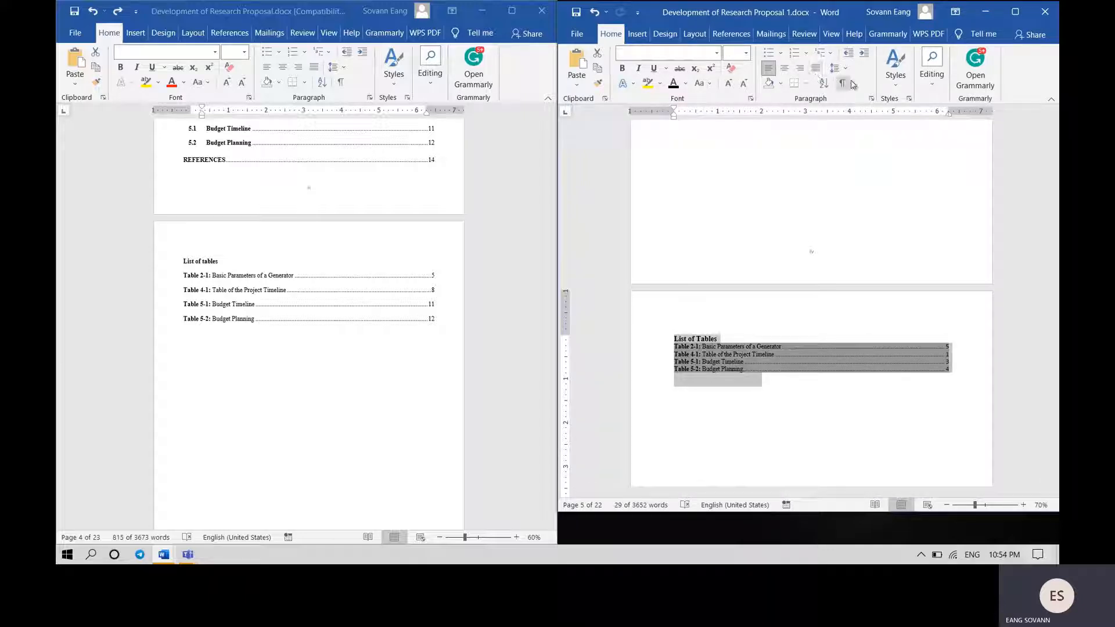
{"action": "left_click", "coordinate": [871, 103]}
{"action": "left_click", "coordinate": [889, 292]}
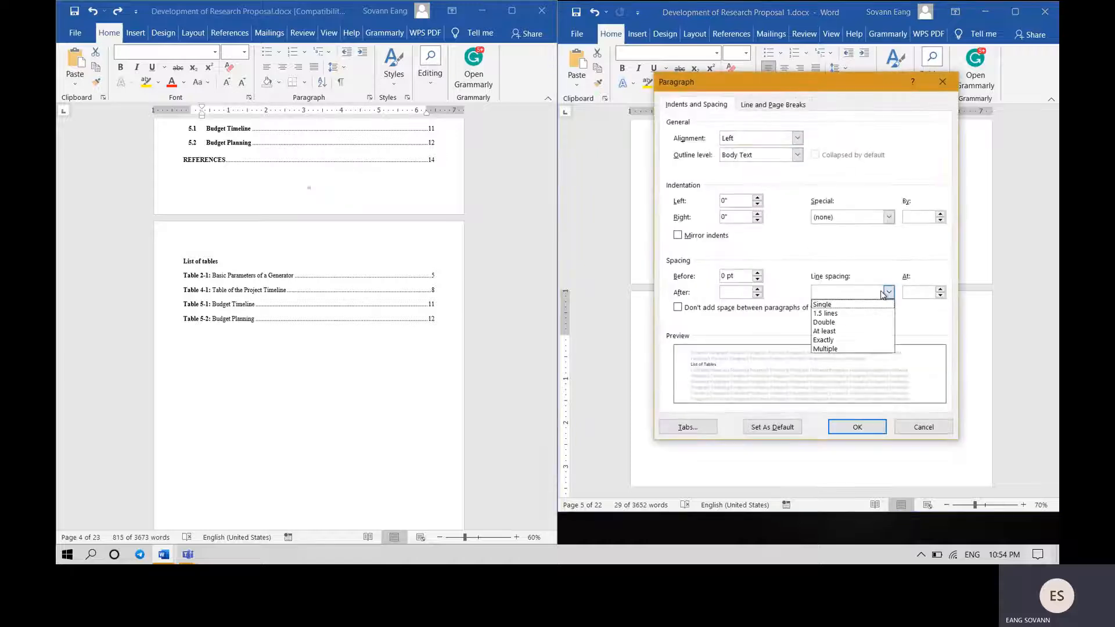
{"action": "left_click", "coordinate": [843, 322]}
{"action": "left_click", "coordinate": [856, 426]}
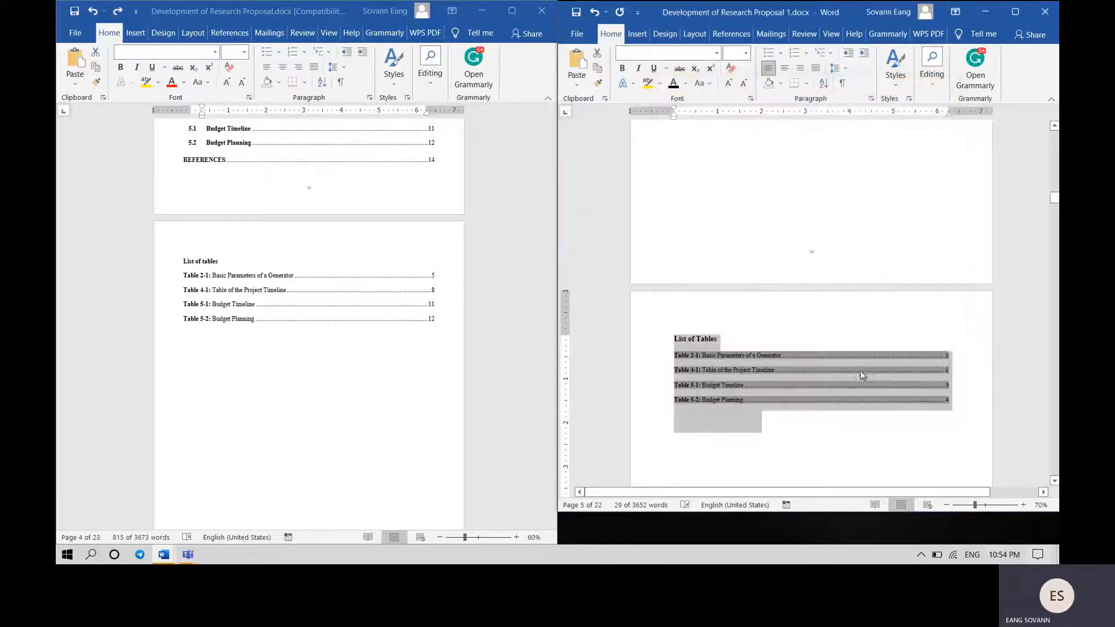
- Set the font of the list of tables and its heading to Times New Roman, size 12
{"action": "scroll", "coordinate": [852, 377], "scroll_direction": "down", "scroll_amount": 3}
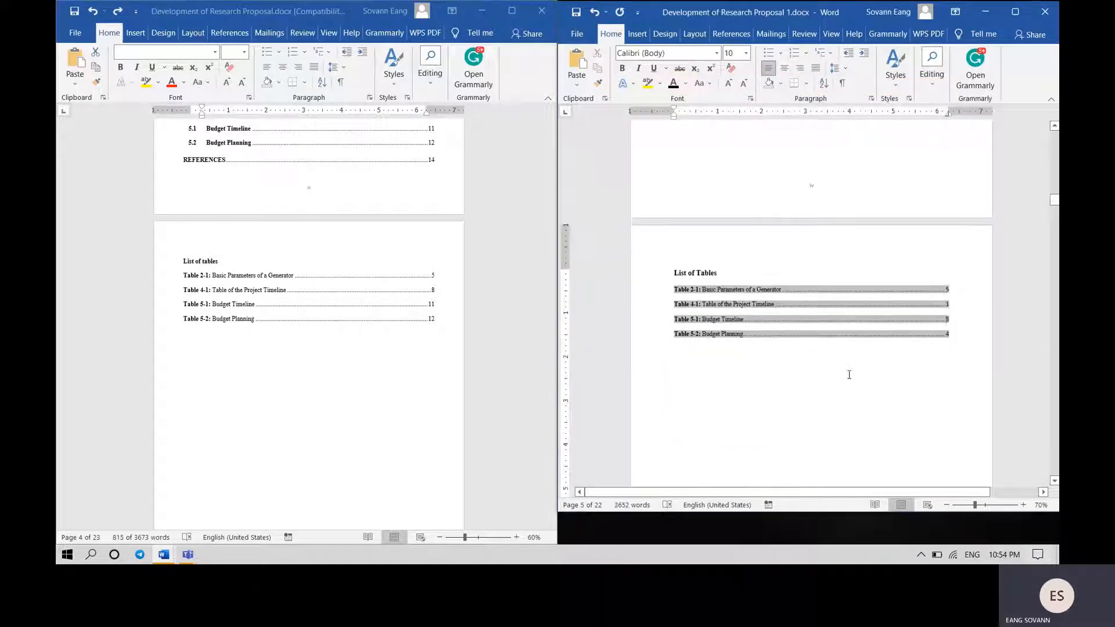
{"action": "left_click_drag", "start_coordinate": [952, 290], "coordinate": [672, 208]}
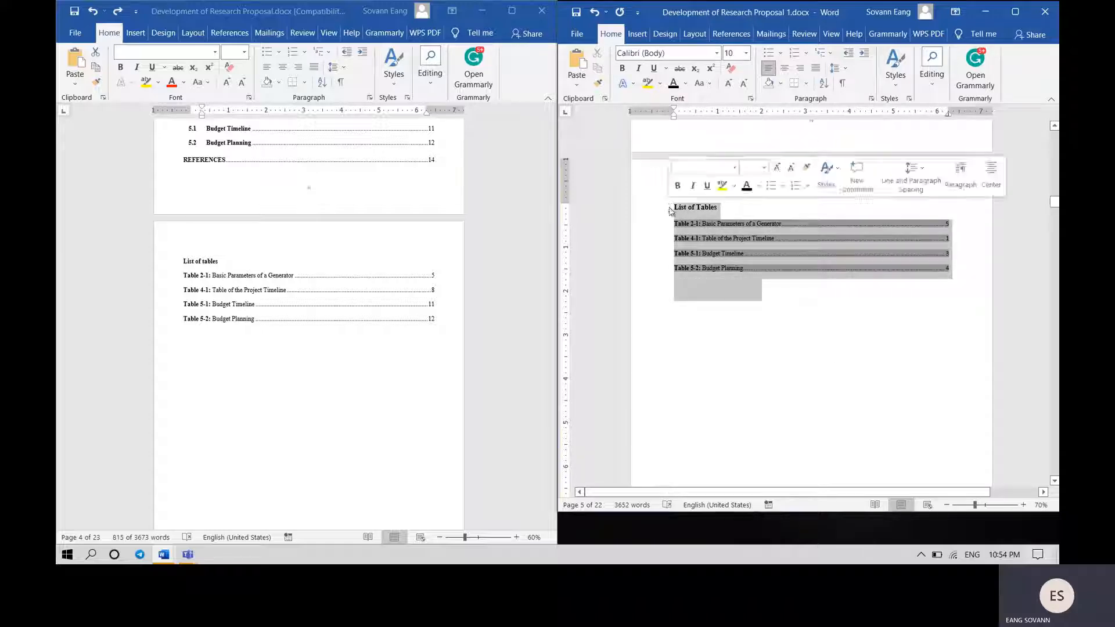
{"action": "left_click", "coordinate": [662, 53]}
{"action": "type", "text": "Times New Roman"}
{"action": "key", "text": "Return"}
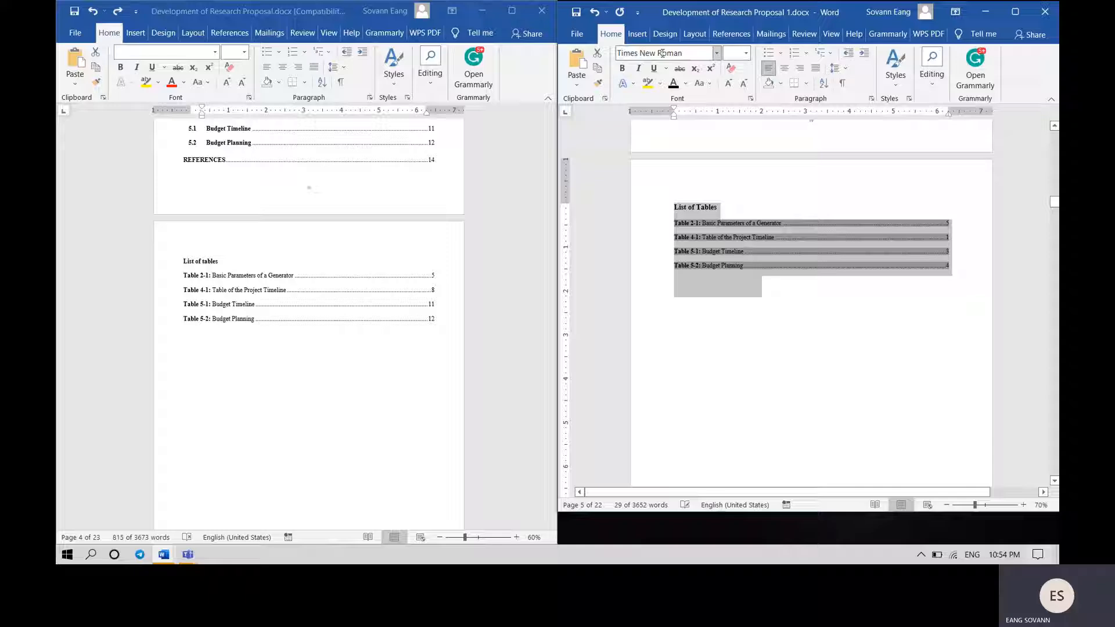
{"action": "left_click", "coordinate": [733, 54]}
{"action": "type", "text": "12"}
{"action": "key", "text": "Return"}
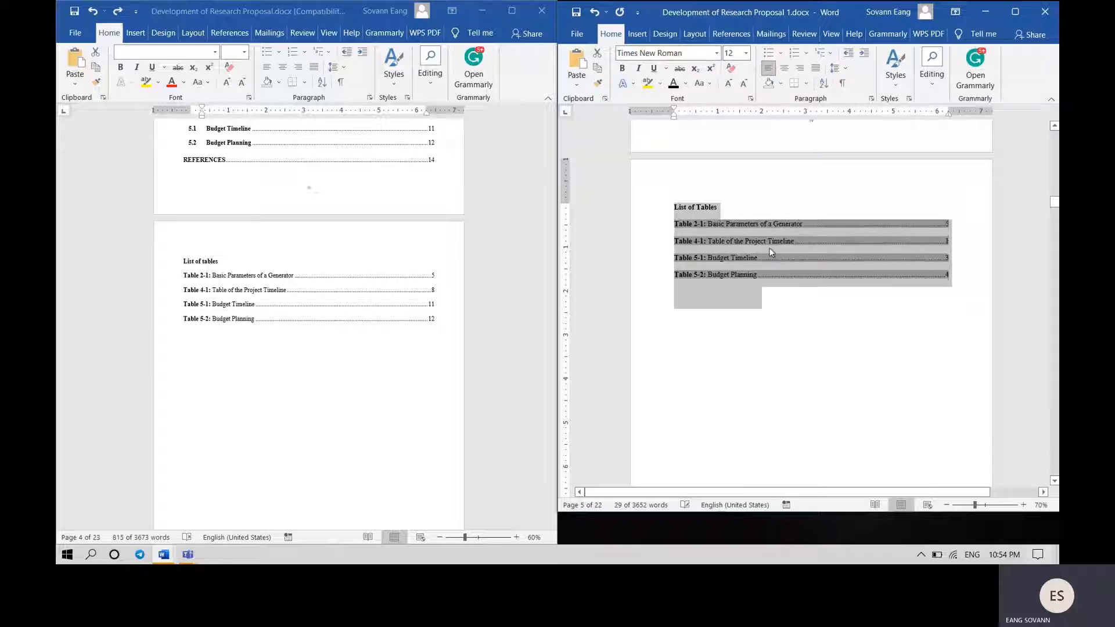
{"action": "left_click", "coordinate": [791, 294]}
{"action": "scroll", "coordinate": [790, 295], "scroll_direction": "down", "scroll_amount": 1}
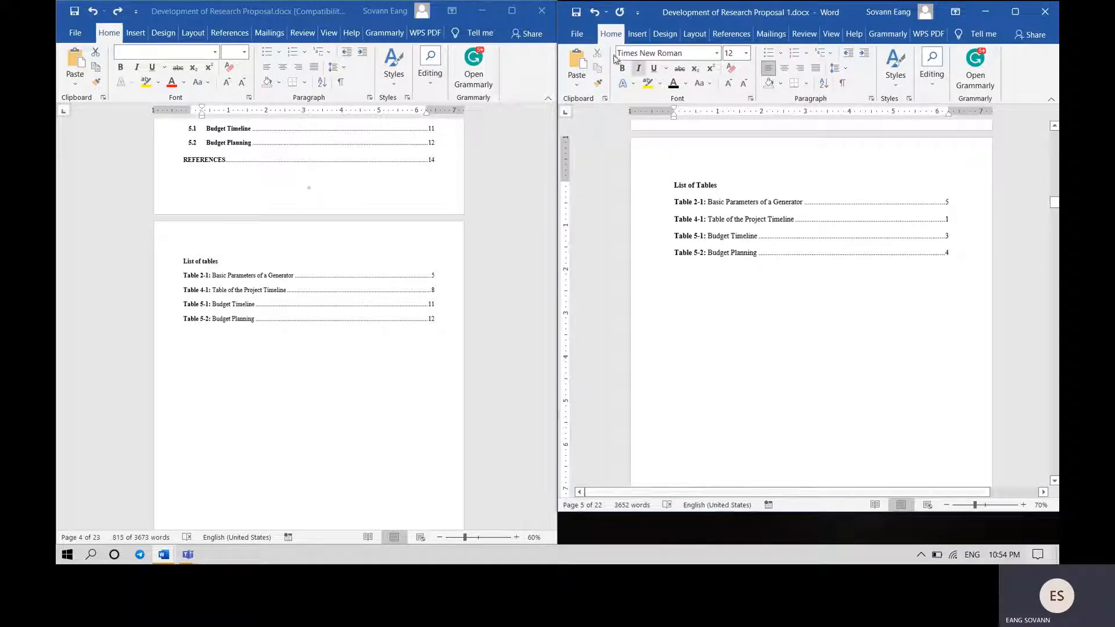
{"action": "scroll", "coordinate": [821, 218], "scroll_direction": "down", "scroll_amount": 1}
{"action": "scroll", "coordinate": [821, 218], "scroll_direction": "down", "scroll_amount": 6}
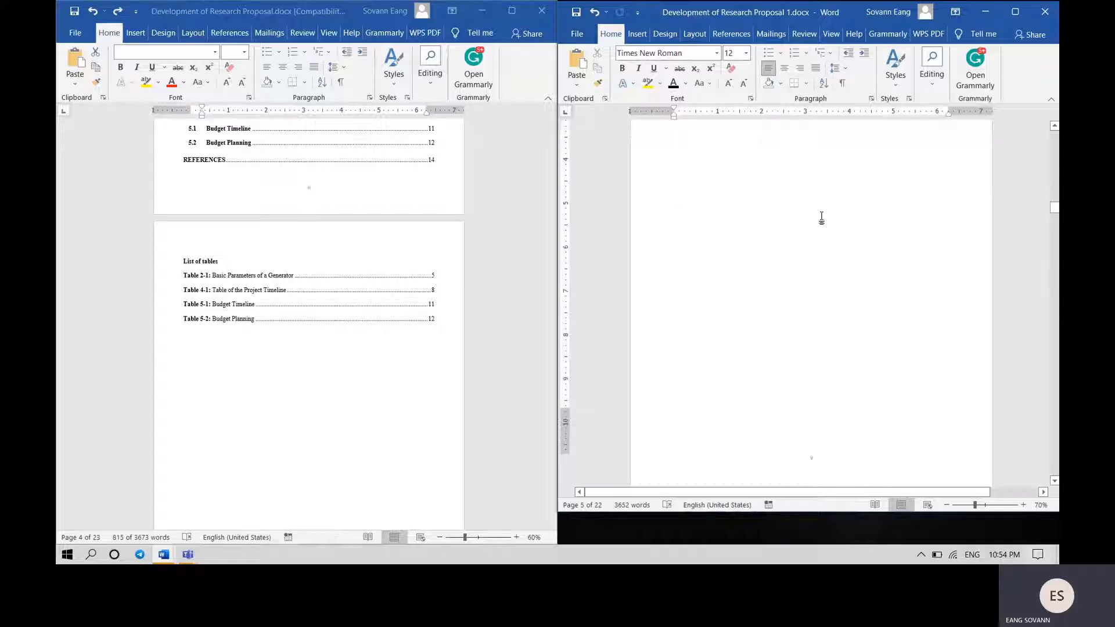
{"action": "scroll", "coordinate": [311, 248], "scroll_direction": "down", "scroll_amount": 3}
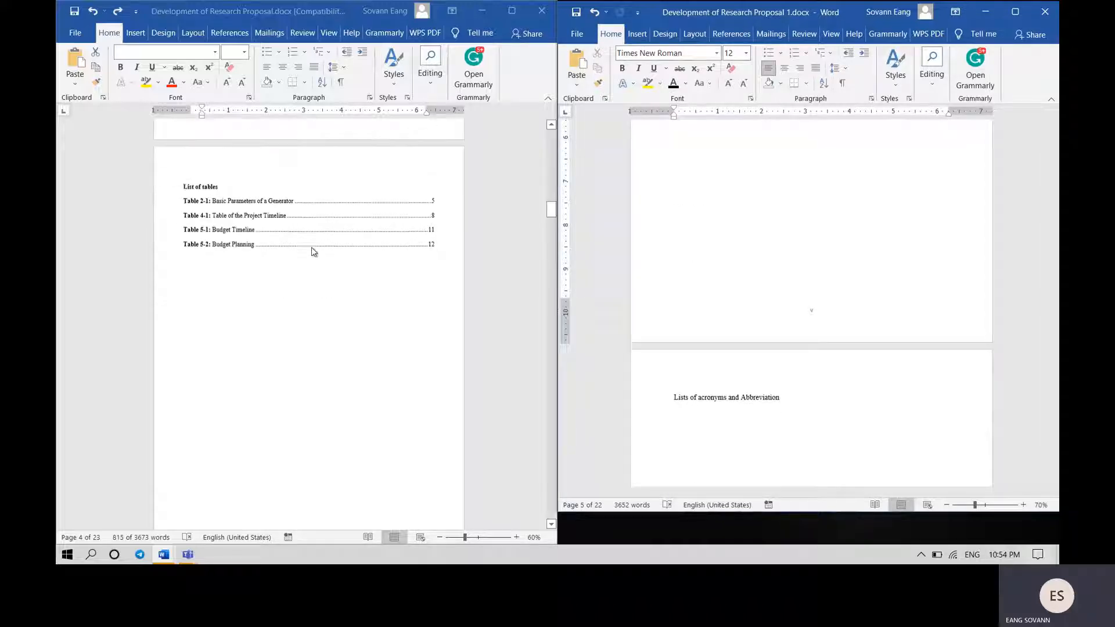
{"action": "scroll", "coordinate": [767, 159], "scroll_direction": "up", "scroll_amount": 5}
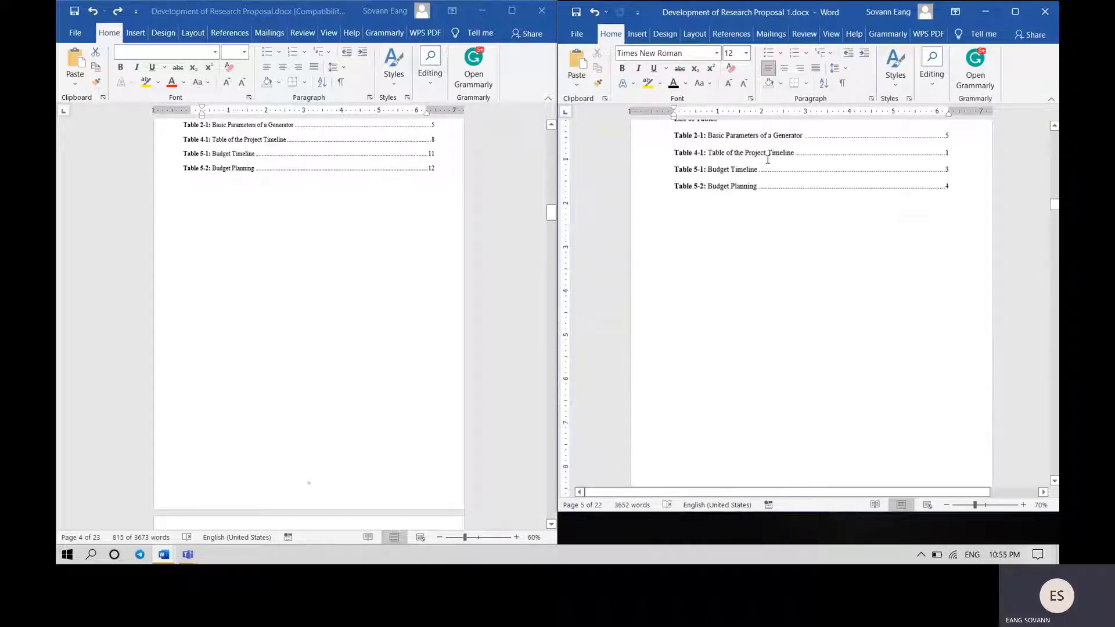
{"action": "left_click_drag", "start_coordinate": [732, 207], "coordinate": [668, 211]}
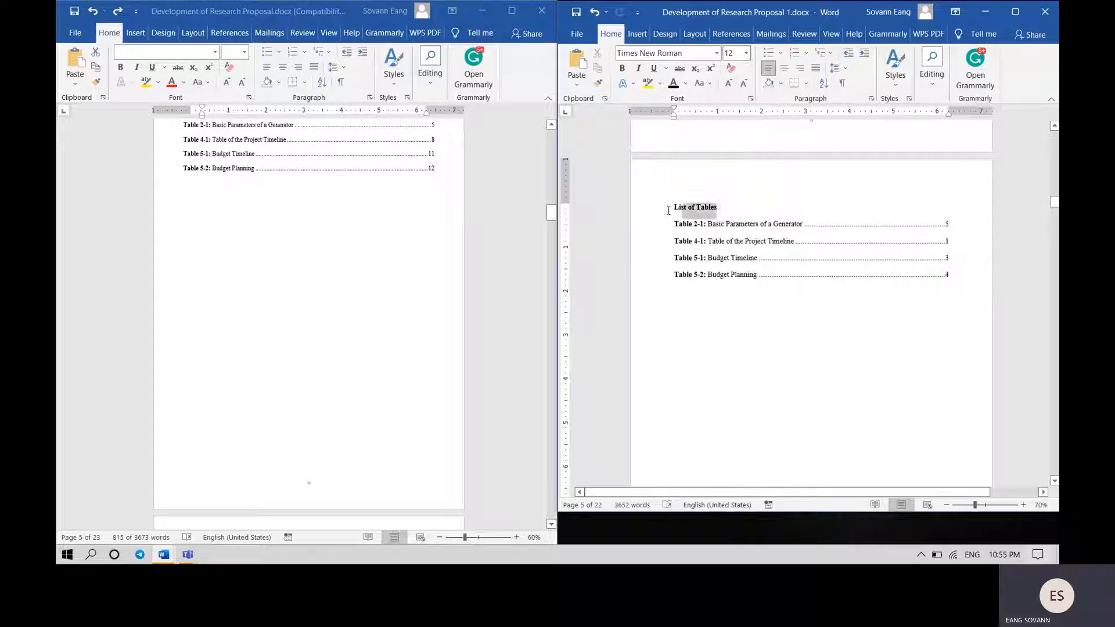
{"action": "left_click", "coordinate": [731, 33]}
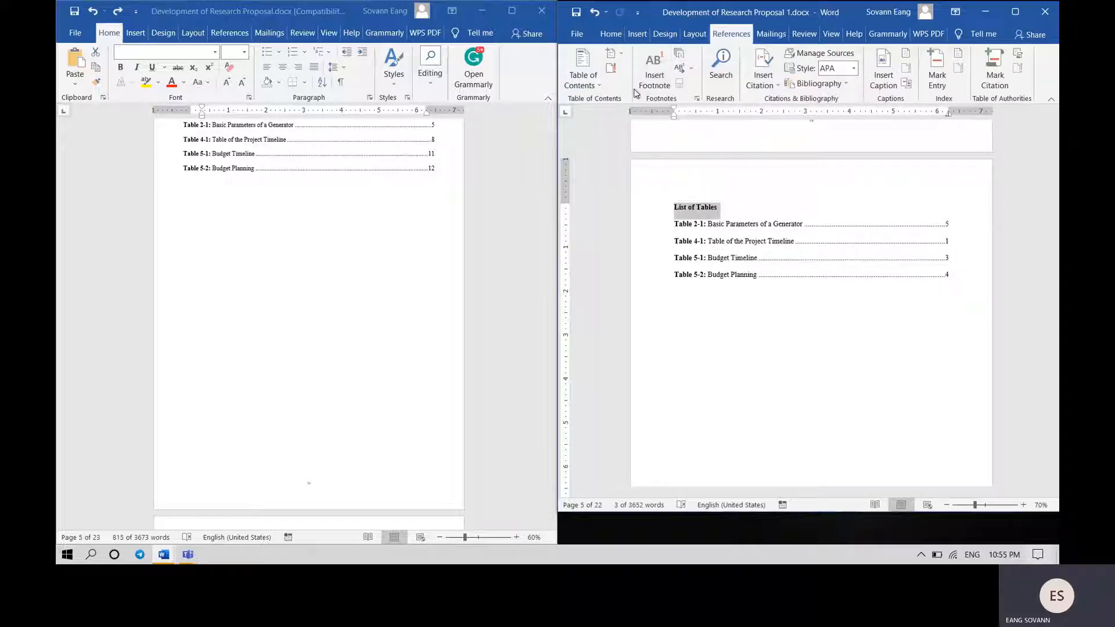
{"action": "left_click", "coordinate": [753, 216]}
- Mark the "Lists of acronyms and Abbreviation" heading as a level 1 table of contents entry and remove its numbering
{"action": "scroll", "coordinate": [753, 216], "scroll_direction": "down", "scroll_amount": 10}
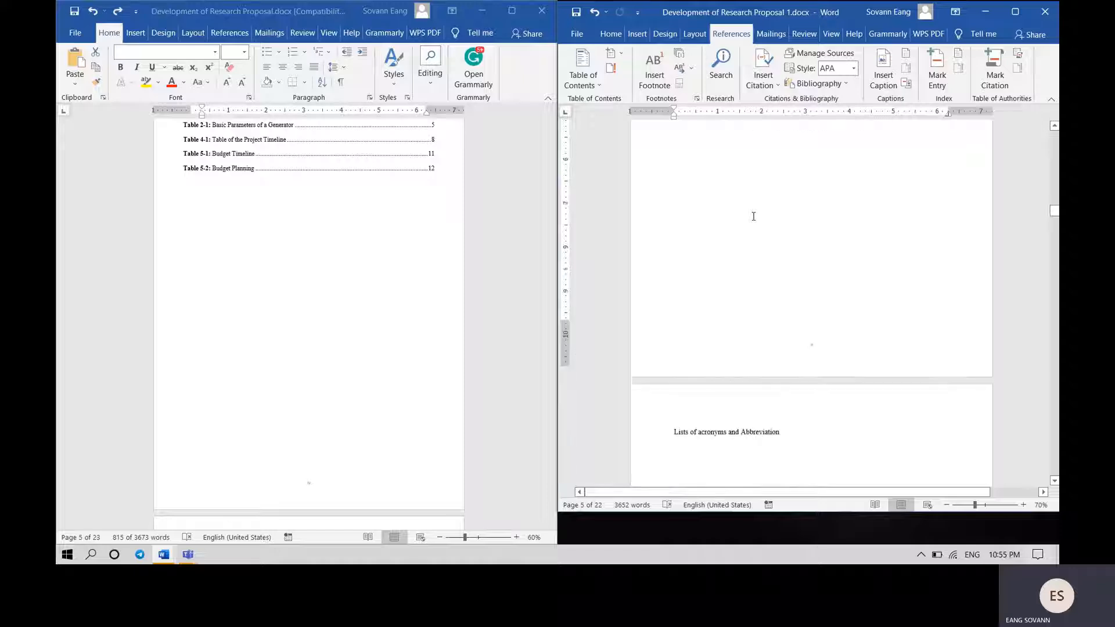
{"action": "left_click_drag", "start_coordinate": [763, 244], "coordinate": [674, 244]}
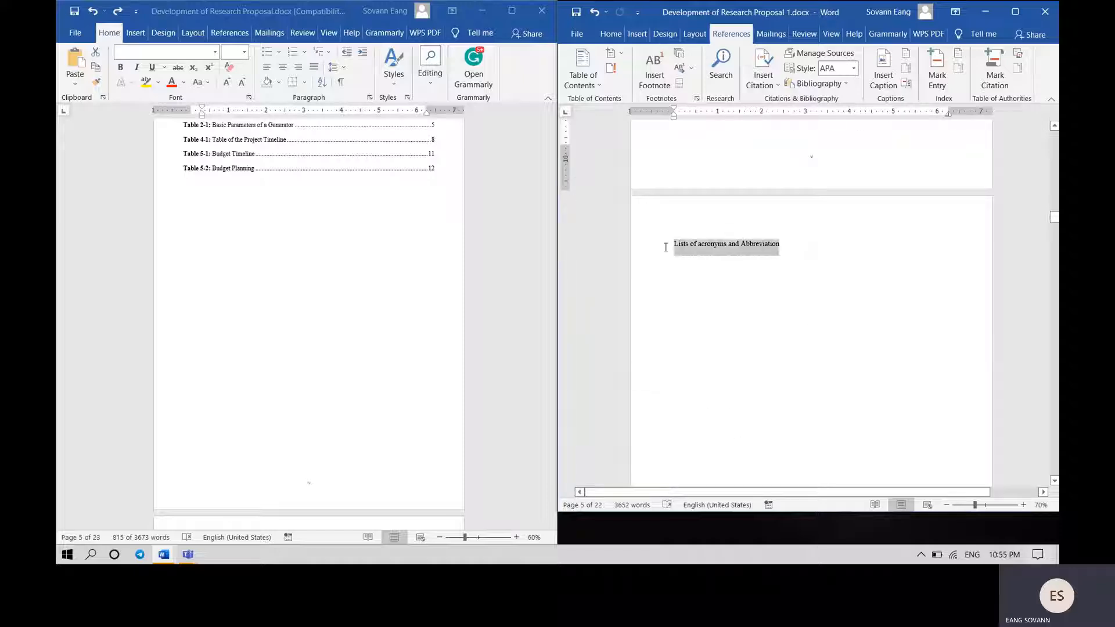
{"action": "left_click", "coordinate": [615, 53]}
{"action": "left_click", "coordinate": [624, 82]}
{"action": "left_click", "coordinate": [610, 34]}
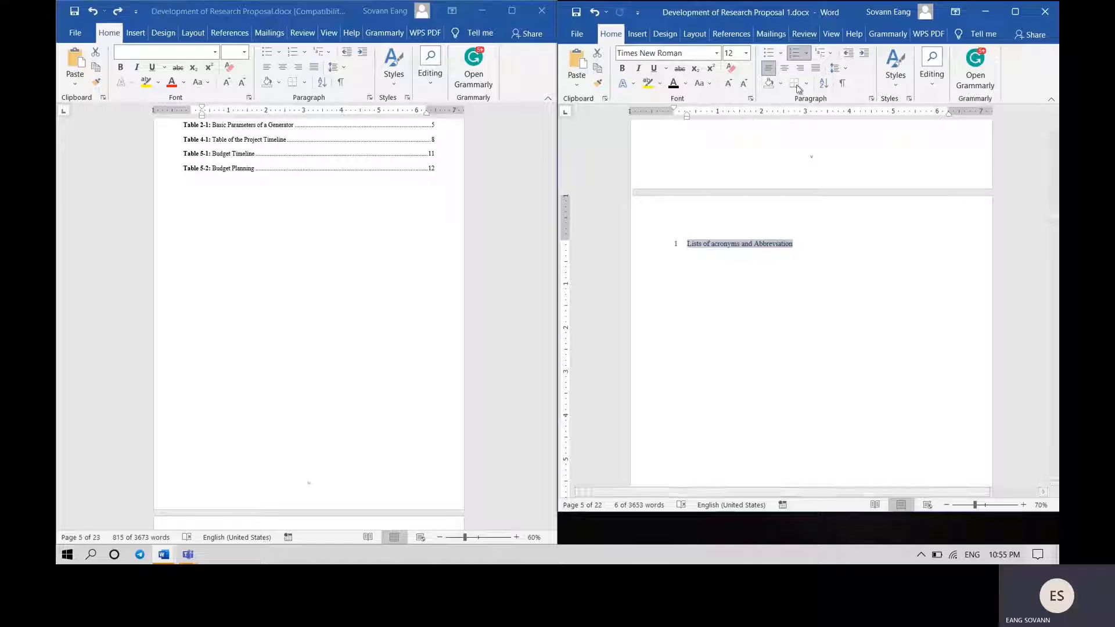
{"action": "left_click", "coordinate": [793, 53]}
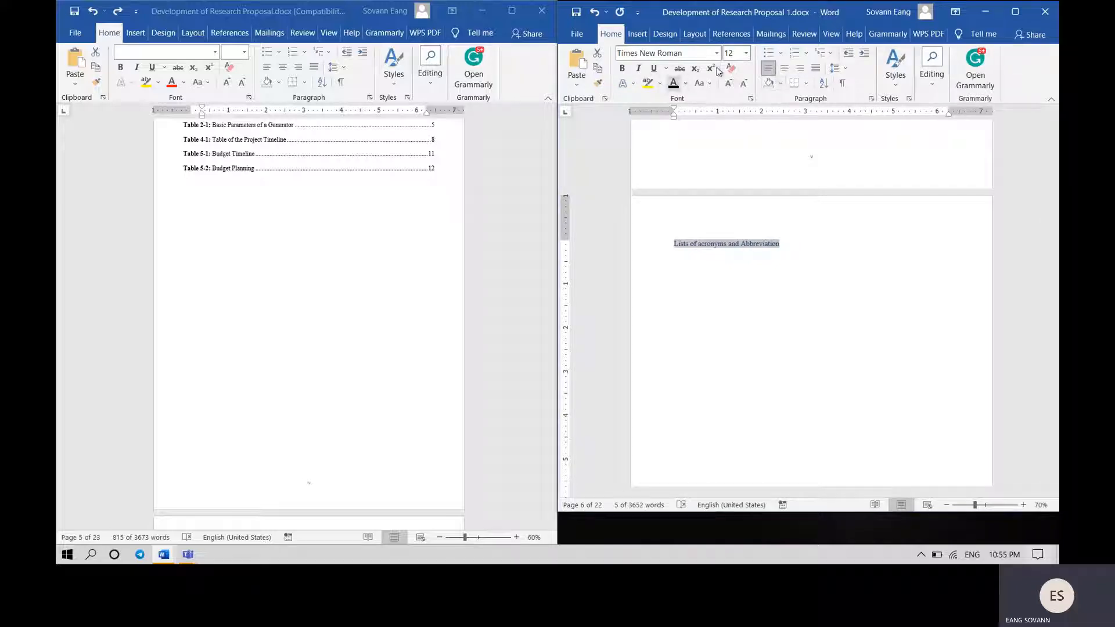
- Make the "Lists of acronyms and Abbreviation" heading bold and black, and place the cursor on the line below it
{"action": "left_click", "coordinate": [624, 68]}
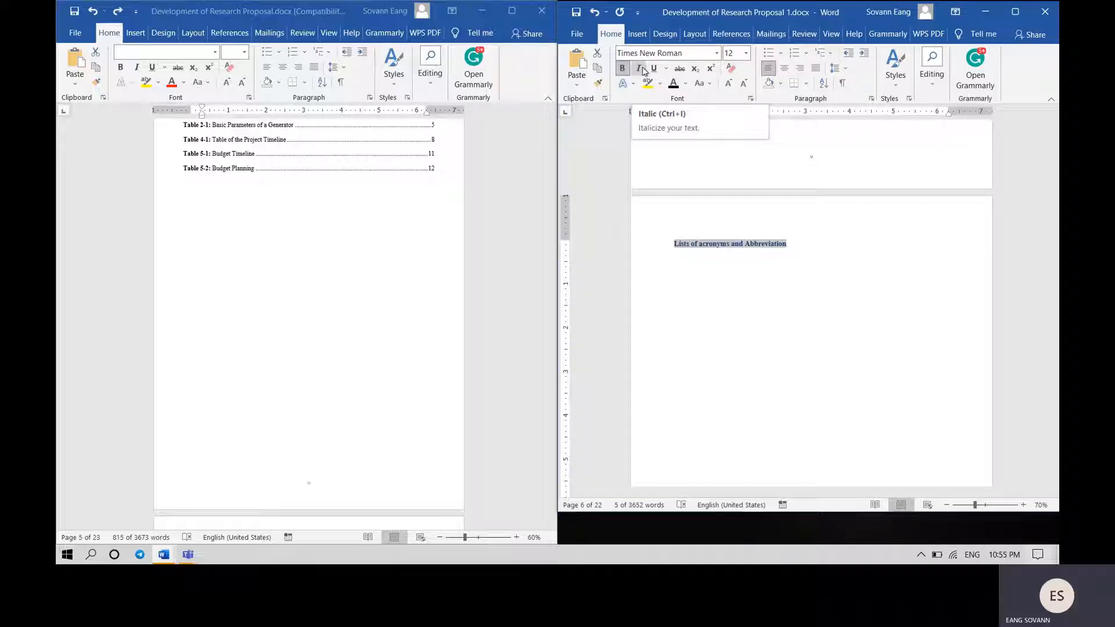
{"action": "left_click", "coordinate": [675, 84]}
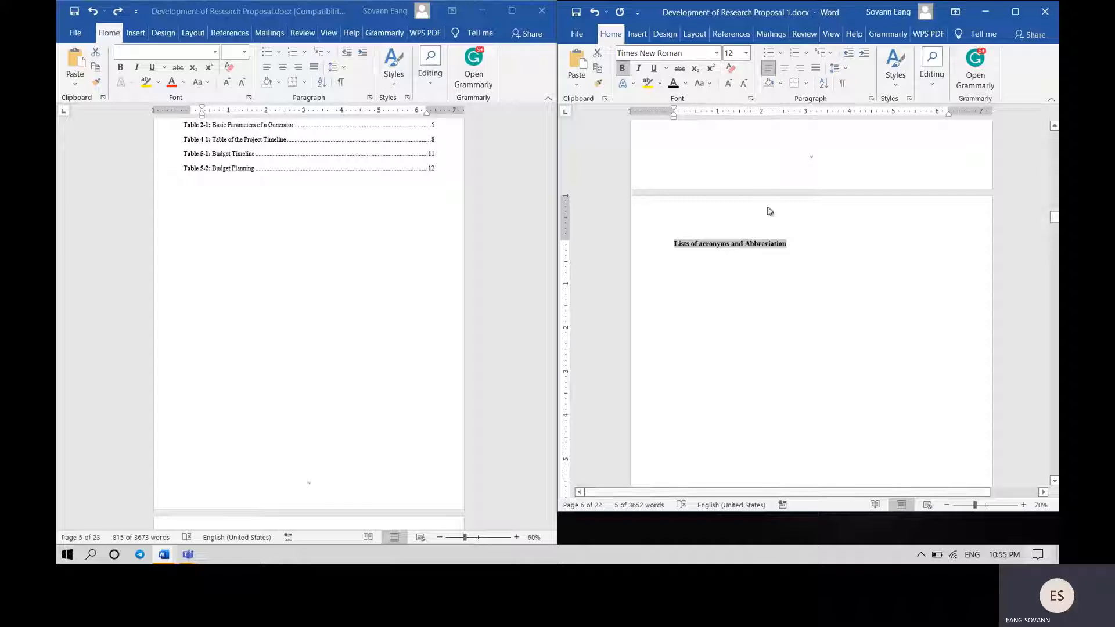
{"action": "left_click", "coordinate": [801, 250]}
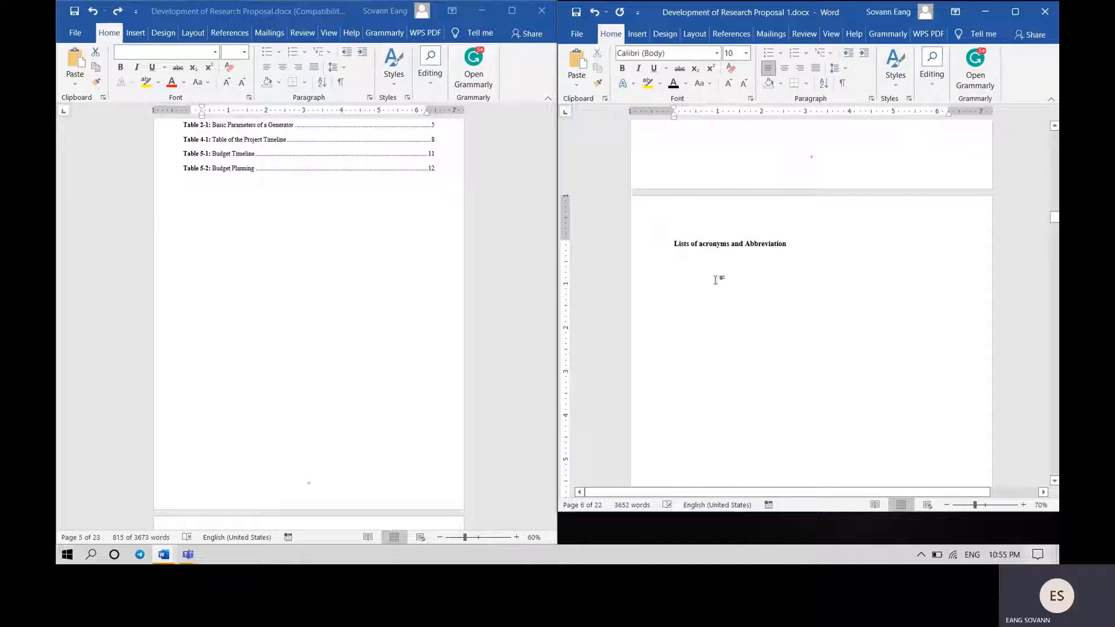
{"action": "scroll", "coordinate": [715, 280], "scroll_direction": "up", "scroll_amount": 3}
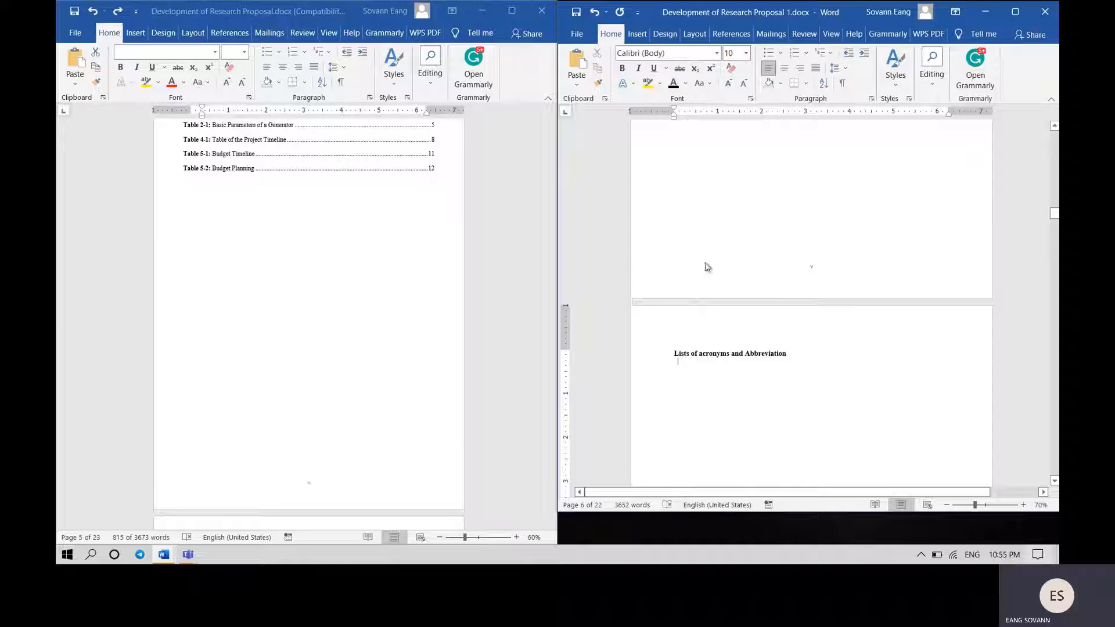
{"action": "scroll", "coordinate": [395, 250], "scroll_direction": "down", "scroll_amount": 3}
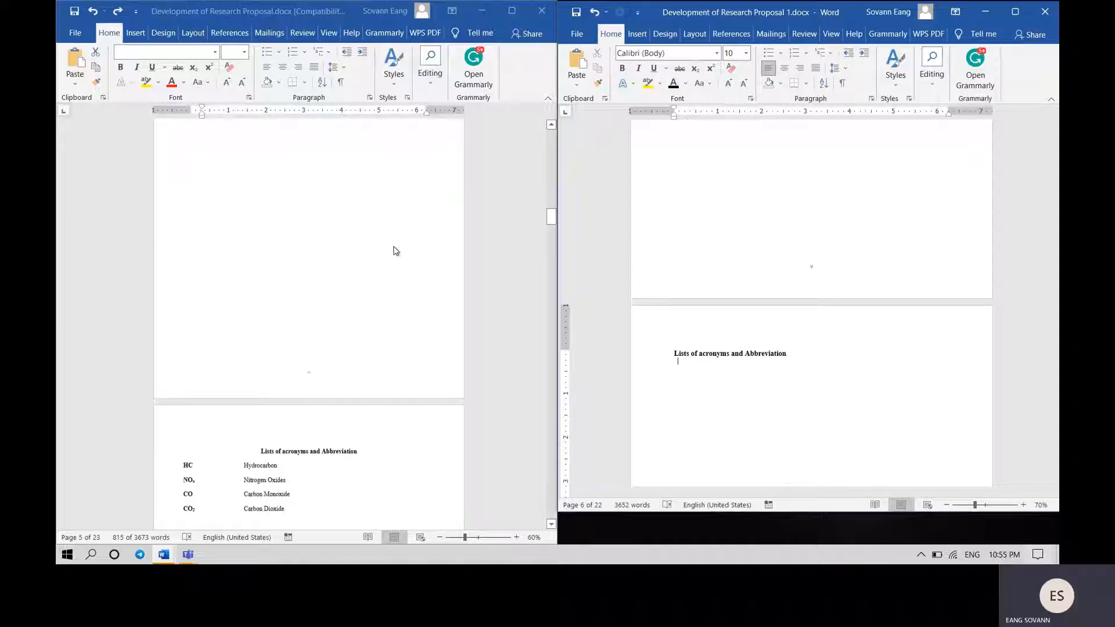
- Open Excel with a blank workbook and move its window clear of the acronym list in the reference document
{"action": "scroll", "coordinate": [394, 250], "scroll_direction": "down", "scroll_amount": 3}
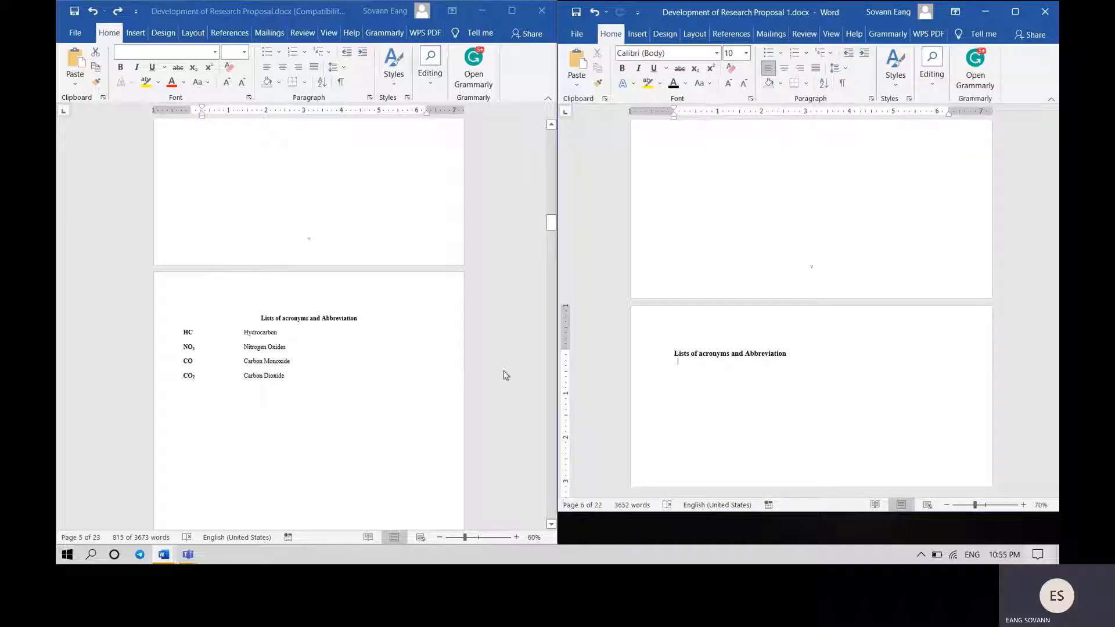
{"action": "scroll", "coordinate": [276, 422], "scroll_direction": "down", "scroll_amount": 2}
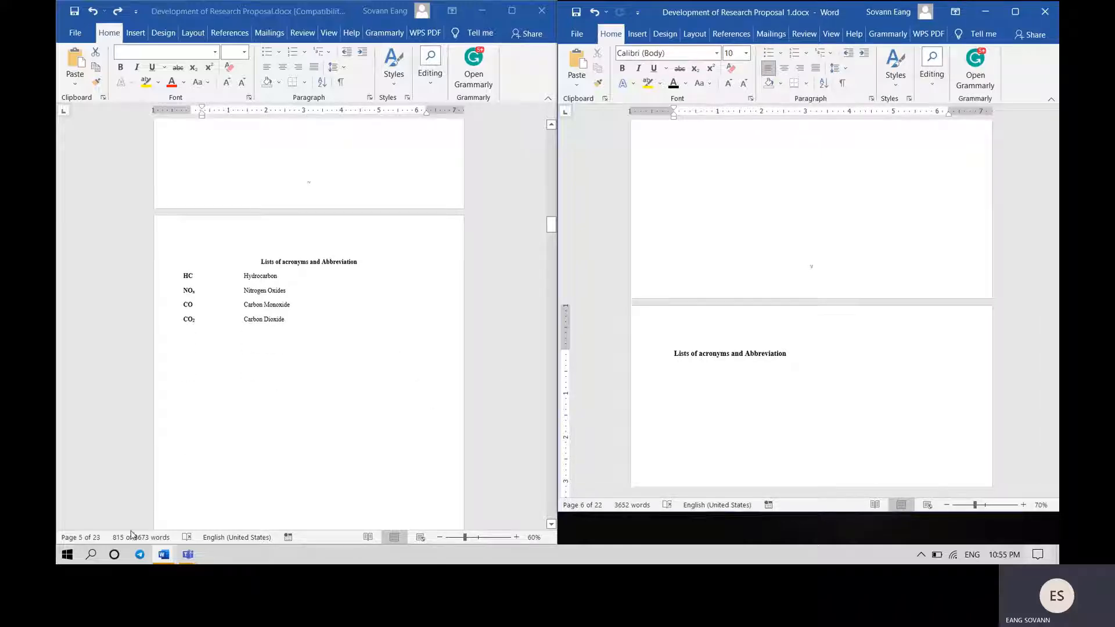
{"action": "left_click", "coordinate": [91, 554]}
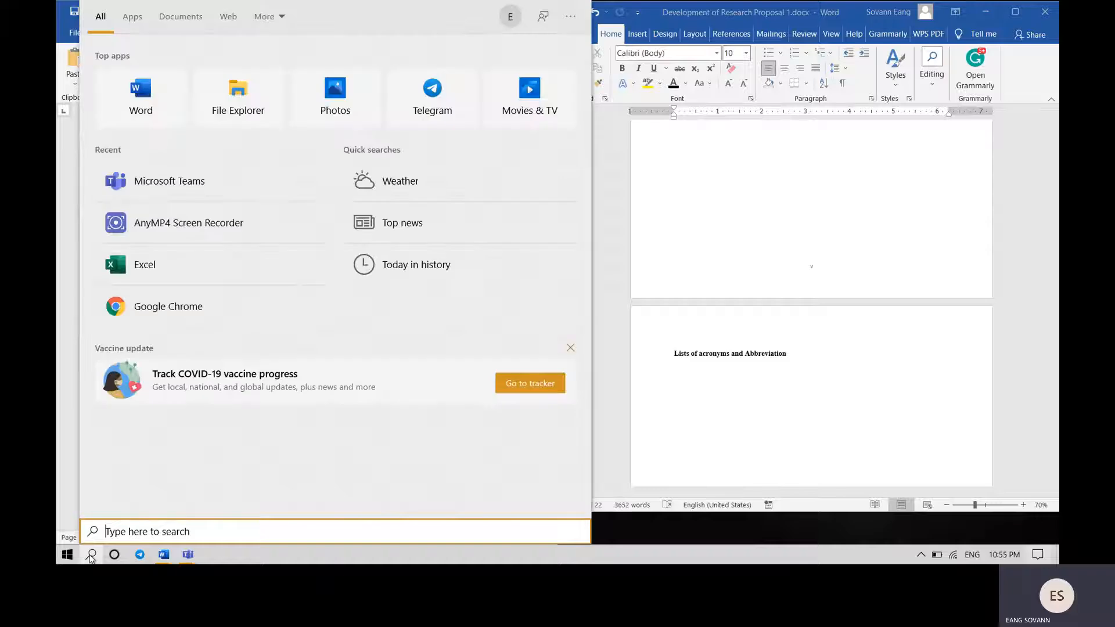
{"action": "type", "text": "excel"}
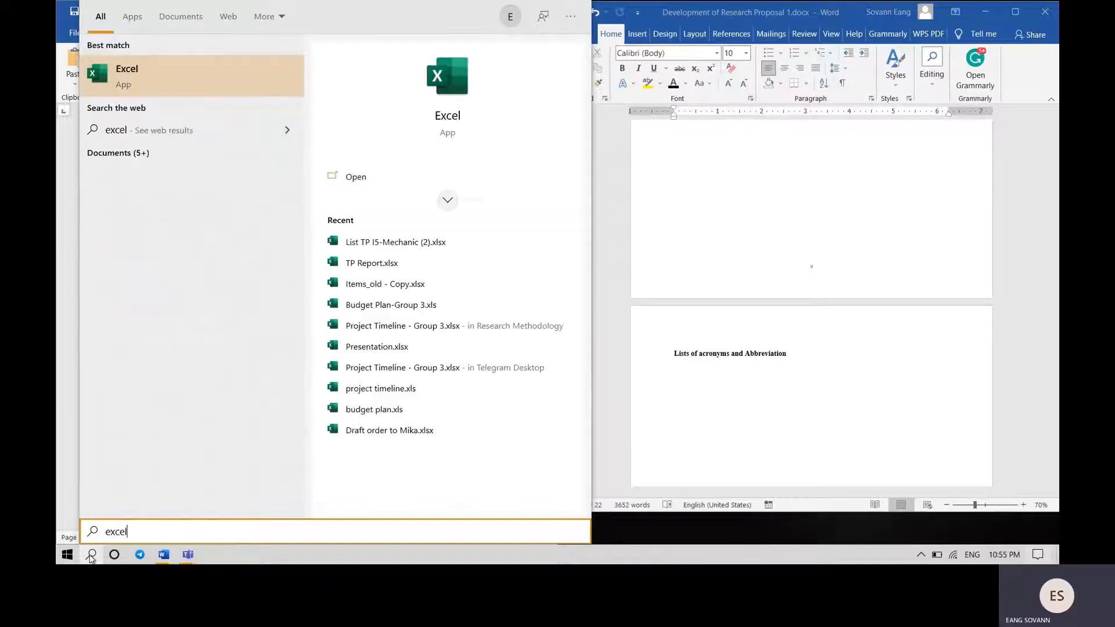
{"action": "left_click", "coordinate": [156, 74]}
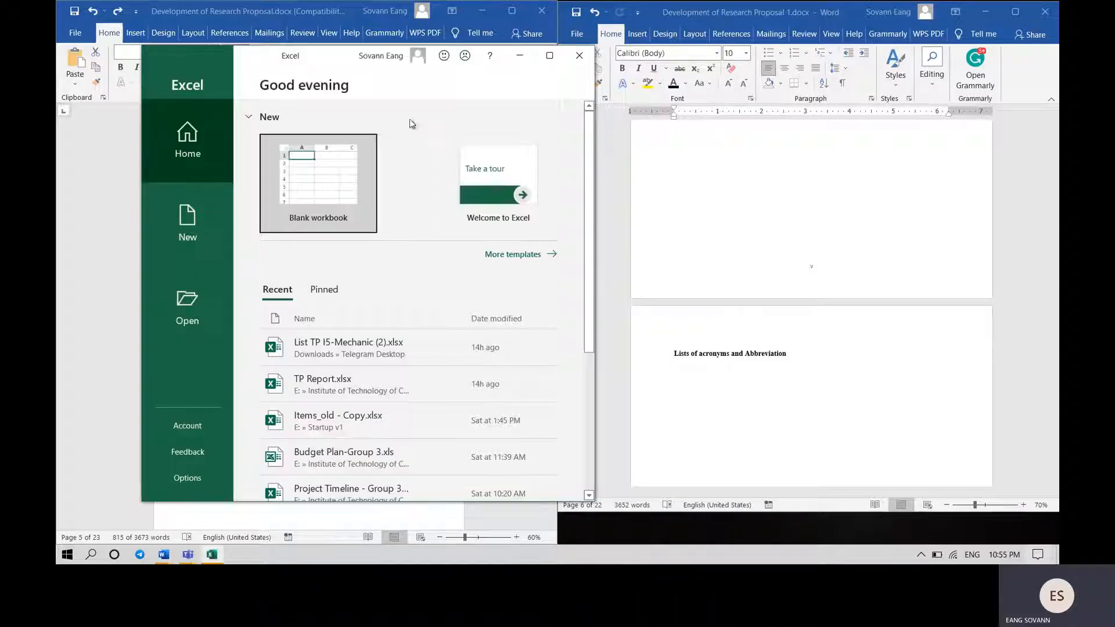
{"action": "left_click", "coordinate": [318, 180]}
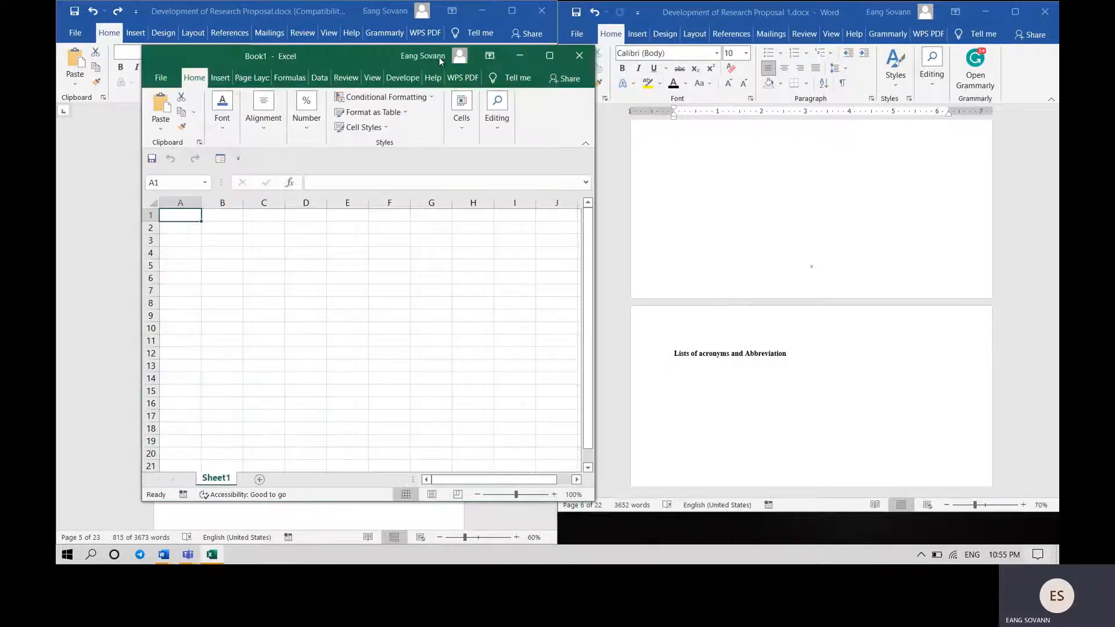
{"action": "left_click_drag", "start_coordinate": [440, 60], "coordinate": [746, 59]}
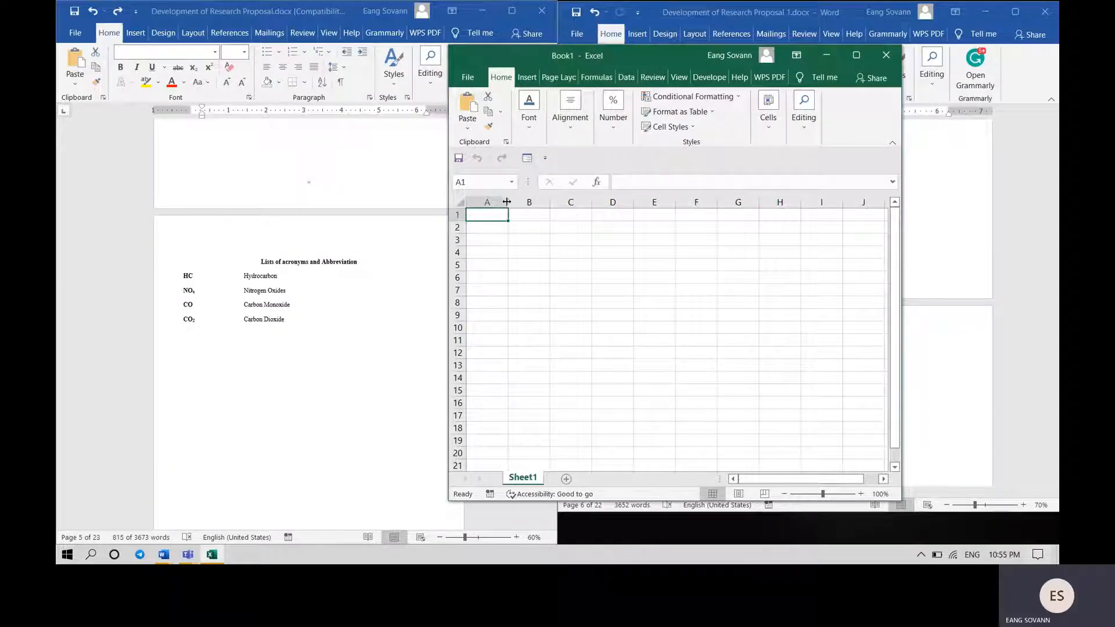
- Widen columns A and B, and enter HC in cell A2 and Hydrocarbon in cell B2
{"action": "left_click_drag", "start_coordinate": [507, 201], "coordinate": [595, 200]}
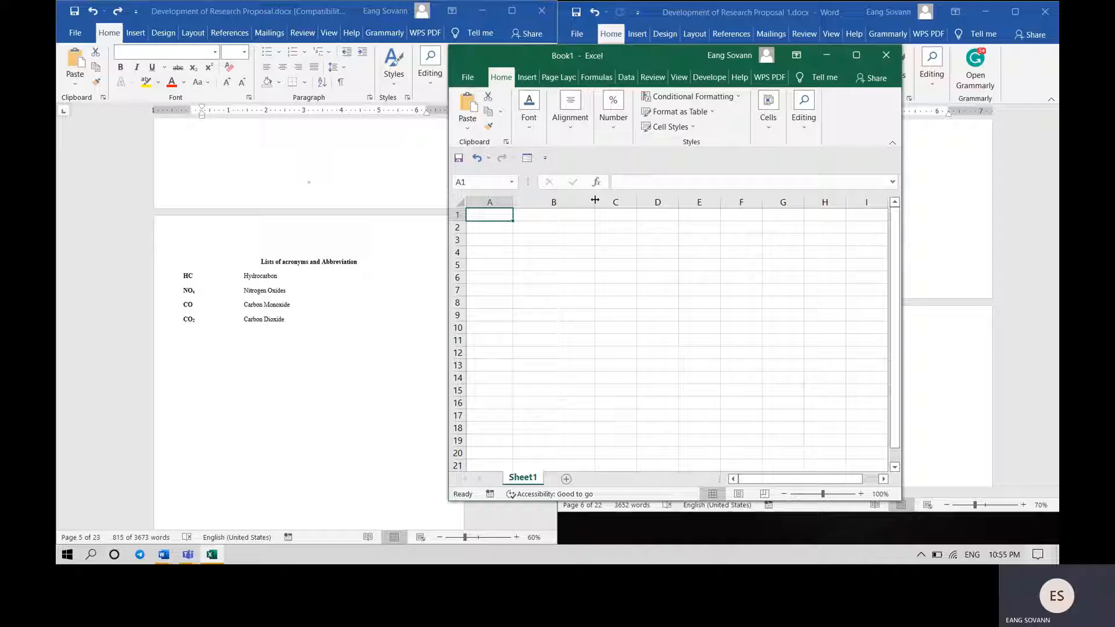
{"action": "left_click", "coordinate": [497, 228]}
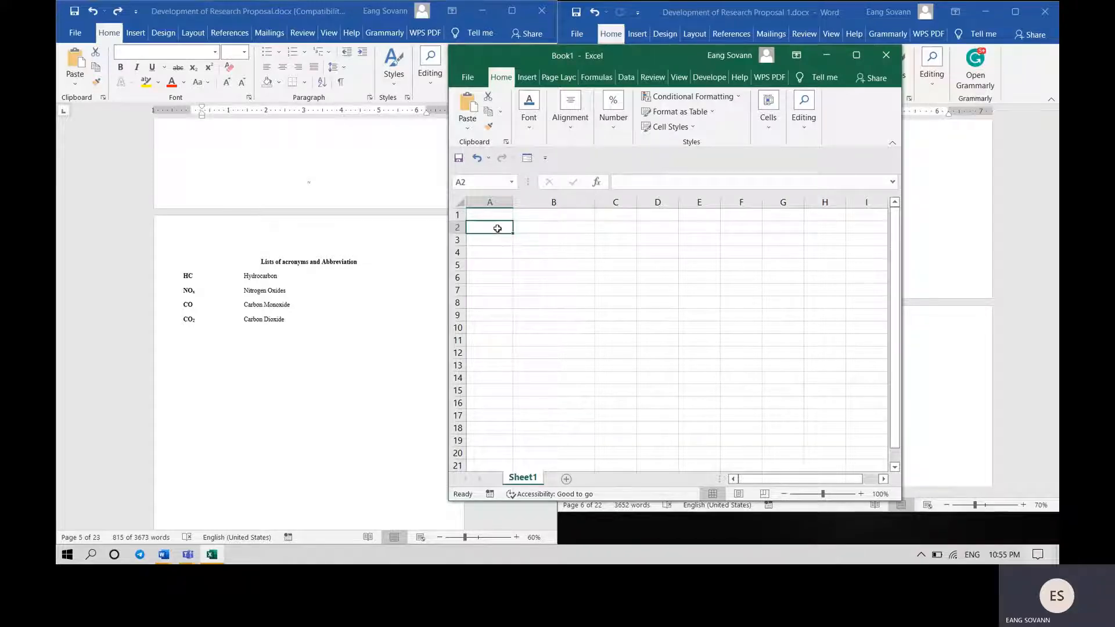
{"action": "type", "text": "HC"}
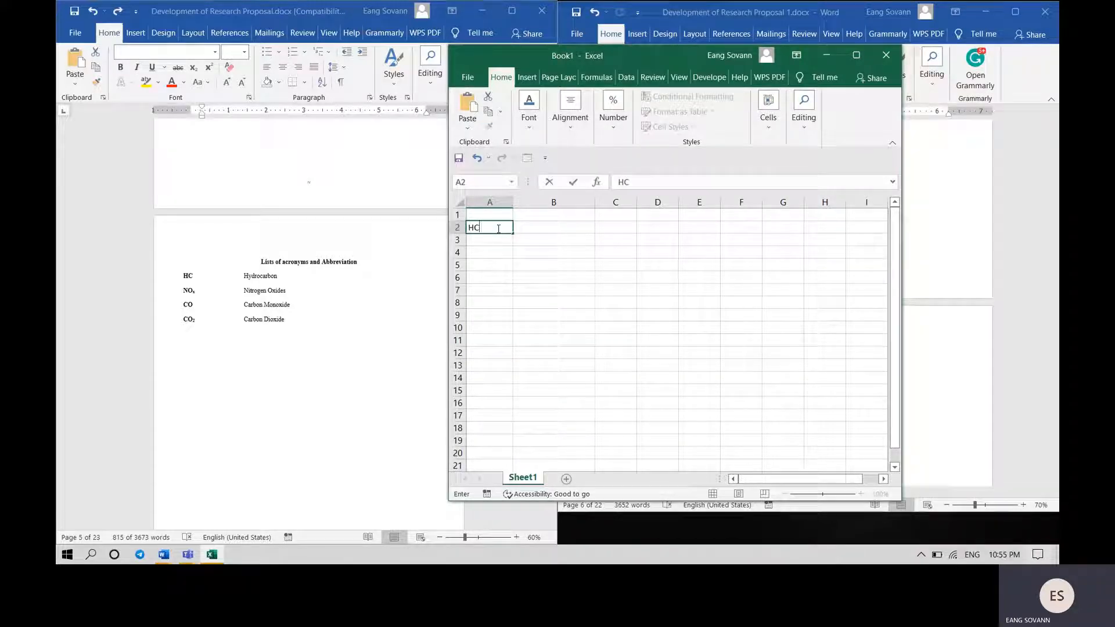
{"action": "key", "text": "Tab"}
{"action": "type", "text": "Hydrocarb"}
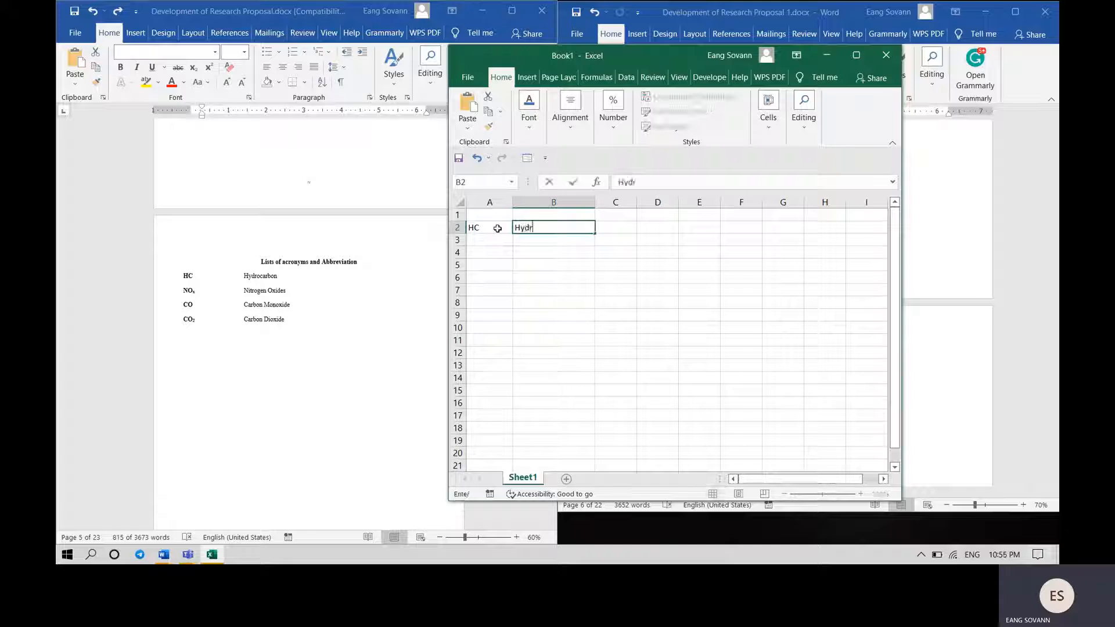
{"action": "key", "text": "Return"}
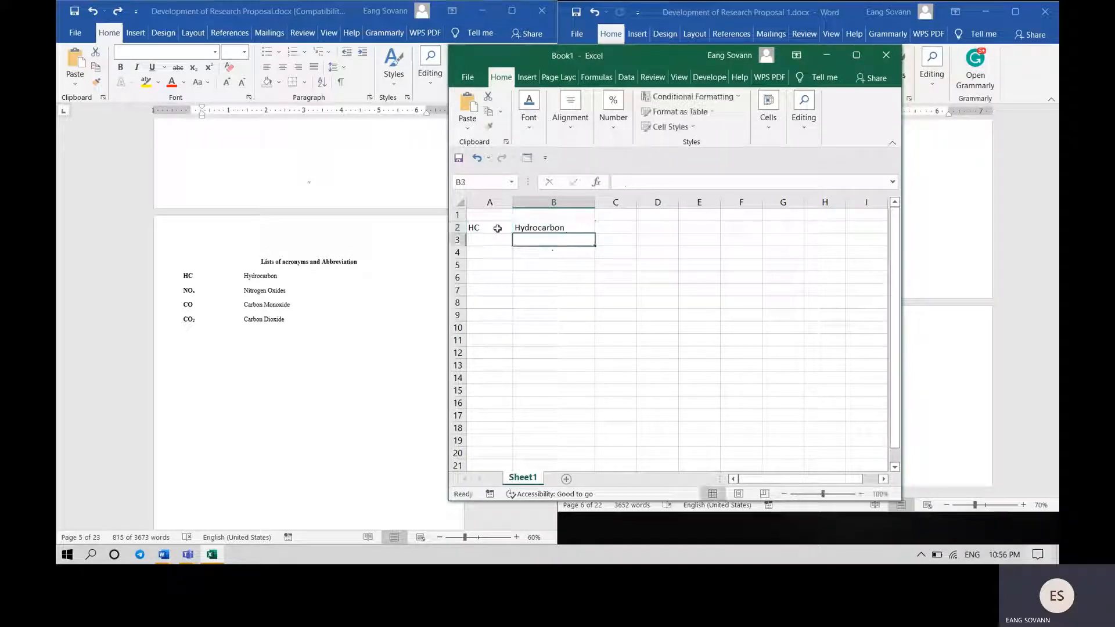
- Enter Nitrogen Oxides, Carbon Monoxide and Carbon Dioxide in cells B3 to B5
{"action": "type", "text": "Nitro"}
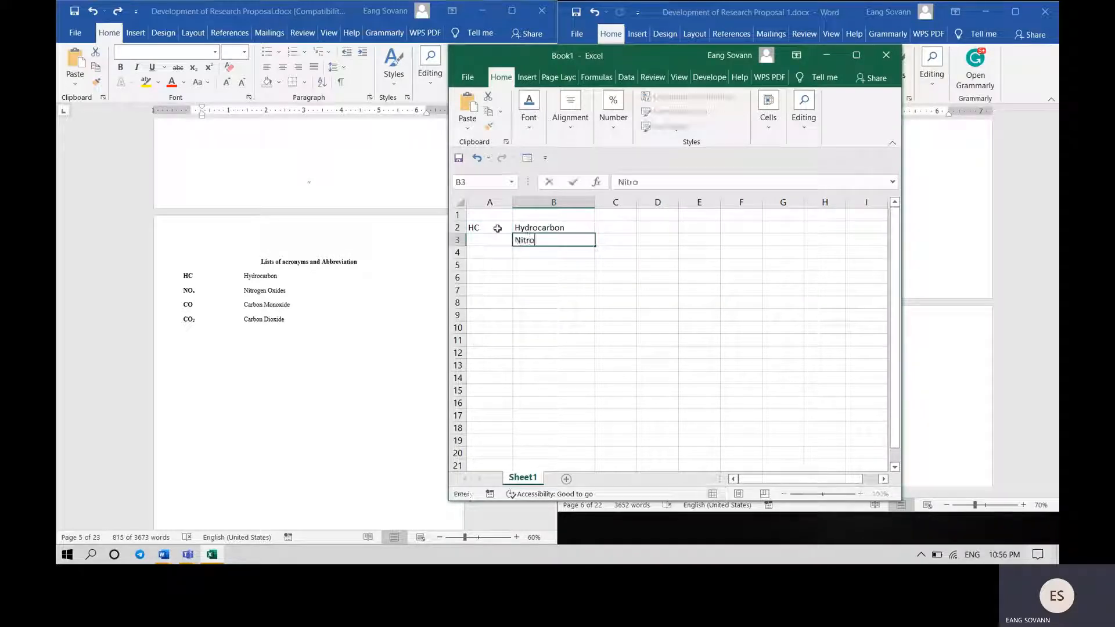
{"action": "type", "text": "gen Oxides"}
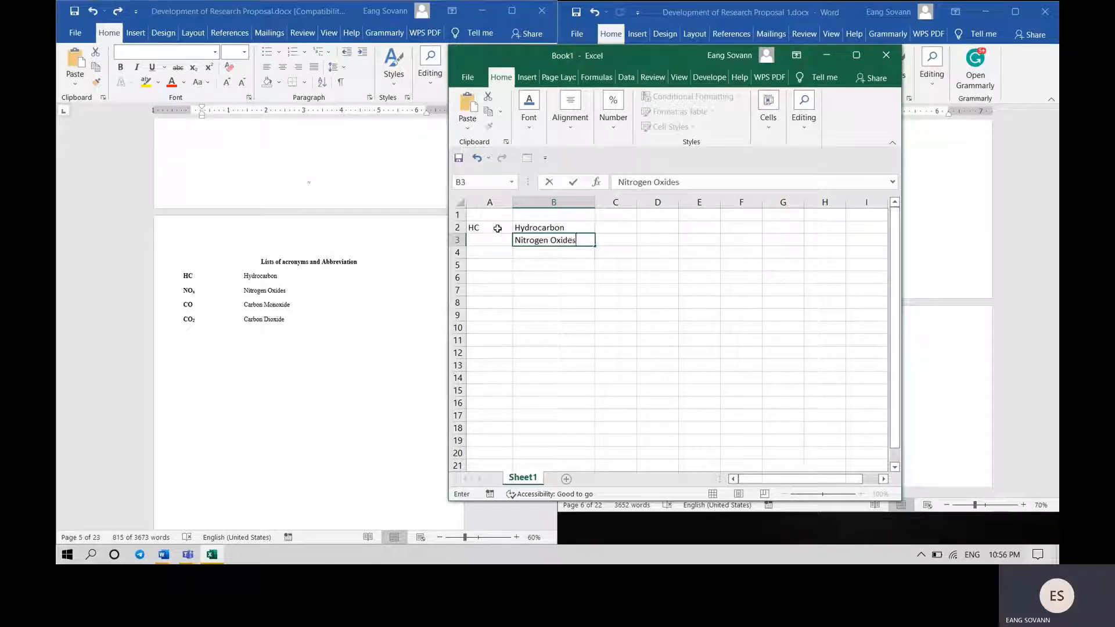
{"action": "key", "text": "Return"}
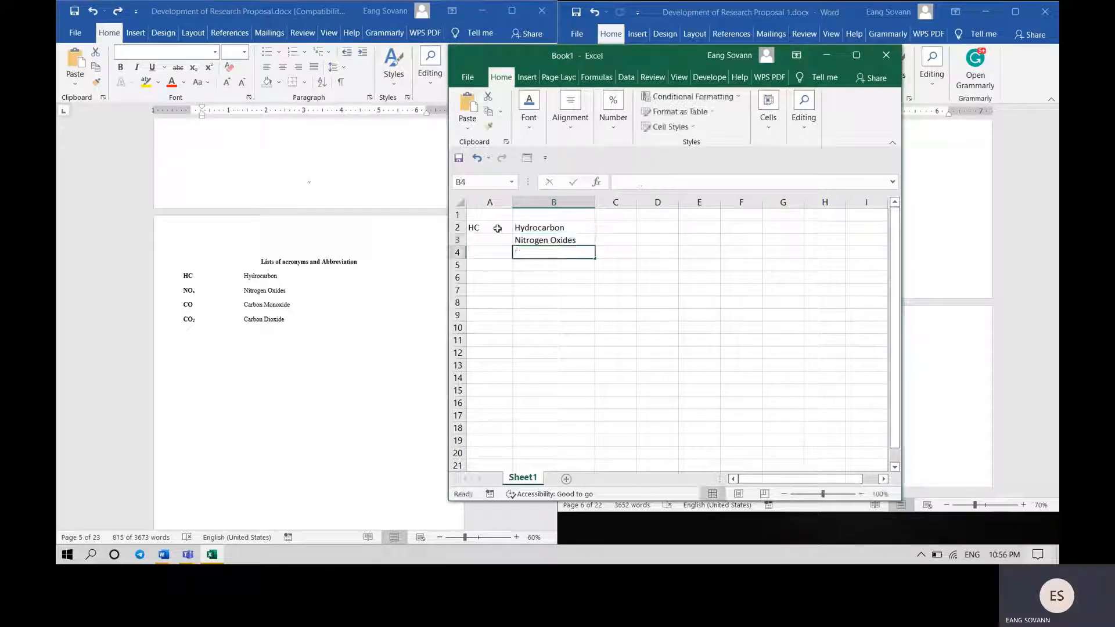
{"action": "type", "text": "Carbon"}
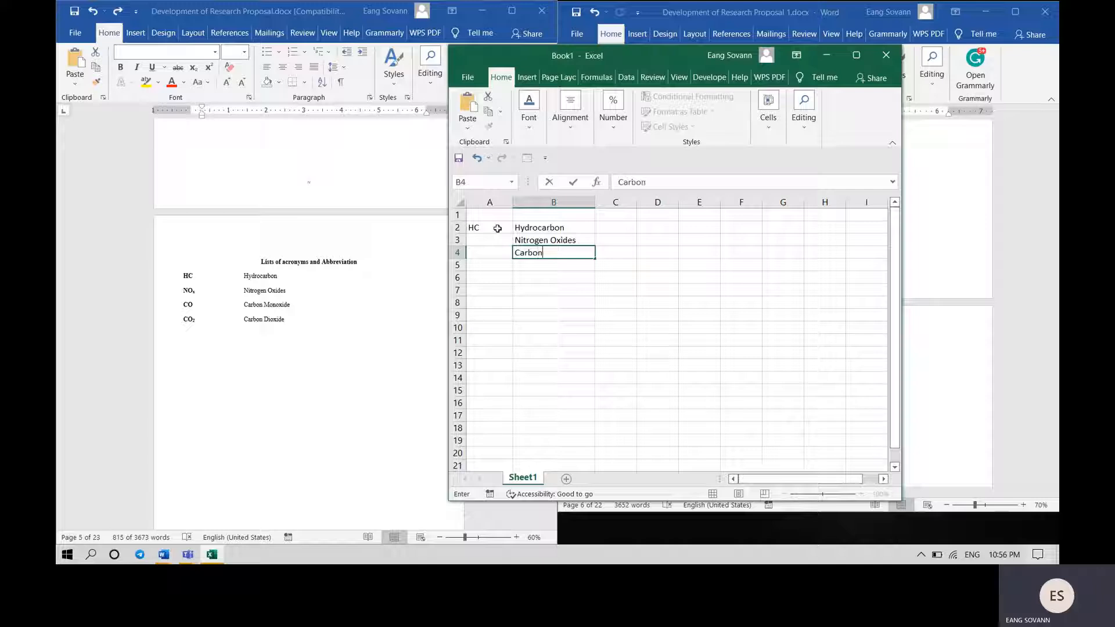
{"action": "type", "text": " Monoxide"}
{"action": "key", "text": "Return"}
{"action": "type", "text": "Carbon "}
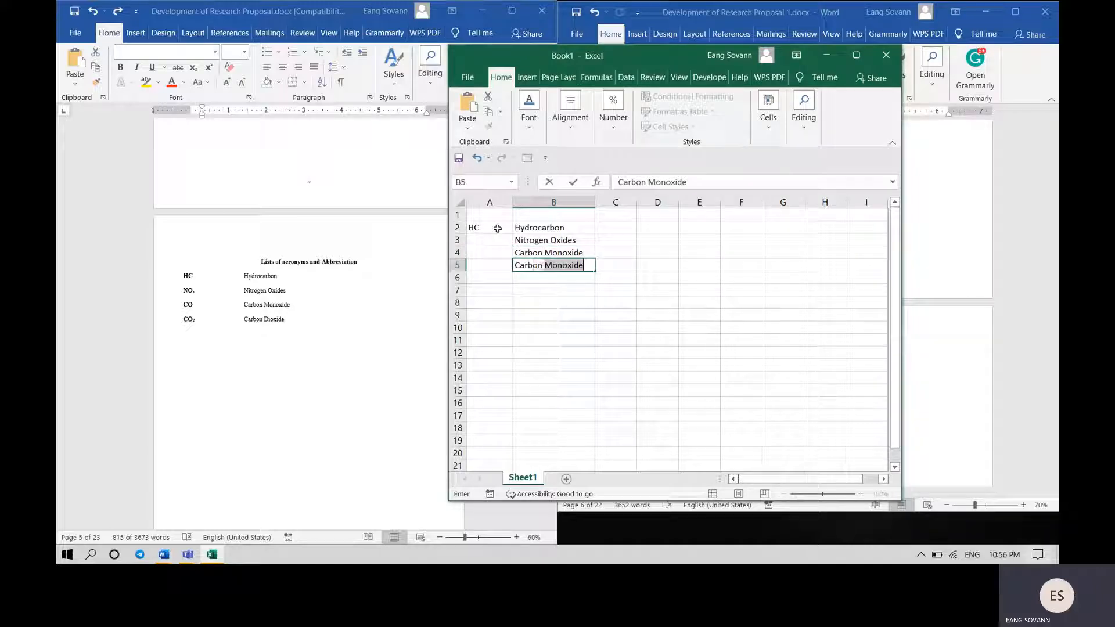
{"action": "type", "text": "Dioxide"}
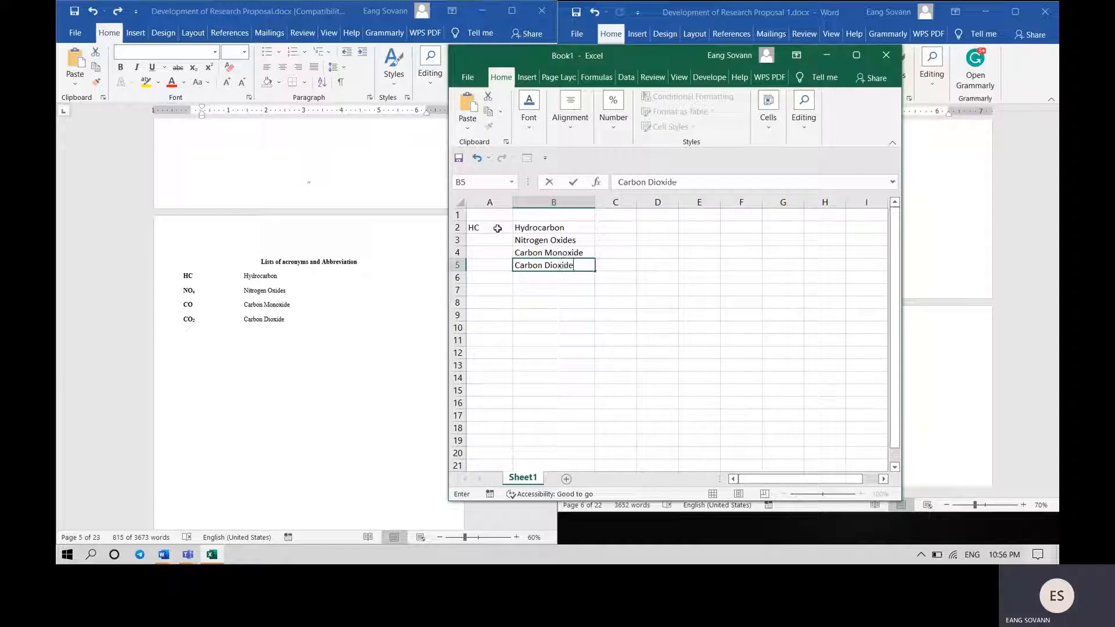
{"action": "key", "text": "Left"}
- Enter the abbreviation NOx in cell A3, with a capital O, beside Nitrogen Oxides
{"action": "key", "text": "Up"}
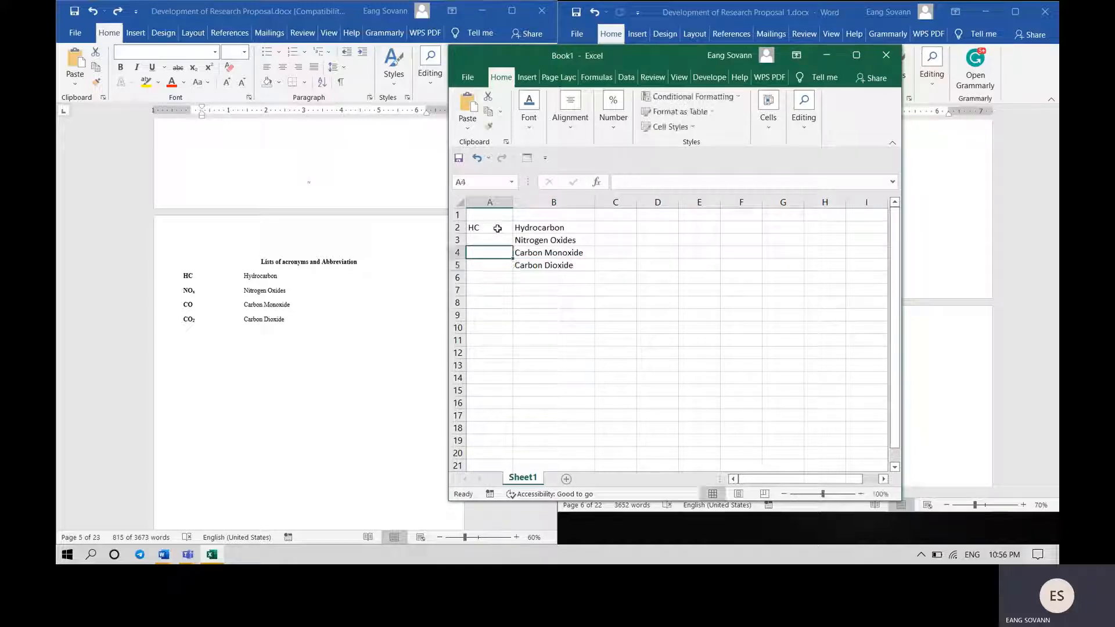
{"action": "key", "text": "Up"}
{"action": "type", "text": "NO"}
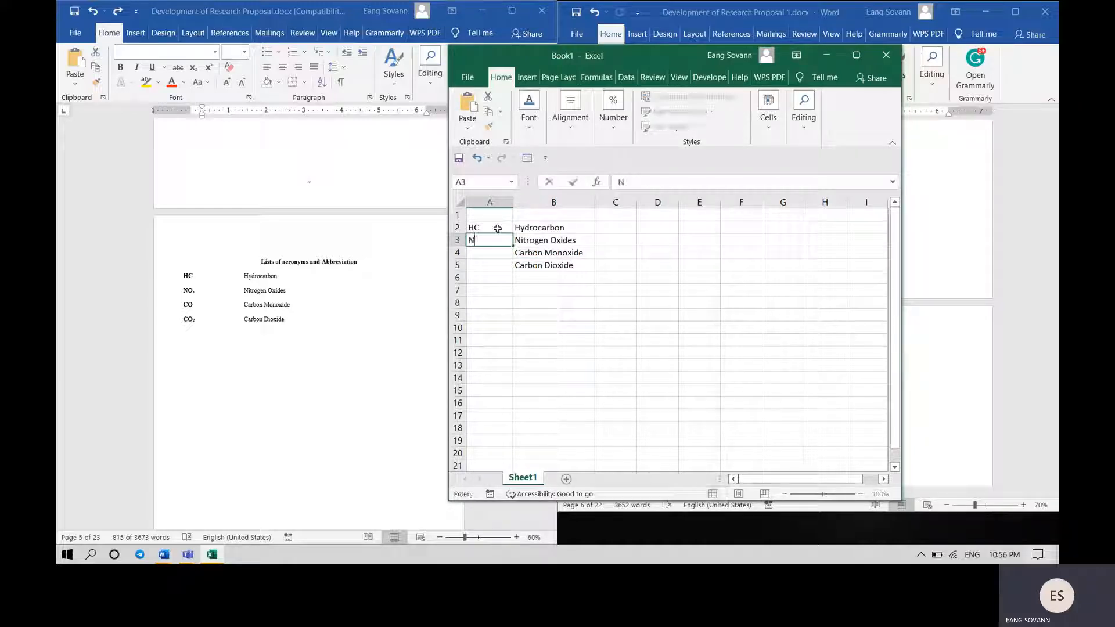
{"action": "key", "text": "Return"}
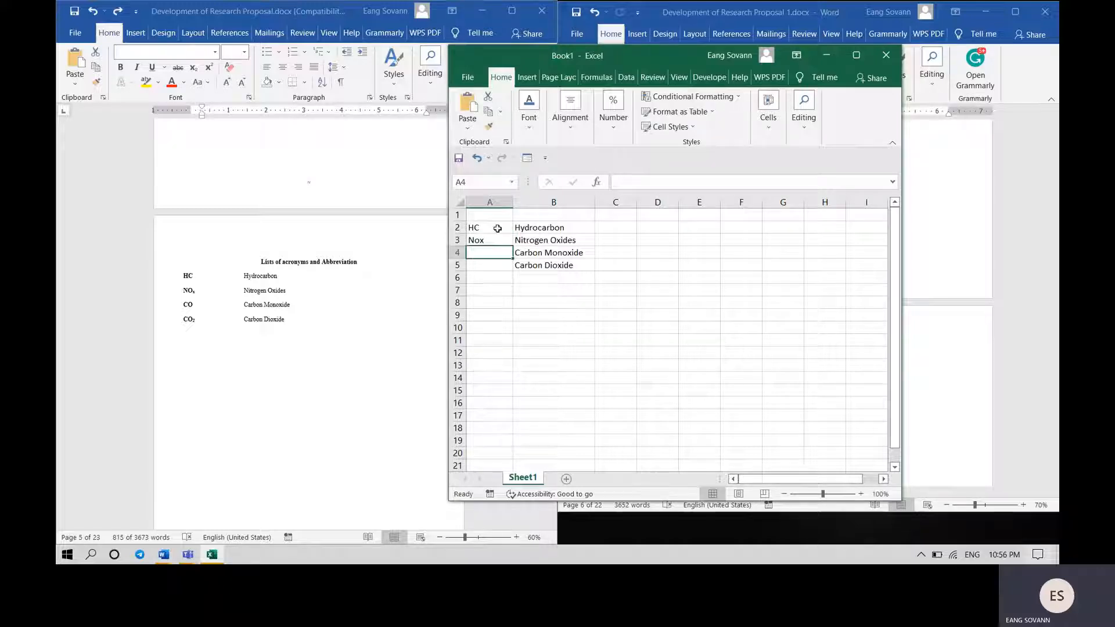
{"action": "key", "text": "Up"}
{"action": "type", "text": "NO"}
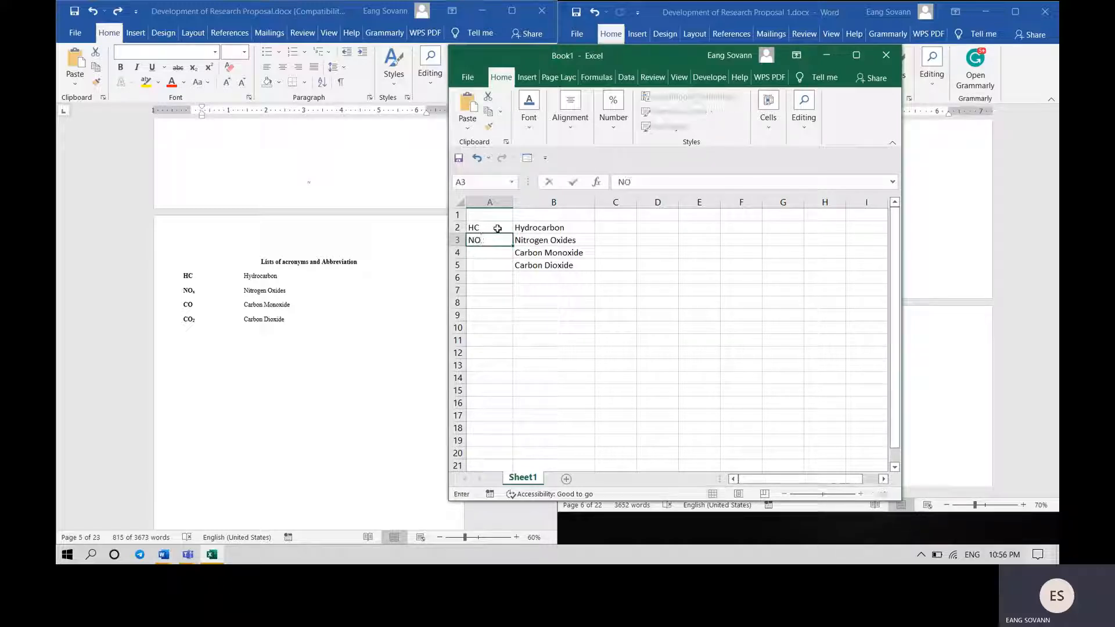
{"action": "type", "text": "x"}
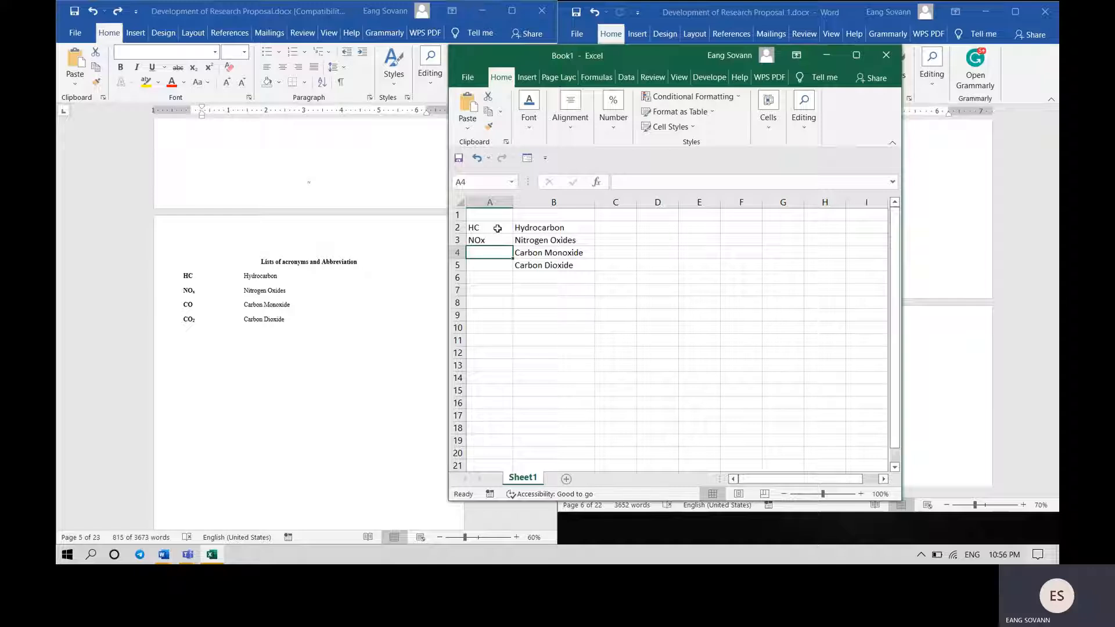
- Enter the abbreviations CO and CO2 in cells A4 and A5
{"action": "type", "text": "CO"}
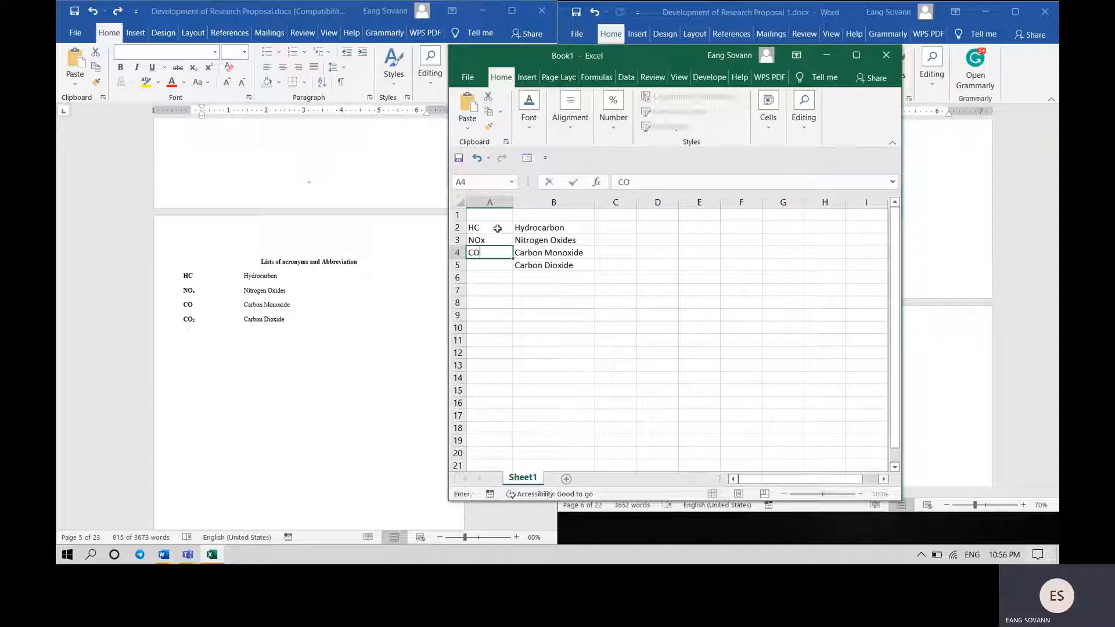
{"action": "key", "text": "Return"}
{"action": "type", "text": "CO"}
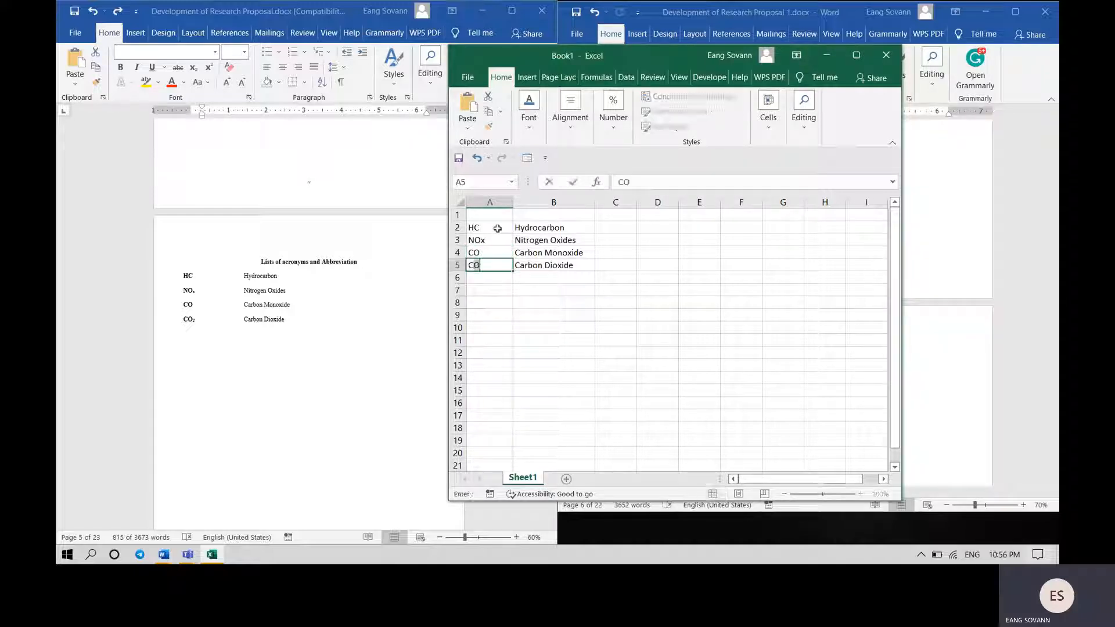
{"action": "type", "text": "2"}
{"action": "key", "text": "Return"}
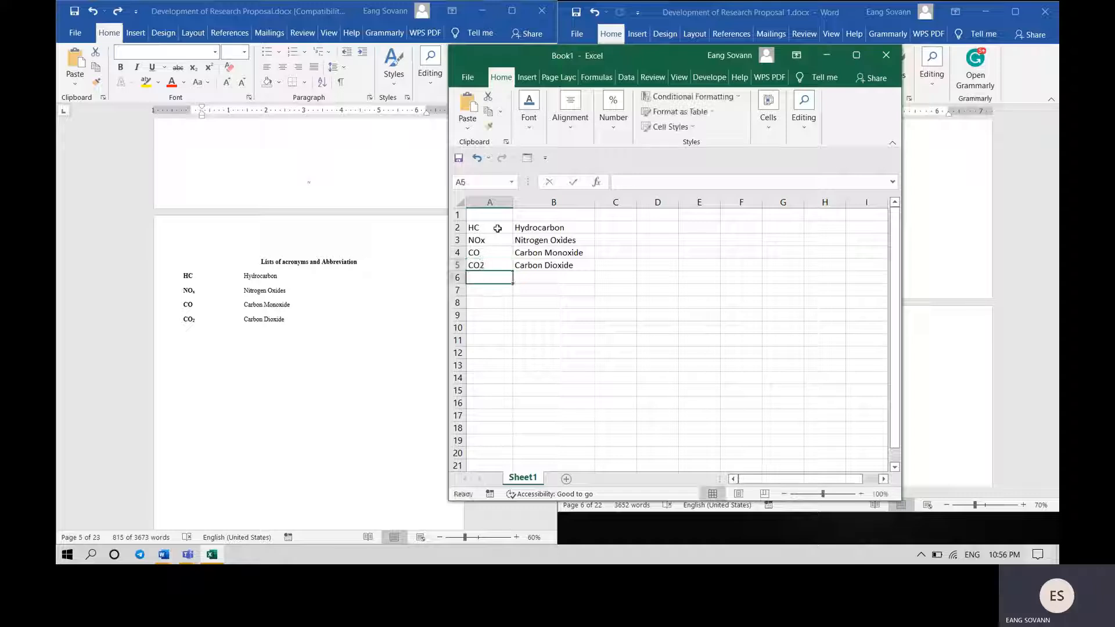
- Format the x of NOx in cell A3 as subscript
{"action": "key", "text": "Up"}
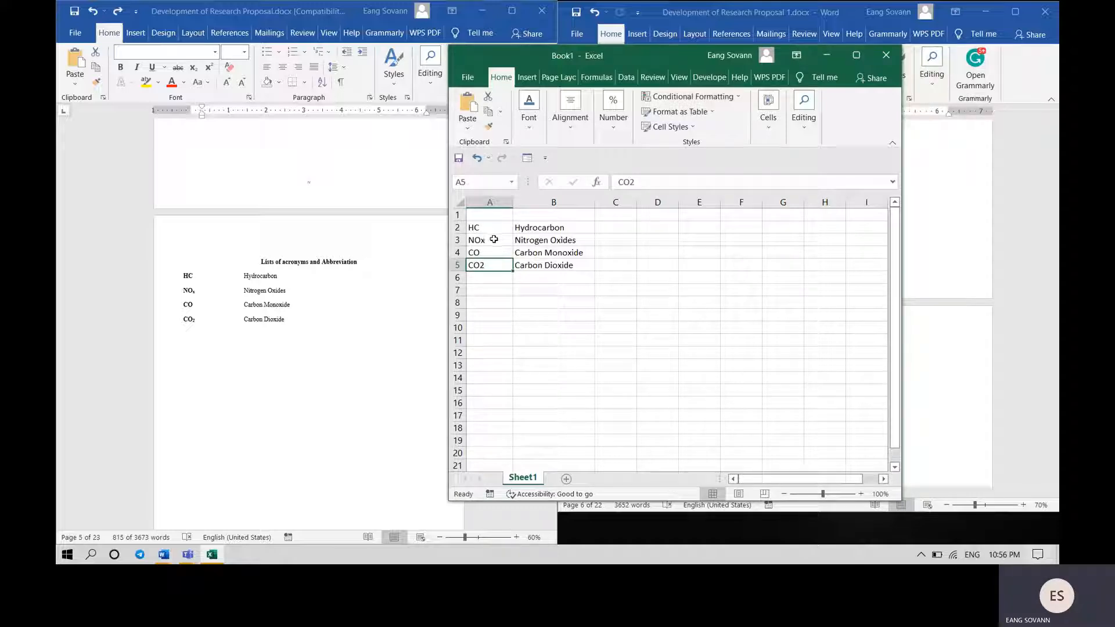
{"action": "double_click", "coordinate": [493, 239]}
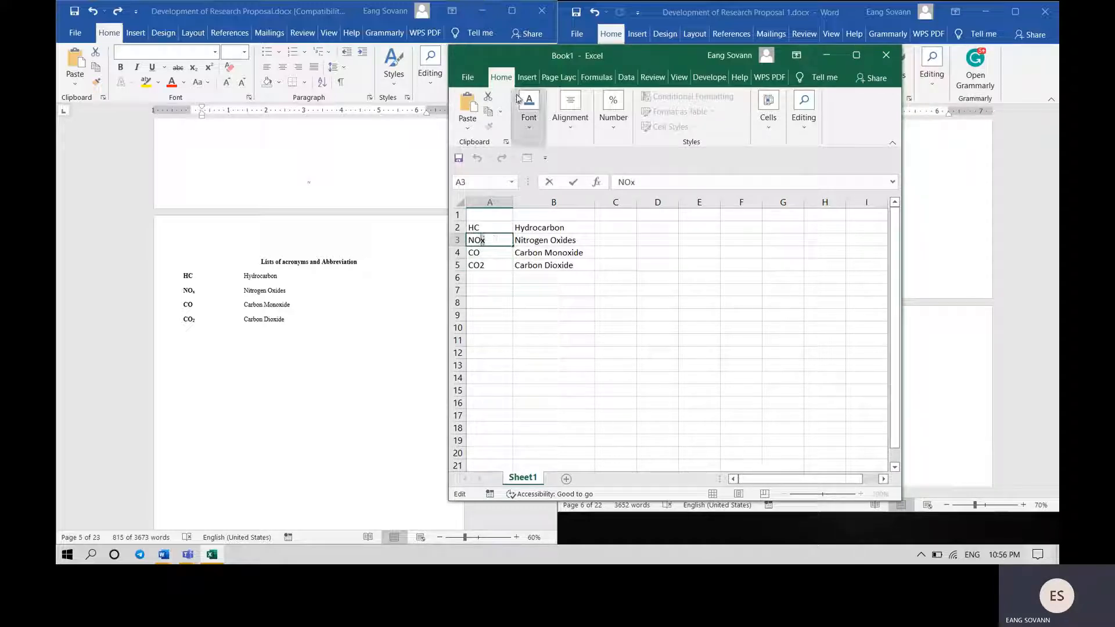
{"action": "left_click", "coordinate": [528, 111]}
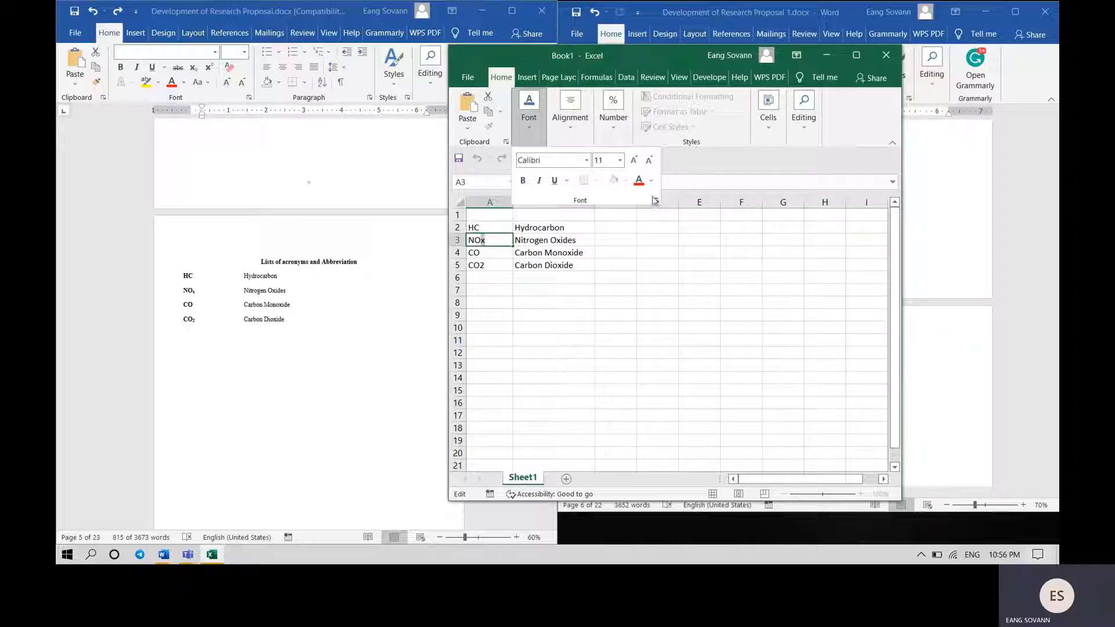
{"action": "key", "text": "ctrl+1"}
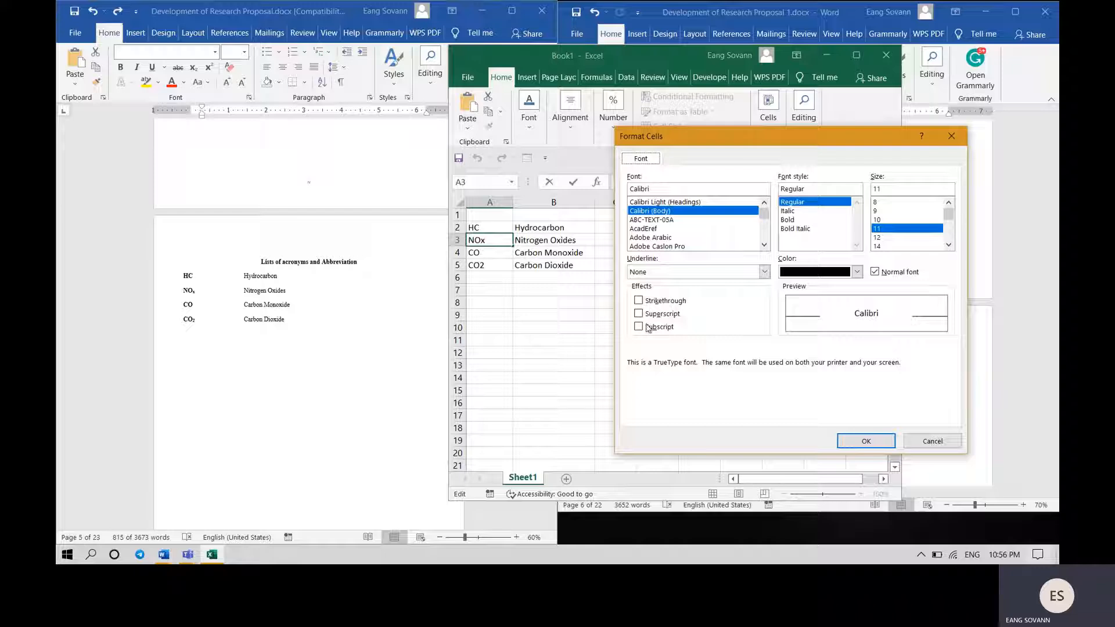
{"action": "left_click", "coordinate": [648, 327]}
{"action": "left_click", "coordinate": [858, 442]}
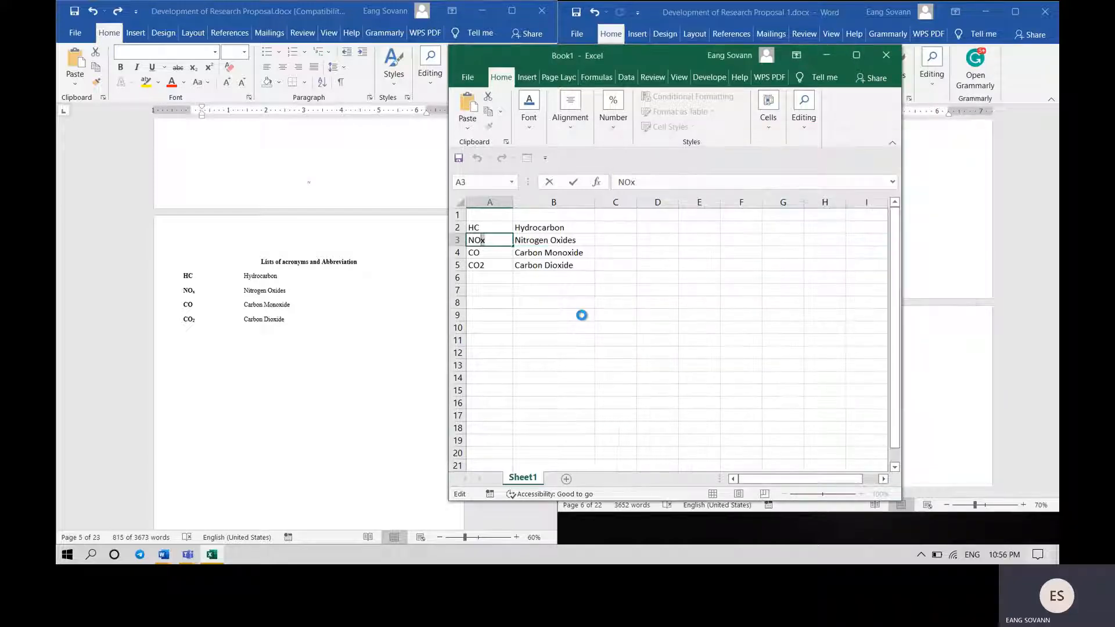
- Format the 2 of CO2 in cell A5 as subscript and leave cell editing
{"action": "left_click", "coordinate": [491, 267]}
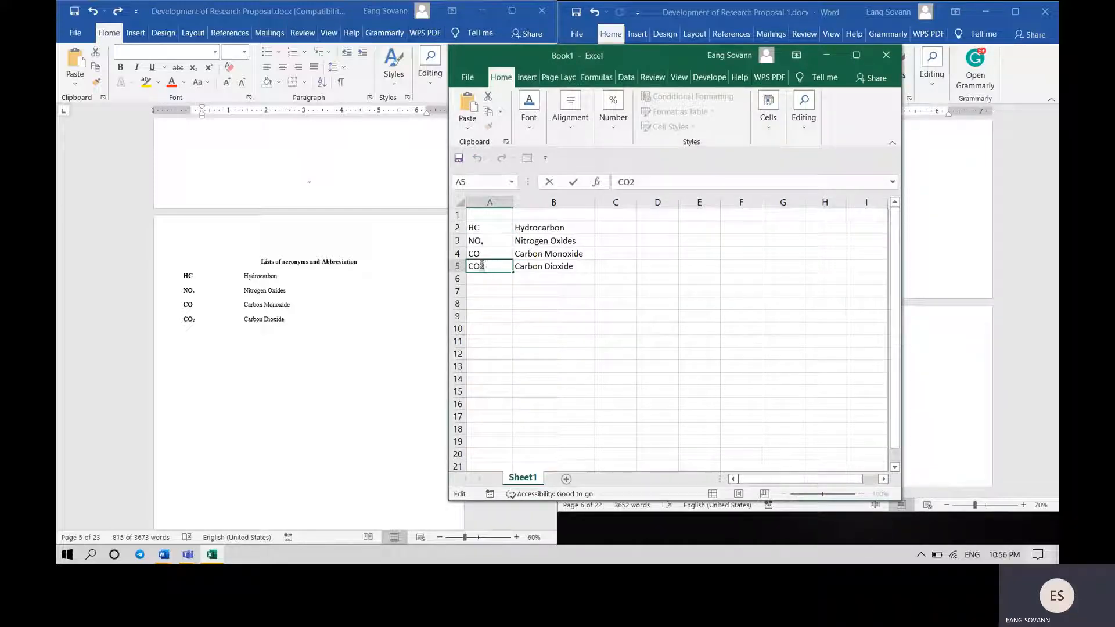
{"action": "left_click_drag", "start_coordinate": [481, 266], "coordinate": [485, 266]}
{"action": "left_click", "coordinate": [528, 110]}
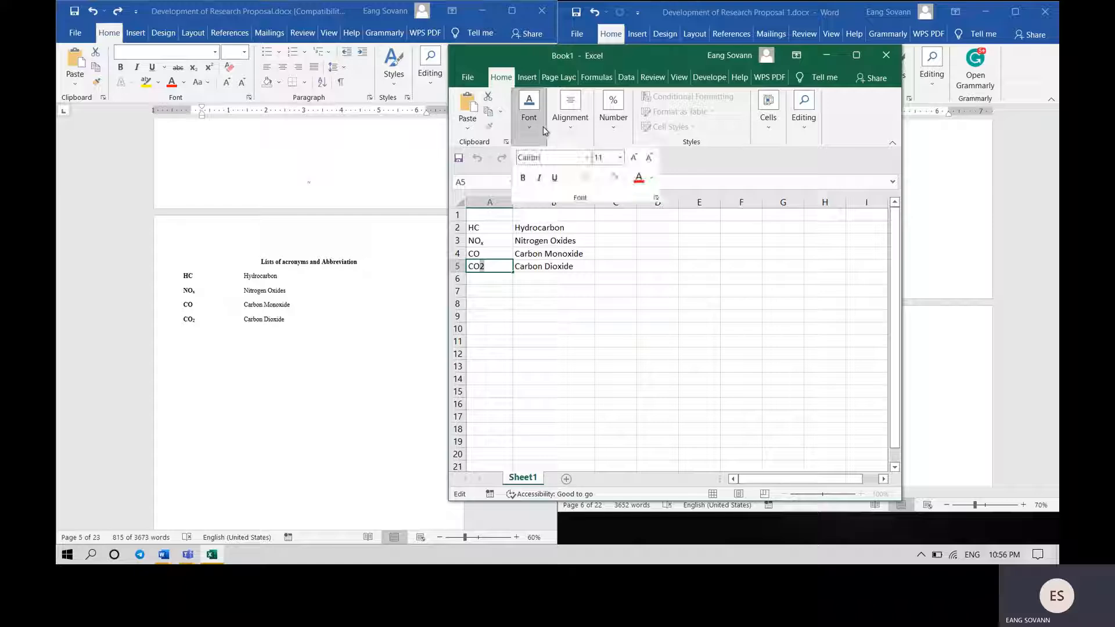
{"action": "left_click", "coordinate": [652, 201]}
{"action": "left_click", "coordinate": [672, 328]}
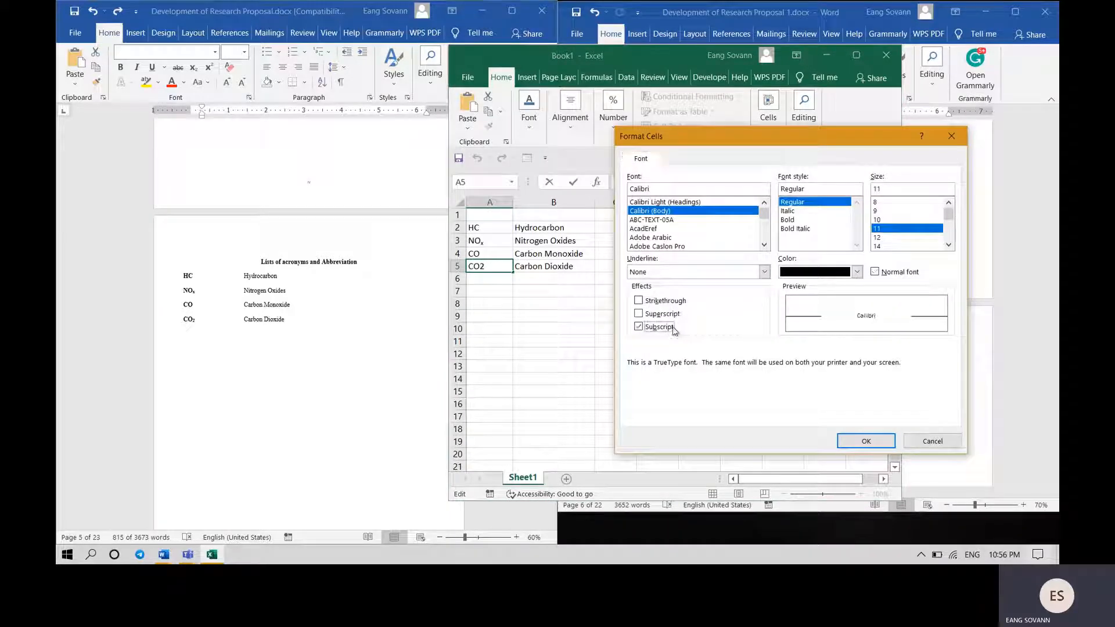
{"action": "left_click", "coordinate": [866, 441]}
{"action": "left_click", "coordinate": [645, 330]}
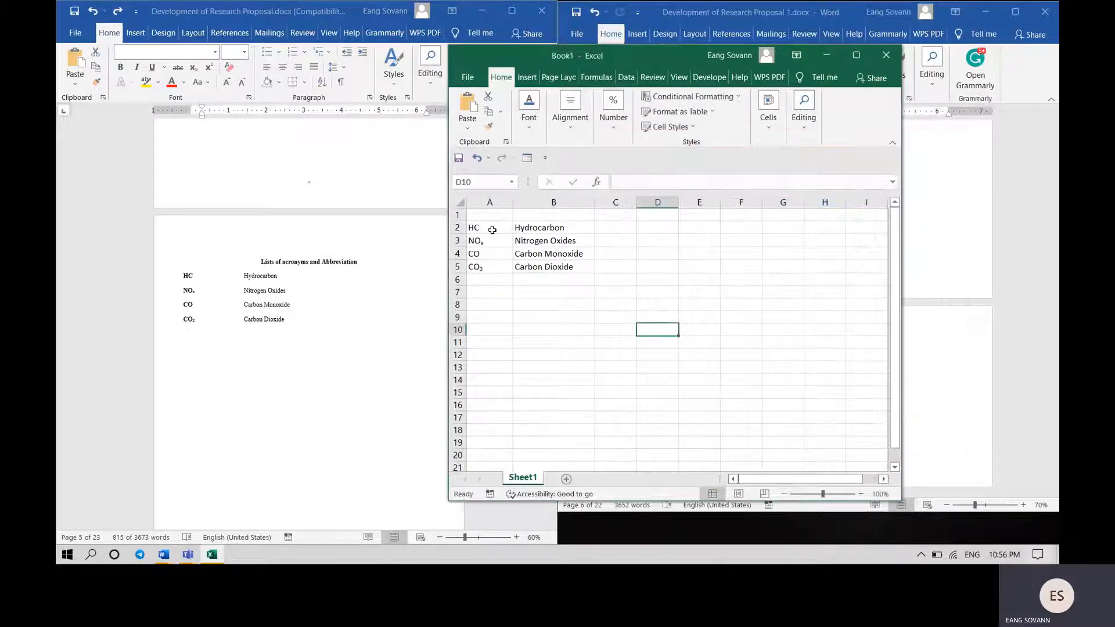
- Copy the abbreviation list in A2:B5 and paste it under the acronyms heading in Development of Research Proposal 1 in Word
{"action": "left_click_drag", "start_coordinate": [492, 230], "coordinate": [539, 264]}
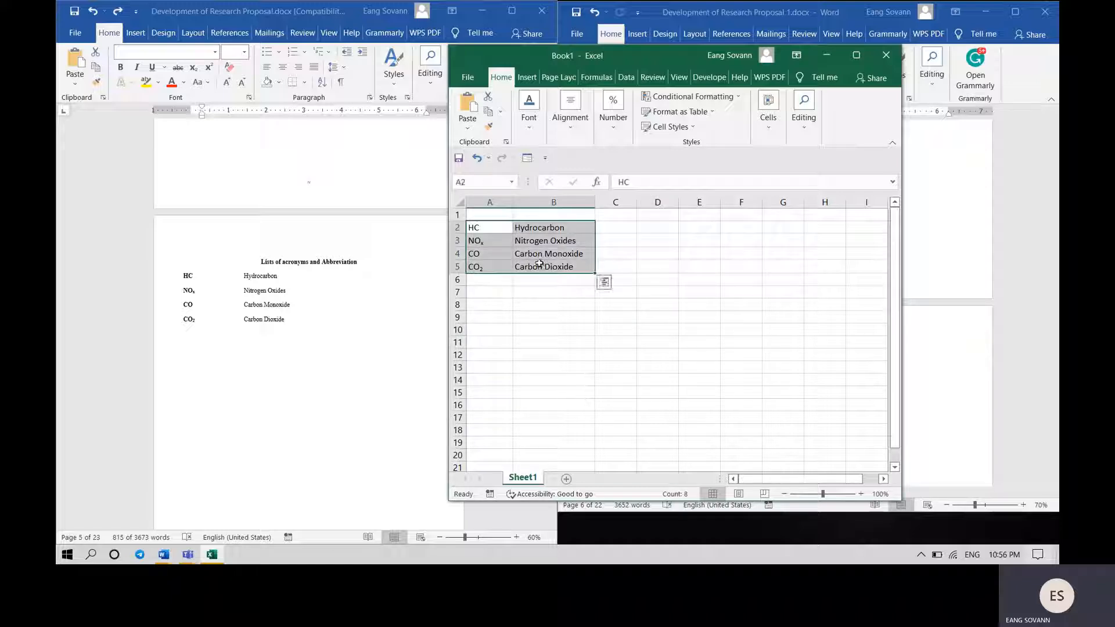
{"action": "key", "text": "ctrl+c"}
{"action": "left_click", "coordinate": [922, 232]}
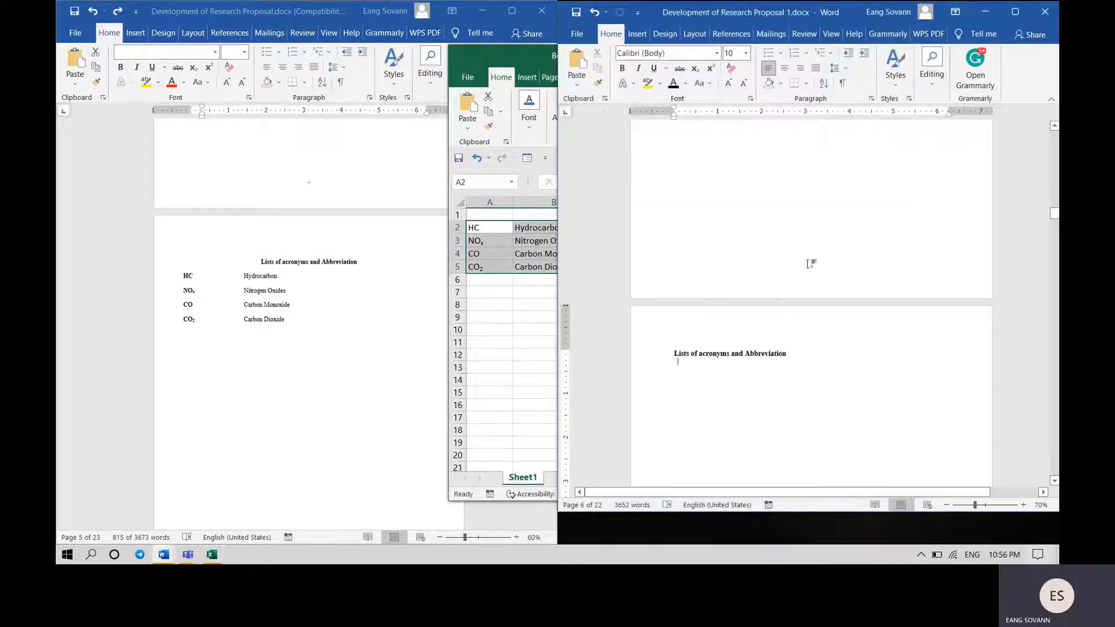
{"action": "left_click", "coordinate": [693, 365]}
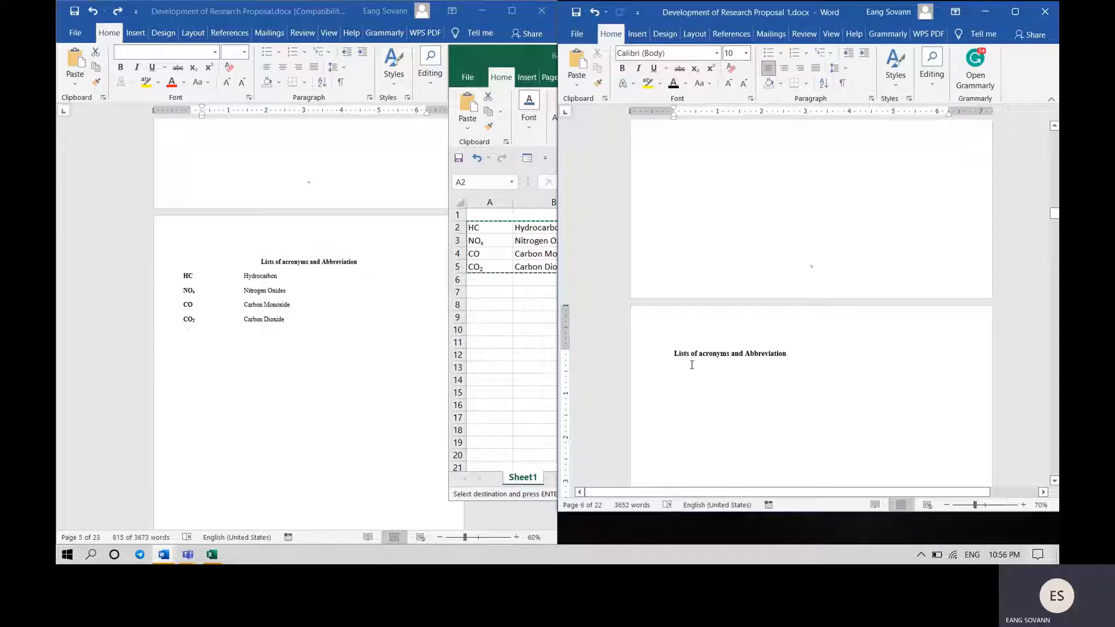
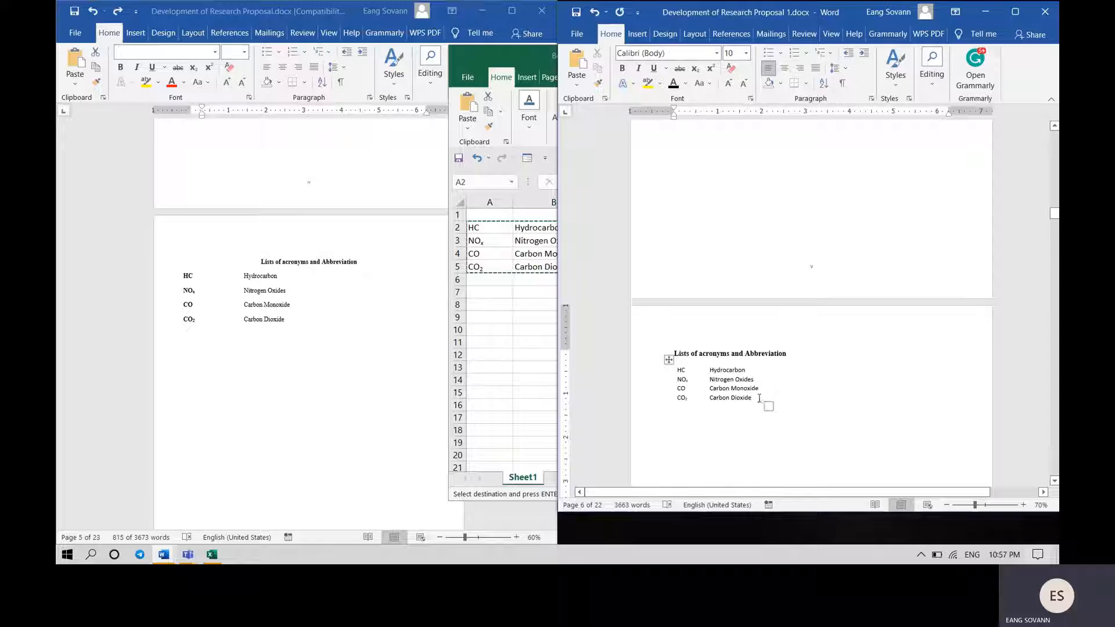
- Set the pasted table's text to Times New Roman 12 pt and widen its second column so Carbon Monoxide fits on one line
{"action": "left_click_drag", "start_coordinate": [759, 398], "coordinate": [679, 369]}
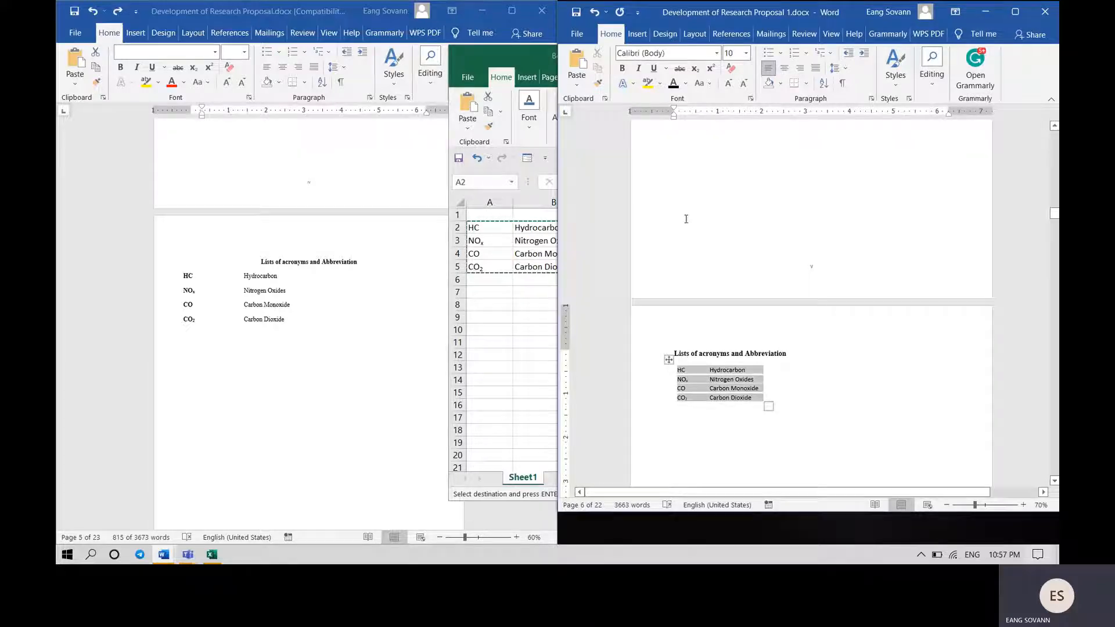
{"action": "left_click", "coordinate": [646, 51]}
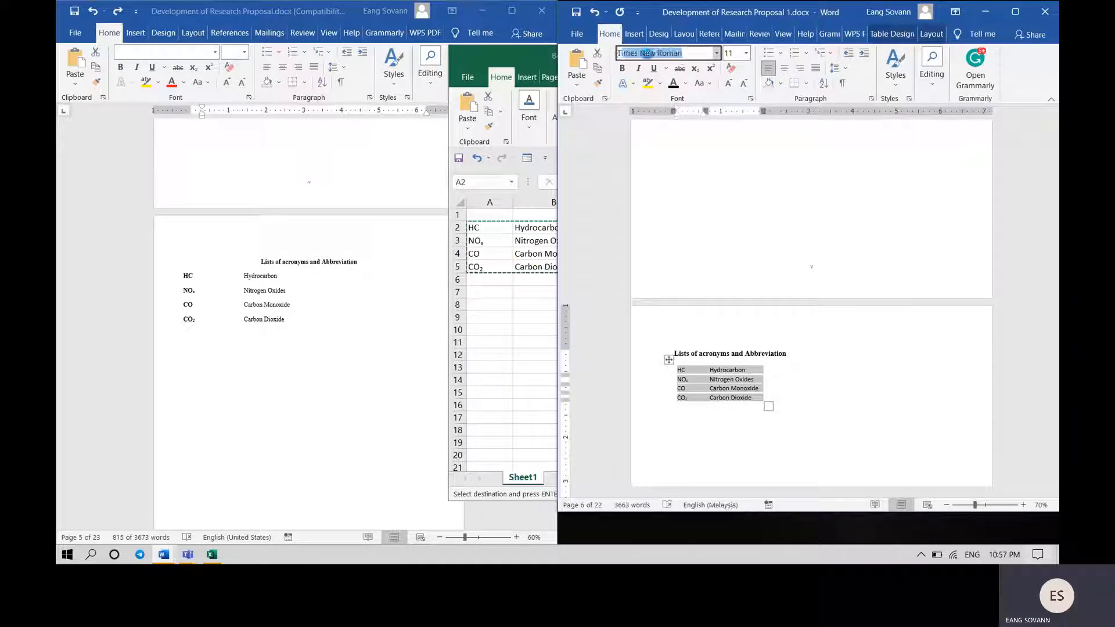
{"action": "key", "text": "Tab"}
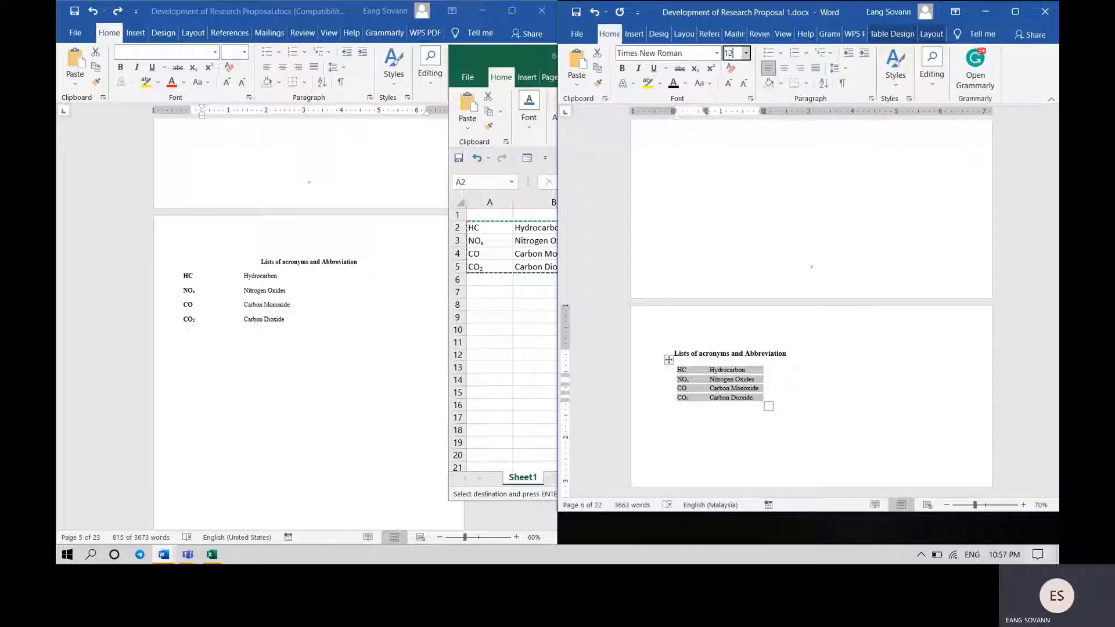
{"action": "key", "text": "Return"}
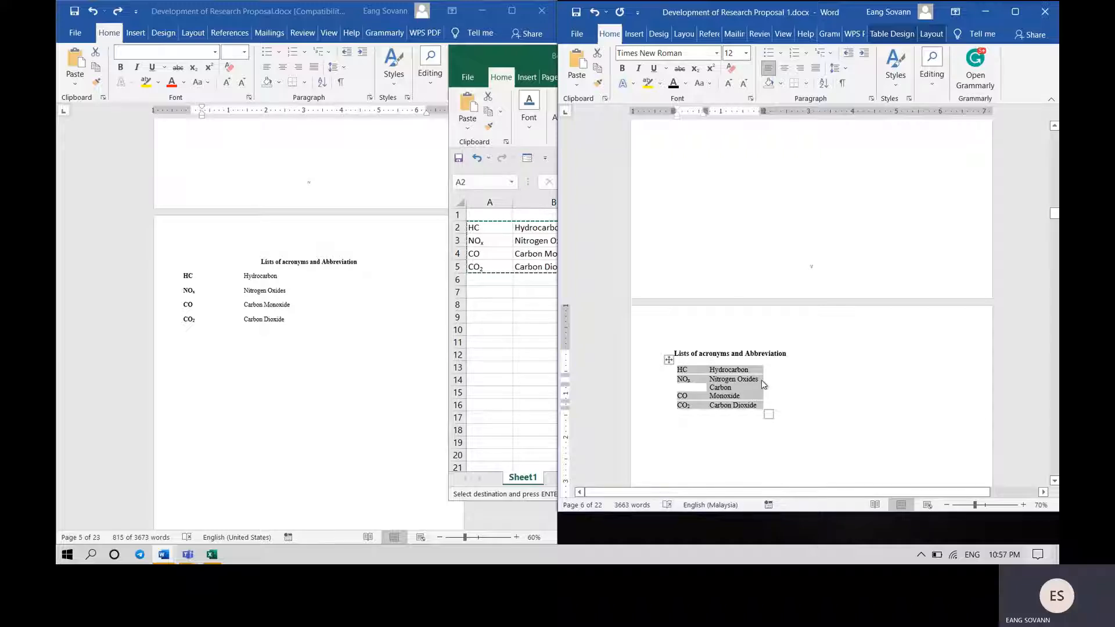
{"action": "left_click_drag", "start_coordinate": [762, 380], "coordinate": [784, 381]}
{"action": "left_click", "coordinate": [826, 376]}
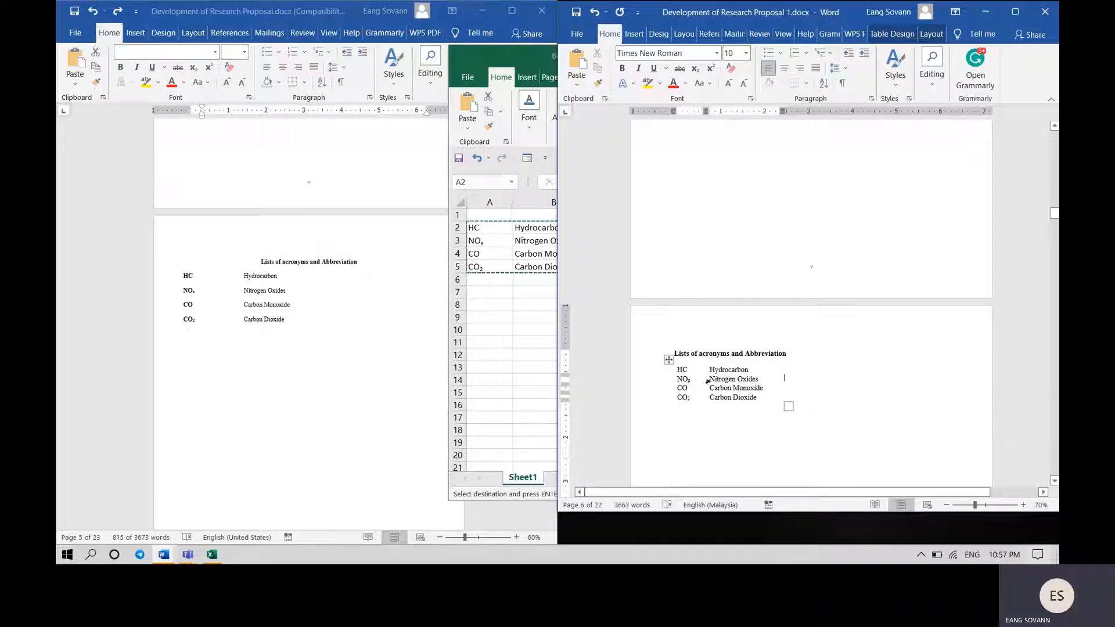
- Make the abbreviations HC, NOx, CO and CO2 in the table's first column bold
{"action": "left_click", "coordinate": [674, 370]}
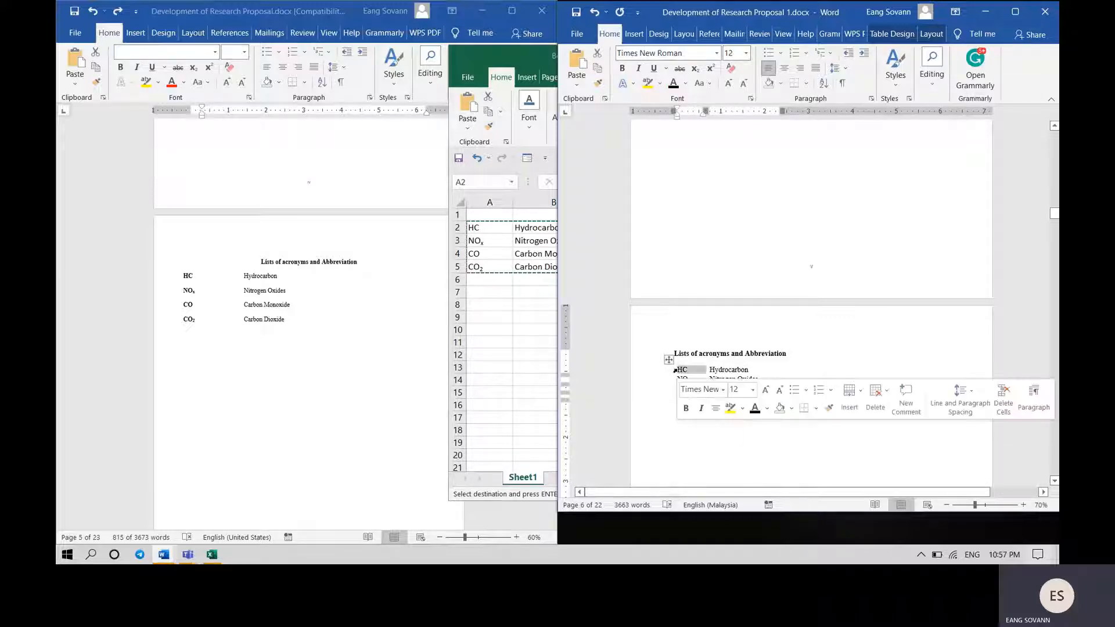
{"action": "left_click", "coordinate": [776, 370]}
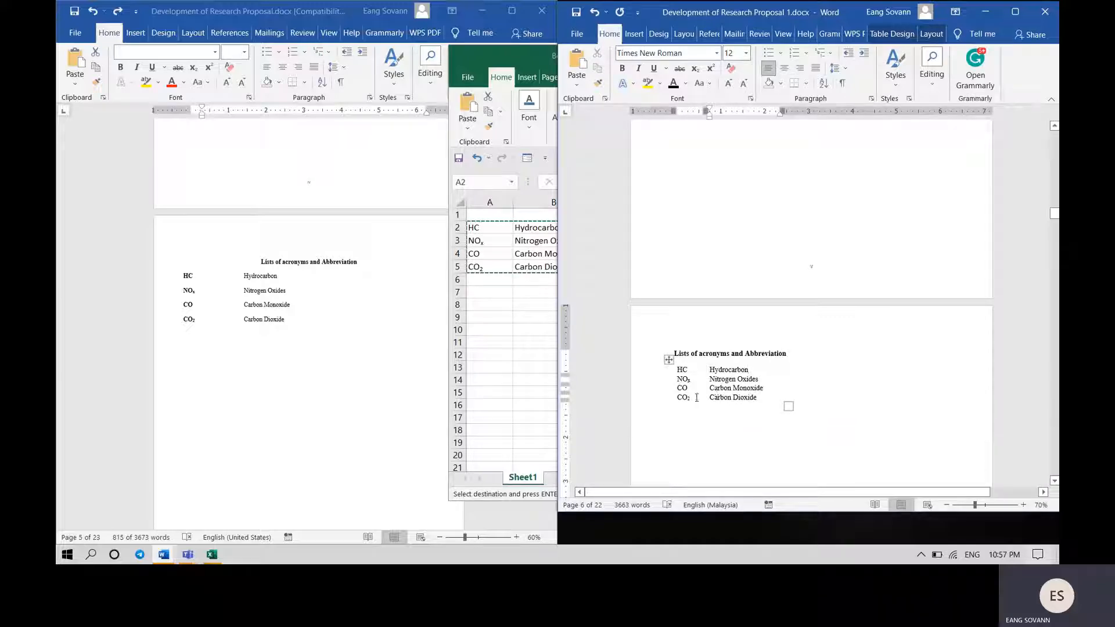
{"action": "left_click_drag", "start_coordinate": [693, 398], "coordinate": [683, 371]}
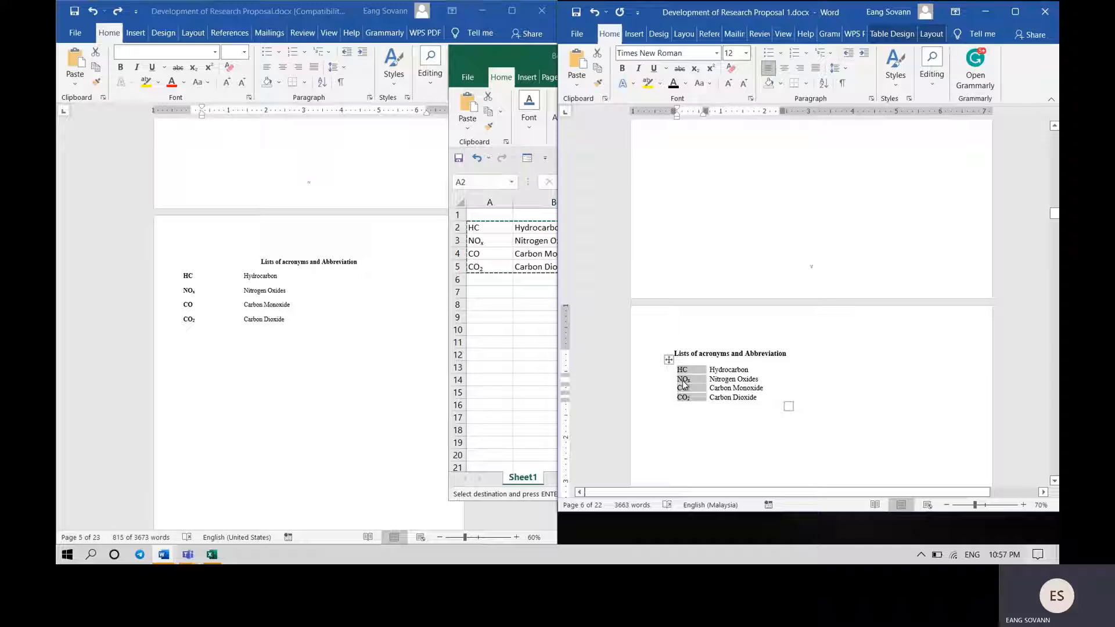
{"action": "key", "text": "ctrl+b"}
- Set double line spacing for the acronyms heading and table, with no added space between paragraphs of the same style
{"action": "left_click_drag", "start_coordinate": [766, 399], "coordinate": [684, 349]}
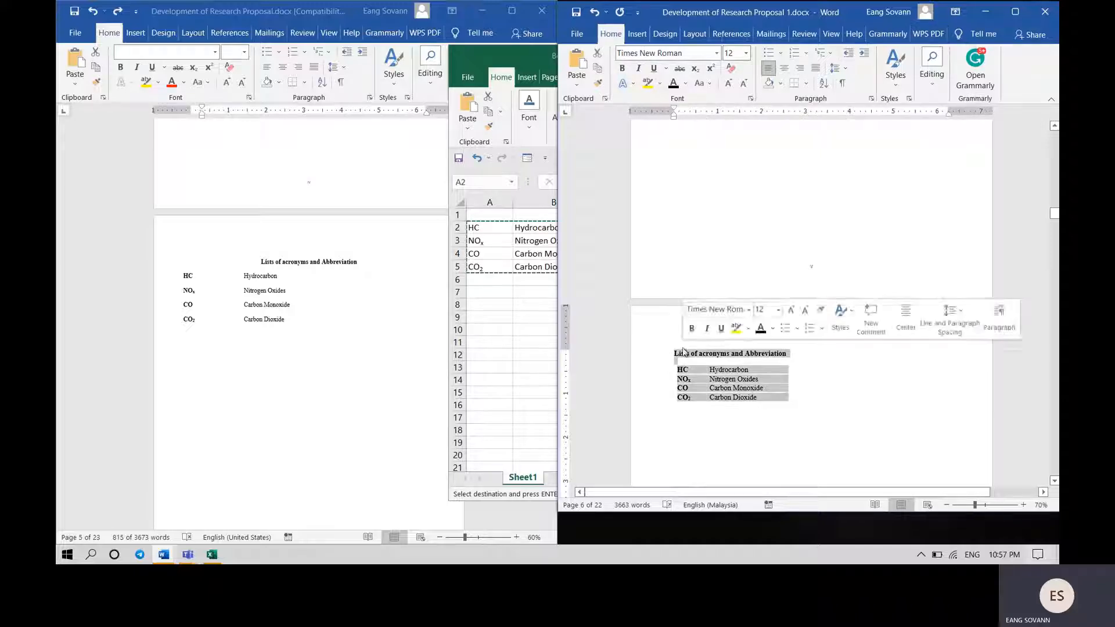
{"action": "left_click", "coordinate": [871, 98]}
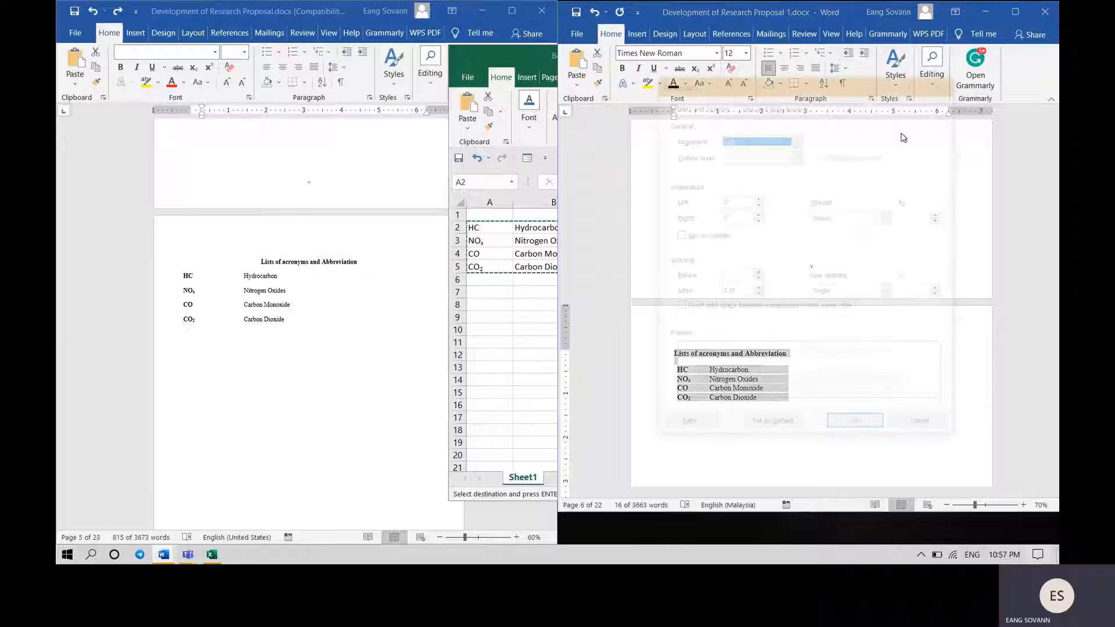
{"action": "left_click", "coordinate": [887, 292]}
{"action": "left_click", "coordinate": [842, 322]}
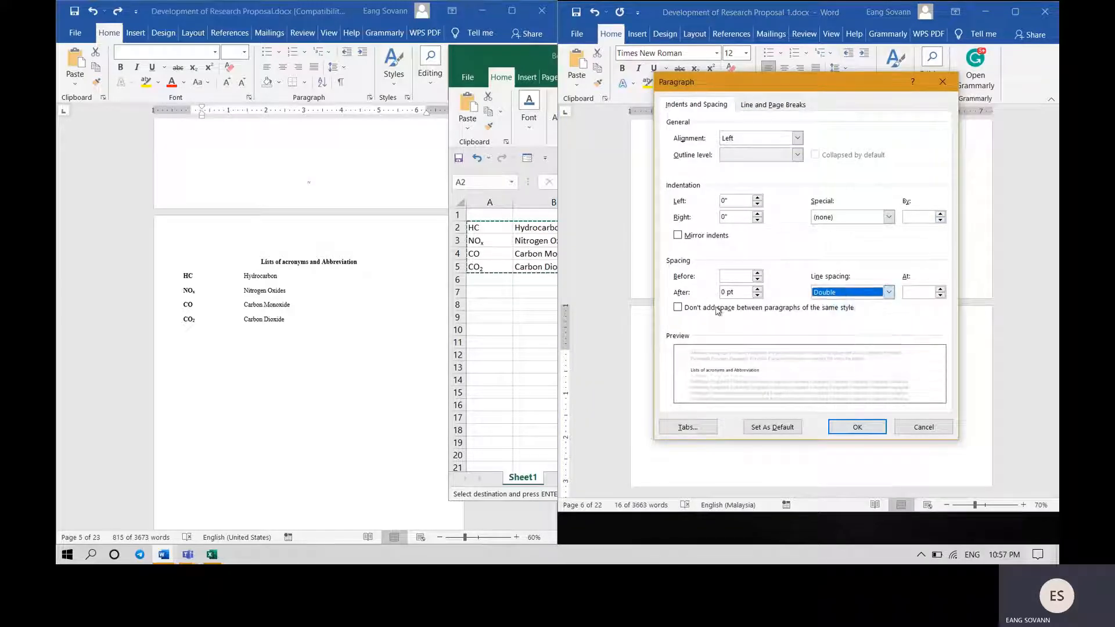
{"action": "left_click", "coordinate": [717, 309]}
{"action": "left_click", "coordinate": [849, 432]}
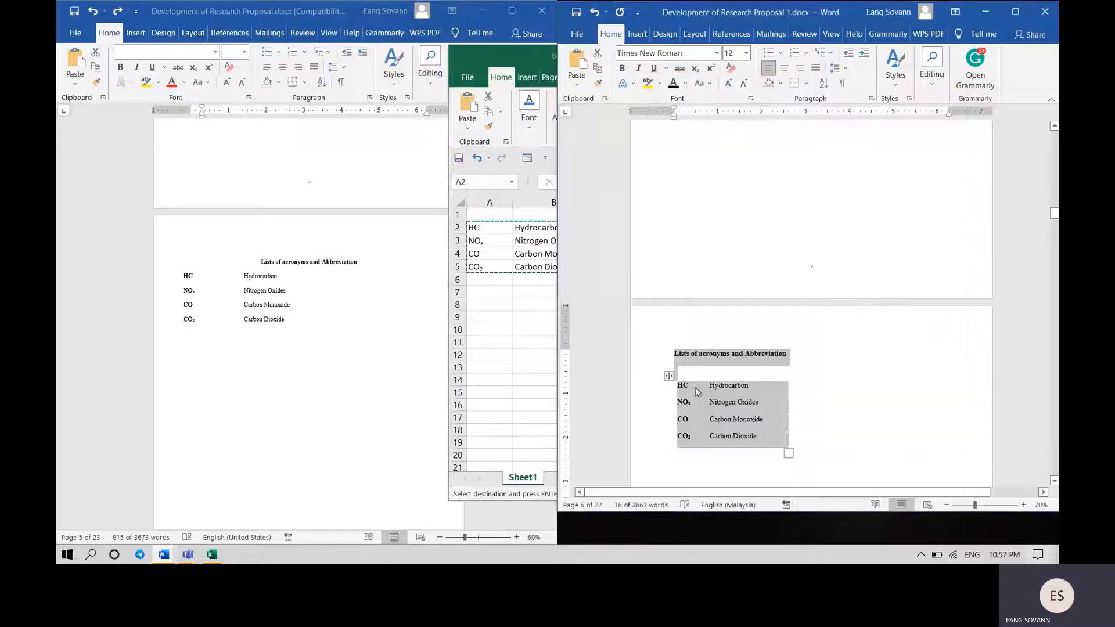
- Shift the left indent of the abbreviation table's text so it lines up with the page's left margin
{"action": "right_click", "coordinate": [675, 386]}
{"action": "left_click", "coordinate": [672, 387]}
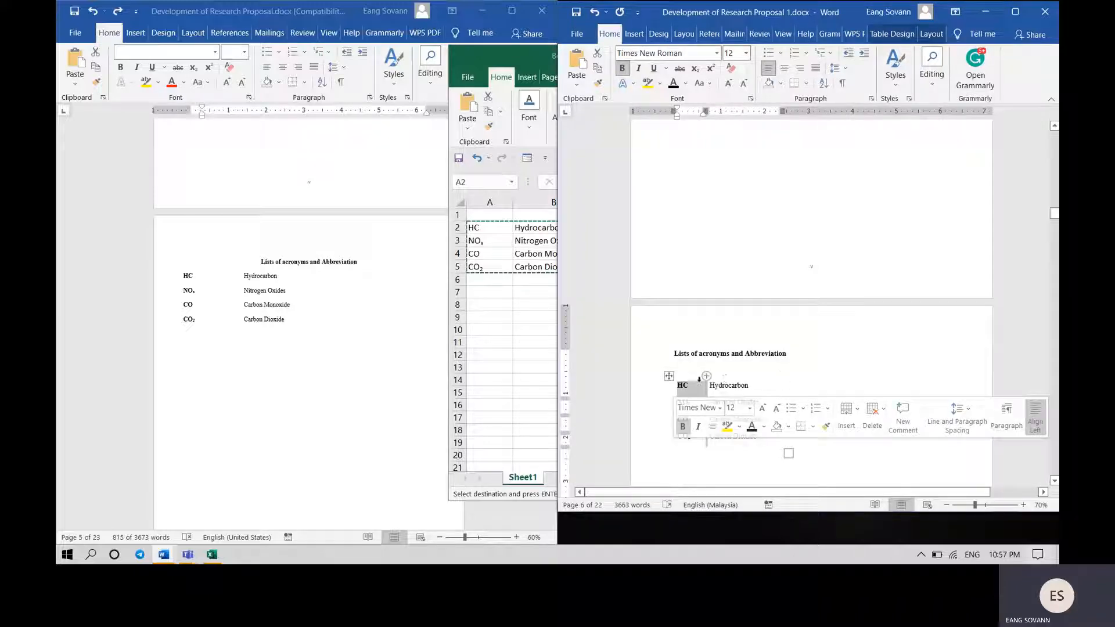
{"action": "left_click", "coordinate": [678, 394]}
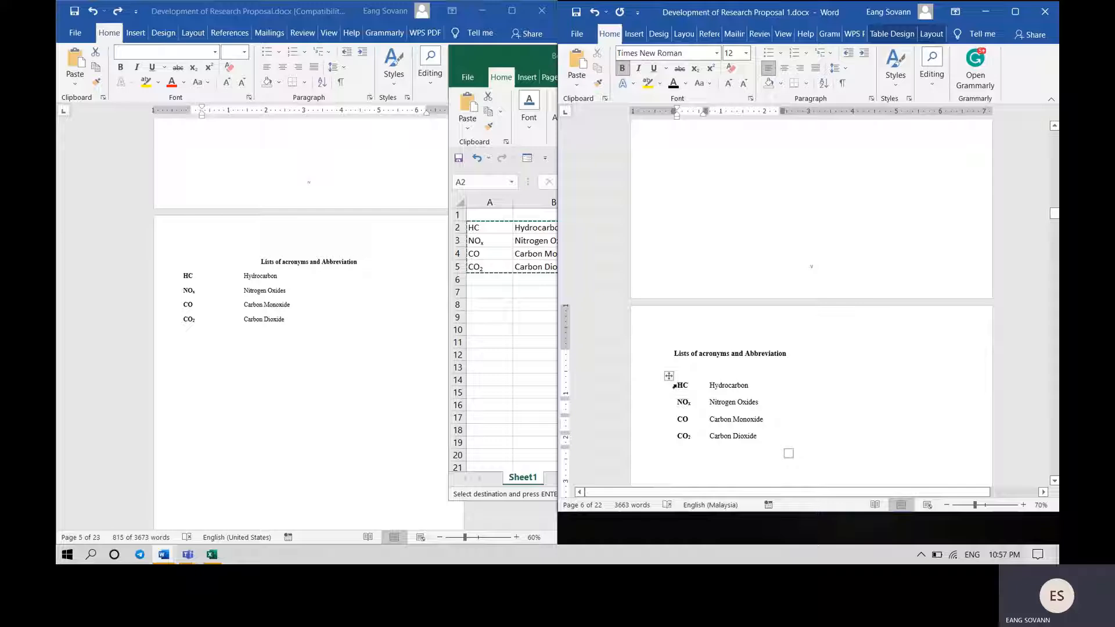
{"action": "left_click", "coordinate": [677, 374]}
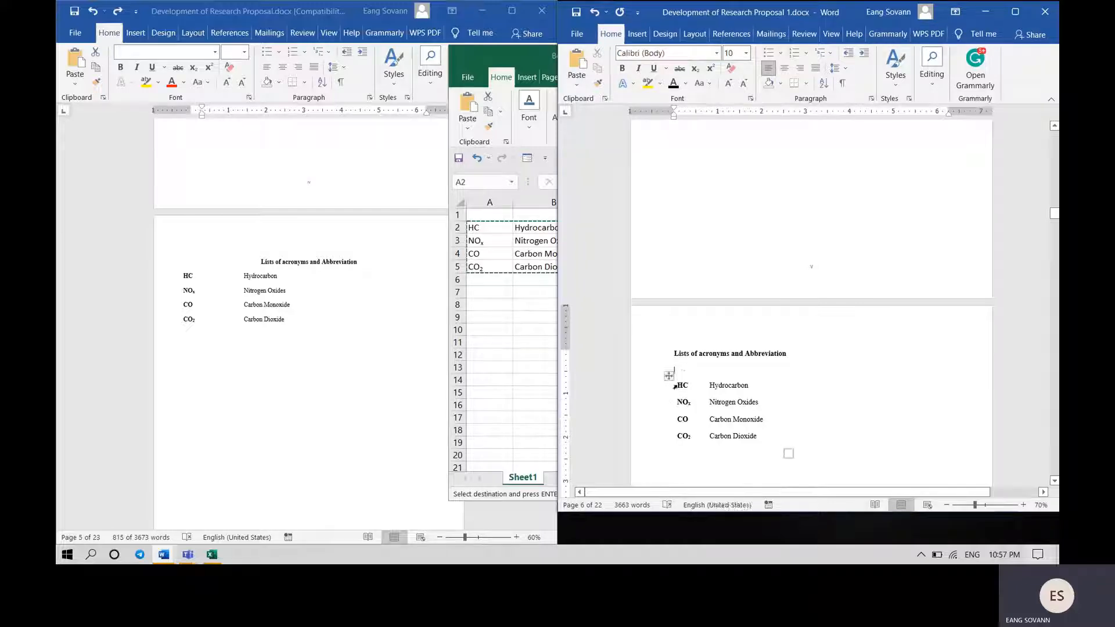
{"action": "left_click", "coordinate": [678, 386]}
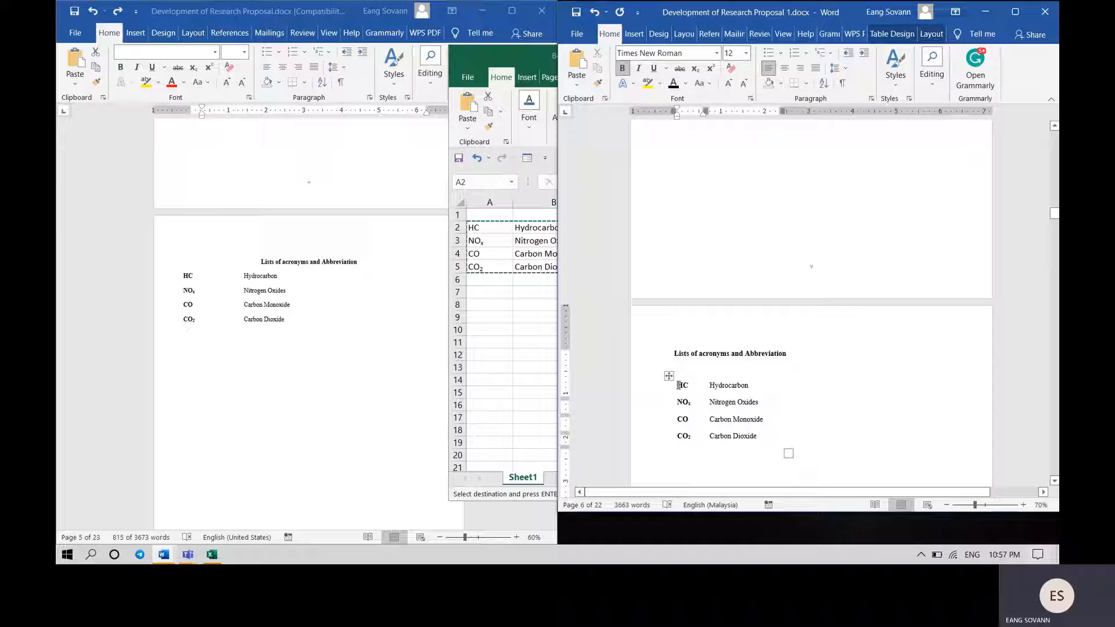
{"action": "left_click_drag", "start_coordinate": [678, 385], "coordinate": [754, 438]}
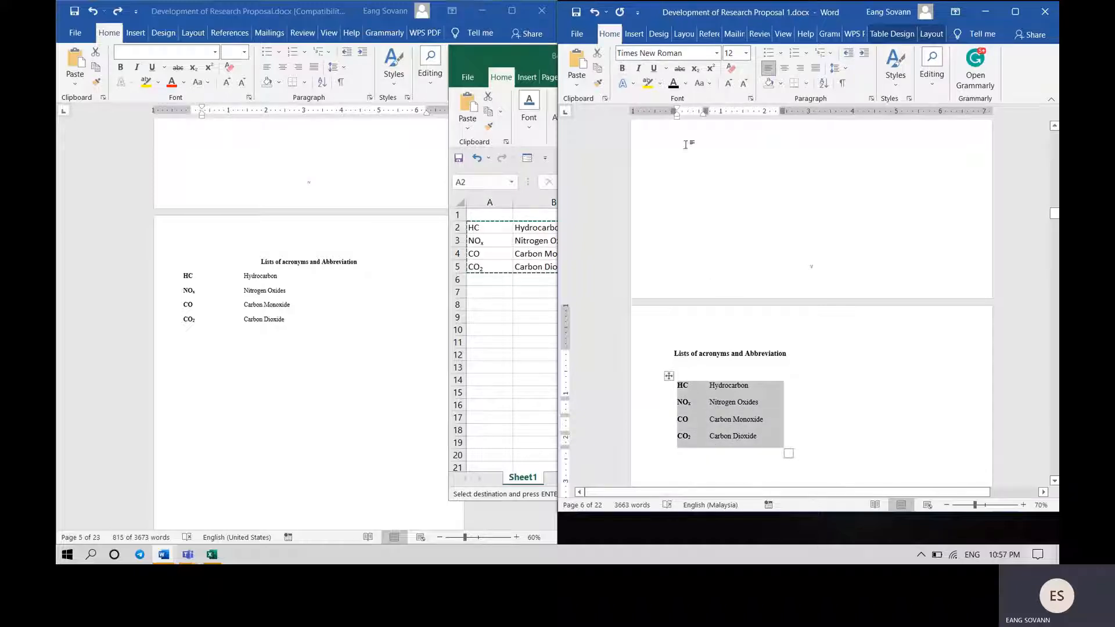
{"action": "left_click_drag", "start_coordinate": [676, 112], "coordinate": [674, 118]}
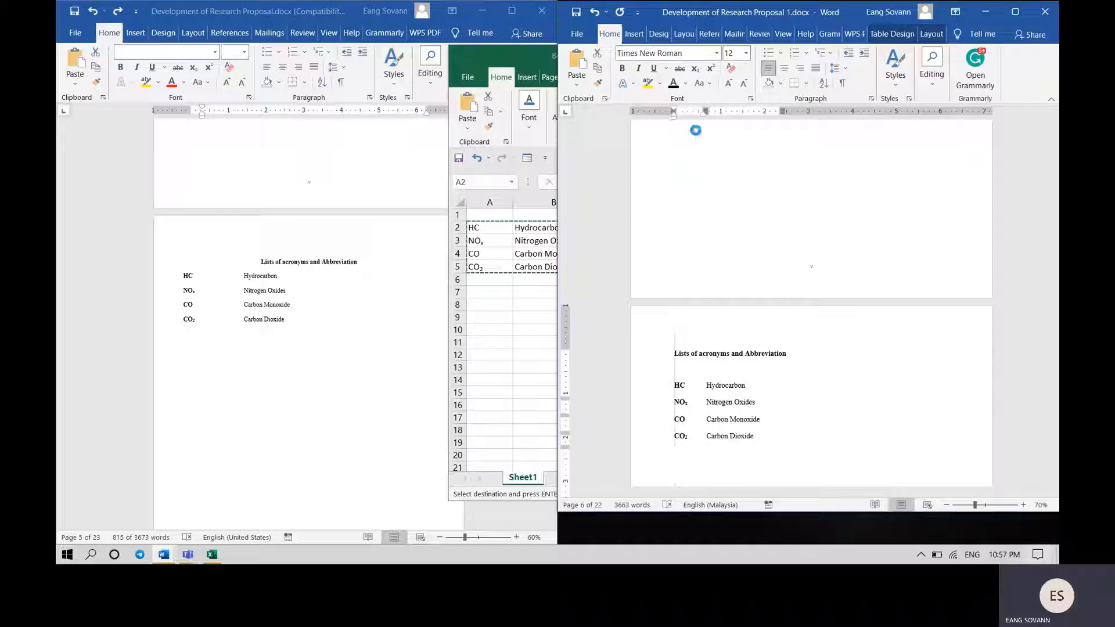
- Delete the empty line between the acronyms heading and the table, and centre the heading
{"action": "left_click", "coordinate": [743, 375]}
{"action": "key", "text": "BackSpace"}
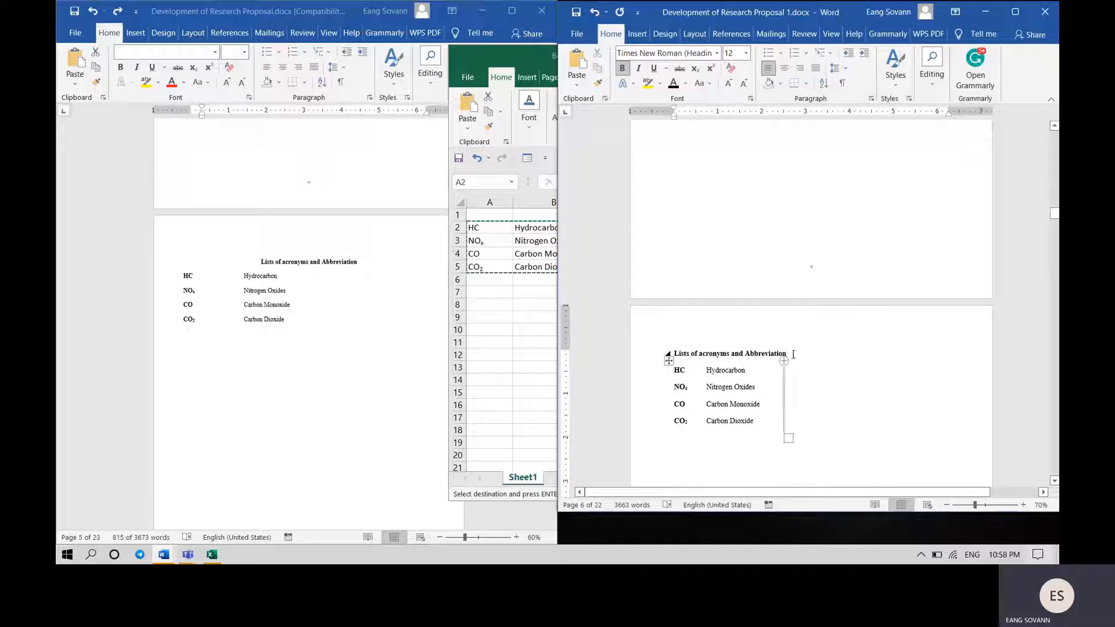
{"action": "left_click_drag", "start_coordinate": [795, 351], "coordinate": [684, 357]}
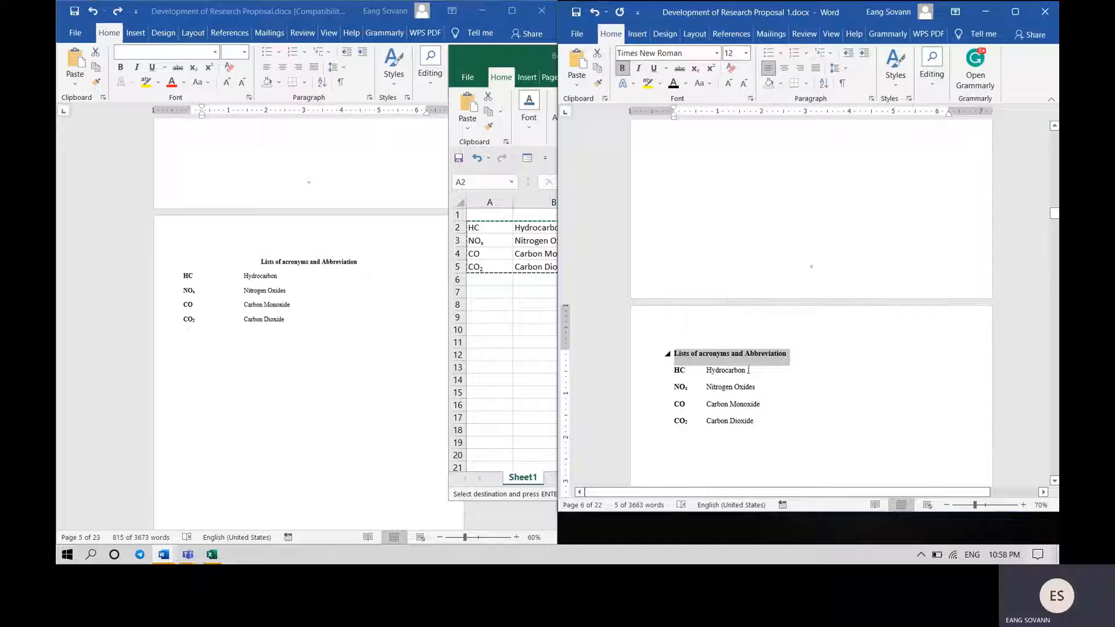
{"action": "left_click", "coordinate": [784, 68]}
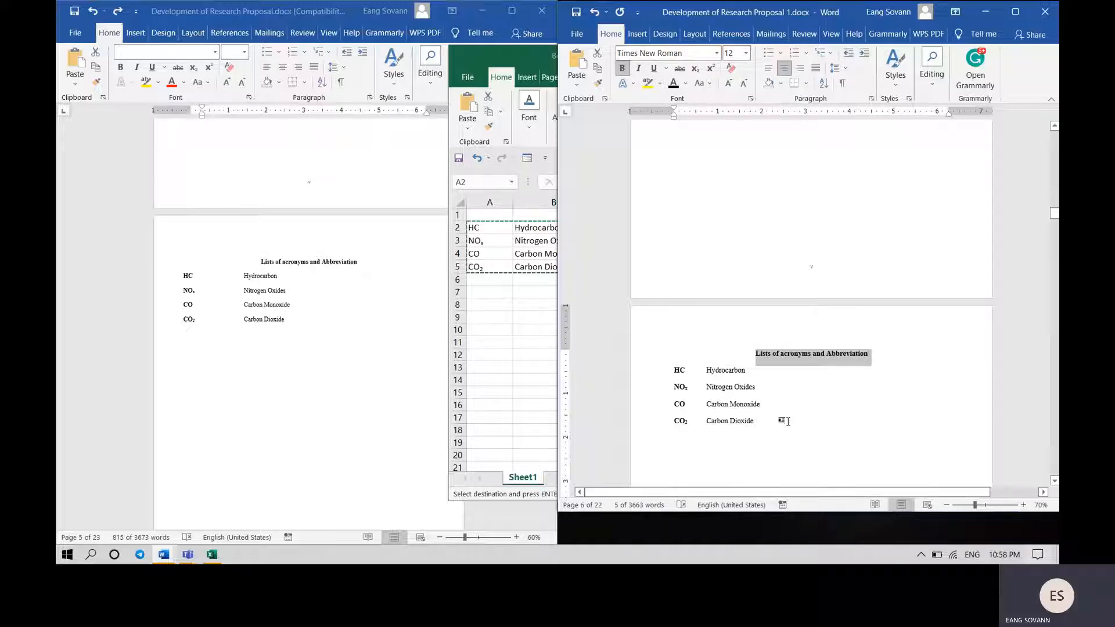
- Reapply double line spacing to the centred heading and the table, keeping same-style paragraphs free of extra space
{"action": "left_click_drag", "start_coordinate": [787, 422], "coordinate": [749, 347]}
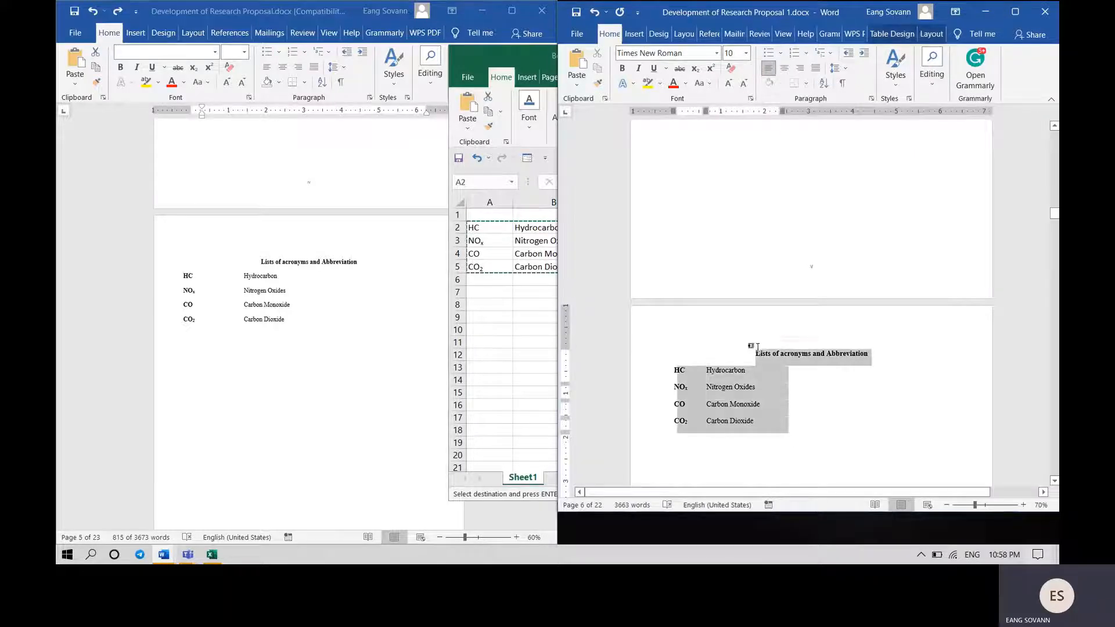
{"action": "left_click", "coordinate": [871, 98]}
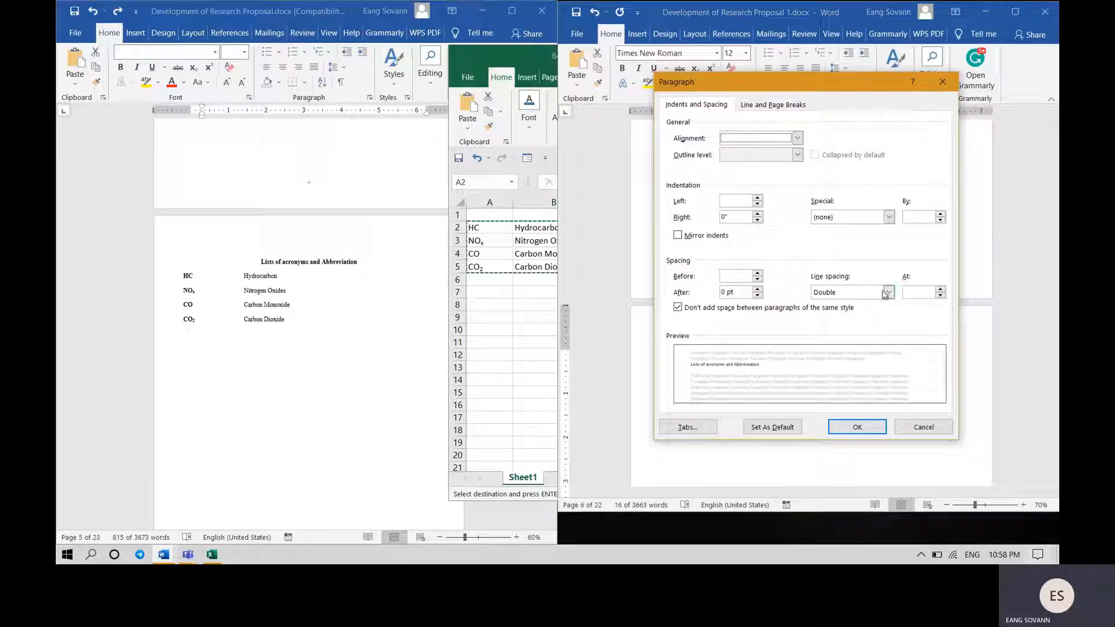
{"action": "left_click", "coordinate": [887, 292]}
{"action": "left_click", "coordinate": [830, 321]}
{"action": "left_click", "coordinate": [705, 311]}
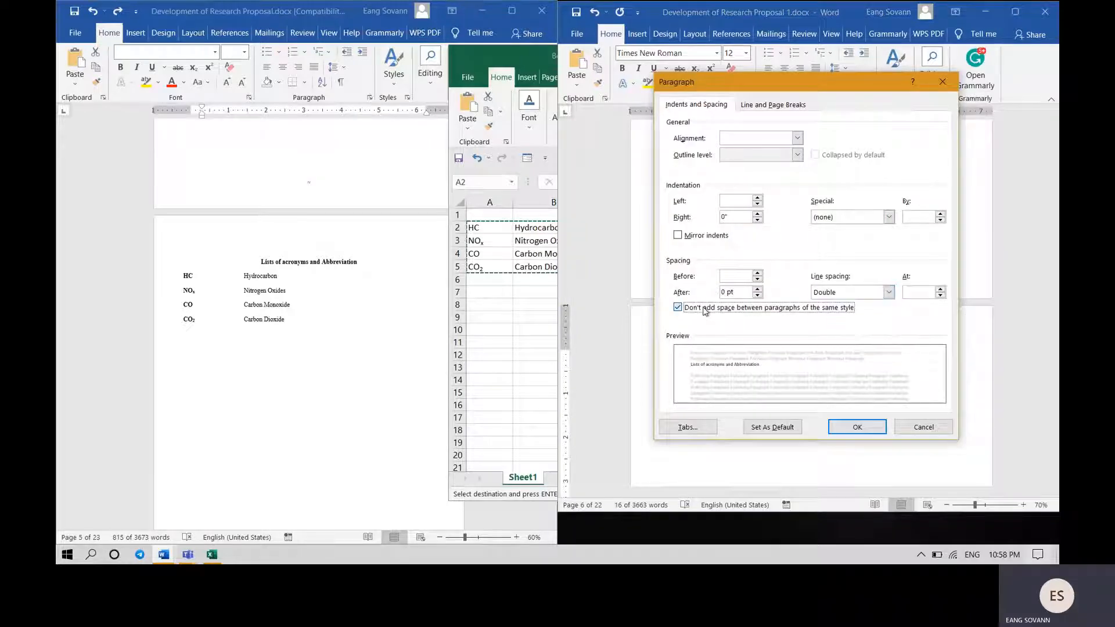
{"action": "left_click", "coordinate": [874, 428]}
{"action": "left_click", "coordinate": [846, 402]}
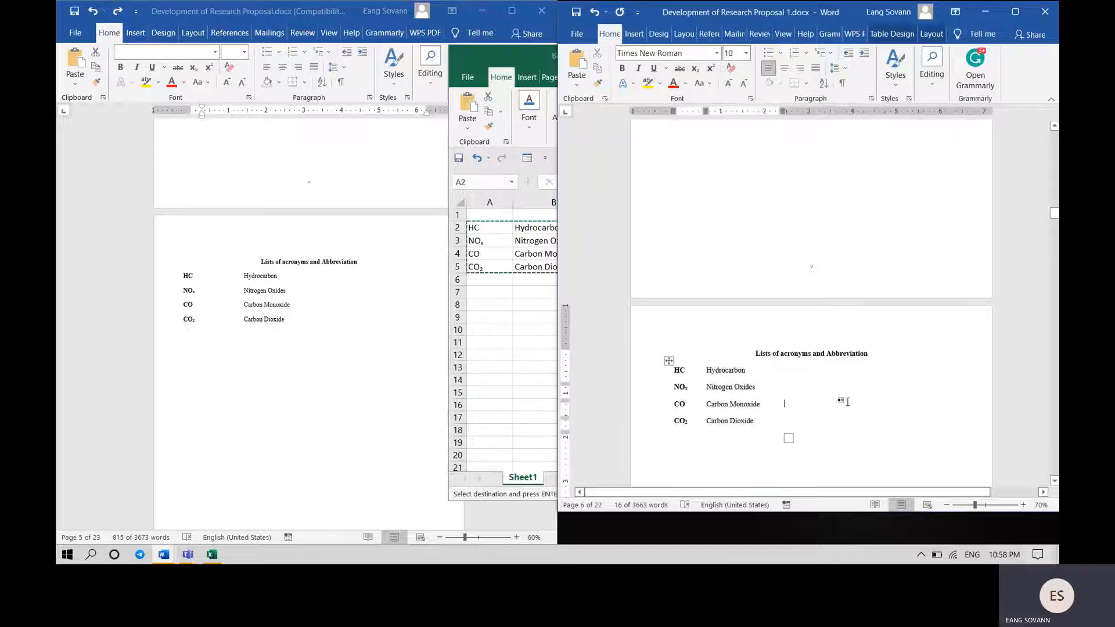
- Review the pages after the abbreviation list through the Introduction, then check back up to the List of Tables
{"action": "scroll", "coordinate": [847, 402], "scroll_direction": "down", "scroll_amount": 5}
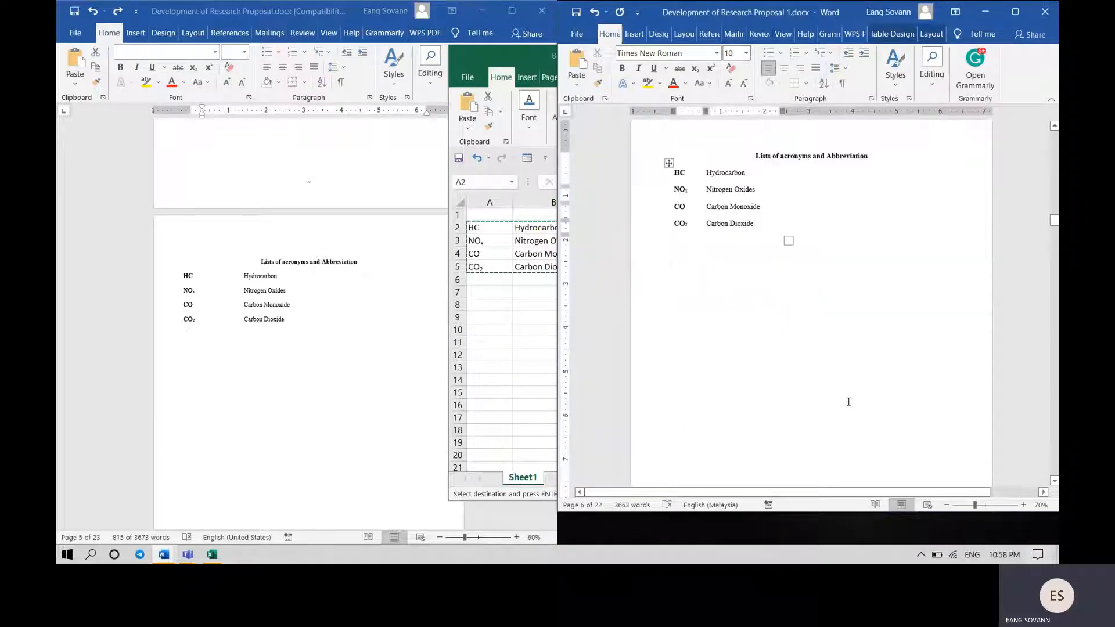
{"action": "scroll", "coordinate": [848, 401], "scroll_direction": "down", "scroll_amount": 12}
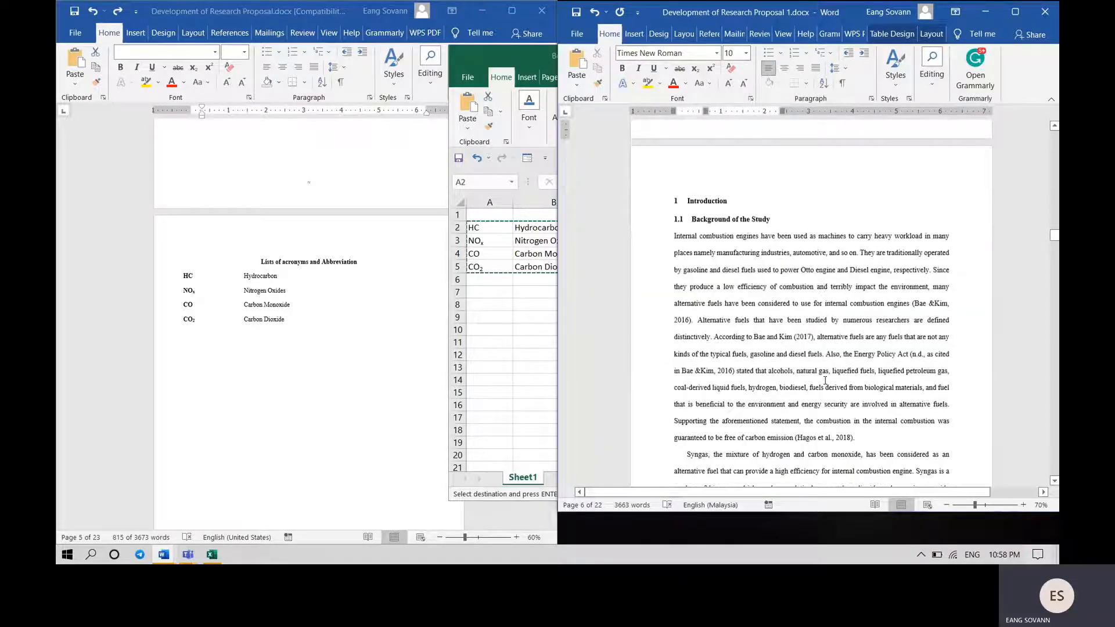
{"action": "scroll", "coordinate": [825, 380], "scroll_direction": "down", "scroll_amount": 8}
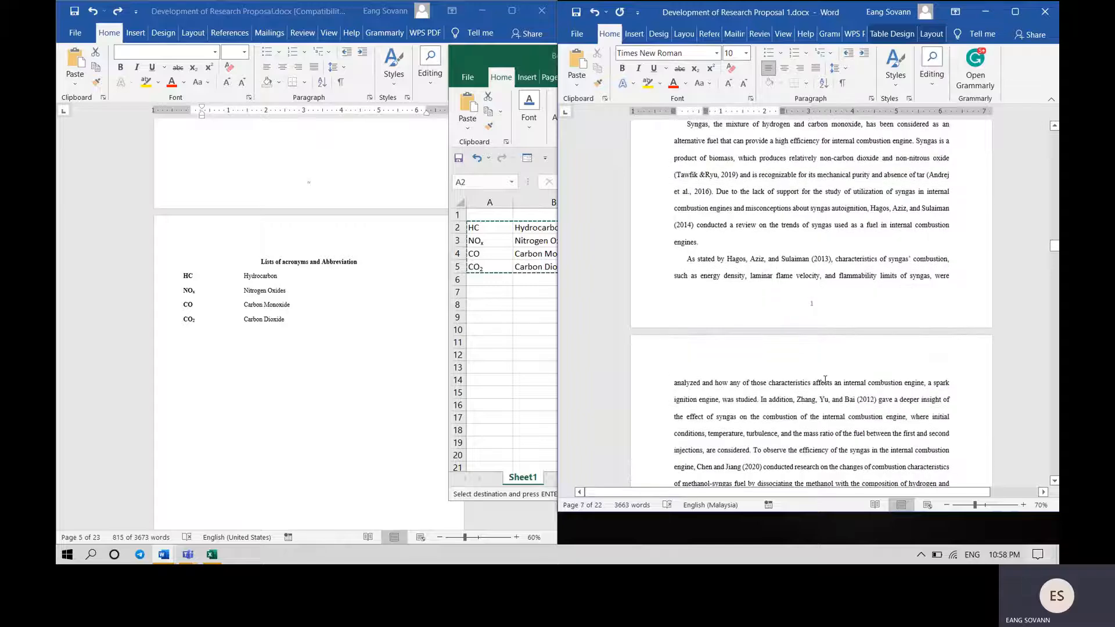
{"action": "scroll", "coordinate": [825, 380], "scroll_direction": "up", "scroll_amount": 18}
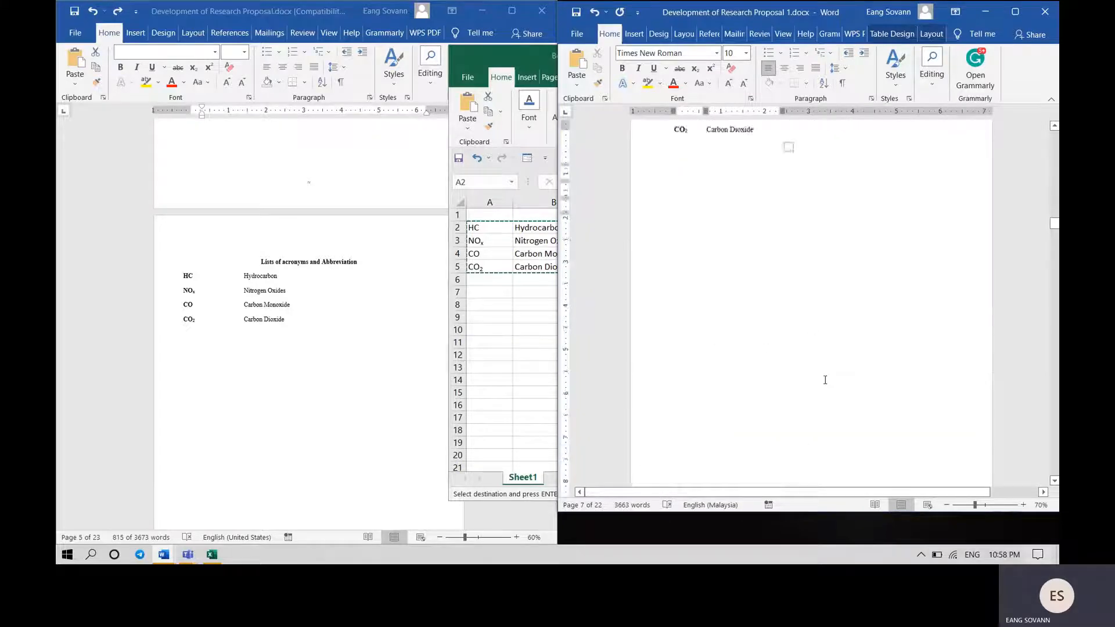
{"action": "scroll", "coordinate": [825, 379], "scroll_direction": "up", "scroll_amount": 15}
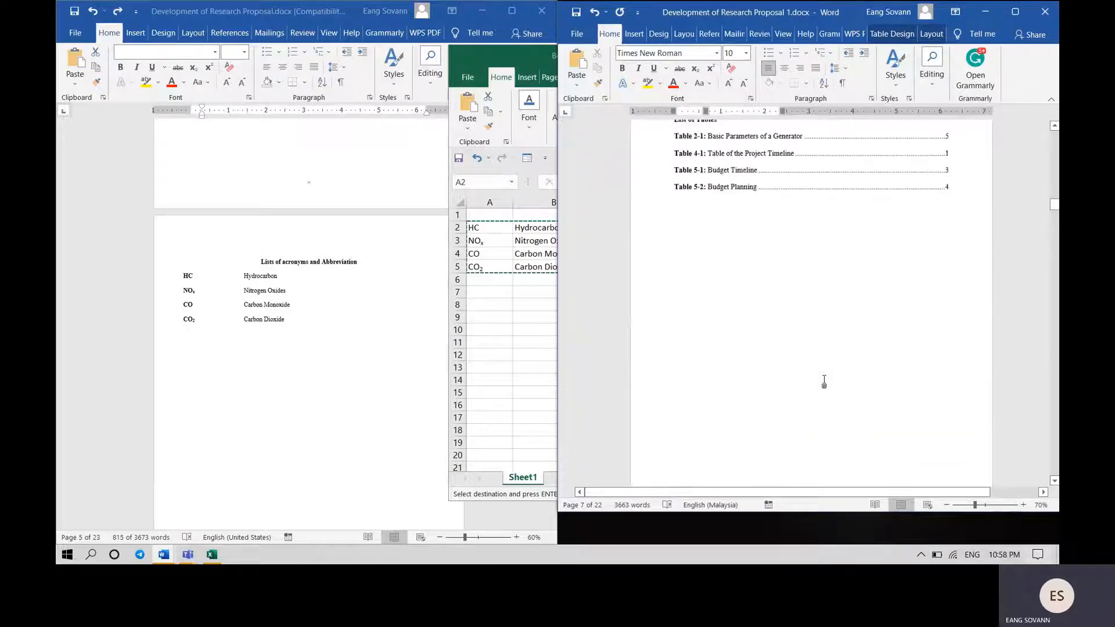
{"action": "scroll", "coordinate": [824, 381], "scroll_direction": "up", "scroll_amount": 2}
{"action": "scroll", "coordinate": [823, 381], "scroll_direction": "down", "scroll_amount": 2}
{"action": "scroll", "coordinate": [824, 381], "scroll_direction": "up", "scroll_amount": 5}
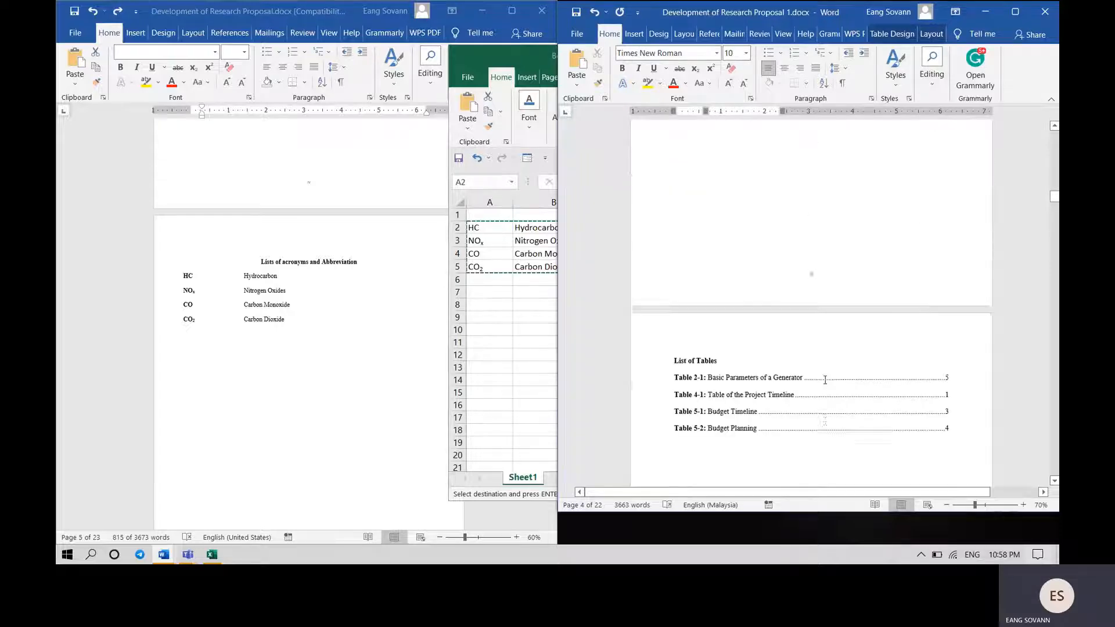
- Try removing the page number from the cover page's footer and check the effect on the Acknowledgements page
{"action": "scroll", "coordinate": [825, 381], "scroll_direction": "up", "scroll_amount": 10}
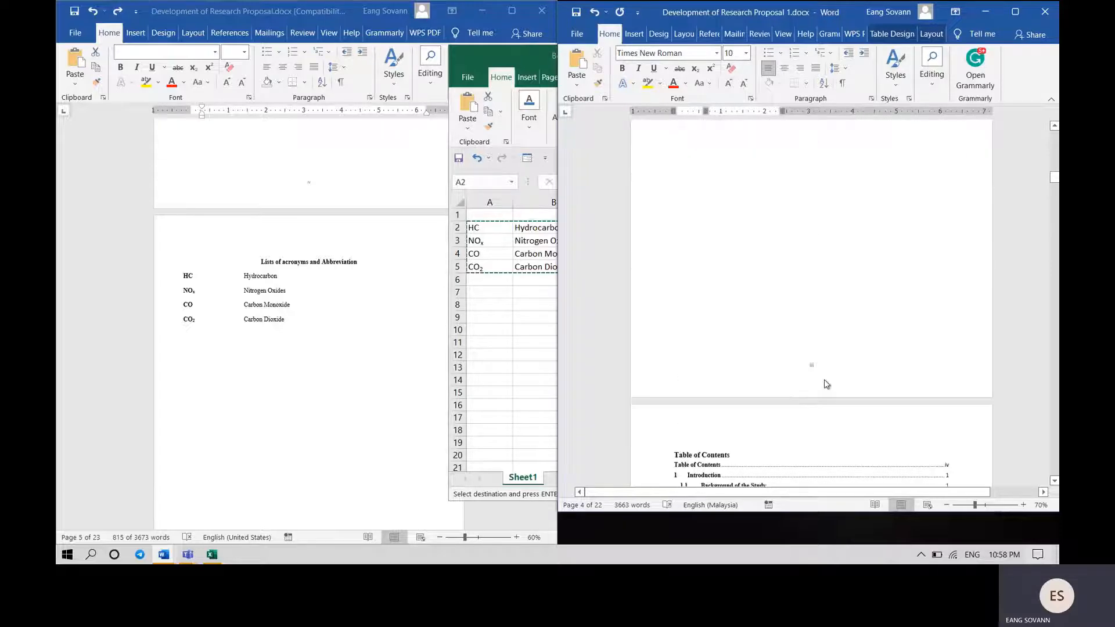
{"action": "scroll", "coordinate": [826, 381], "scroll_direction": "up", "scroll_amount": 15}
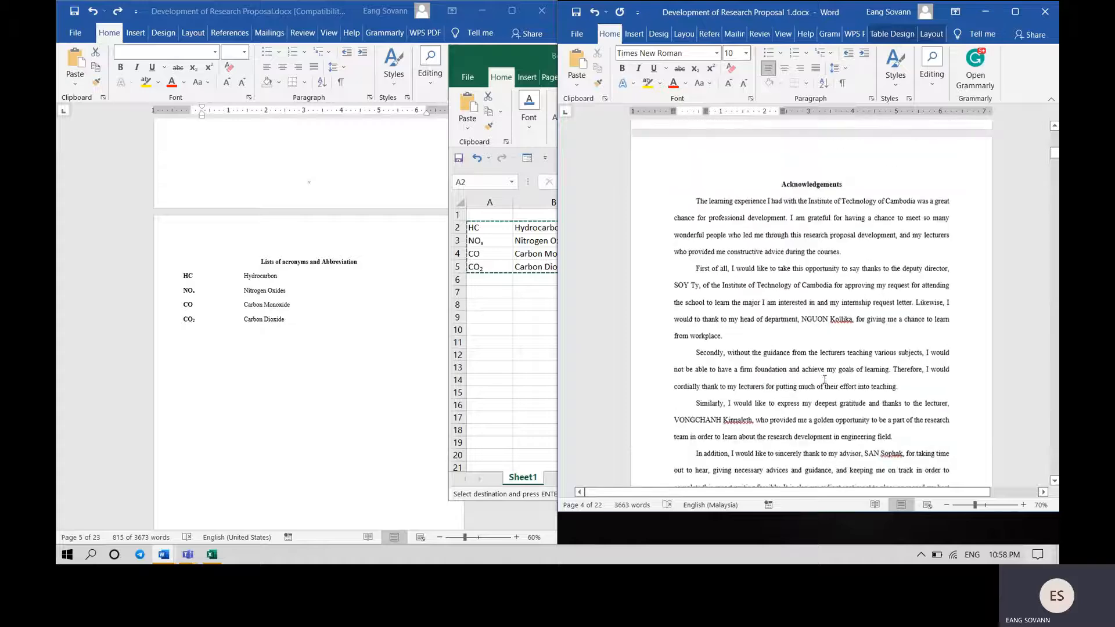
{"action": "scroll", "coordinate": [823, 380], "scroll_direction": "up", "scroll_amount": 5}
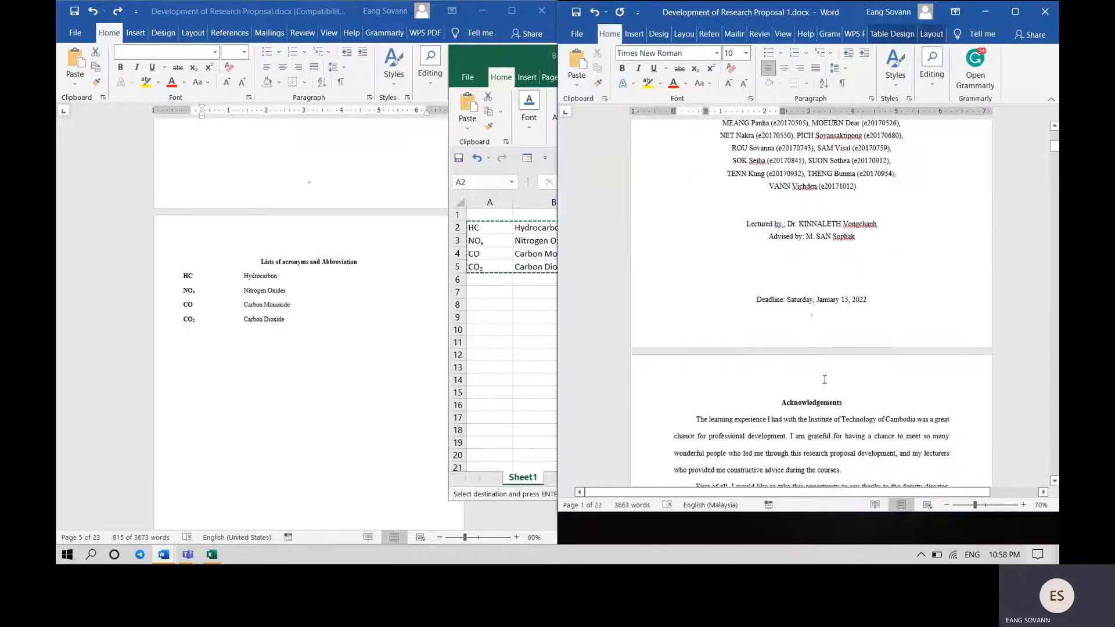
{"action": "scroll", "coordinate": [825, 379], "scroll_direction": "up", "scroll_amount": 1}
{"action": "double_click", "coordinate": [825, 343]}
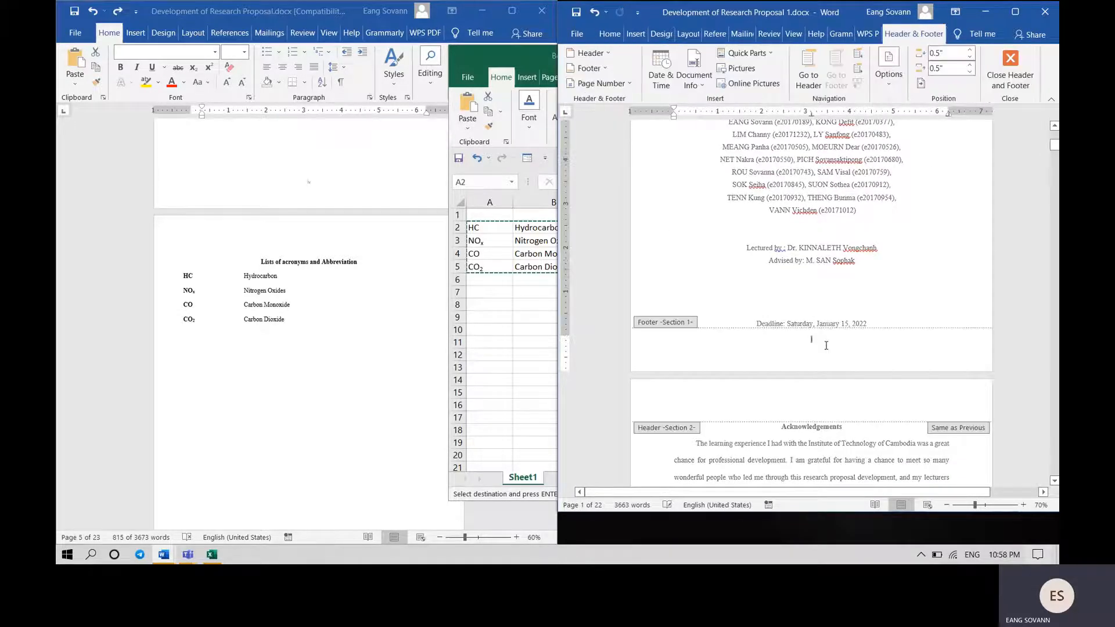
{"action": "double_click", "coordinate": [813, 340]}
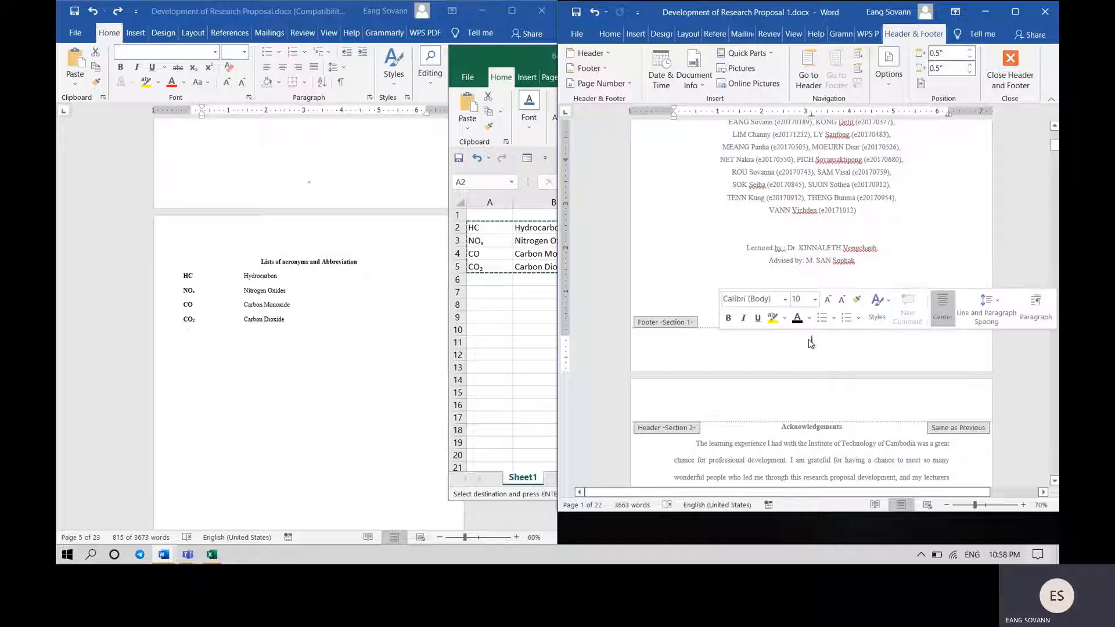
{"action": "left_click", "coordinate": [599, 55]}
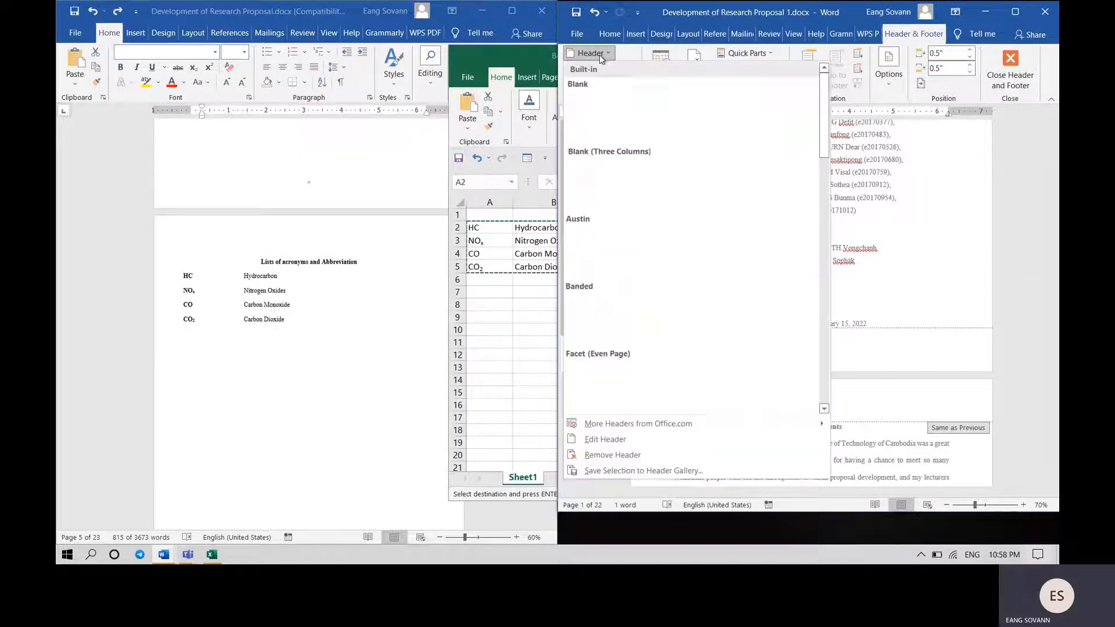
{"action": "left_click", "coordinate": [599, 55]}
{"action": "left_click", "coordinate": [601, 83]}
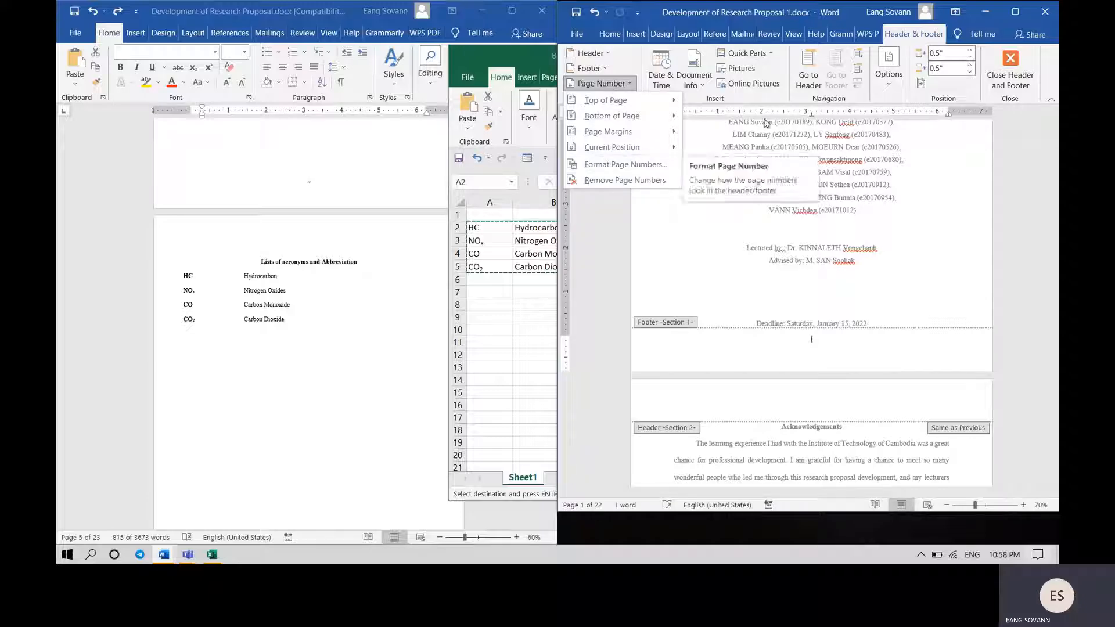
{"action": "left_click", "coordinate": [609, 180]}
{"action": "scroll", "coordinate": [865, 291], "scroll_direction": "down", "scroll_amount": 12}
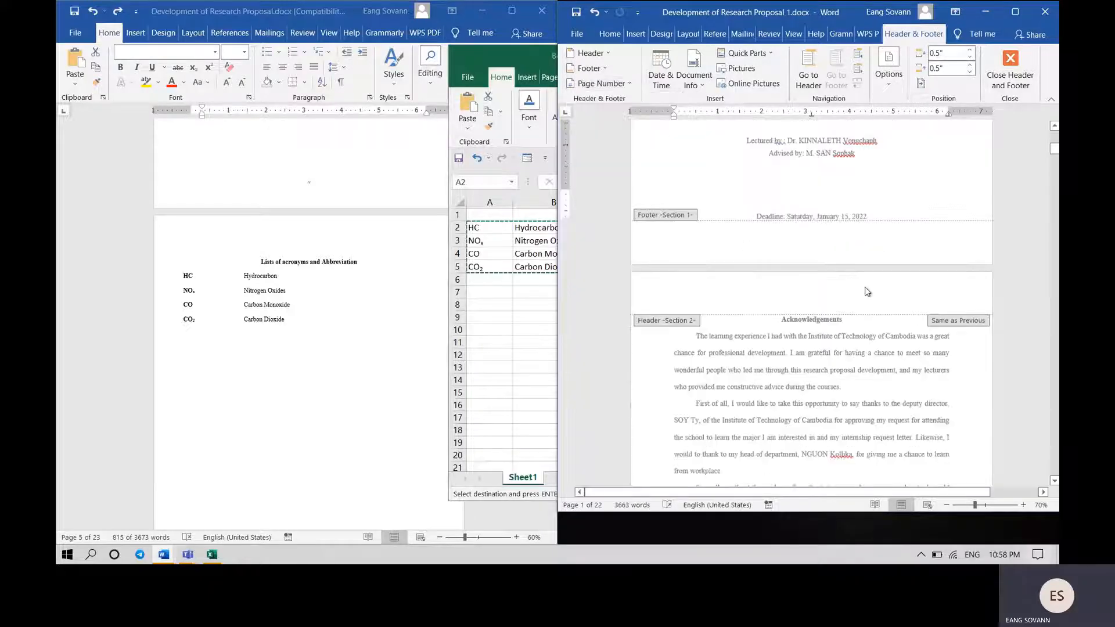
{"action": "scroll", "coordinate": [865, 290], "scroll_direction": "up", "scroll_amount": 8}
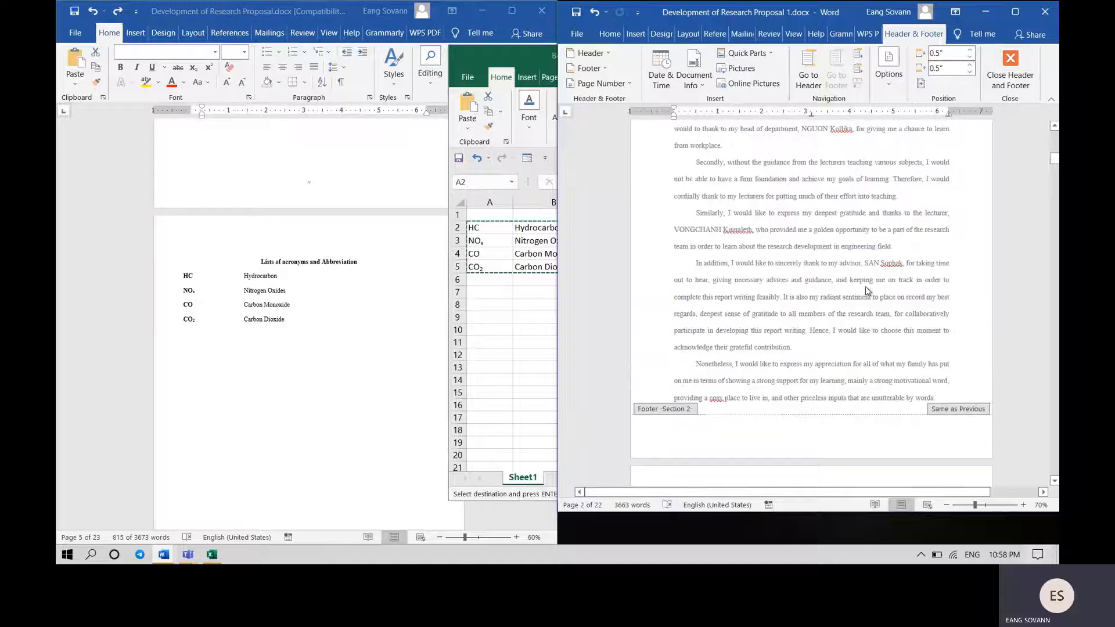
- Insert a Plain Number 2 page number at the bottom of the page from the Section 1 footer
{"action": "left_click", "coordinate": [601, 83]}
{"action": "mouse_move", "coordinate": [641, 122]}
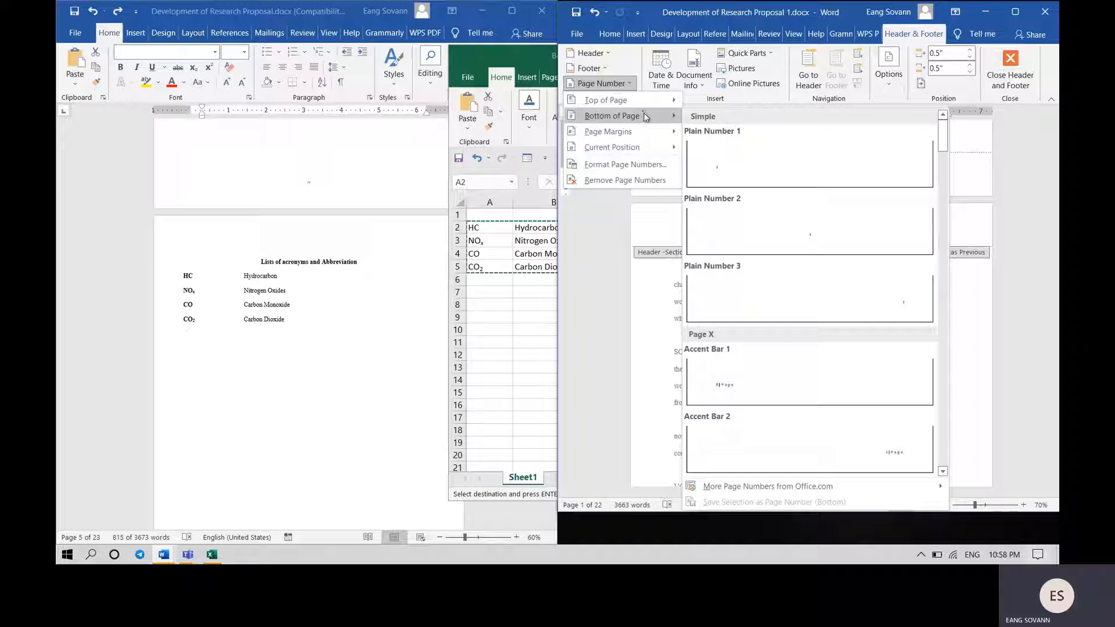
{"action": "left_click", "coordinate": [821, 231]}
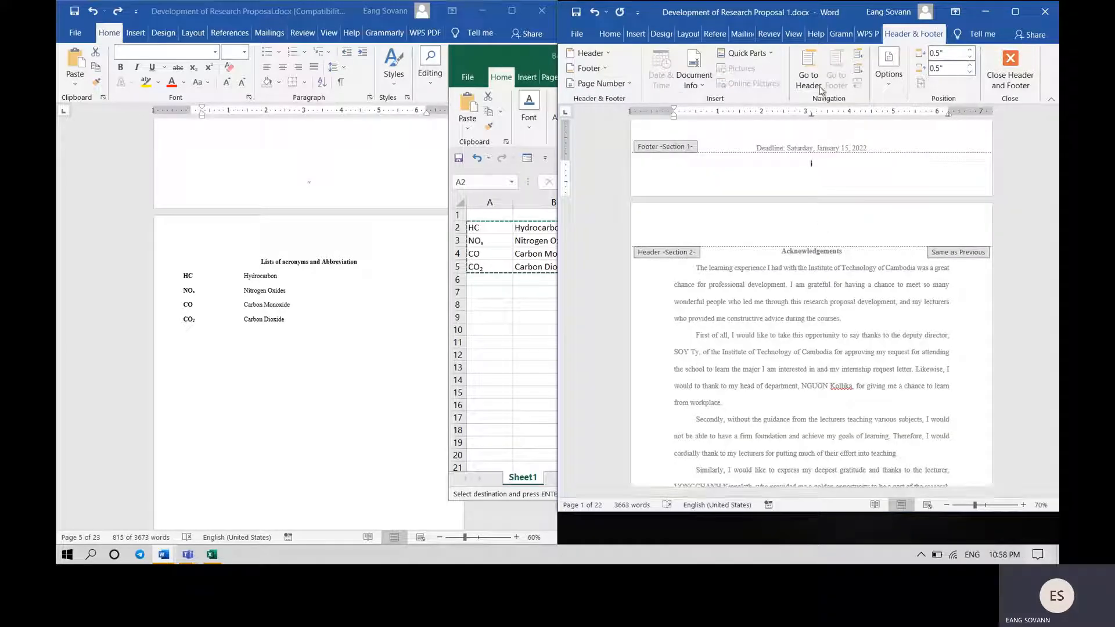
- Enable Different First Page for the cover section and return to the document body
{"action": "left_click", "coordinate": [889, 73]}
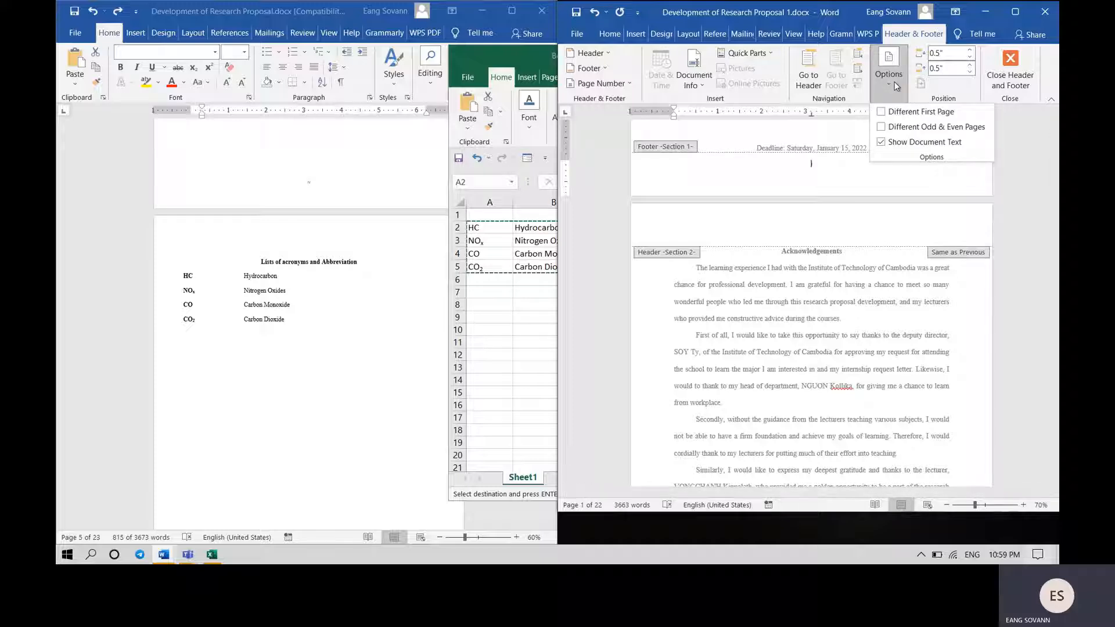
{"action": "left_click", "coordinate": [898, 114]}
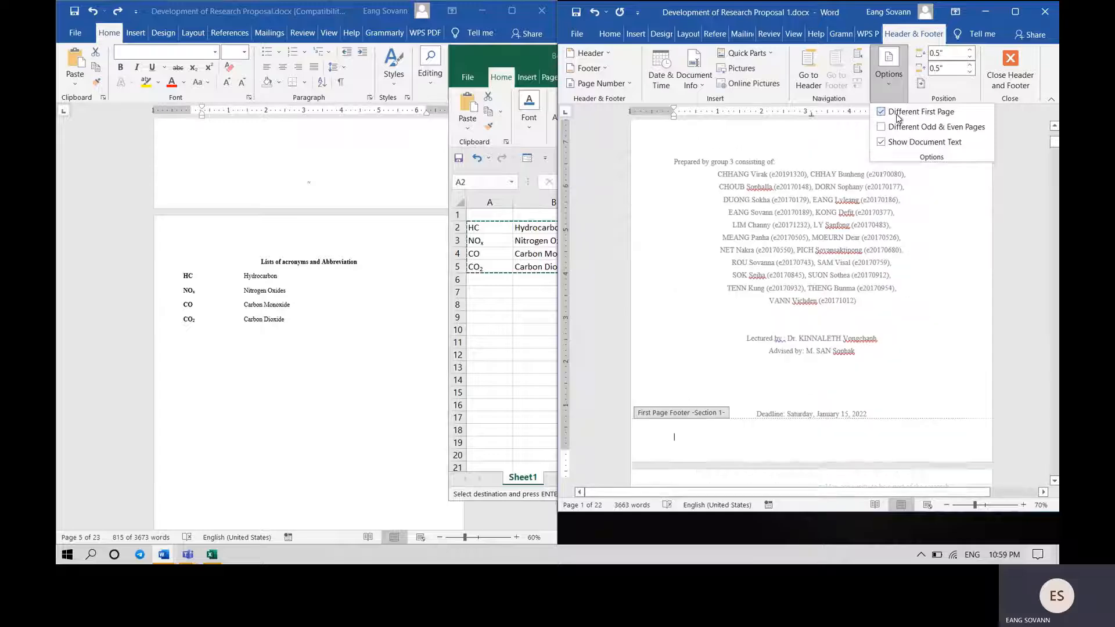
{"action": "scroll", "coordinate": [845, 304], "scroll_direction": "down", "scroll_amount": 10}
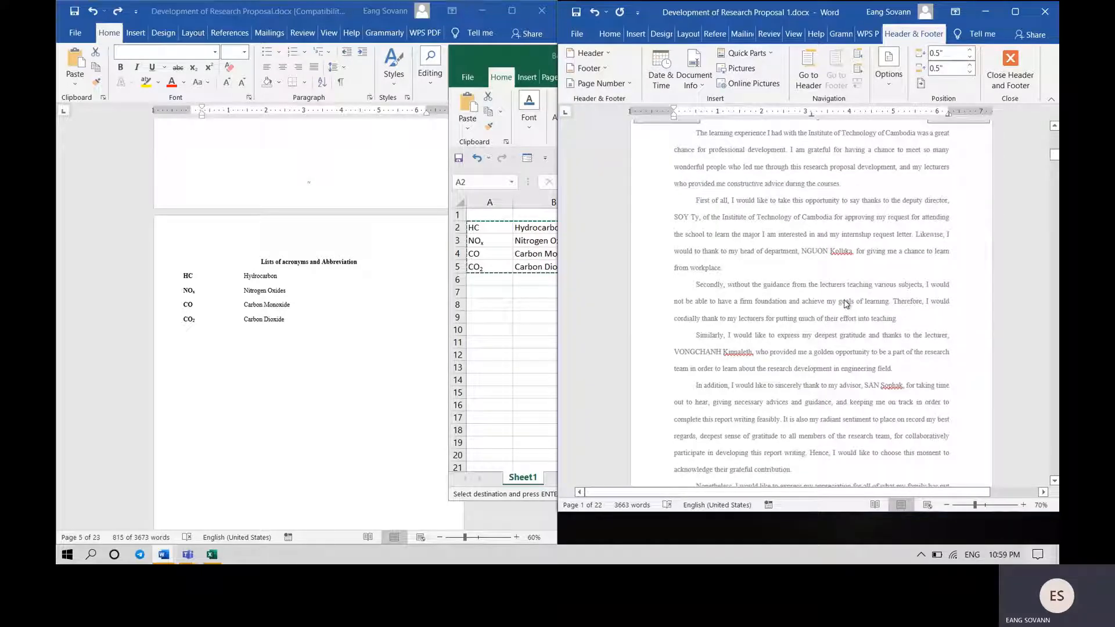
{"action": "double_click", "coordinate": [844, 301]}
- Open the Section 2 footer on the first Acknowledgements page and select its page number
{"action": "scroll", "coordinate": [816, 214], "scroll_direction": "down", "scroll_amount": 3}
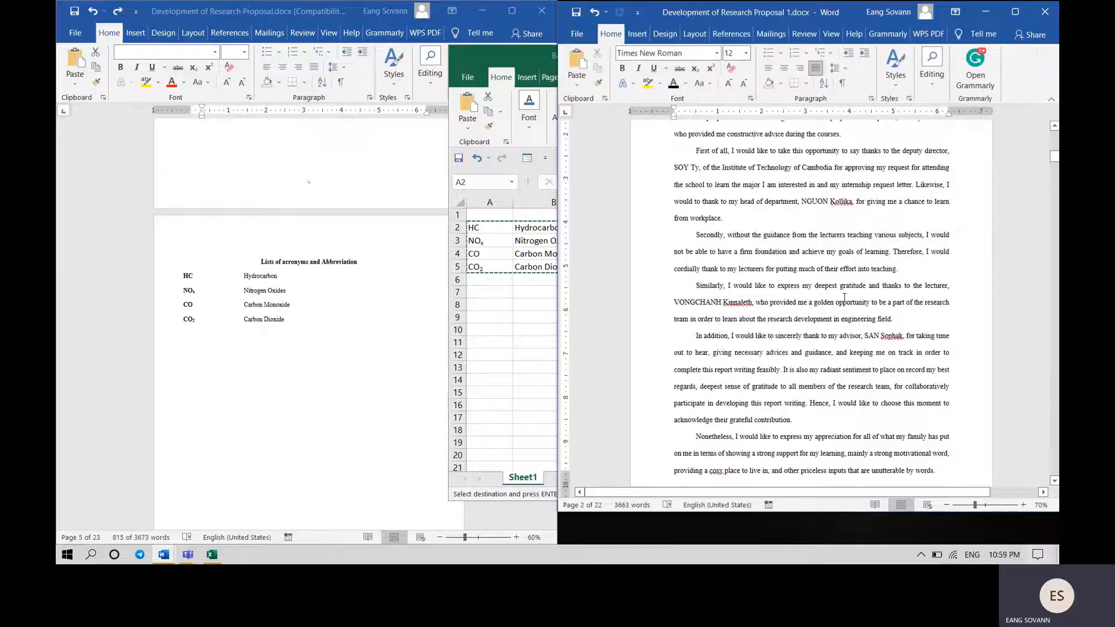
{"action": "scroll", "coordinate": [818, 290], "scroll_direction": "down", "scroll_amount": 3}
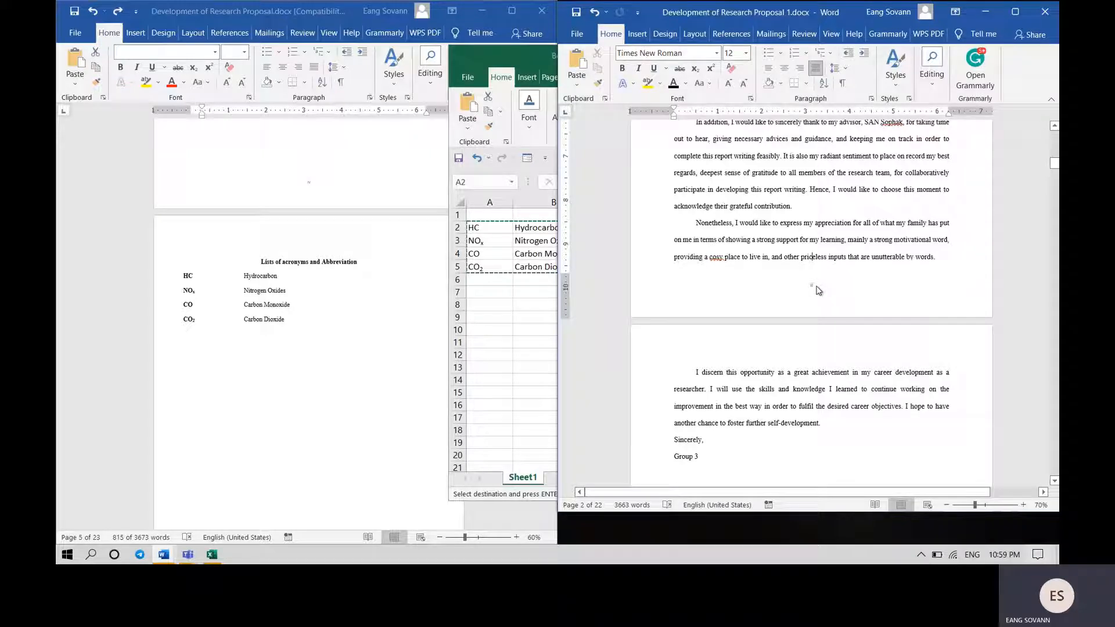
{"action": "double_click", "coordinate": [815, 287]}
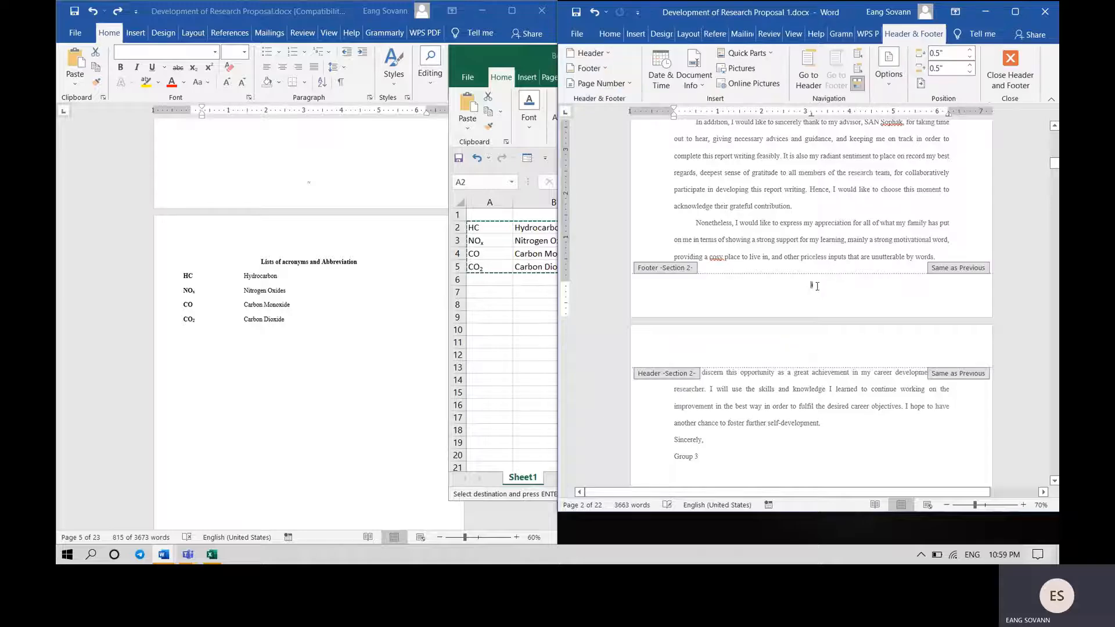
{"action": "left_click", "coordinate": [603, 83]}
{"action": "left_click", "coordinate": [644, 164]}
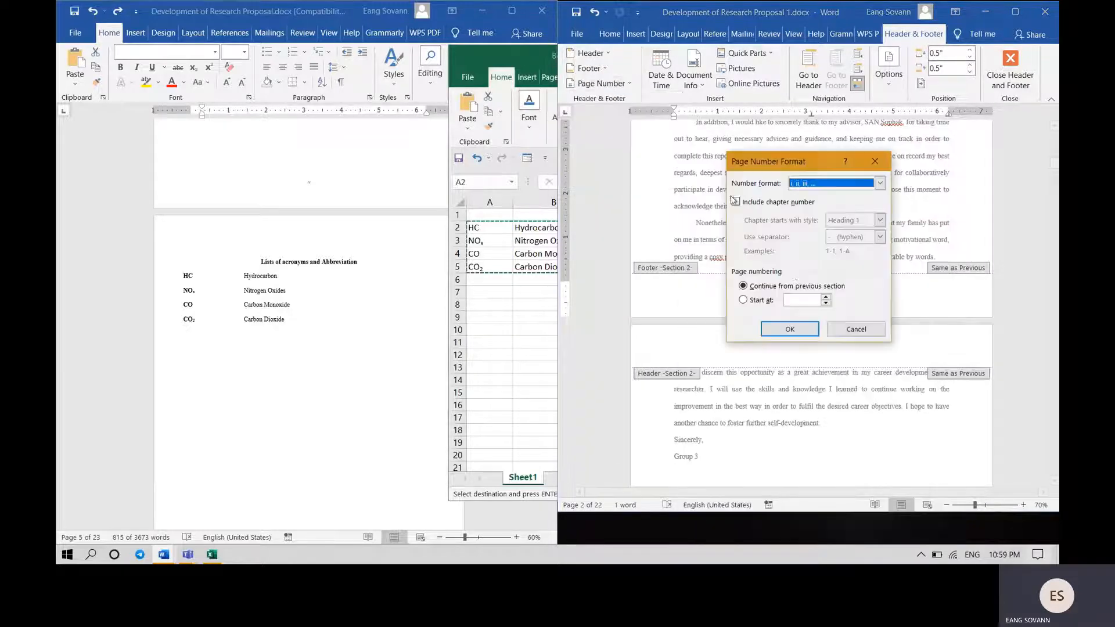
{"action": "left_click", "coordinate": [775, 303]}
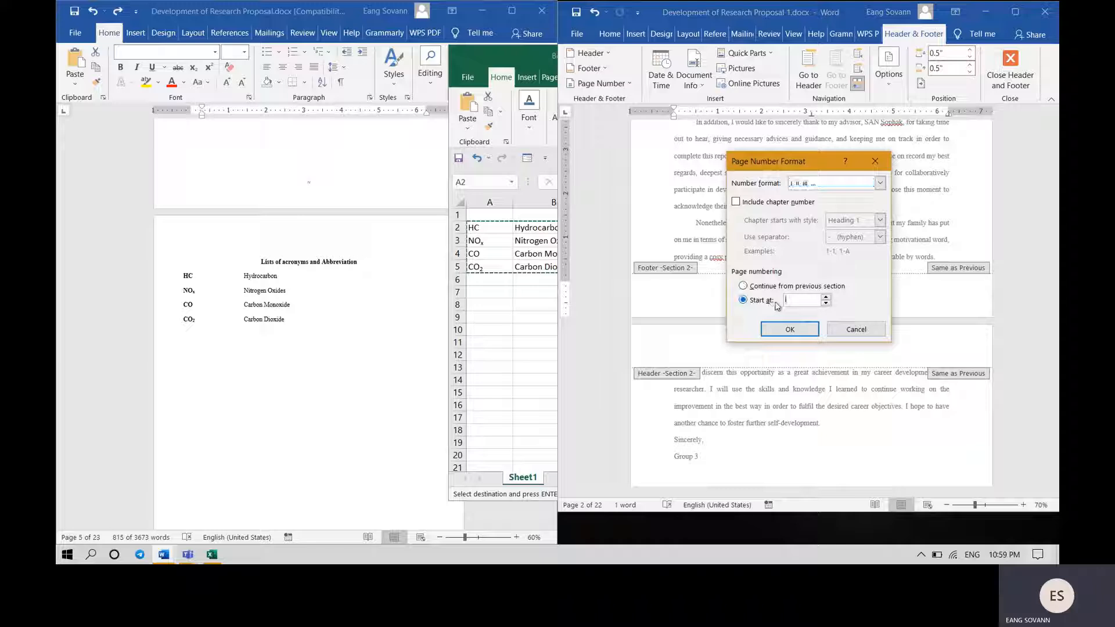
{"action": "left_click", "coordinate": [825, 303]}
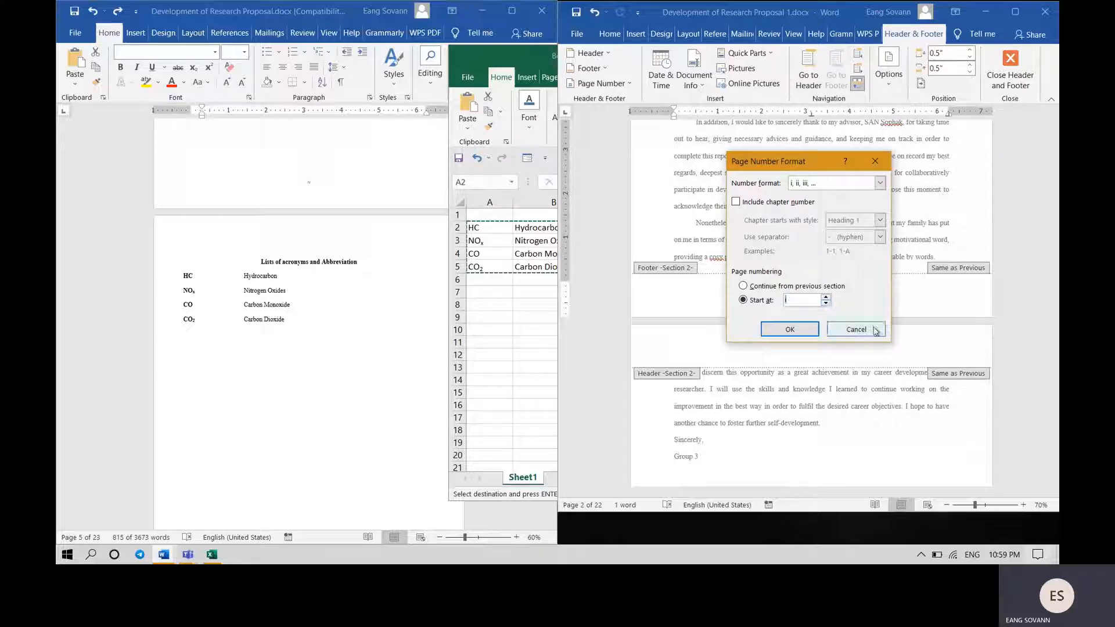
{"action": "left_click", "coordinate": [856, 329]}
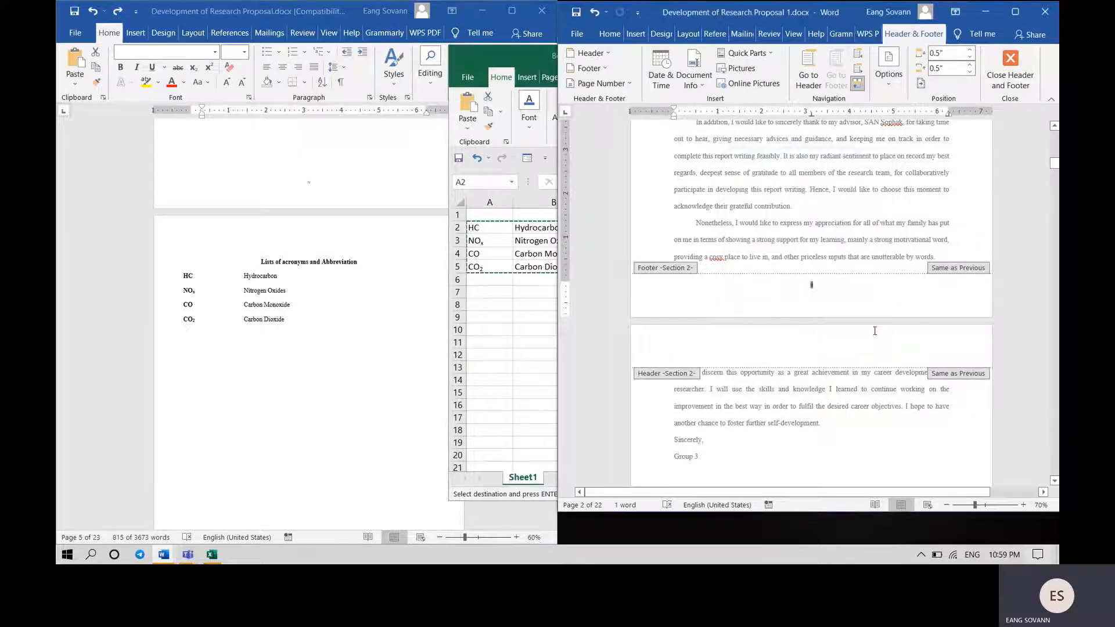
- Set the Section 2 page numbering to start at i and return to the document body
{"action": "left_click", "coordinate": [601, 83]}
{"action": "left_click", "coordinate": [633, 164]}
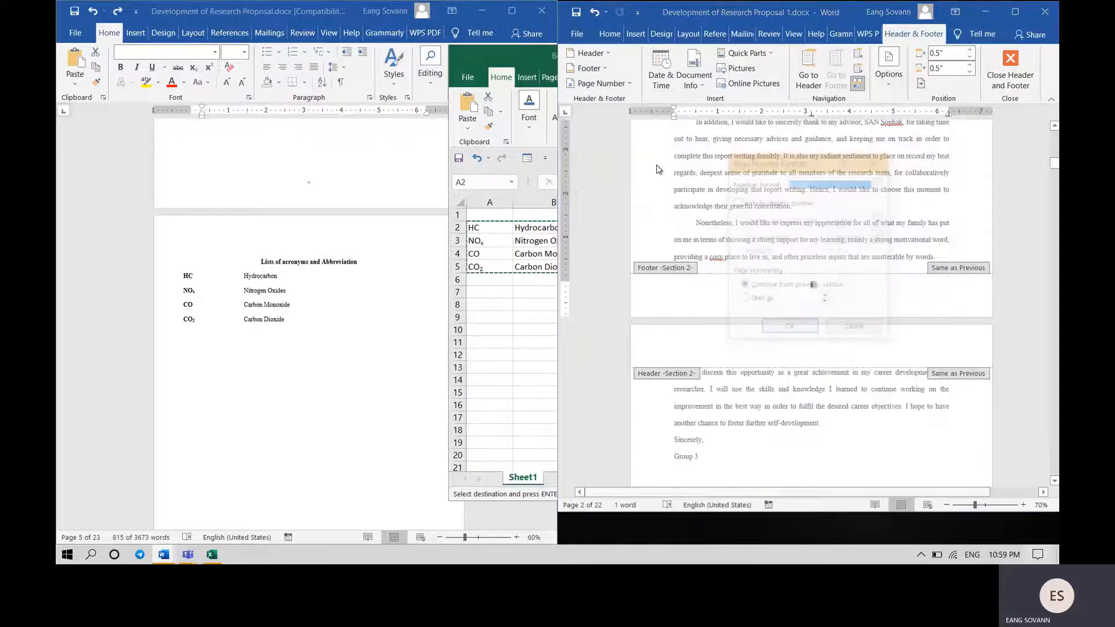
{"action": "left_click", "coordinate": [764, 307]}
{"action": "left_click", "coordinate": [789, 330]}
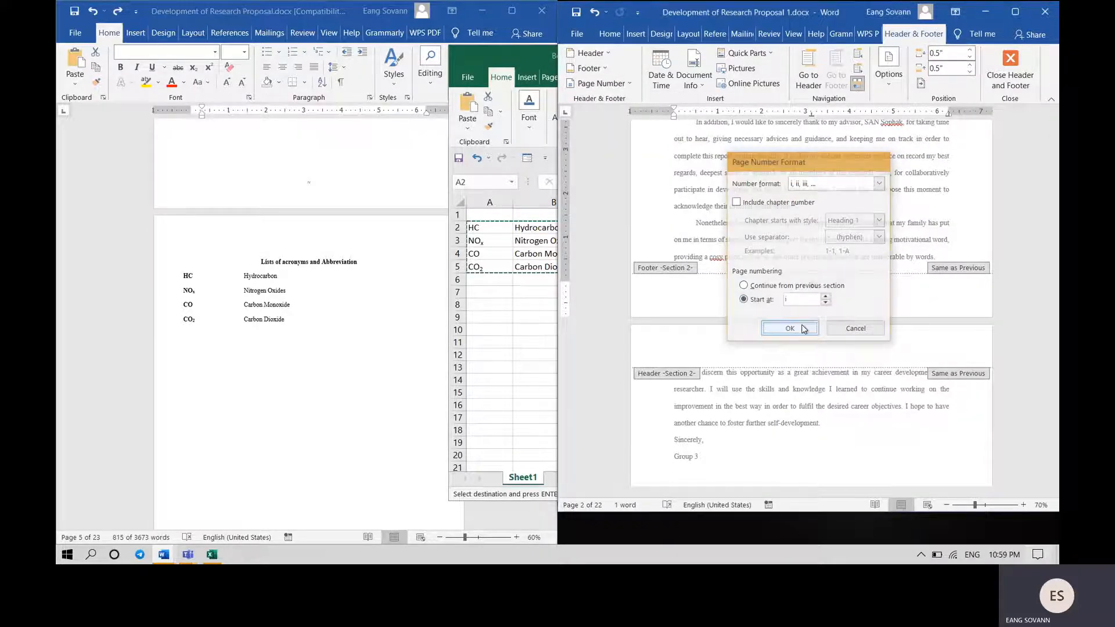
{"action": "double_click", "coordinate": [861, 298]}
- Check the footer page numbers from the Acknowledgements through the contents lists and into the Introduction pages
{"action": "scroll", "coordinate": [860, 296], "scroll_direction": "up", "scroll_amount": 5}
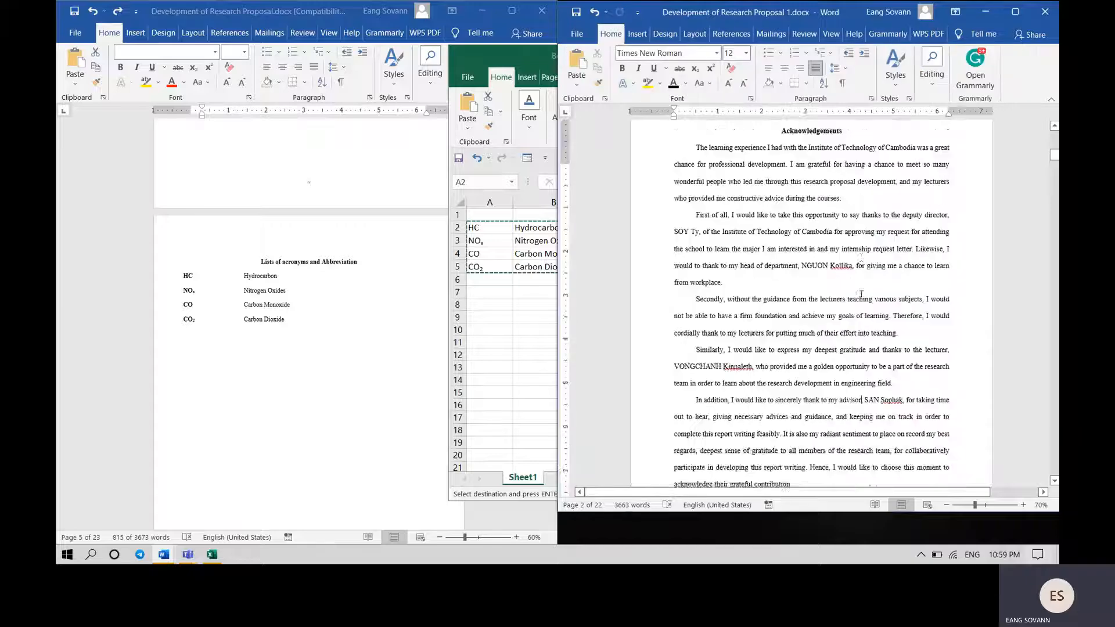
{"action": "scroll", "coordinate": [860, 295], "scroll_direction": "down", "scroll_amount": 15}
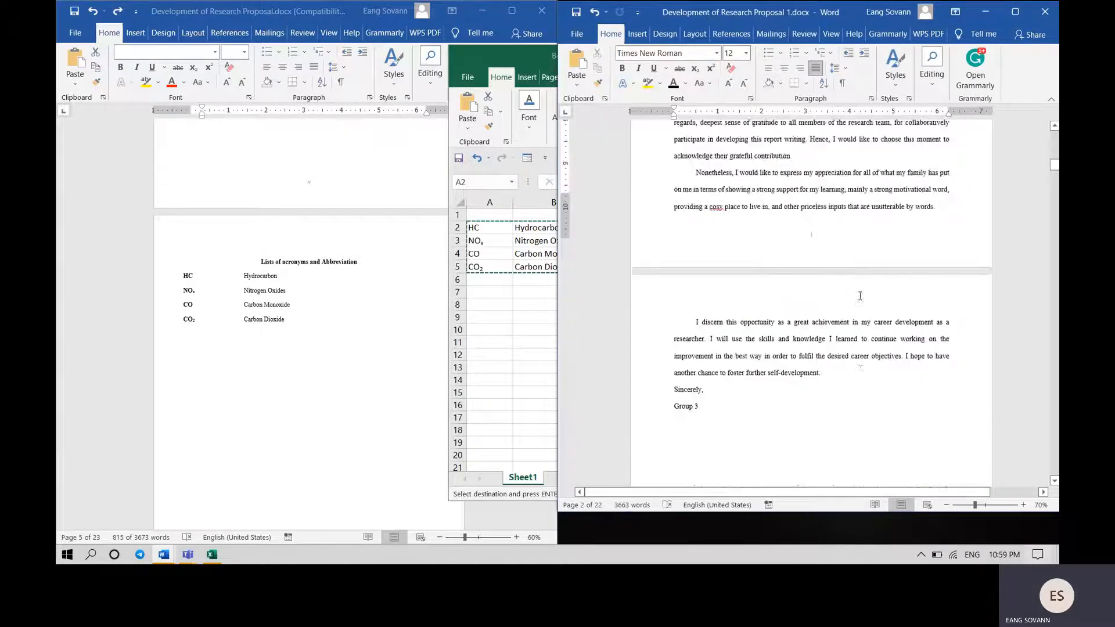
{"action": "scroll", "coordinate": [860, 296], "scroll_direction": "down", "scroll_amount": 15}
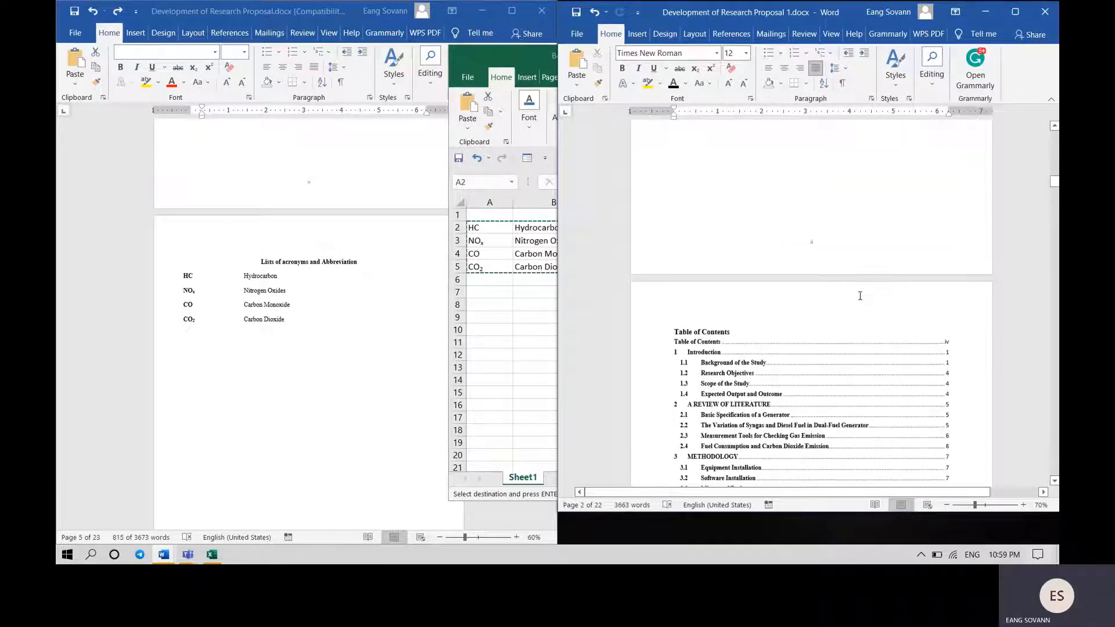
{"action": "scroll", "coordinate": [861, 295], "scroll_direction": "down", "scroll_amount": 4}
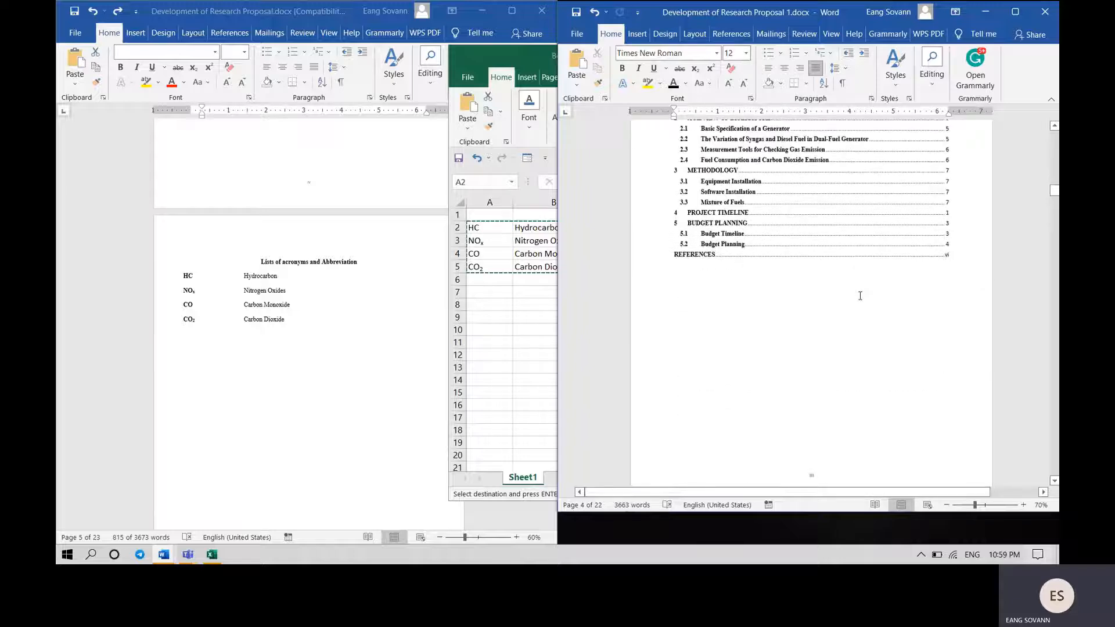
{"action": "scroll", "coordinate": [860, 296], "scroll_direction": "down", "scroll_amount": 13}
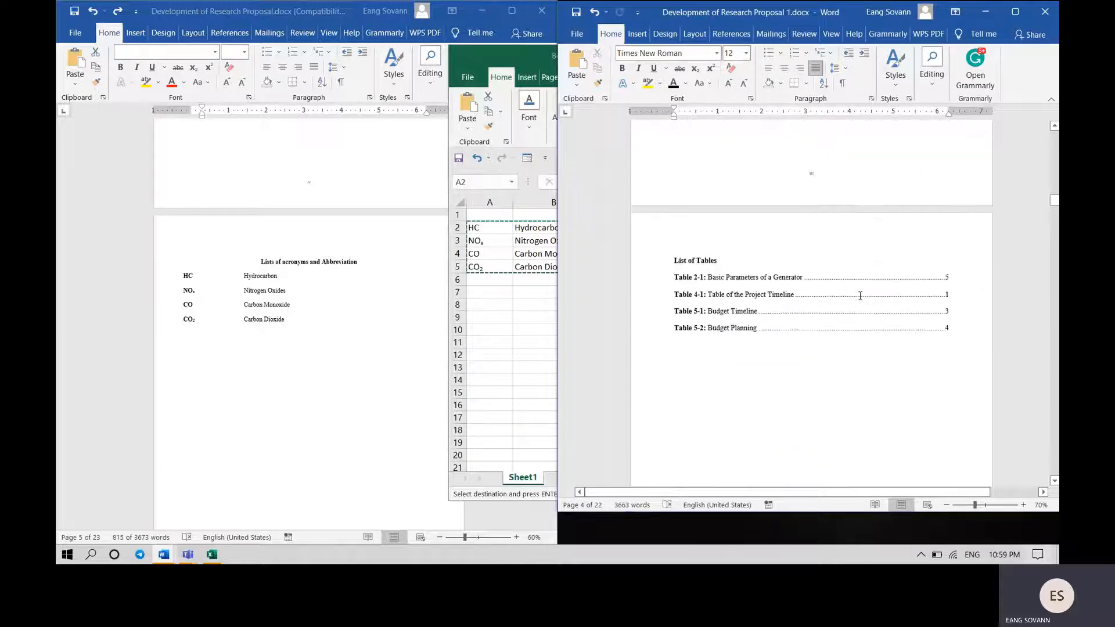
{"action": "scroll", "coordinate": [860, 295], "scroll_direction": "down", "scroll_amount": 5}
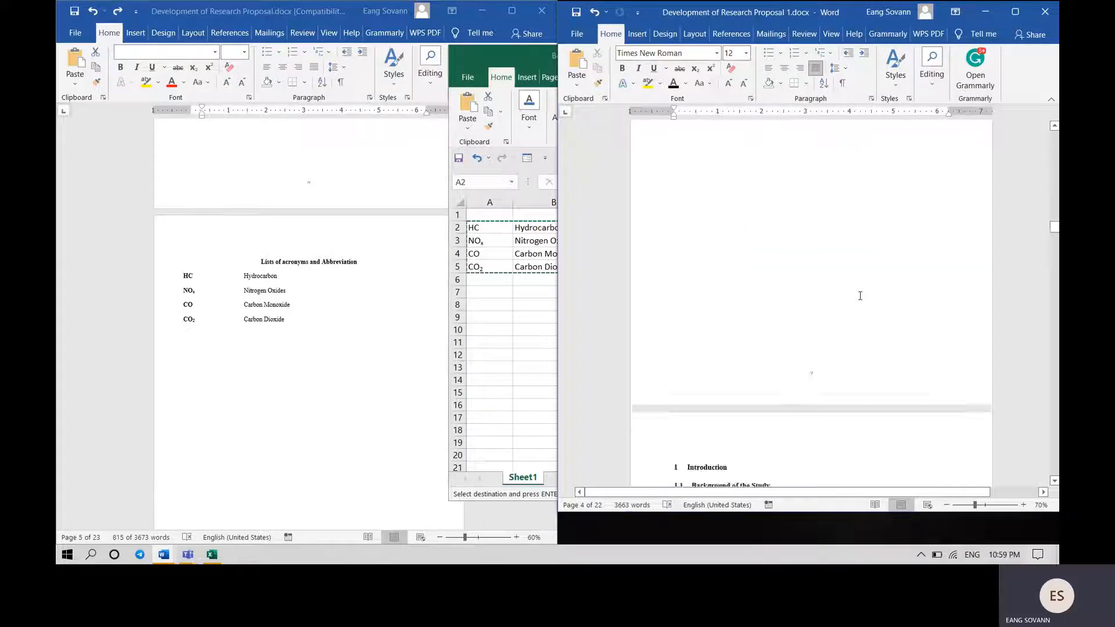
{"action": "scroll", "coordinate": [859, 295], "scroll_direction": "down", "scroll_amount": 20}
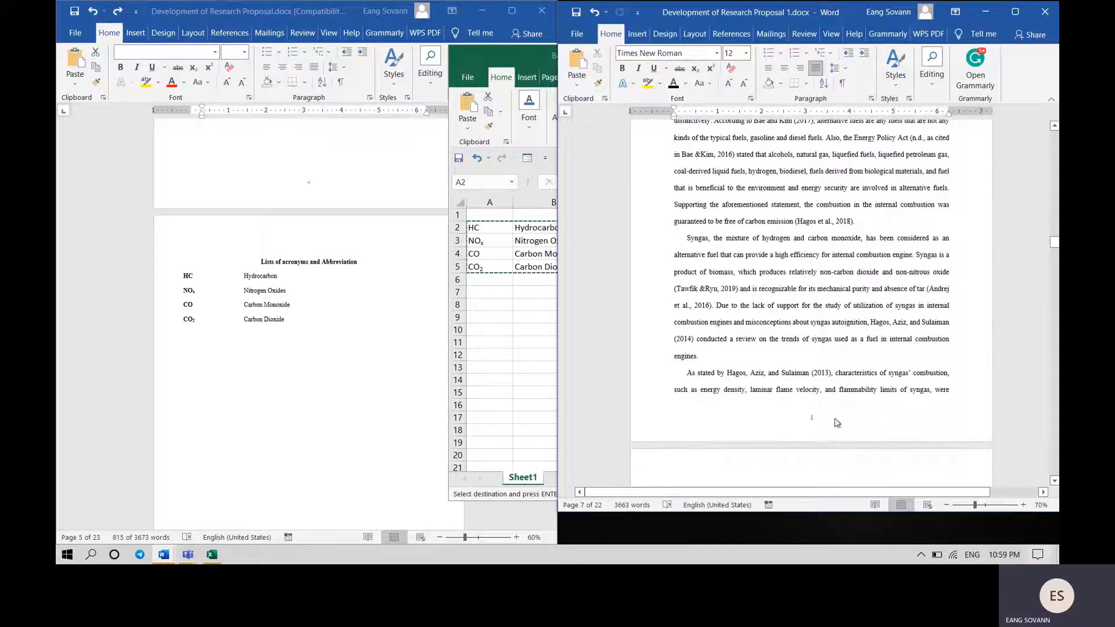
{"action": "scroll", "coordinate": [826, 406], "scroll_direction": "down", "scroll_amount": 15}
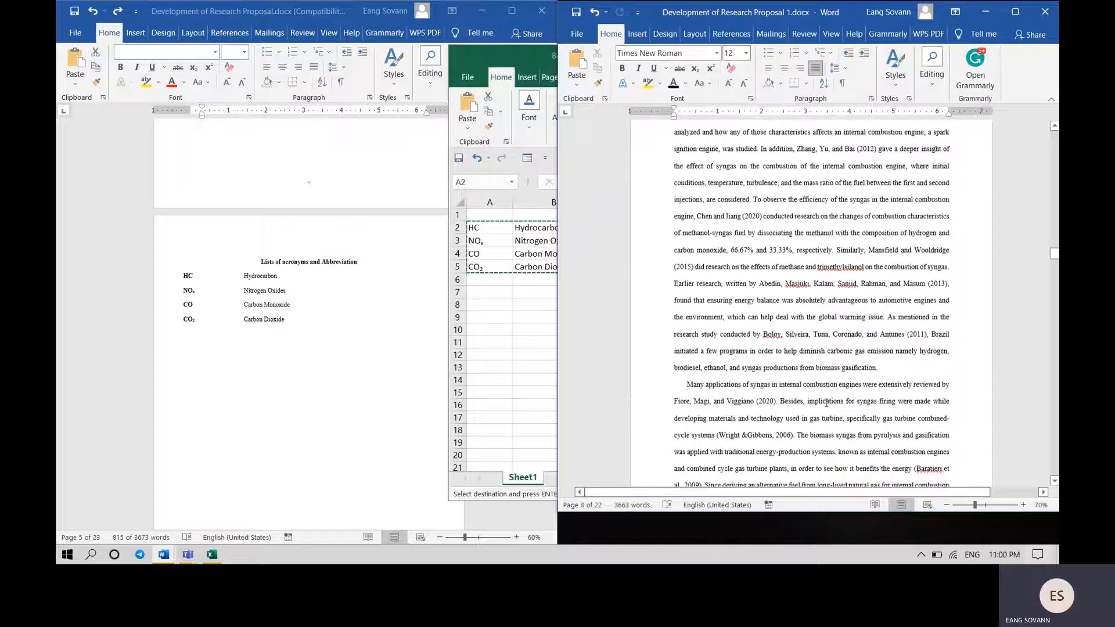
{"action": "scroll", "coordinate": [825, 402], "scroll_direction": "down", "scroll_amount": 6}
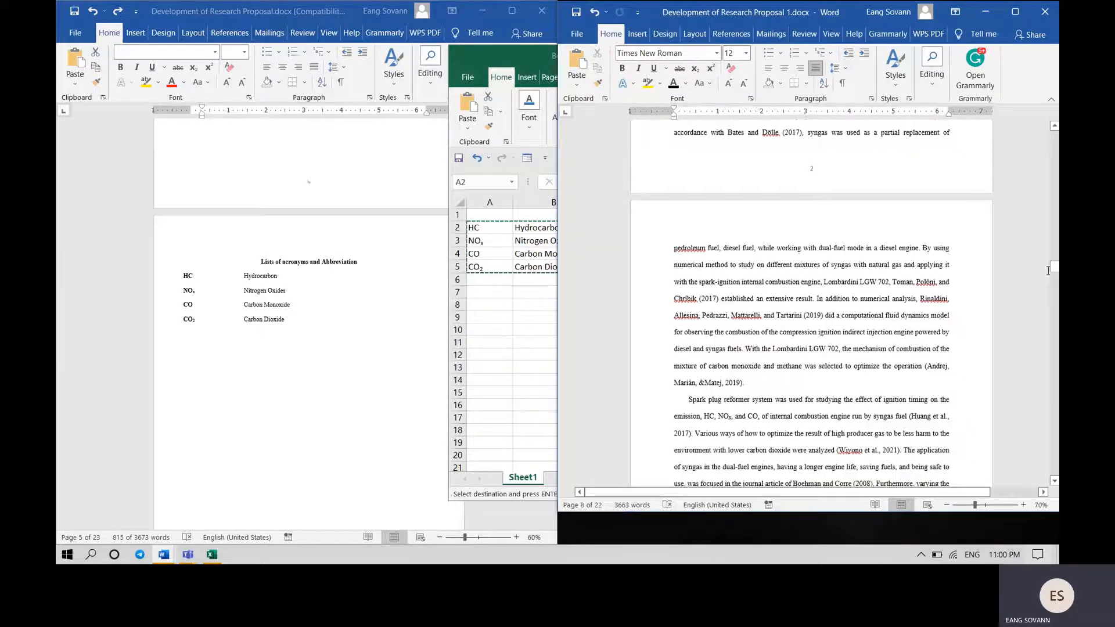
- Set the Section 4 page numbering to continue from the previous section and return to the document body
{"action": "left_click_drag", "start_coordinate": [1053, 270], "coordinate": [1053, 356]}
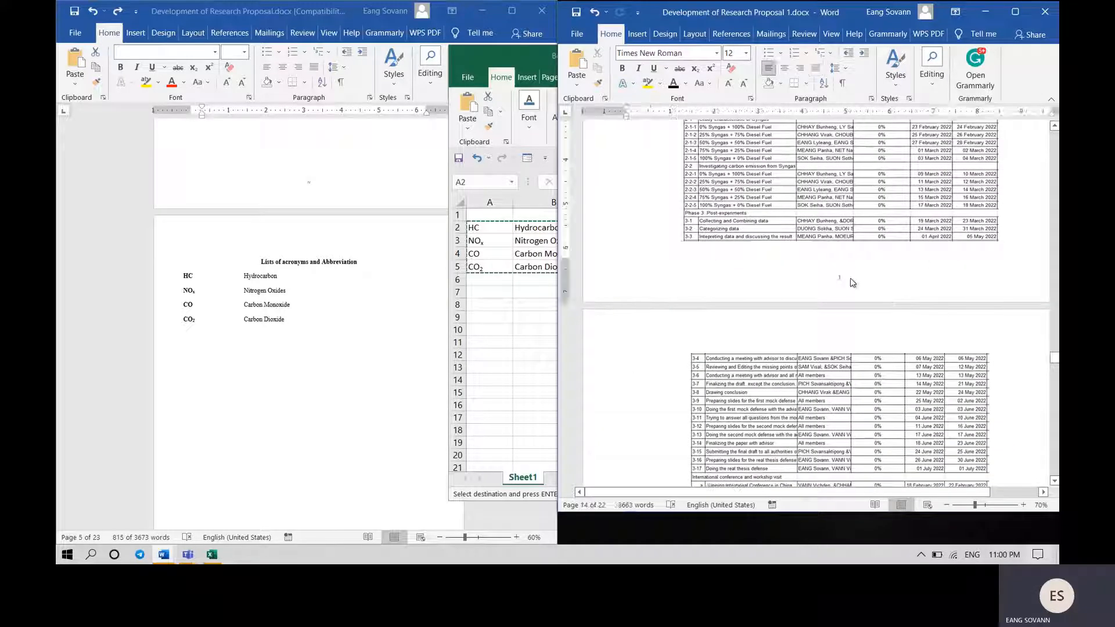
{"action": "double_click", "coordinate": [848, 281]}
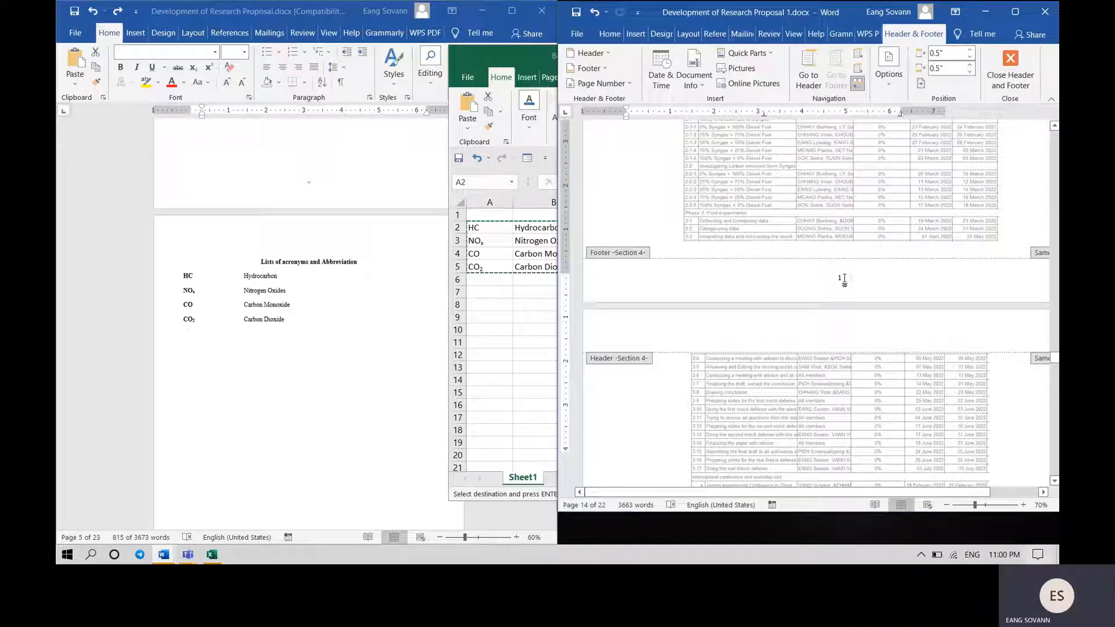
{"action": "left_click", "coordinate": [614, 84]}
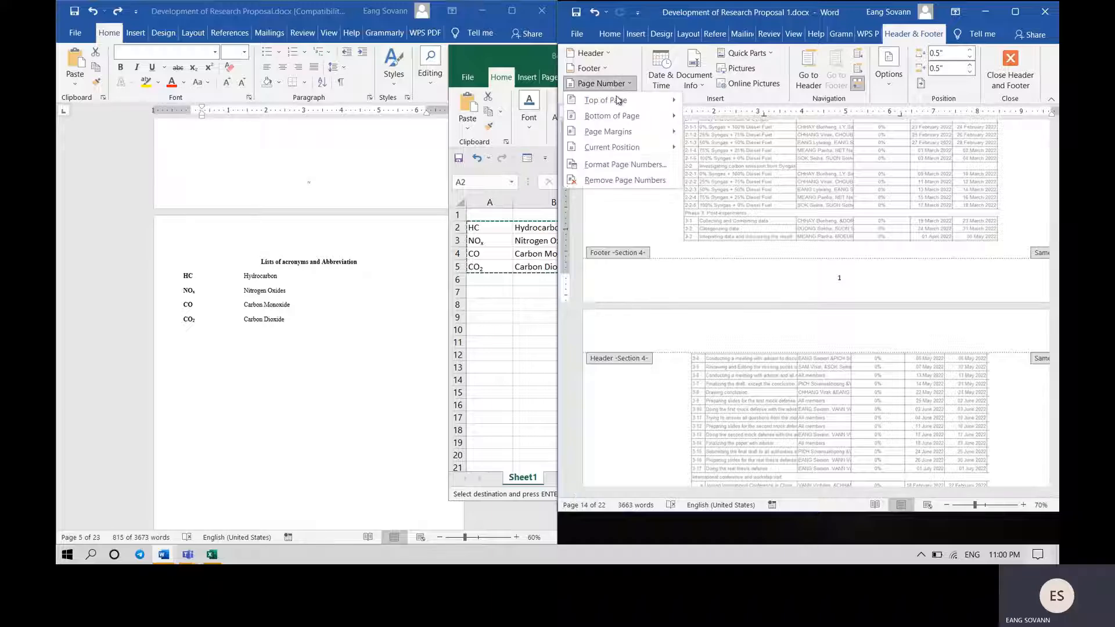
{"action": "left_click", "coordinate": [627, 165]}
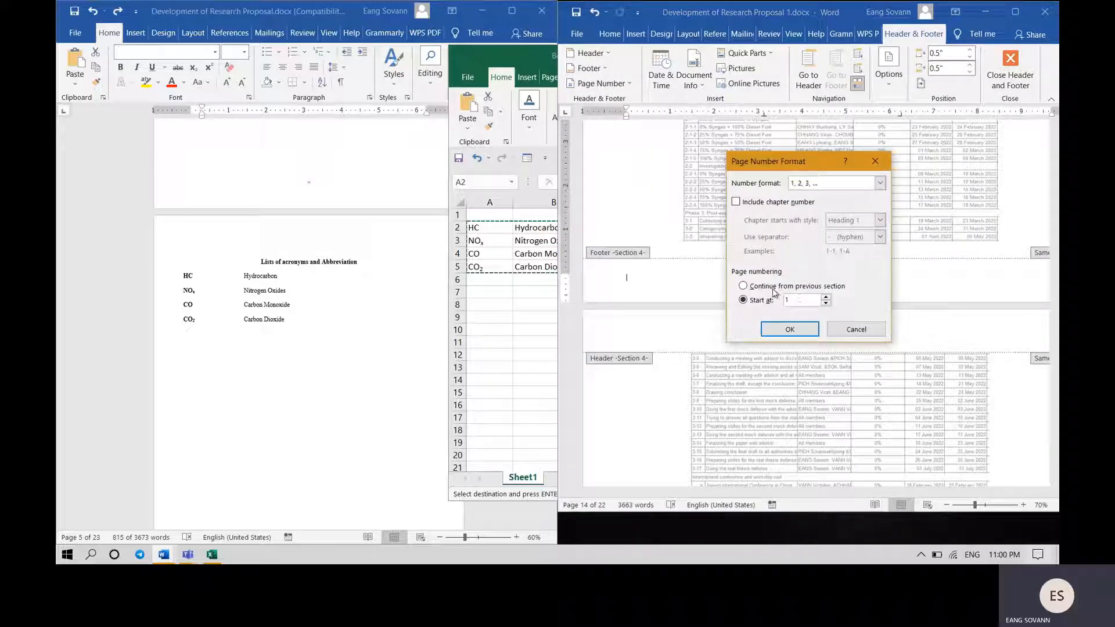
{"action": "left_click", "coordinate": [804, 330]}
{"action": "scroll", "coordinate": [888, 296], "scroll_direction": "up", "scroll_amount": 5}
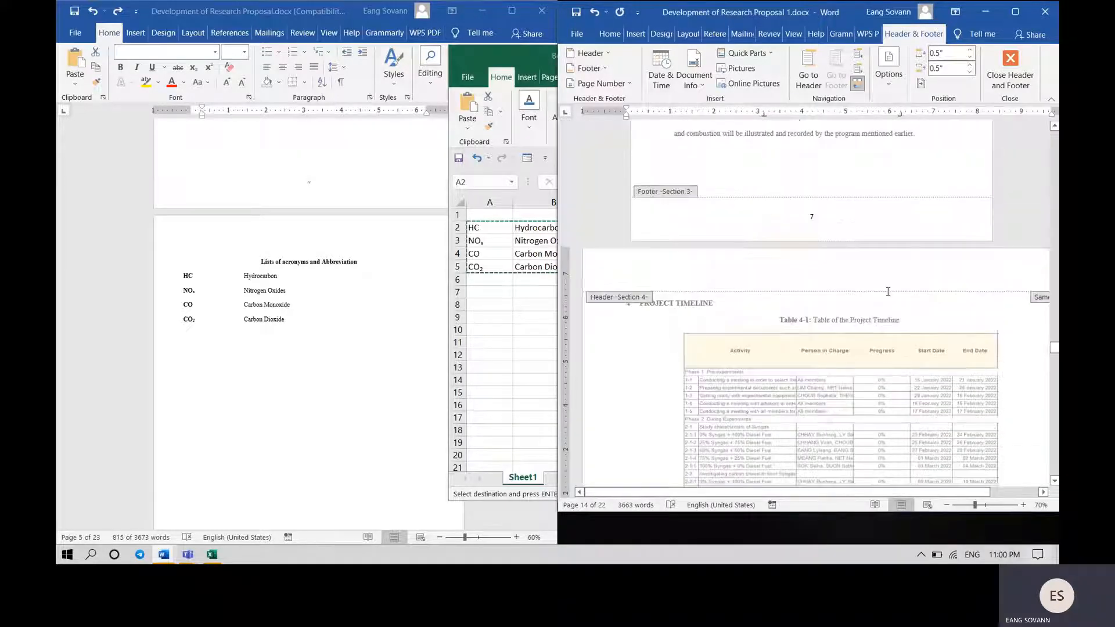
{"action": "double_click", "coordinate": [898, 162]}
- Try to start the Section 4 page numbering at 10 from the footer of the Budget Timeline page
{"action": "scroll", "coordinate": [943, 207], "scroll_direction": "down", "scroll_amount": 10}
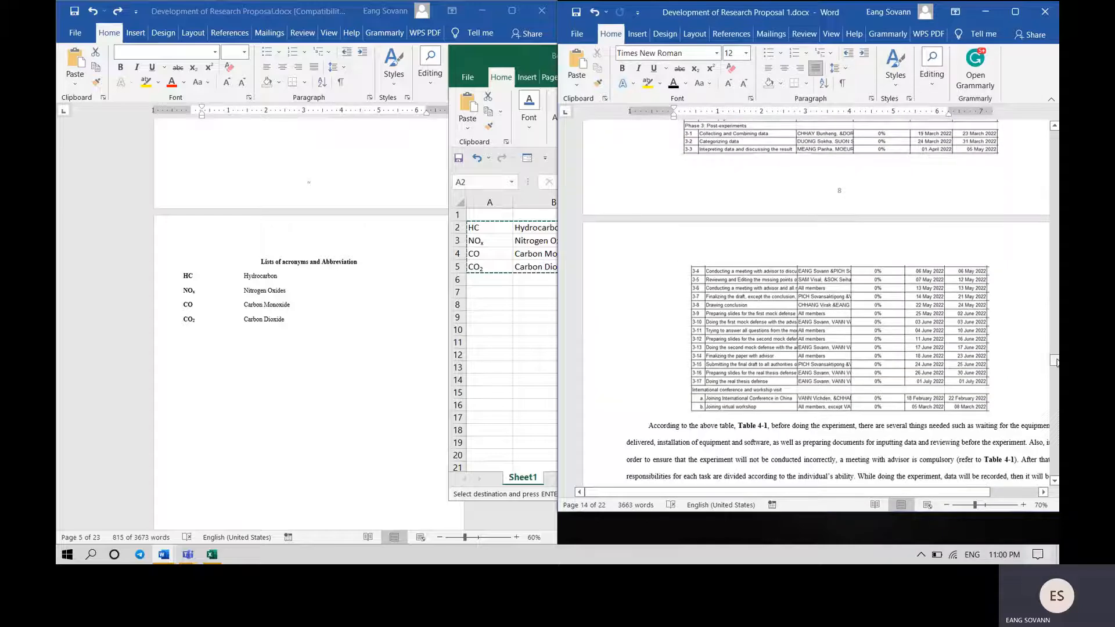
{"action": "mouse_move", "coordinate": [1055, 361]}
{"action": "left_mouse_down"}
{"action": "mouse_move", "coordinate": [1055, 399]}
{"action": "mouse_move", "coordinate": [1054, 377]}
{"action": "left_mouse_up"}
{"action": "left_click", "coordinate": [864, 393]}
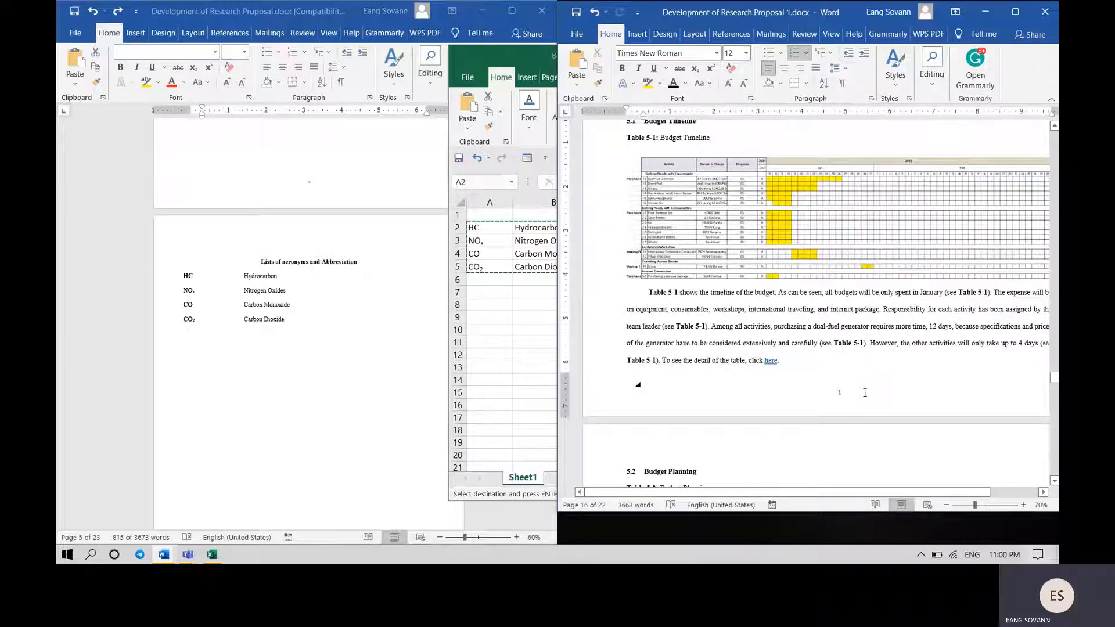
{"action": "double_click", "coordinate": [858, 393]}
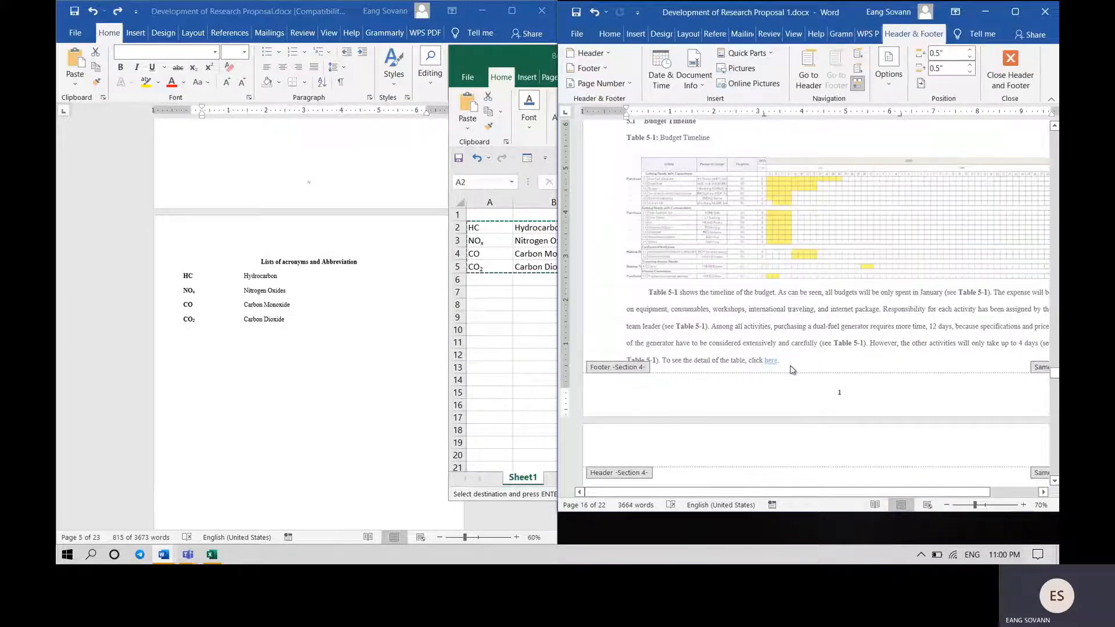
{"action": "left_click", "coordinate": [618, 87]}
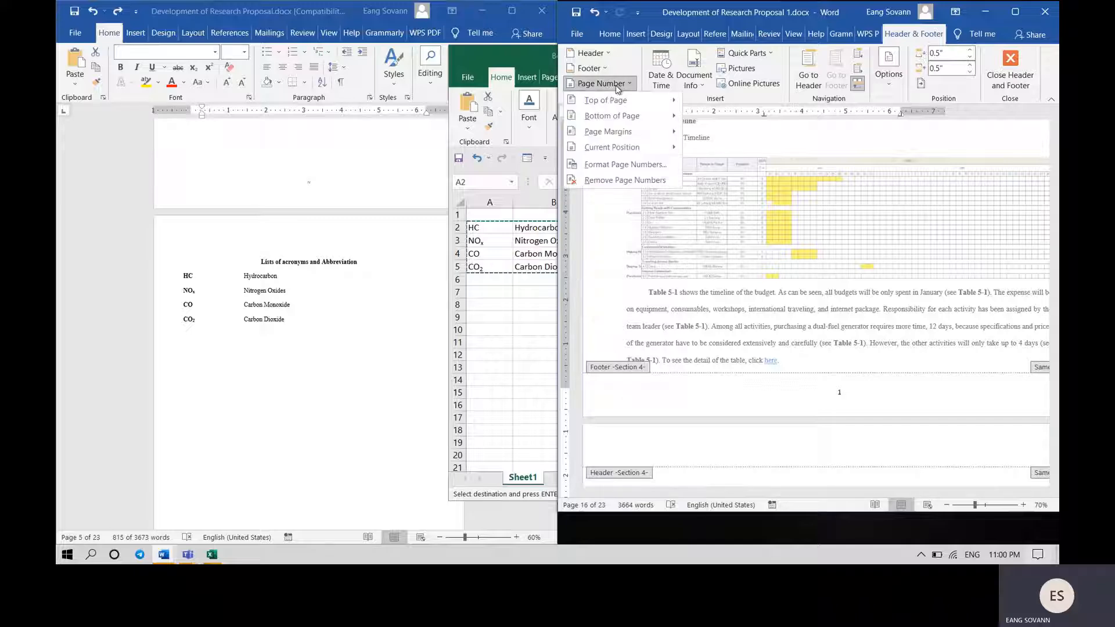
{"action": "left_click", "coordinate": [638, 167]}
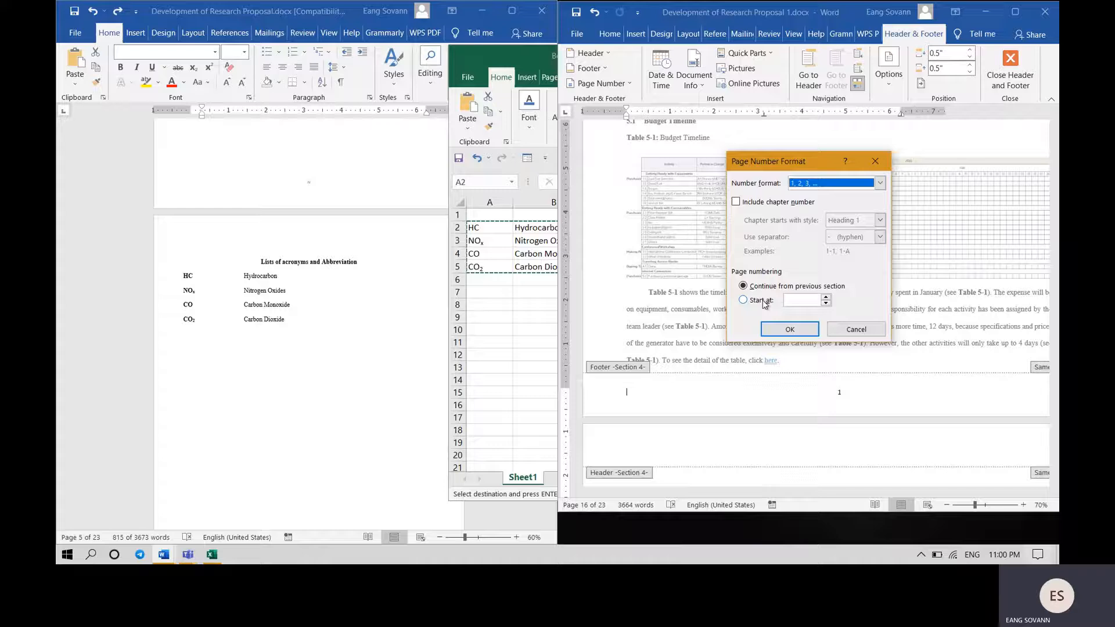
{"action": "left_click", "coordinate": [785, 207]}
{"action": "left_click", "coordinate": [786, 207]}
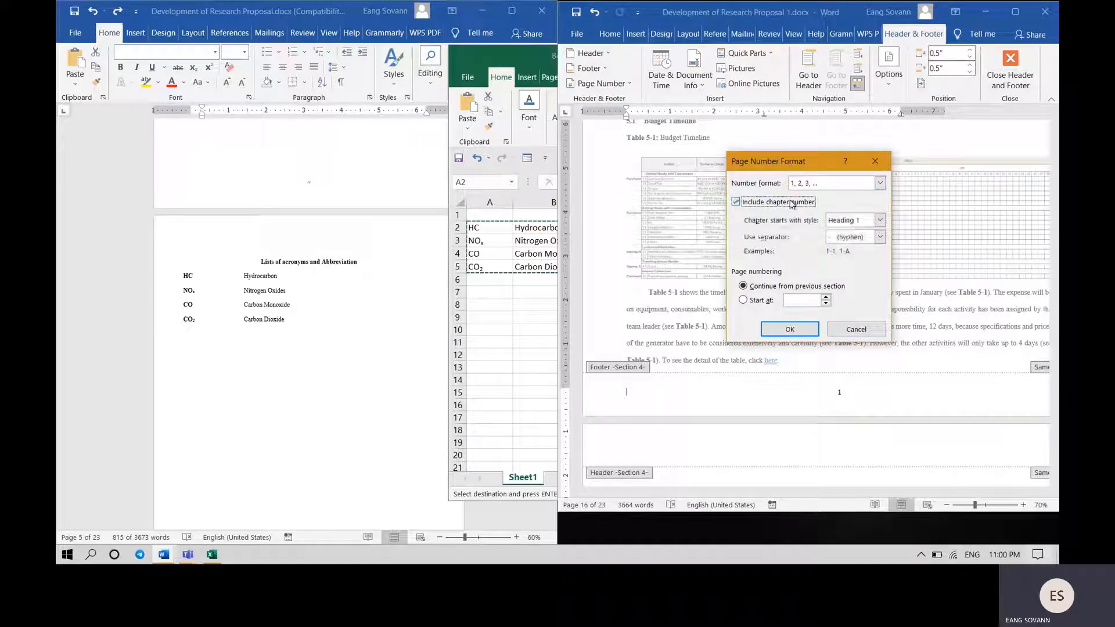
{"action": "left_click", "coordinate": [829, 183]}
{"action": "left_click", "coordinate": [829, 183]}
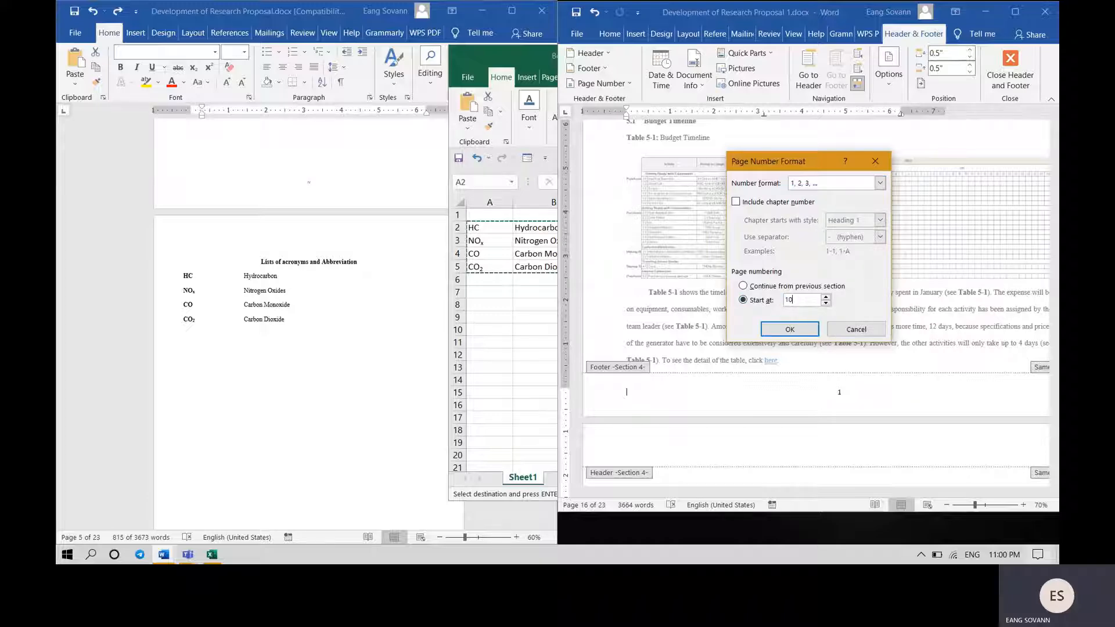
{"action": "left_click", "coordinate": [790, 328]}
- Check the footers around the Project Timeline and undo the Section 4 start number
{"action": "scroll", "coordinate": [813, 279], "scroll_direction": "up", "scroll_amount": 10}
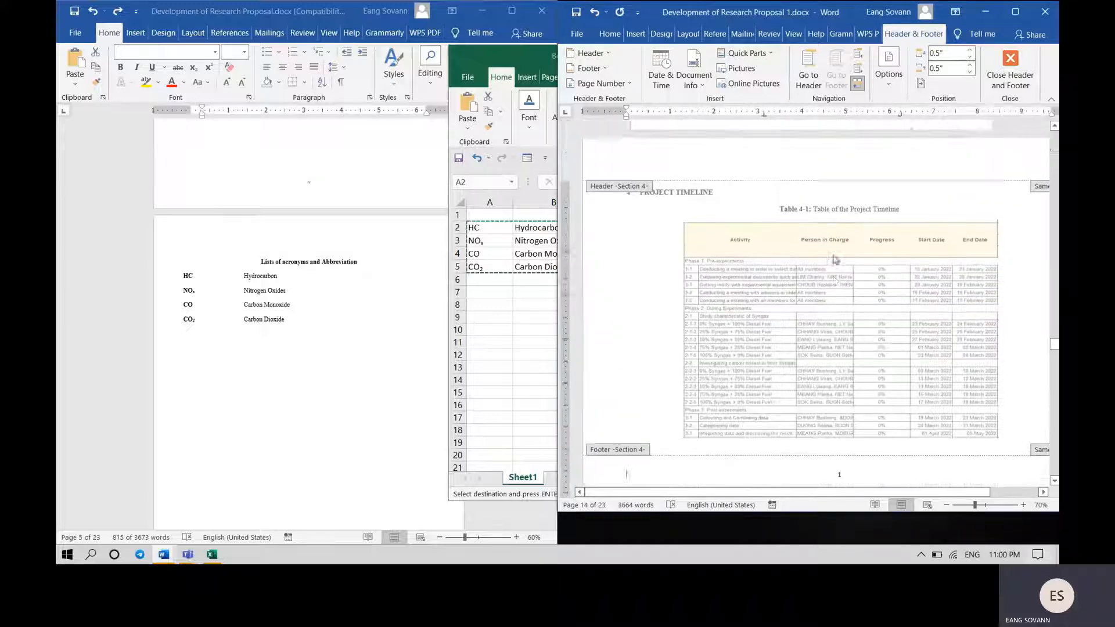
{"action": "scroll", "coordinate": [835, 259], "scroll_direction": "up", "scroll_amount": 2}
{"action": "scroll", "coordinate": [859, 255], "scroll_direction": "down", "scroll_amount": 2}
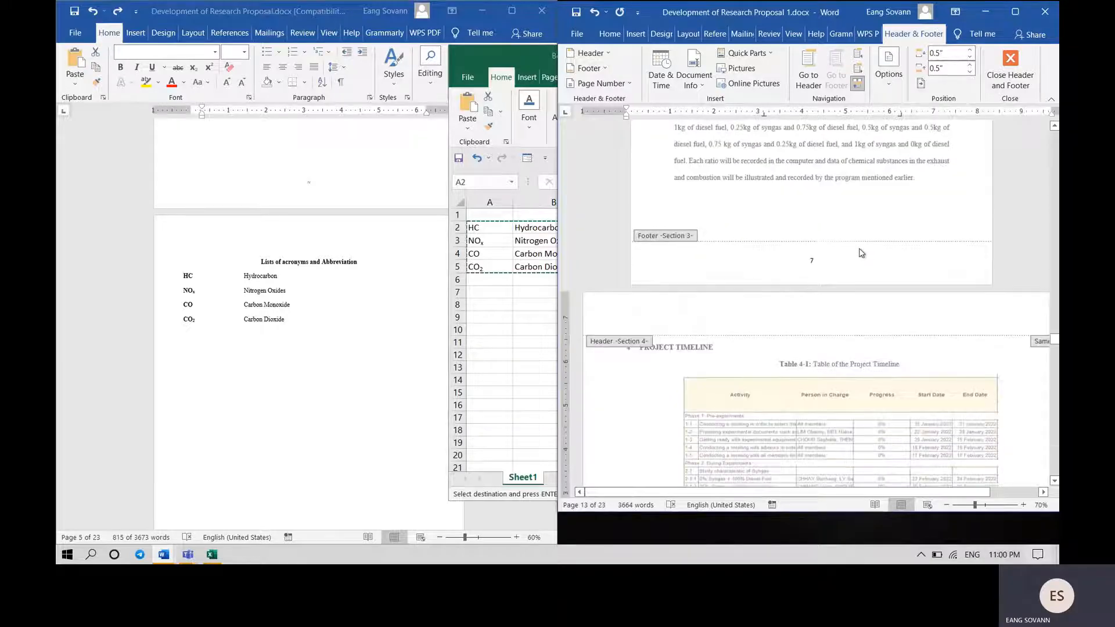
{"action": "scroll", "coordinate": [867, 249], "scroll_direction": "up", "scroll_amount": 8}
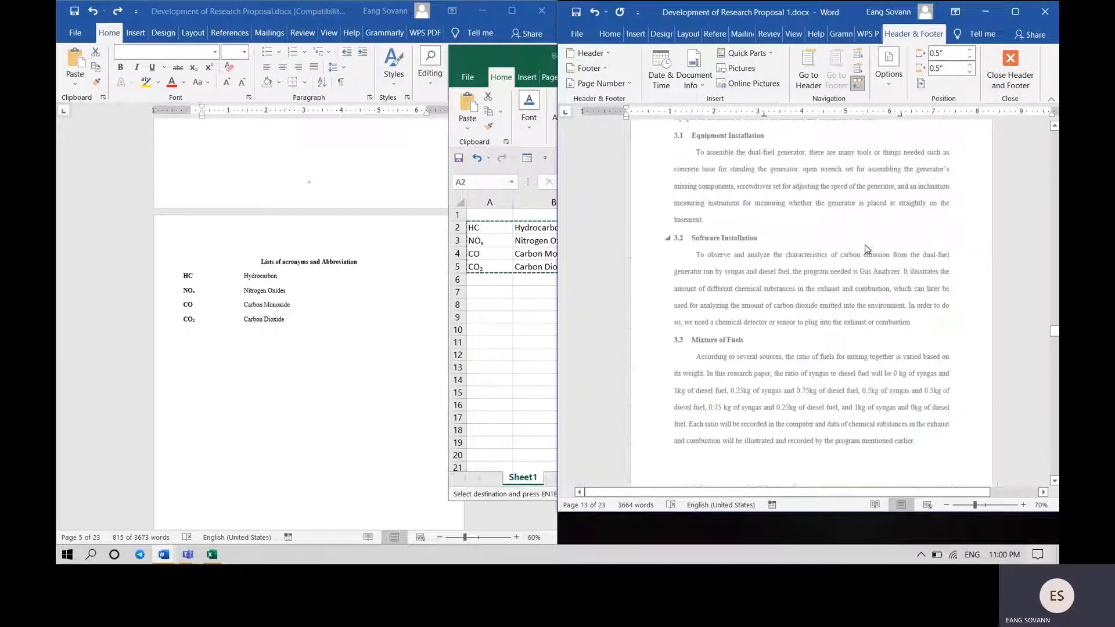
{"action": "scroll", "coordinate": [867, 249], "scroll_direction": "down", "scroll_amount": 8}
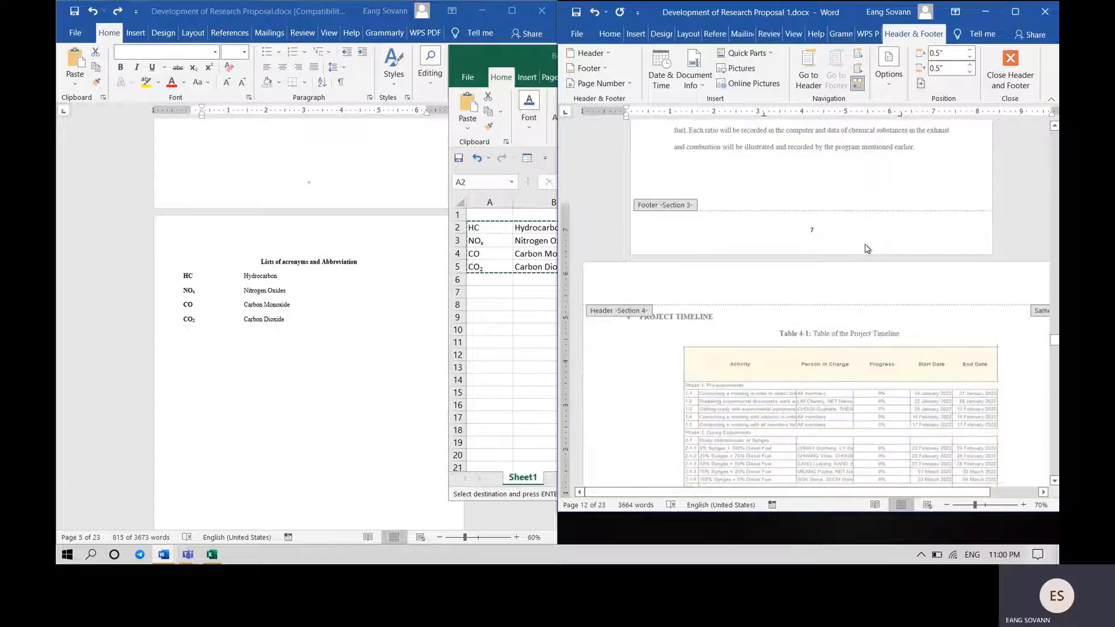
{"action": "scroll", "coordinate": [865, 244], "scroll_direction": "down", "scroll_amount": 5}
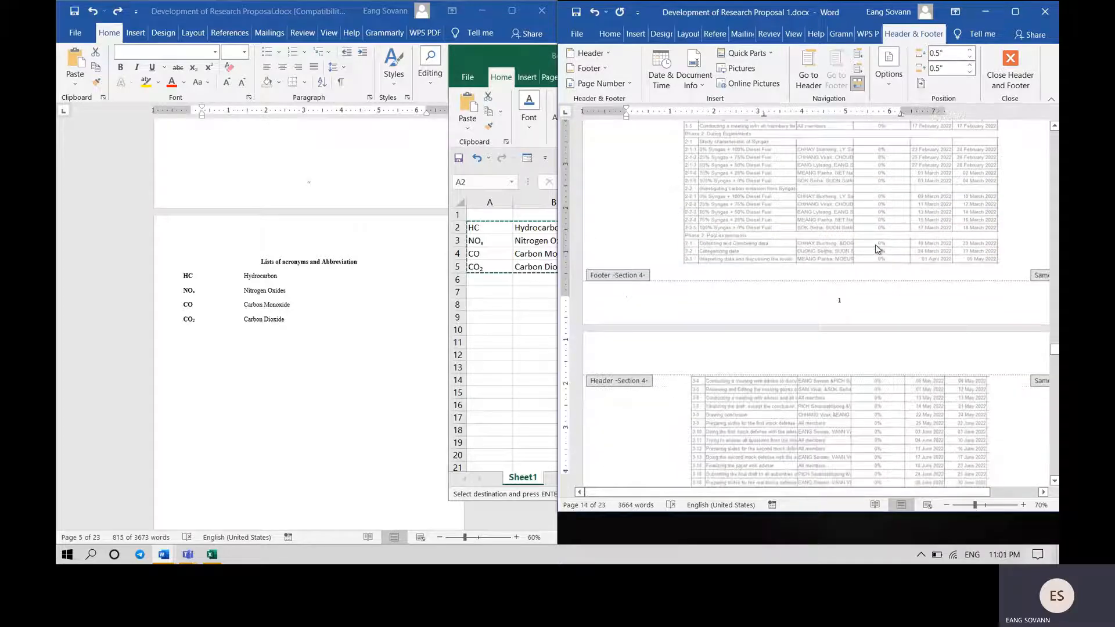
{"action": "key", "text": "Escape"}
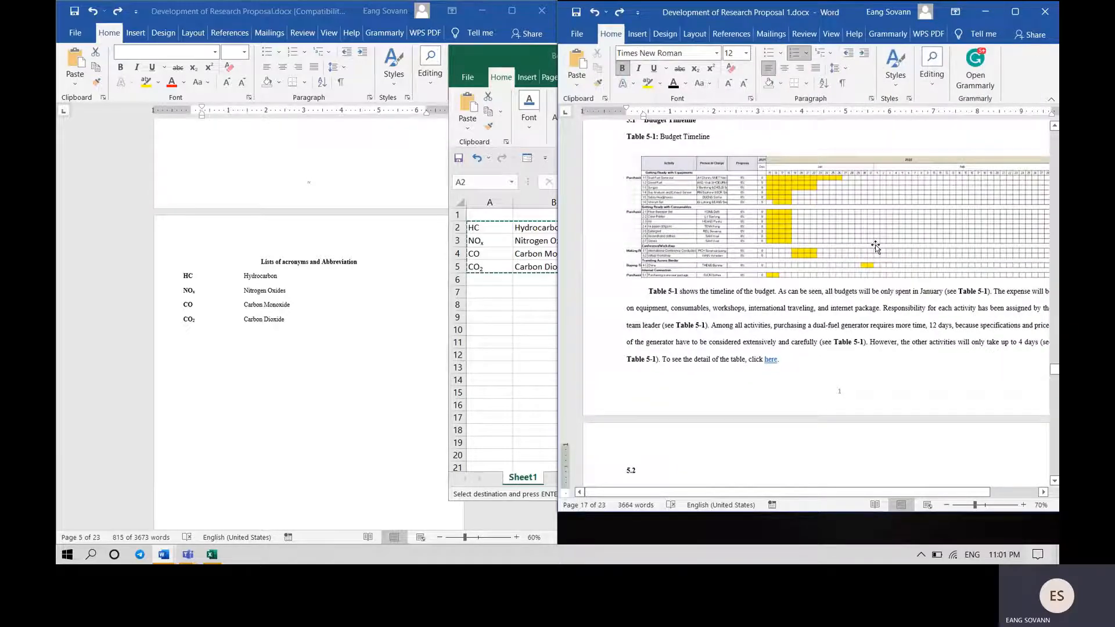
- Check the page numbers around the Budget Timeline in both the Section 4 footer view and the document body
{"action": "scroll", "coordinate": [876, 247], "scroll_direction": "up", "scroll_amount": 6}
{"action": "scroll", "coordinate": [876, 247], "scroll_direction": "down", "scroll_amount": 3}
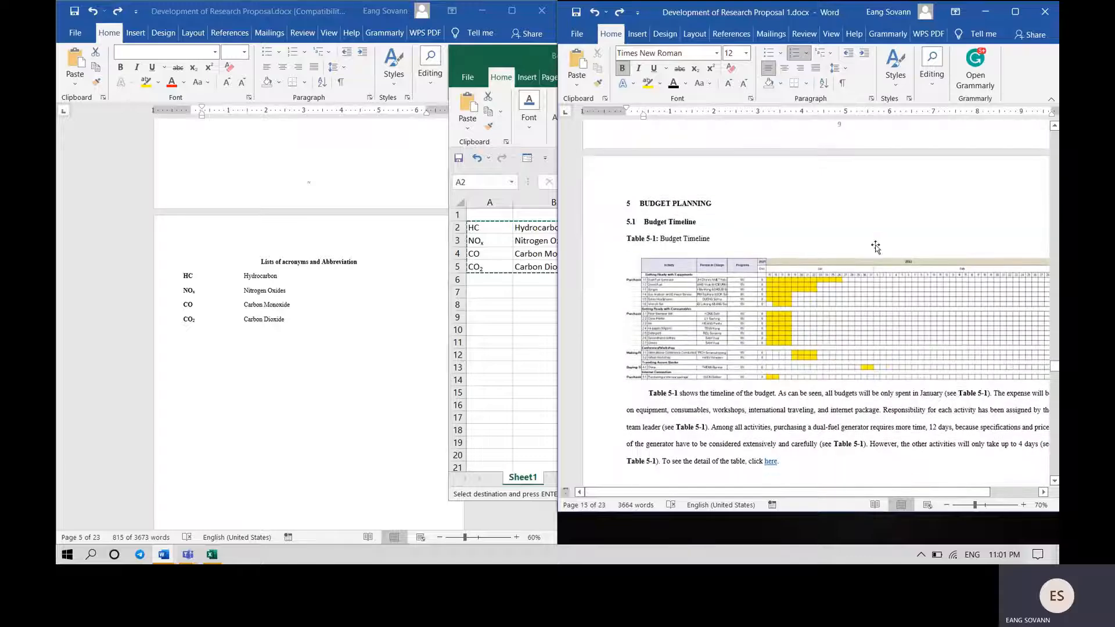
{"action": "scroll", "coordinate": [875, 247], "scroll_direction": "down", "scroll_amount": 4}
{"action": "double_click", "coordinate": [867, 371]}
{"action": "scroll", "coordinate": [867, 368], "scroll_direction": "down", "scroll_amount": 8}
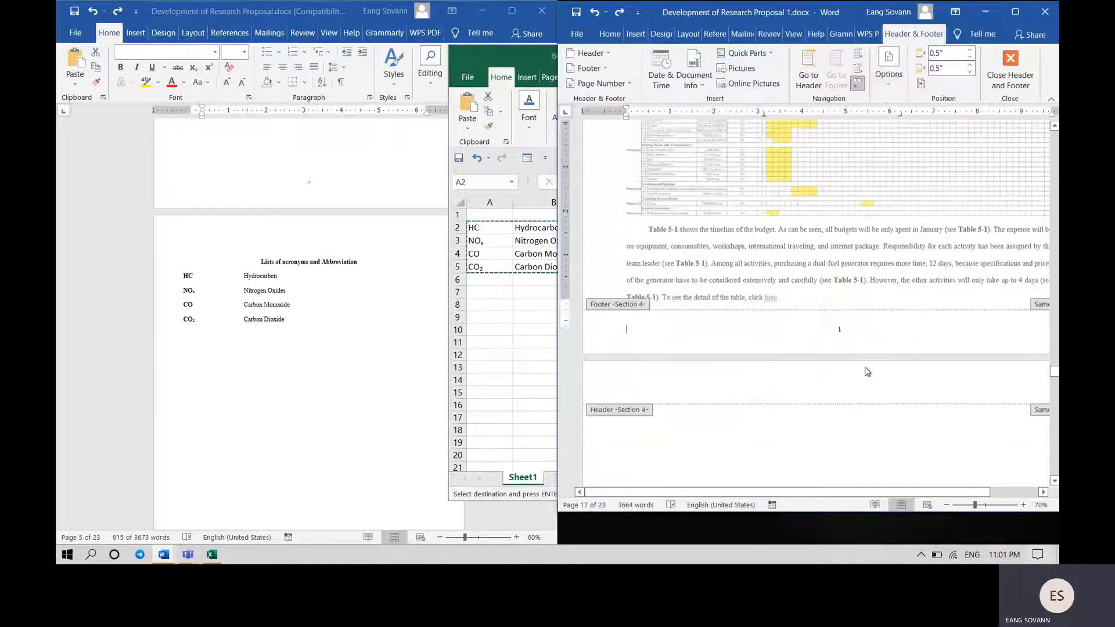
{"action": "scroll", "coordinate": [865, 365], "scroll_direction": "up", "scroll_amount": 8}
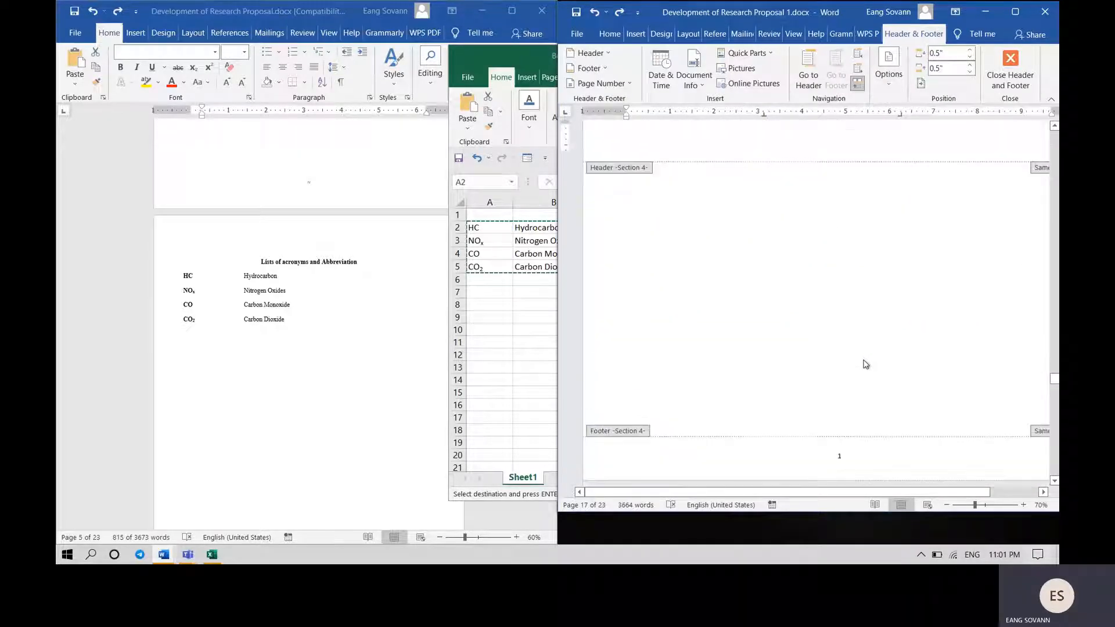
{"action": "double_click", "coordinate": [827, 305]}
{"action": "scroll", "coordinate": [799, 281], "scroll_direction": "down", "scroll_amount": 10}
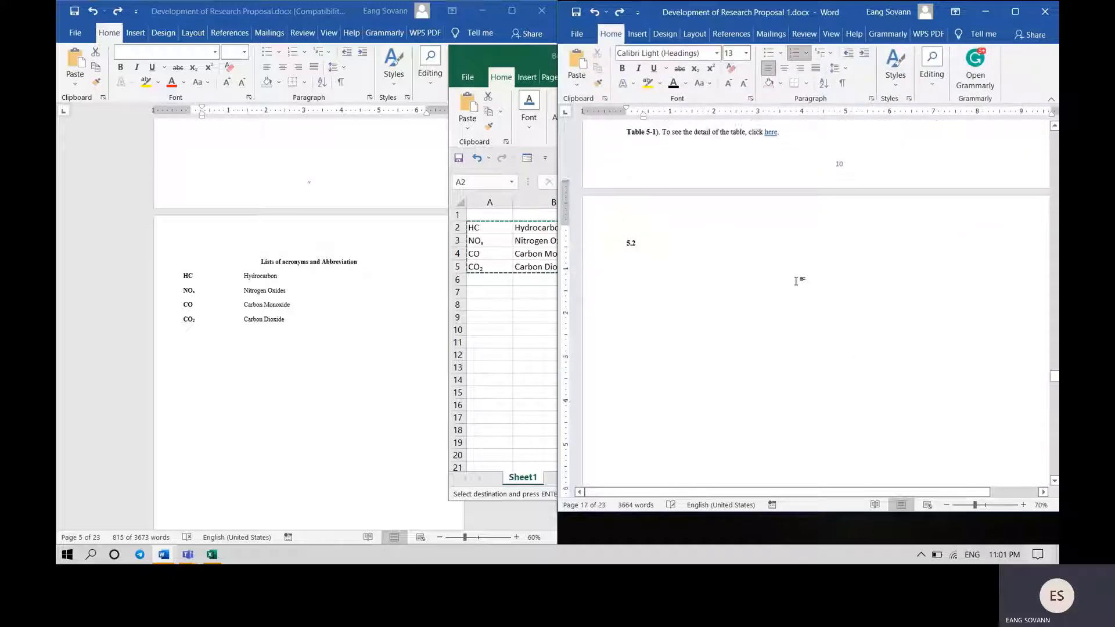
- Undo the stray edit that separated the 5.2 heading number from the Budget Planning page
{"action": "scroll", "coordinate": [796, 279], "scroll_direction": "up", "scroll_amount": 10}
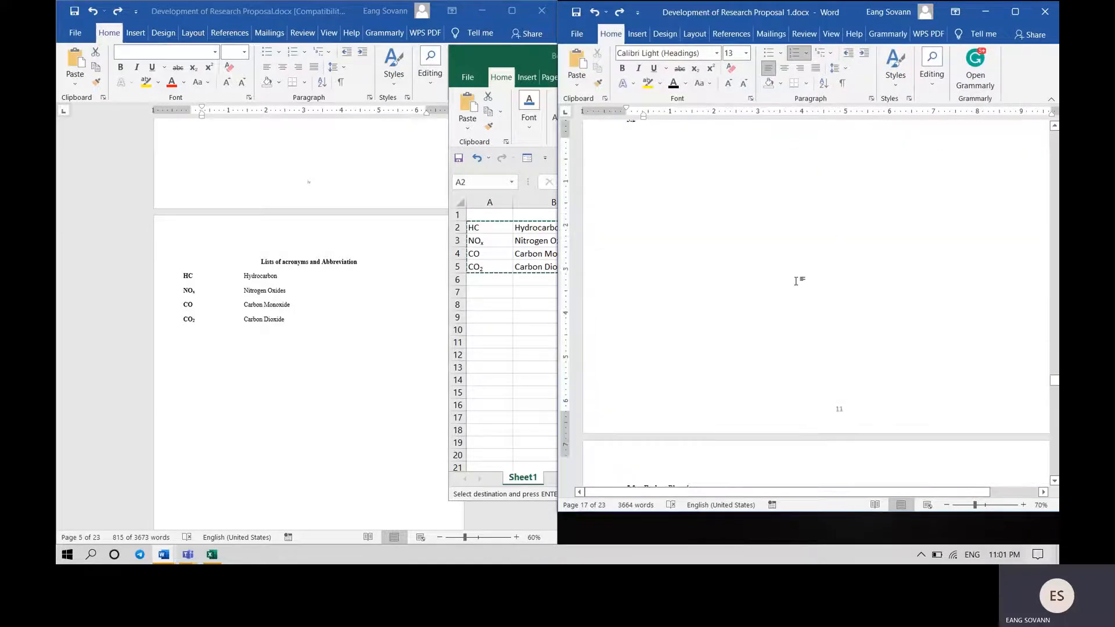
{"action": "scroll", "coordinate": [714, 305], "scroll_direction": "up", "scroll_amount": 8}
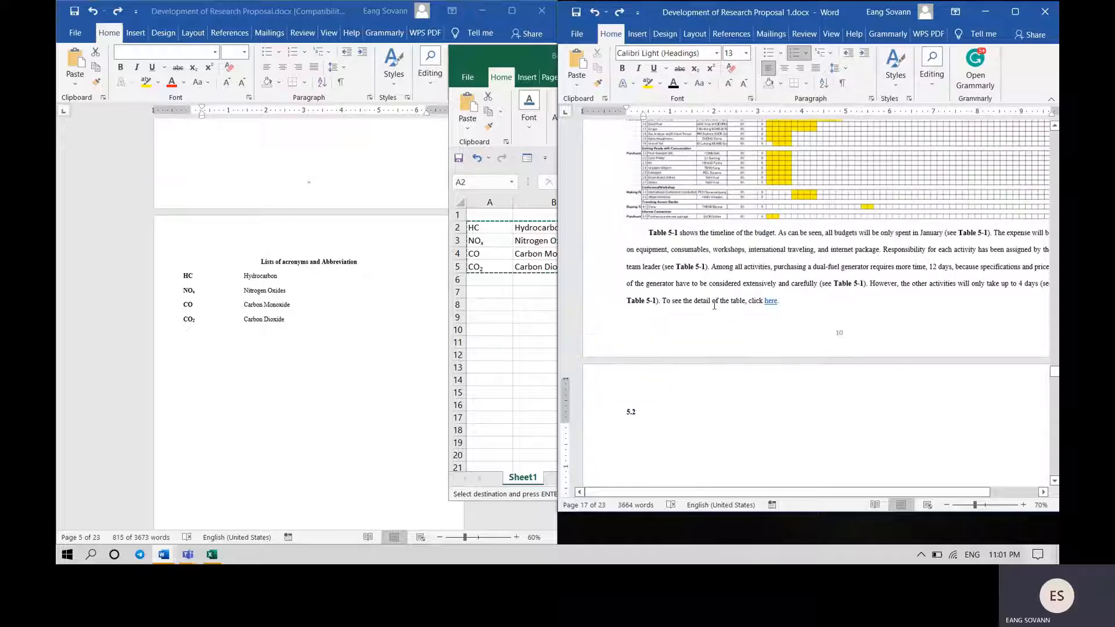
{"action": "scroll", "coordinate": [715, 308], "scroll_direction": "down", "scroll_amount": 6}
{"action": "scroll", "coordinate": [715, 309], "scroll_direction": "down", "scroll_amount": 3}
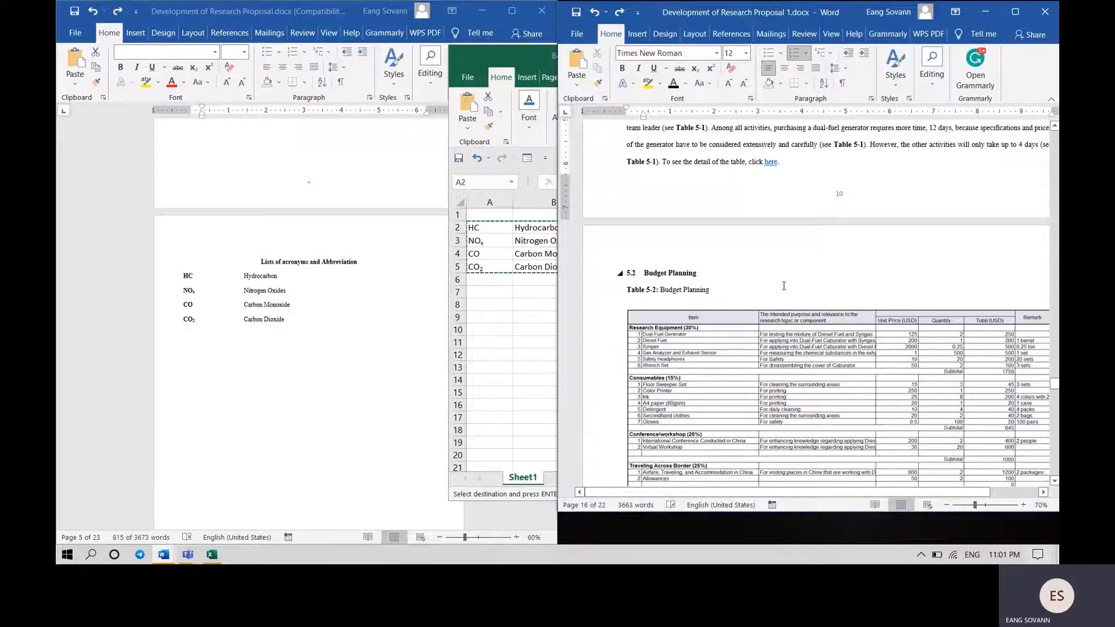
- Check the footer page numbers from the Project Timeline through Budget Planning to the page before the References
{"action": "scroll", "coordinate": [772, 325], "scroll_direction": "down", "scroll_amount": 5}
{"action": "scroll", "coordinate": [847, 345], "scroll_direction": "up", "scroll_amount": 20}
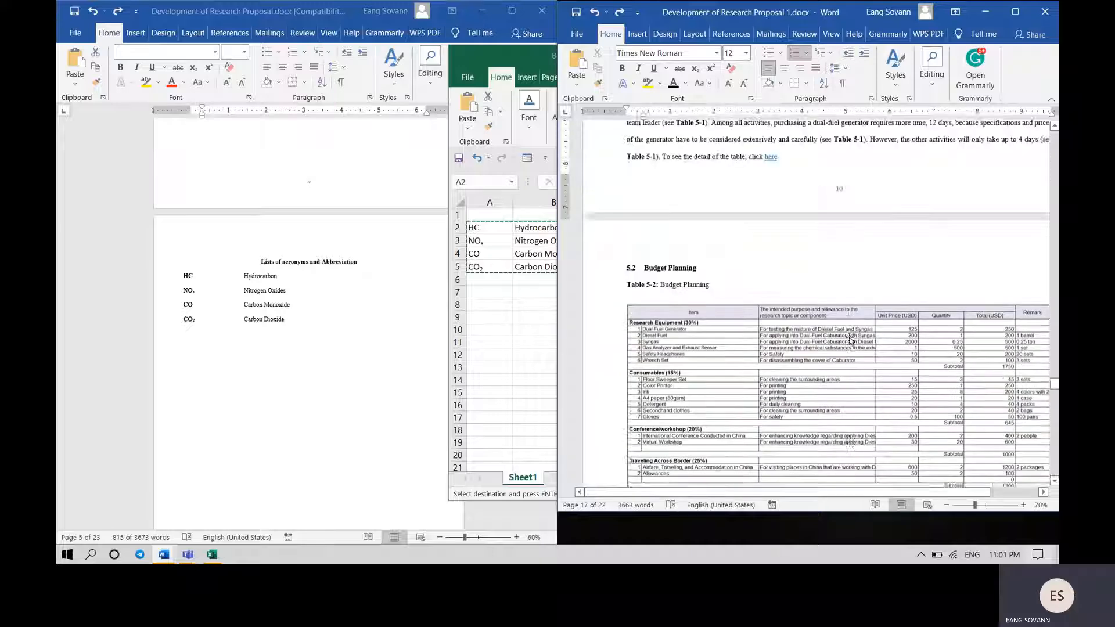
{"action": "scroll", "coordinate": [848, 333], "scroll_direction": "up", "scroll_amount": 10}
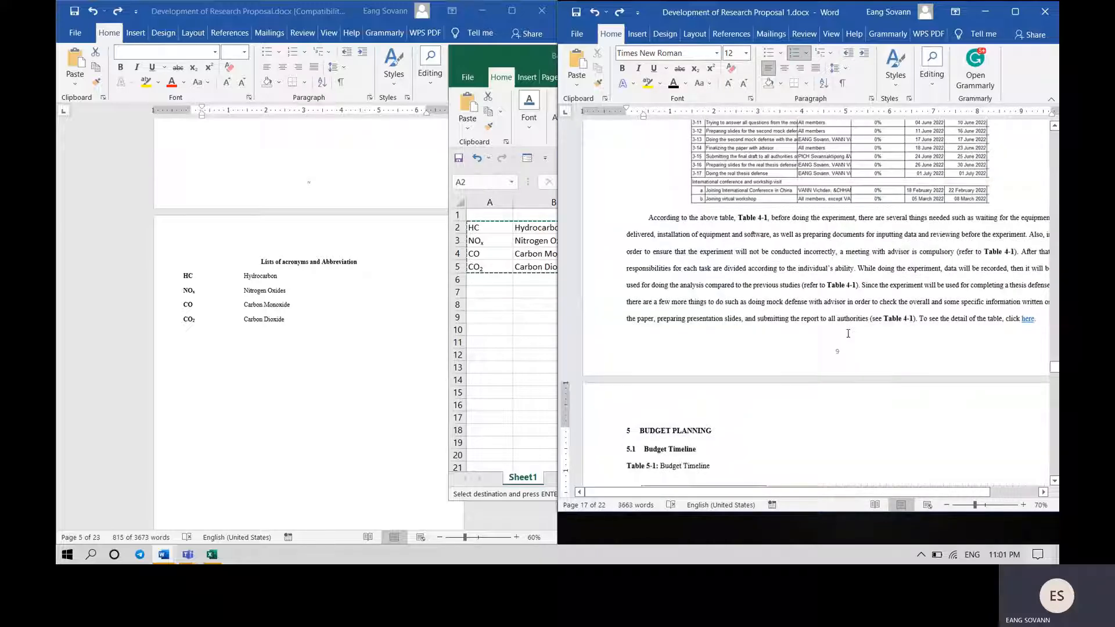
{"action": "scroll", "coordinate": [856, 323], "scroll_direction": "down", "scroll_amount": 10}
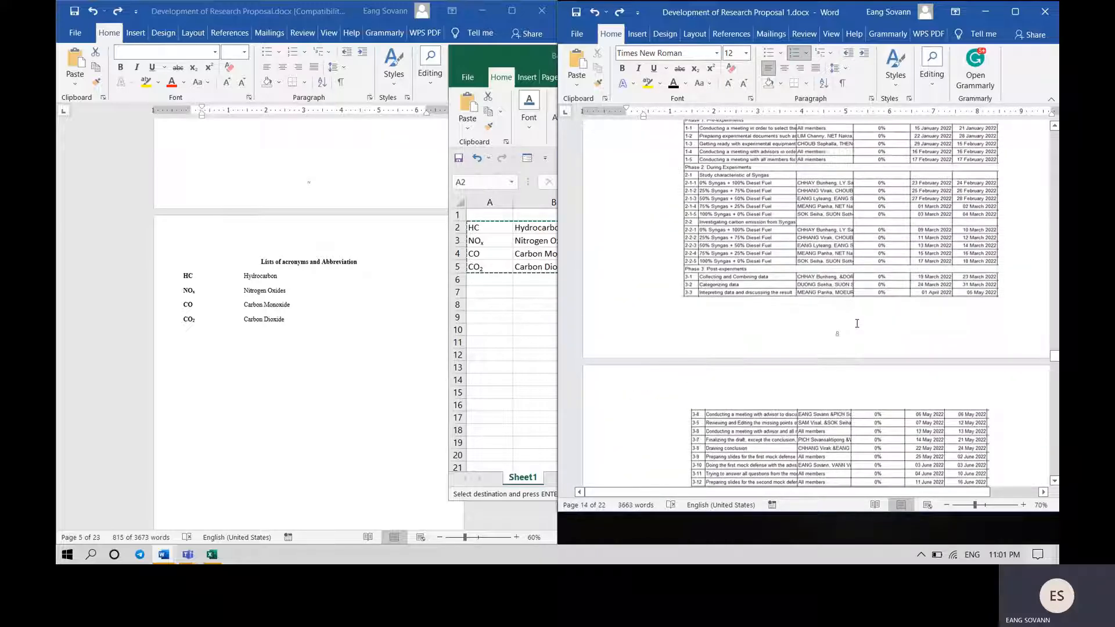
{"action": "scroll", "coordinate": [856, 325], "scroll_direction": "down", "scroll_amount": 15}
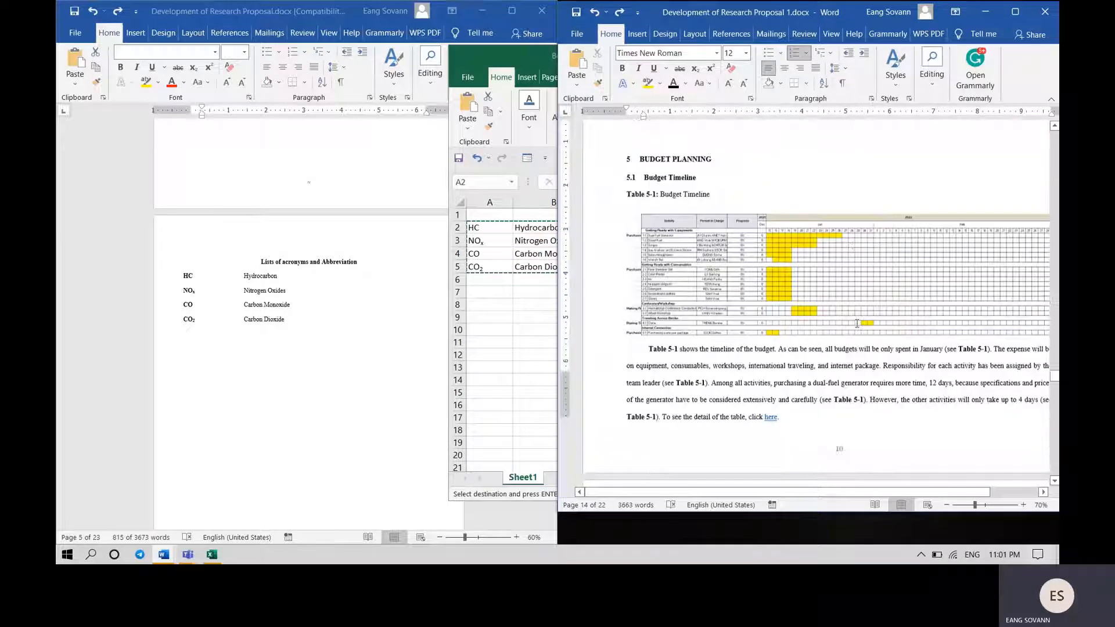
{"action": "scroll", "coordinate": [856, 328], "scroll_direction": "down", "scroll_amount": 15}
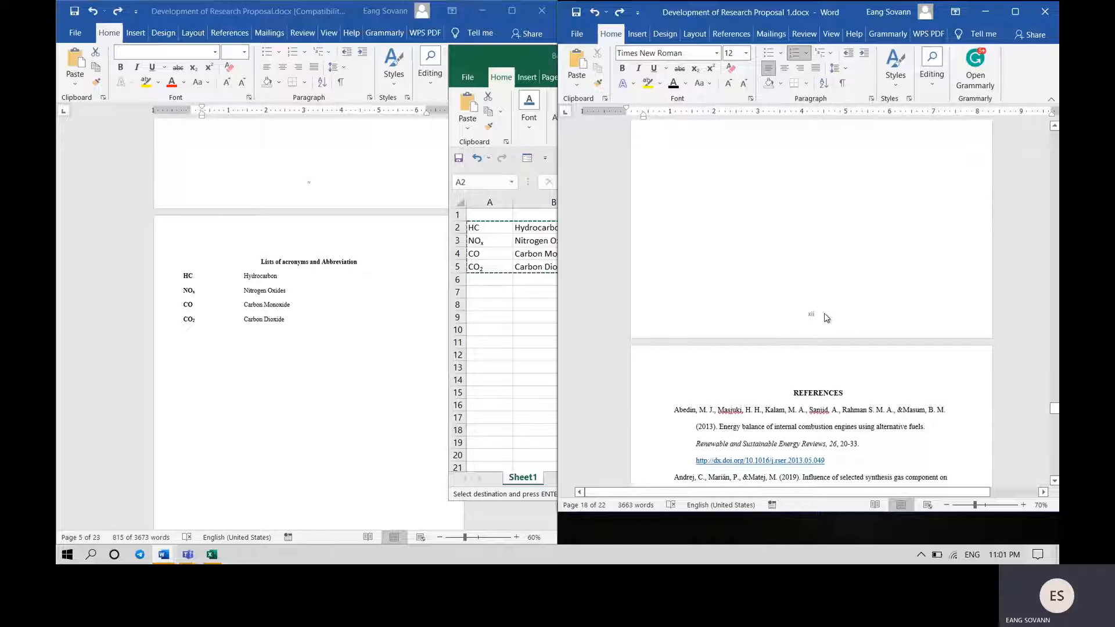
- Change the Section 5 footer page numbers to the 1, 2, 3 format, continuing from the previous section
{"action": "double_click", "coordinate": [823, 314]}
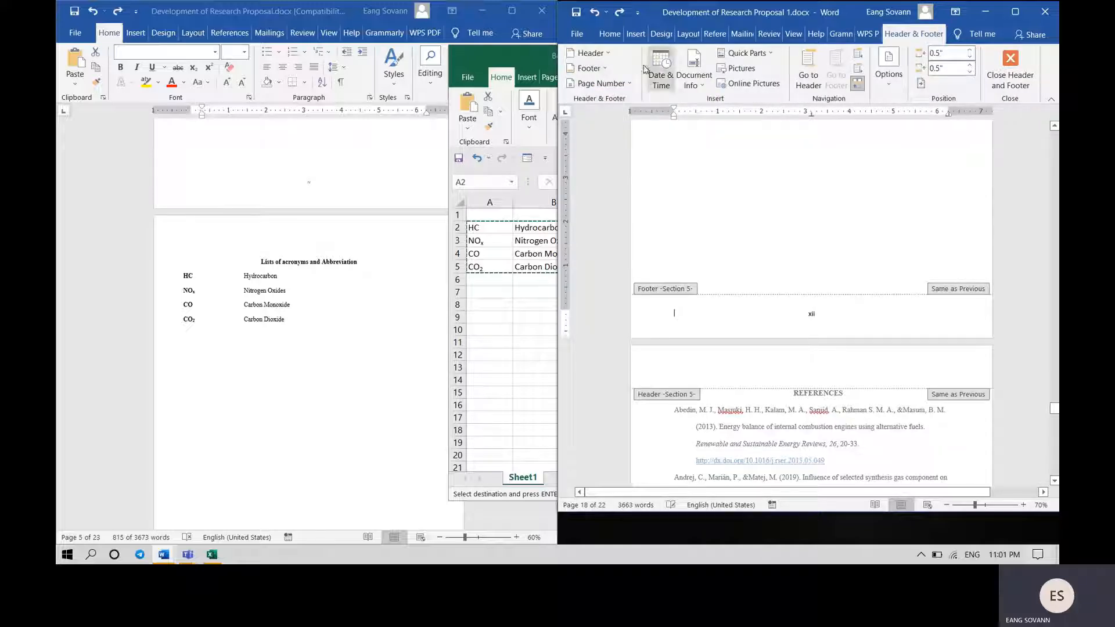
{"action": "left_click", "coordinate": [600, 83]}
{"action": "left_click", "coordinate": [638, 164]}
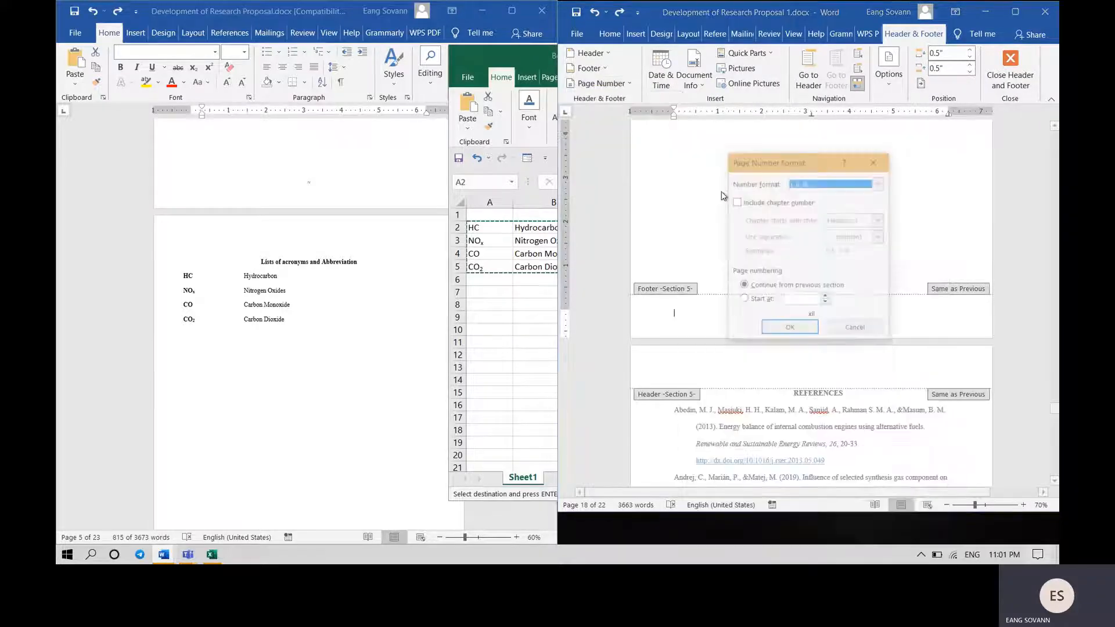
{"action": "left_click", "coordinate": [791, 329]}
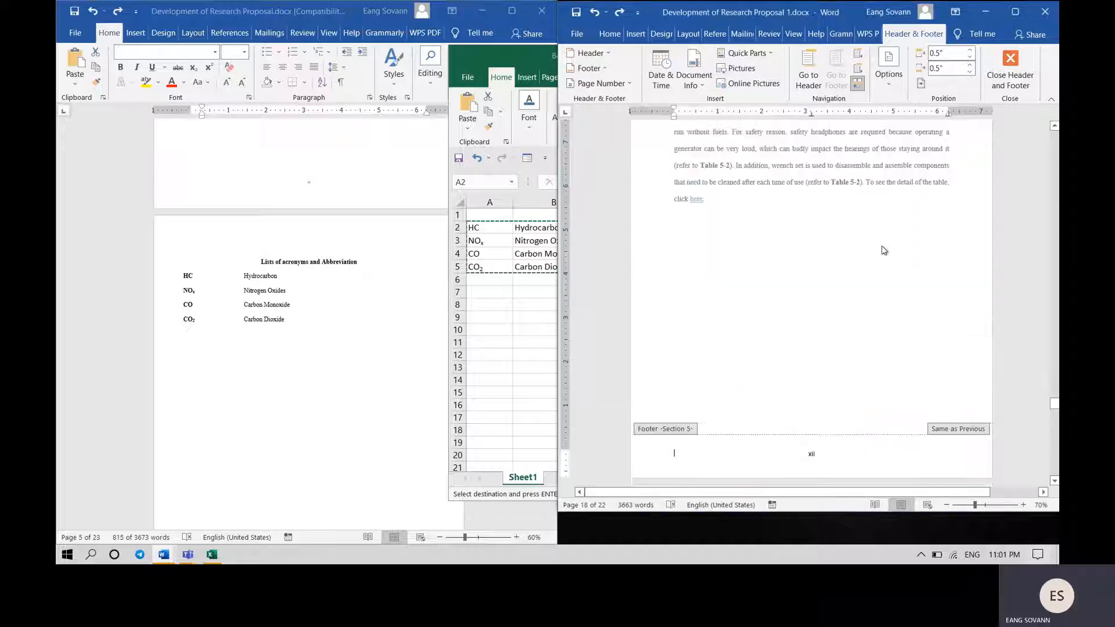
{"action": "left_click", "coordinate": [620, 83]}
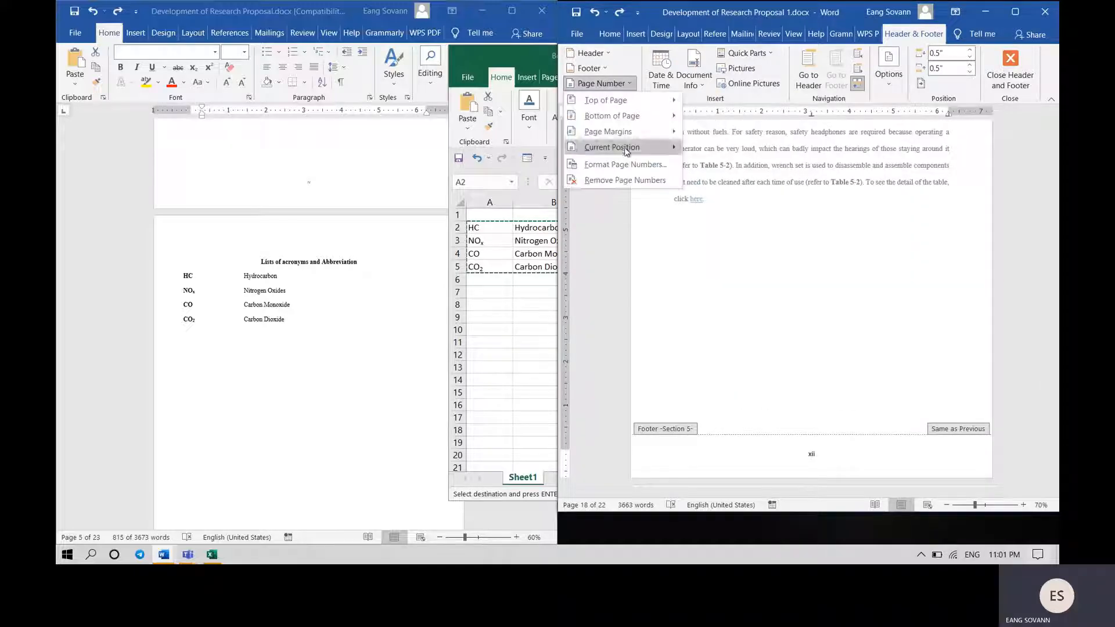
{"action": "left_click", "coordinate": [638, 164]}
{"action": "left_click", "coordinate": [830, 186]}
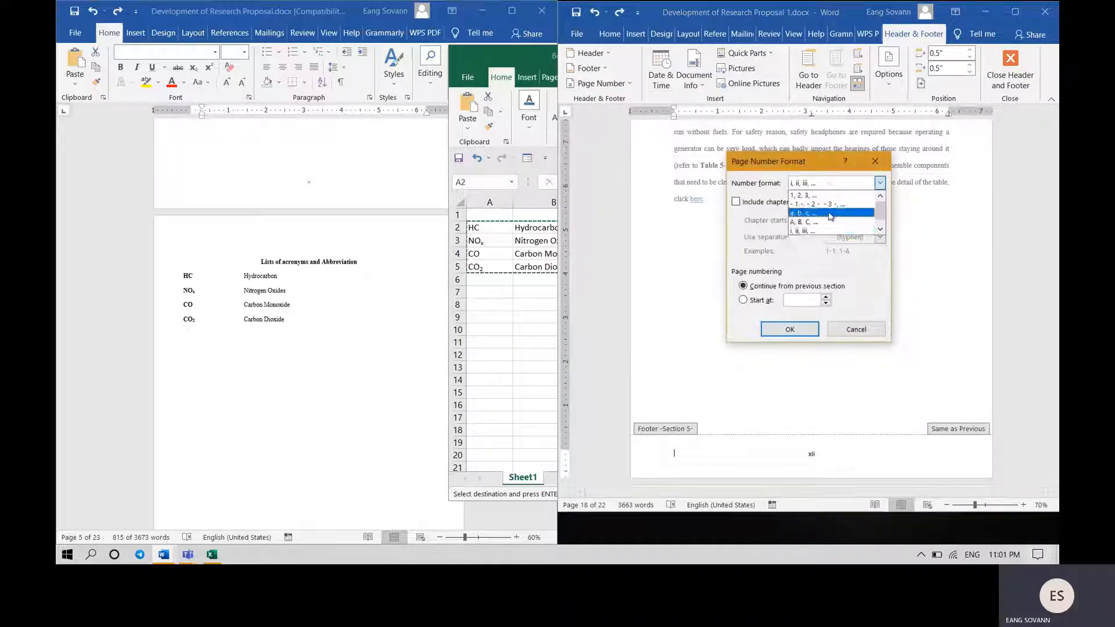
{"action": "left_click", "coordinate": [827, 192]}
{"action": "left_click", "coordinate": [803, 329]}
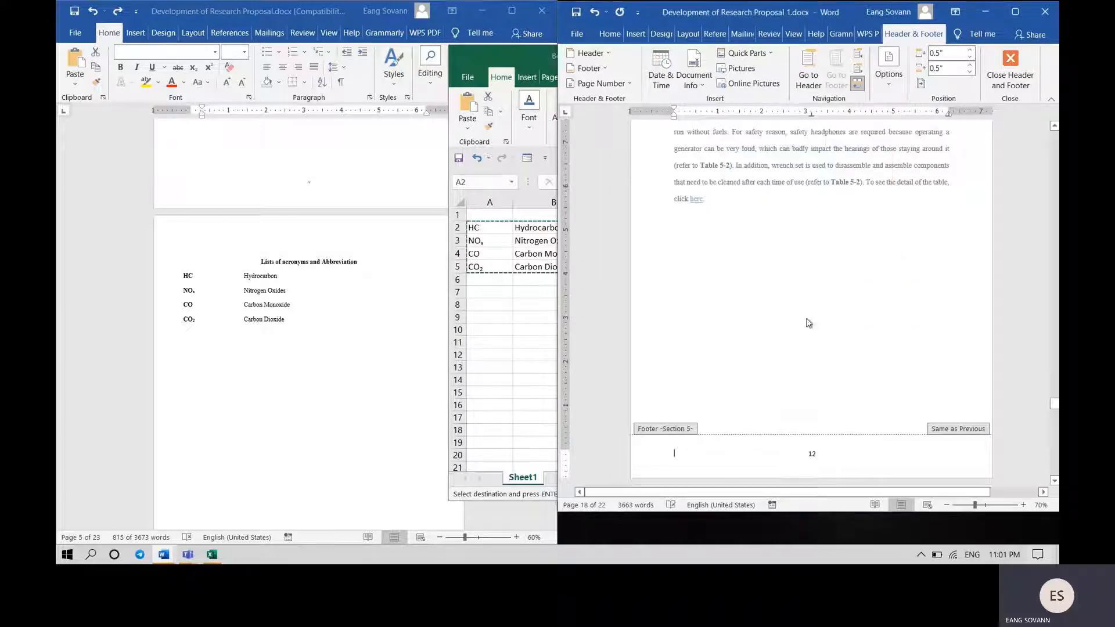
{"action": "double_click", "coordinate": [831, 224]}
- Check the page numbers through the References and update the entire table of contents
{"action": "scroll", "coordinate": [830, 221], "scroll_direction": "down", "scroll_amount": 8}
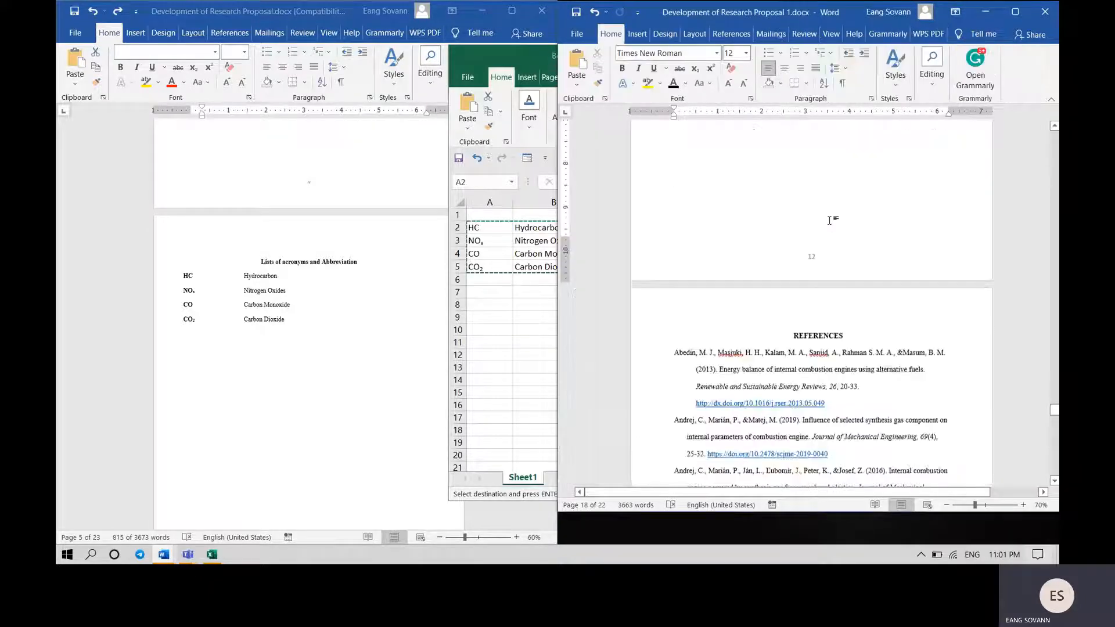
{"action": "scroll", "coordinate": [827, 219], "scroll_direction": "down", "scroll_amount": 12}
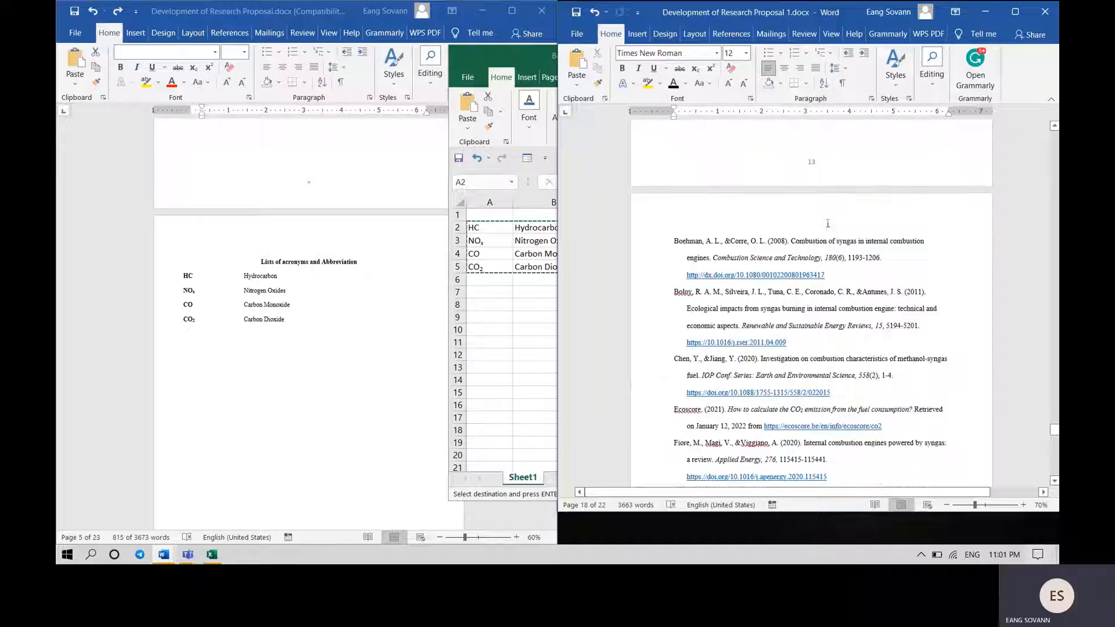
{"action": "scroll", "coordinate": [829, 227], "scroll_direction": "down", "scroll_amount": 10}
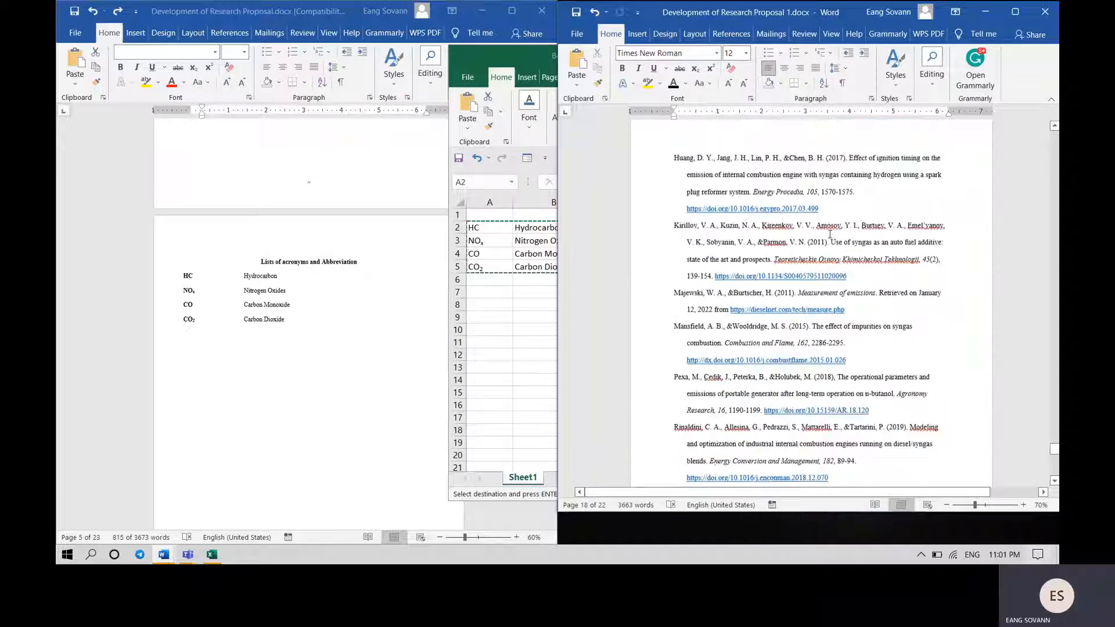
{"action": "scroll", "coordinate": [828, 233], "scroll_direction": "down", "scroll_amount": 9}
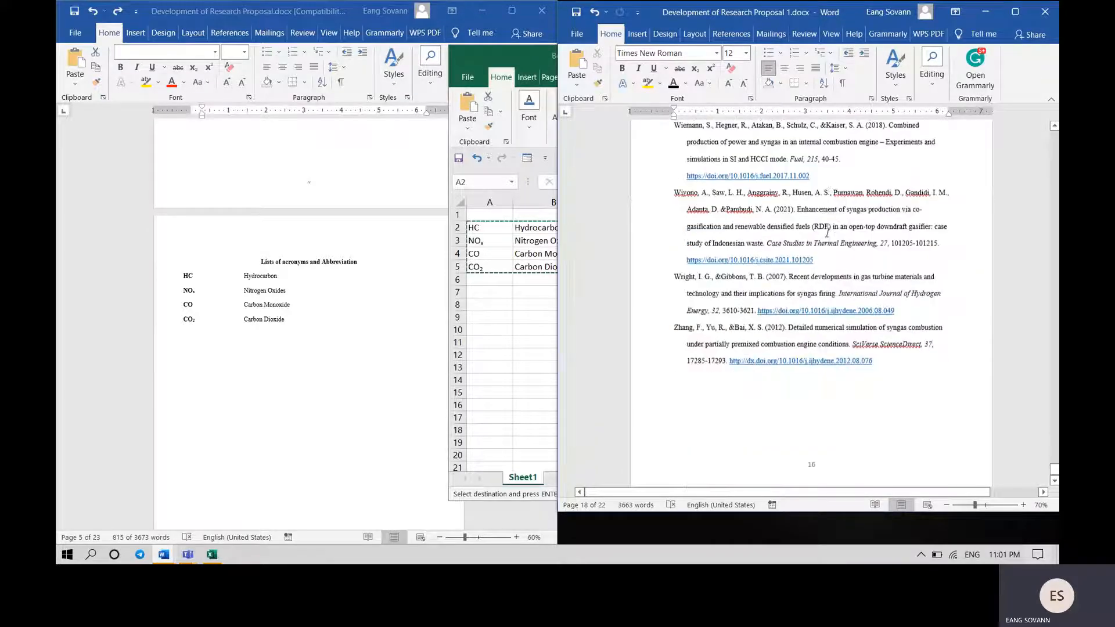
{"action": "left_click_drag", "start_coordinate": [1055, 472], "coordinate": [1046, 191]}
{"action": "left_click", "coordinate": [802, 248]}
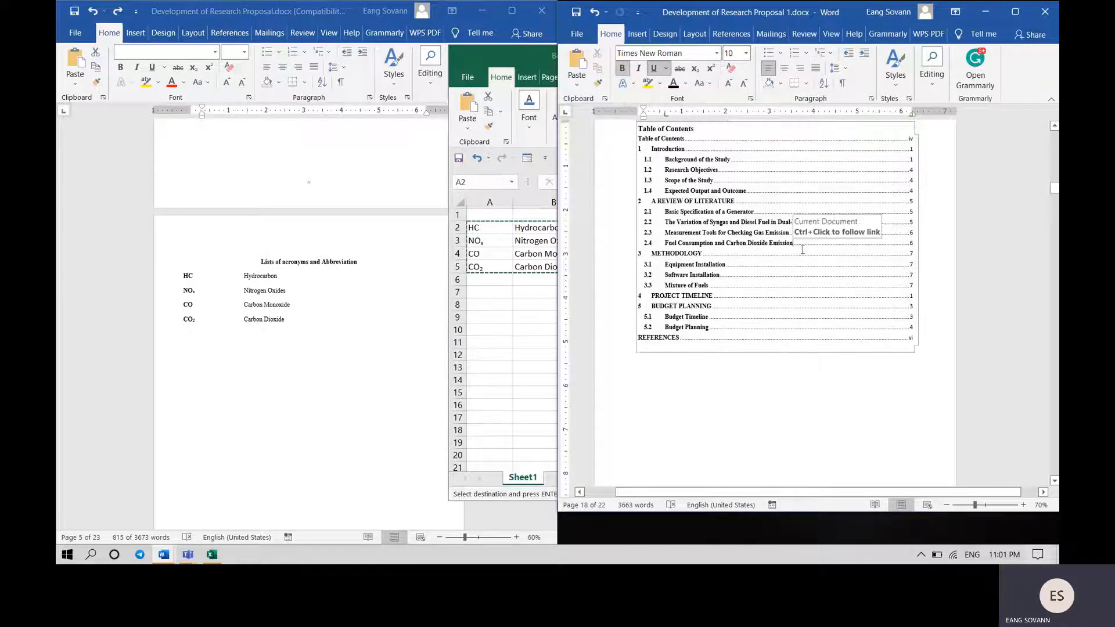
{"action": "right_click", "coordinate": [802, 249]}
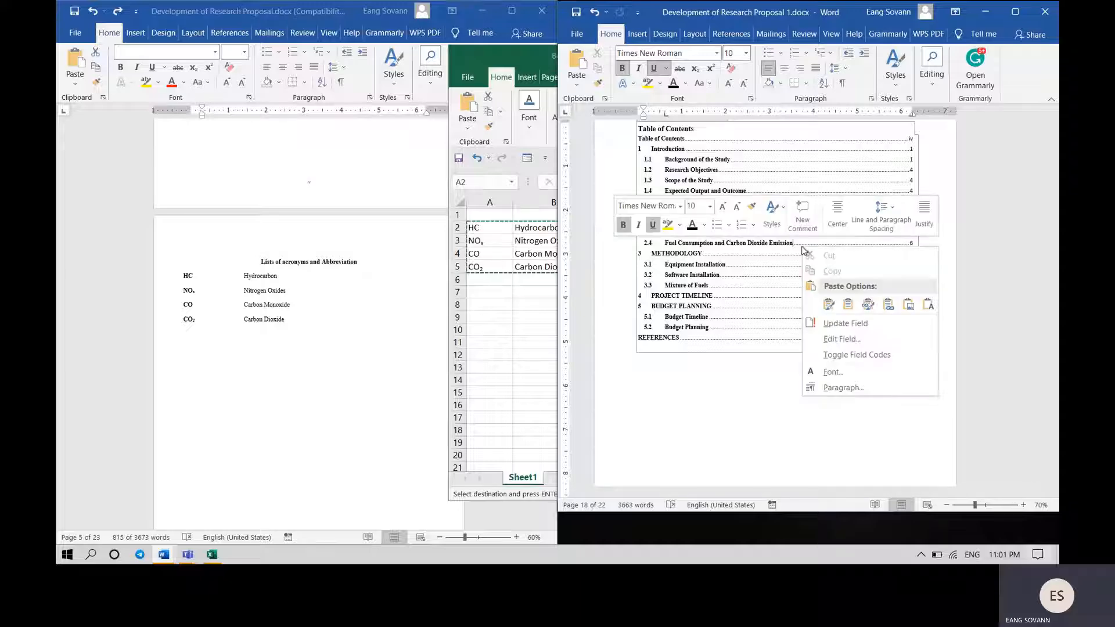
{"action": "left_click", "coordinate": [845, 323]}
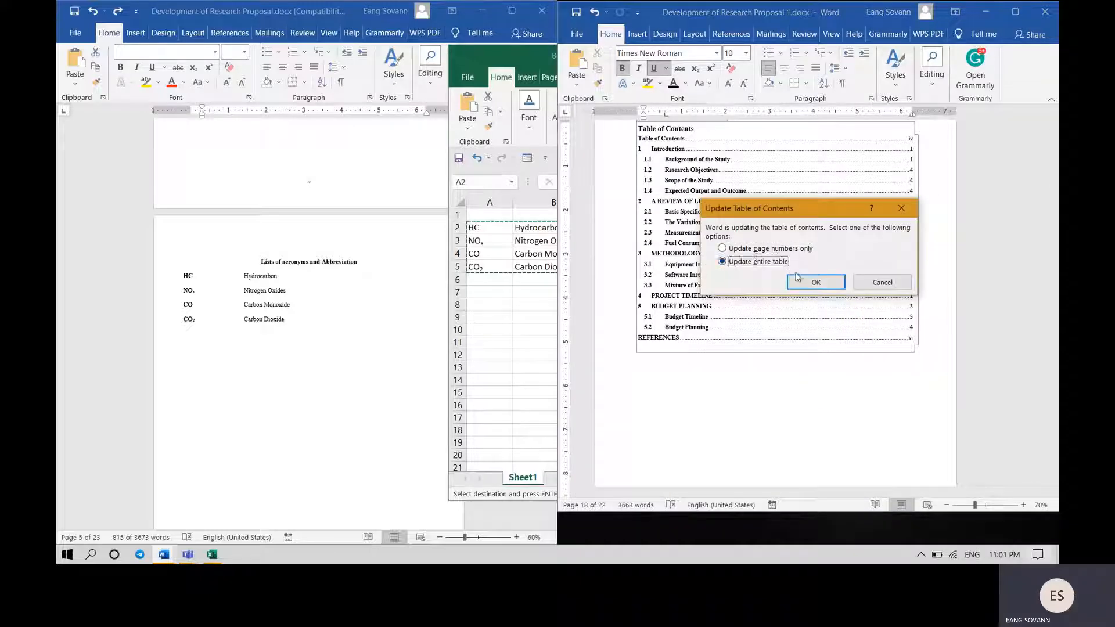
{"action": "left_click", "coordinate": [801, 282]}
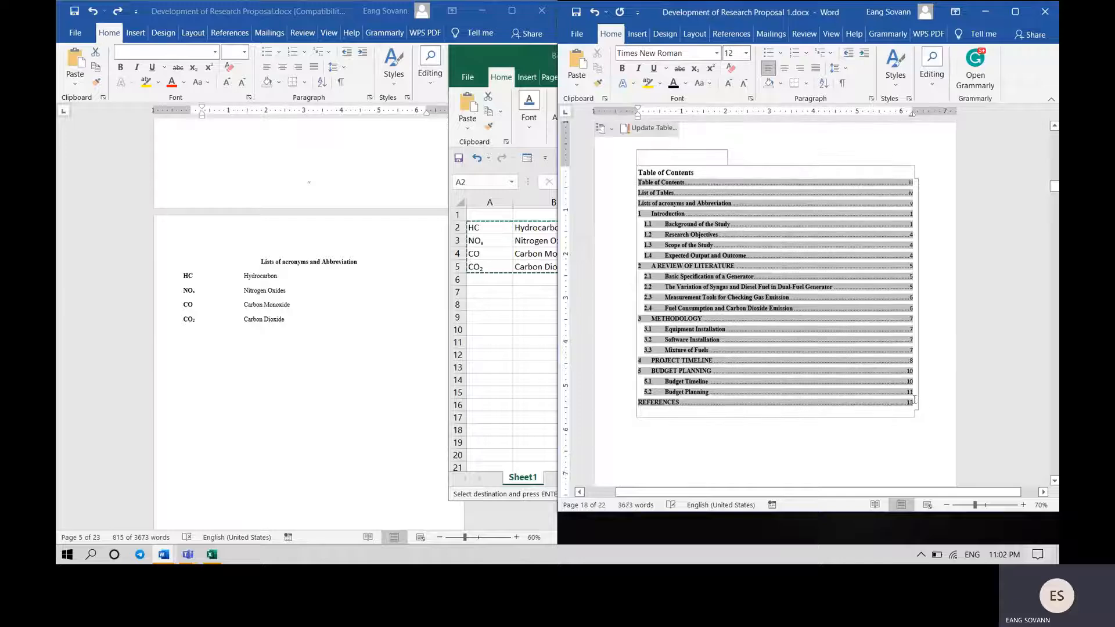
- Set all the table of contents text to Times New Roman, size 12
{"action": "left_click_drag", "start_coordinate": [916, 399], "coordinate": [679, 174]}
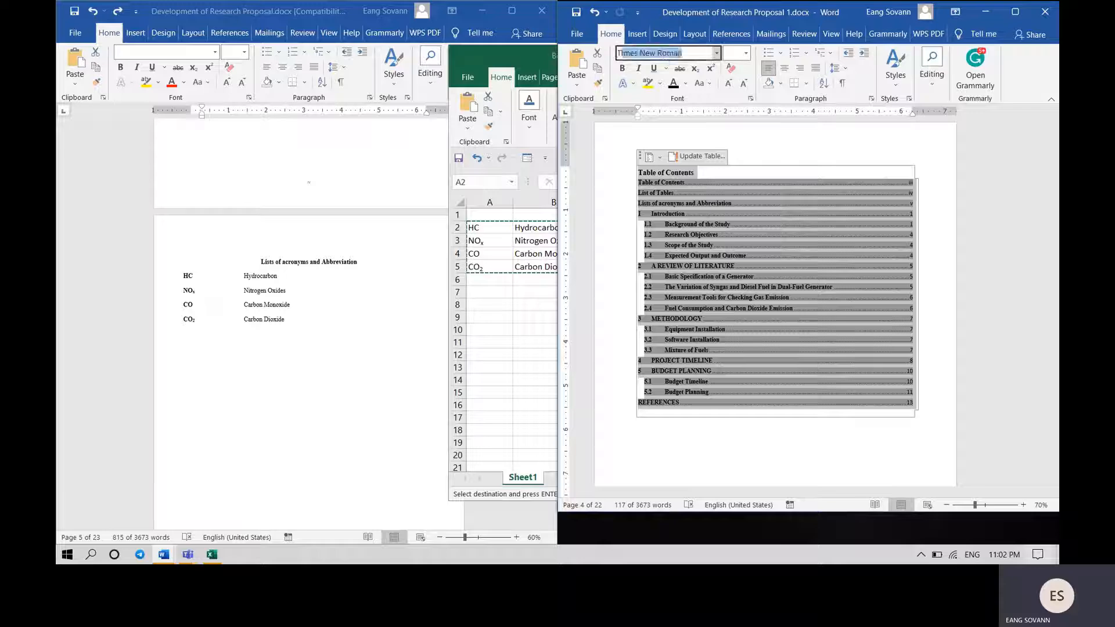
{"action": "key", "text": "Return"}
{"action": "left_click", "coordinate": [737, 53]}
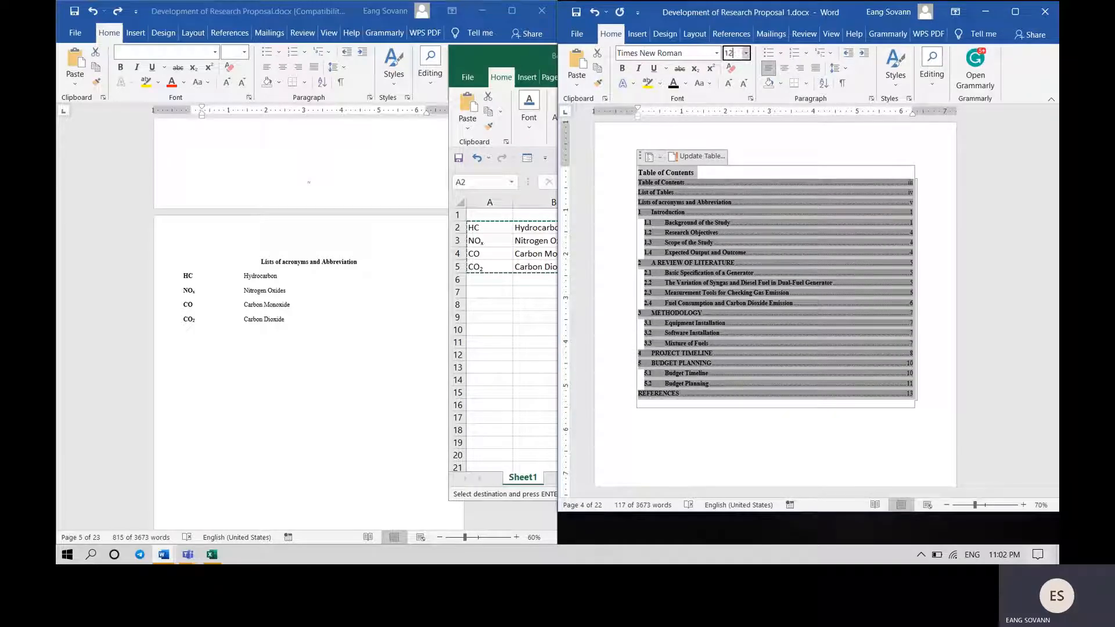
{"action": "type", "text": "12"}
{"action": "key", "text": "Return"}
- Give the table of contents double line spacing with no added space between paragraphs of the same style
{"action": "left_click", "coordinate": [872, 100]}
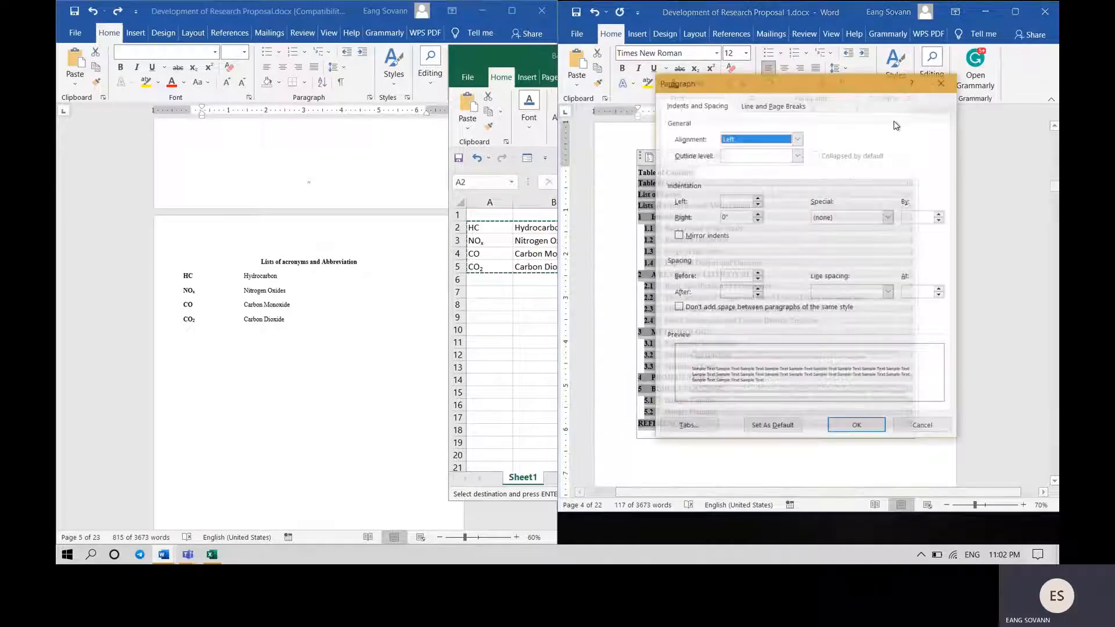
{"action": "left_click", "coordinate": [888, 292]}
{"action": "left_click", "coordinate": [848, 323]}
{"action": "left_click", "coordinate": [743, 308]}
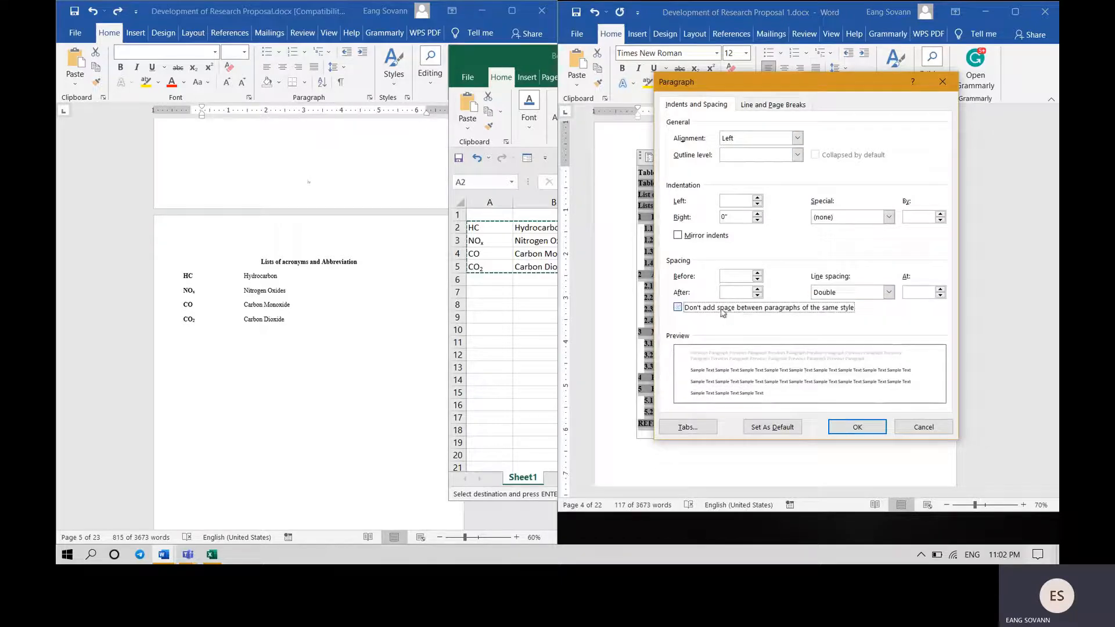
{"action": "left_click", "coordinate": [856, 428]}
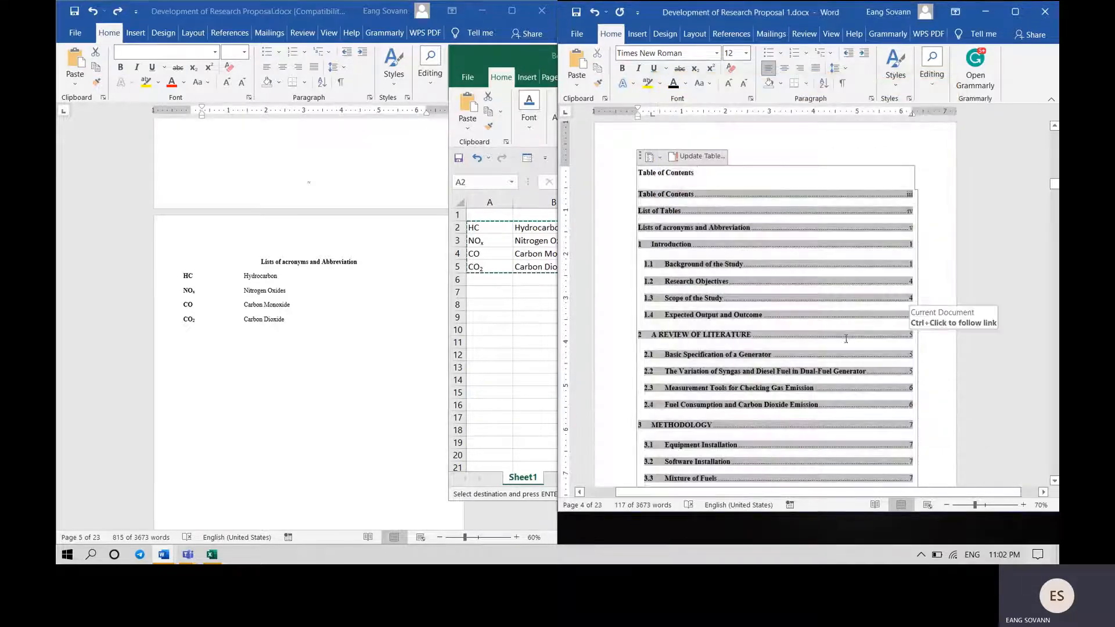
- Remove the blank page between the table of contents and the List of Tables
{"action": "scroll", "coordinate": [846, 339], "scroll_direction": "down", "scroll_amount": 7}
{"action": "scroll", "coordinate": [846, 339], "scroll_direction": "down", "scroll_amount": 5}
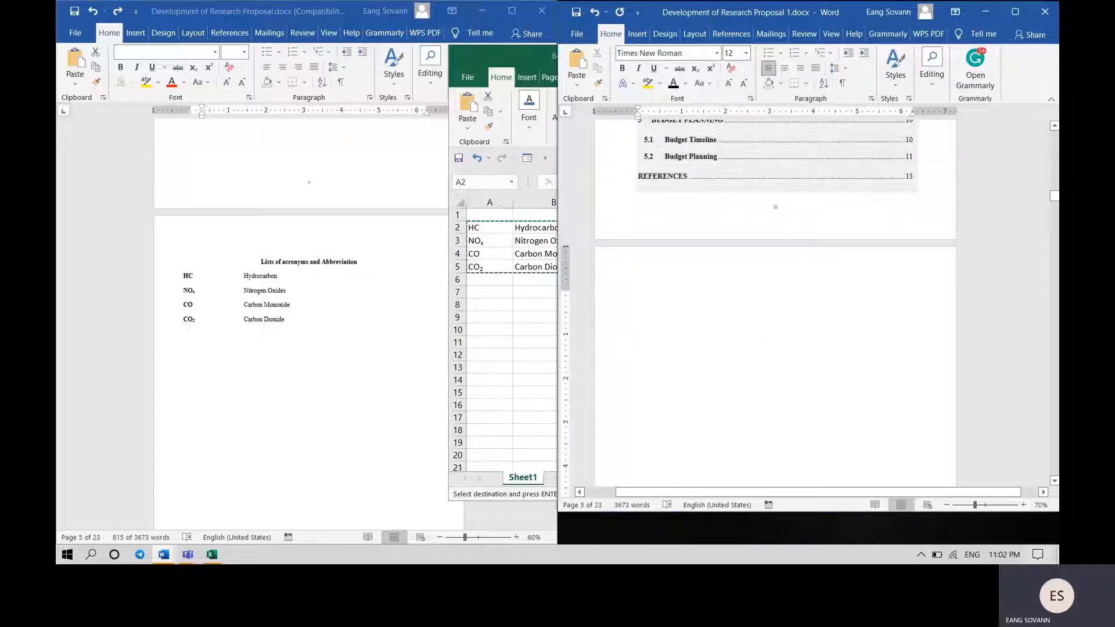
{"action": "key", "text": "Delete"}
{"action": "key", "text": "BackSpace"}
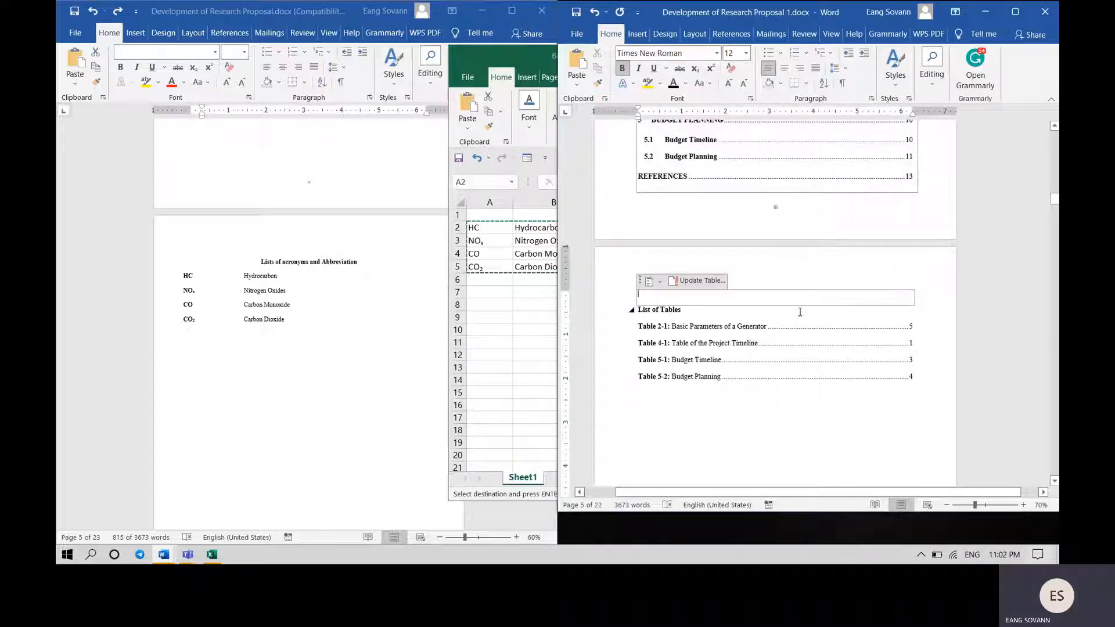
- Try to remove the empty line above the List of Tables heading
{"action": "key", "text": "BackSpace"}
{"action": "scroll", "coordinate": [844, 302], "scroll_direction": "down", "scroll_amount": 4}
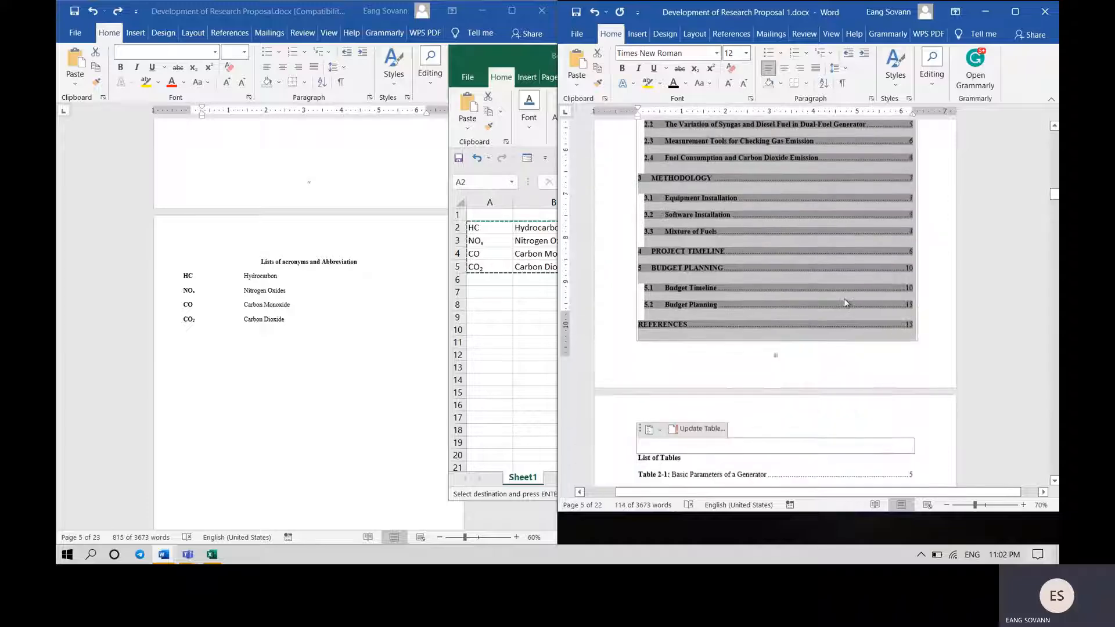
{"action": "scroll", "coordinate": [844, 298], "scroll_direction": "down", "scroll_amount": 2}
{"action": "left_click", "coordinate": [768, 366]}
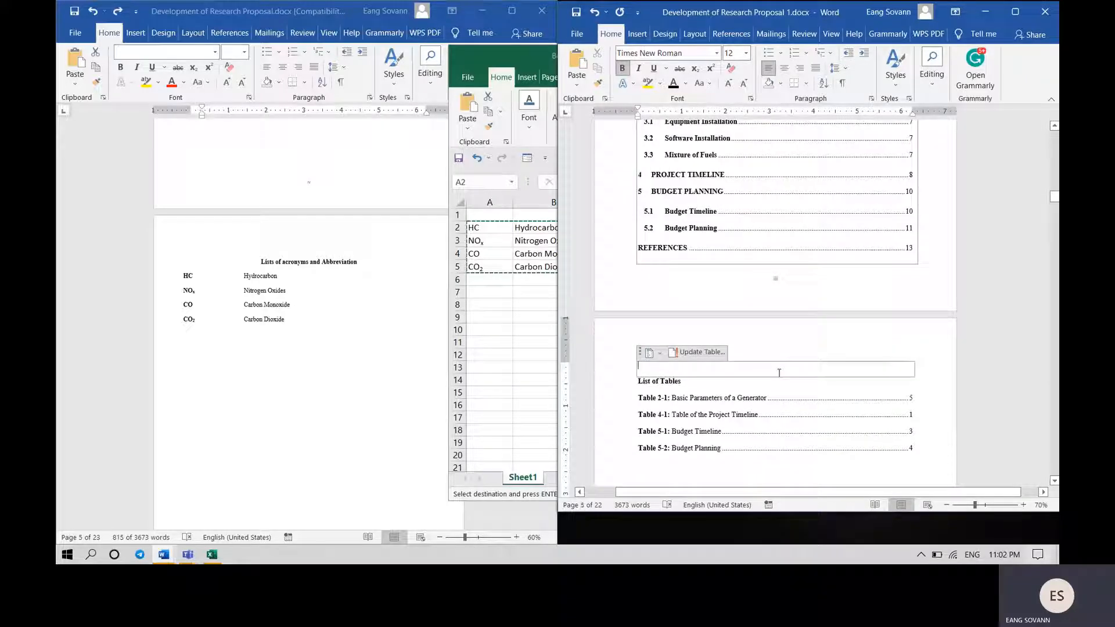
{"action": "key", "text": "BackSpace"}
{"action": "scroll", "coordinate": [778, 373], "scroll_direction": "up", "scroll_amount": 3}
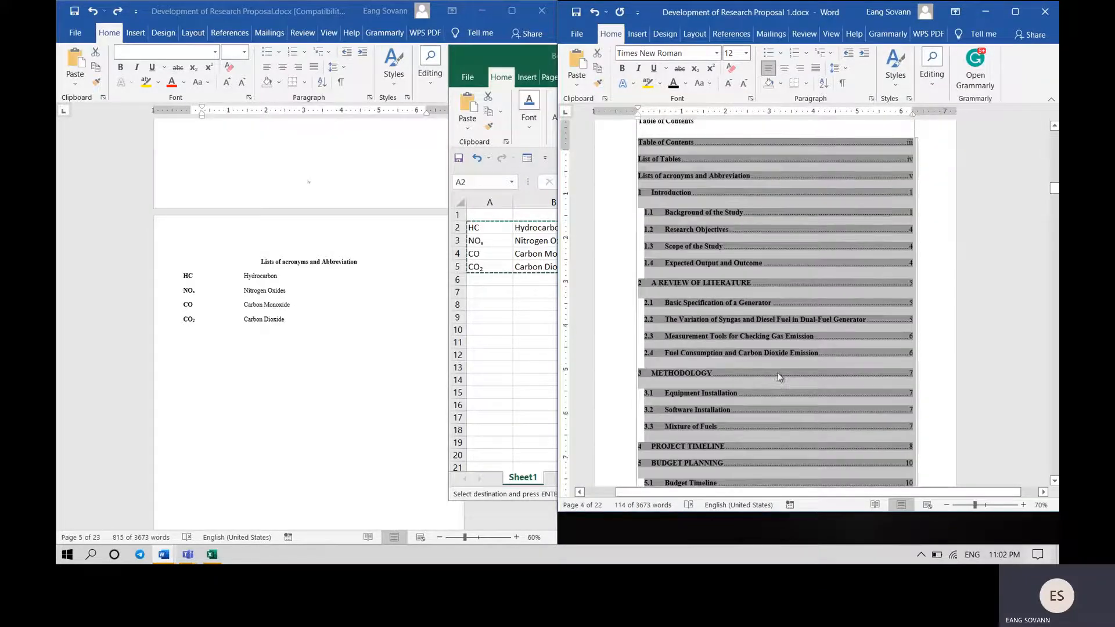
- Compare the spacing below the Table of Contents heading with the same page in the original proposal document
{"action": "left_click", "coordinate": [711, 232]}
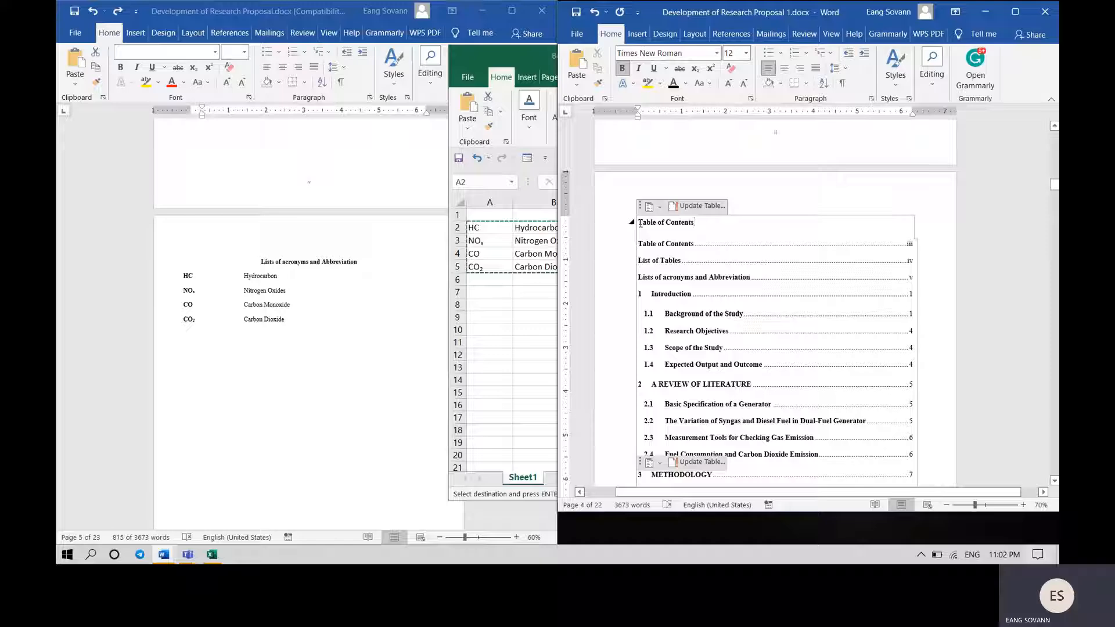
{"action": "left_click_drag", "start_coordinate": [678, 236], "coordinate": [689, 238]}
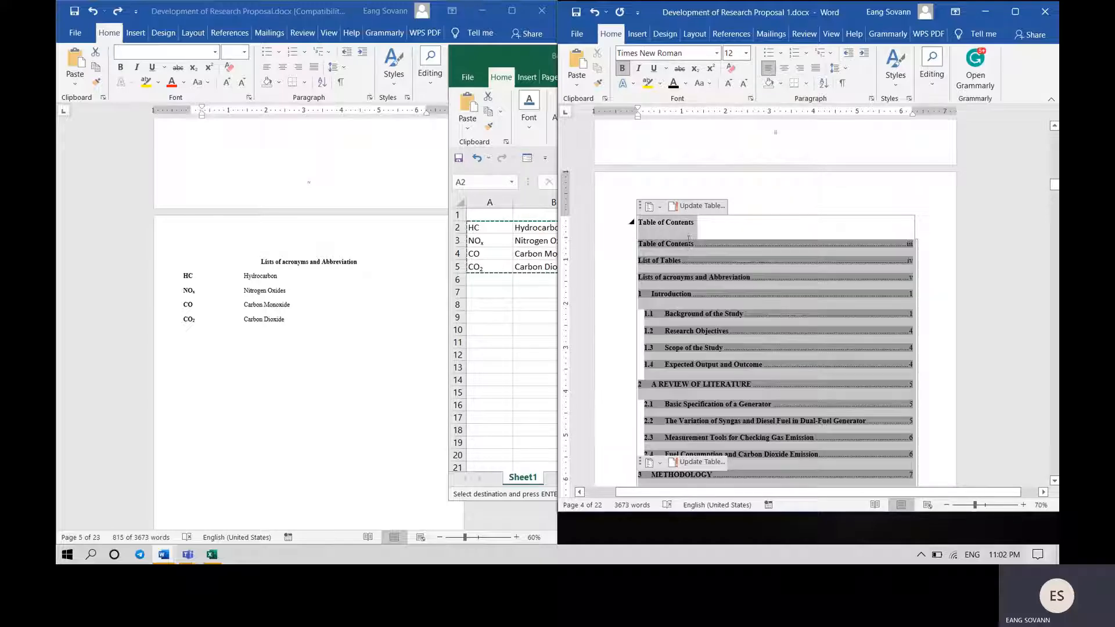
{"action": "left_click", "coordinate": [725, 277]}
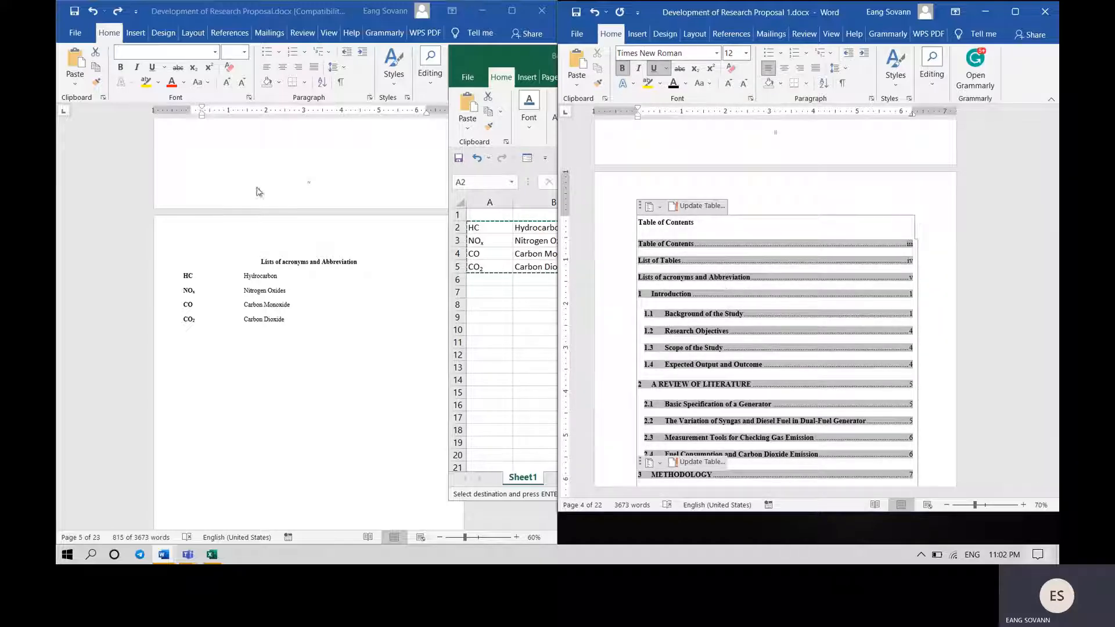
{"action": "scroll", "coordinate": [244, 212], "scroll_direction": "up", "scroll_amount": 3}
{"action": "scroll", "coordinate": [244, 212], "scroll_direction": "up", "scroll_amount": 10}
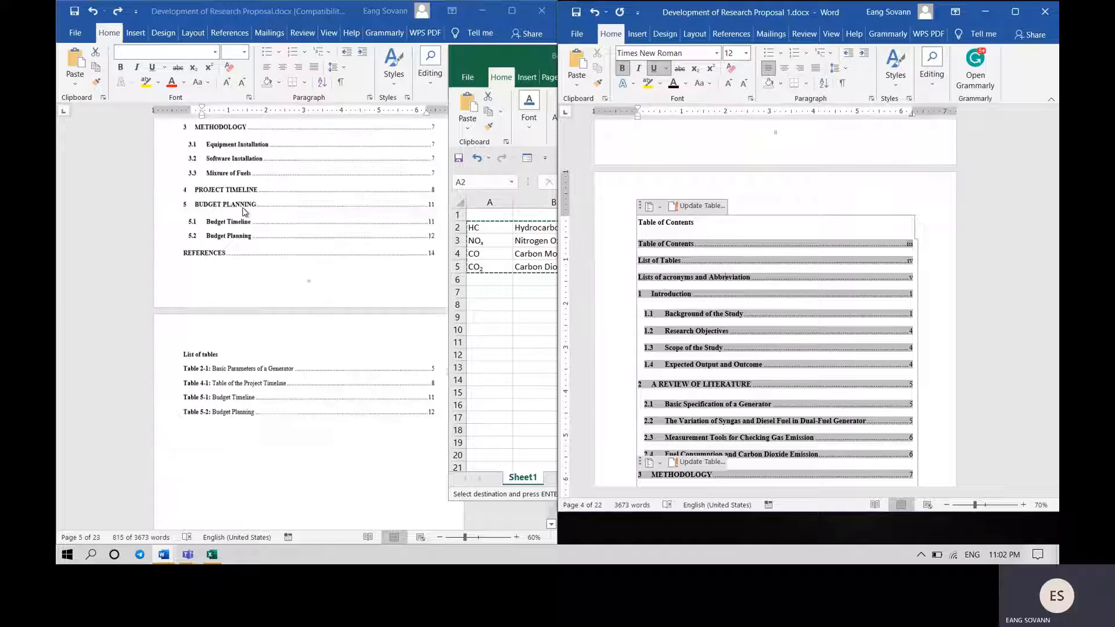
{"action": "scroll", "coordinate": [244, 212], "scroll_direction": "up", "scroll_amount": 5}
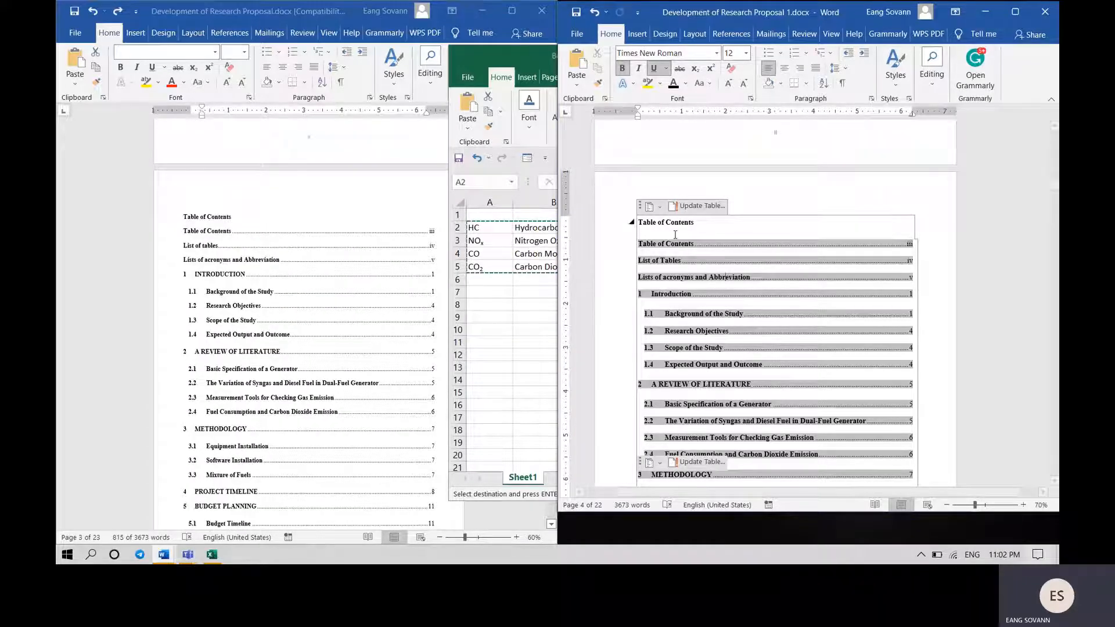
- Reapply double line spacing to the table of contents, retoggle the same-style paragraph spacing option and check the entries down to References
{"action": "left_click", "coordinate": [655, 222]}
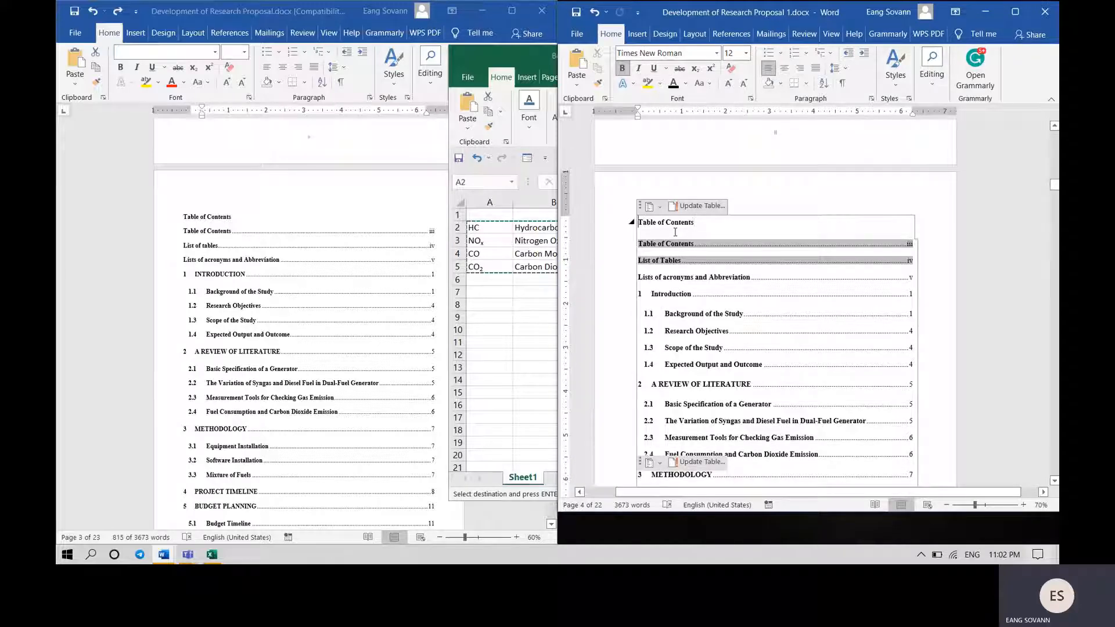
{"action": "left_click_drag", "start_coordinate": [675, 232], "coordinate": [696, 291]}
{"action": "left_click", "coordinate": [872, 100]}
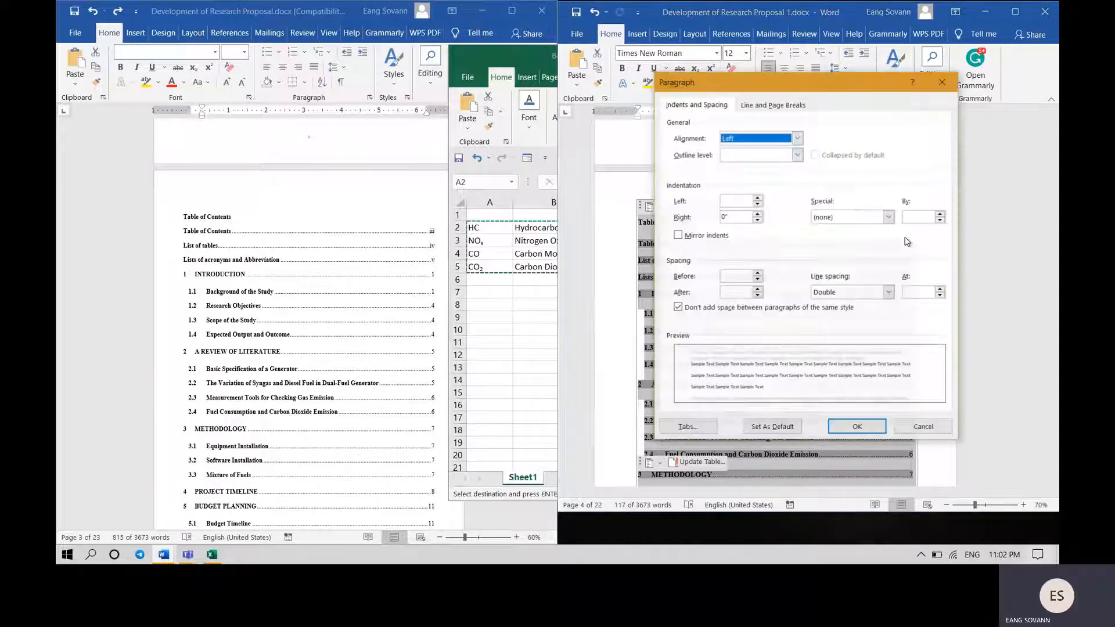
{"action": "left_click", "coordinate": [839, 295]}
{"action": "left_click", "coordinate": [839, 295]}
{"action": "left_click", "coordinate": [730, 307]}
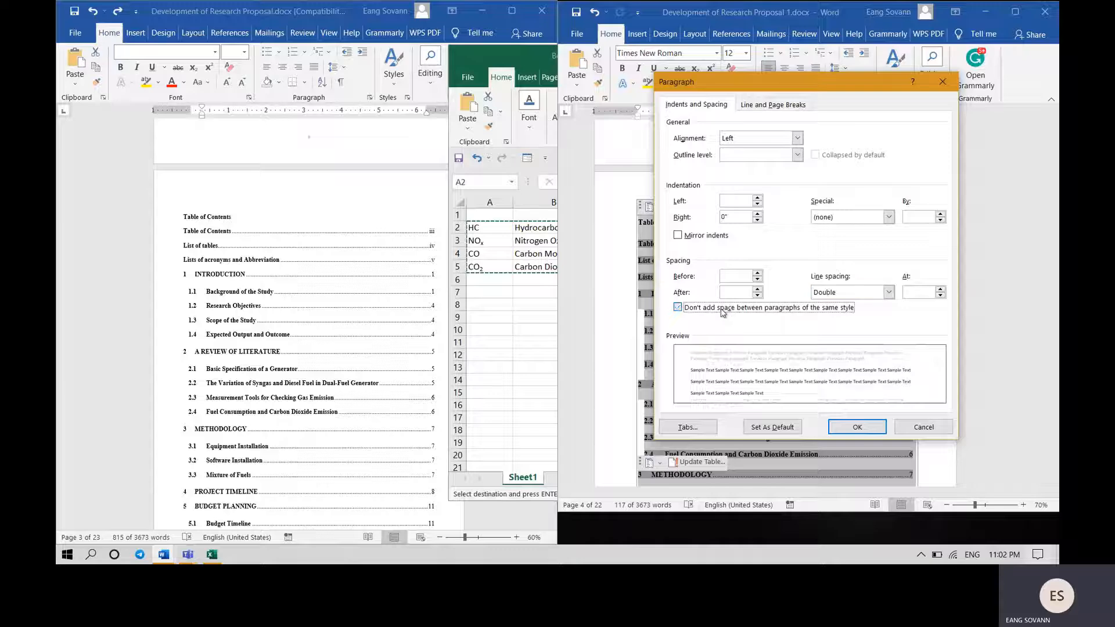
{"action": "left_click", "coordinate": [729, 307]}
{"action": "left_click", "coordinate": [856, 429]}
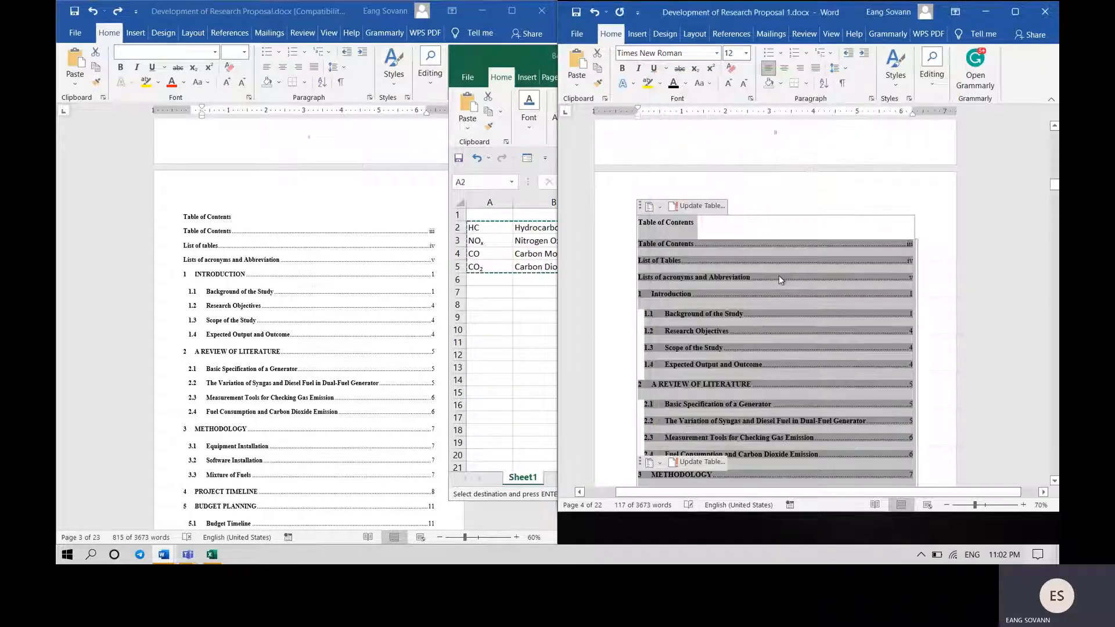
{"action": "left_click", "coordinate": [746, 230]}
{"action": "scroll", "coordinate": [783, 232], "scroll_direction": "down", "scroll_amount": 1}
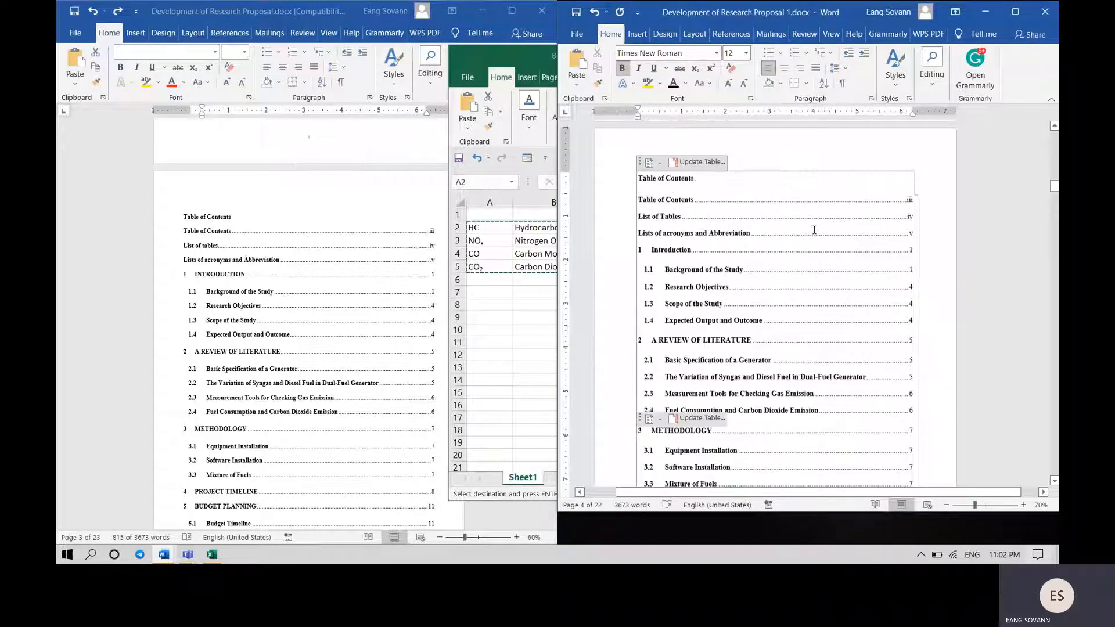
{"action": "scroll", "coordinate": [814, 230], "scroll_direction": "down", "scroll_amount": 3}
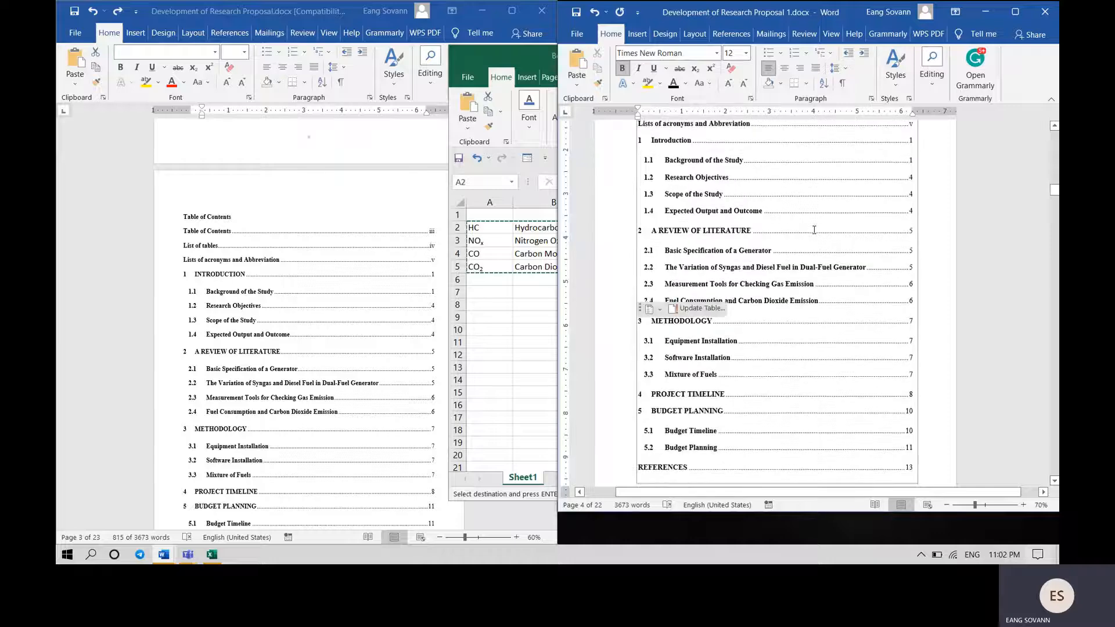
- Check the remaining table of contents entries and examine the empty line above the List of Tables heading
{"action": "scroll", "coordinate": [814, 230], "scroll_direction": "down", "scroll_amount": 2}
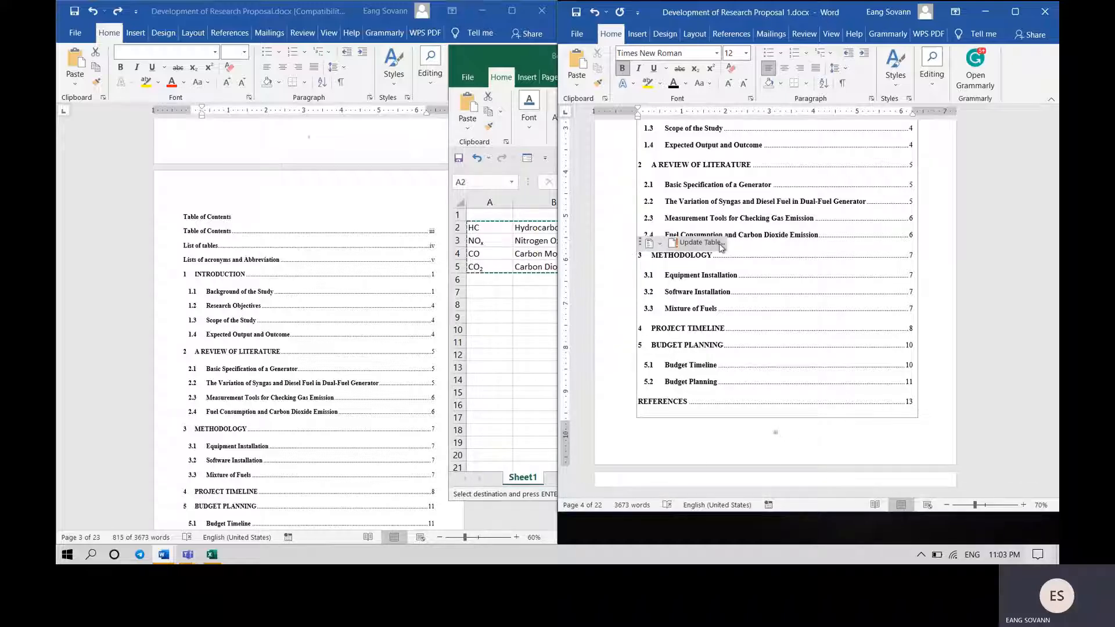
{"action": "scroll", "coordinate": [834, 224], "scroll_direction": "down", "scroll_amount": 6}
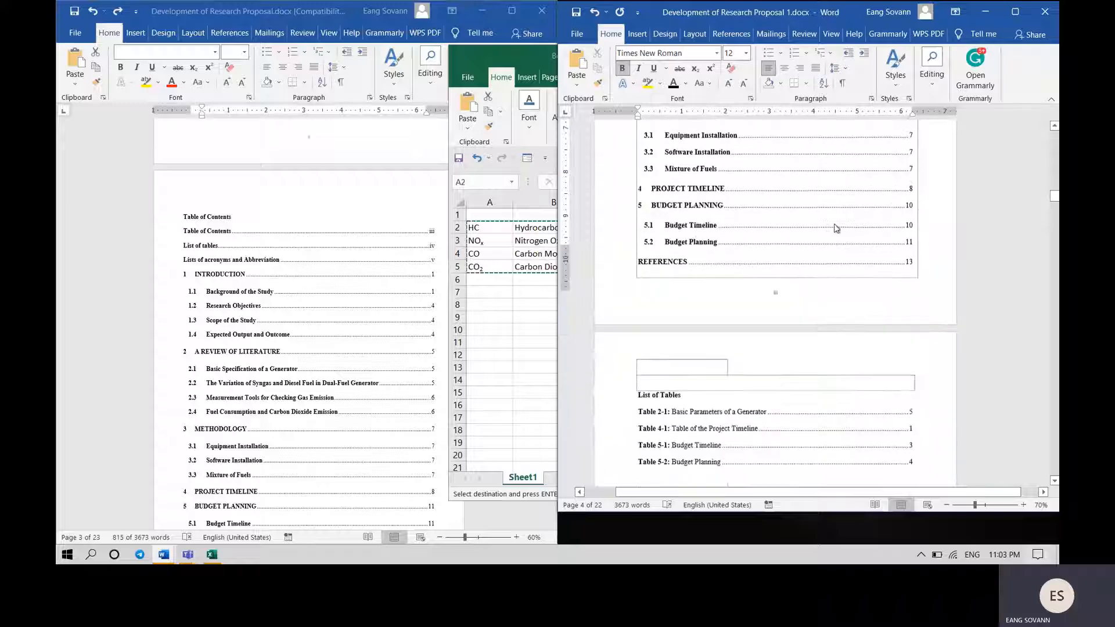
{"action": "scroll", "coordinate": [783, 258], "scroll_direction": "up", "scroll_amount": 1}
{"action": "left_click", "coordinate": [776, 318]}
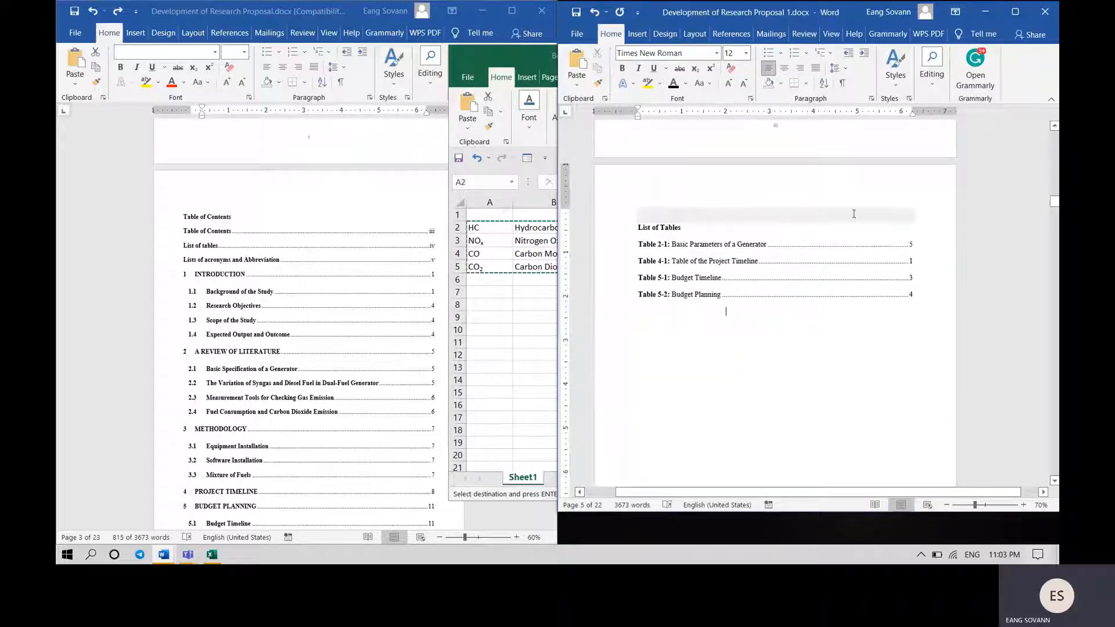
{"action": "left_click", "coordinate": [918, 212]}
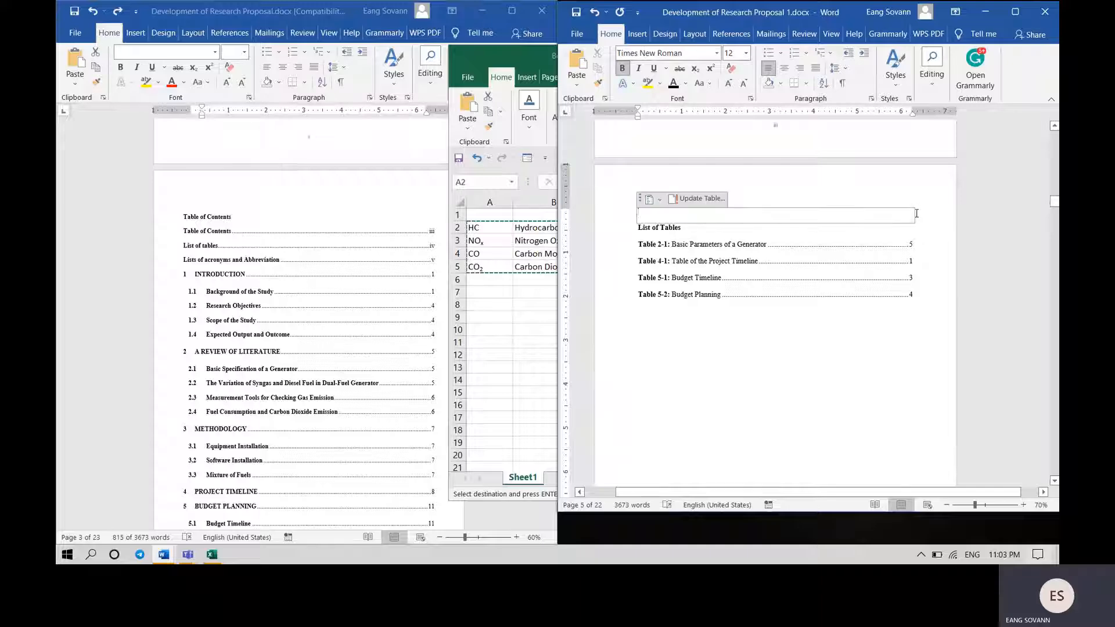
{"action": "key", "text": "Down"}
{"action": "key", "text": "Up"}
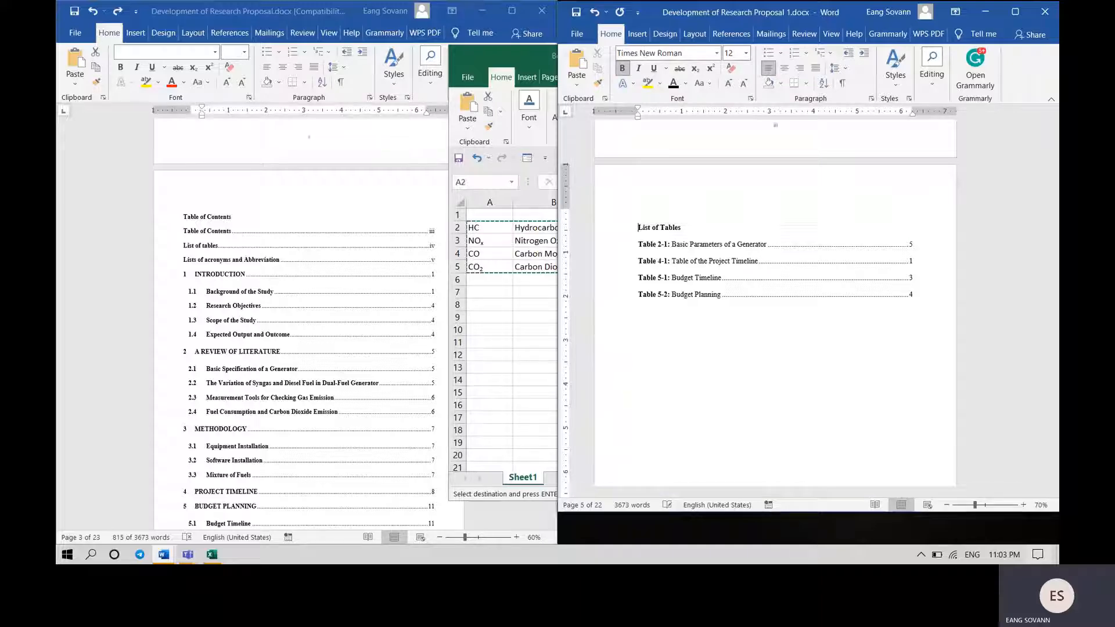
{"action": "scroll", "coordinate": [775, 301], "scroll_direction": "up", "scroll_amount": 1}
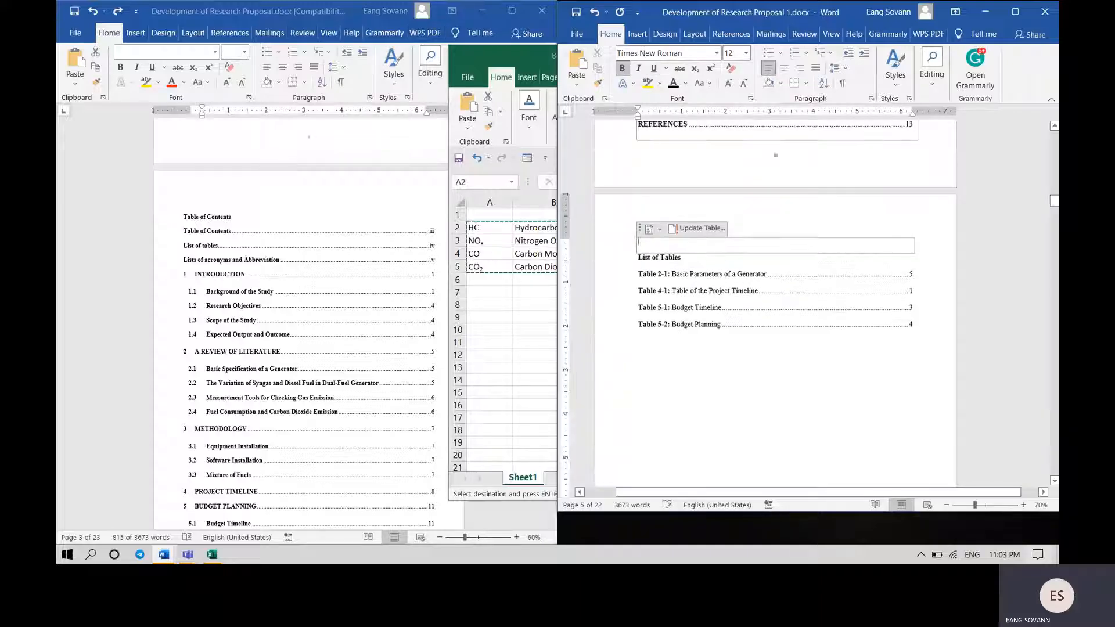
{"action": "key", "text": "Down"}
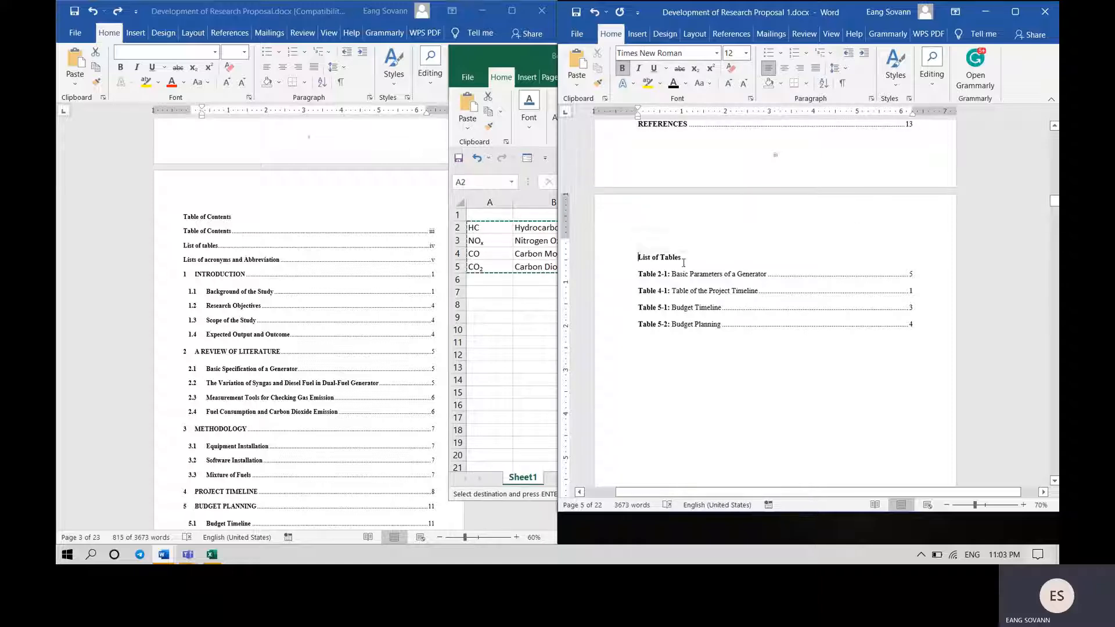
- Mark the List of Tables heading as a top-level table of contents entry and remove its automatic numbering
{"action": "triple_click", "coordinate": [686, 256]}
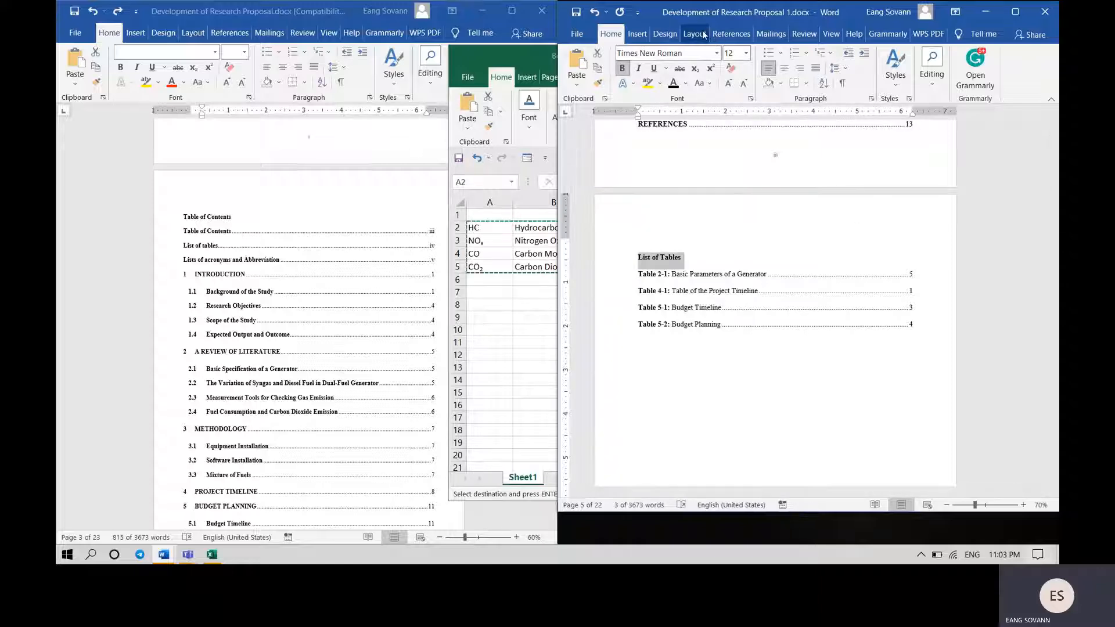
{"action": "left_click", "coordinate": [731, 34]}
{"action": "left_click", "coordinate": [614, 53]}
{"action": "left_click", "coordinate": [630, 100]}
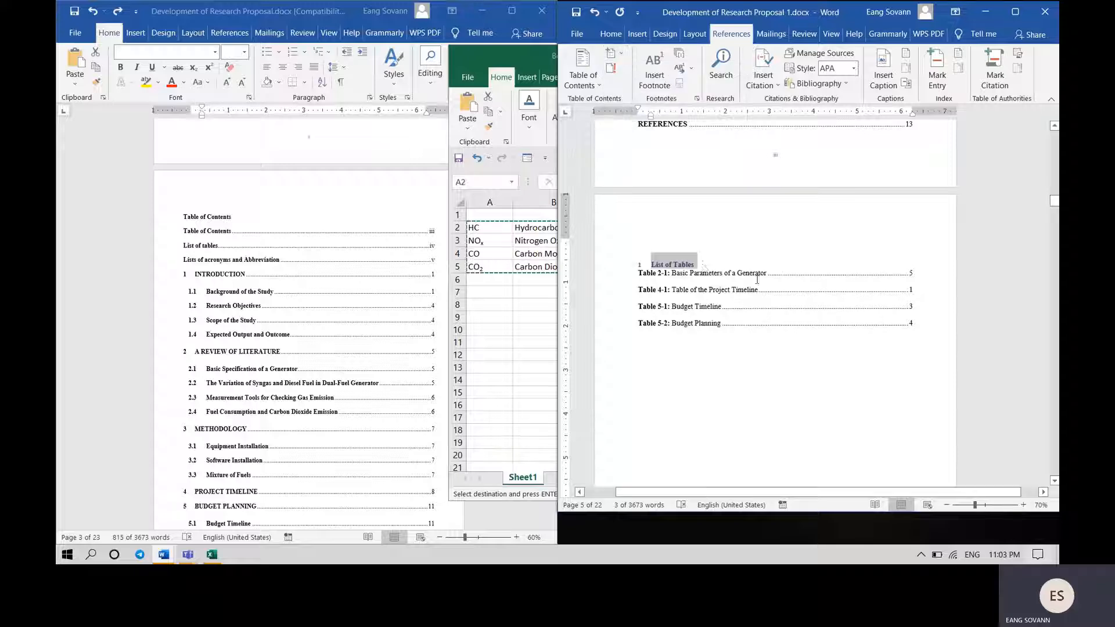
{"action": "left_click", "coordinate": [611, 33]}
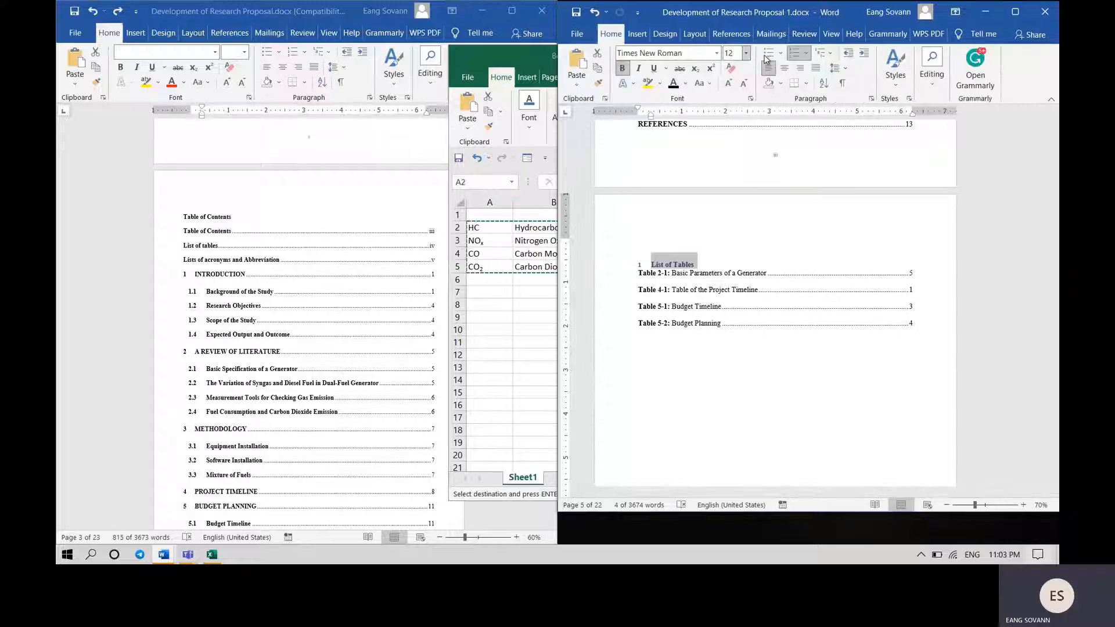
{"action": "left_click", "coordinate": [792, 54]}
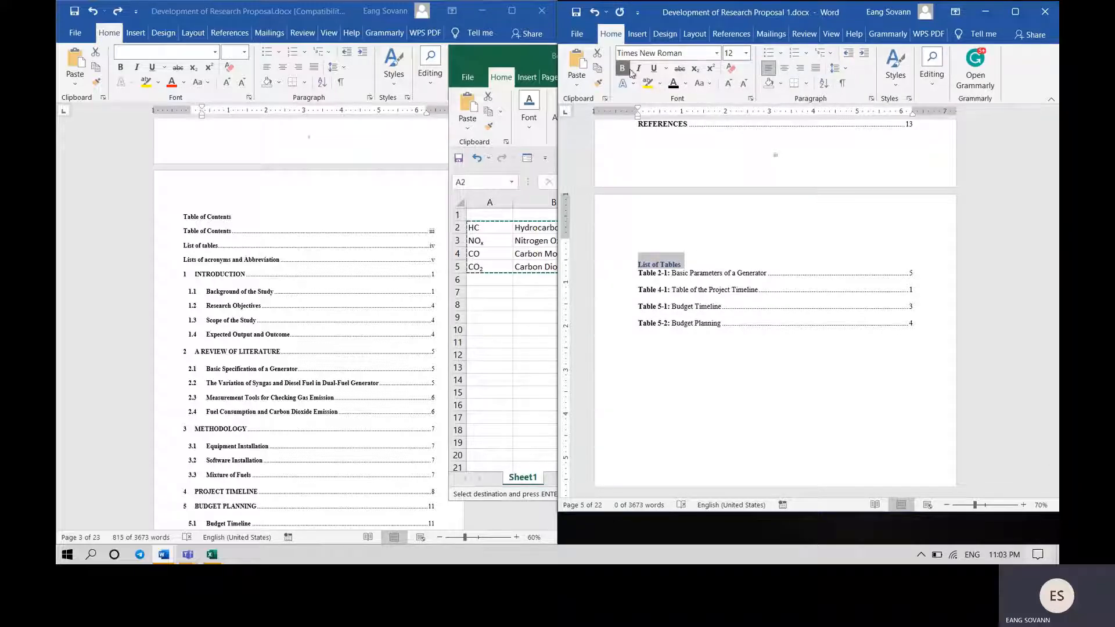
- Set double line spacing for the List of Tables heading and entries, with no space between paragraphs of the same style
{"action": "left_click", "coordinate": [740, 264]}
{"action": "left_click_drag", "start_coordinate": [795, 324], "coordinate": [653, 261]}
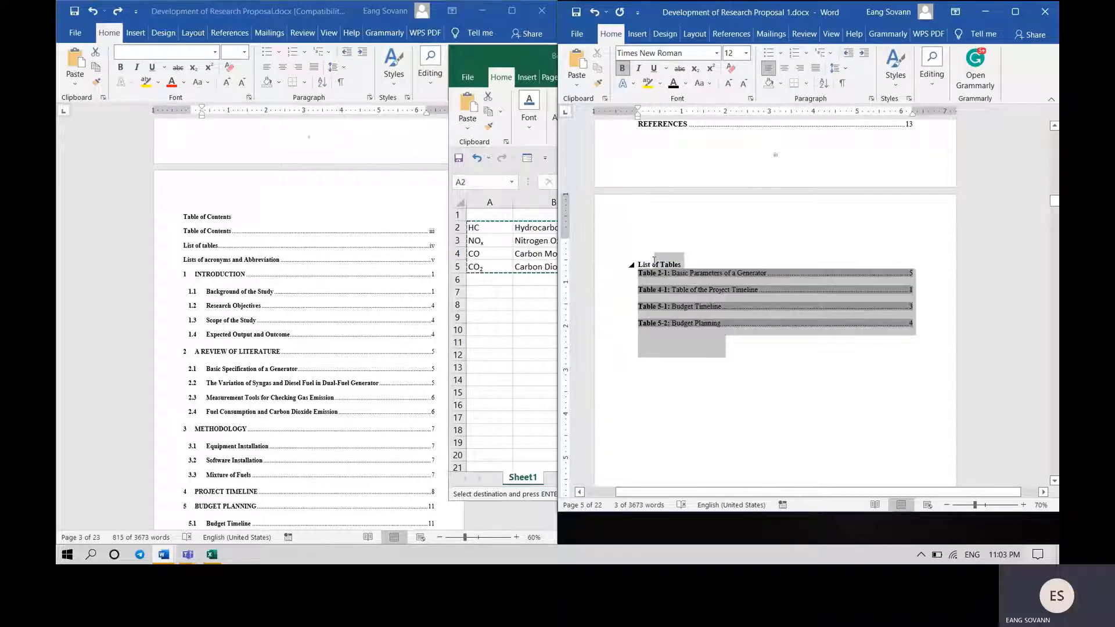
{"action": "left_click", "coordinate": [871, 98]}
{"action": "left_click", "coordinate": [889, 292]}
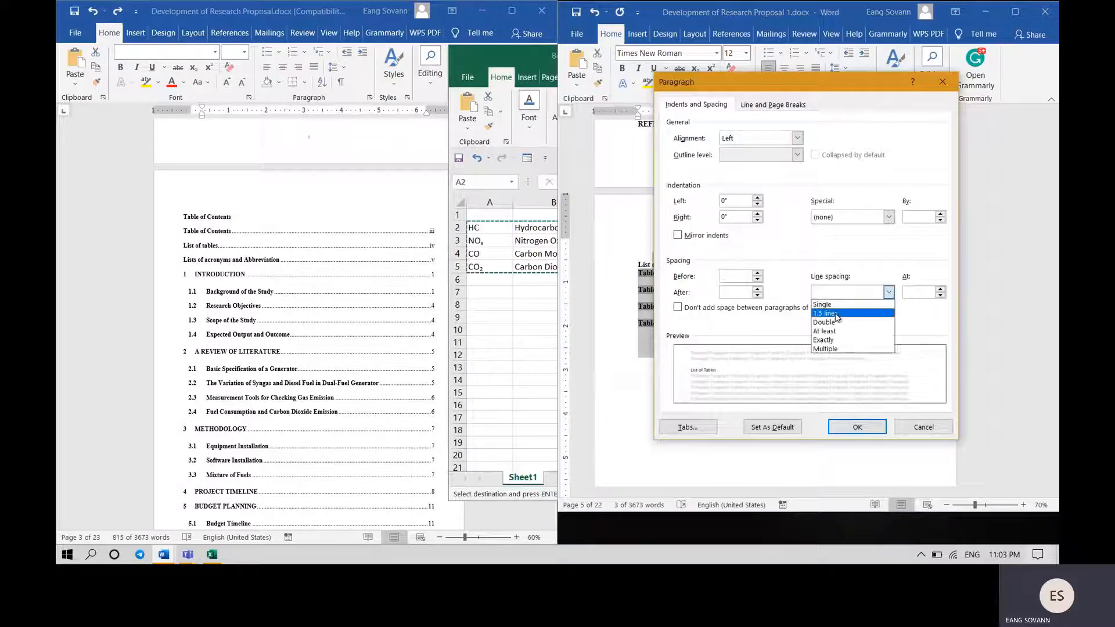
{"action": "left_click", "coordinate": [888, 292]}
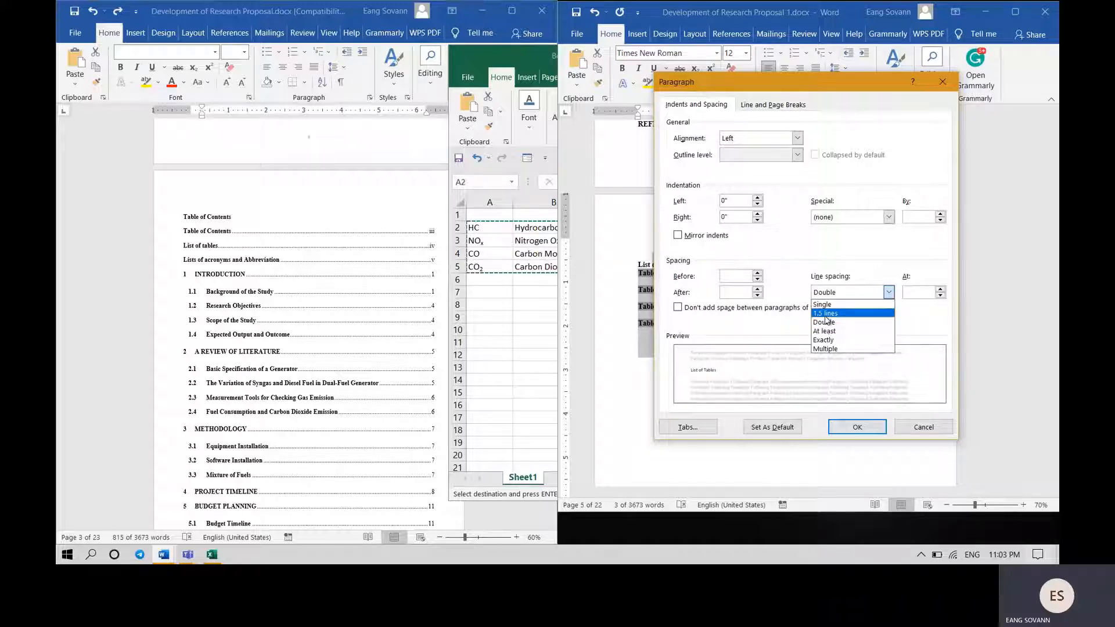
{"action": "left_click", "coordinate": [827, 321]}
{"action": "left_click", "coordinate": [755, 308]}
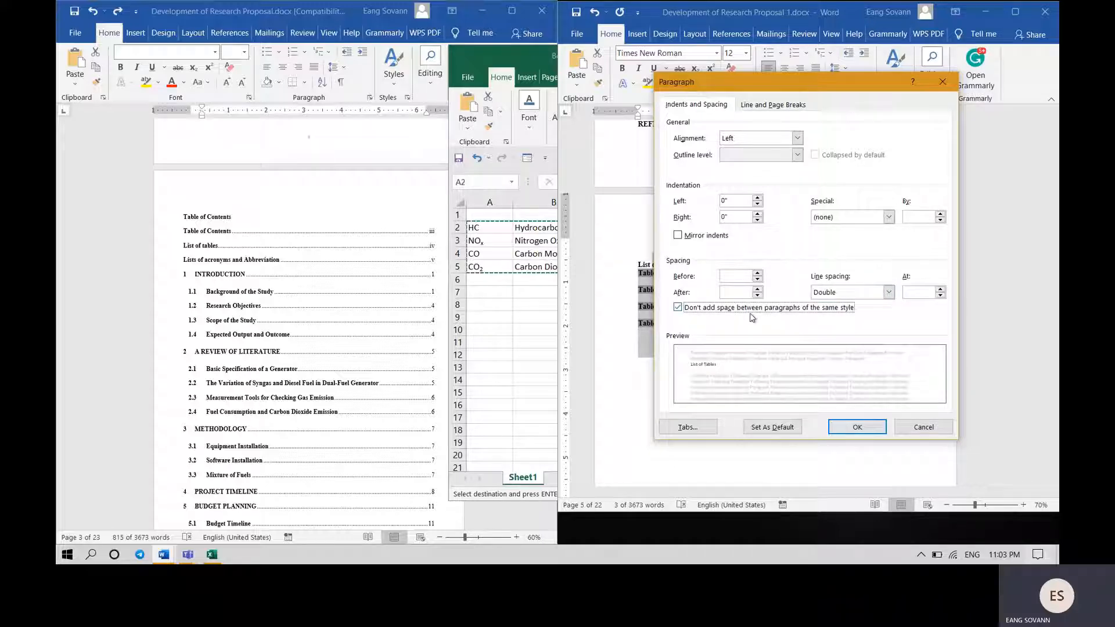
{"action": "left_click", "coordinate": [856, 426]}
{"action": "left_click", "coordinate": [836, 349]}
{"action": "scroll", "coordinate": [840, 348], "scroll_direction": "down", "scroll_amount": 2}
{"action": "scroll", "coordinate": [839, 349], "scroll_direction": "up", "scroll_amount": 3}
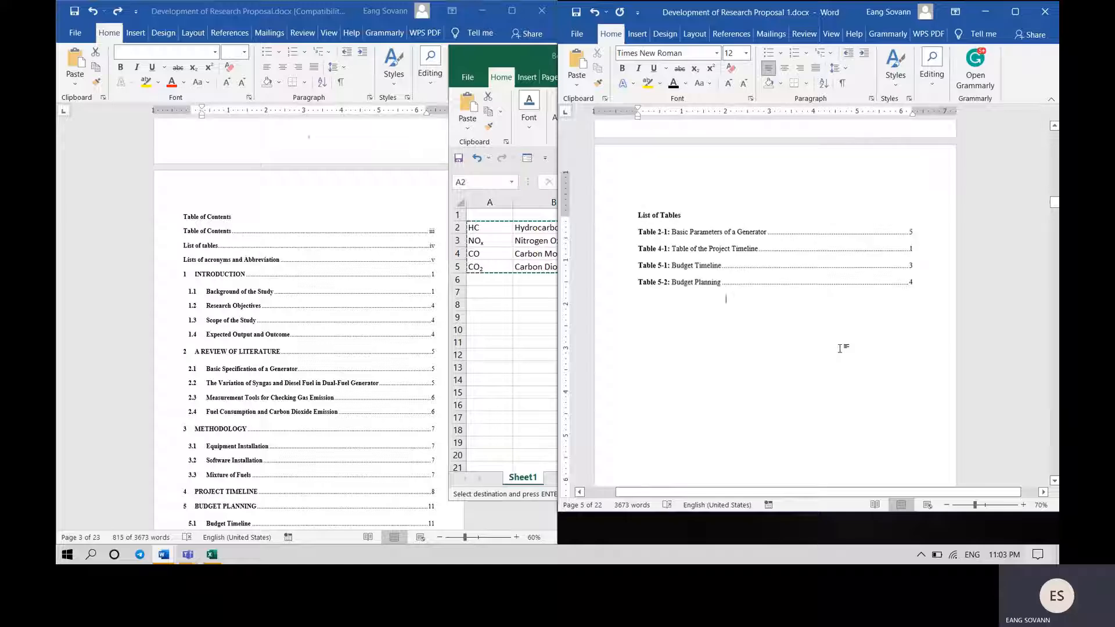
- Update the table of figures under the List of Tables heading, refreshing page numbers only
{"action": "scroll", "coordinate": [839, 348], "scroll_direction": "down", "scroll_amount": 12}
{"action": "scroll", "coordinate": [840, 352], "scroll_direction": "down", "scroll_amount": 2}
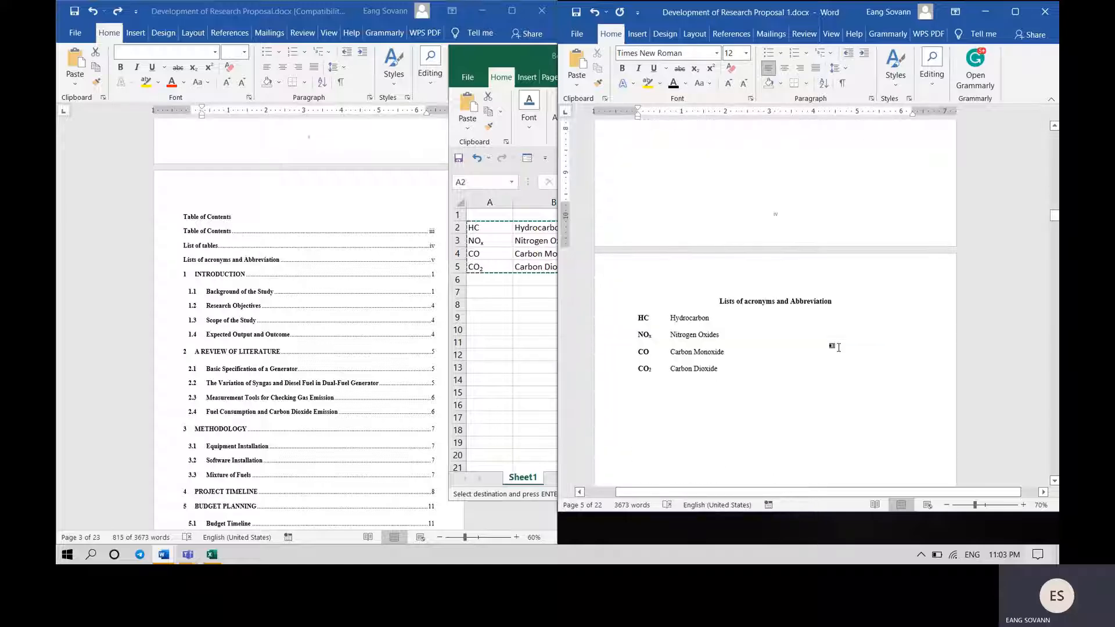
{"action": "scroll", "coordinate": [840, 352], "scroll_direction": "up", "scroll_amount": 7}
{"action": "scroll", "coordinate": [840, 351], "scroll_direction": "down", "scroll_amount": 5}
{"action": "scroll", "coordinate": [840, 348], "scroll_direction": "up", "scroll_amount": 5}
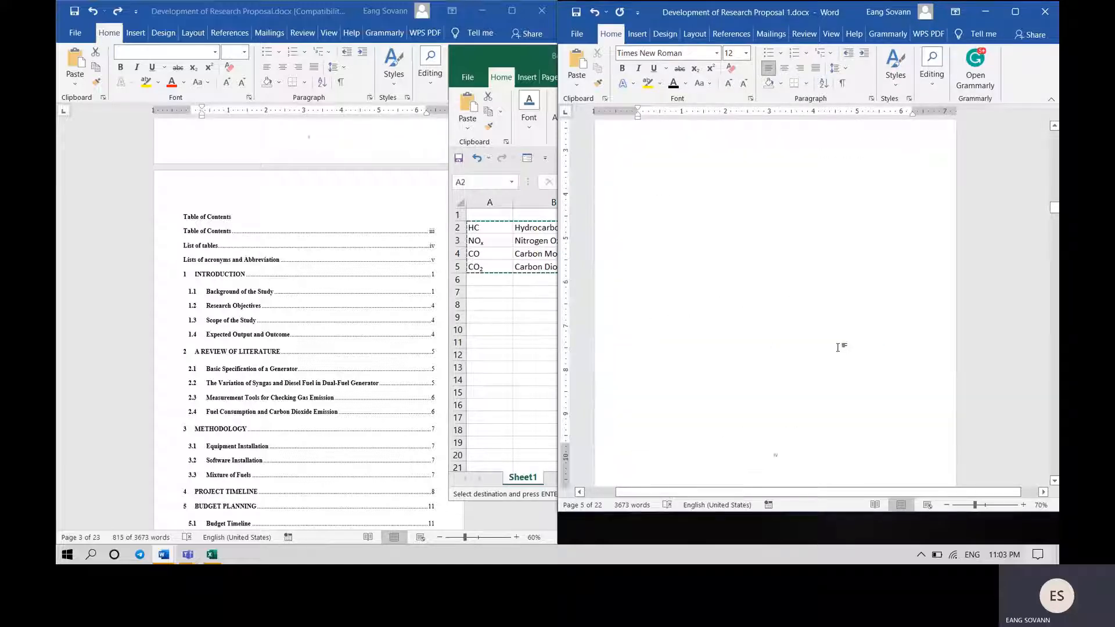
{"action": "left_click", "coordinate": [822, 259]}
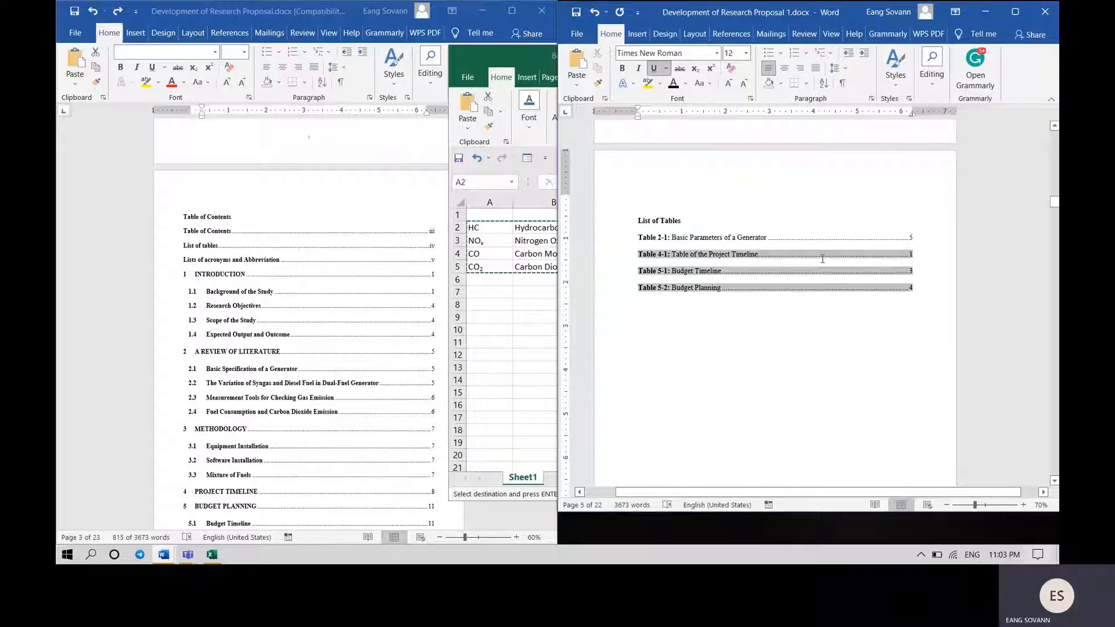
{"action": "right_click", "coordinate": [822, 259]}
{"action": "left_click", "coordinate": [863, 335]}
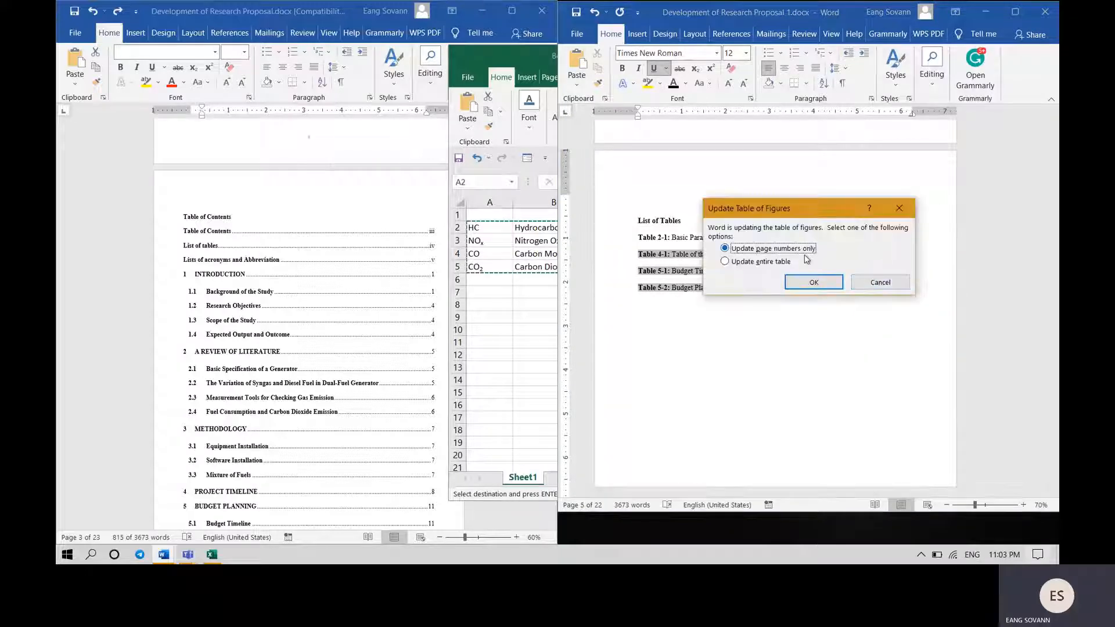
{"action": "left_click", "coordinate": [813, 282]}
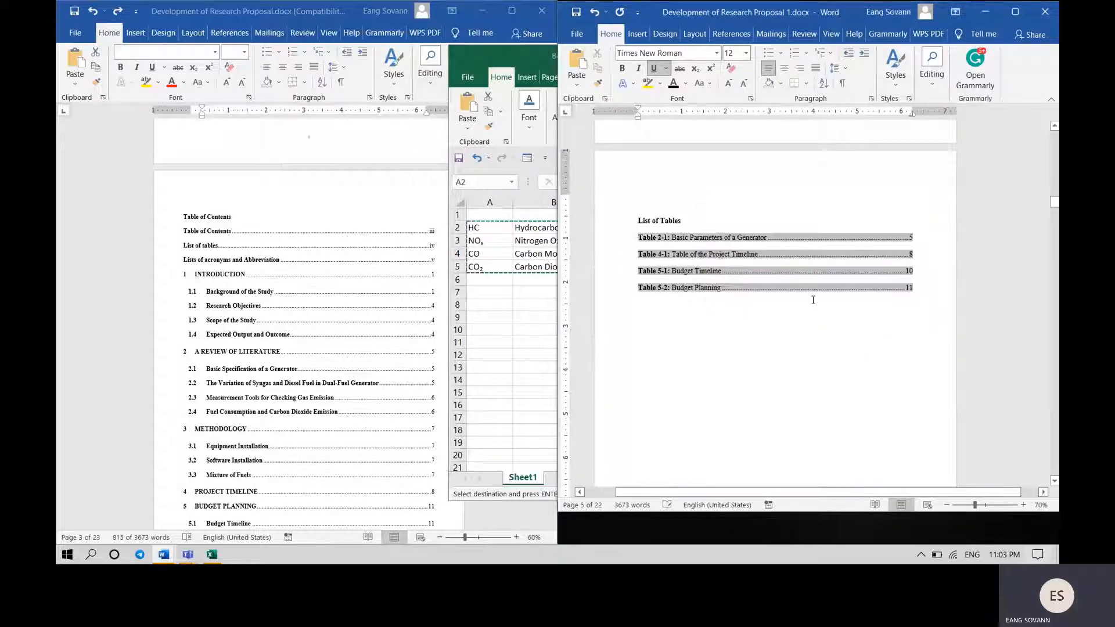
- Repeat the List of Tables field update with the page-numbers-only option
{"action": "left_click", "coordinate": [825, 315]}
{"action": "right_click", "coordinate": [801, 255]}
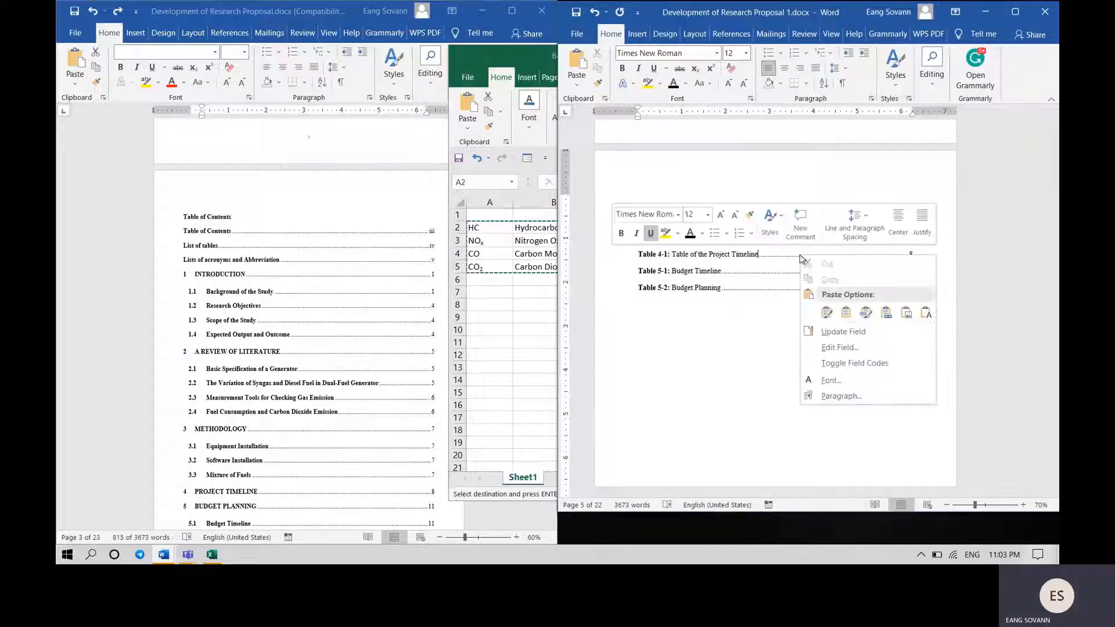
{"action": "left_click", "coordinate": [848, 333]}
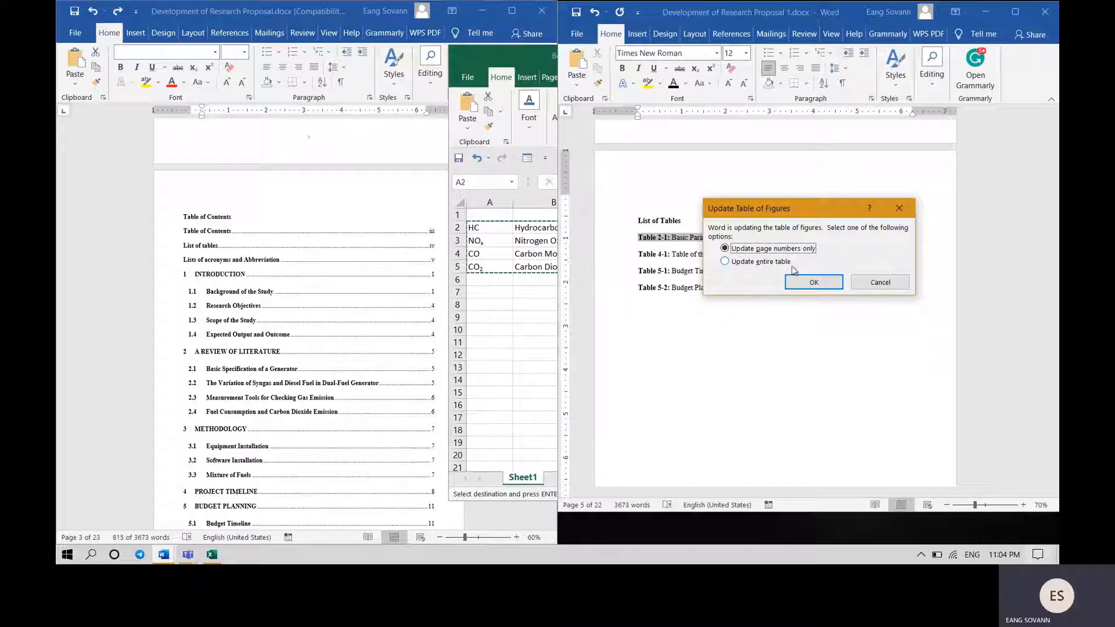
{"action": "left_click", "coordinate": [807, 281]}
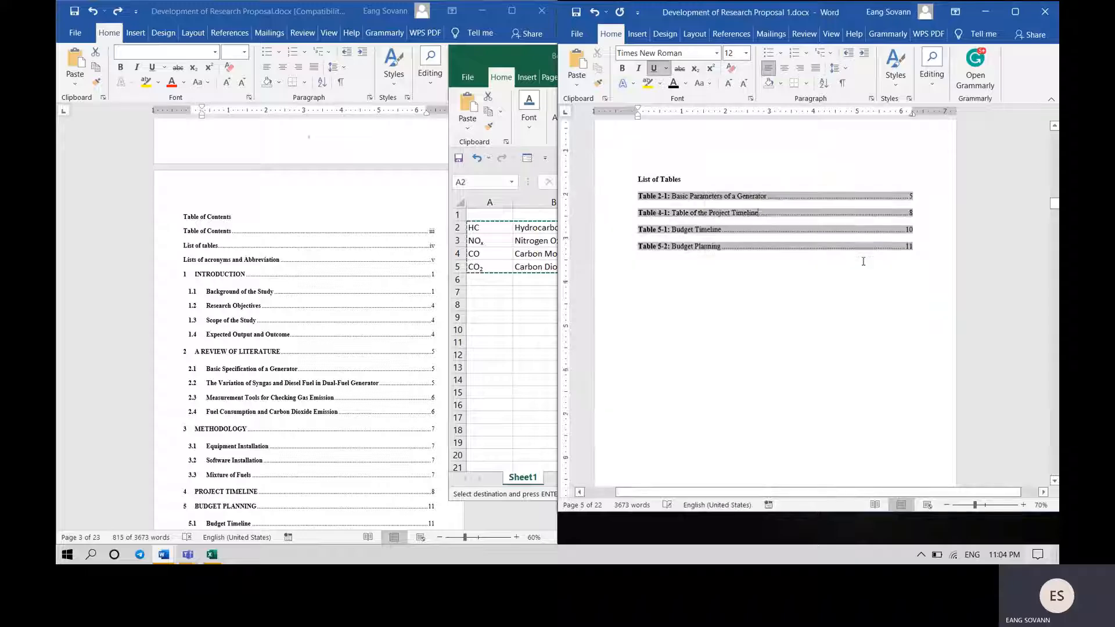
- Review the page numbering and layout from the acronyms and abbreviations list through the first Introduction pages
{"action": "scroll", "coordinate": [863, 261], "scroll_direction": "down", "scroll_amount": 5}
{"action": "scroll", "coordinate": [863, 261], "scroll_direction": "down", "scroll_amount": 6}
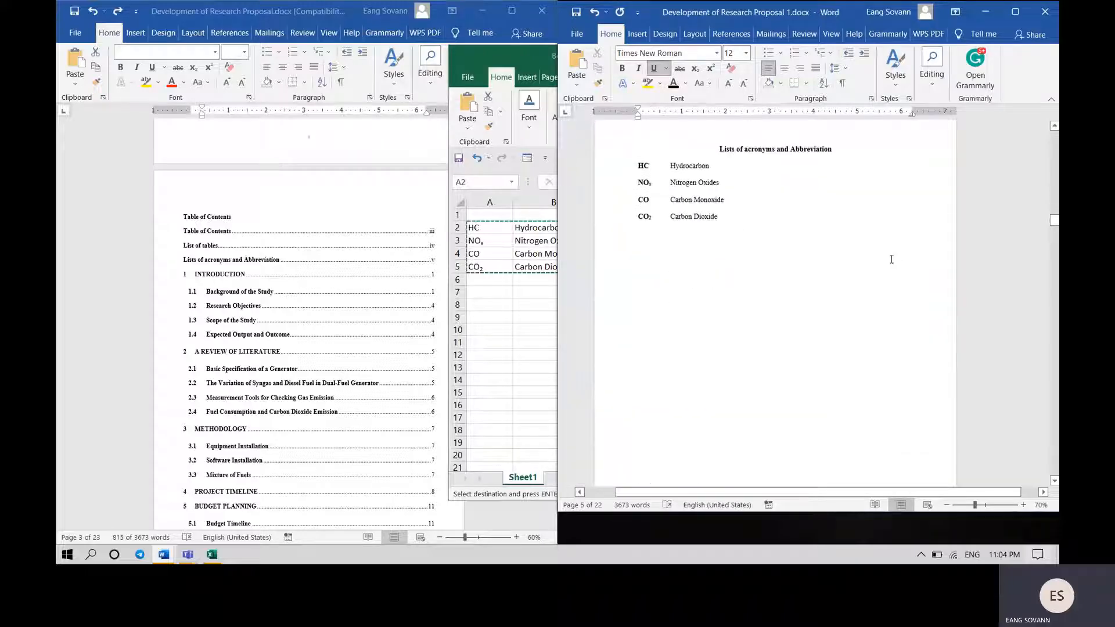
{"action": "scroll", "coordinate": [781, 240], "scroll_direction": "down", "scroll_amount": 6}
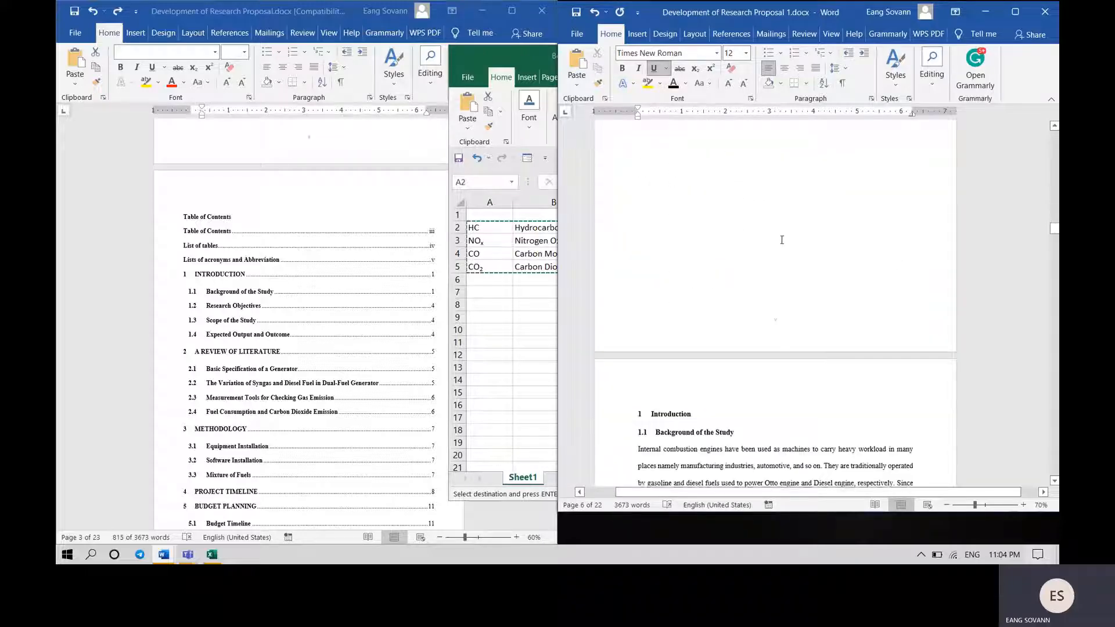
{"action": "scroll", "coordinate": [781, 240], "scroll_direction": "up", "scroll_amount": 3}
{"action": "scroll", "coordinate": [782, 240], "scroll_direction": "down", "scroll_amount": 10}
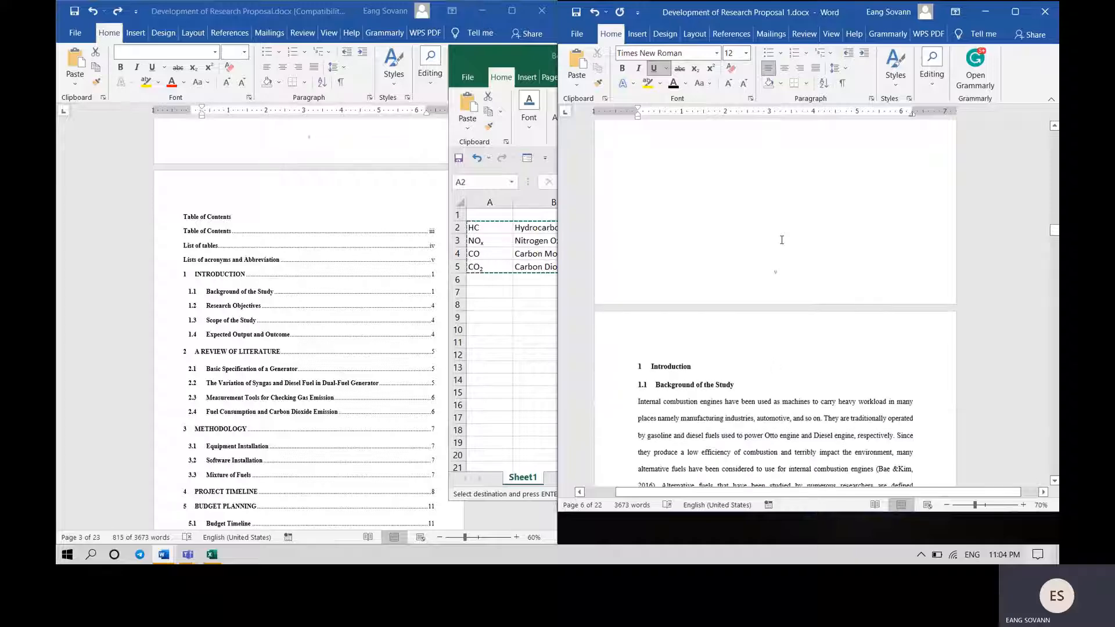
{"action": "scroll", "coordinate": [781, 240], "scroll_direction": "up", "scroll_amount": 5}
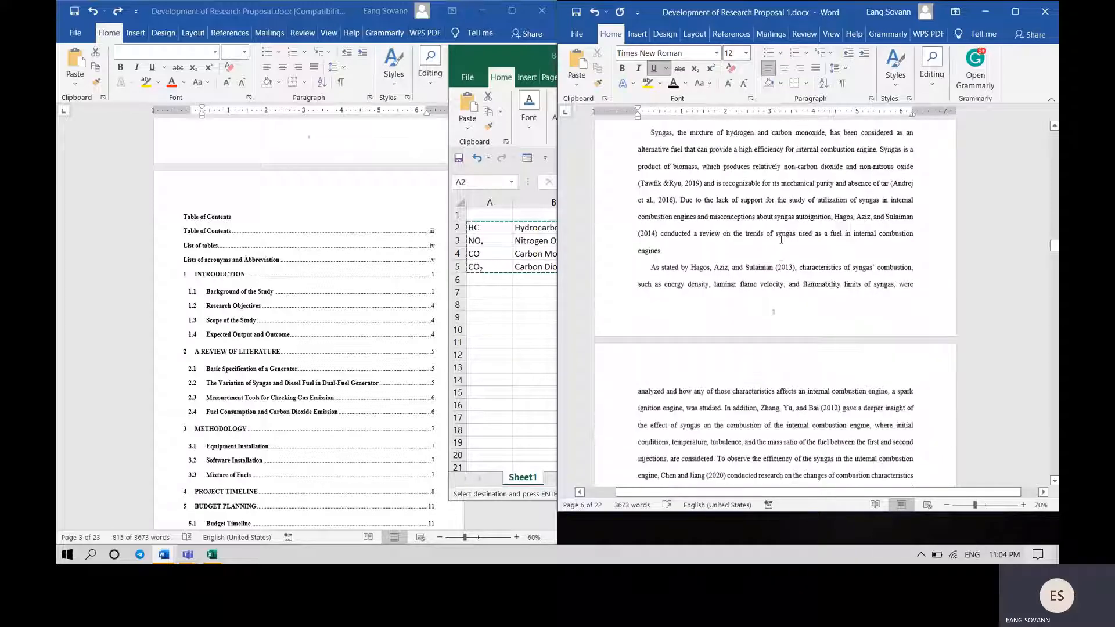
{"action": "scroll", "coordinate": [780, 239], "scroll_direction": "up", "scroll_amount": 5}
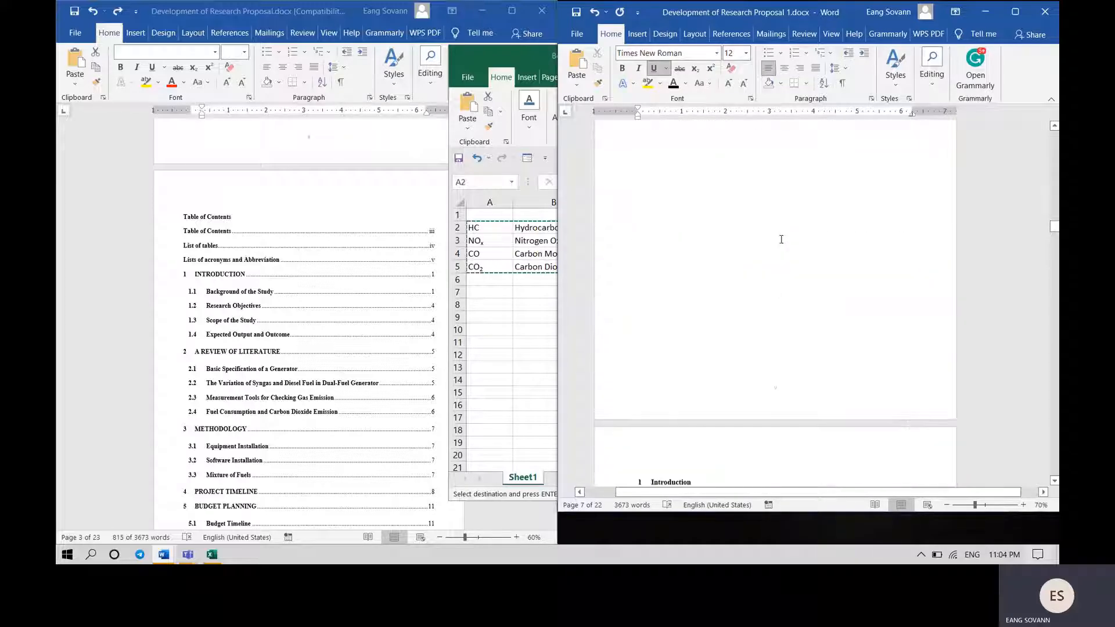
{"action": "scroll", "coordinate": [781, 239], "scroll_direction": "up", "scroll_amount": 5}
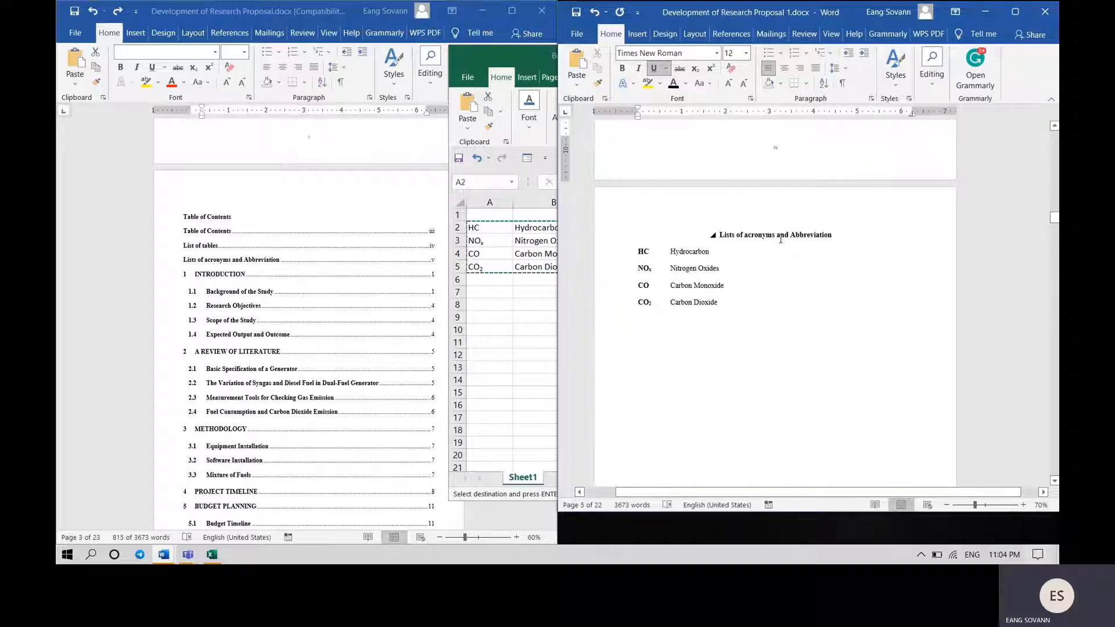
- Close the Excel workbook Book1 without saving its changes
{"action": "left_click", "coordinate": [497, 56]}
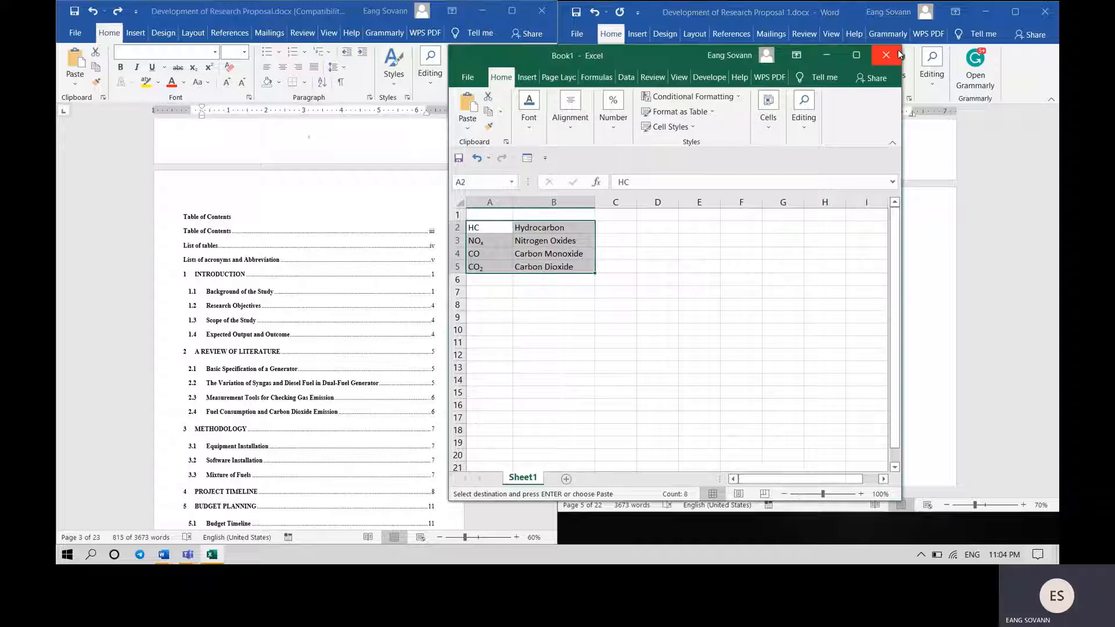
{"action": "left_click", "coordinate": [720, 14]}
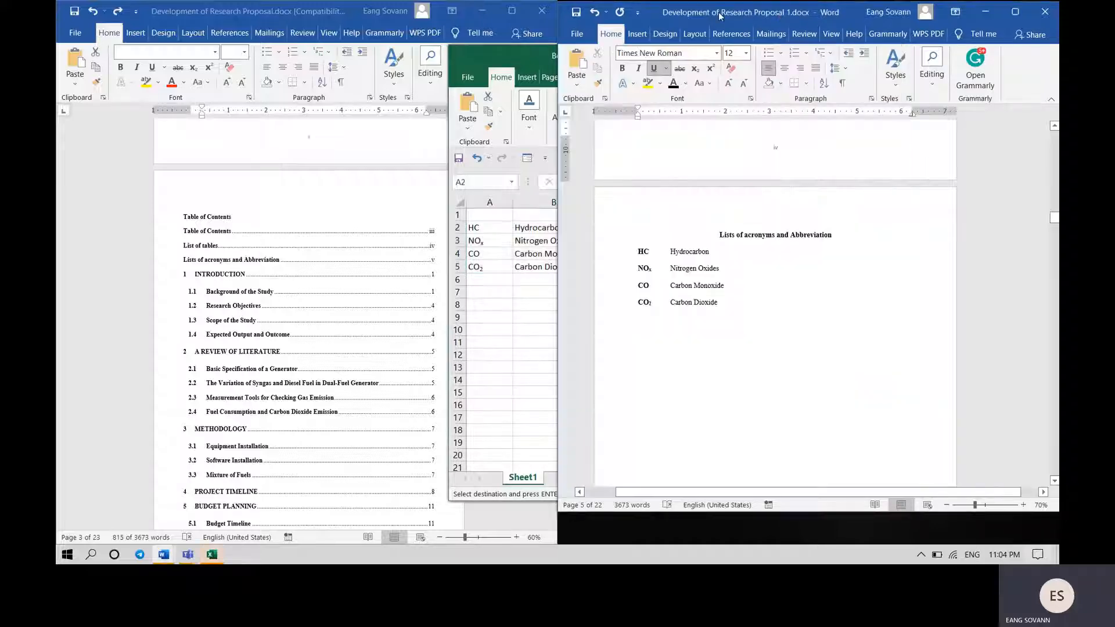
{"action": "left_click", "coordinate": [315, 18]}
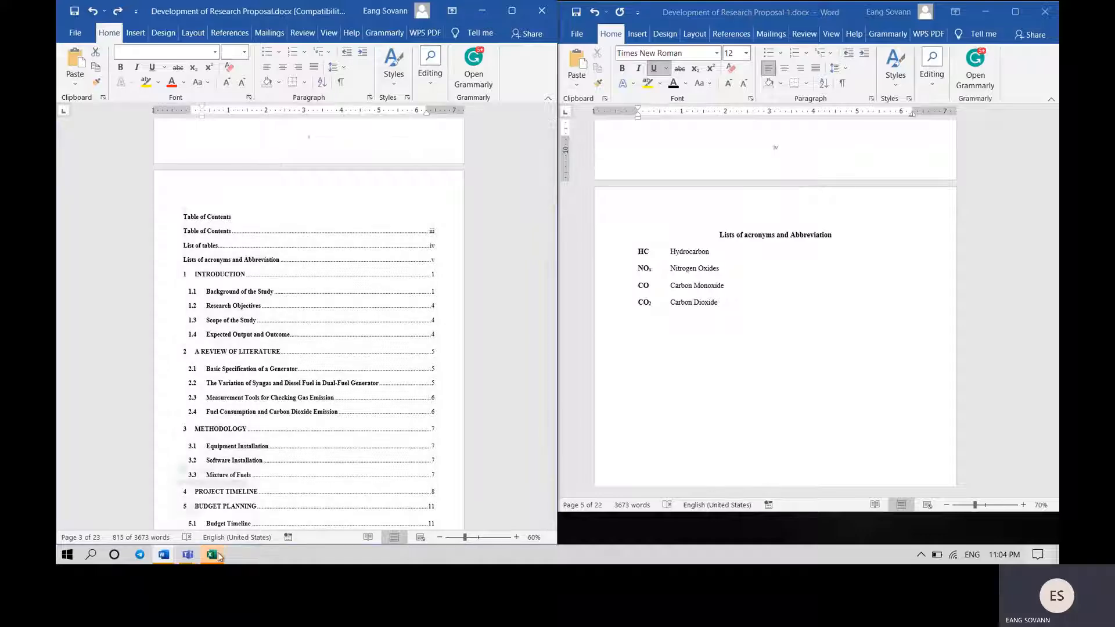
{"action": "mouse_move", "coordinate": [211, 554]}
{"action": "left_click", "coordinate": [241, 458]}
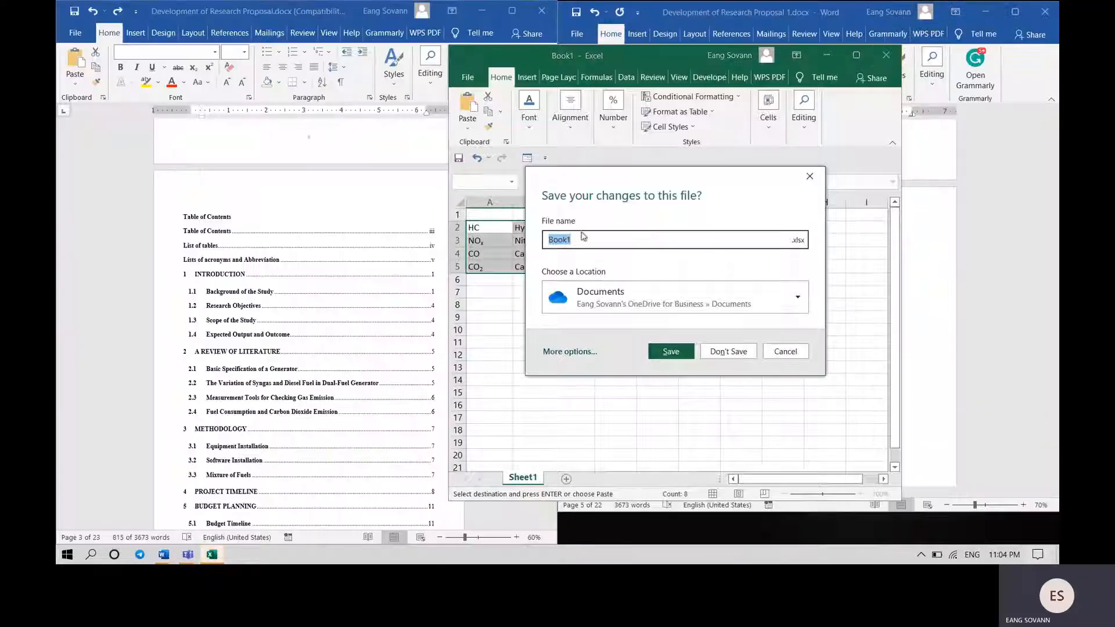
{"action": "left_click", "coordinate": [728, 351]}
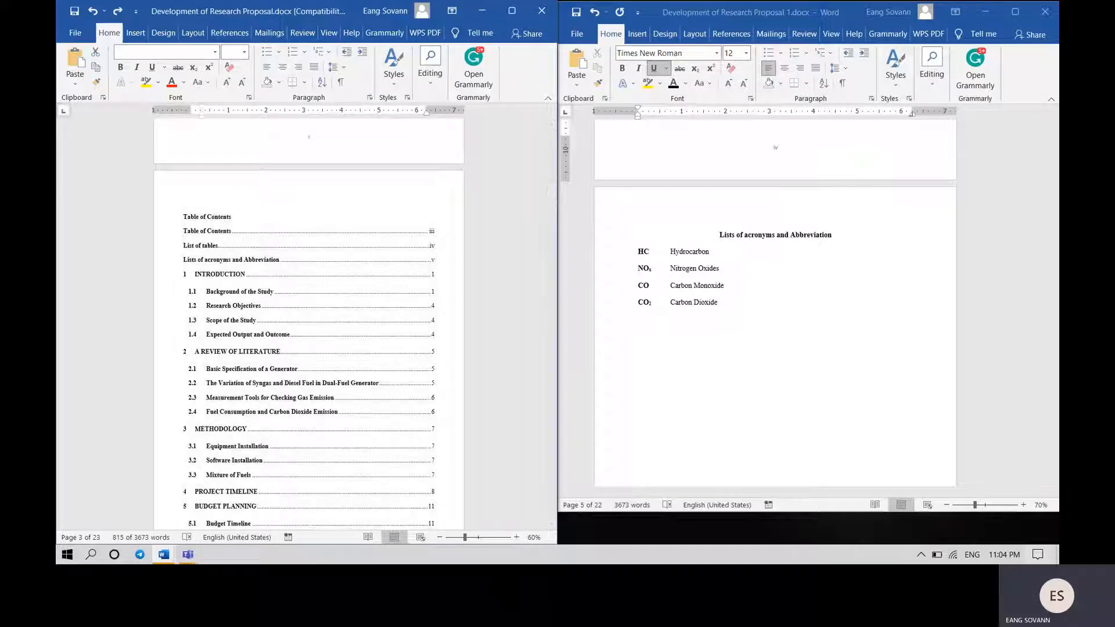
- Switch to the Microsoft Teams call in progress
{"action": "mouse_move", "coordinate": [193, 559]}
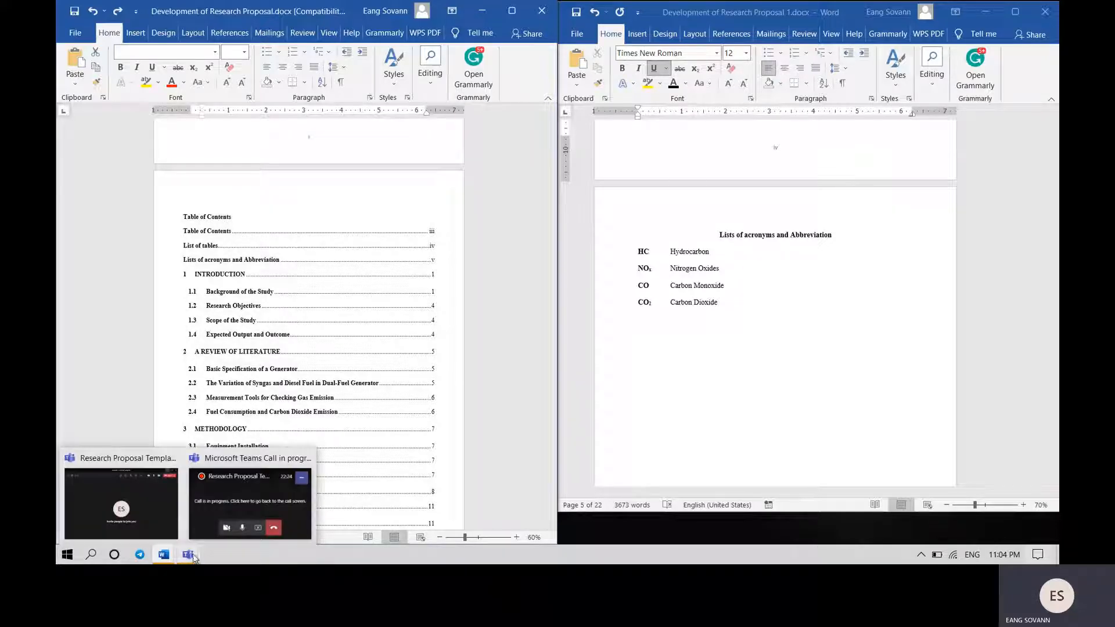